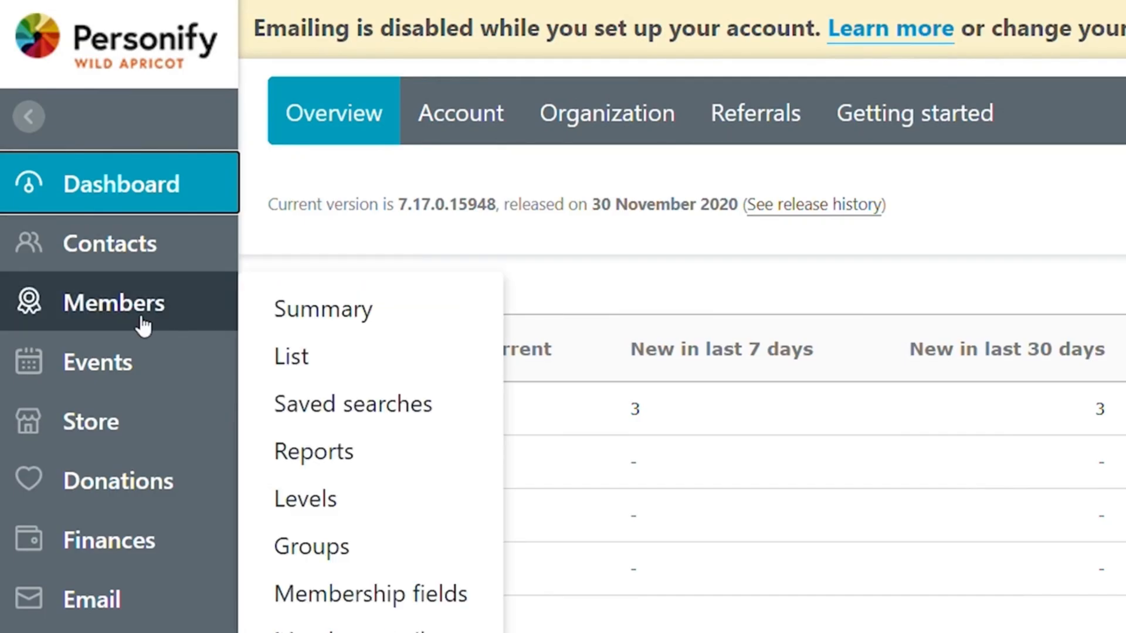
Open the Members > Levels list and start a new membership level
left_click(331, 517)
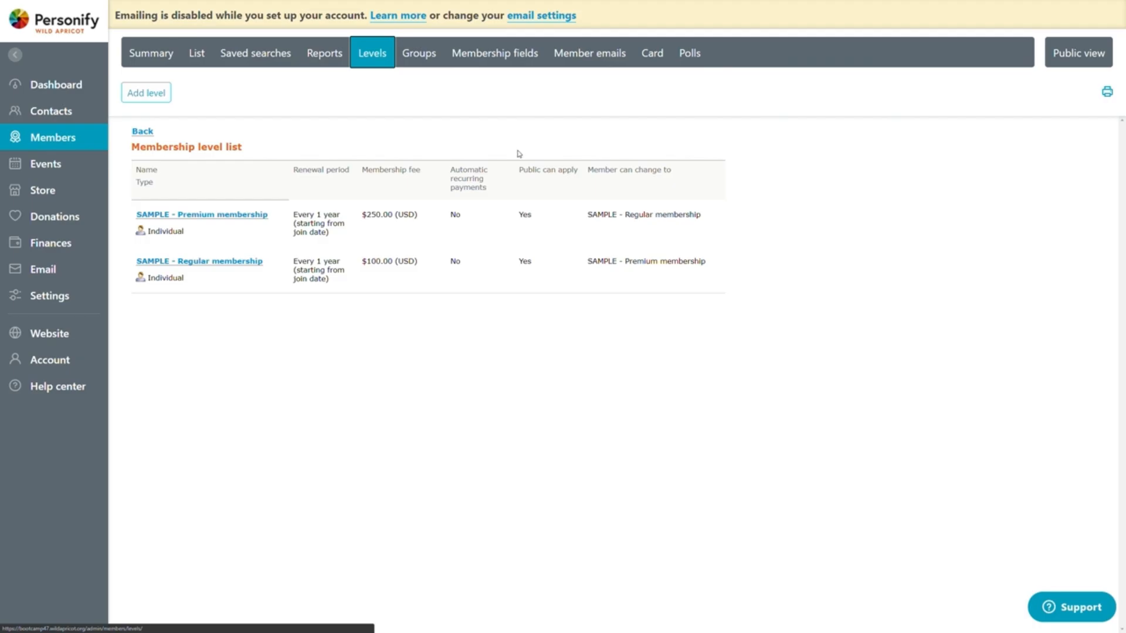
left_click(139, 99)
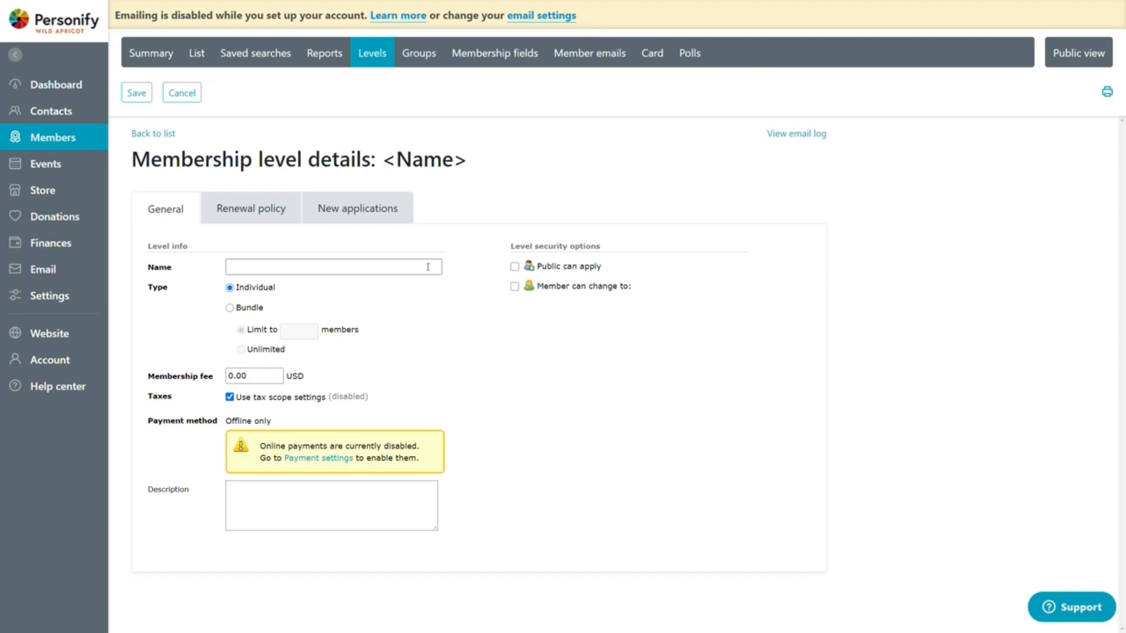
Name the level 'Gold Level', set its fee to 100.00 USD, and enable Public can apply
left_click(427, 266)
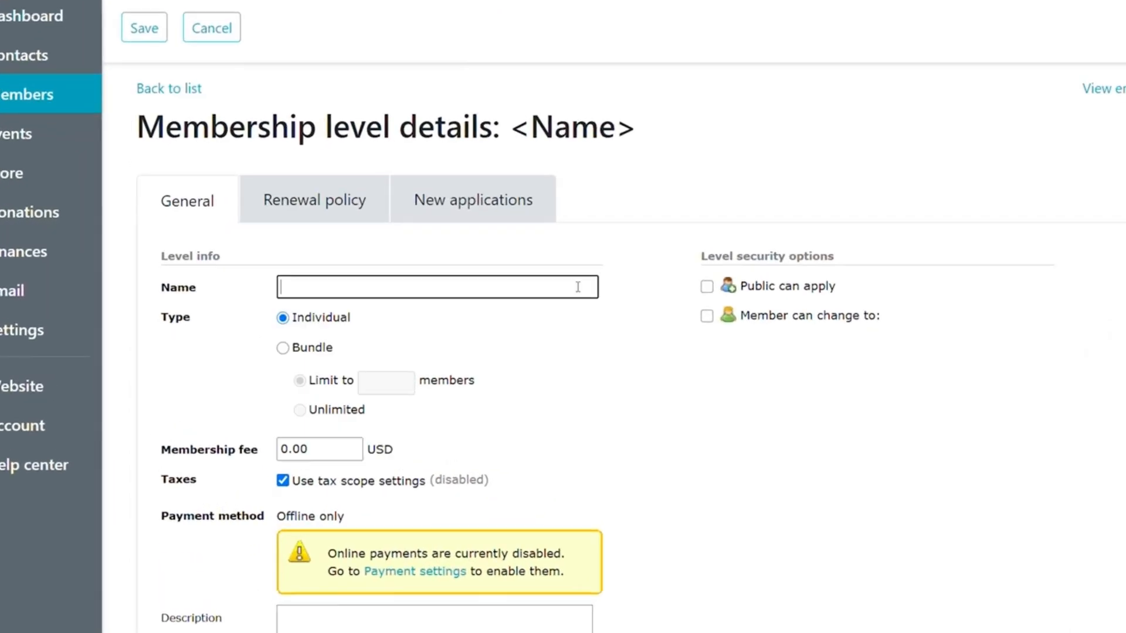
type("Gold Level")
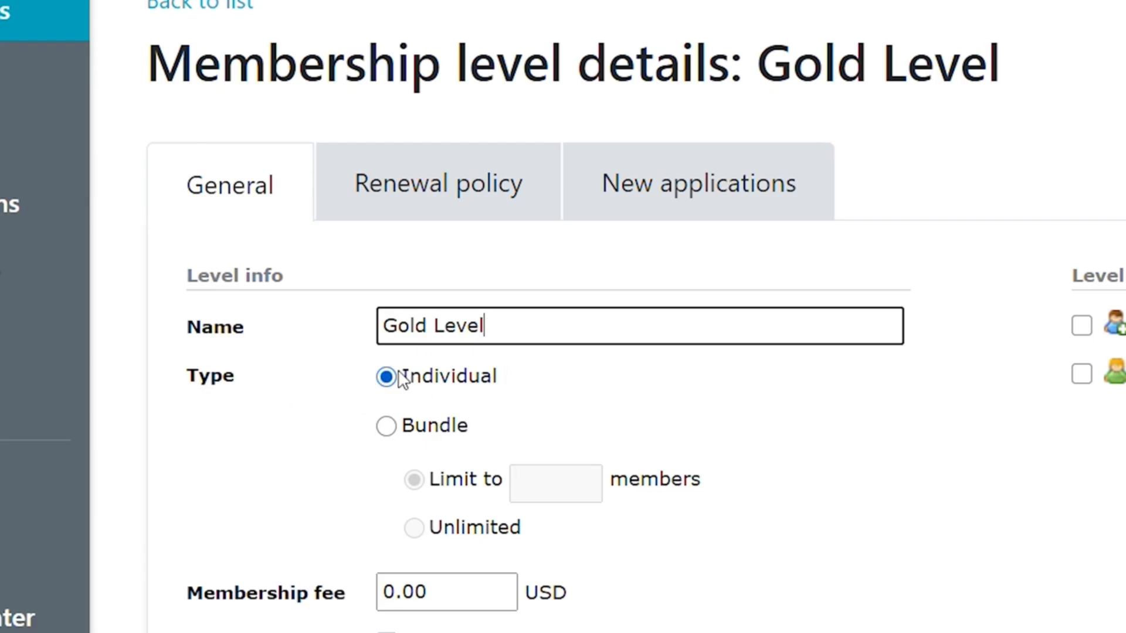
left_click(391, 592)
left_click_drag(392, 593, 359, 597)
type("100")
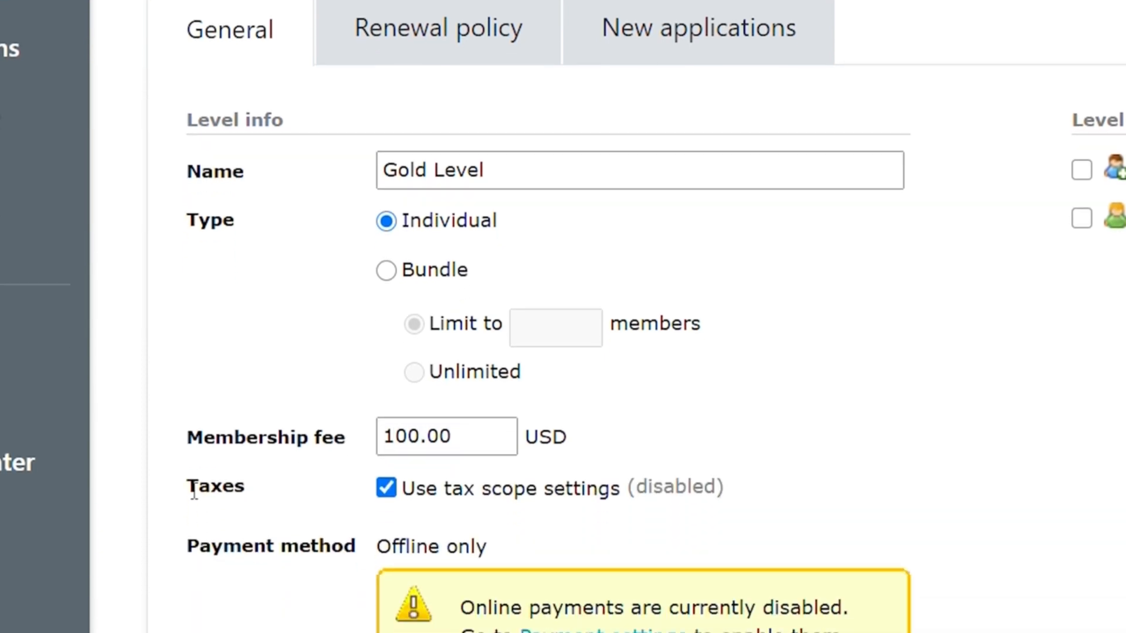
left_click_drag(191, 489, 711, 218)
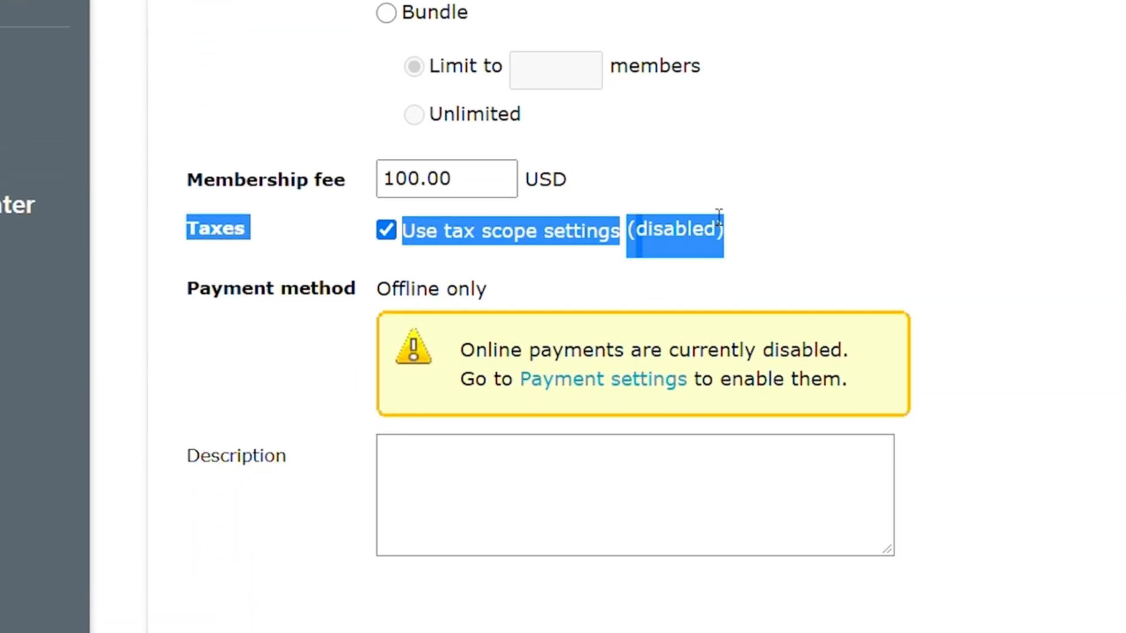
left_click(841, 243)
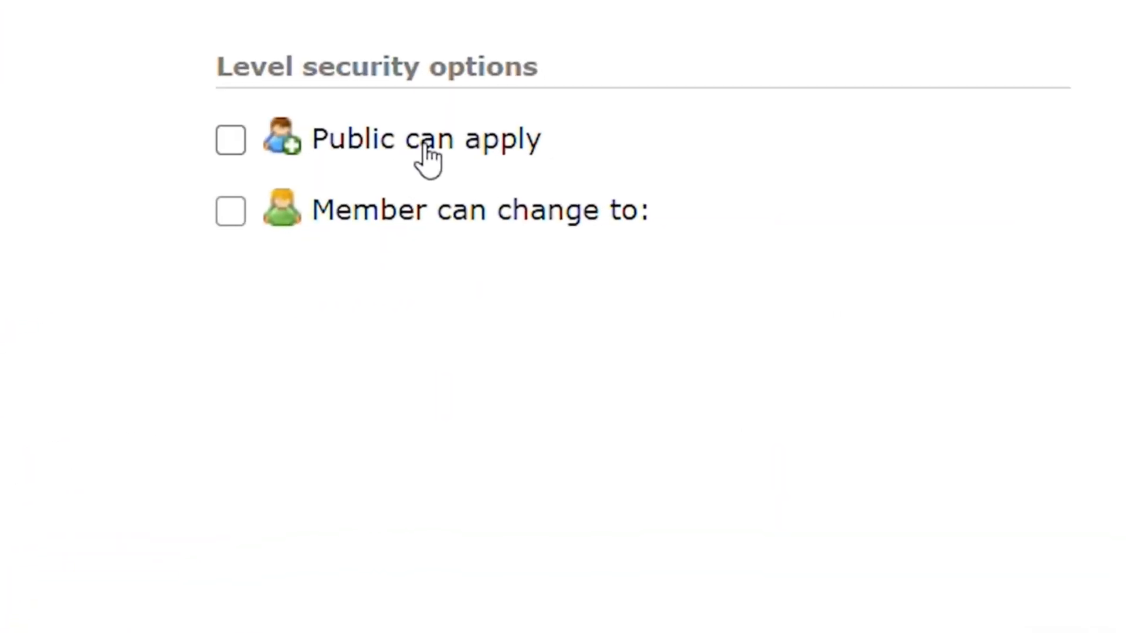
left_click(232, 142)
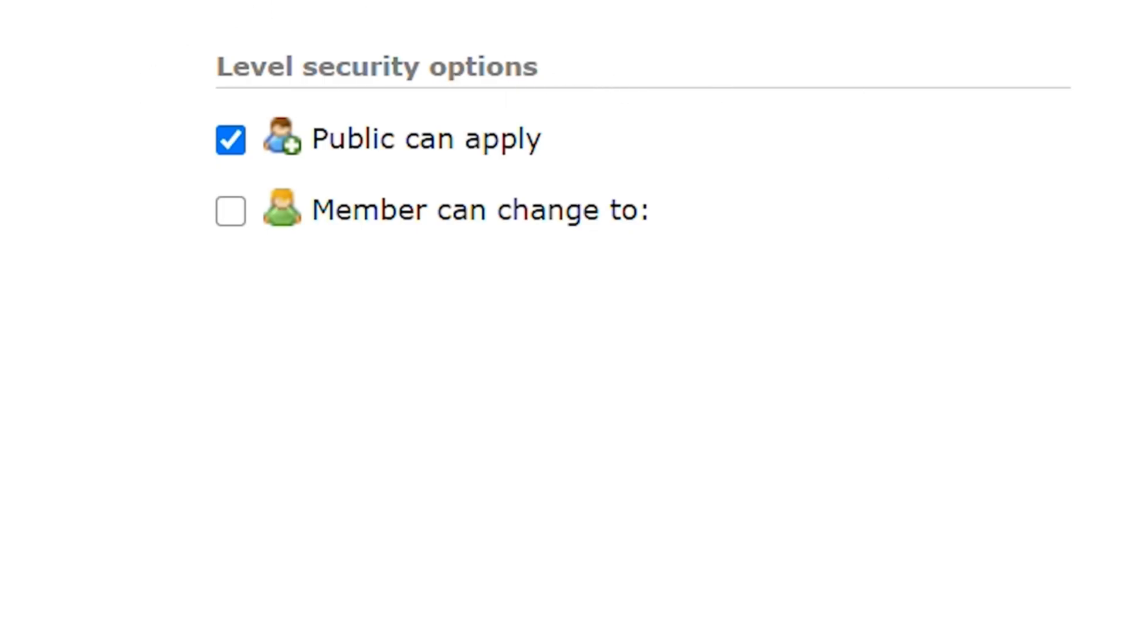
Allow members to change to SAMPLE - Premium and SAMPLE - Regular membership
left_click(414, 229)
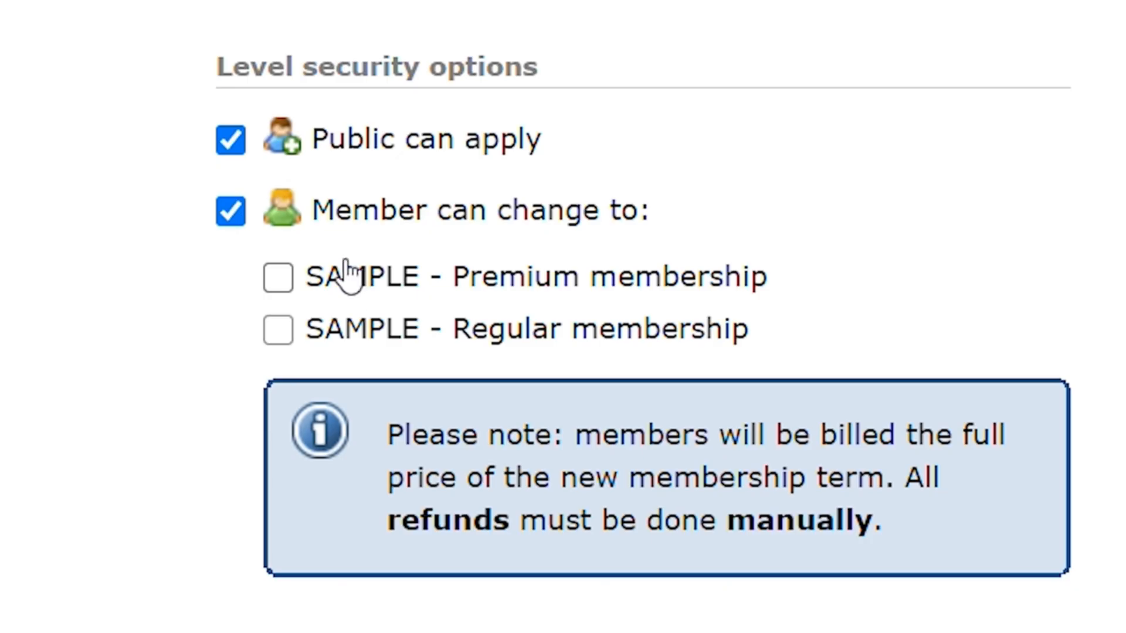
left_click(325, 293)
left_click(390, 336)
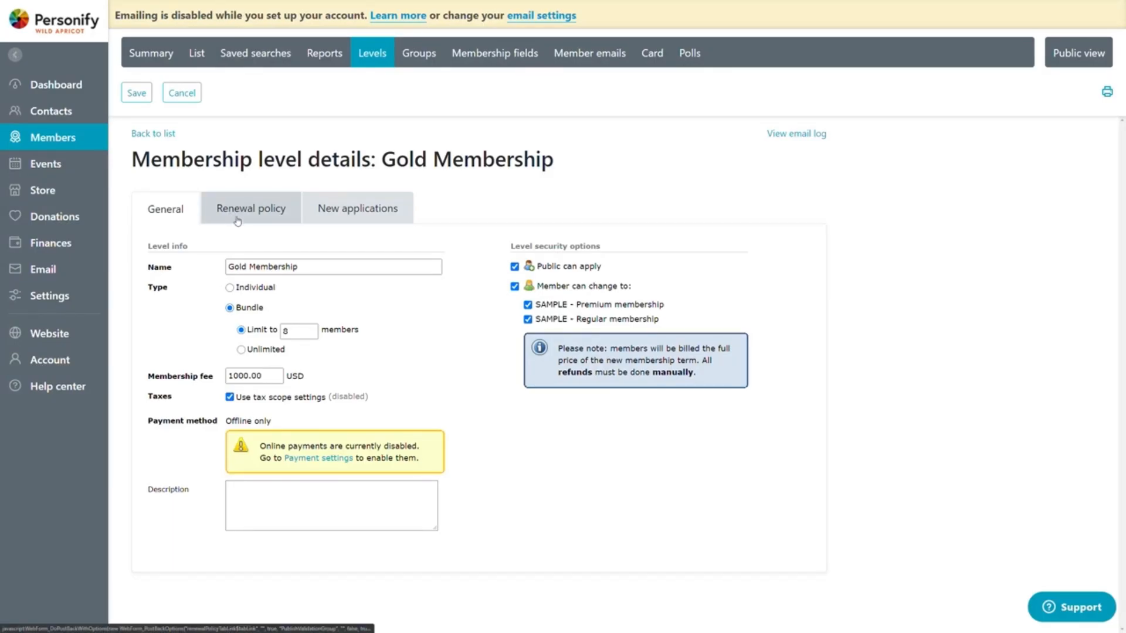
On the Renewal policy tab, set renewal to every 1 year from the join date
left_click(237, 221)
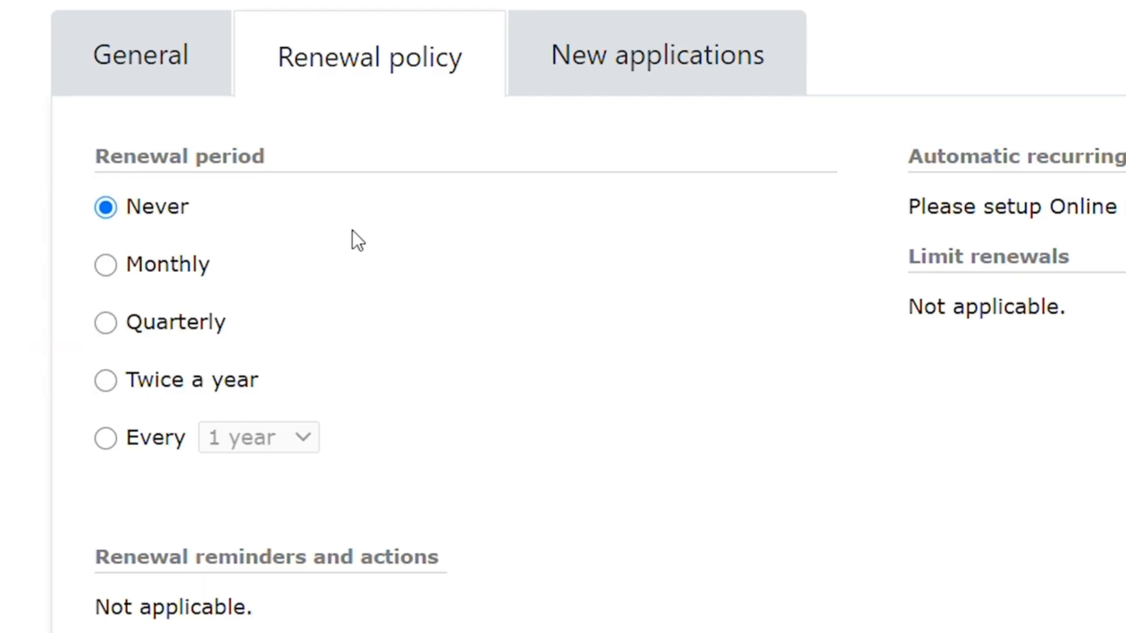
left_click(179, 265)
left_click(173, 435)
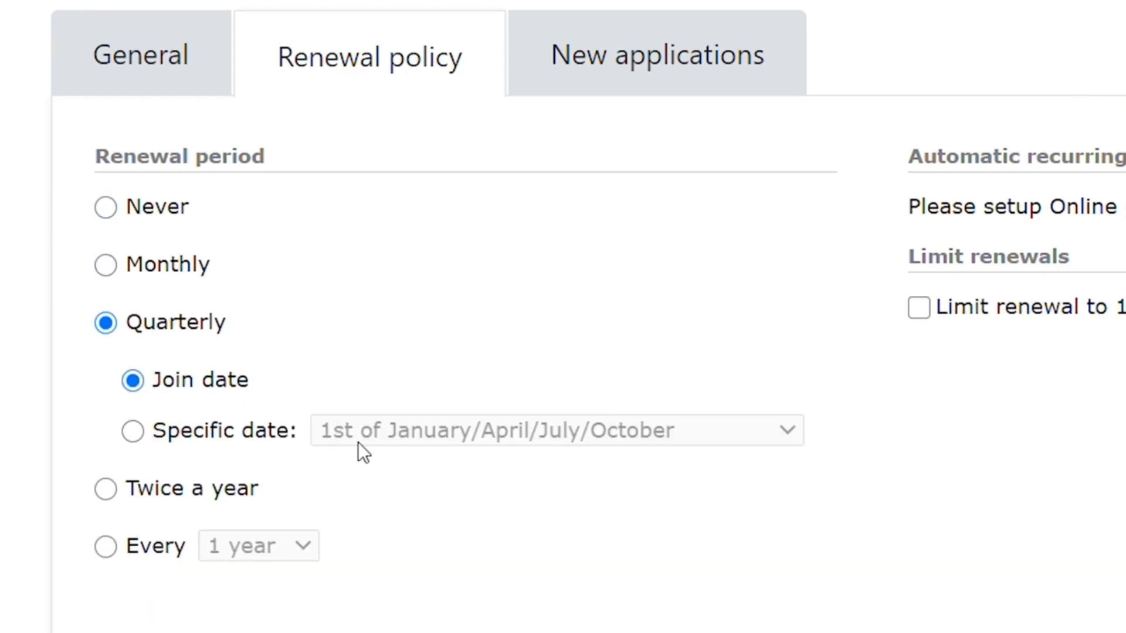
left_click(230, 509)
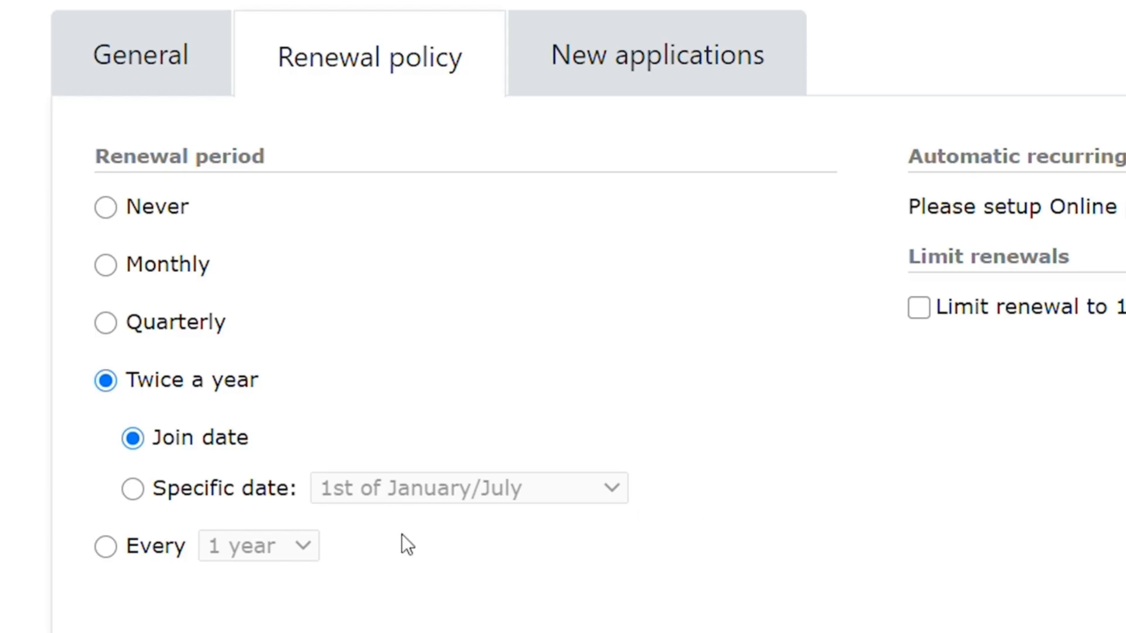
left_click(146, 552)
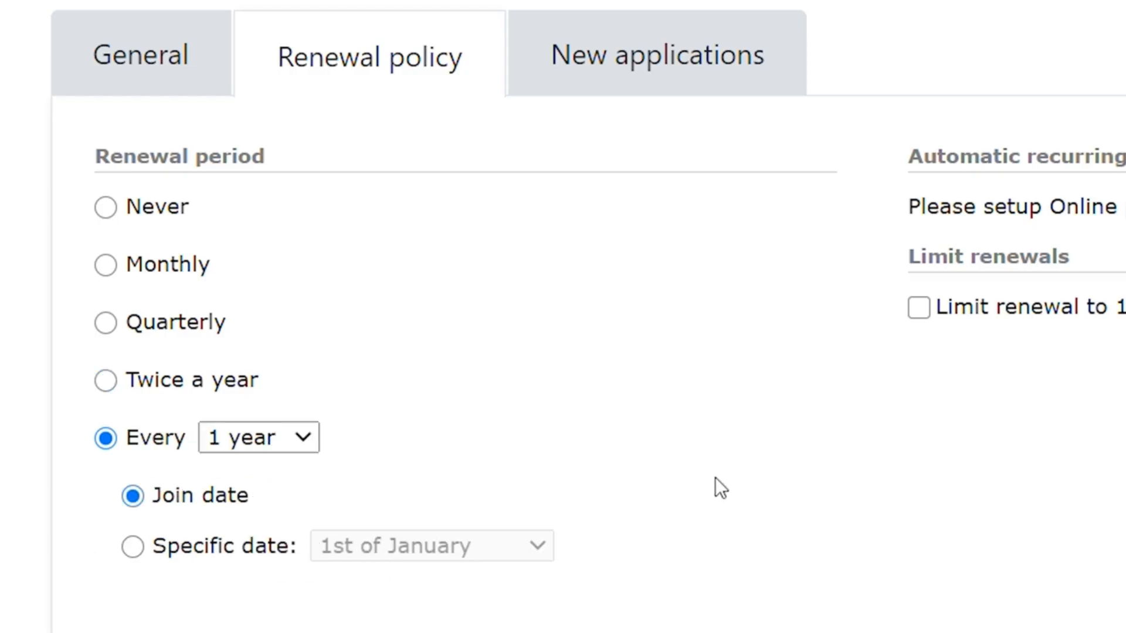
left_click(275, 446)
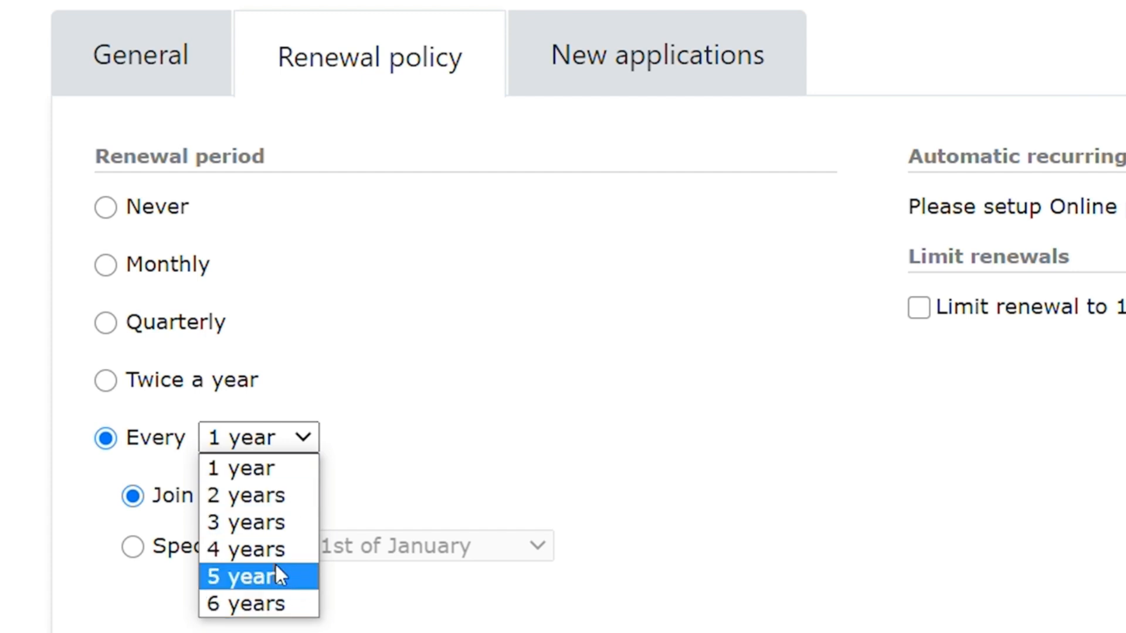
left_click(466, 450)
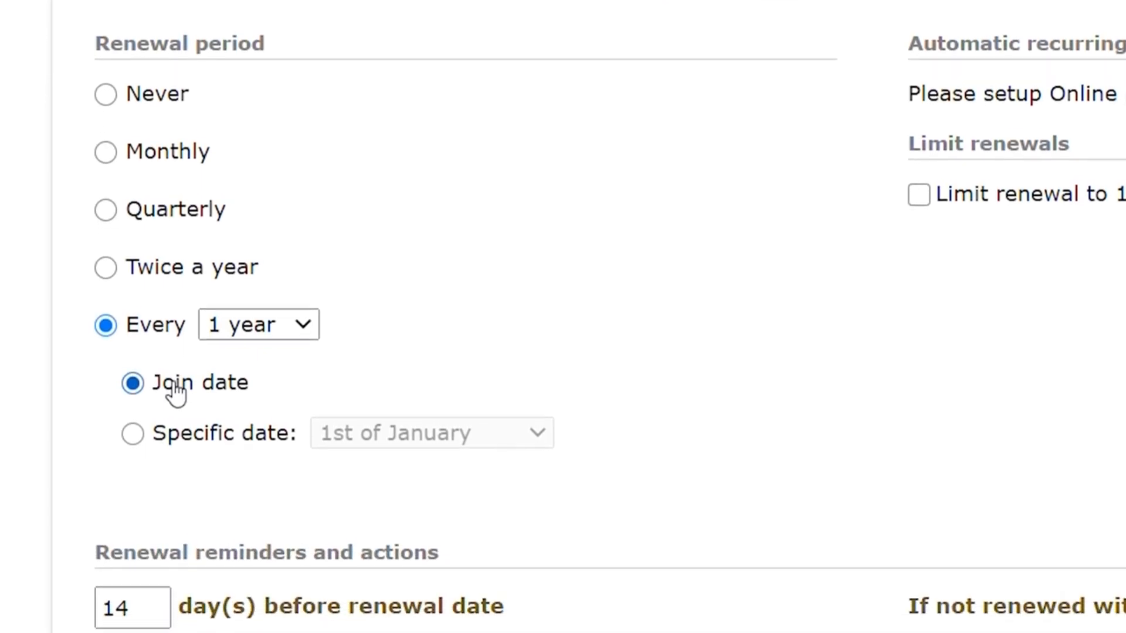
Make renewals fall on the specific date 1st of January
left_click(153, 434)
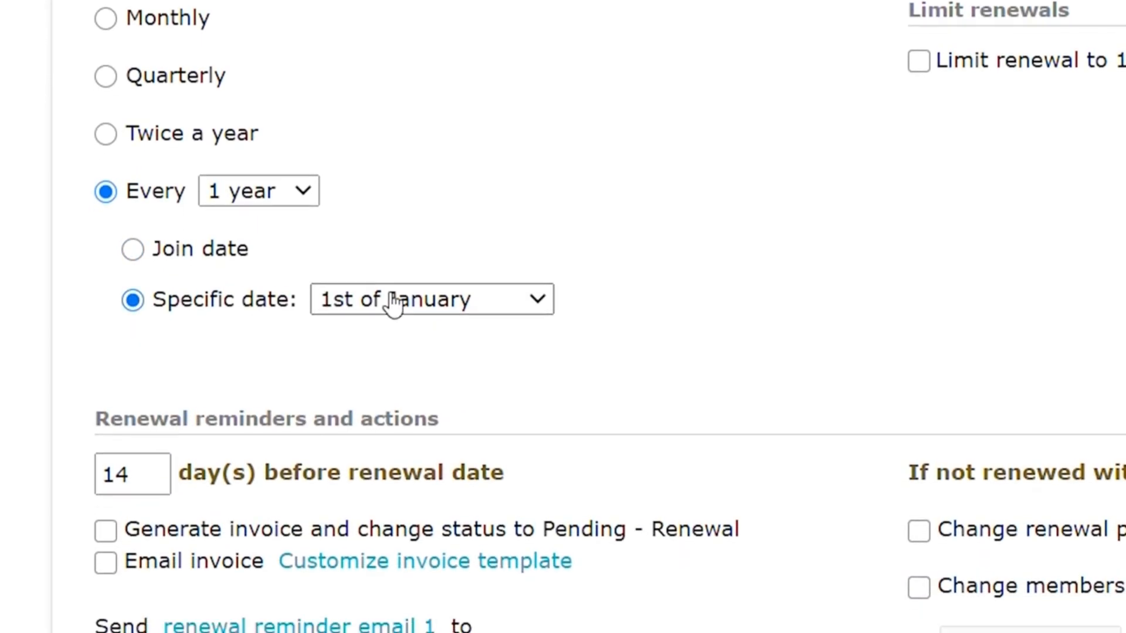
left_click(393, 304)
scroll(436, 369, "down", 2)
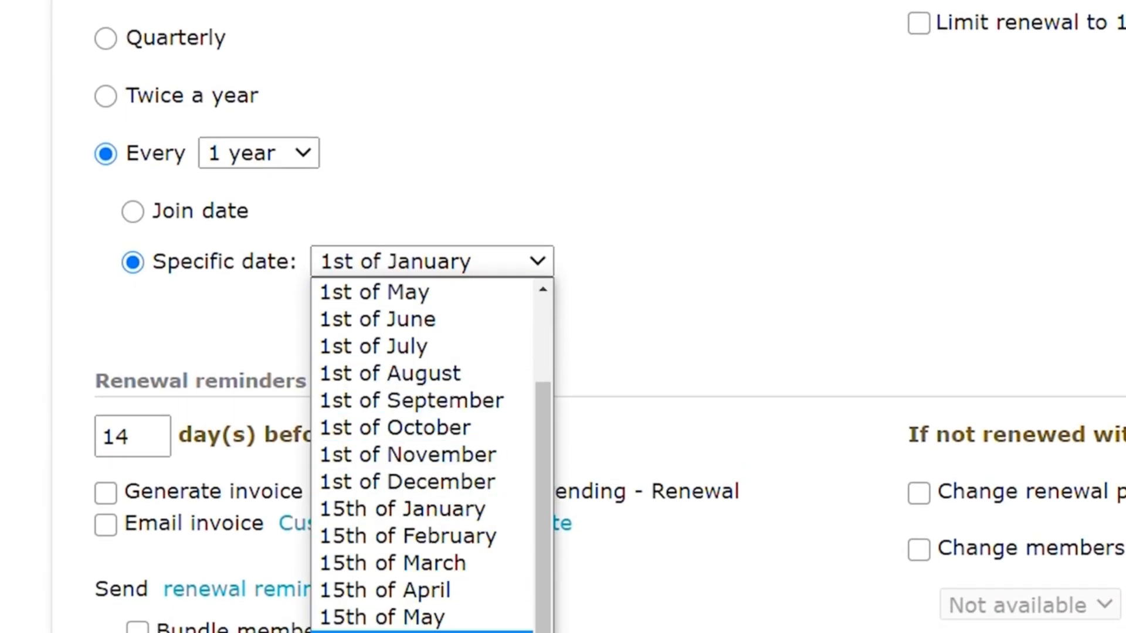
left_click(912, 2)
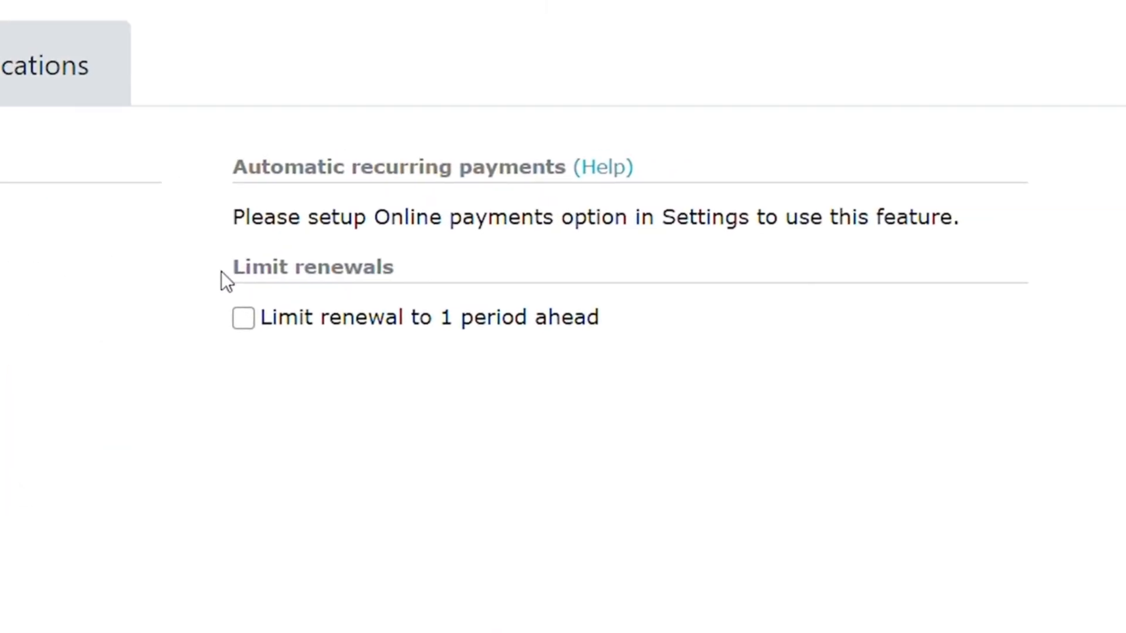
Limit renewal to 1 period ahead and within 10 Days of expiration
left_click(563, 252)
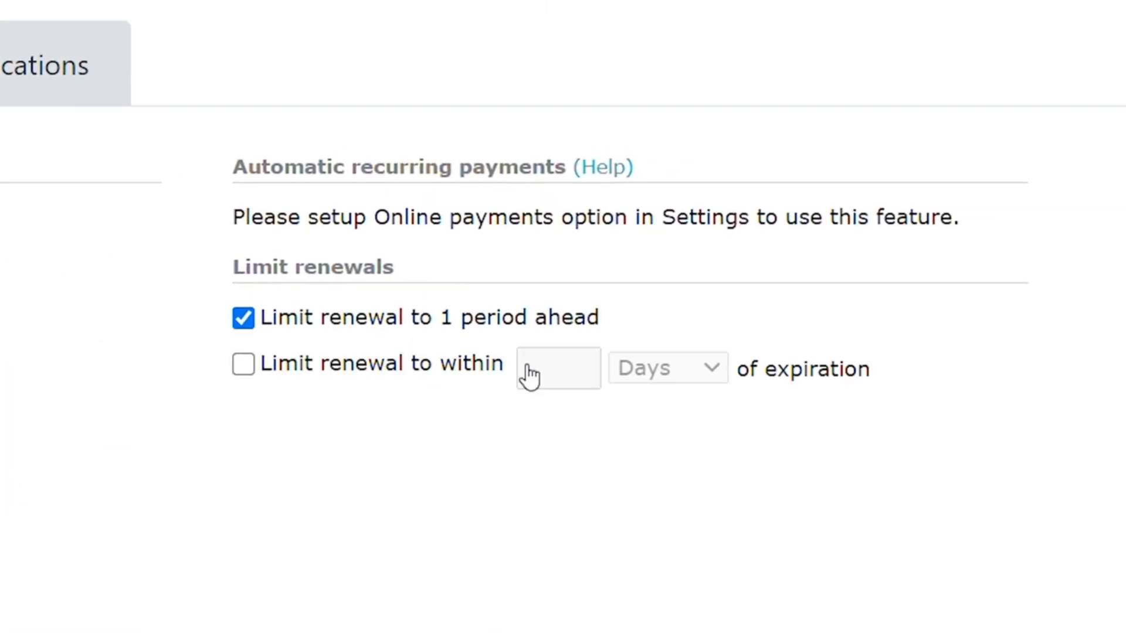
left_click(334, 373)
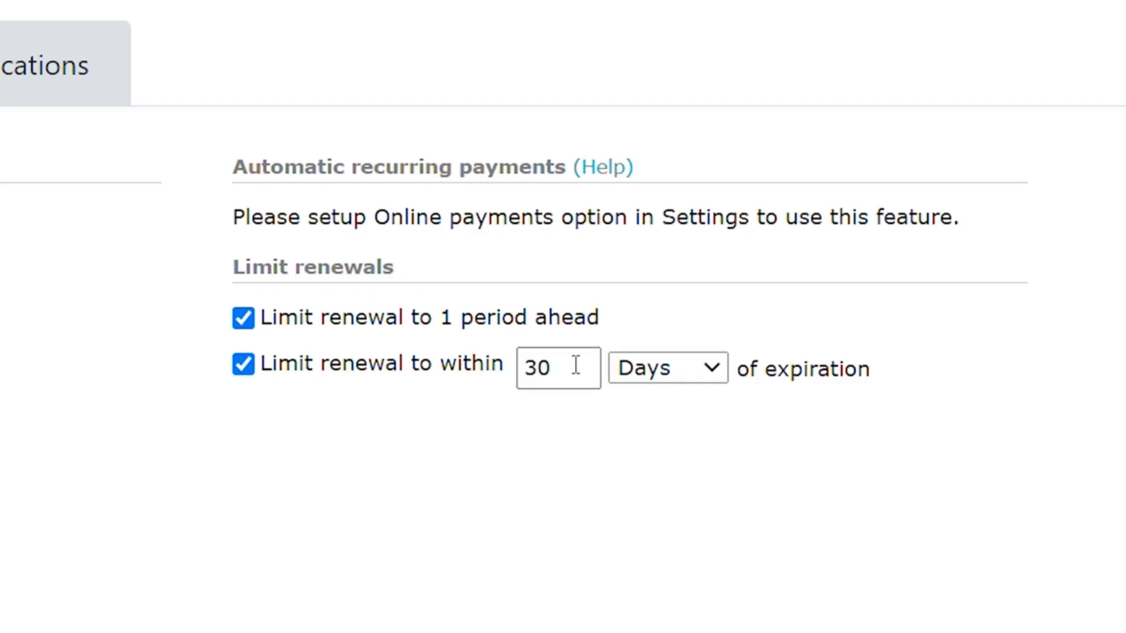
left_click_drag(575, 367, 505, 382)
type("10")
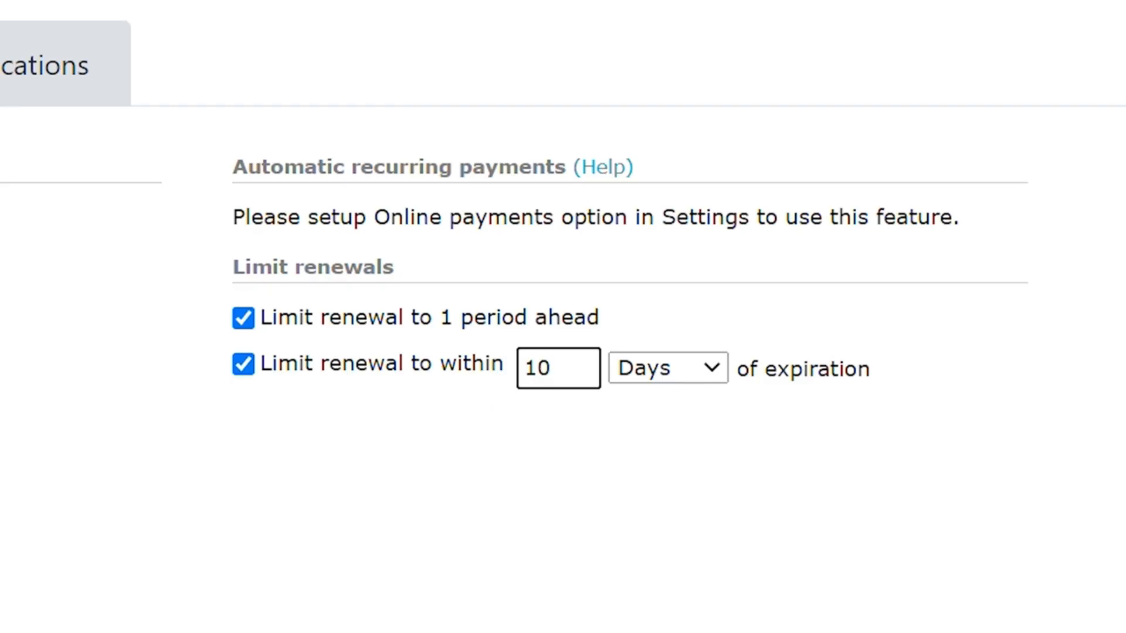
left_click(660, 381)
left_click(639, 477)
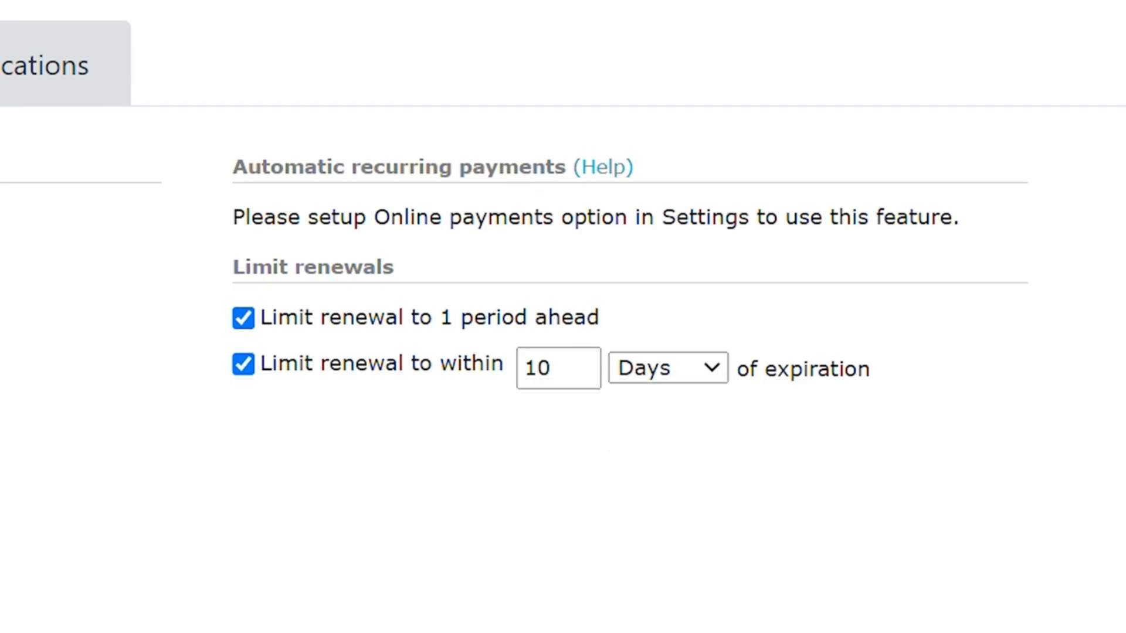
Change the first renewal reminder to 25 days before the renewal date
scroll(411, 352, "down", 2)
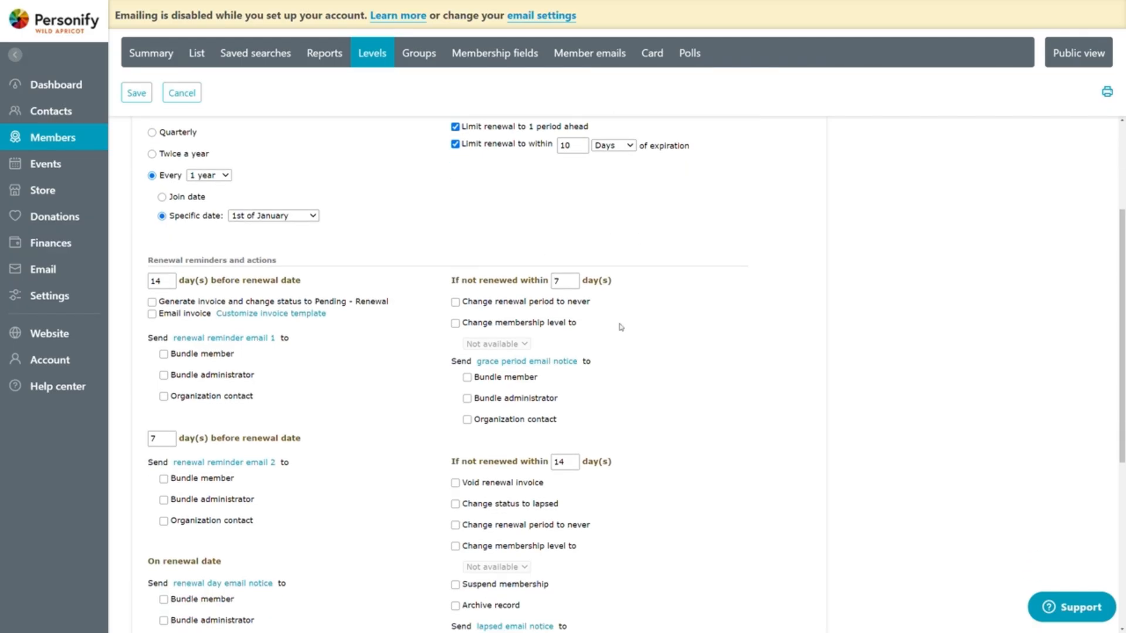
scroll(621, 327, "down", 1)
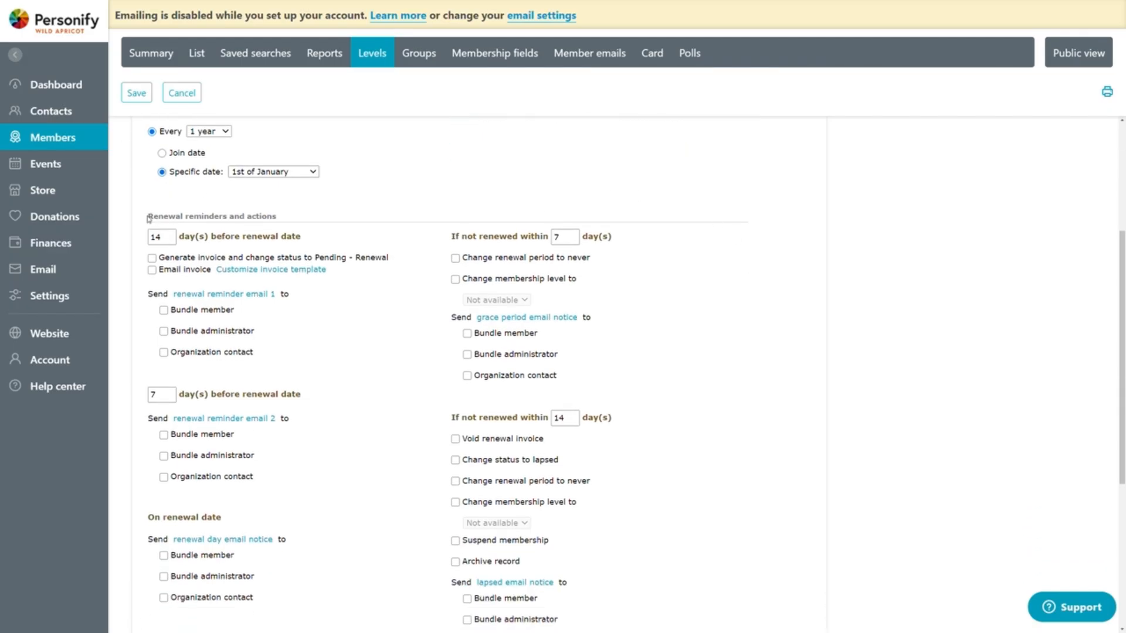
left_click_drag(150, 217, 260, 217)
left_click(252, 206)
left_click(409, 219)
scroll(416, 216, "down", 2)
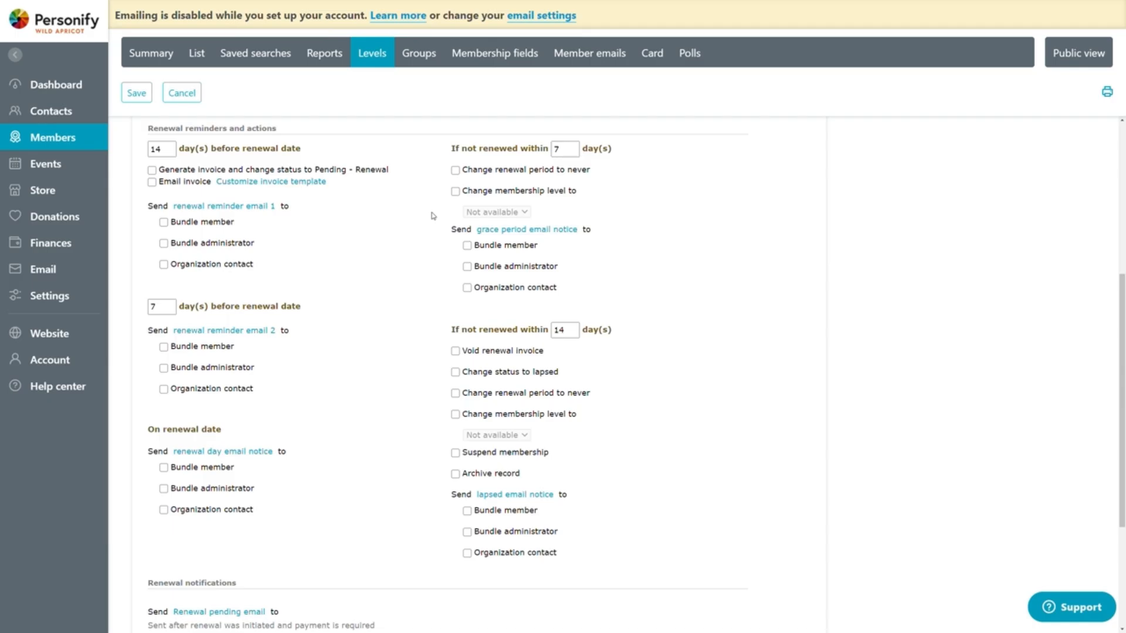
scroll(417, 219, "up", 1)
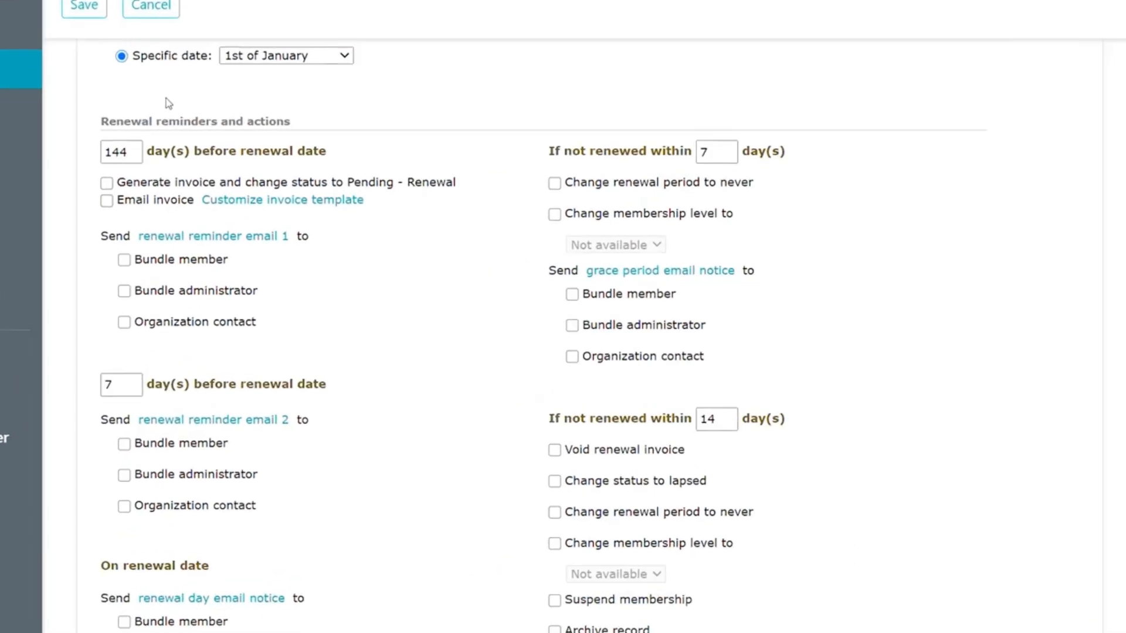
left_click(136, 155)
key("BackSpace")
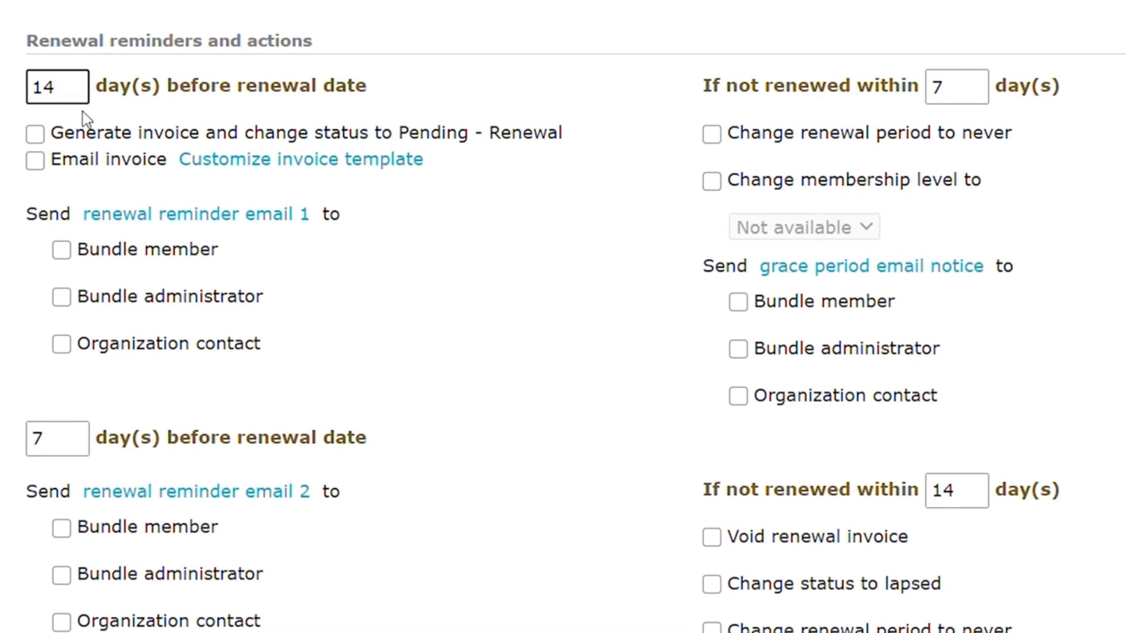
key("BackSpace")
key("BackSpace")
type("25")
Have the first reminder generate an invoice and change status to Pending - Renewal
left_click(40, 139)
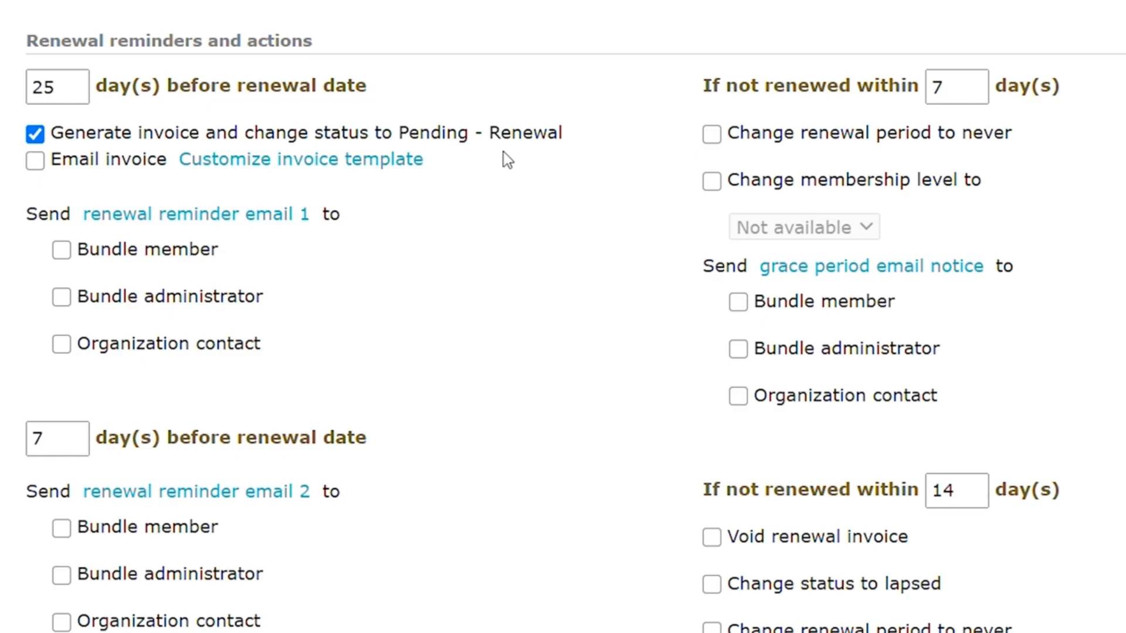
scroll(550, 329, "up", 1)
scroll(550, 432, "down", 1)
Email the invoice and send reminder email 1 to bundle member, administrator and organization contact
left_click(36, 162)
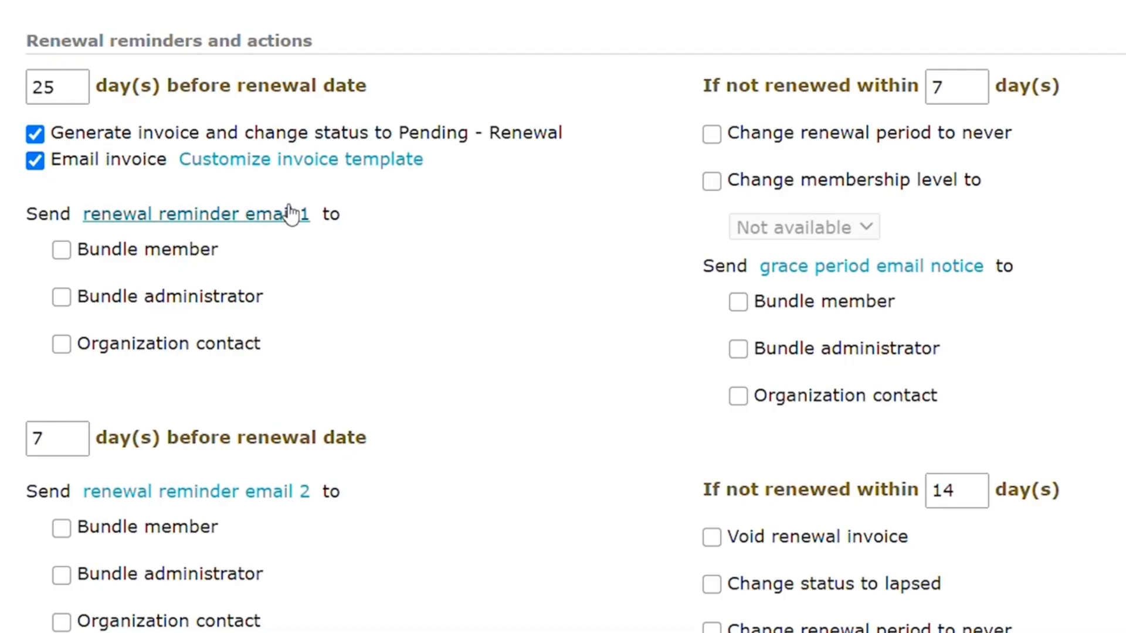
left_click(103, 254)
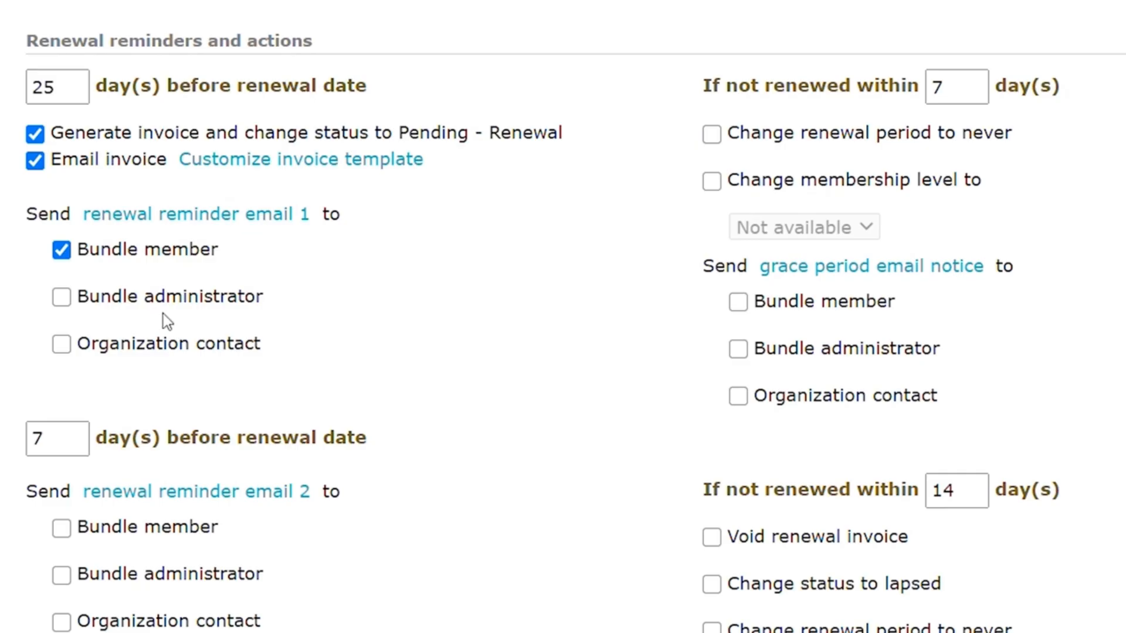
left_click(212, 304)
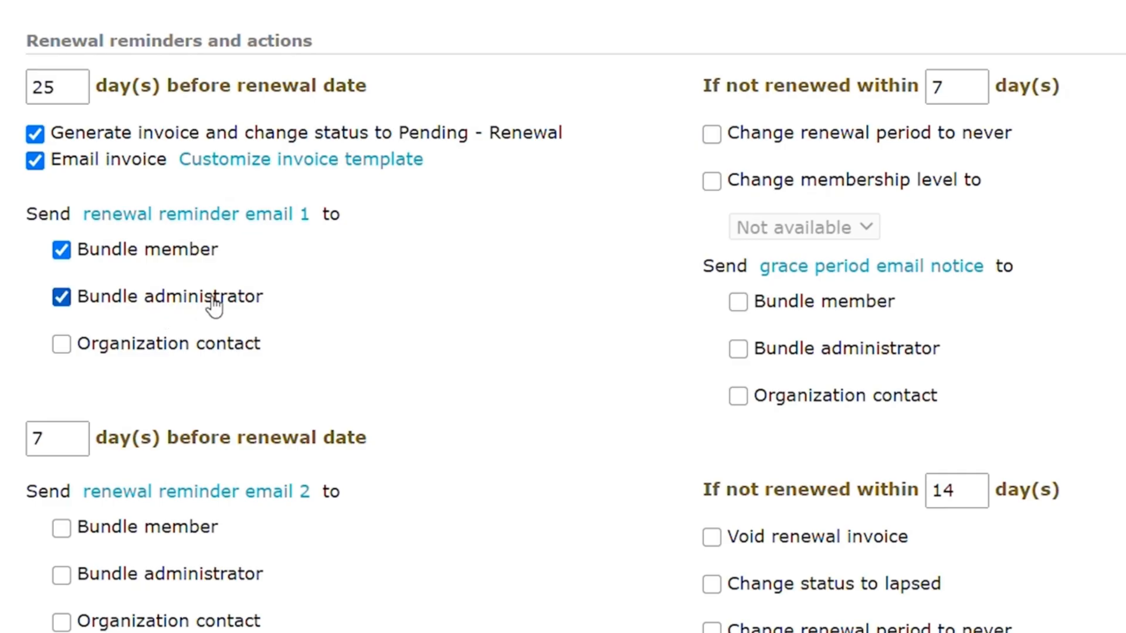
left_click(198, 345)
Send renewal reminder email 2 only to the bundle administrator
scroll(465, 352, "down", 3)
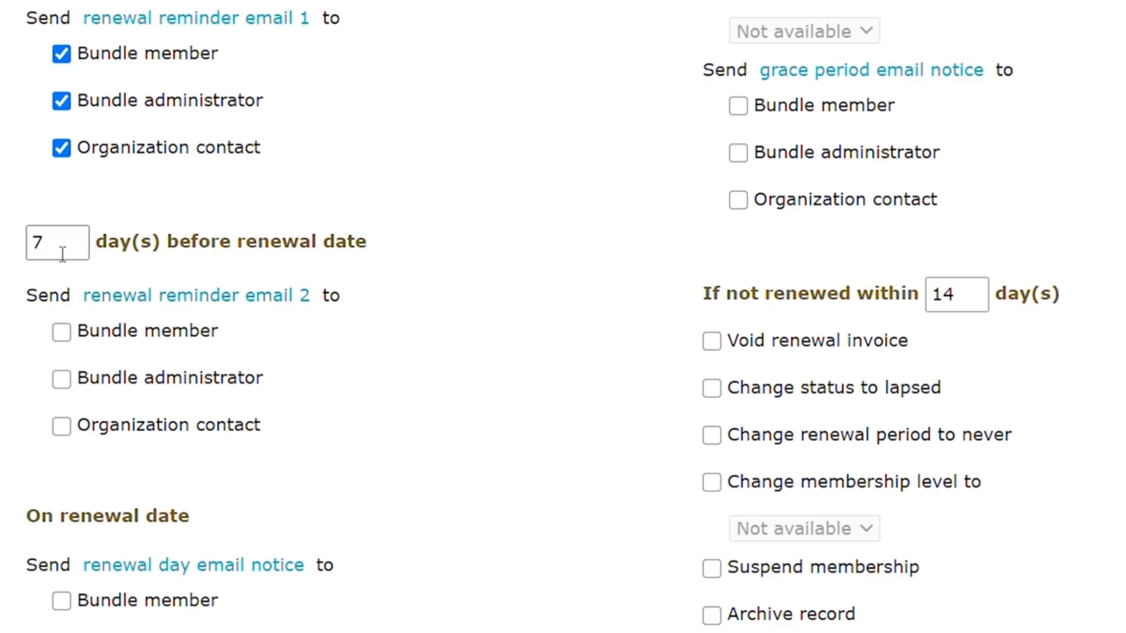
left_click_drag(346, 241, 174, 235)
left_click(220, 270)
scroll(575, 294, "down", 2)
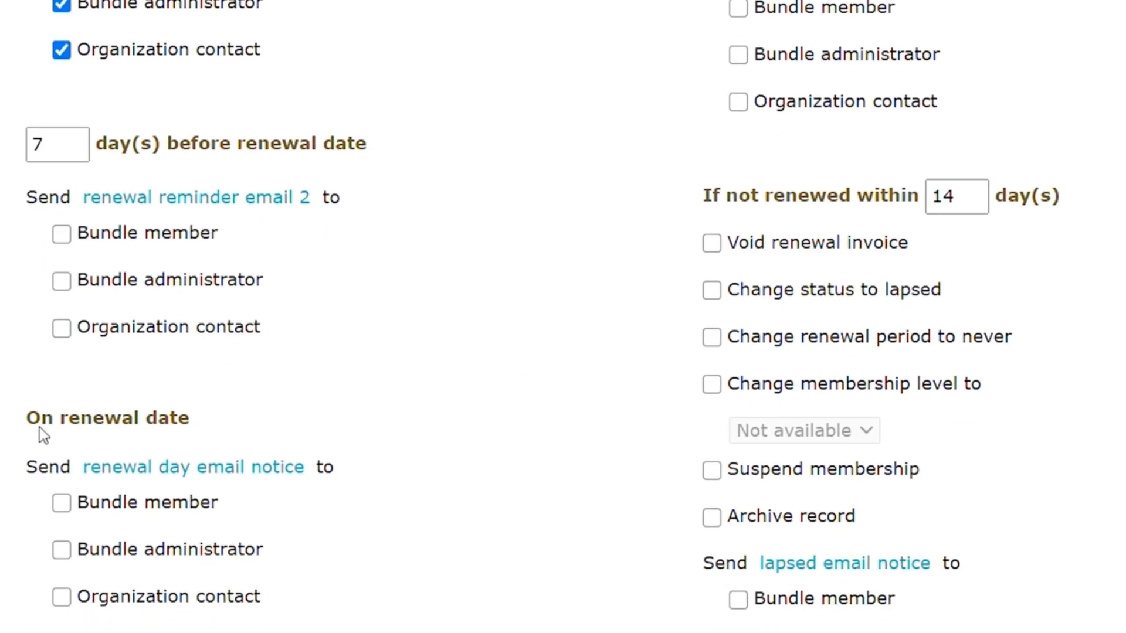
left_click_drag(35, 427, 126, 435)
left_click(121, 382)
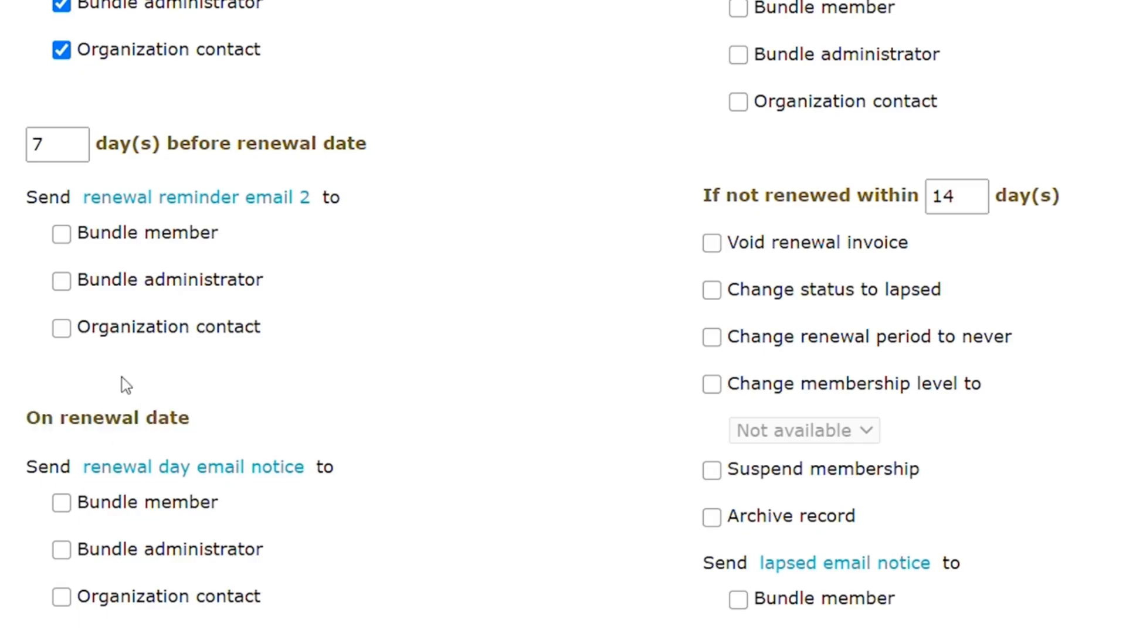
left_click(108, 234)
left_click(104, 236)
scroll(156, 432, "up", 4)
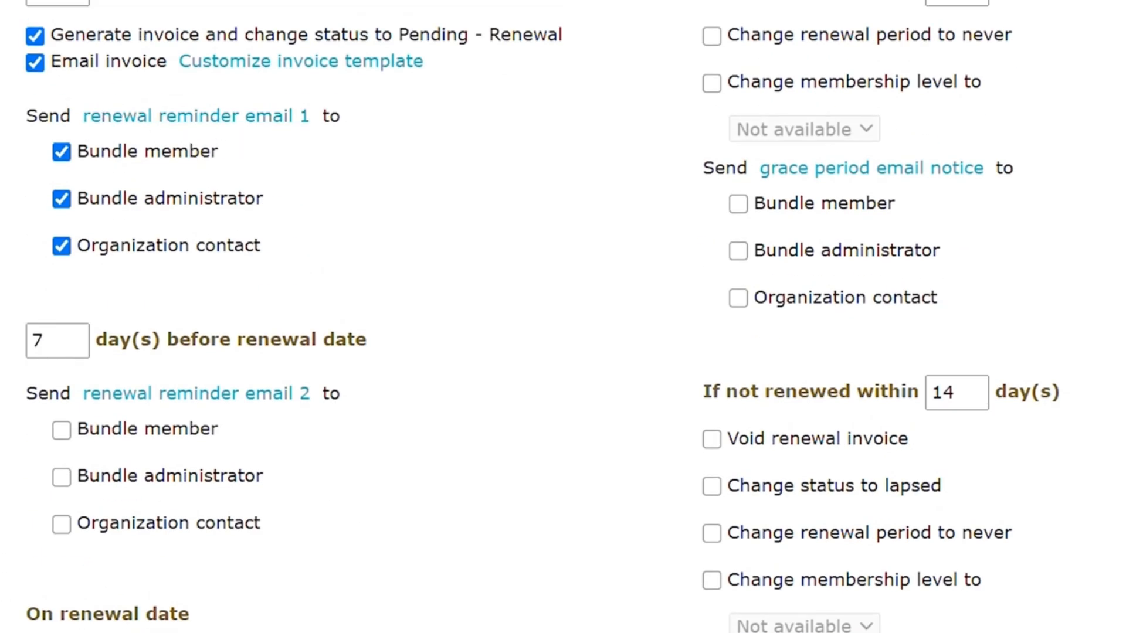
left_click(136, 479)
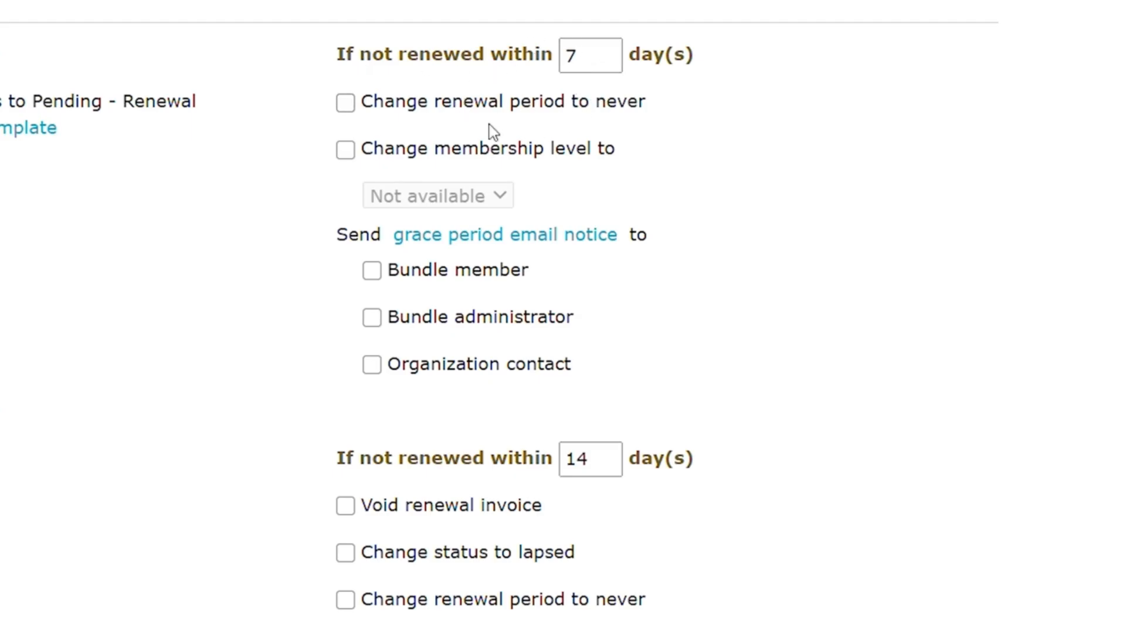
After 7 days, change the level to Not available and email the grace notice to the bundle member
left_click(373, 155)
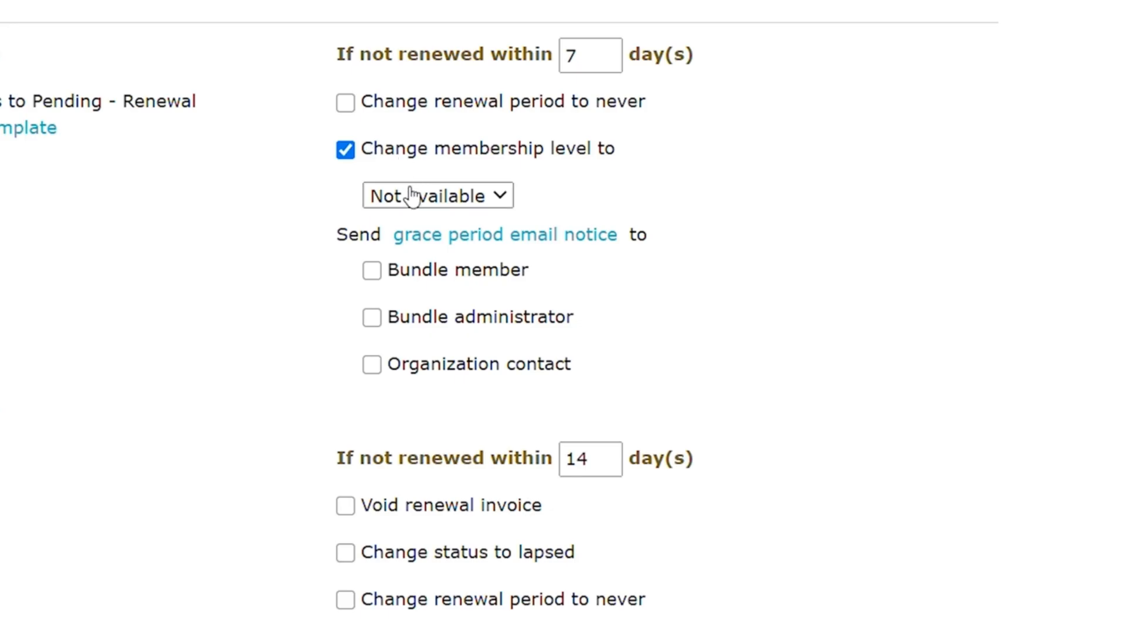
left_click(380, 195)
left_click(432, 226)
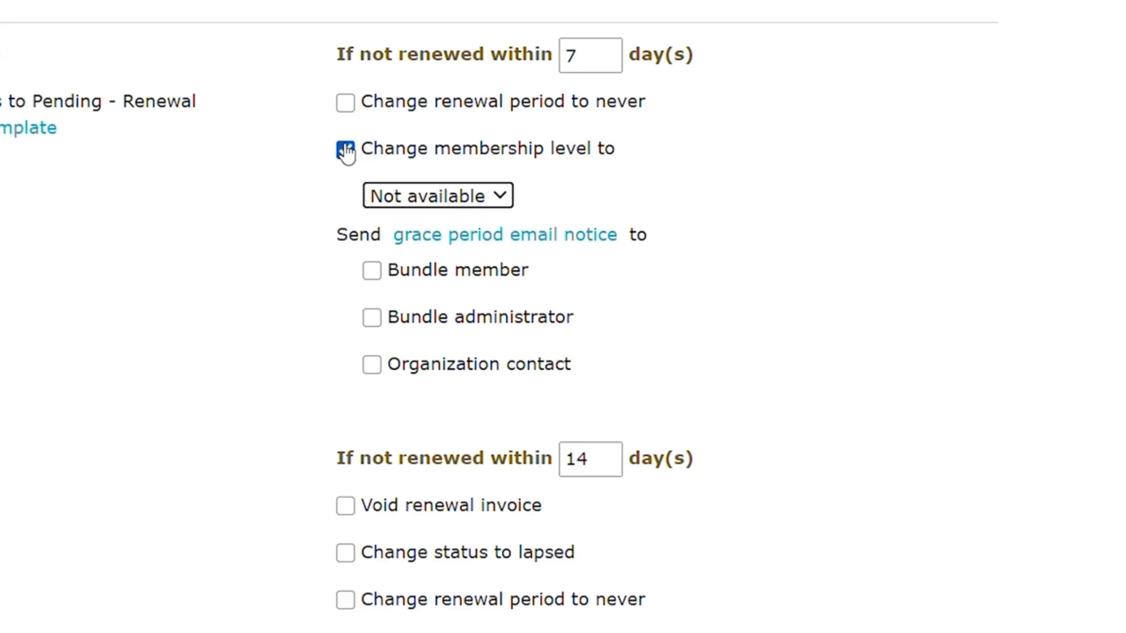
left_click(470, 207)
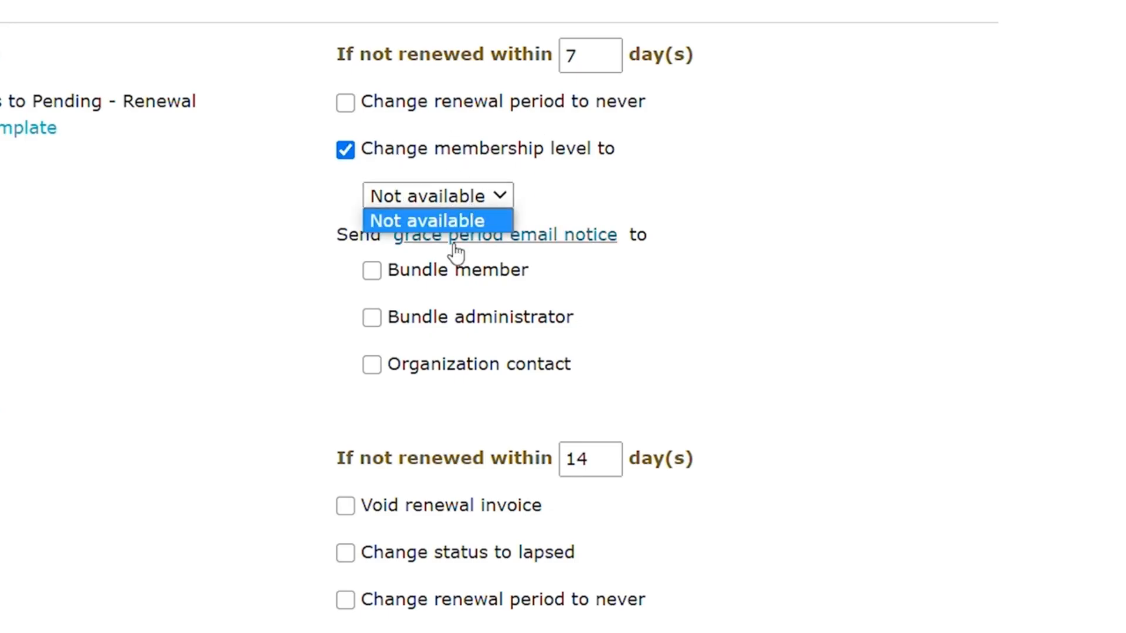
left_click(501, 220)
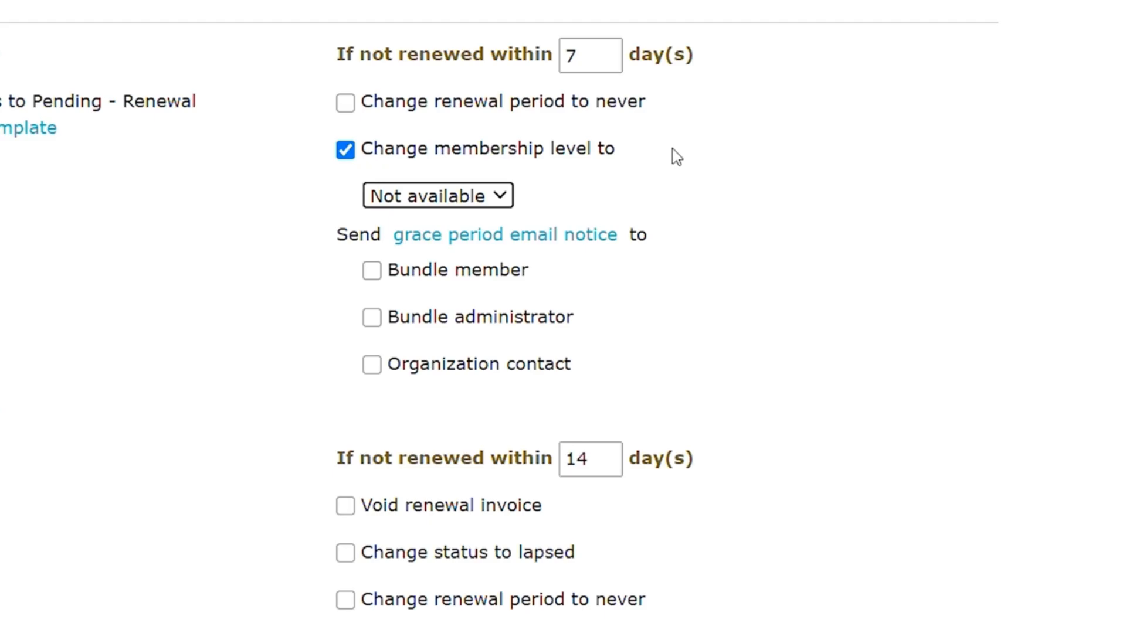
scroll(827, 228, "down", 1)
scroll(826, 227, "down", 2)
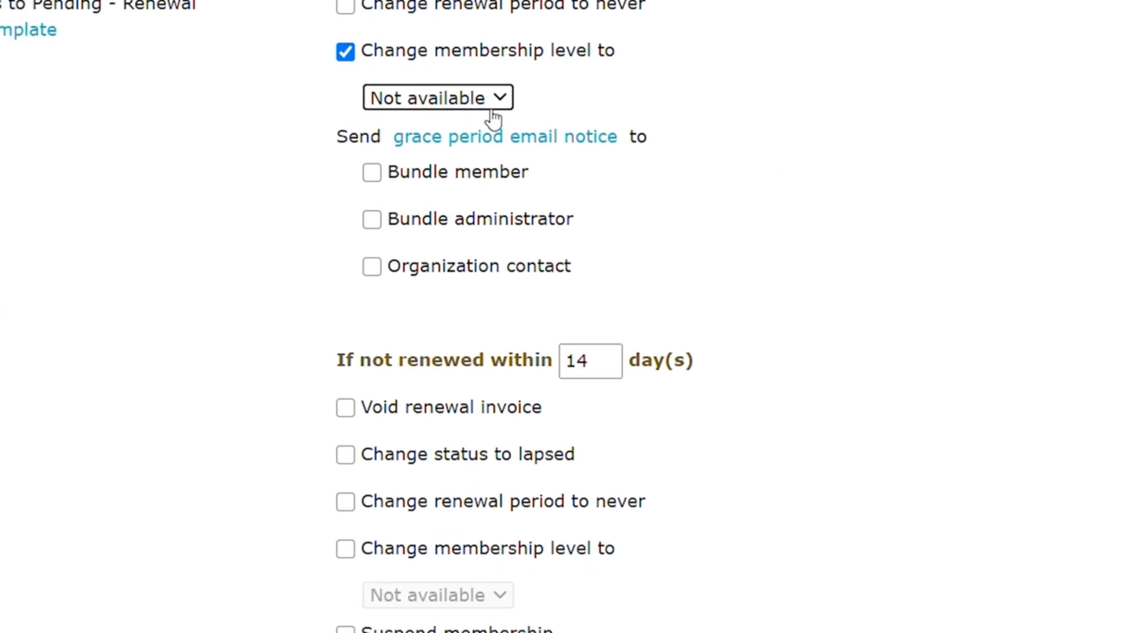
left_click(463, 187)
scroll(1079, 234, "down", 2)
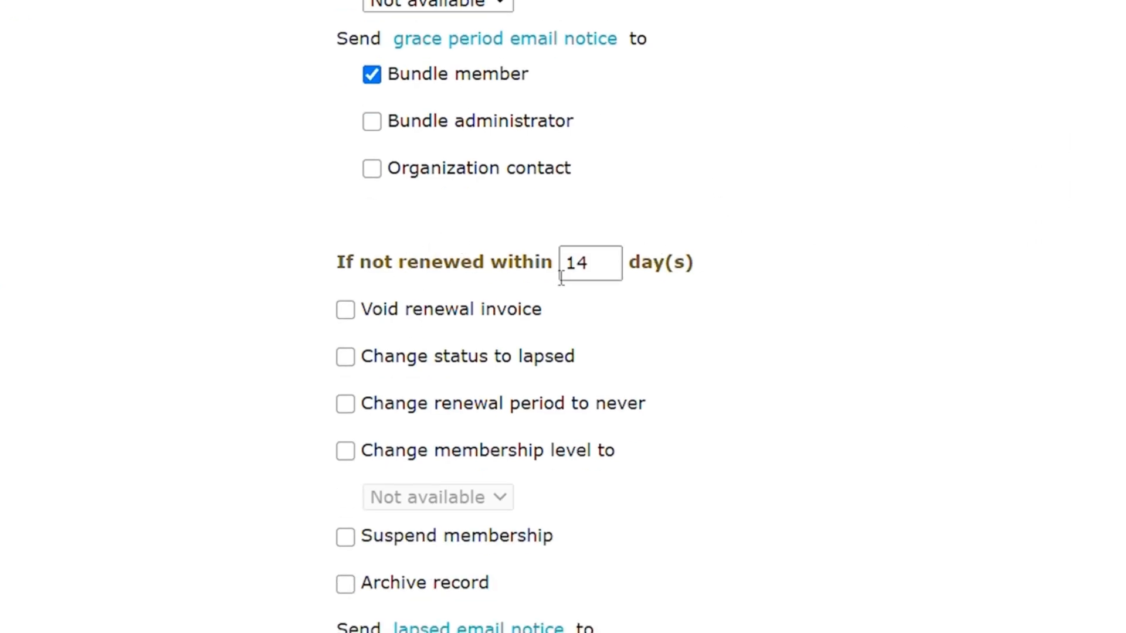
After 14 days, void the invoice, mark lapsed and suspend membership, leaving Archive record off
left_click(445, 318)
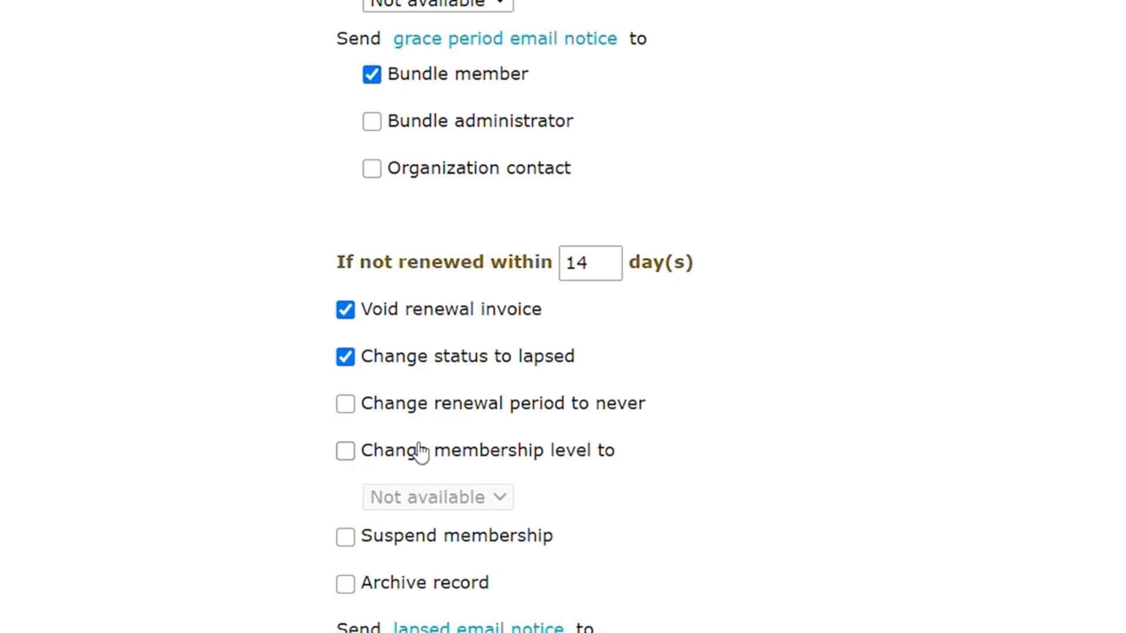
scroll(327, 481, "down", 1)
scroll(327, 515, "down", 2)
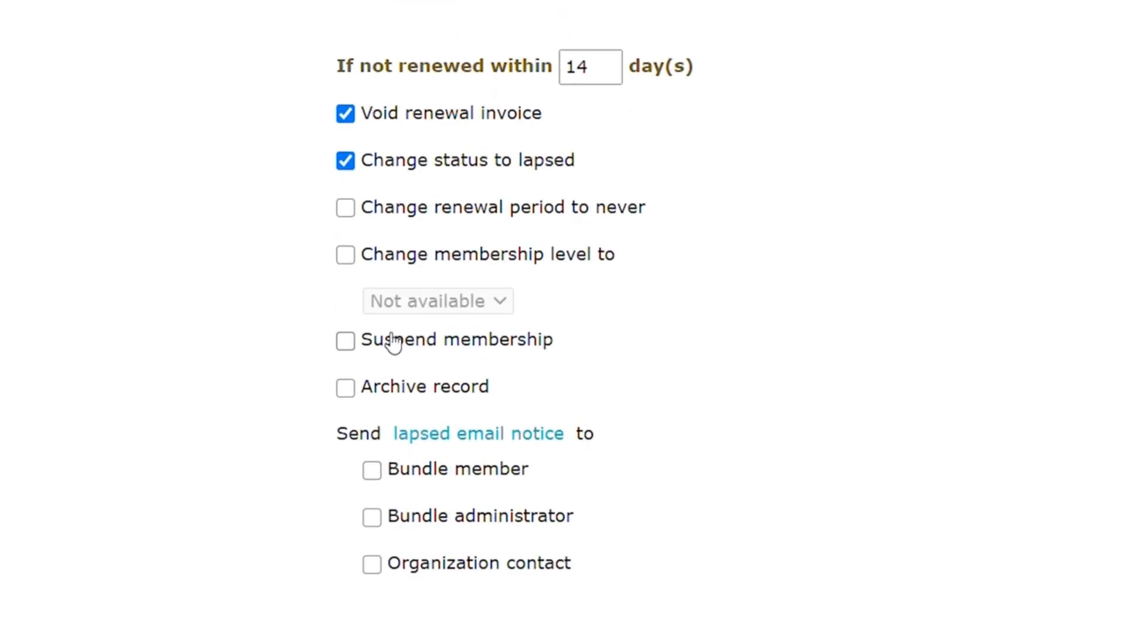
left_click(389, 344)
left_click(423, 391)
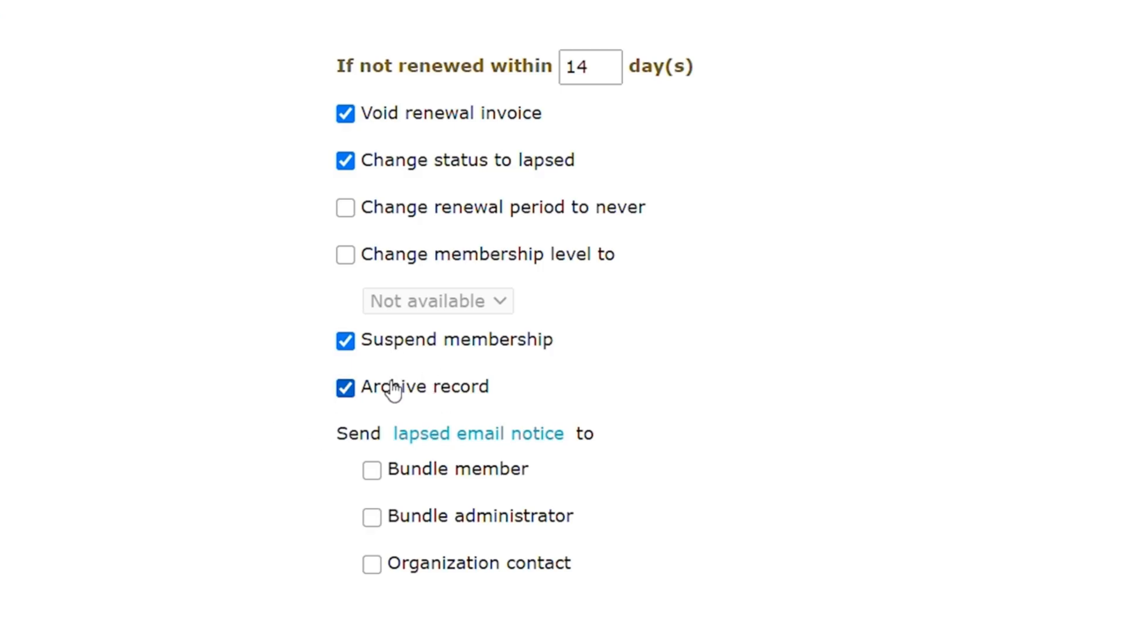
double_click(372, 390)
left_click(373, 392)
double_click(410, 394)
left_click(404, 406)
double_click(398, 400)
left_click(156, 476)
Scroll through the renewal notifications to the bundle administrator application workflow settings
scroll(188, 550, "down", 2)
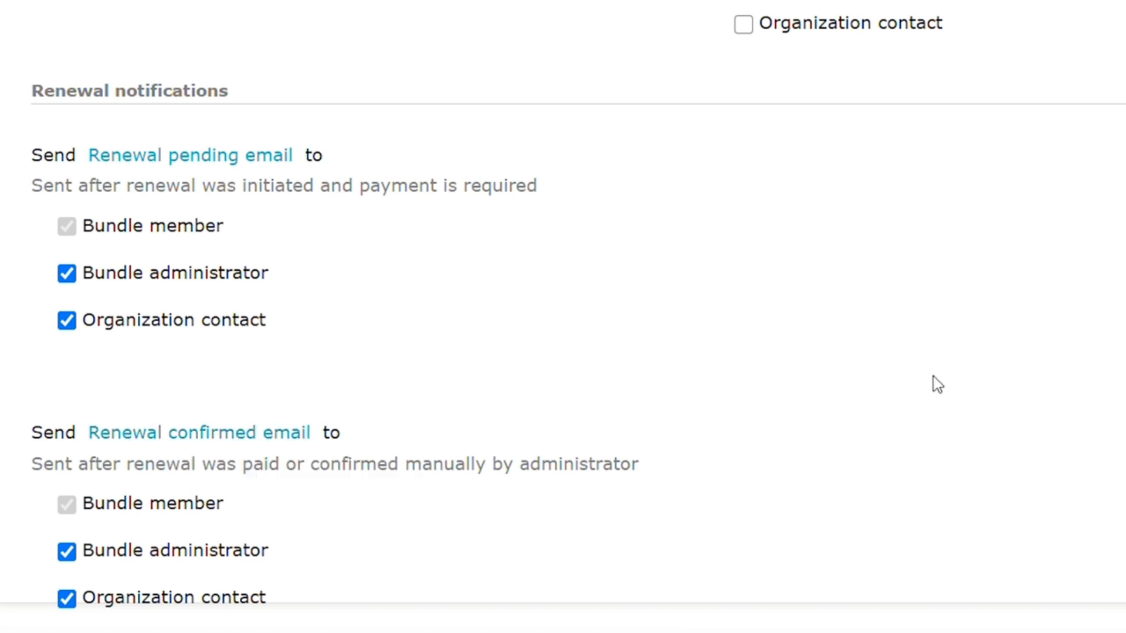
scroll(954, 300, "up", 2)
scroll(962, 296, "up", 5)
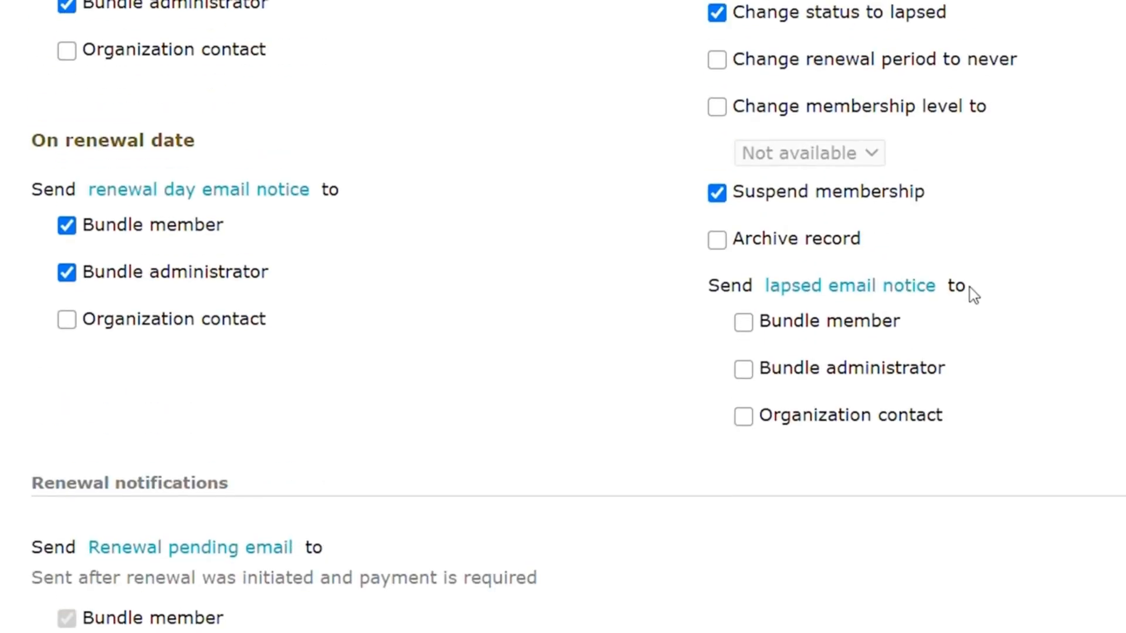
scroll(961, 296, "up", 8)
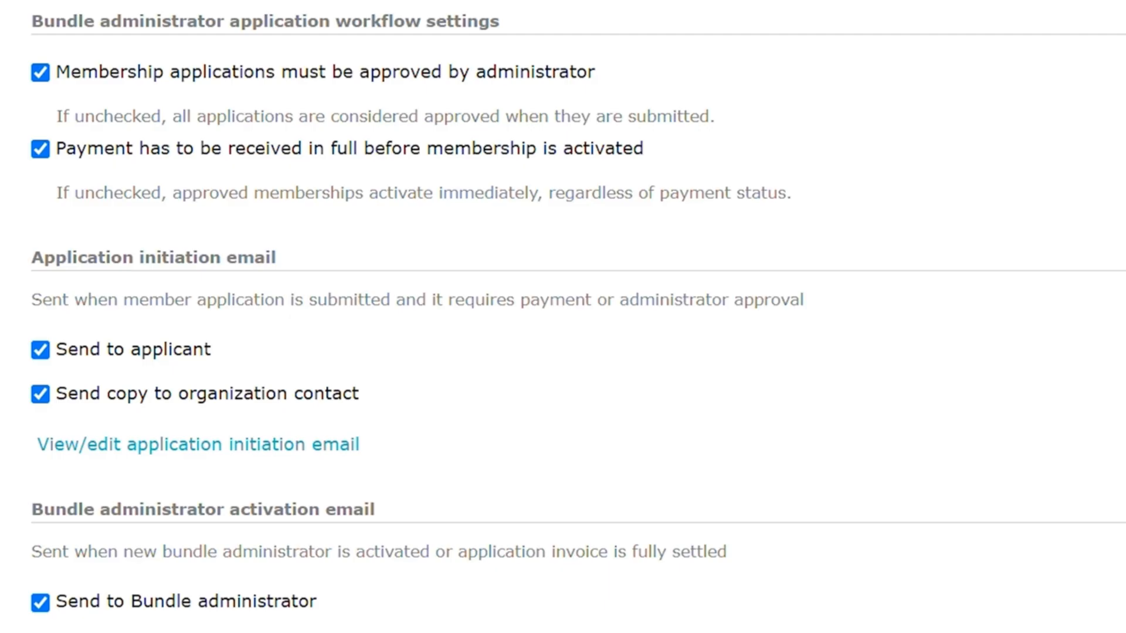
scroll(563, 317, "down", 2)
scroll(562, 317, "up", 1)
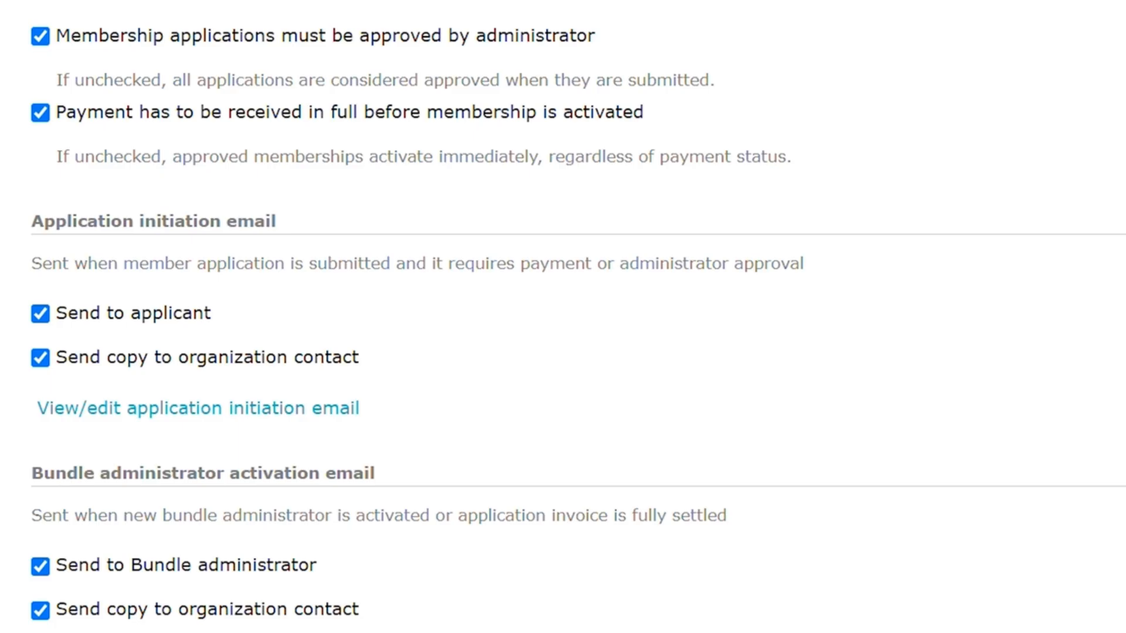
scroll(563, 317, "down", 2)
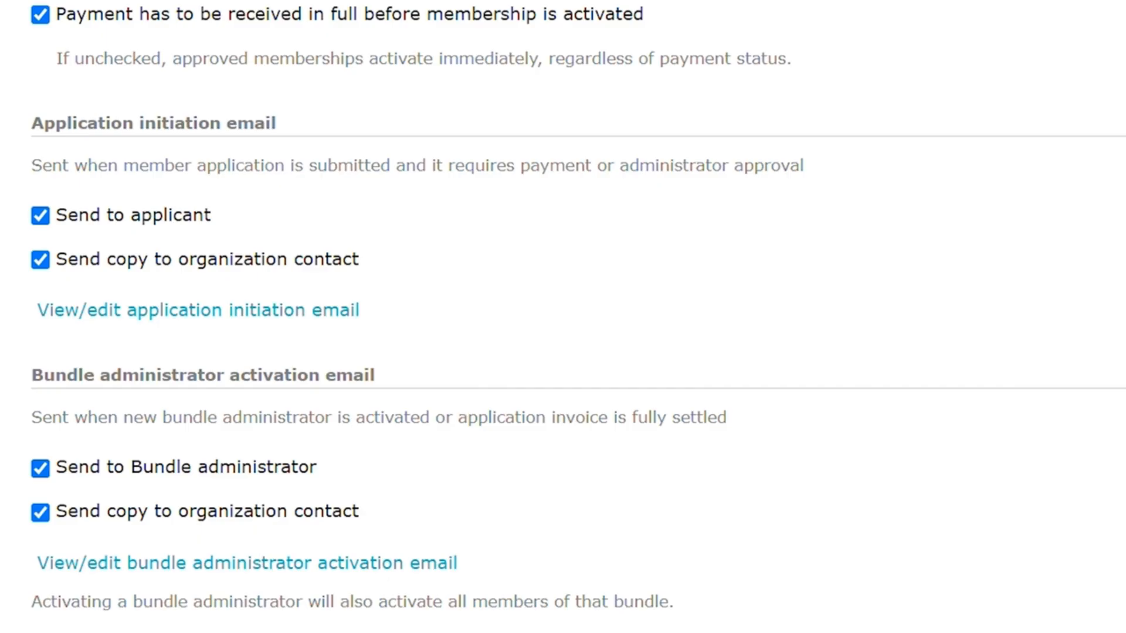
scroll(563, 316, "down", 2)
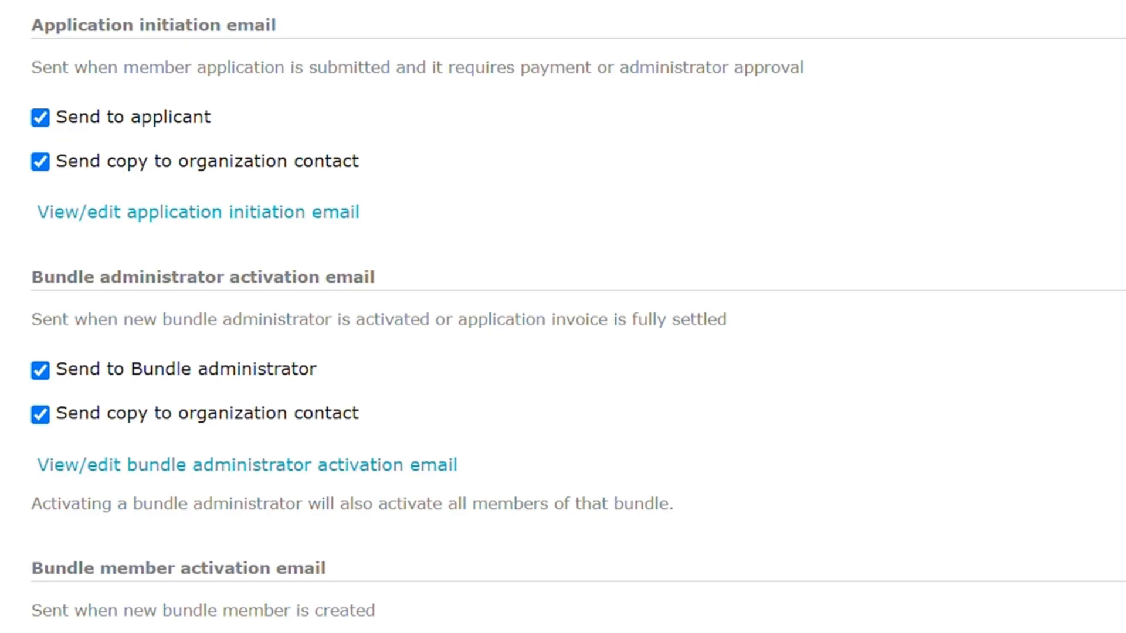
scroll(563, 317, "down", 2)
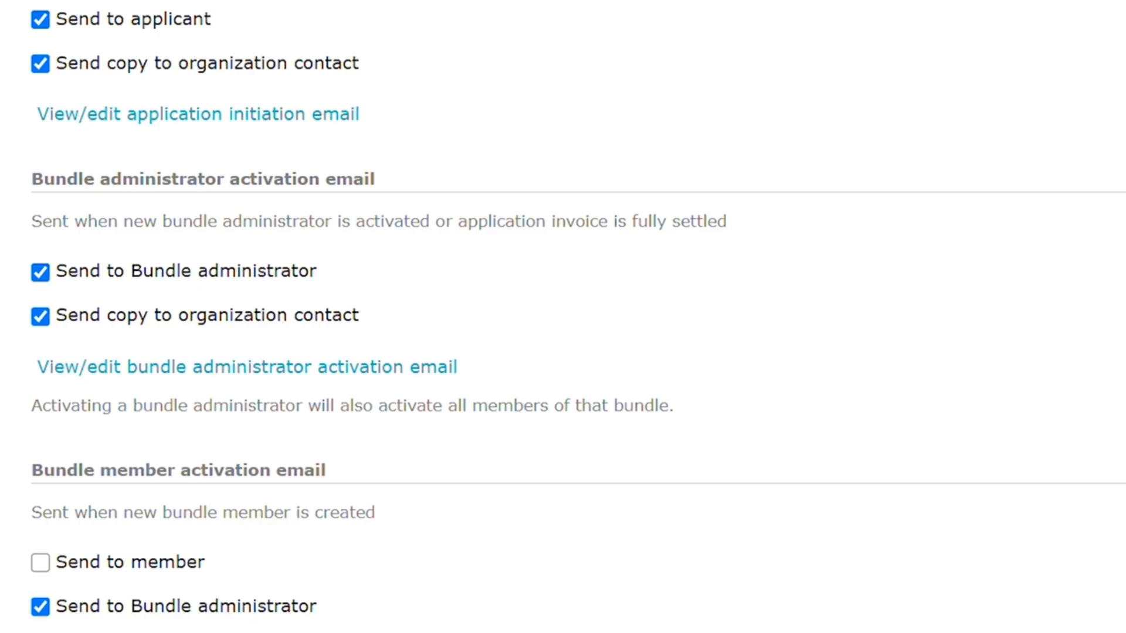
Open Gold Membership's bundle member activation email, subject 'Membership activated at Boot Camp'
scroll(563, 317, "down", 3)
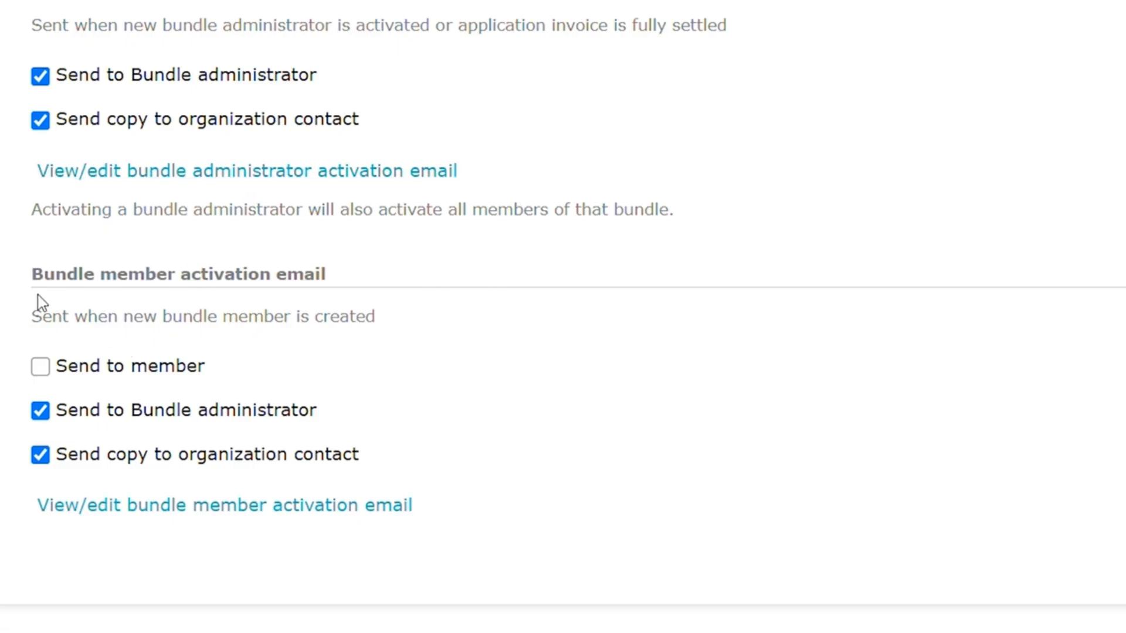
left_click_drag(36, 284, 261, 273)
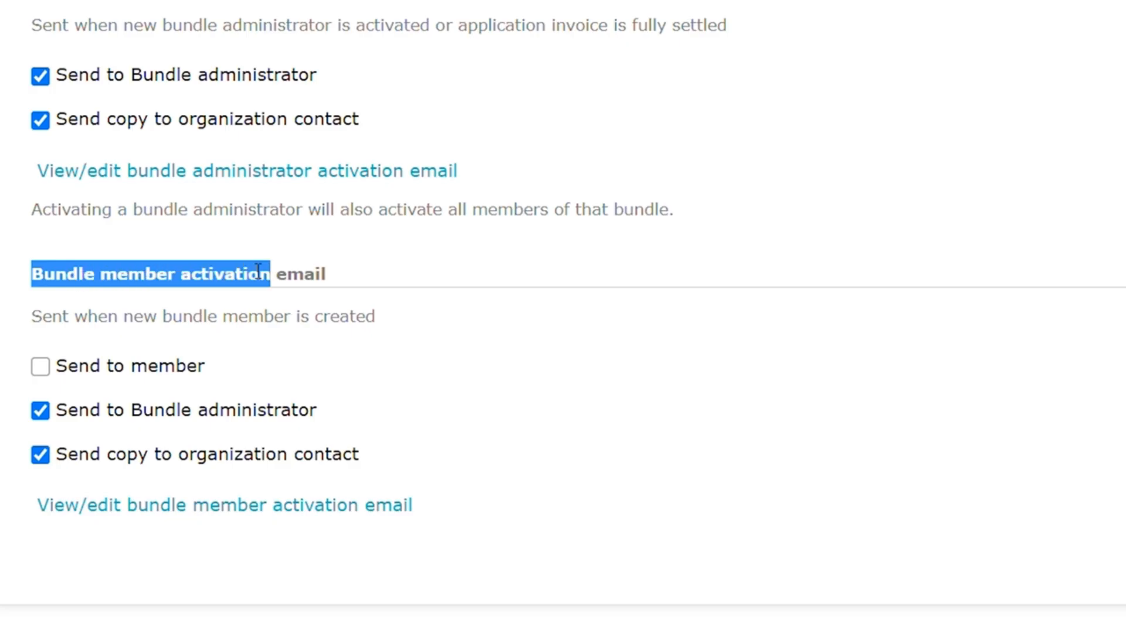
left_click(260, 273)
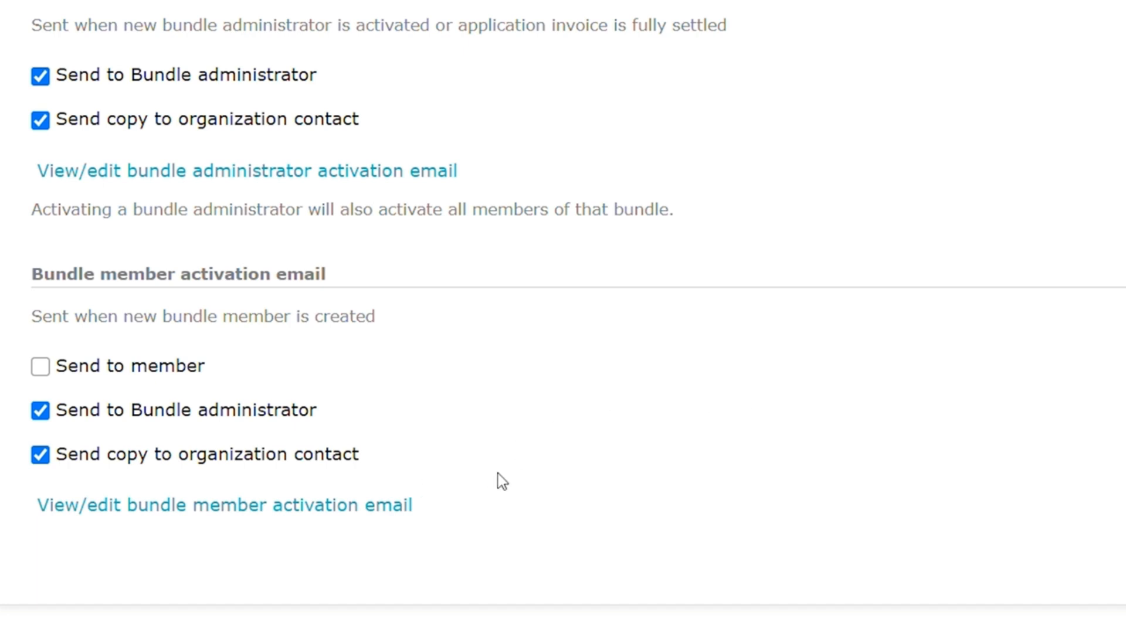
left_click(97, 508)
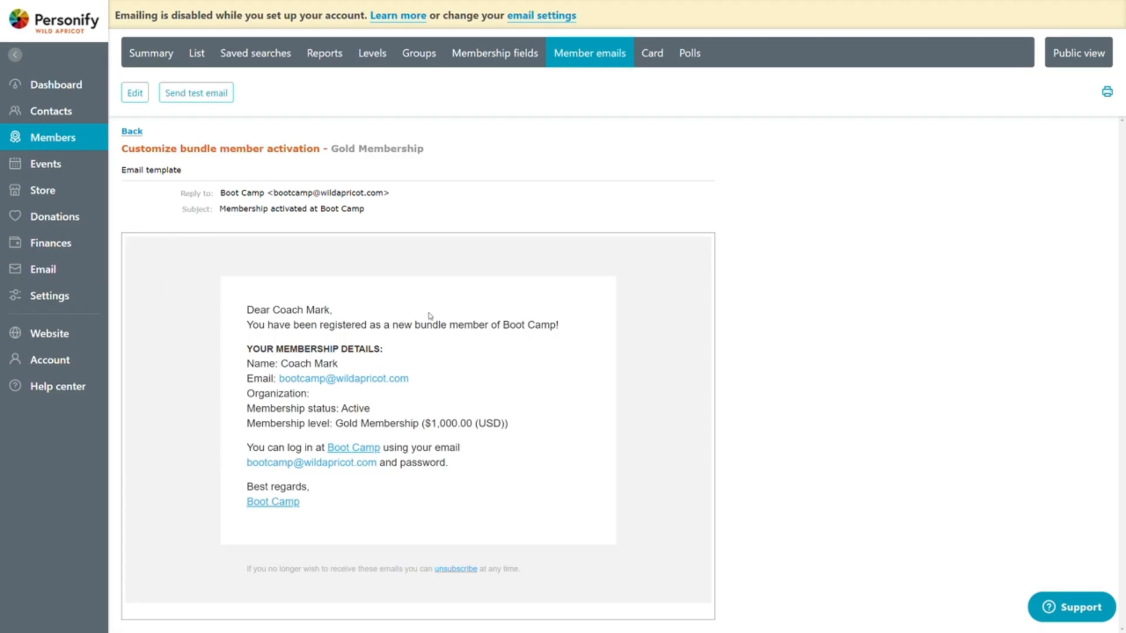
Edit the template, replacing 'Membership activated at' with 'Congratulations! You're a new member of' in the subject
left_click(146, 98)
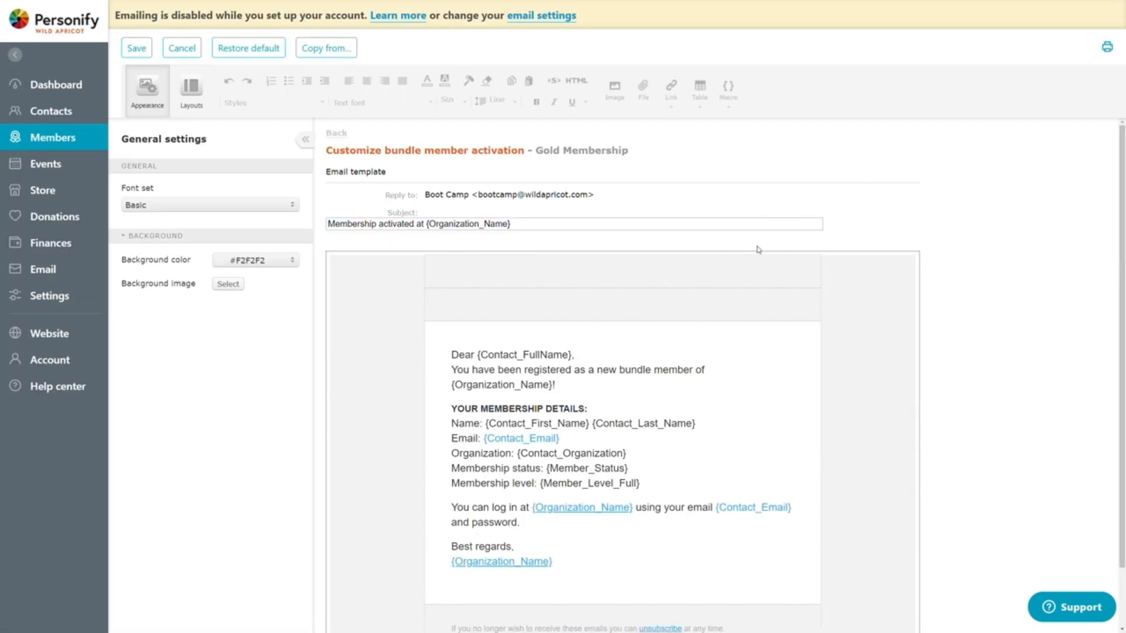
scroll(675, 147, "down", 1)
scroll(683, 147, "up", 1)
left_click_drag(327, 223, 421, 220)
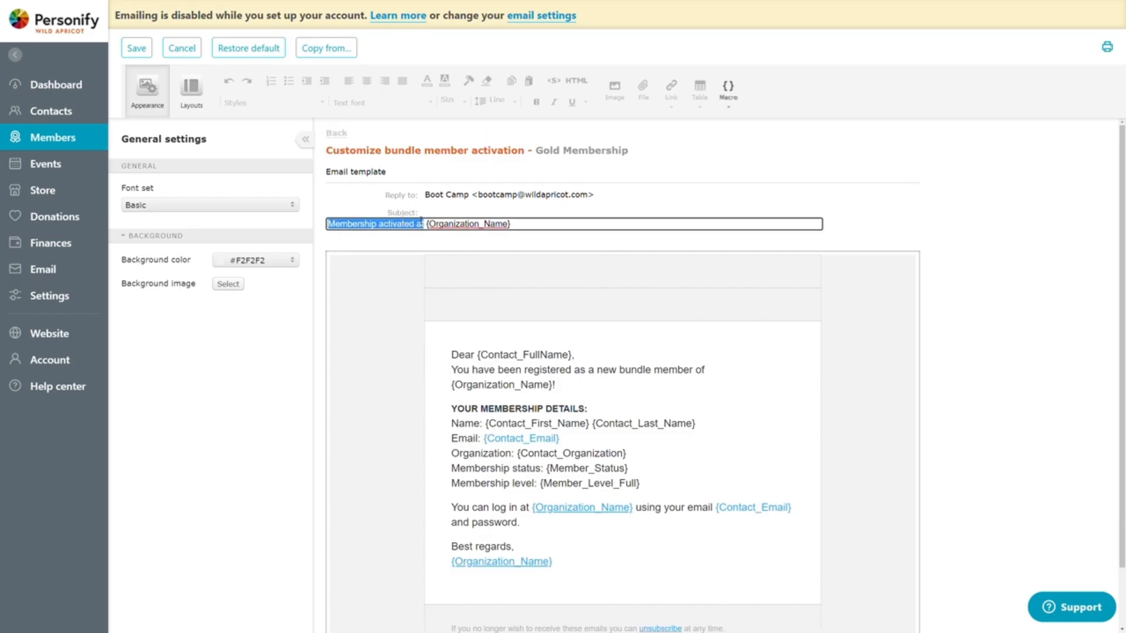
type("Cnogr")
key("BackSpace")
key("BackSpace")
key("BackSpace")
key("BackSpace")
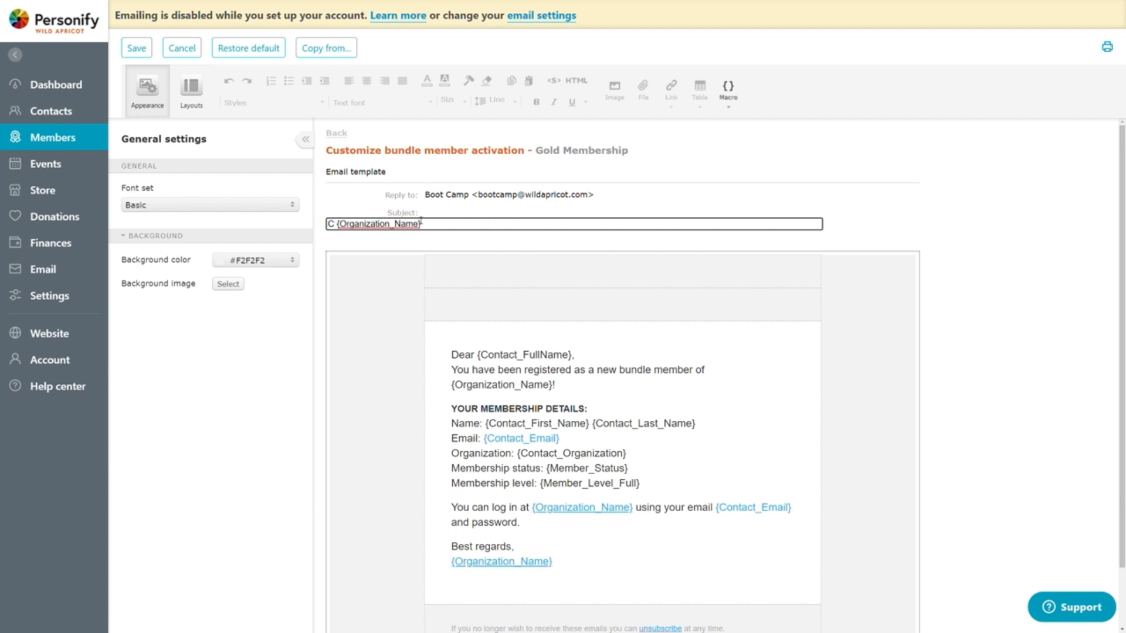
type("ongratulations!")
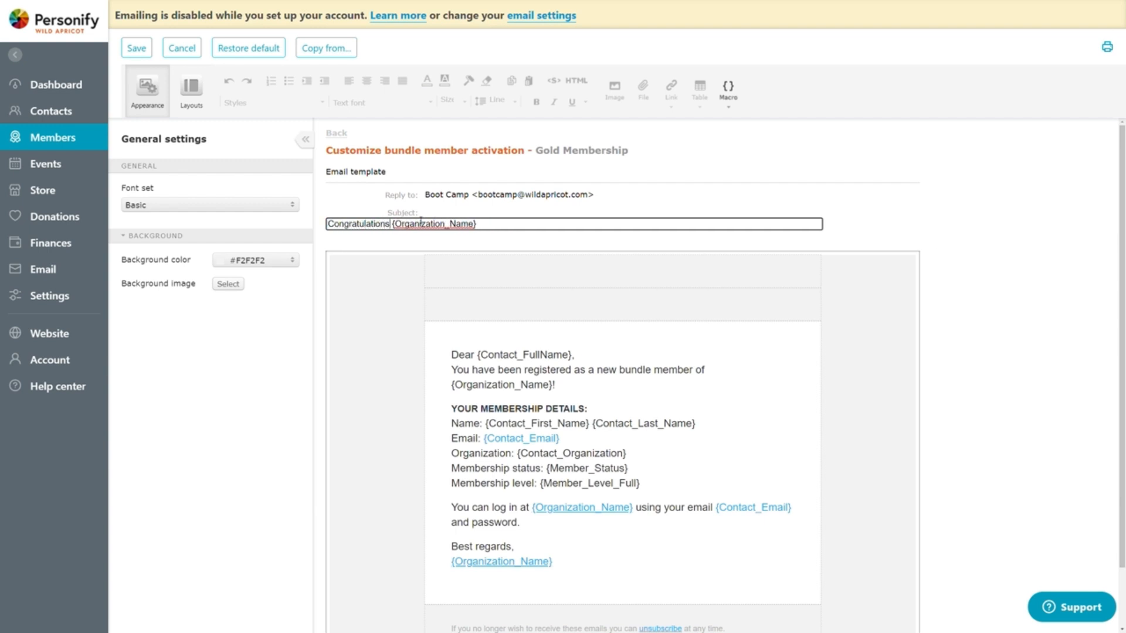
type("  You're a new")
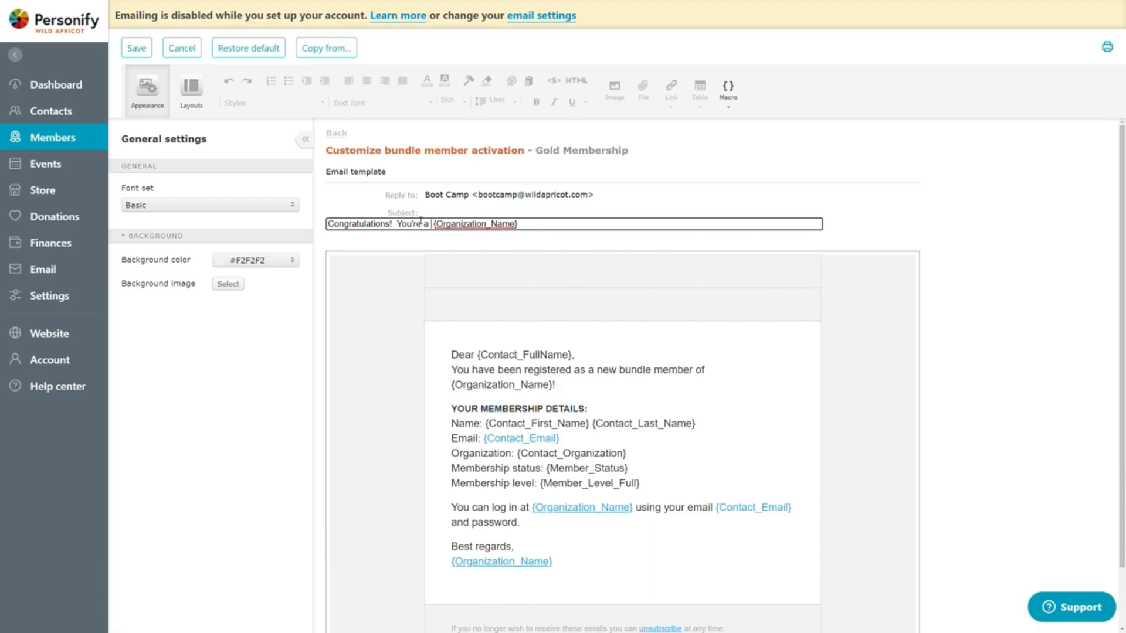
type(" member of")
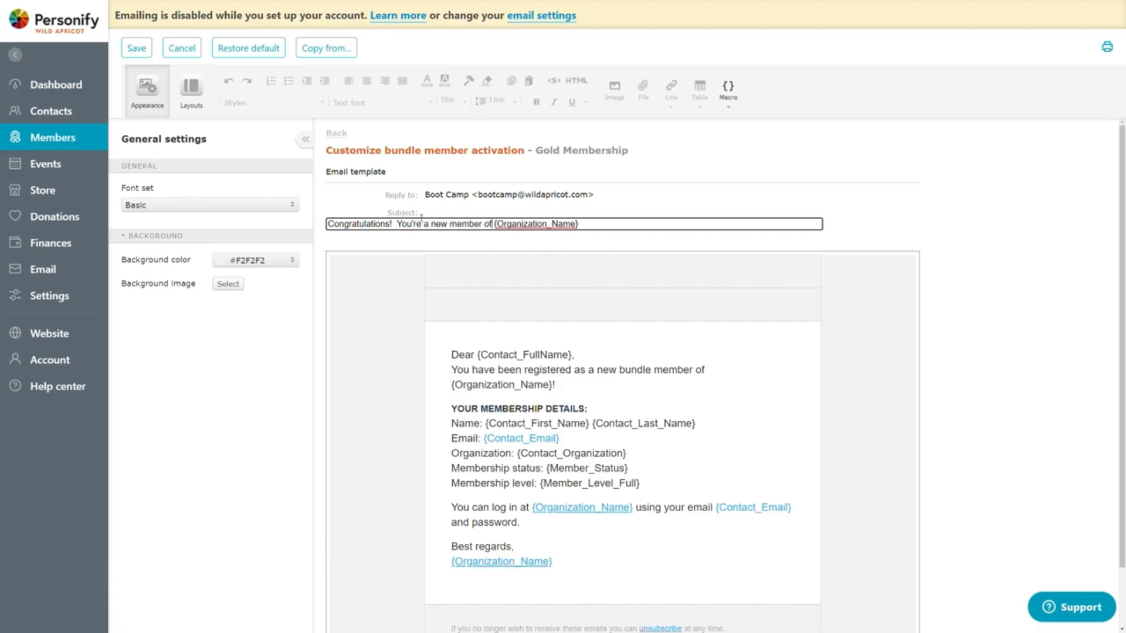
left_click(579, 353)
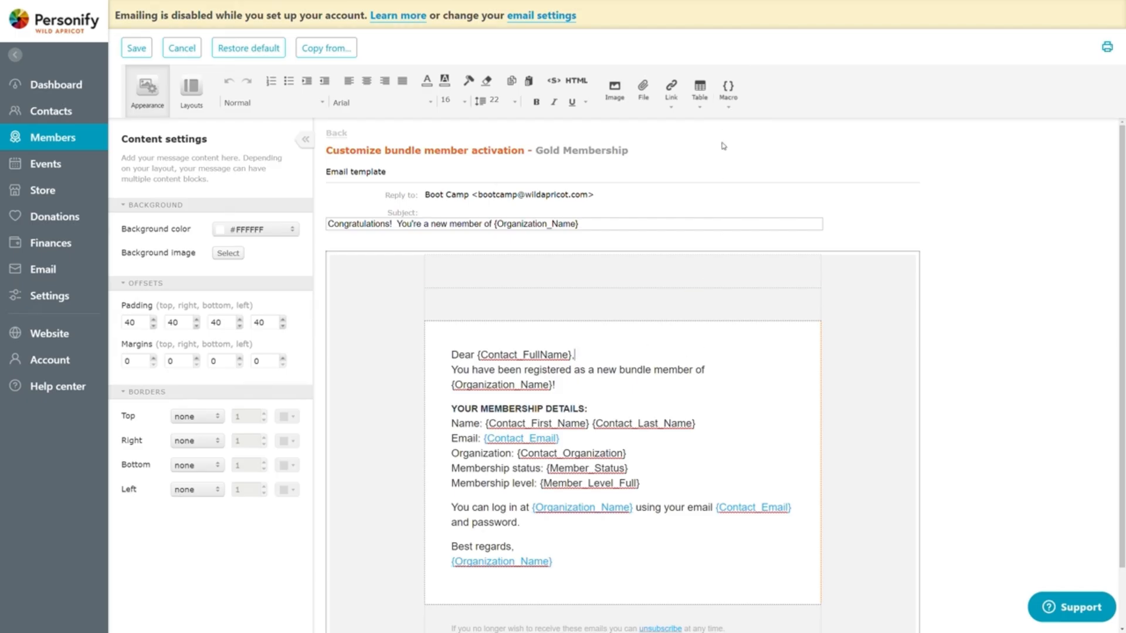
Insert the Contact Email macro below the greeting, labelled 'Your Email On File:'
left_click(728, 89)
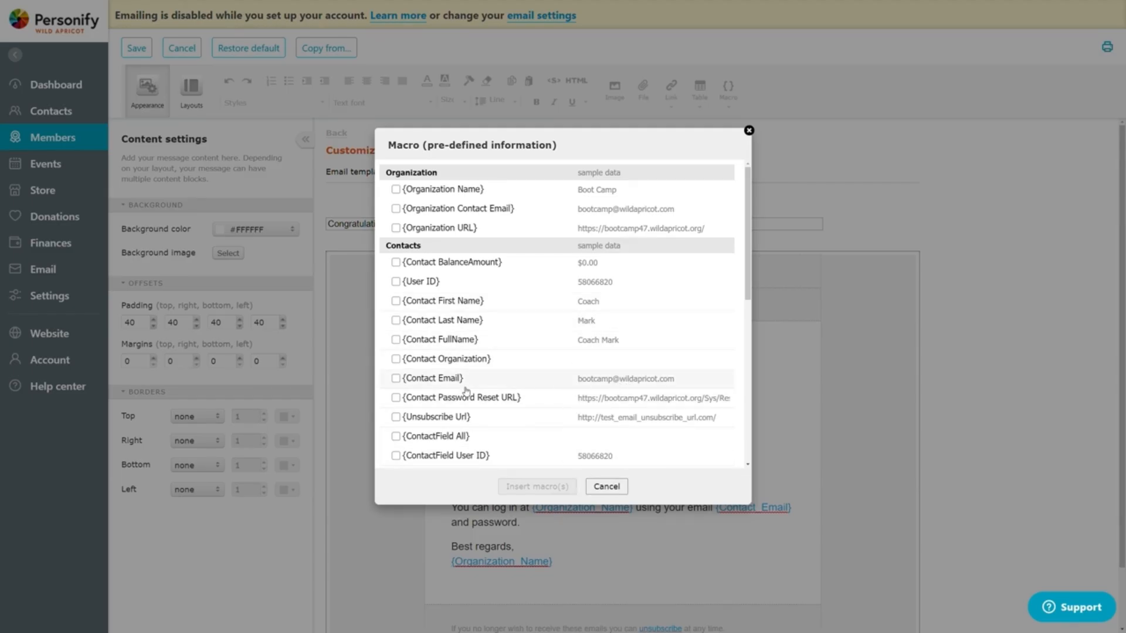
left_click(396, 378)
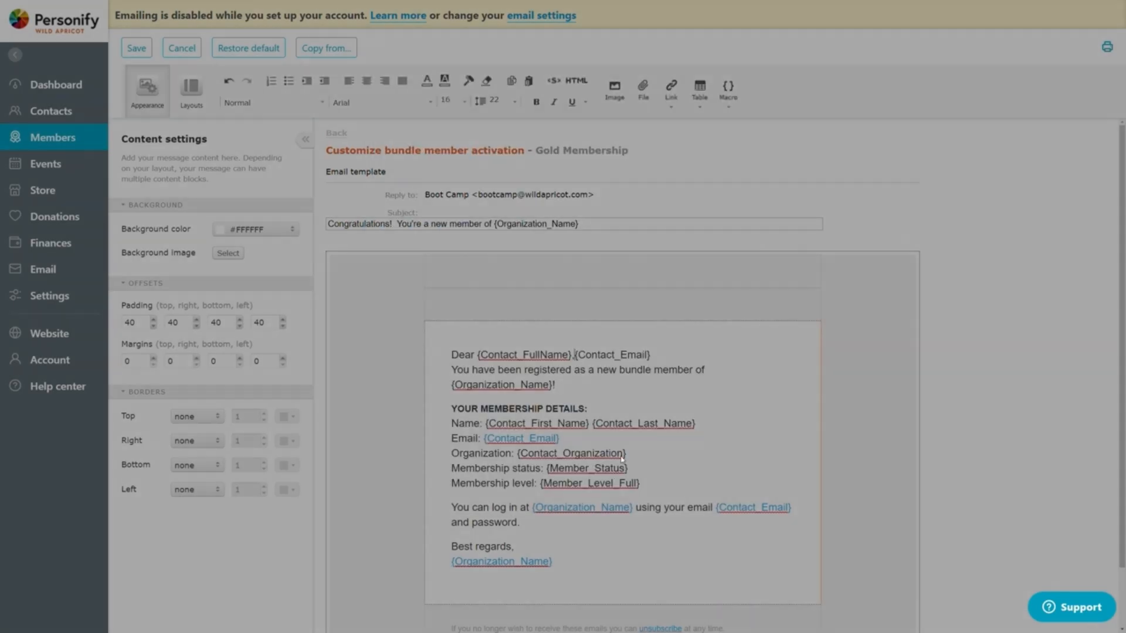
left_click(537, 486)
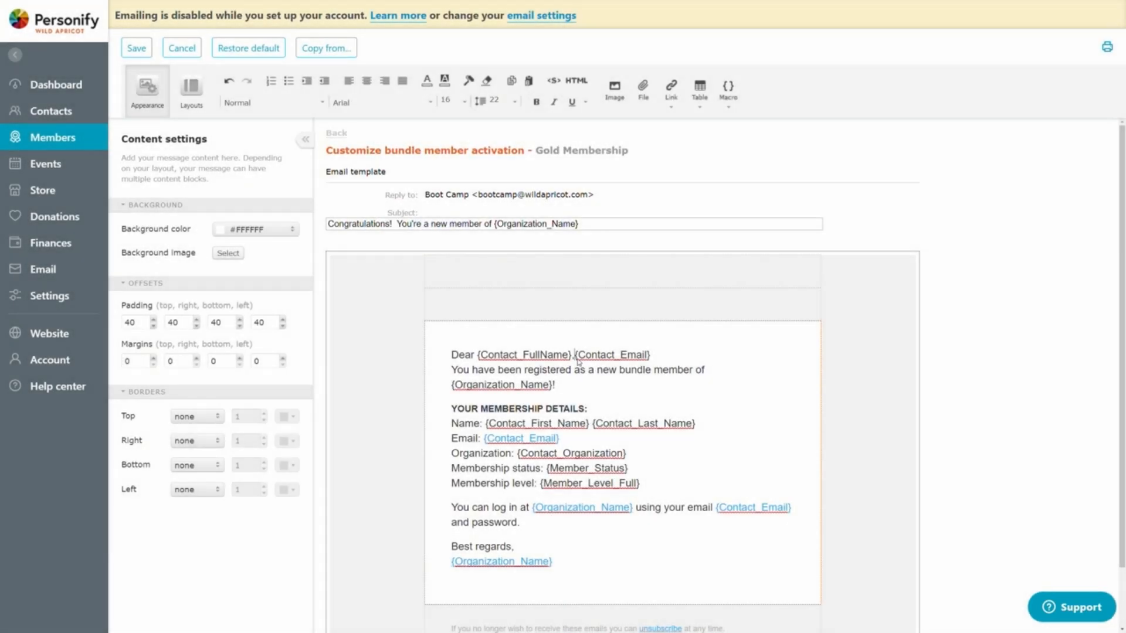
key("Return")
key("Return")
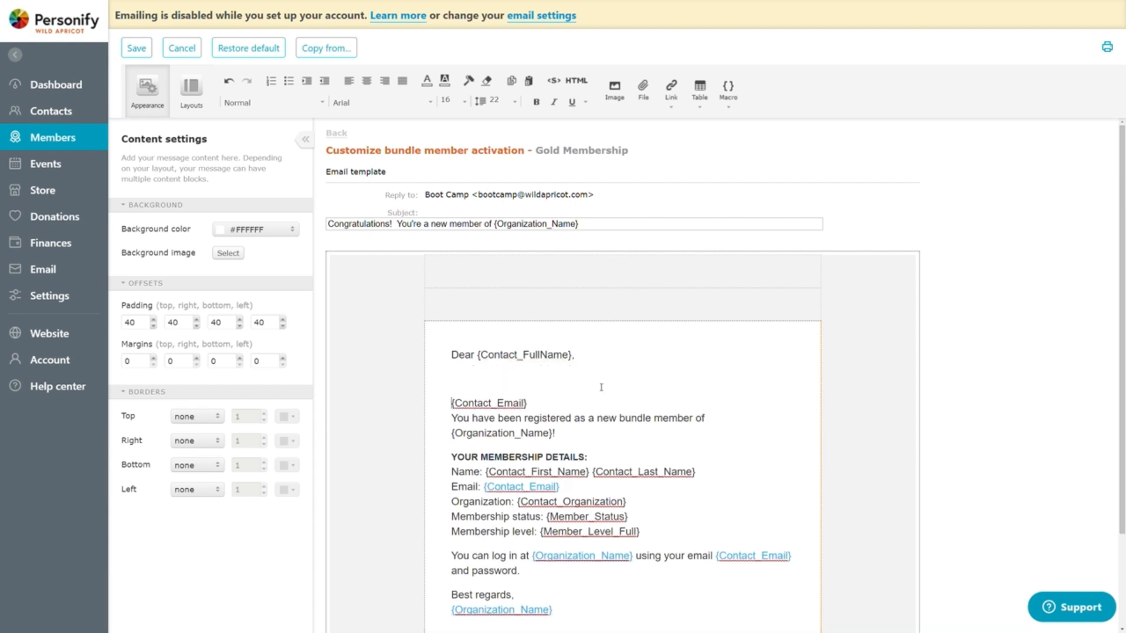
type("Your Email On File:")
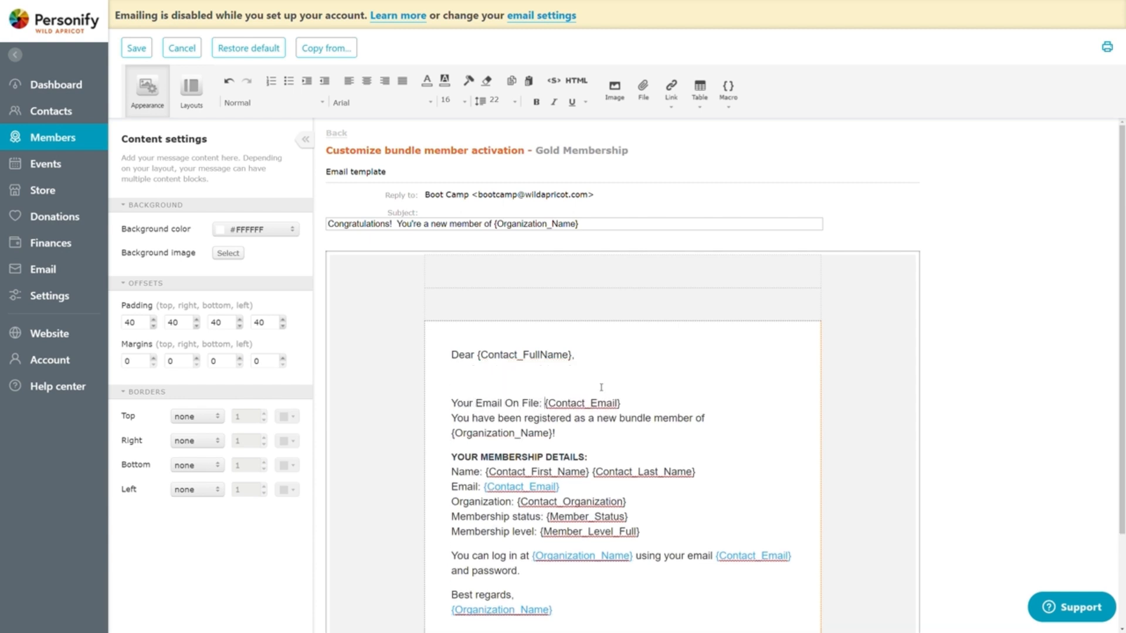
key("Return")
key("BackSpace")
key("BackSpace")
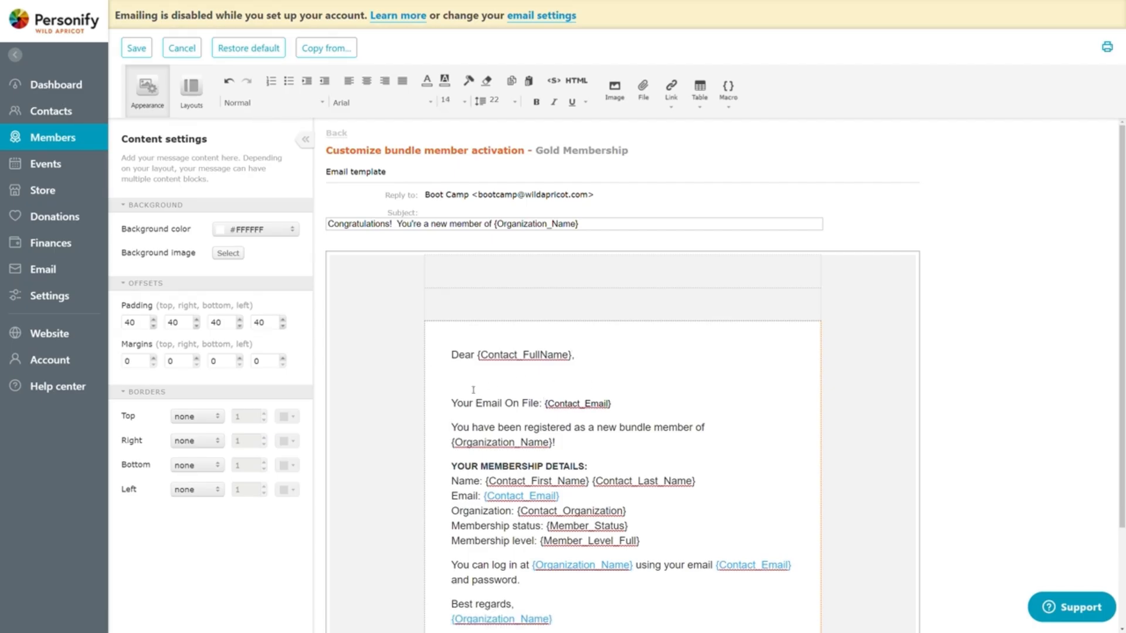
key("BackSpace")
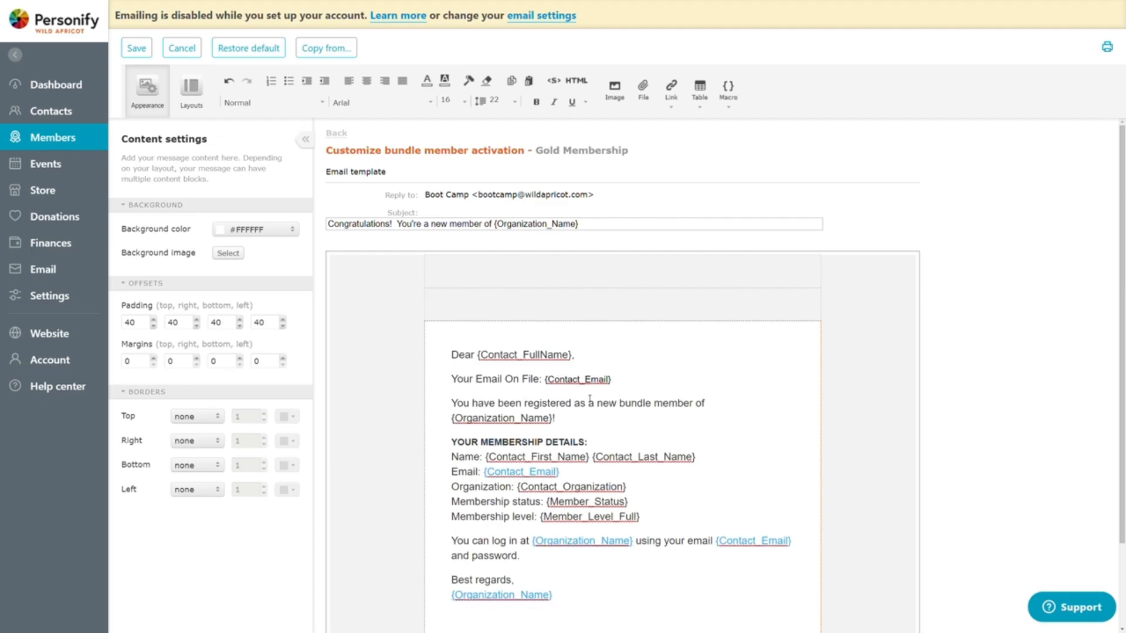
scroll(698, 424, "down", 1)
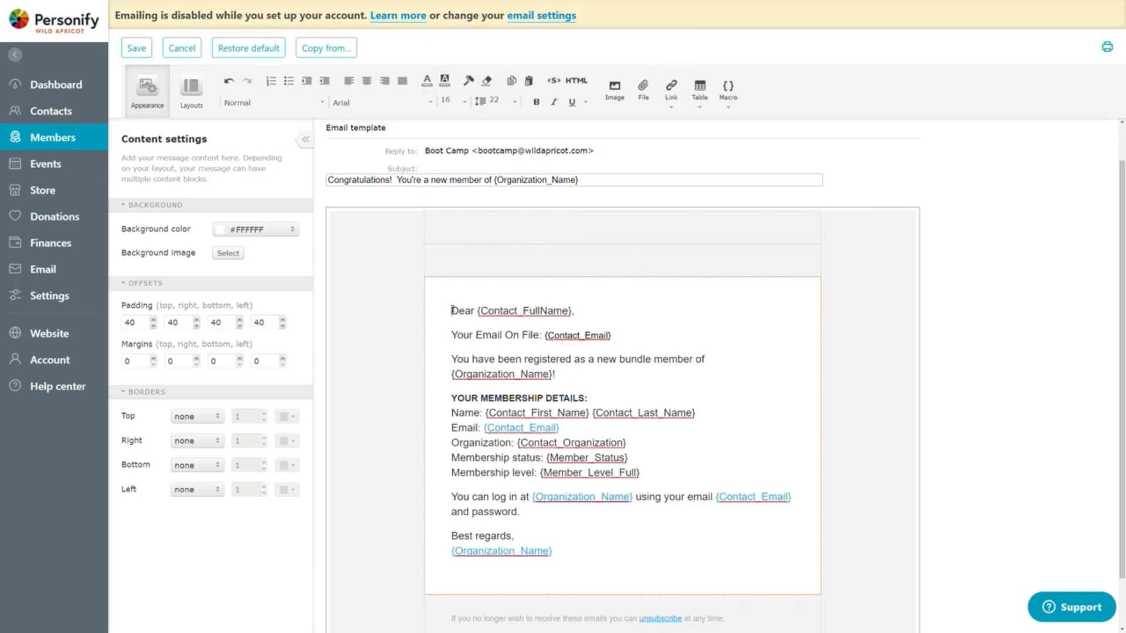
Center the whole email body and make the 'Your Email On File' label bold
left_click_drag(452, 311, 582, 553)
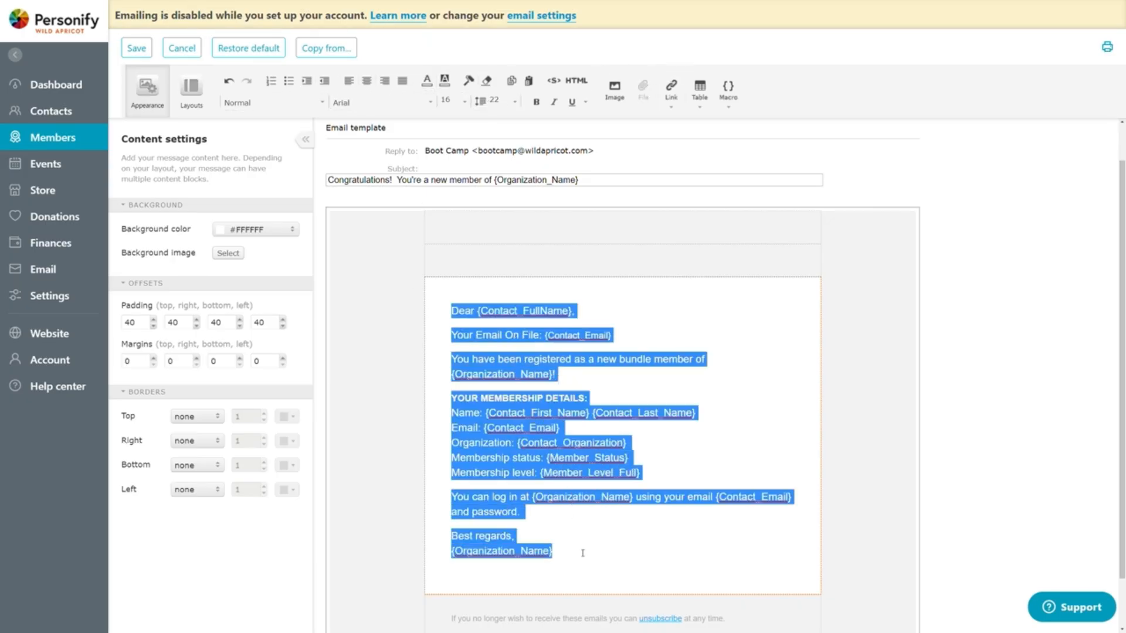
left_click(365, 82)
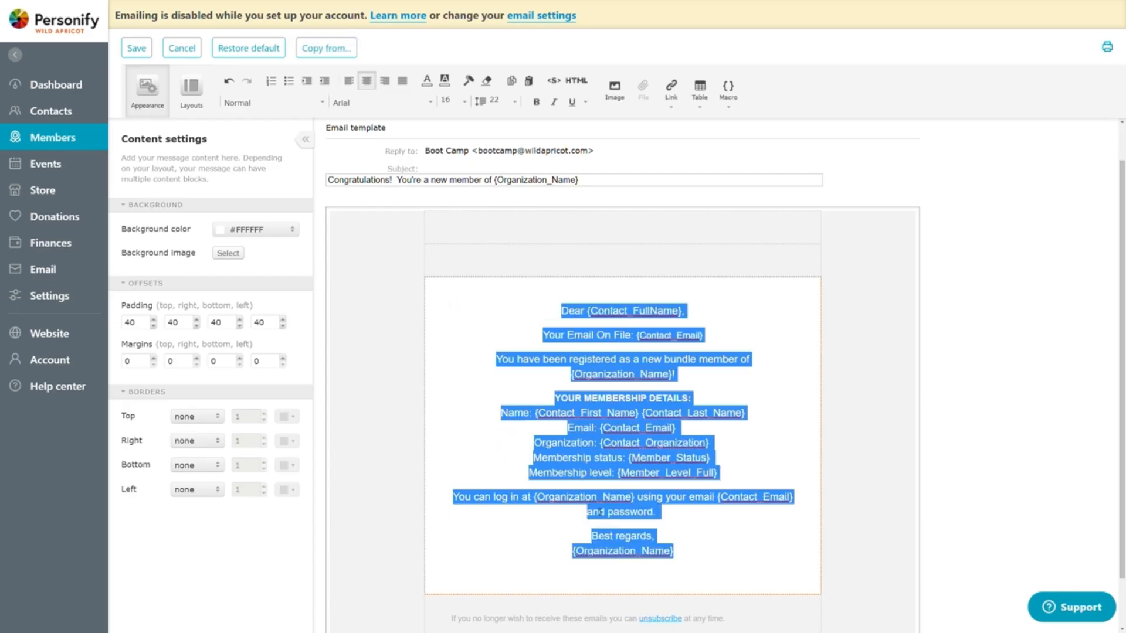
left_click(592, 373)
left_click_drag(544, 337, 631, 338)
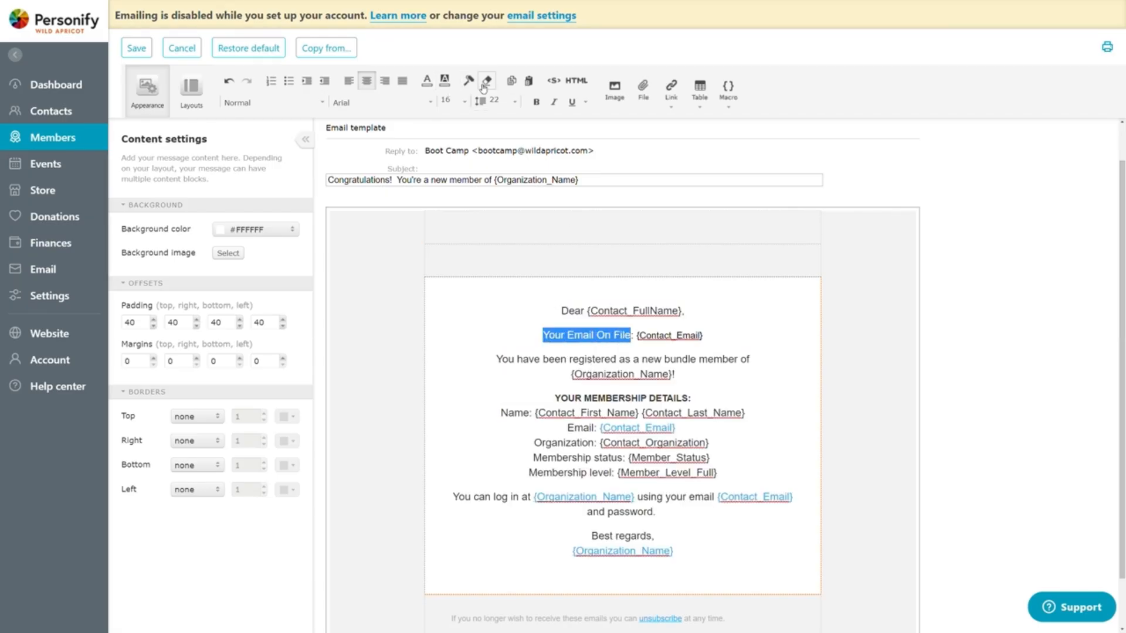
left_click(537, 105)
Set the registration sentence to 24 pt and add an empty line above 'Dear'
left_click_drag(496, 359, 751, 362)
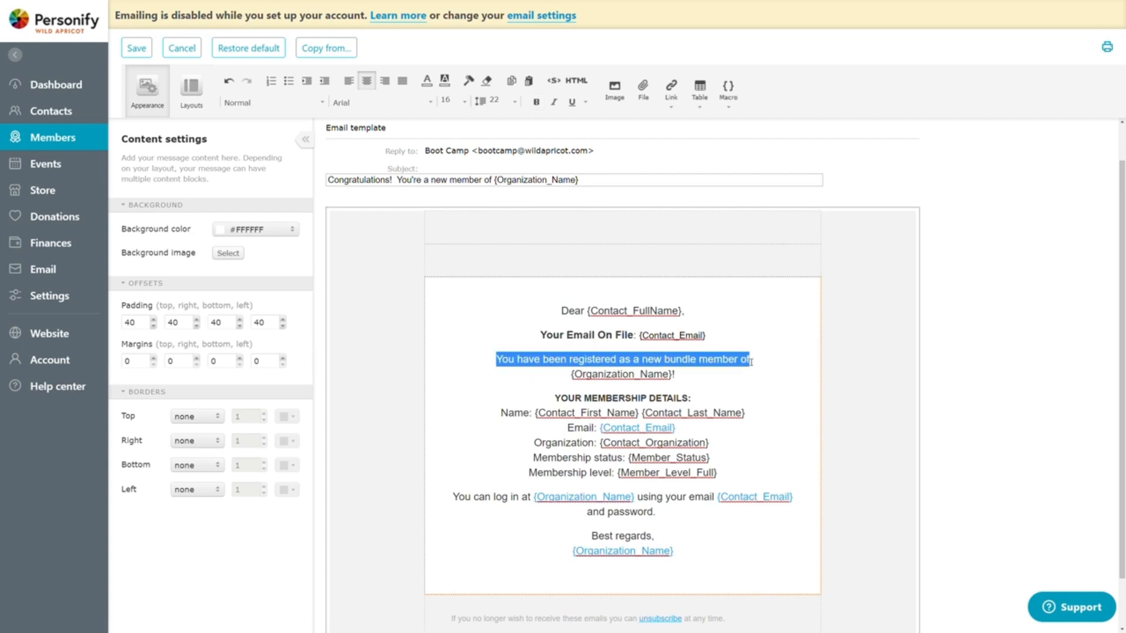
left_click(464, 101)
left_click(447, 254)
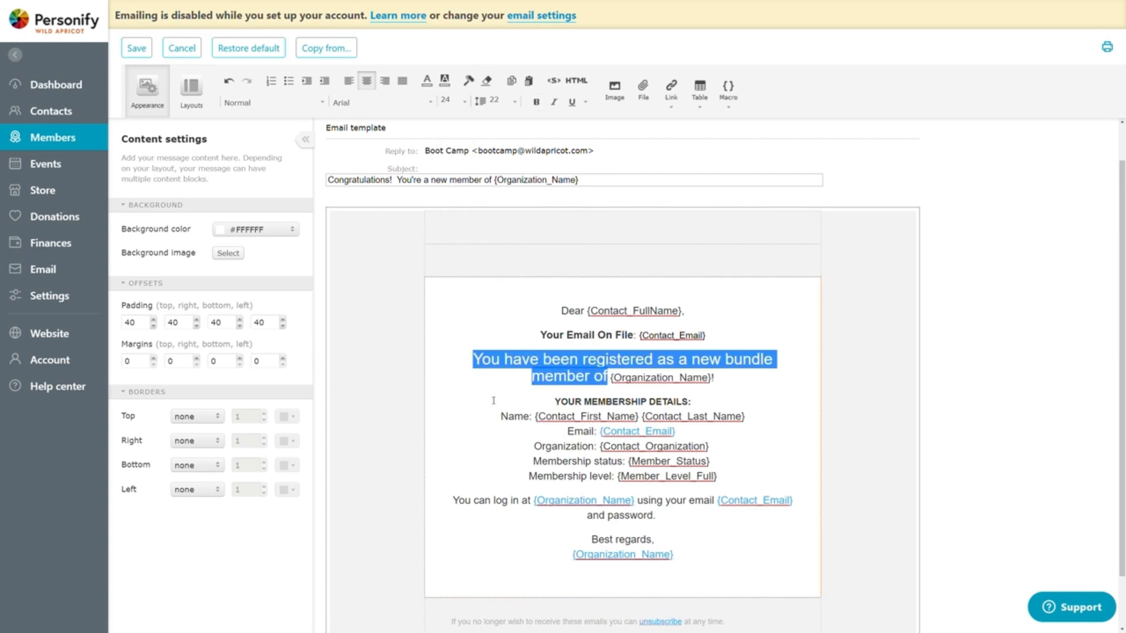
left_click(501, 415)
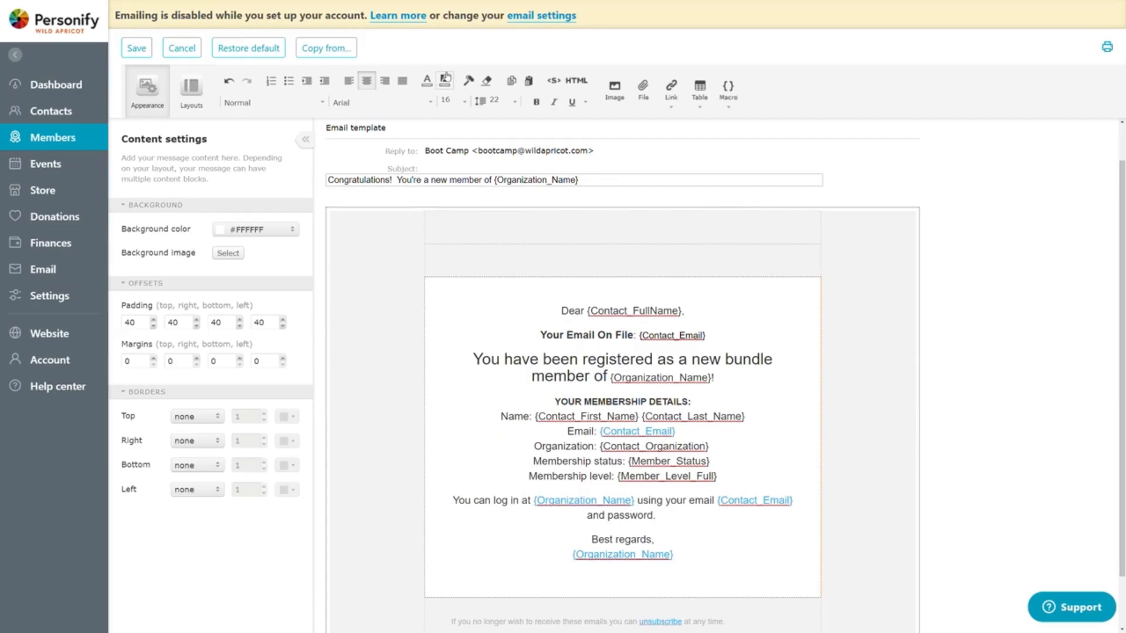
left_click(561, 310)
key("Return")
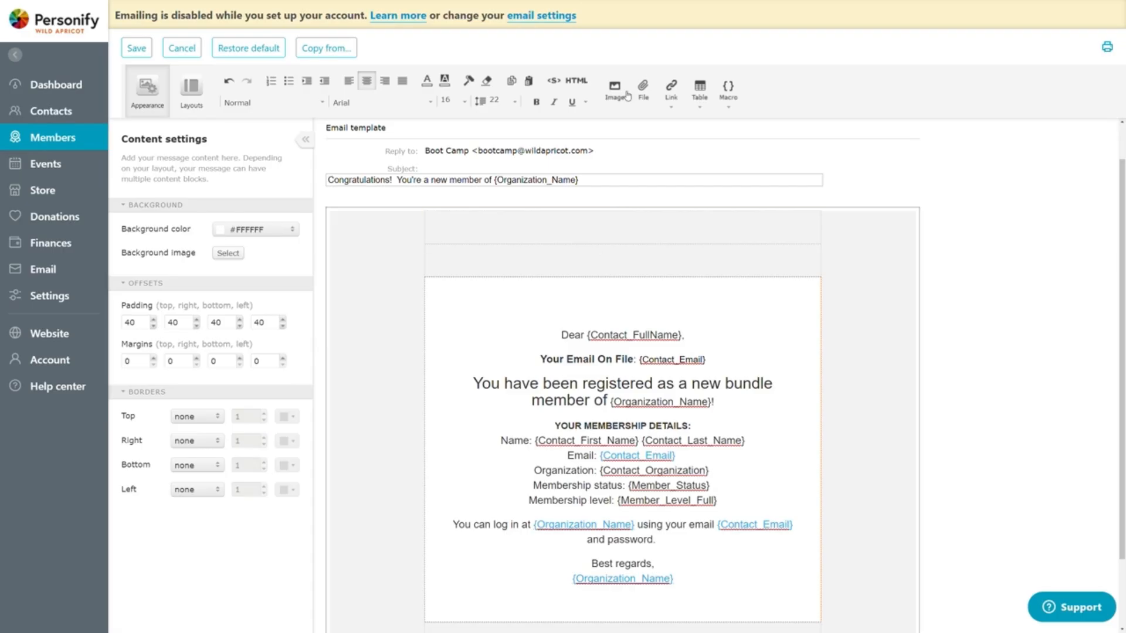
Insert imageWA.png at the top of the email body, above the greeting
left_click(613, 88)
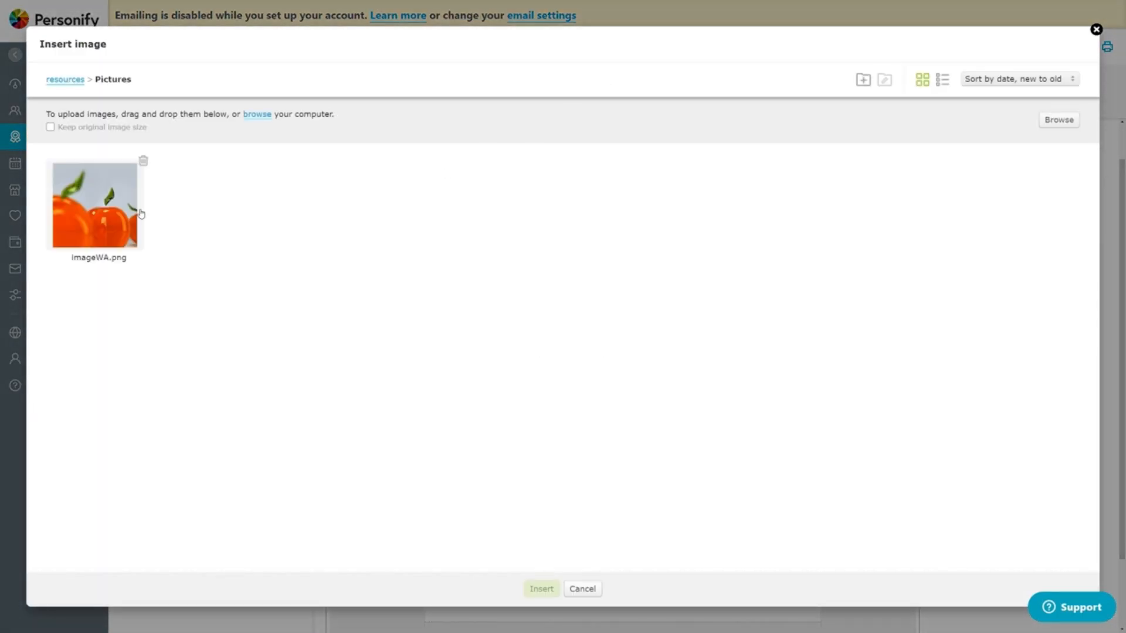
left_click(111, 212)
left_click(541, 588)
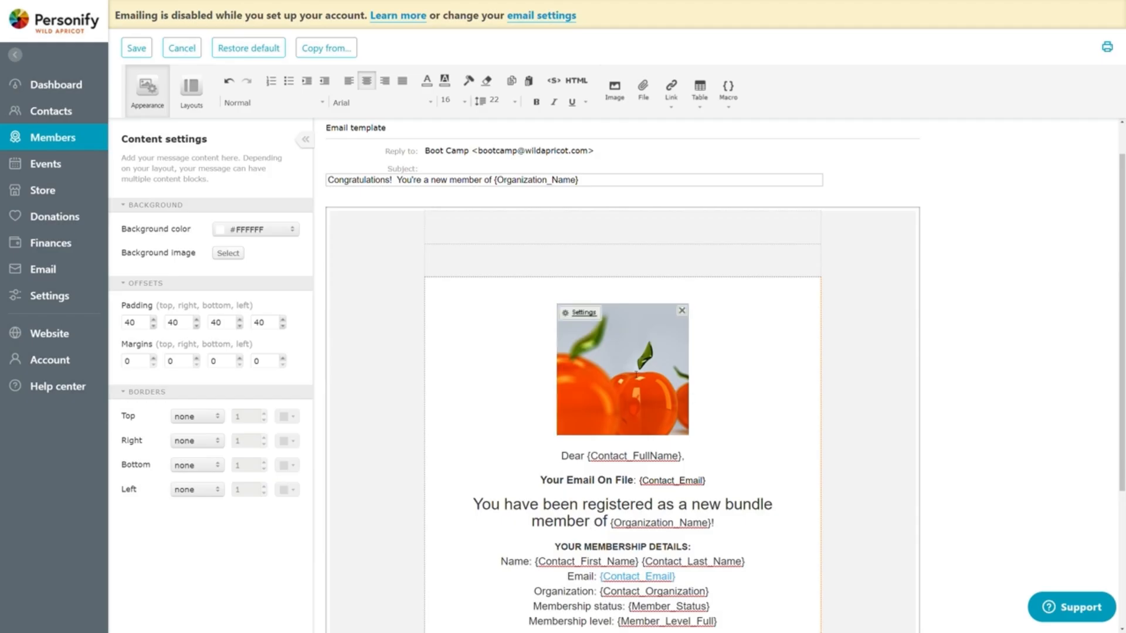
left_click(644, 404)
left_click(666, 546)
scroll(662, 345, "down", 2)
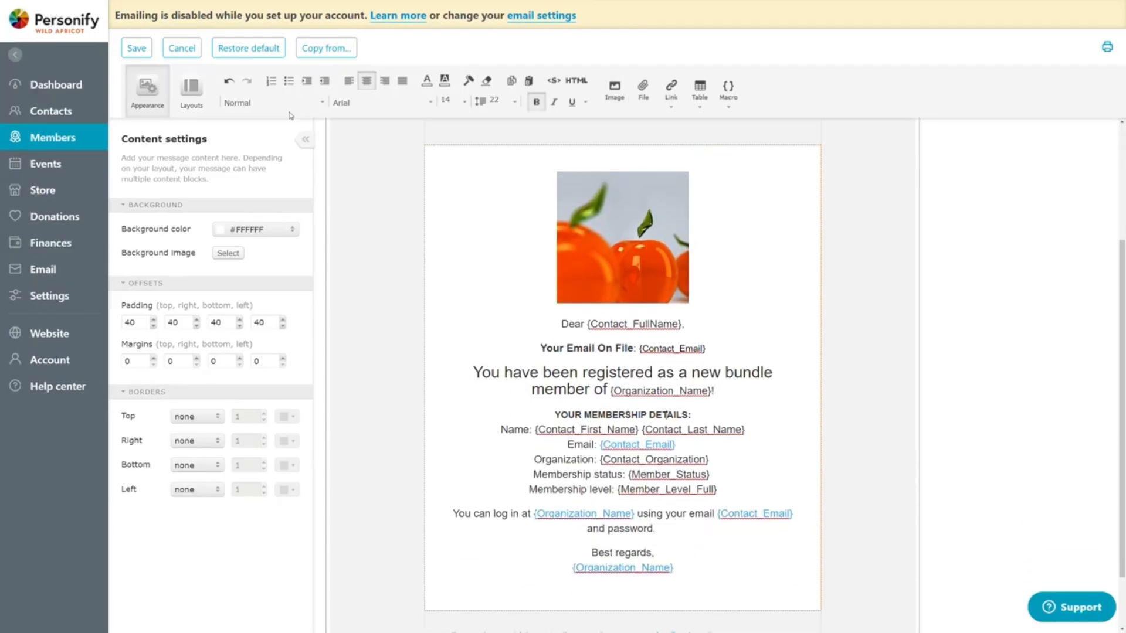
scroll(507, 234, "up", 1)
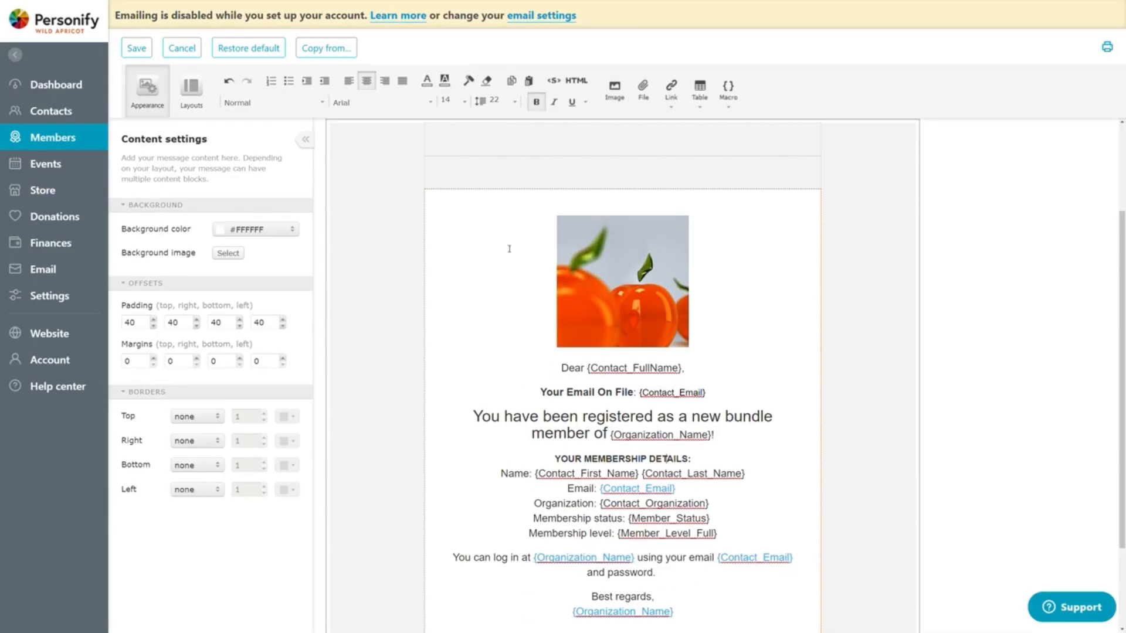
Save the edited bundle member activation email template
left_click(134, 50)
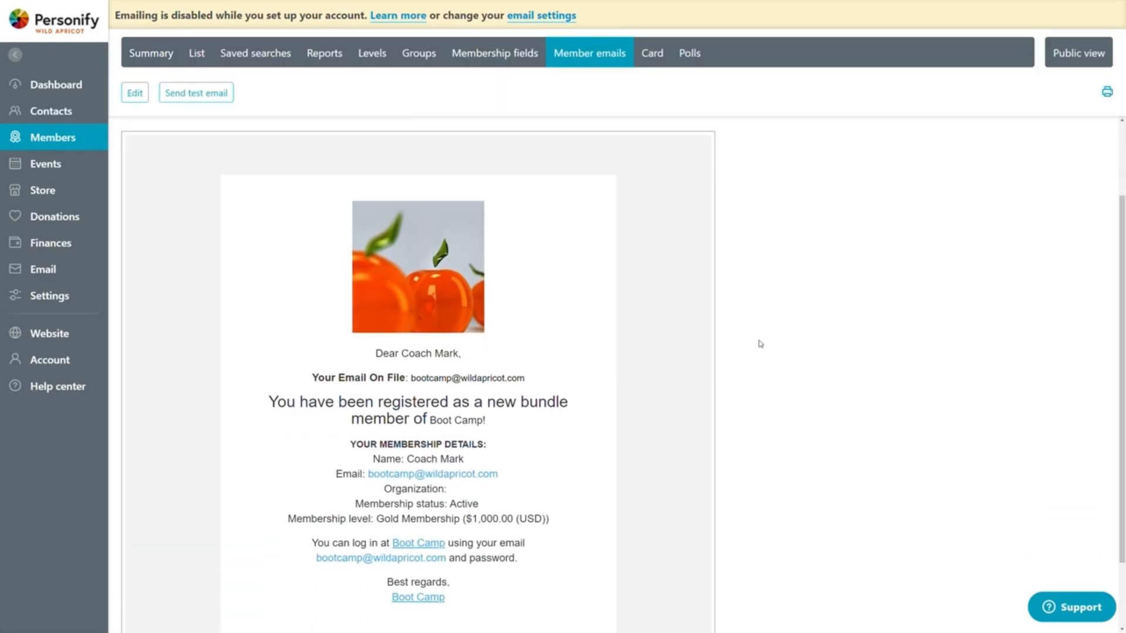
scroll(401, 363, "down", 1)
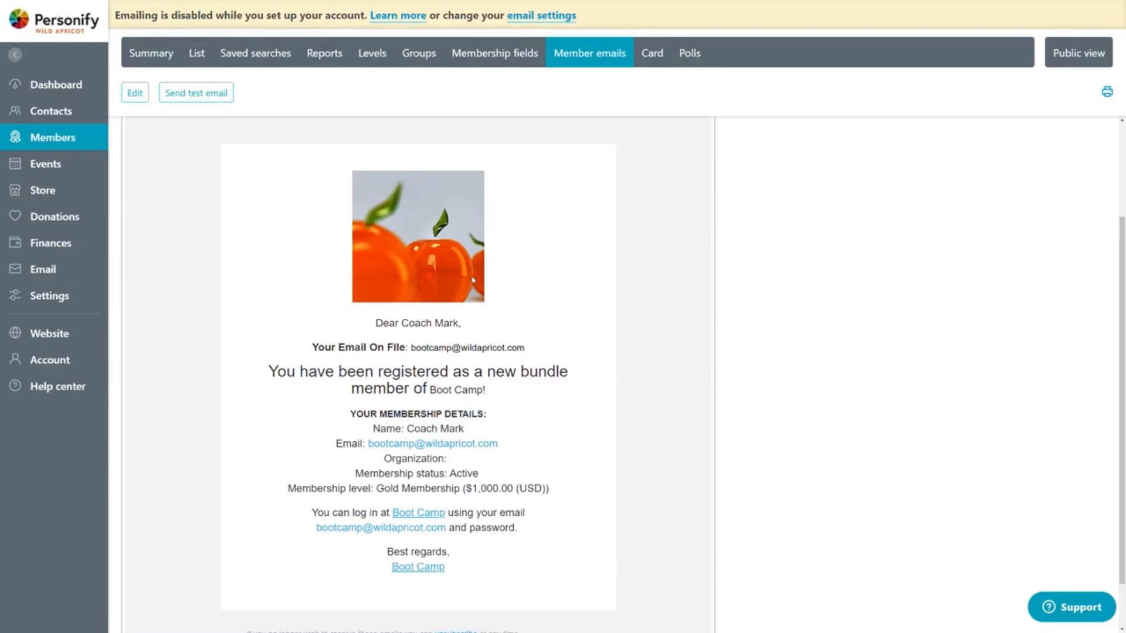
scroll(393, 323, "down", 1)
scroll(393, 322, "up", 1)
scroll(393, 323, "up", 2)
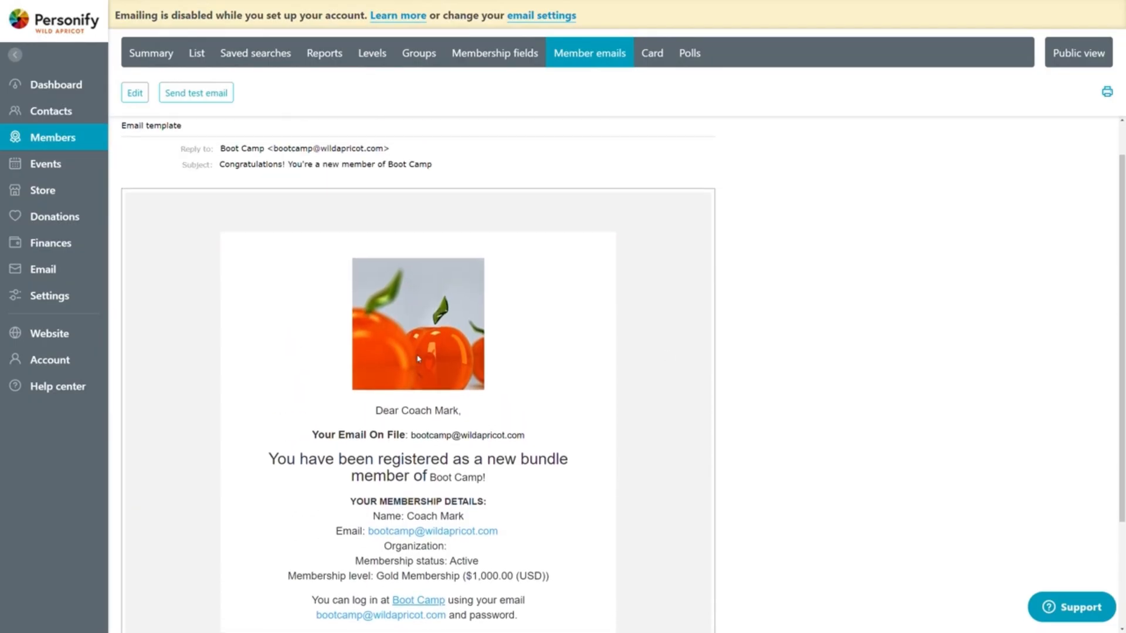
scroll(429, 367, "up", 2)
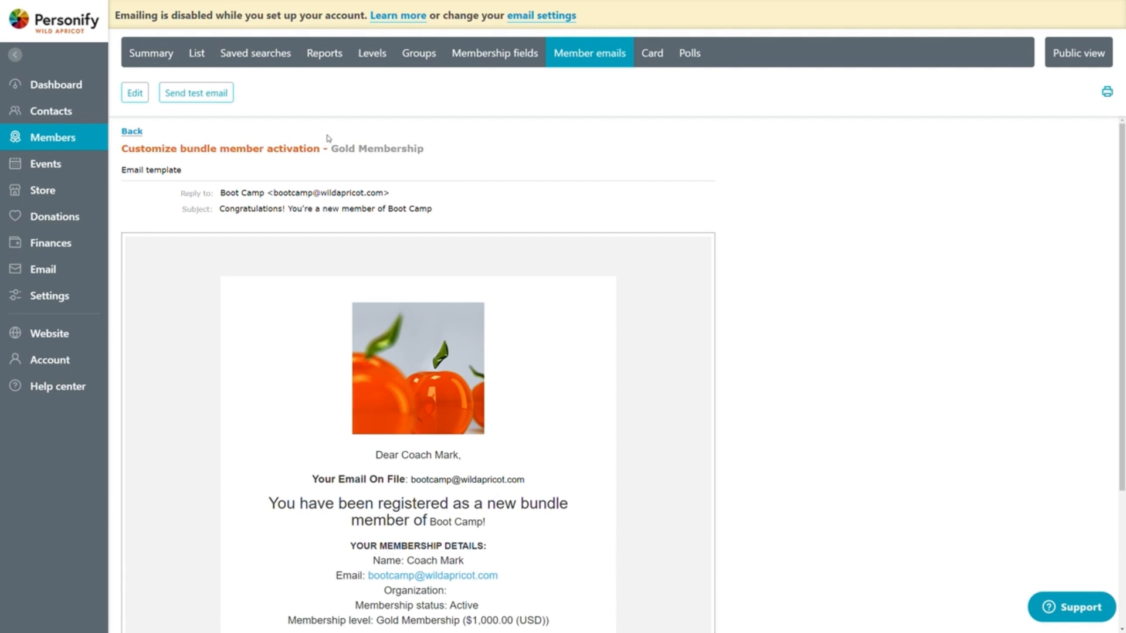
Send a test copy of the email and return to Gold Membership's level details
left_click(216, 104)
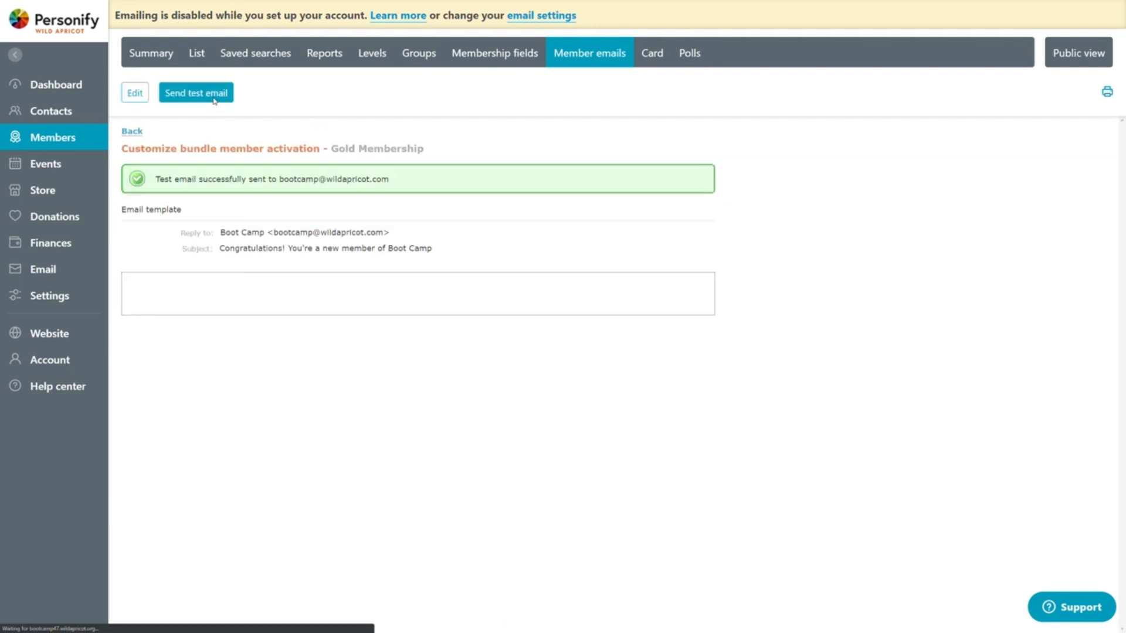
scroll(495, 433, "down", 3)
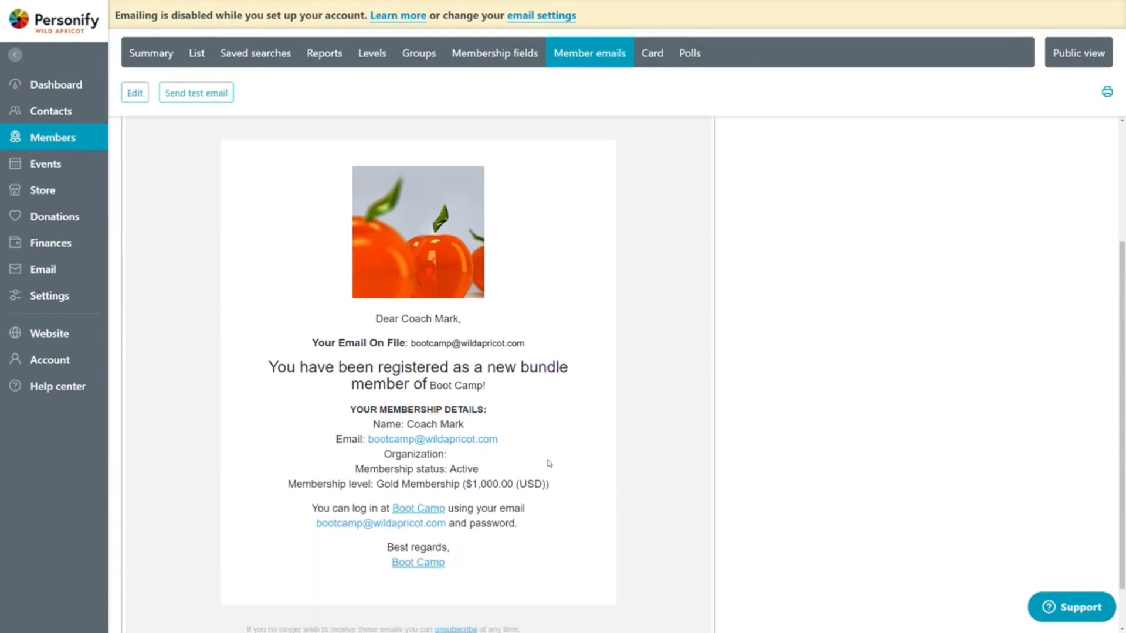
scroll(428, 484, "up", 4)
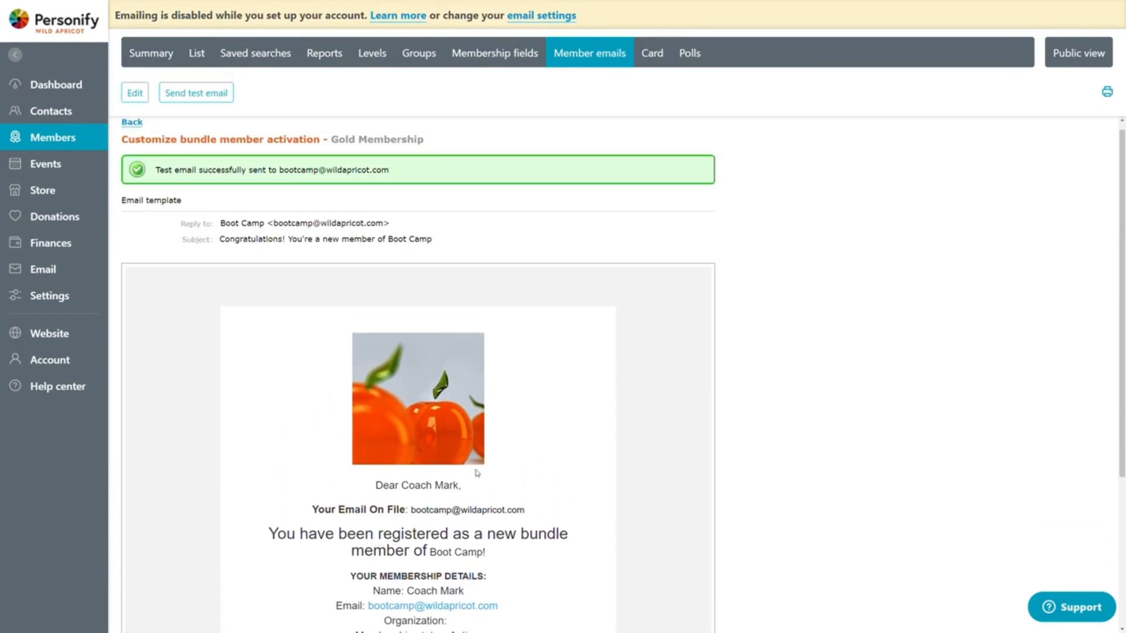
scroll(457, 455, "down", 3)
scroll(442, 508, "down", 1)
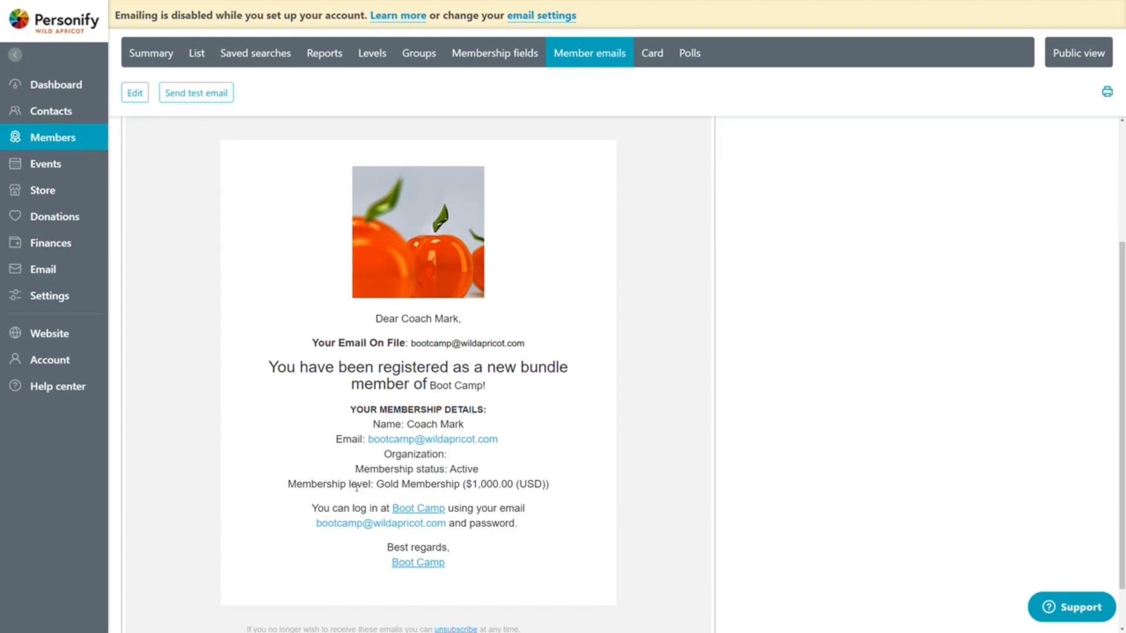
left_click_drag(345, 485, 526, 484)
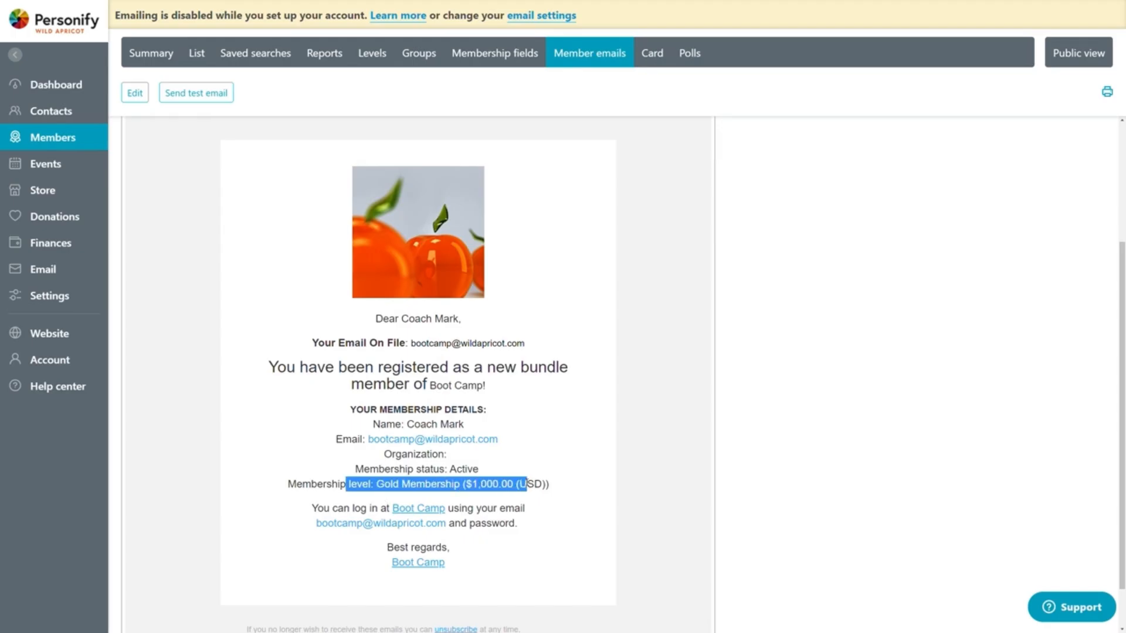
left_click(526, 484)
scroll(510, 490, "up", 1)
scroll(502, 494, "down", 2)
scroll(318, 456, "up", 5)
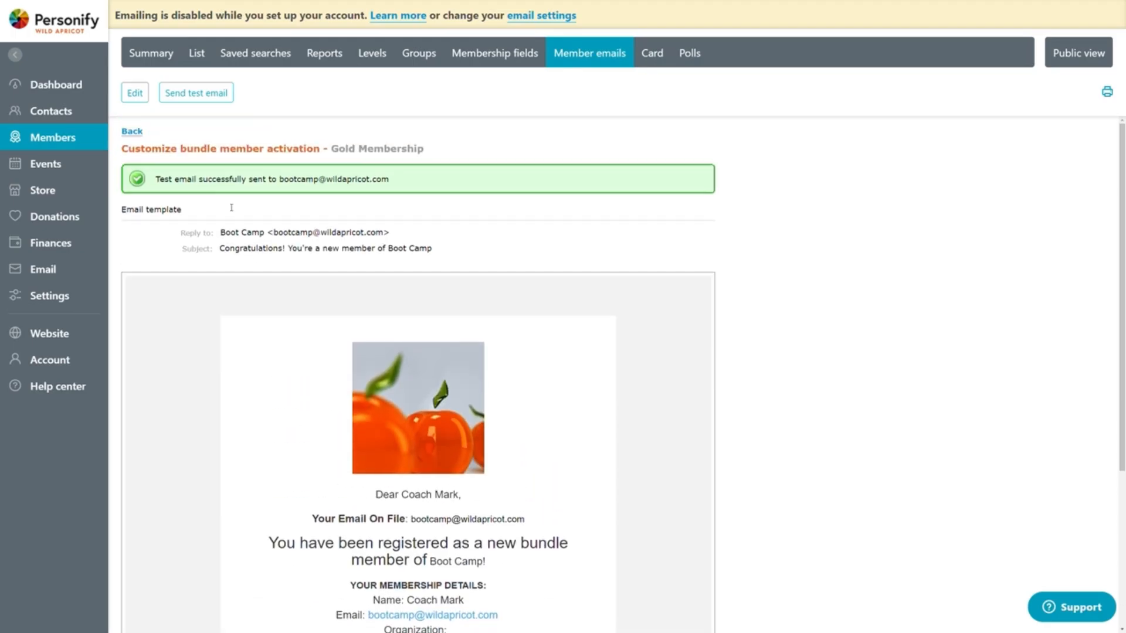
left_click(134, 132)
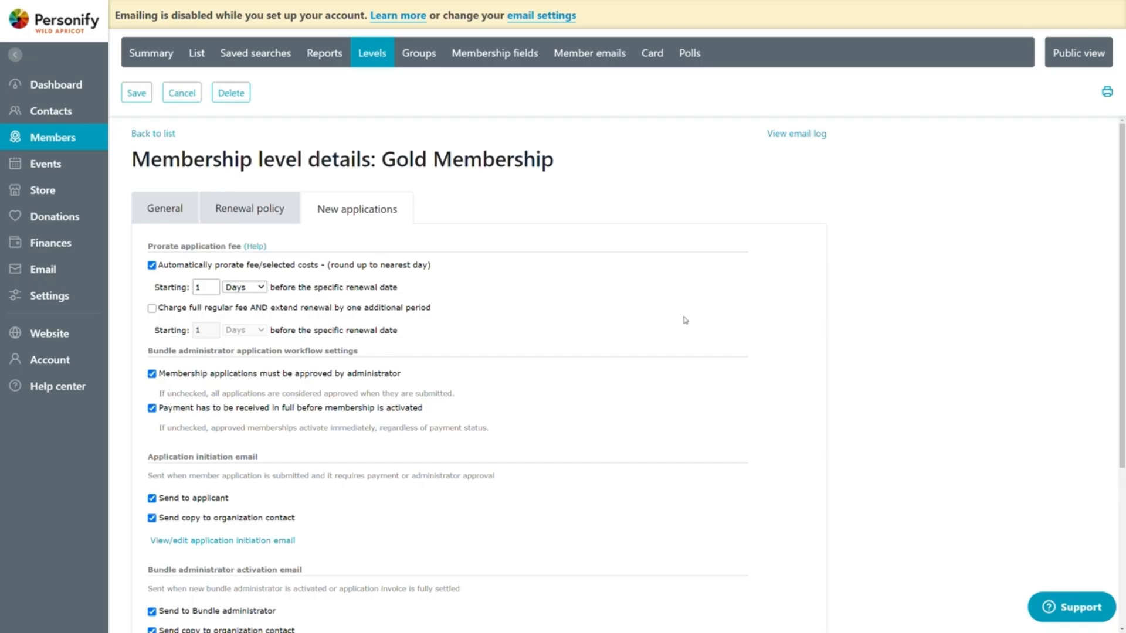
Review the New applications settings and save Gold Membership, a bundle of up to 8 at $1,000.00 yearly
scroll(706, 322, "down", 4)
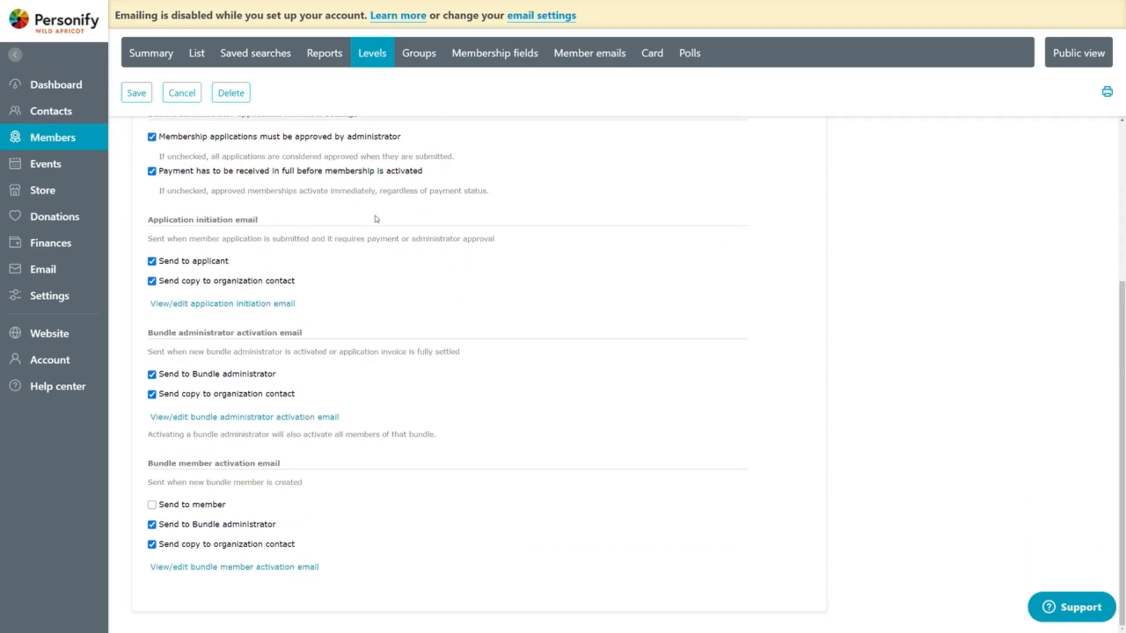
scroll(377, 219, "up", 4)
mouse_move(117, 121)
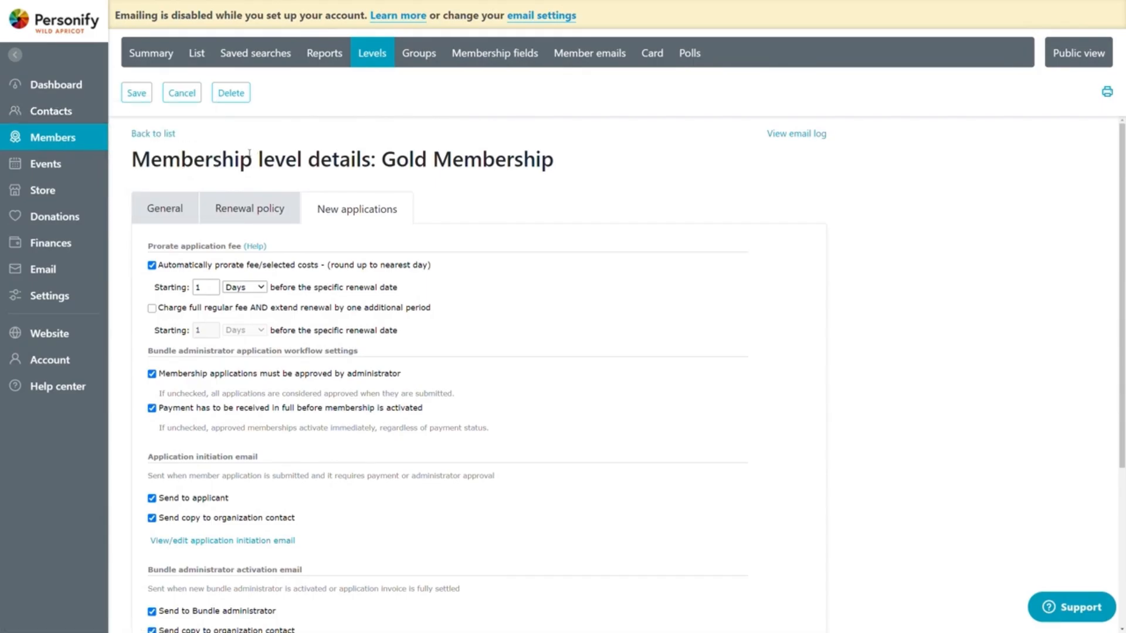
scroll(698, 492, "down", 3)
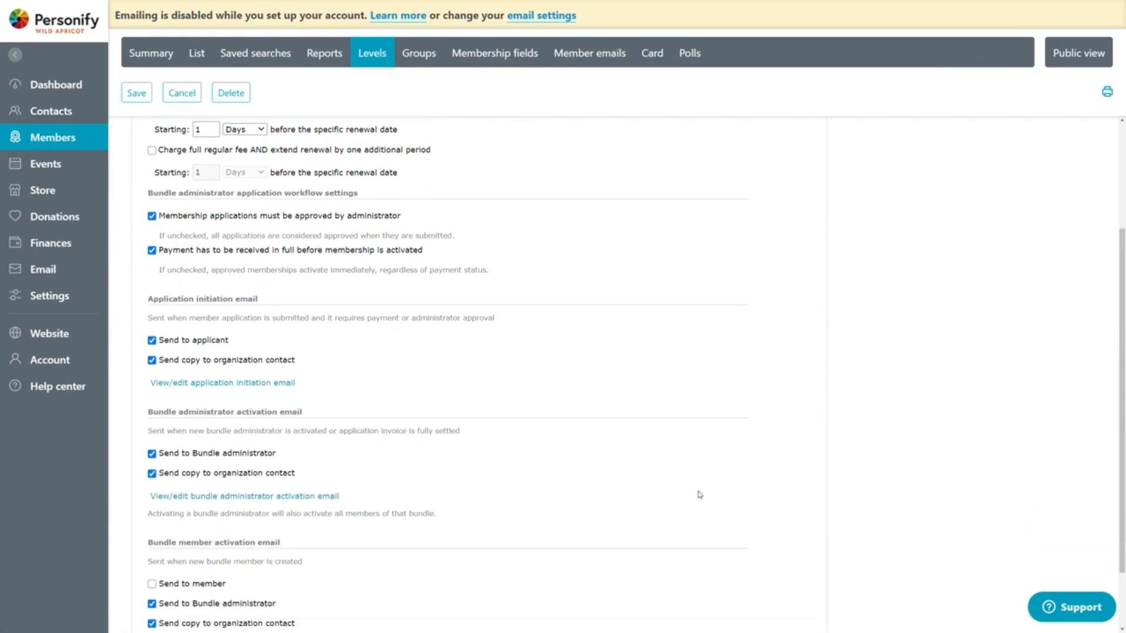
scroll(693, 503, "up", 3)
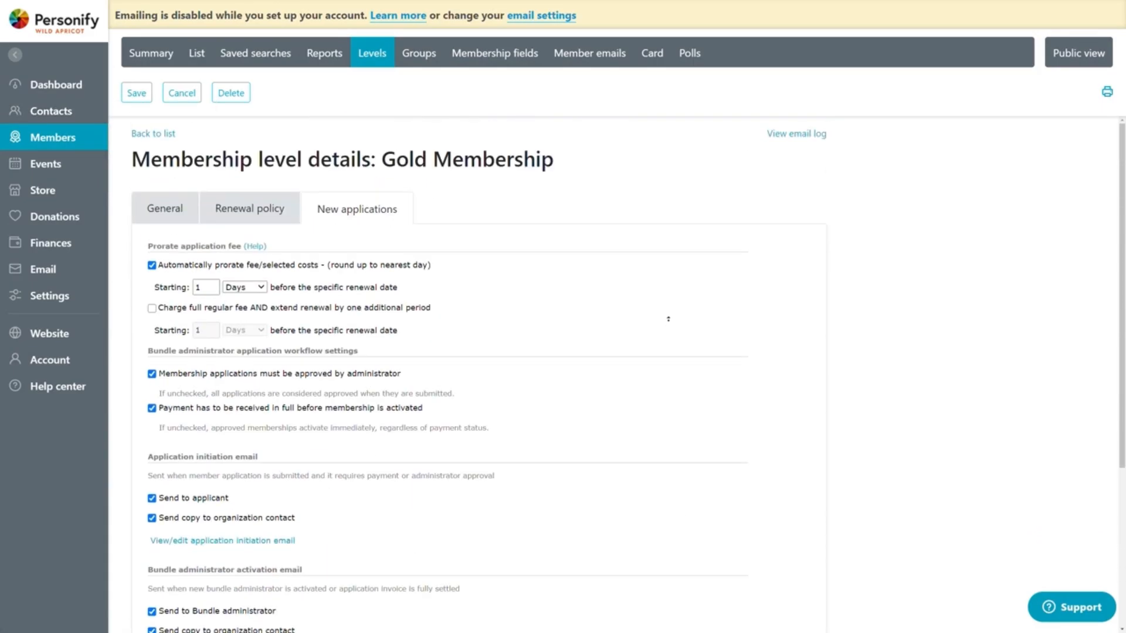
left_click(134, 92)
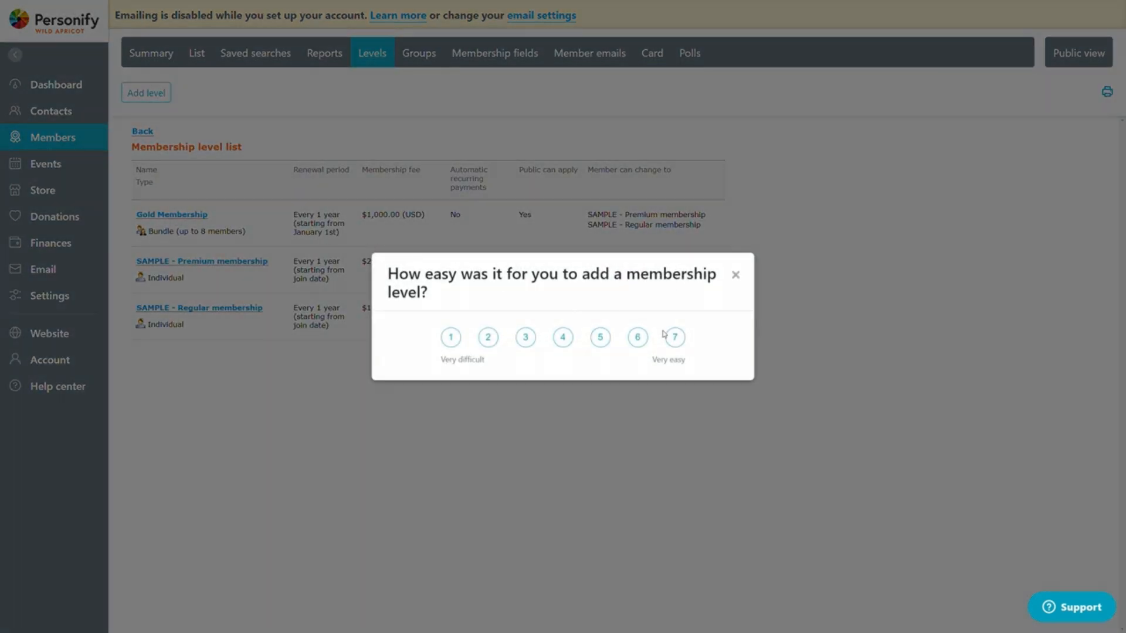
Rate the setup survey 7 (Very easy) and submit it
left_click(674, 338)
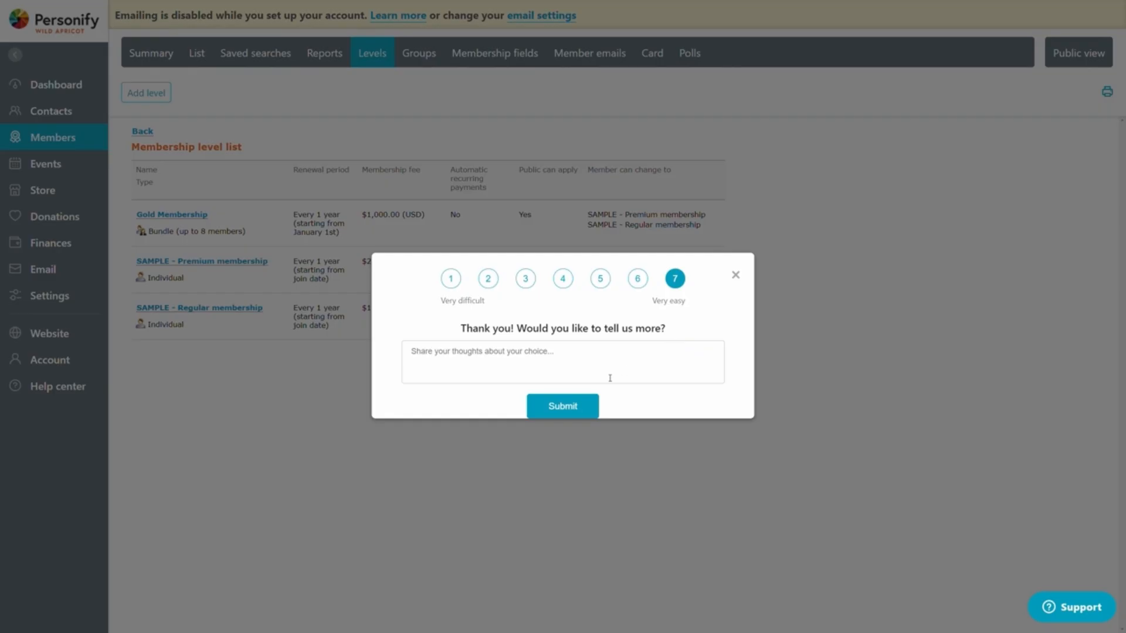
left_click(576, 413)
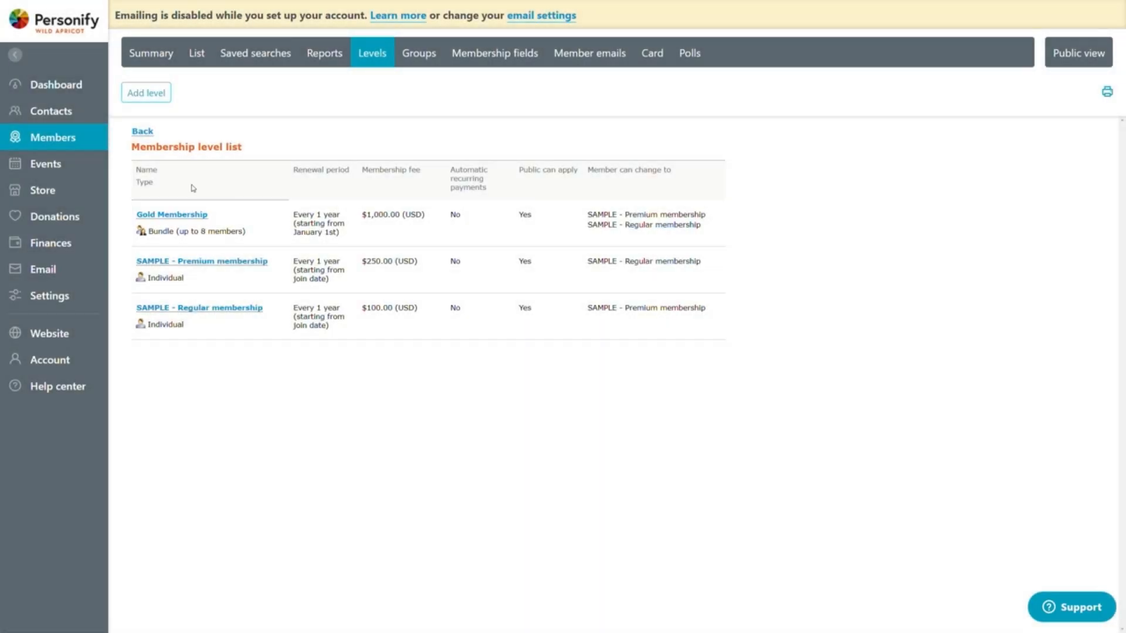
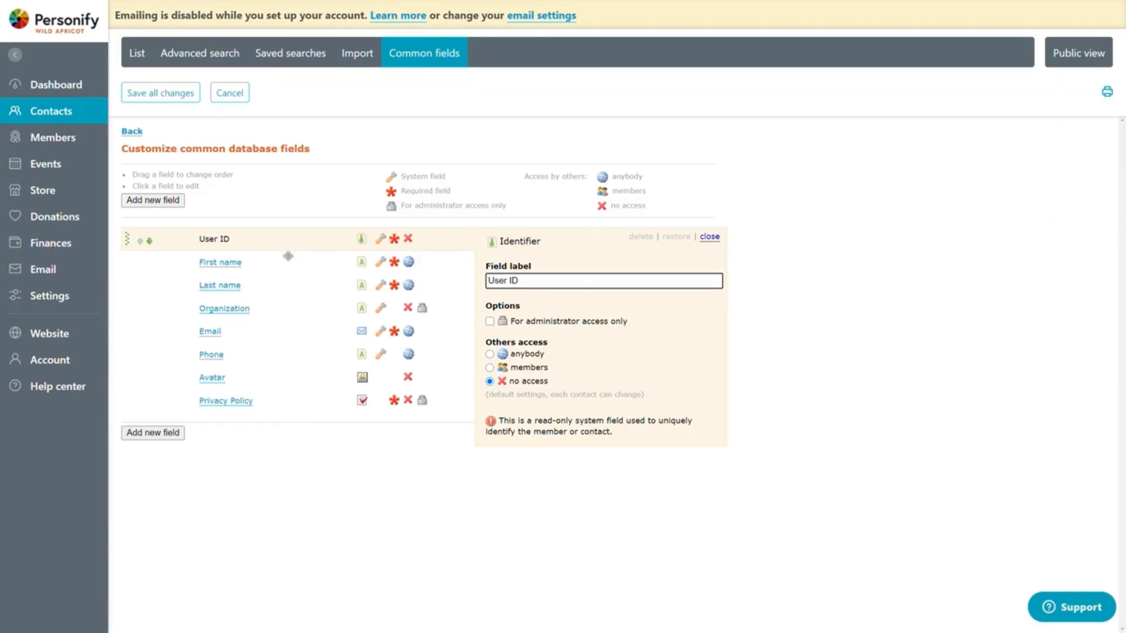
Review the Last name, Organization, Email, Phone, User ID and First name fields, then add a new field below Email
left_click(297, 286)
left_click(311, 311)
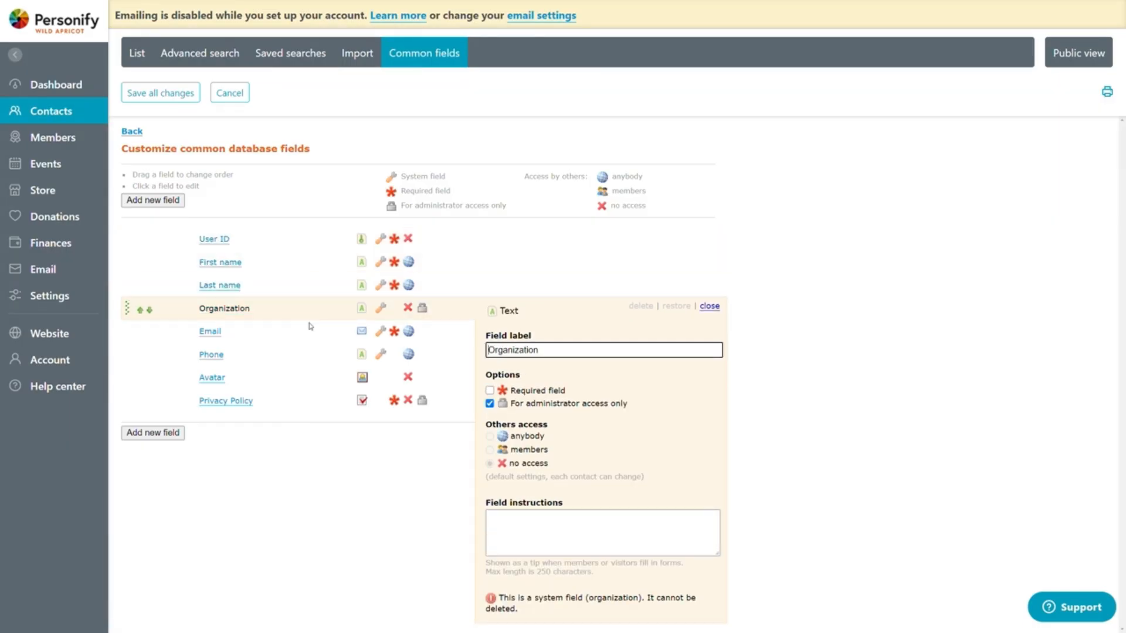
left_click(312, 330)
left_click(314, 363)
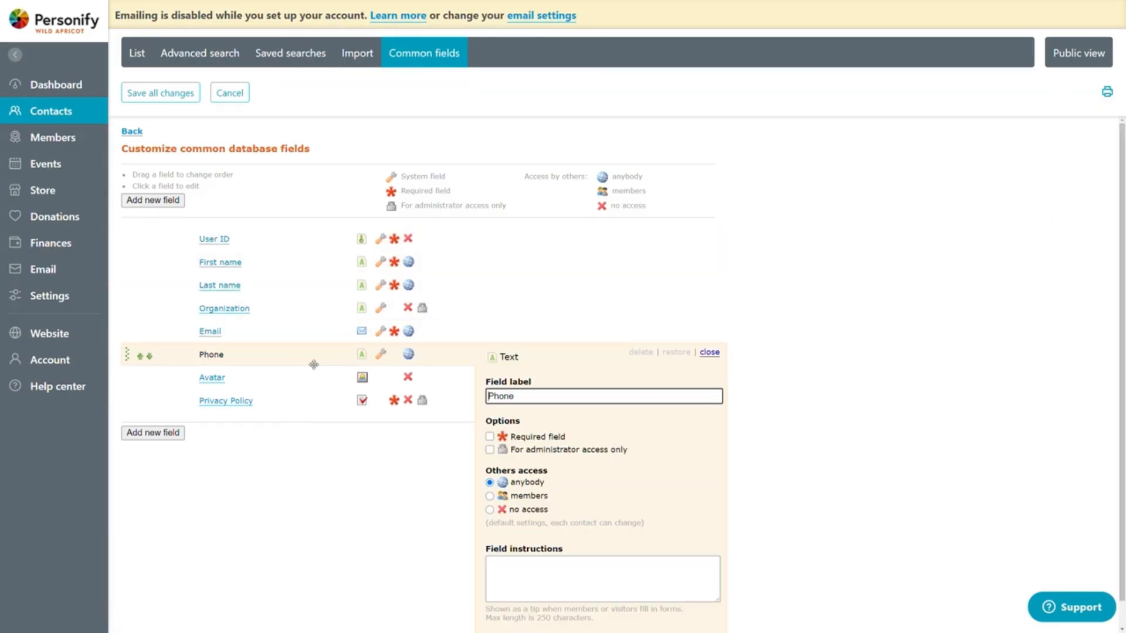
left_click(295, 241)
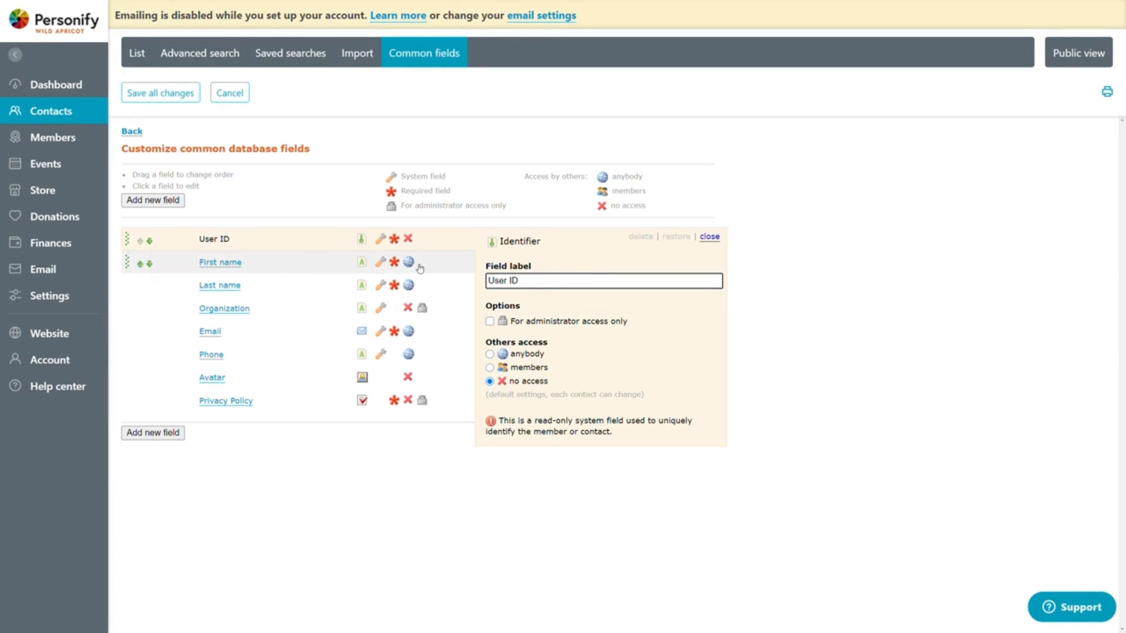
left_click(276, 263)
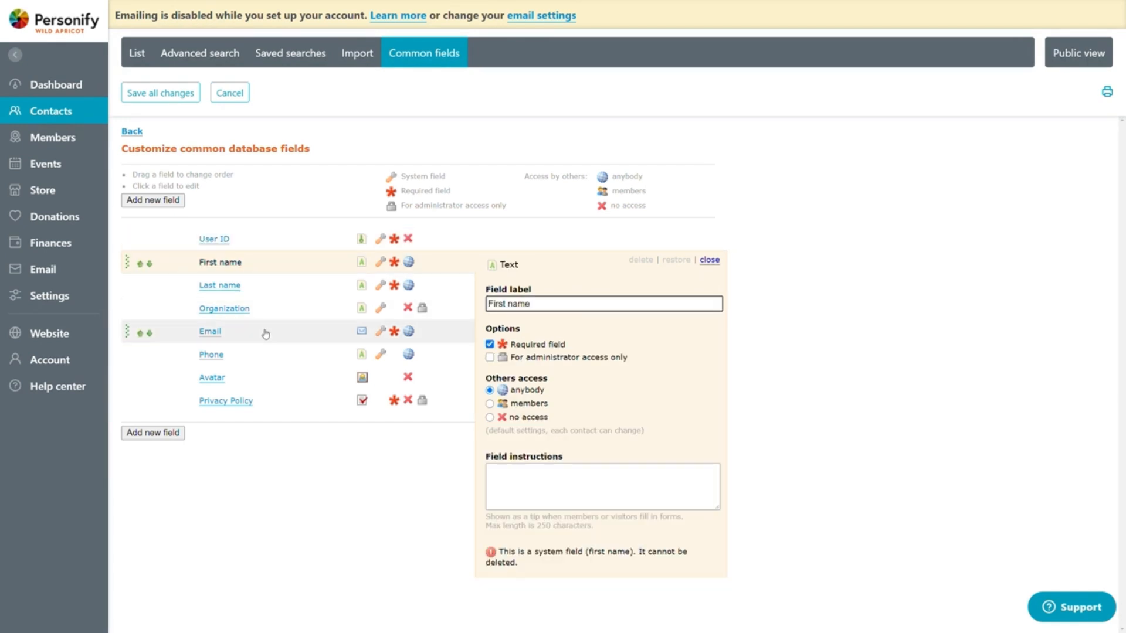
left_click(265, 332)
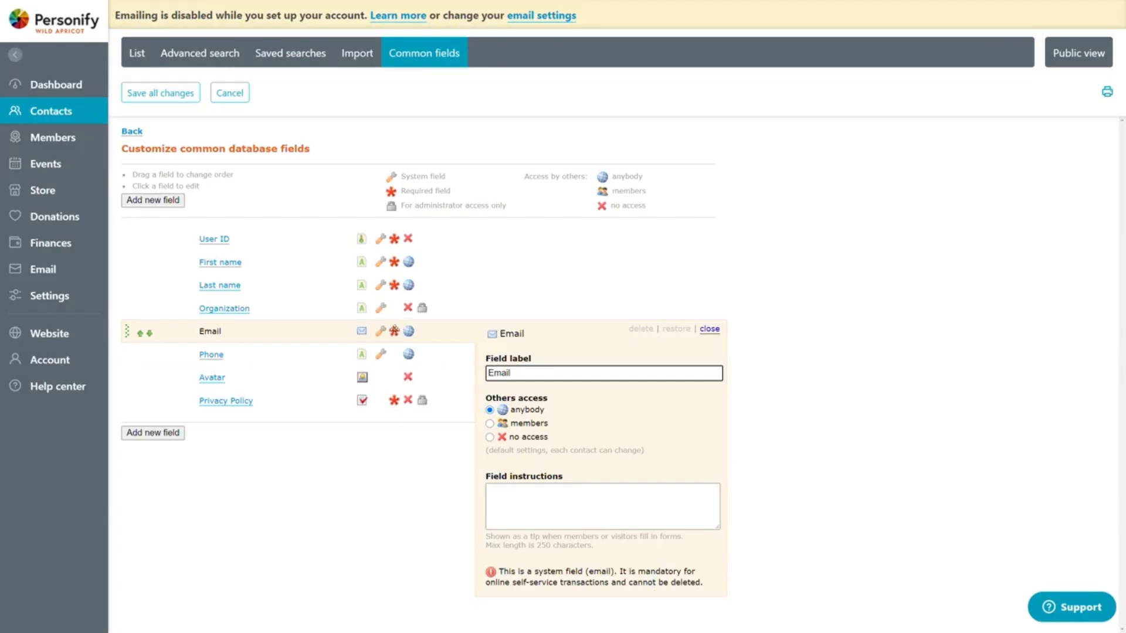
left_click(365, 533)
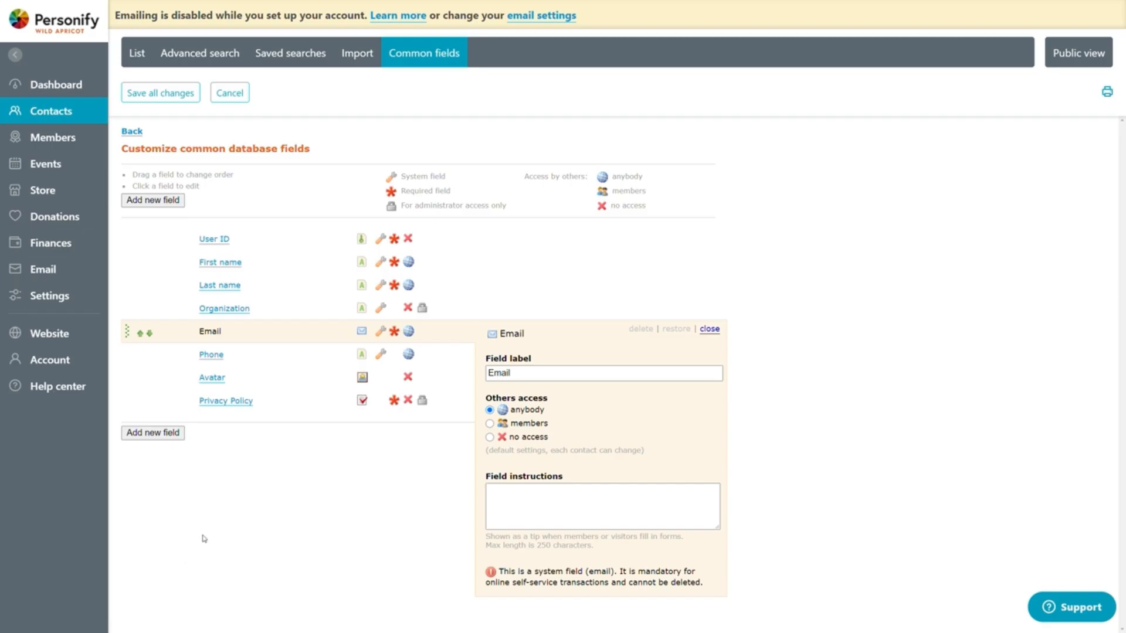
left_click(157, 200)
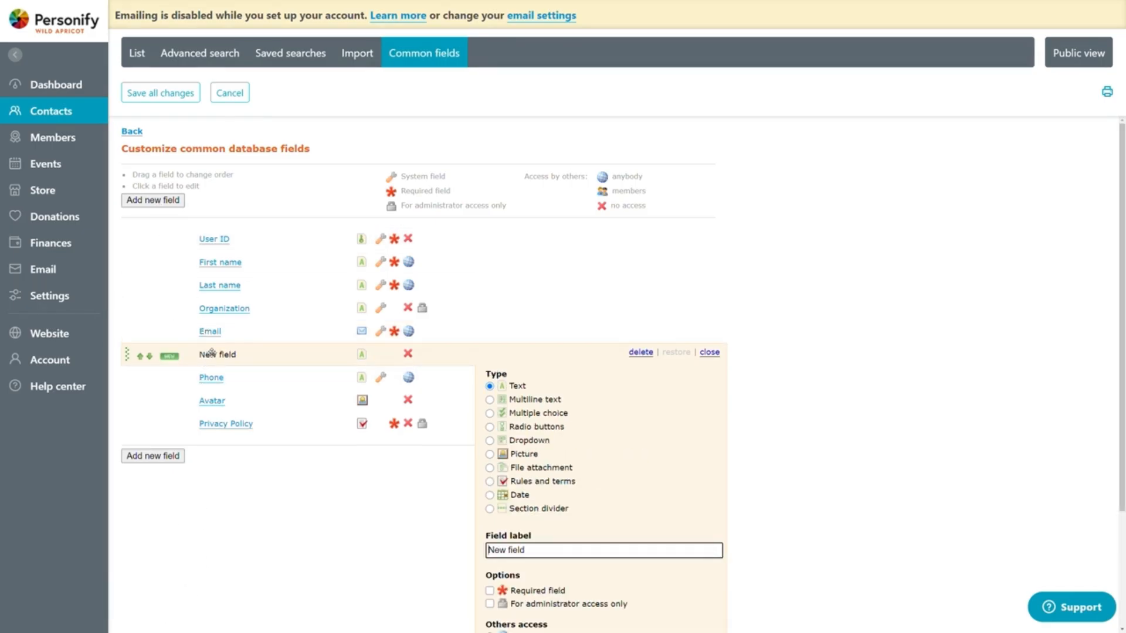
Replace 'field' in the new field's label so it reads 'New Membership Nickname'
scroll(741, 387, "down", 1)
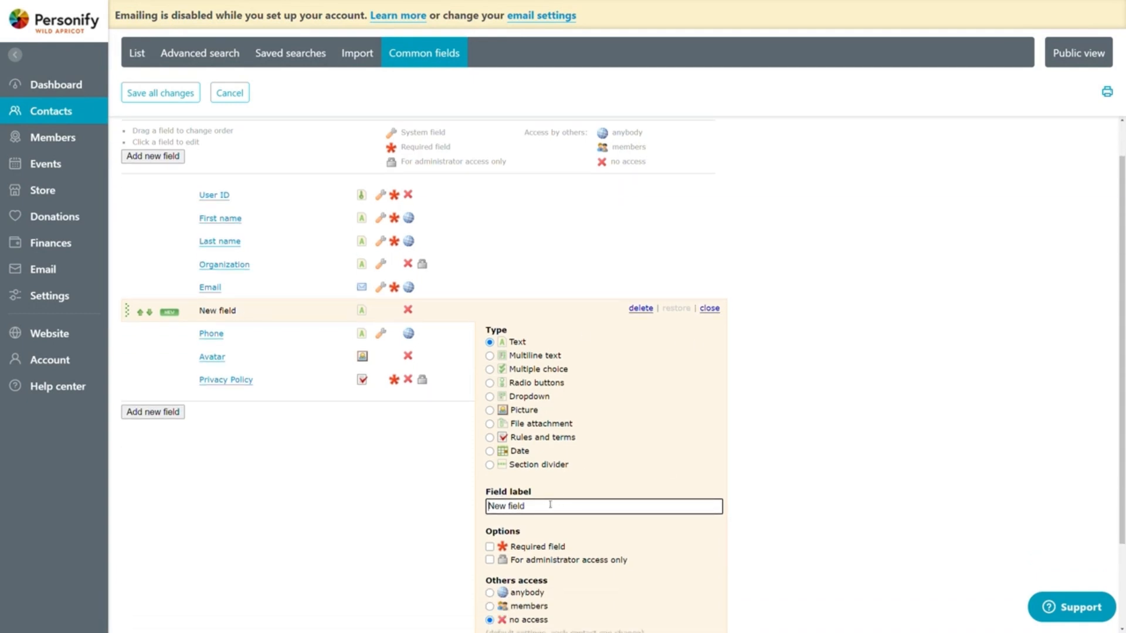
left_click_drag(537, 507, 511, 509)
type("Member")
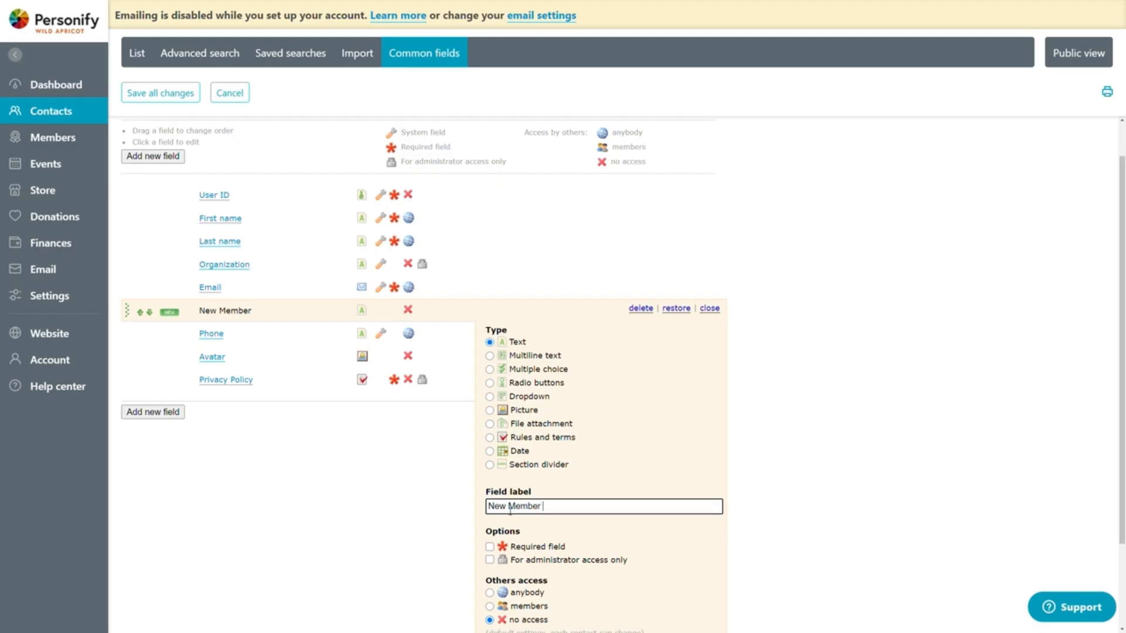
type("ship Nickname")
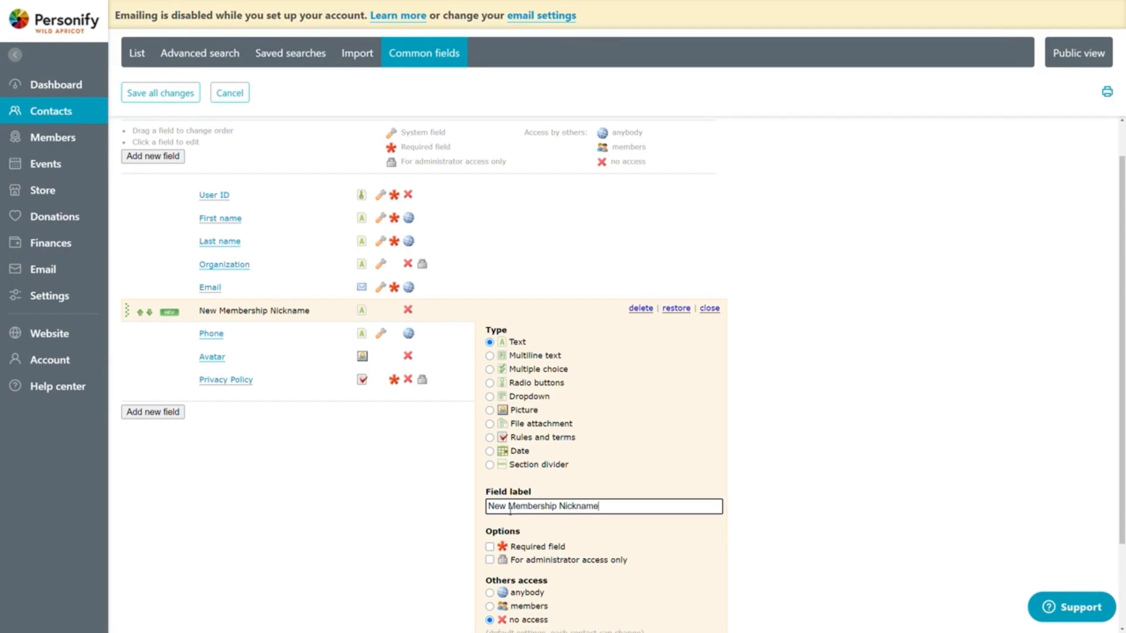
left_click(860, 418)
scroll(691, 422, "down", 1)
scroll(692, 422, "down", 1)
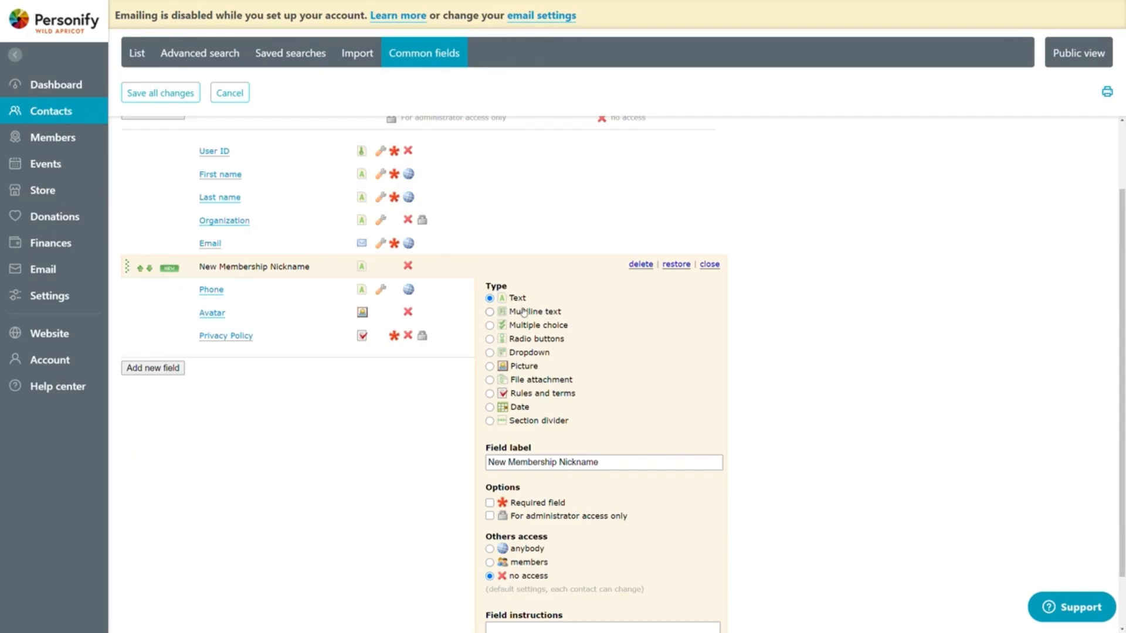
scroll(548, 317, "down", 1)
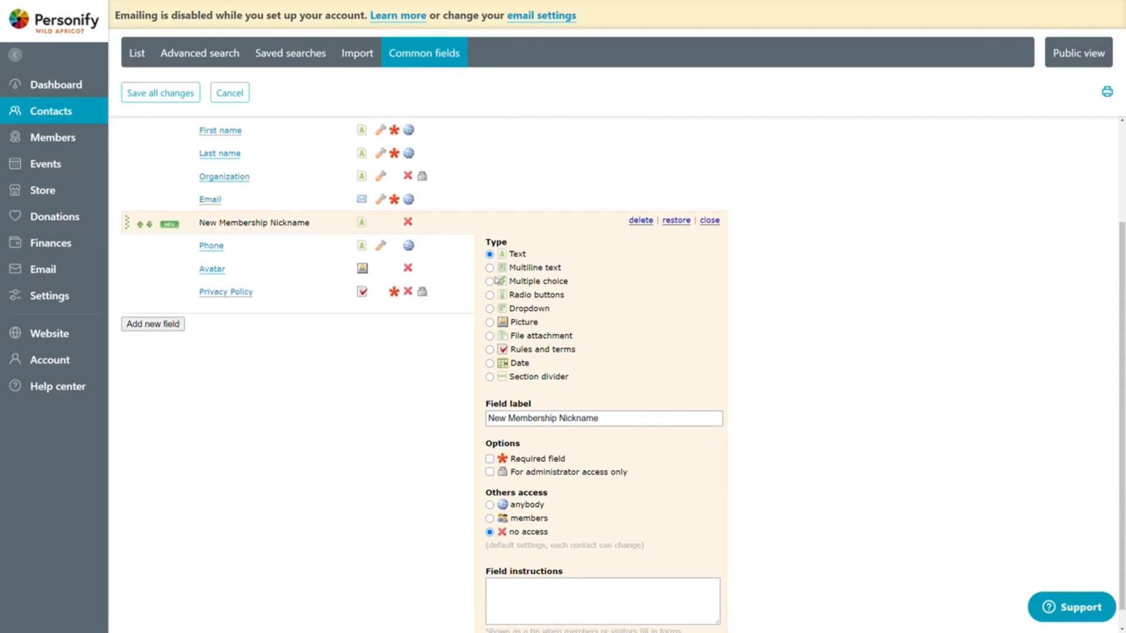
scroll(528, 397, "down", 1)
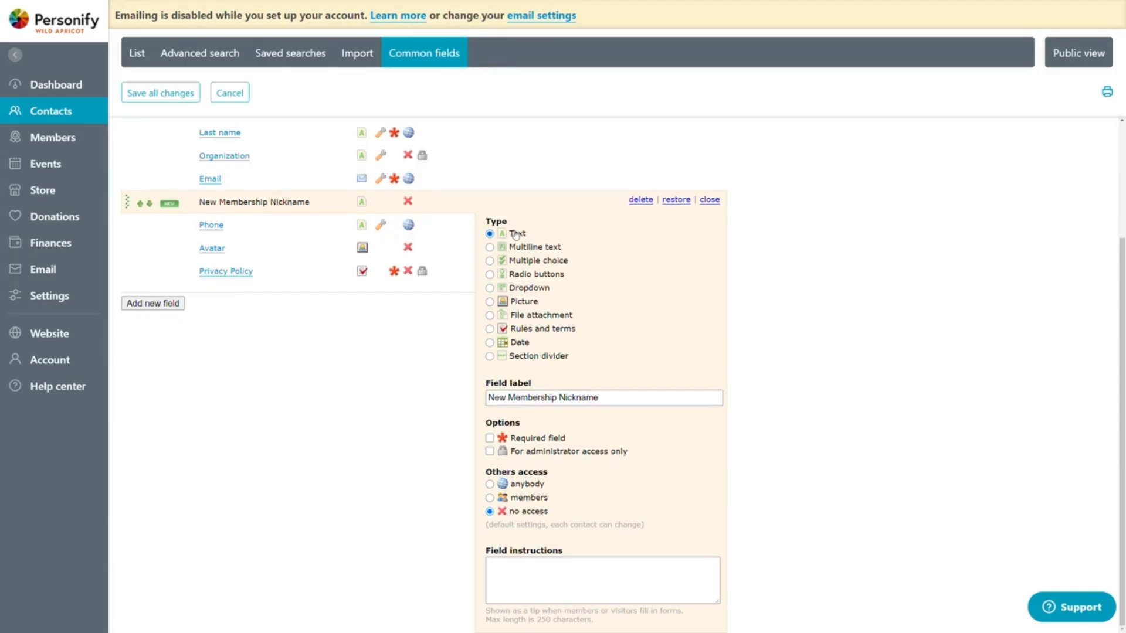
mouse_move(610, 396)
left_mouse_down()
mouse_move(477, 403)
mouse_move(594, 397)
left_mouse_up()
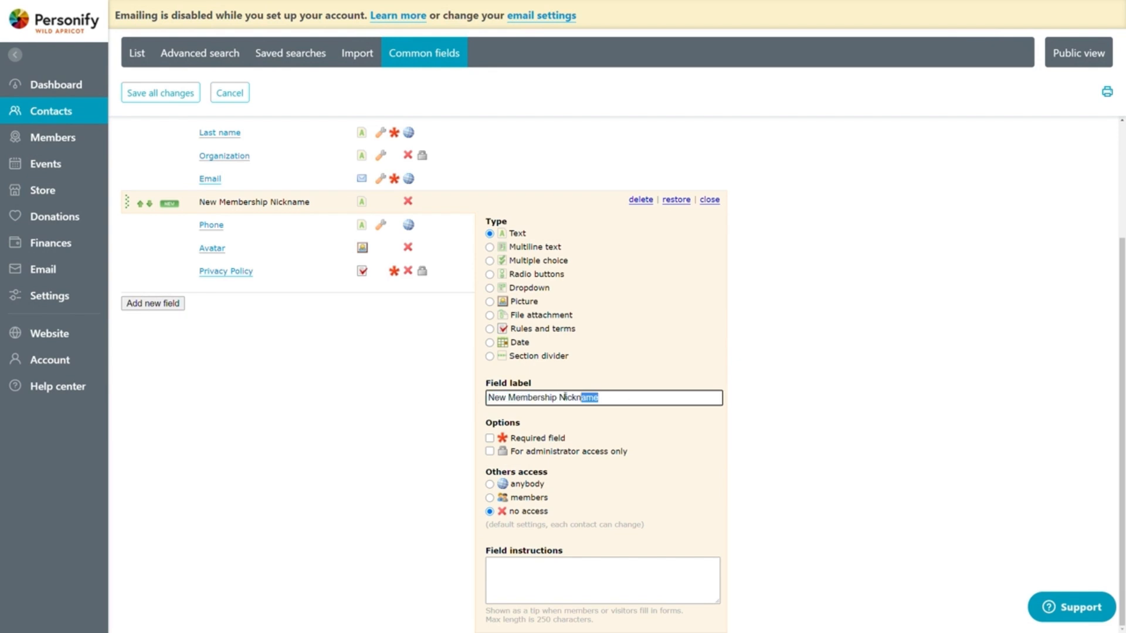
left_click(798, 410)
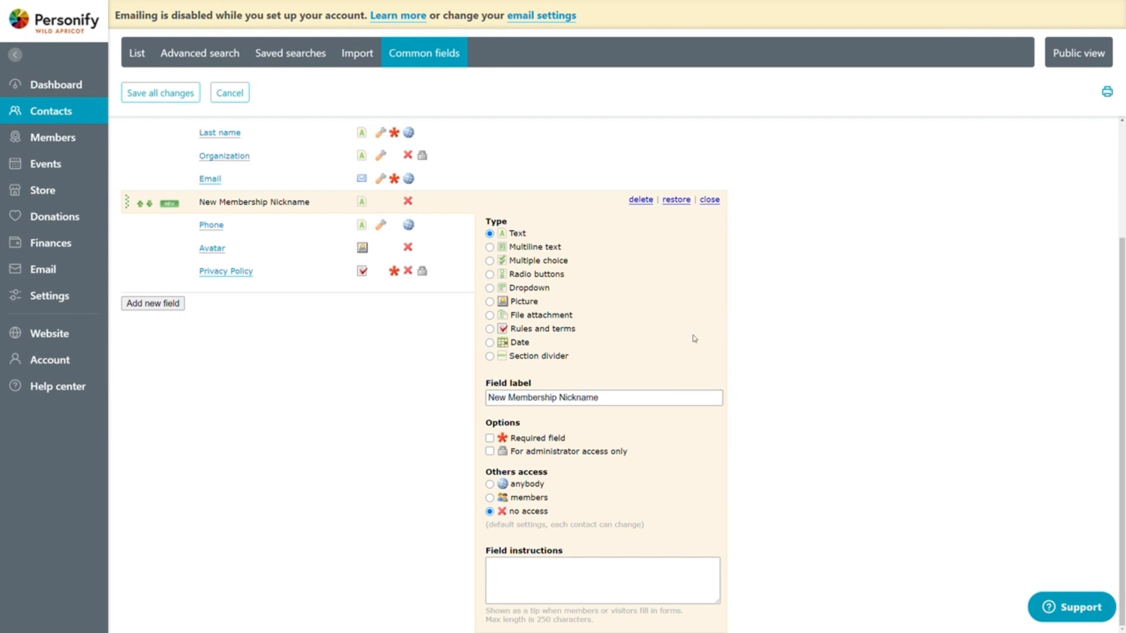
Try the Multiline text and Multiple choice types, toggling Required and administrator-only on and off
left_click(523, 248)
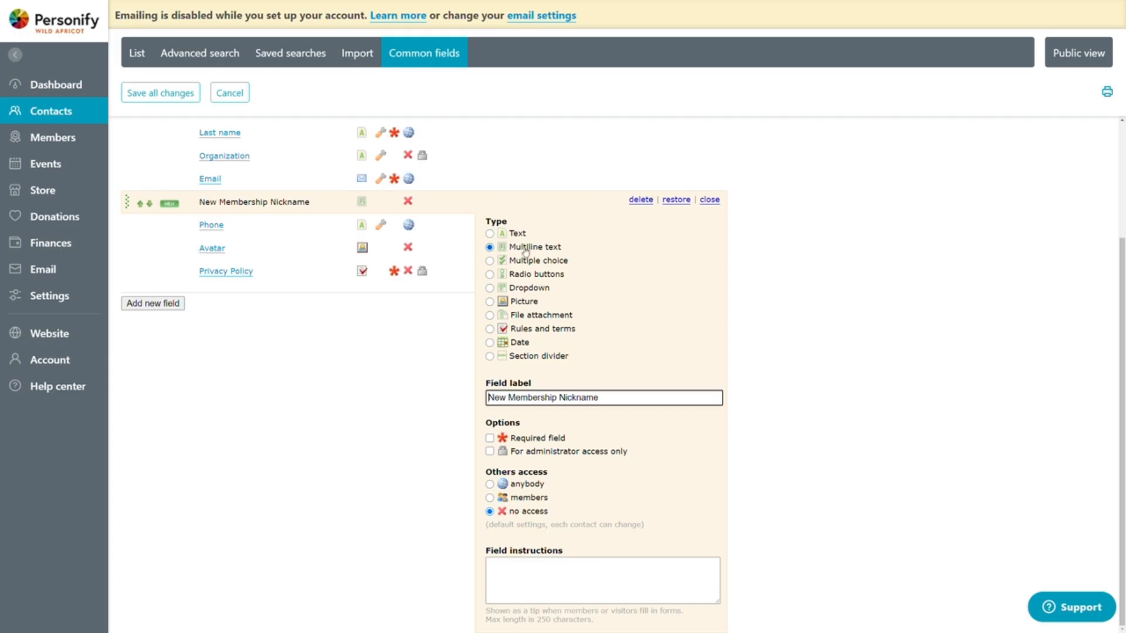
left_click(508, 569)
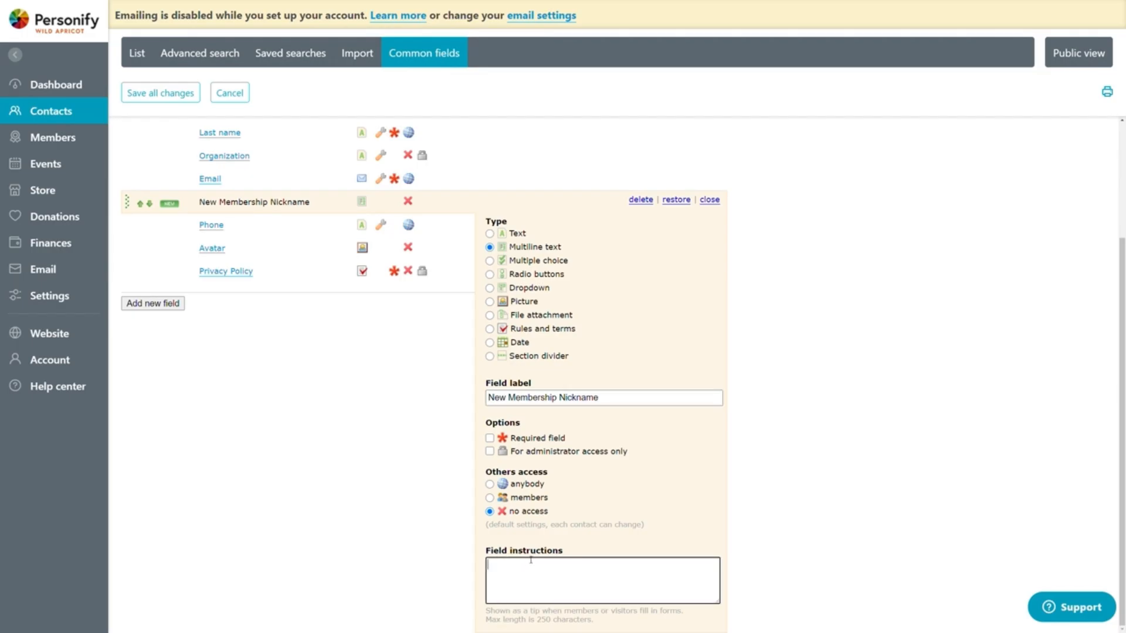
left_click(528, 262)
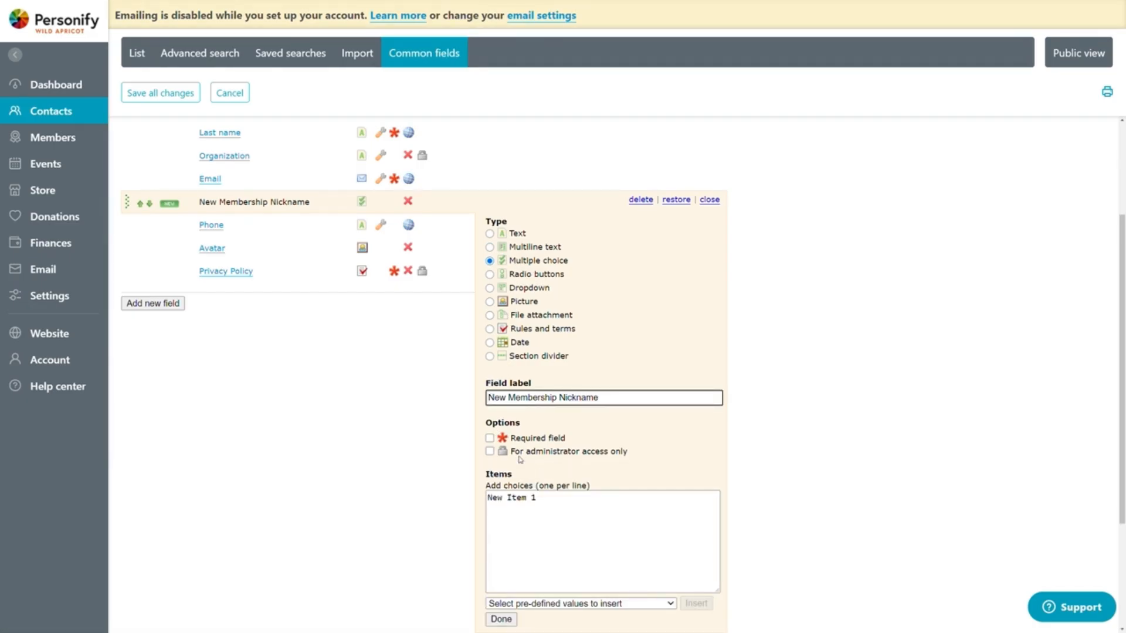
scroll(532, 446, "down", 1)
left_click(526, 396)
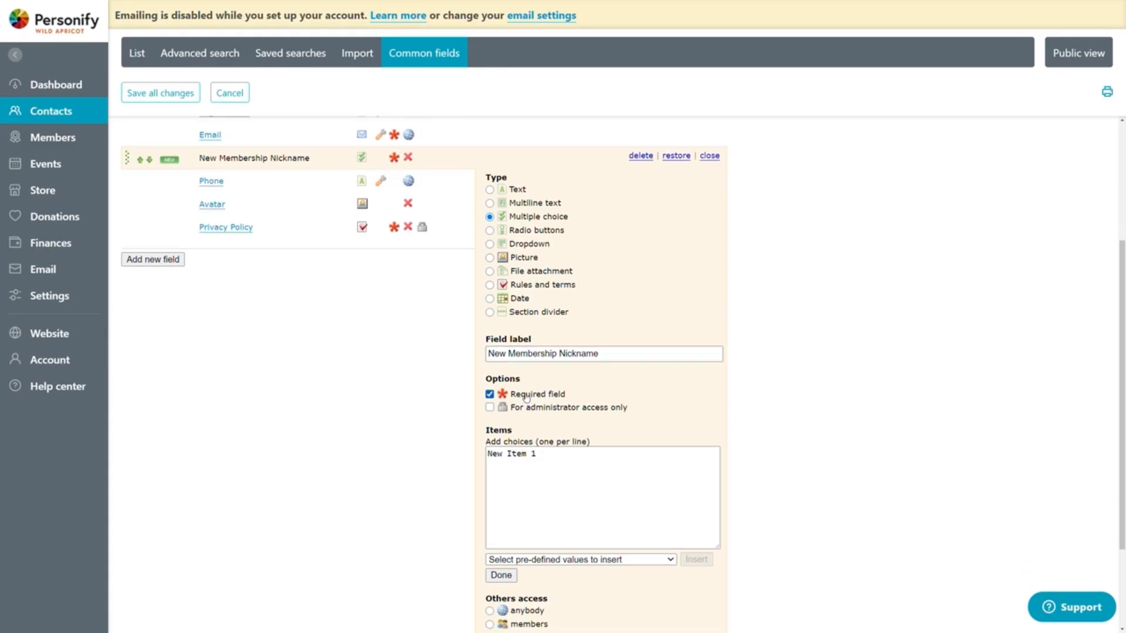
left_click(532, 411)
left_click(531, 405)
left_click(531, 401)
scroll(535, 384, "up", 1)
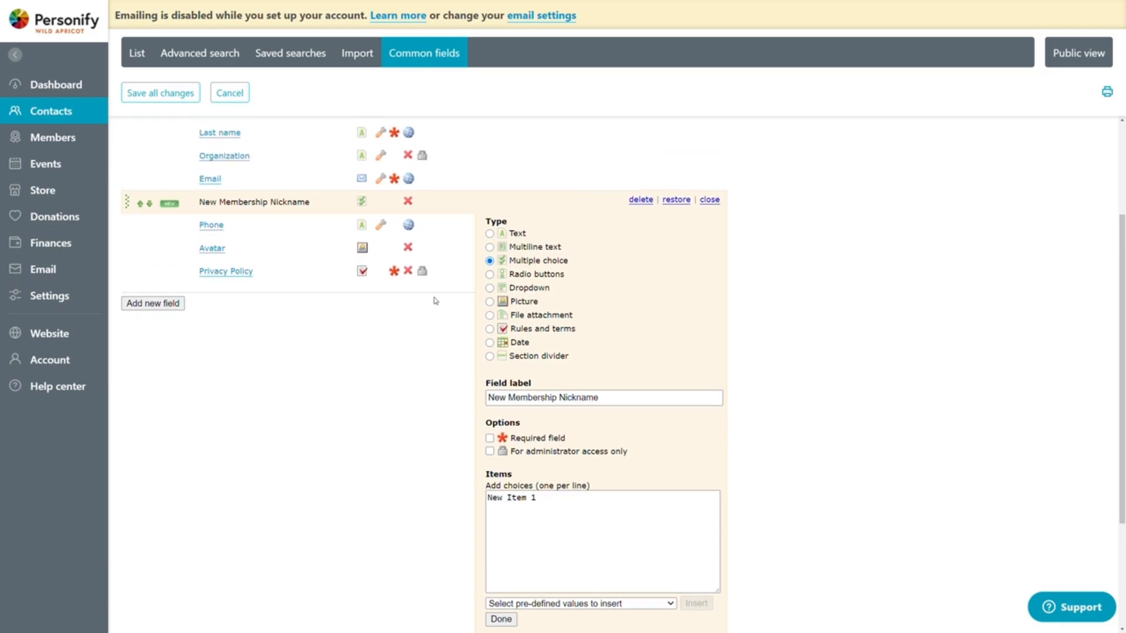
Try Radio buttons, Dropdown with pre-defined values, and File attachment, then settle on the Picture type
left_click(519, 278)
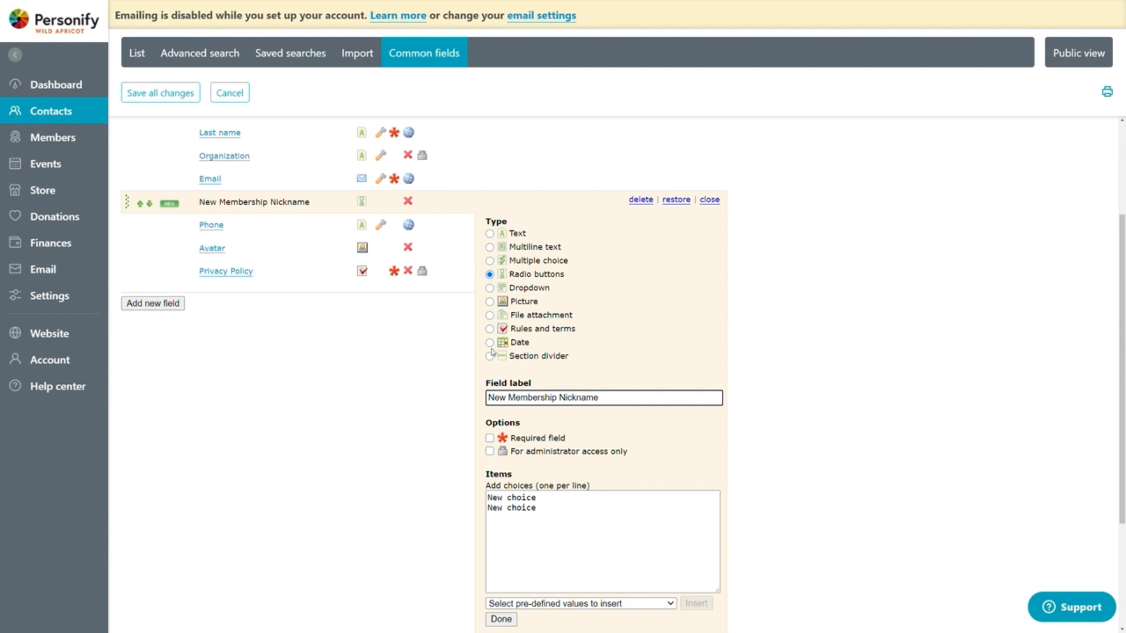
left_click(490, 288)
left_click(489, 275)
left_click(490, 315)
left_click(489, 275)
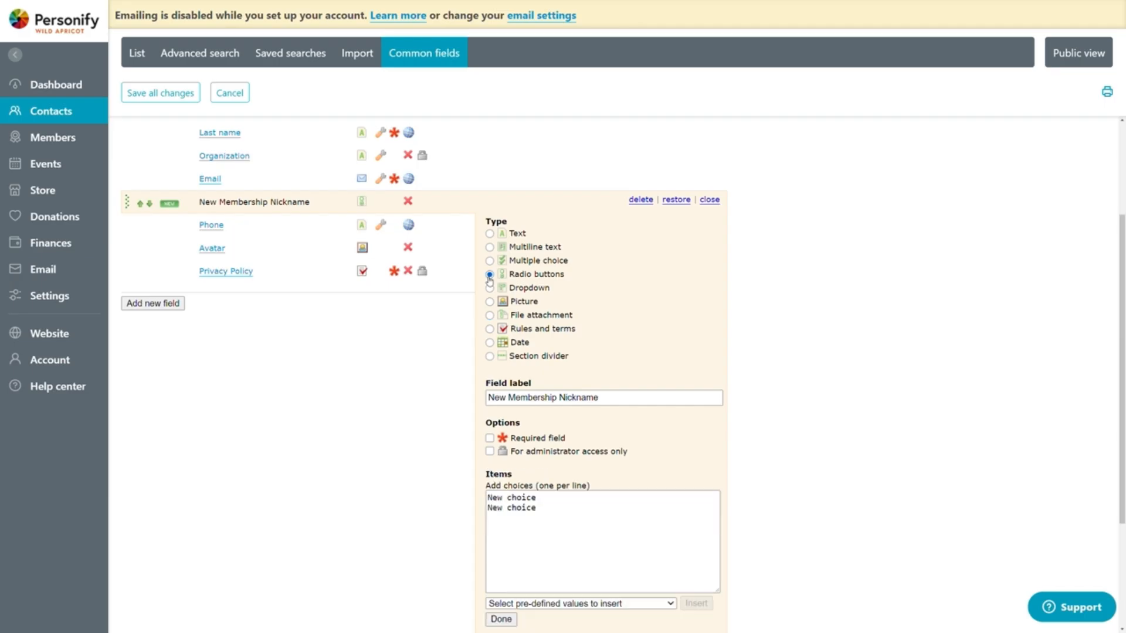
scroll(507, 317, "down", 1)
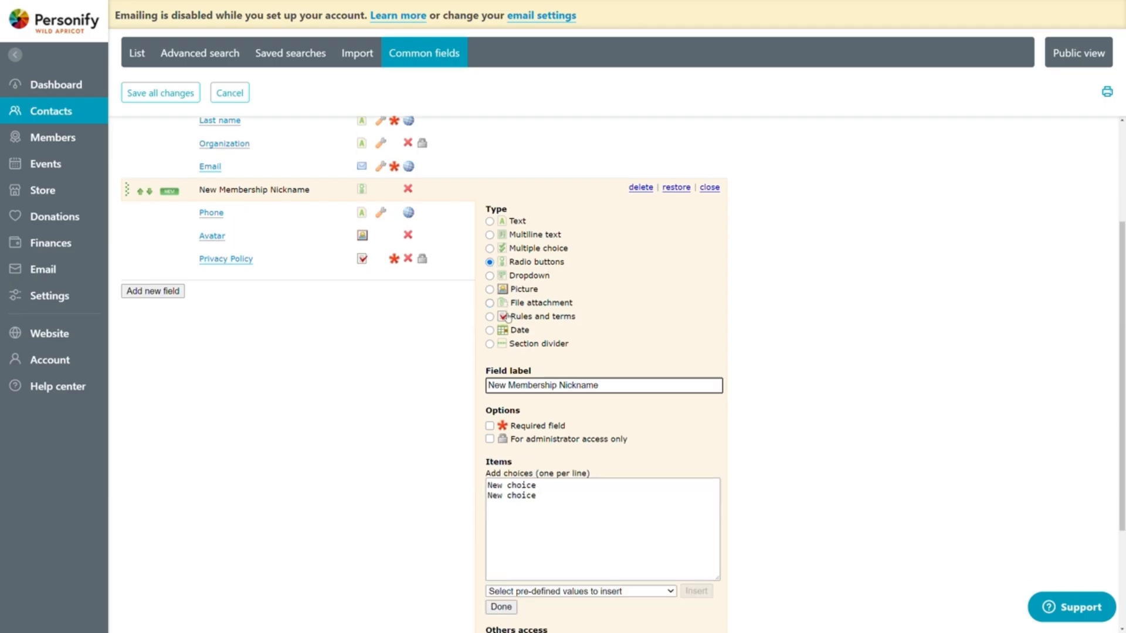
left_click(490, 244)
scroll(490, 244, "down", 1)
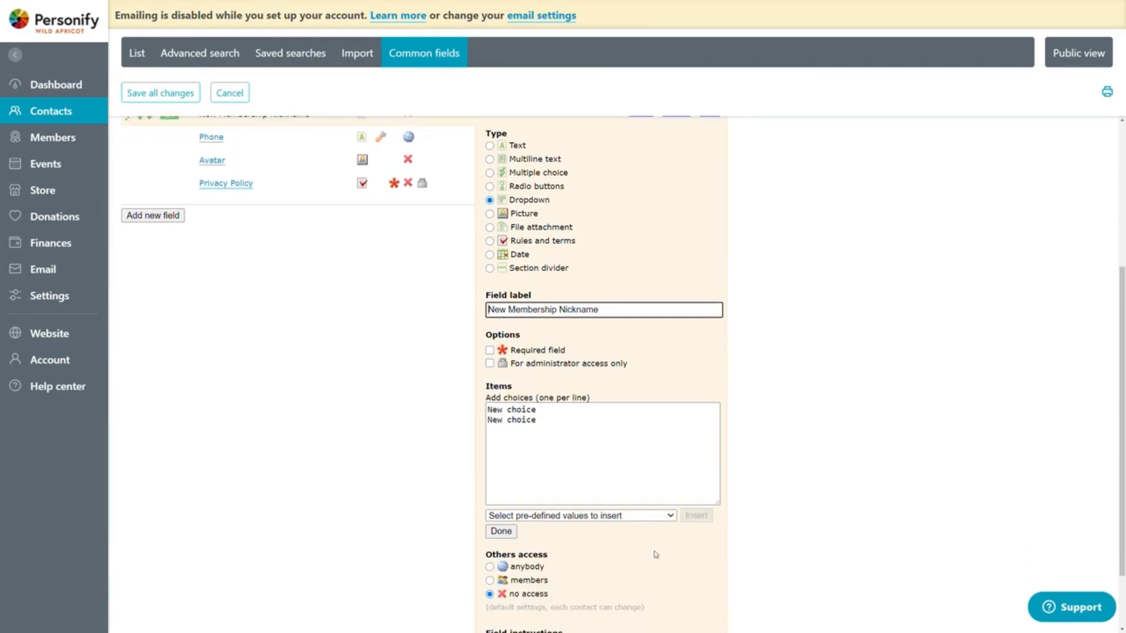
left_click(664, 516)
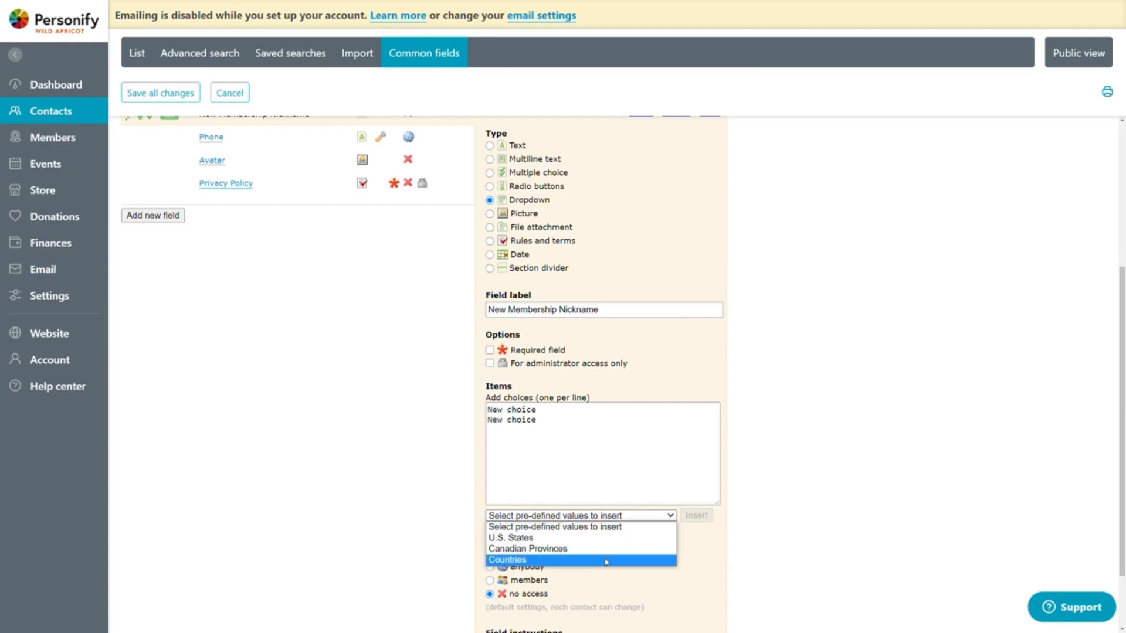
left_click(666, 517)
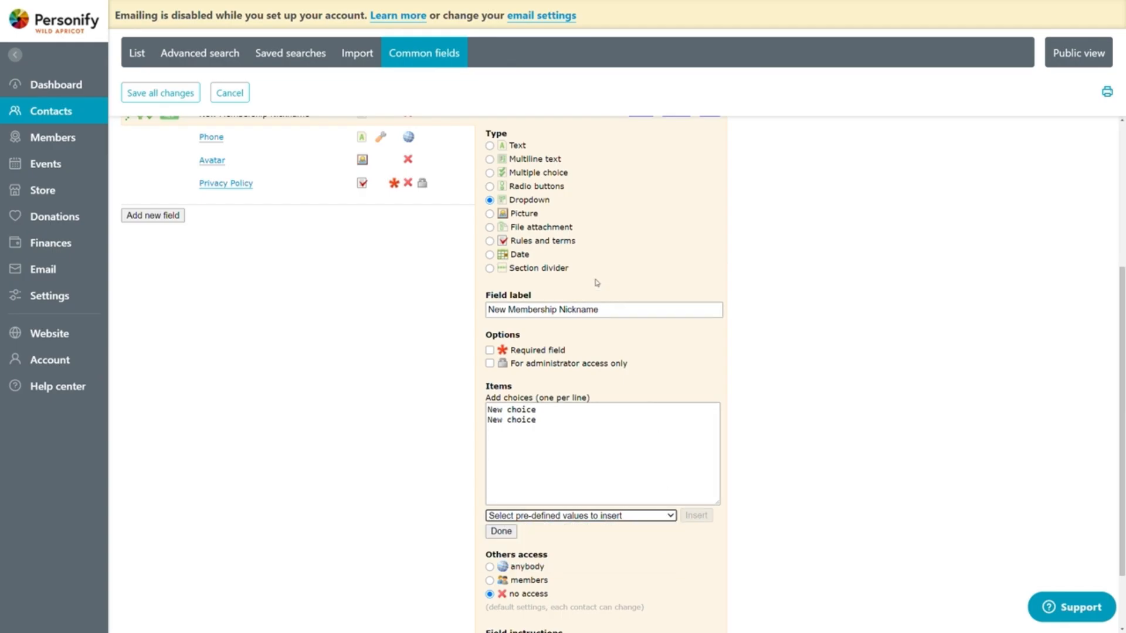
left_click(517, 218)
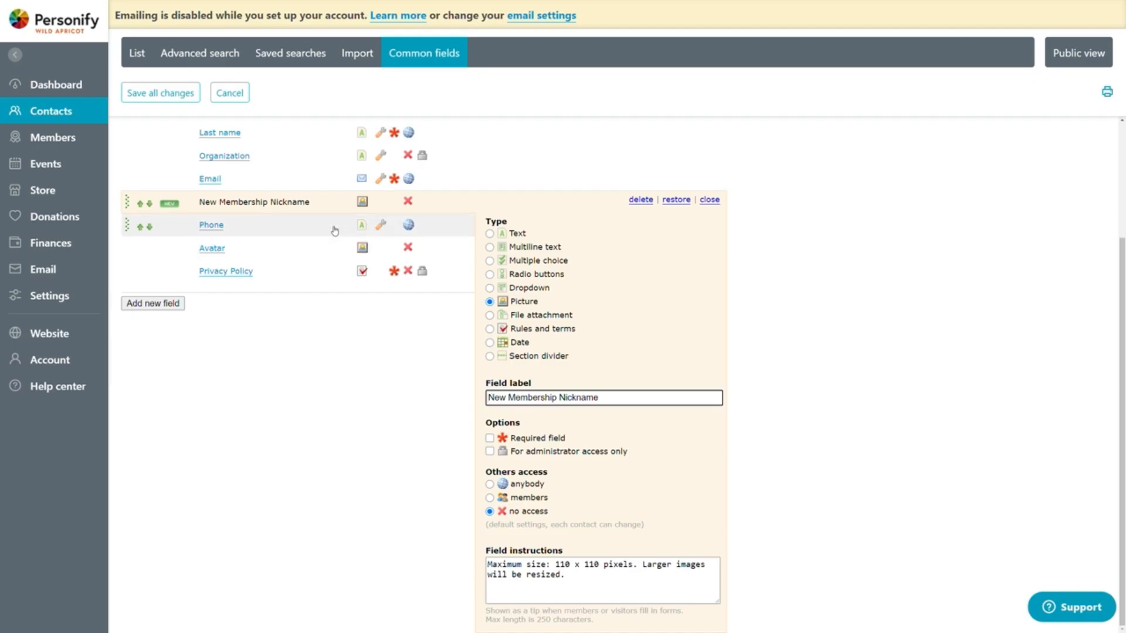
Make the field a File attachment (up to 20 files, 20 MB each), then try Rules and terms
left_click(541, 318)
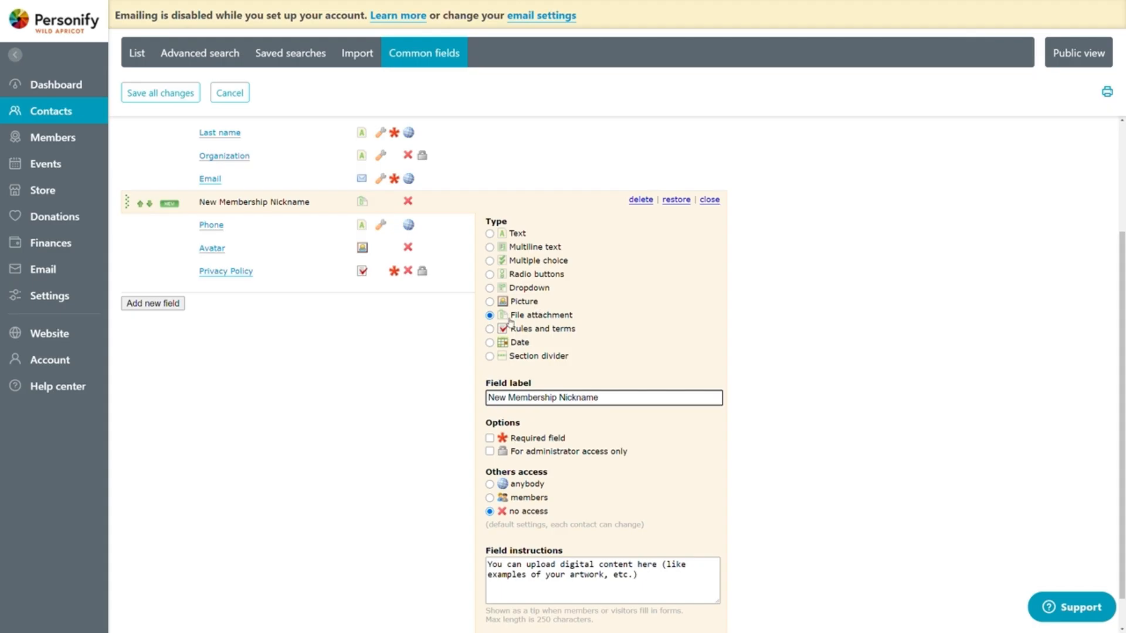
left_click_drag(596, 316, 509, 317)
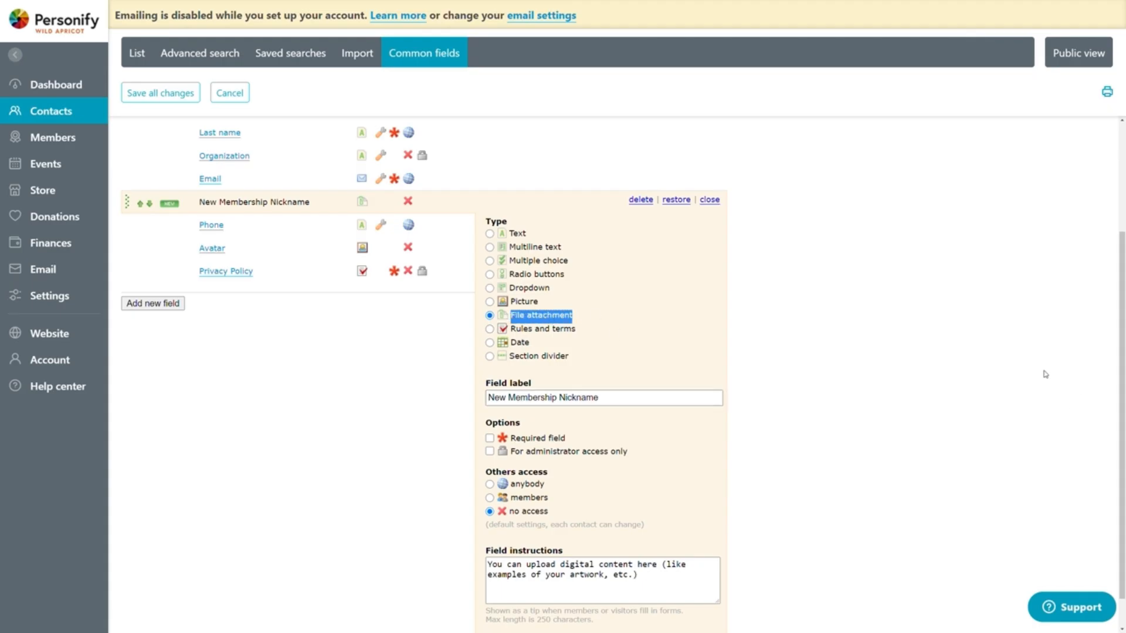
left_click(962, 347)
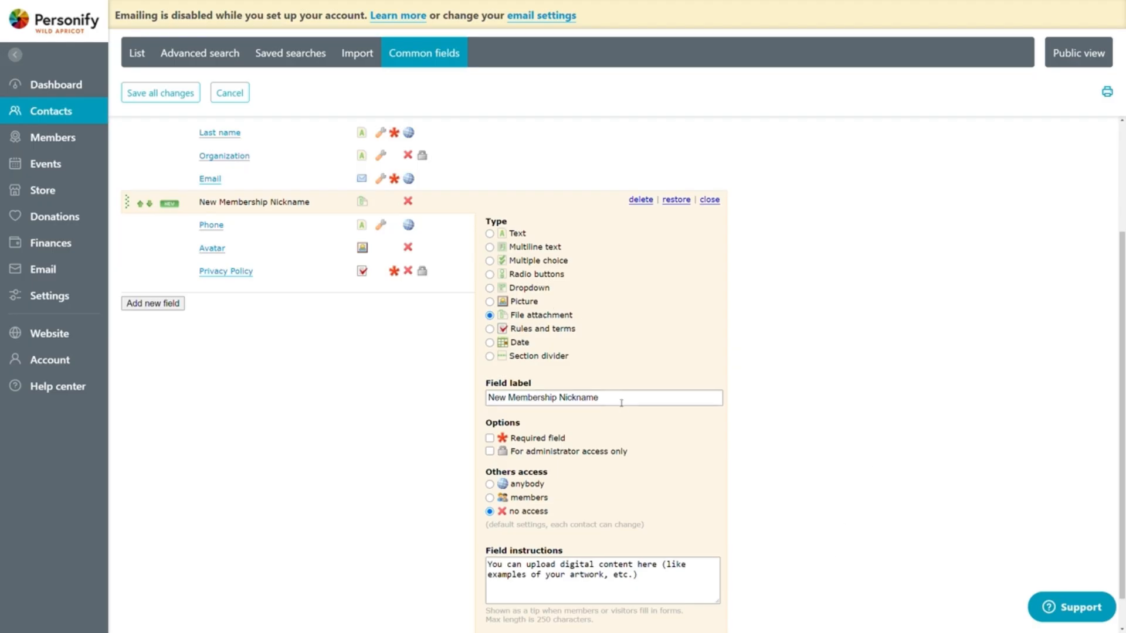
scroll(717, 433, "down", 1)
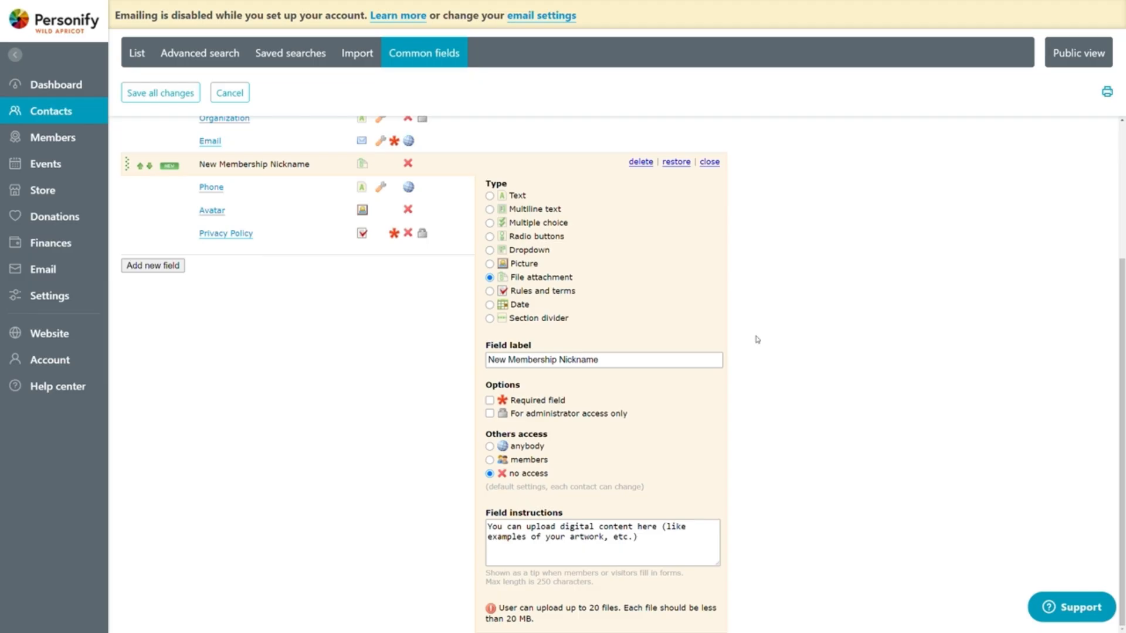
left_click(515, 292)
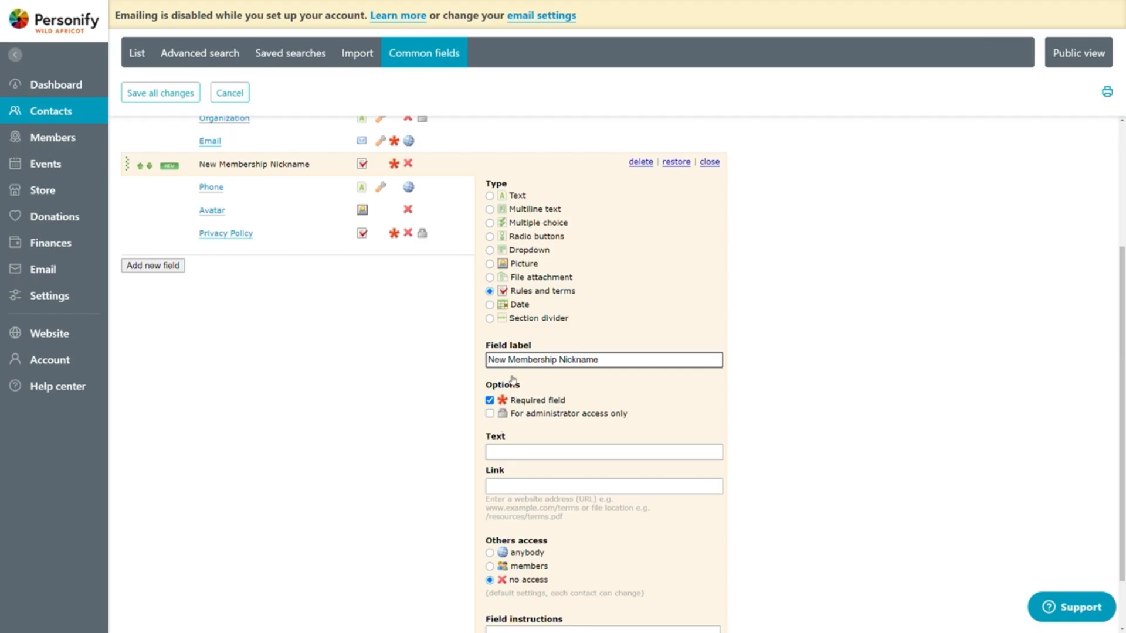
Paste the Link example text into the Link box, then change the field type to Date
scroll(804, 384, "down", 1)
scroll(809, 376, "up", 1)
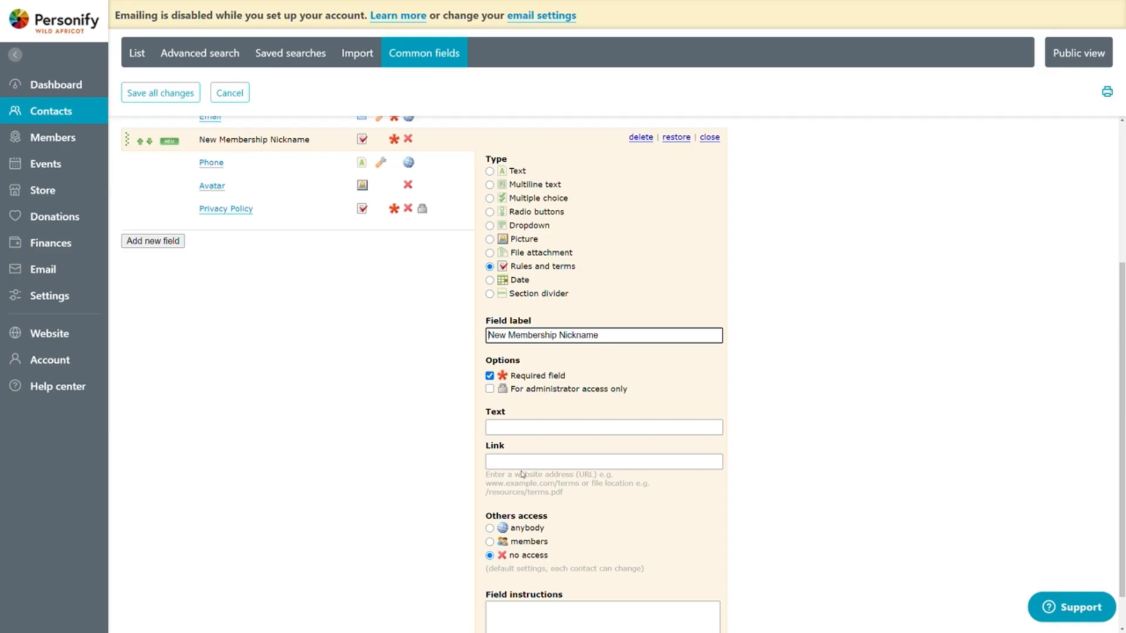
left_click(558, 499)
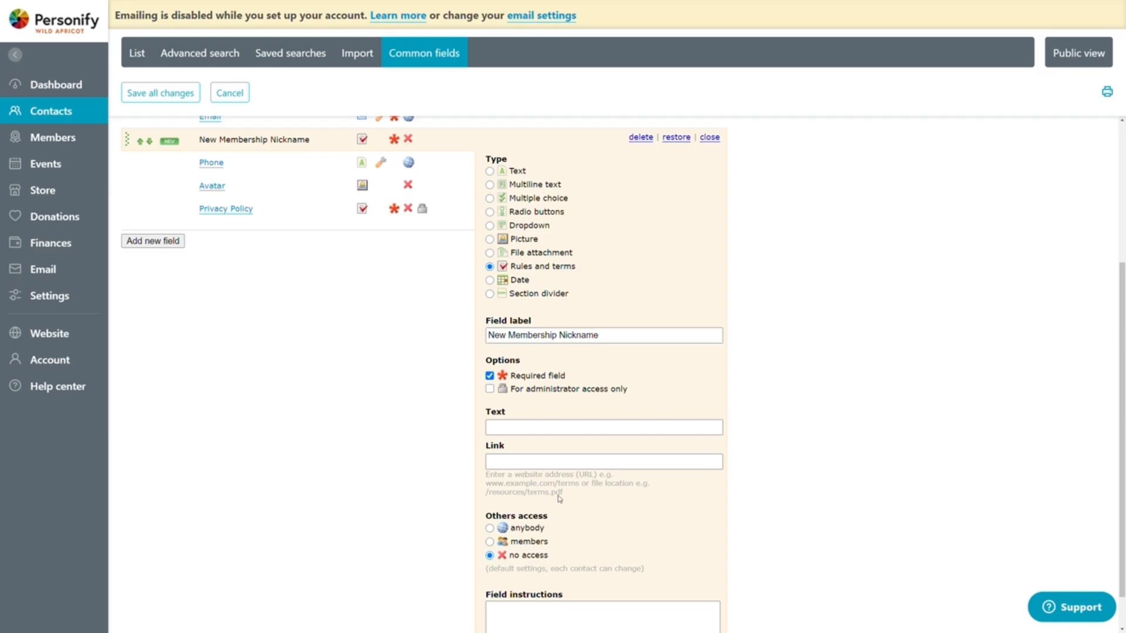
left_click_drag(545, 494, 500, 462)
key("ctrl+c")
left_click(501, 462)
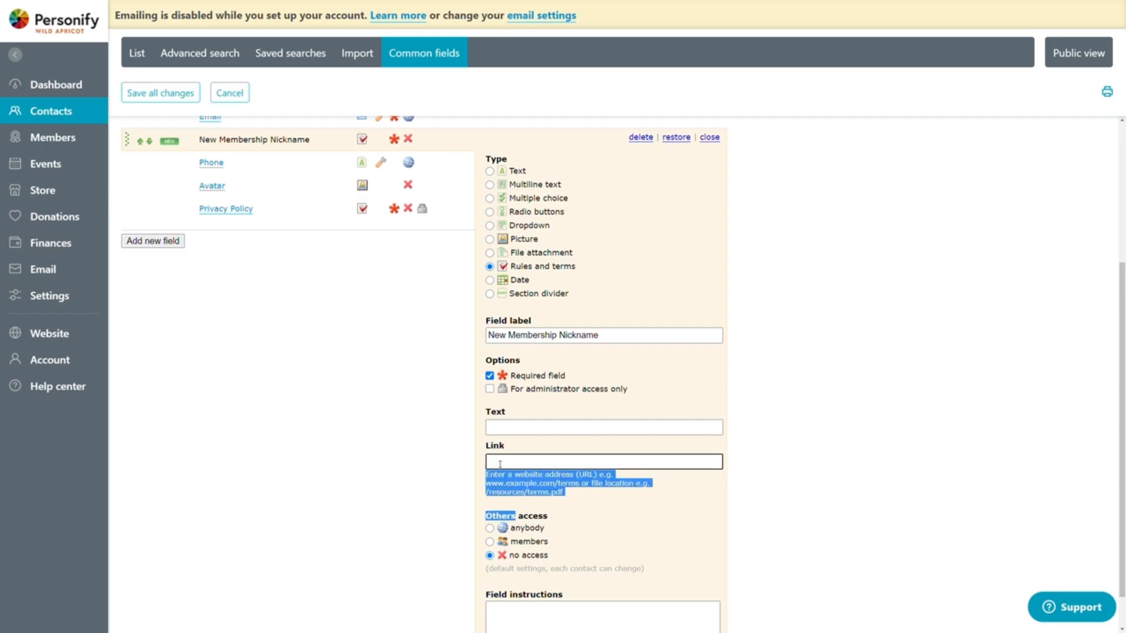
key("ctrl+v")
key("ctrl+z")
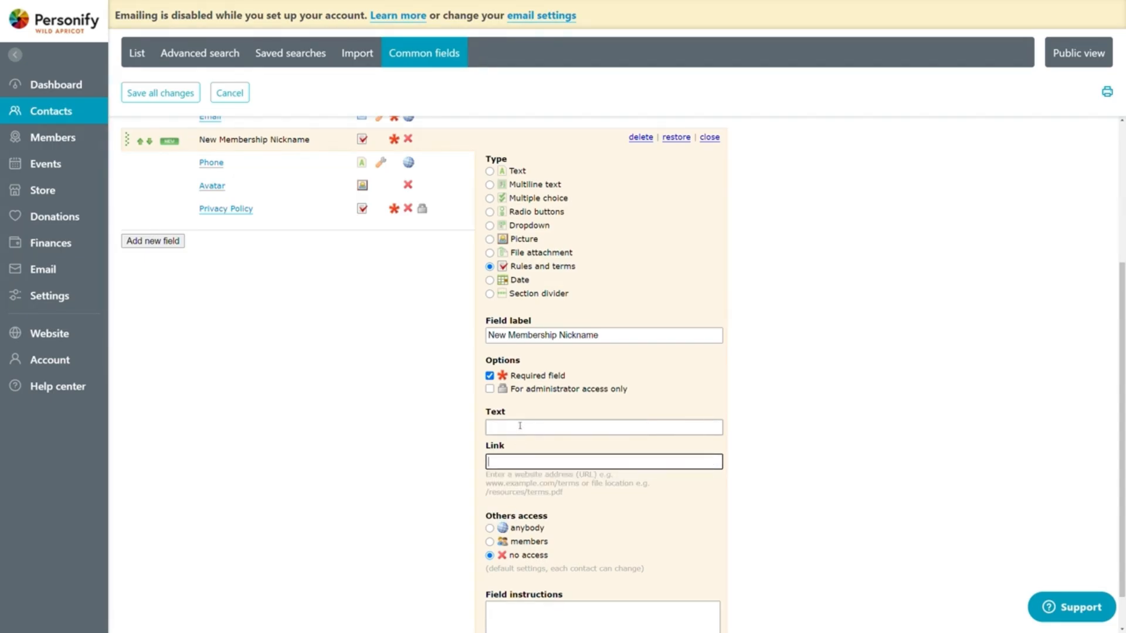
key("ctrl+v")
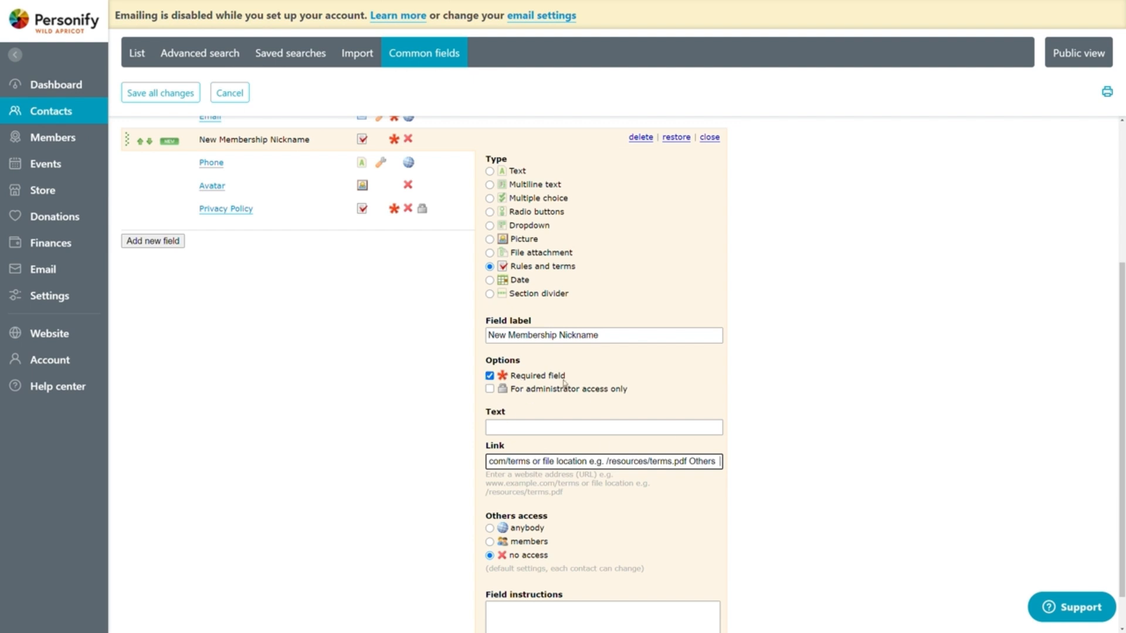
left_click(514, 282)
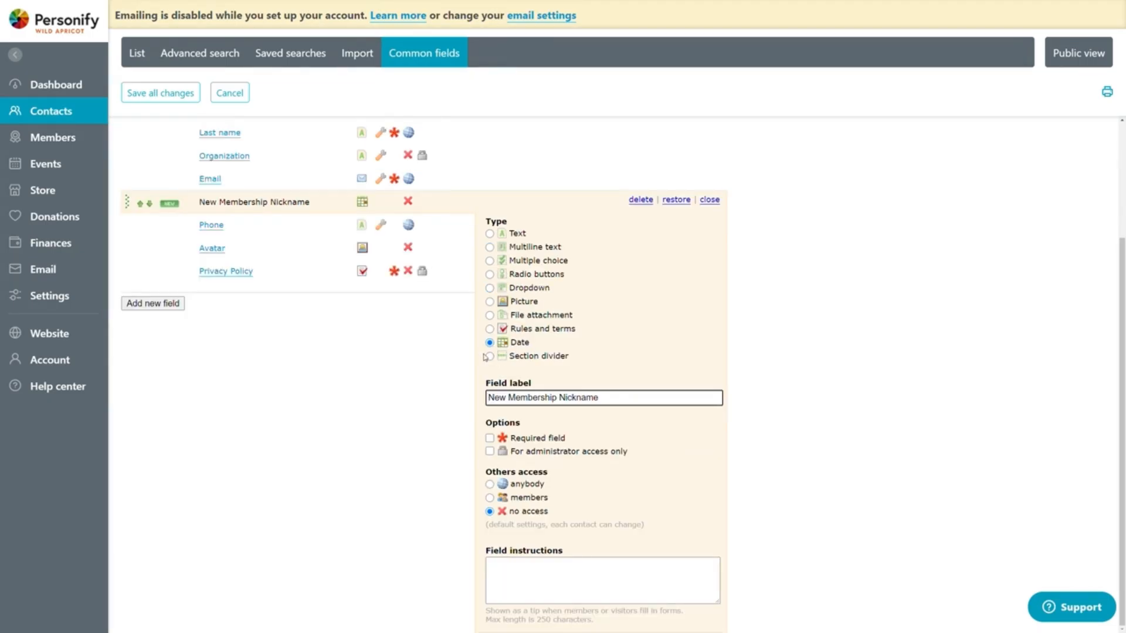
Switch the field type to Section divider and relabel it 'Part 2'
left_click(510, 359)
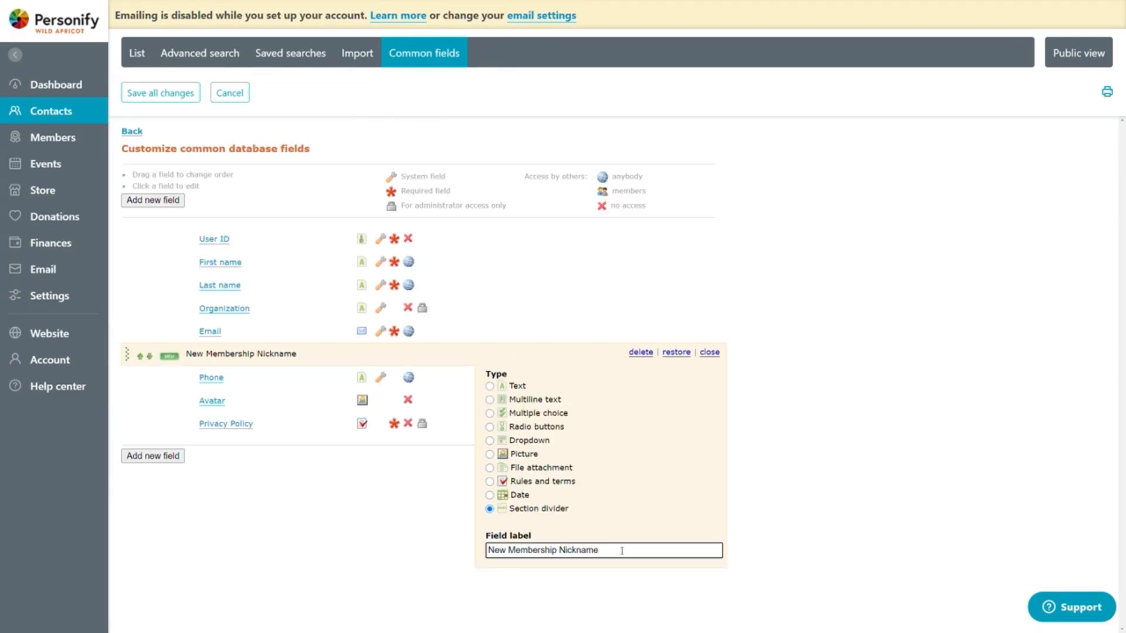
left_click_drag(604, 549, 462, 538)
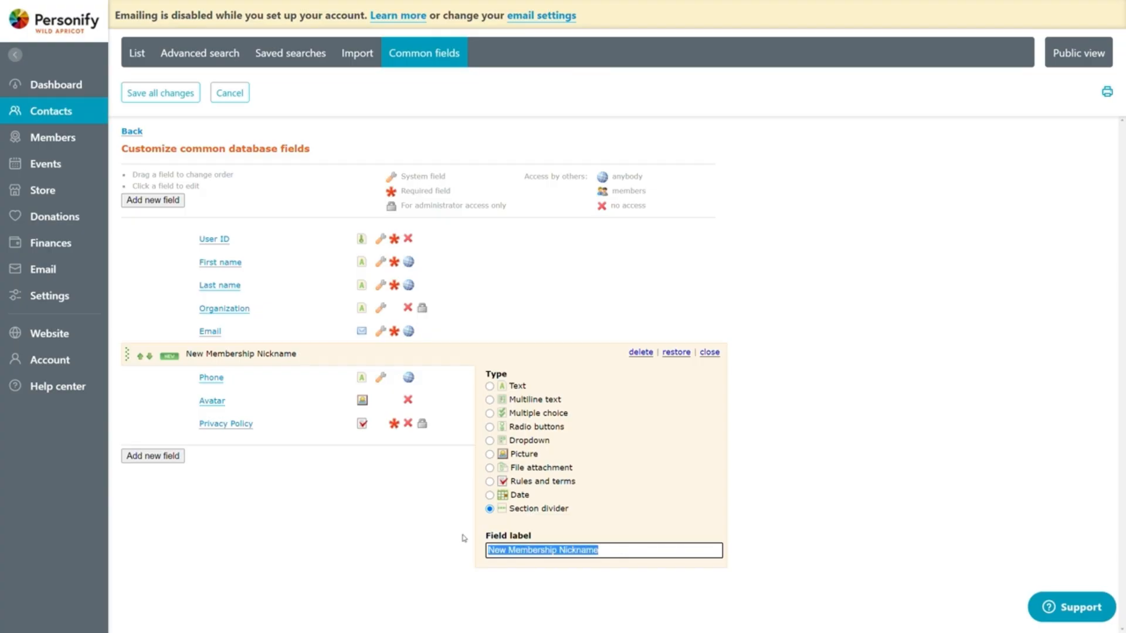
type("Part 2")
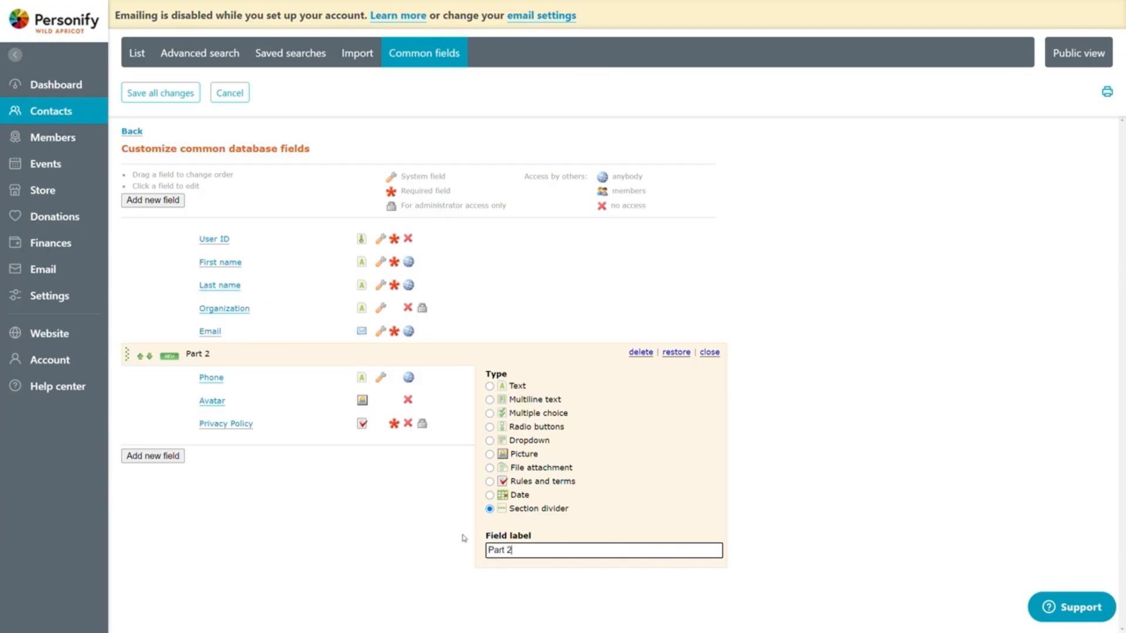
left_click(366, 548)
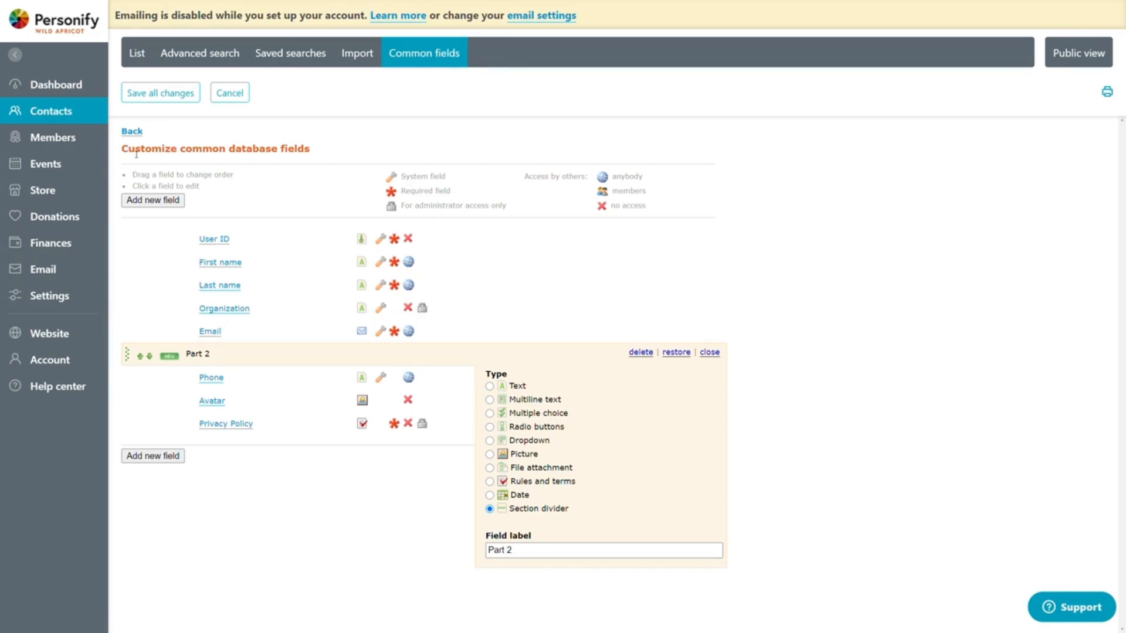
left_click_drag(200, 152, 256, 150)
left_click(247, 150)
Save all common field changes and go to Members > Membership fields
left_click(172, 101)
mouse_move(28, 138)
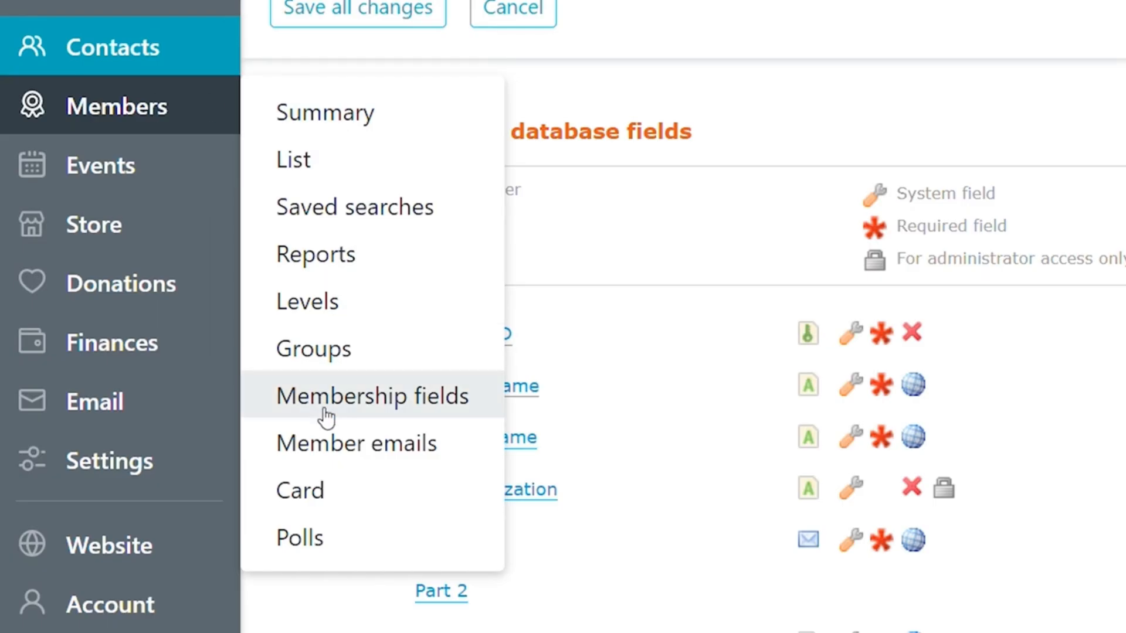
left_click(323, 405)
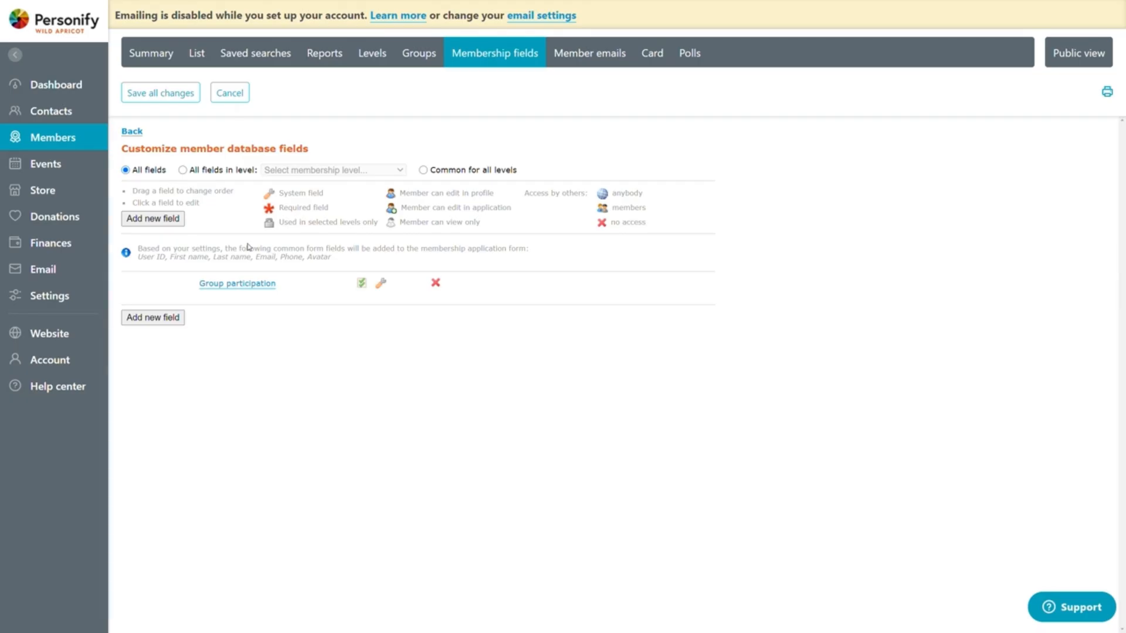
Add a new membership text field and label it 'Favorite Color'
left_click(157, 223)
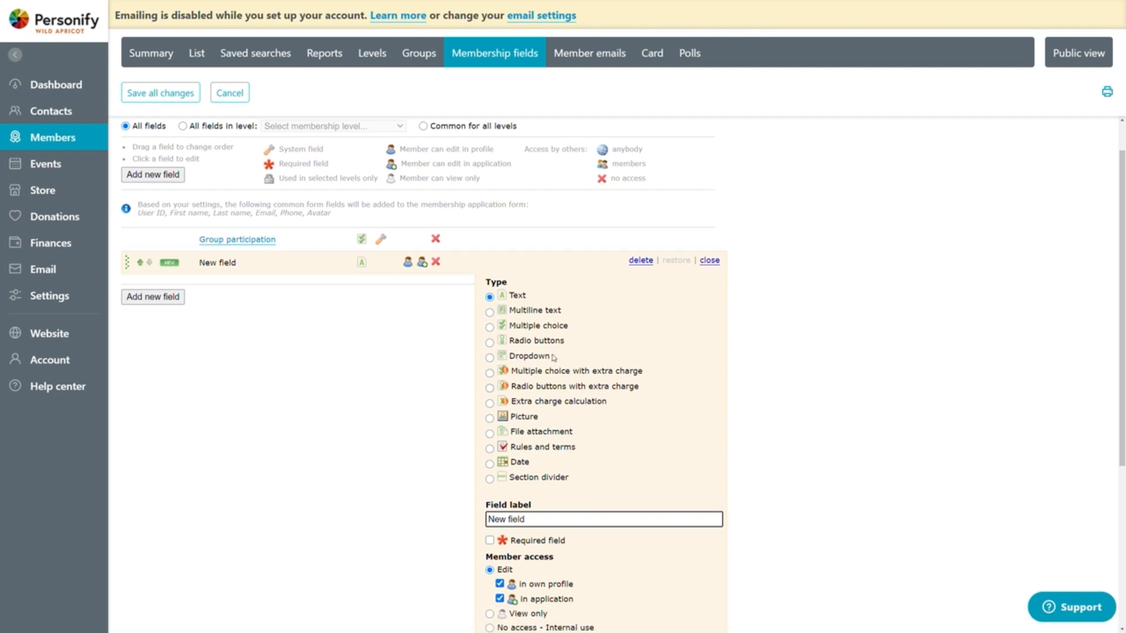
scroll(537, 368, "down", 2)
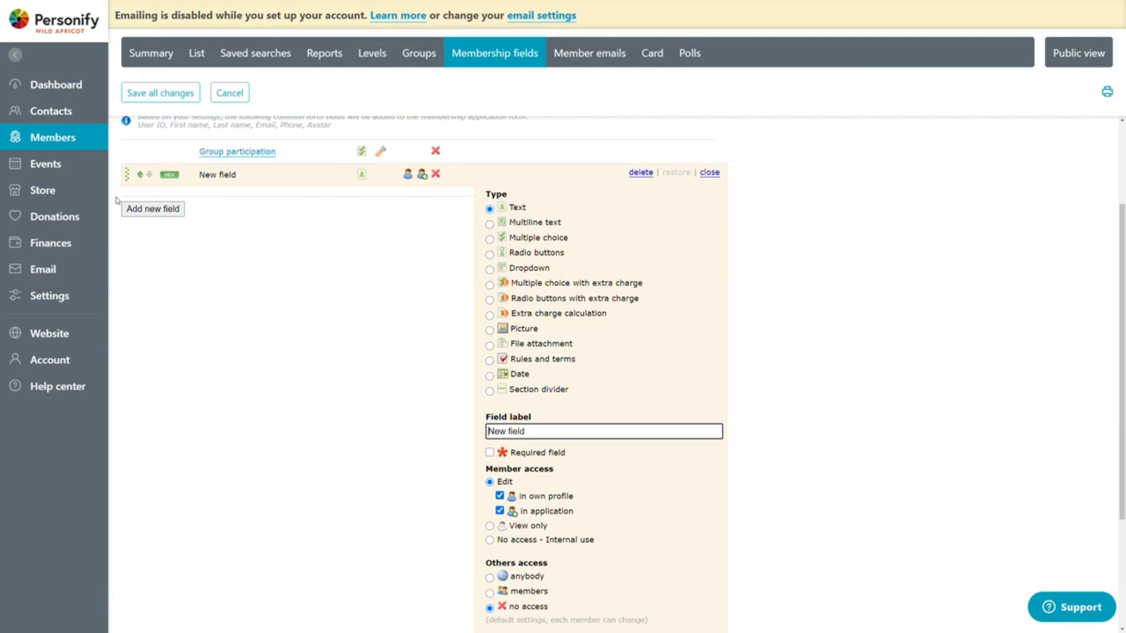
left_click_drag(536, 430, 434, 433)
type("Favorite Color")
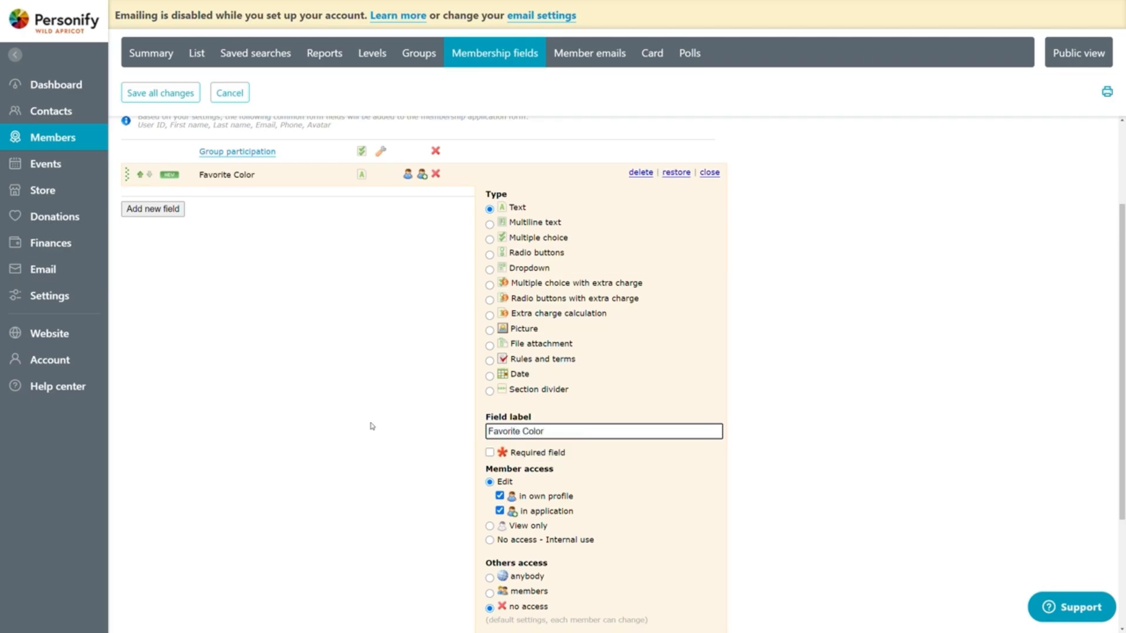
left_click(855, 369)
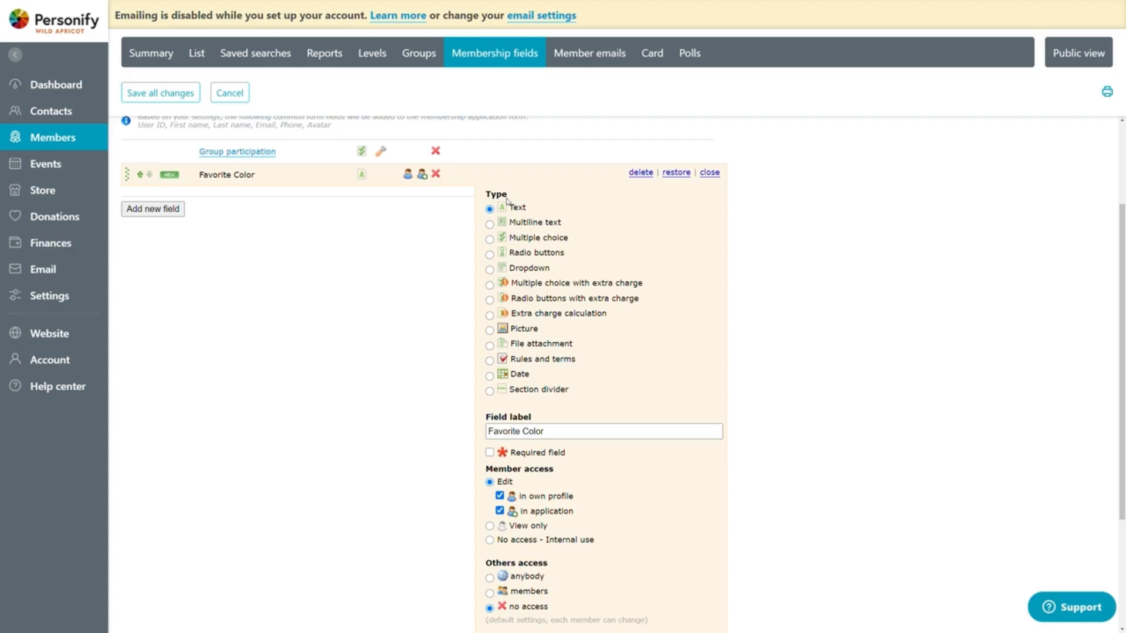
scroll(513, 340, "down", 3)
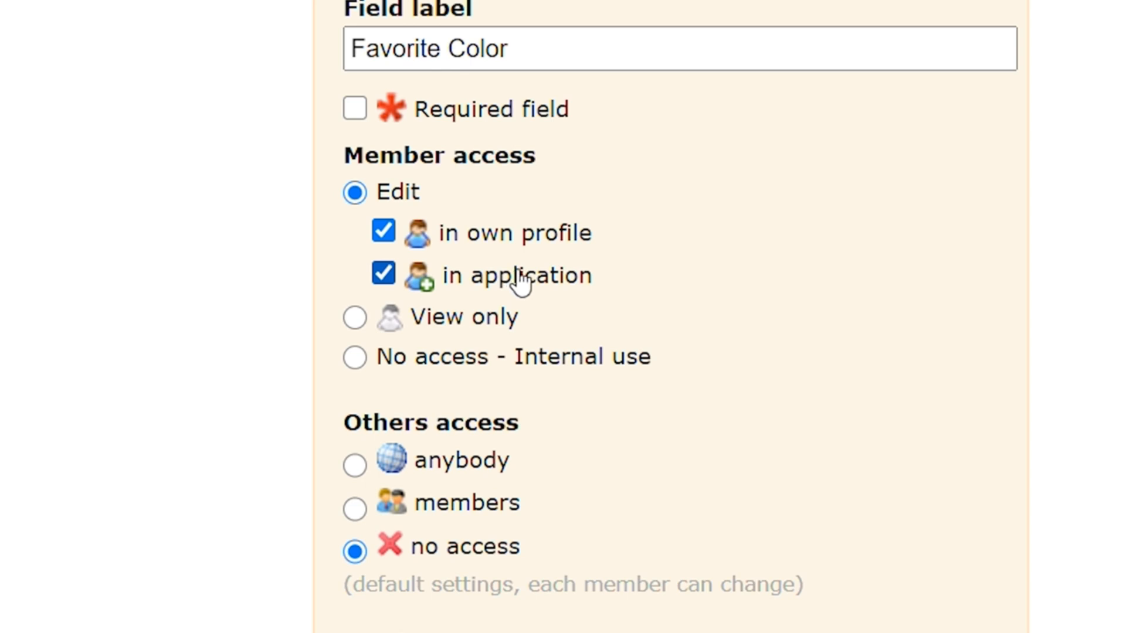
Try View only and No access, then set member access to Edit in own profile only
left_click(389, 272)
scroll(807, 299, "down", 2)
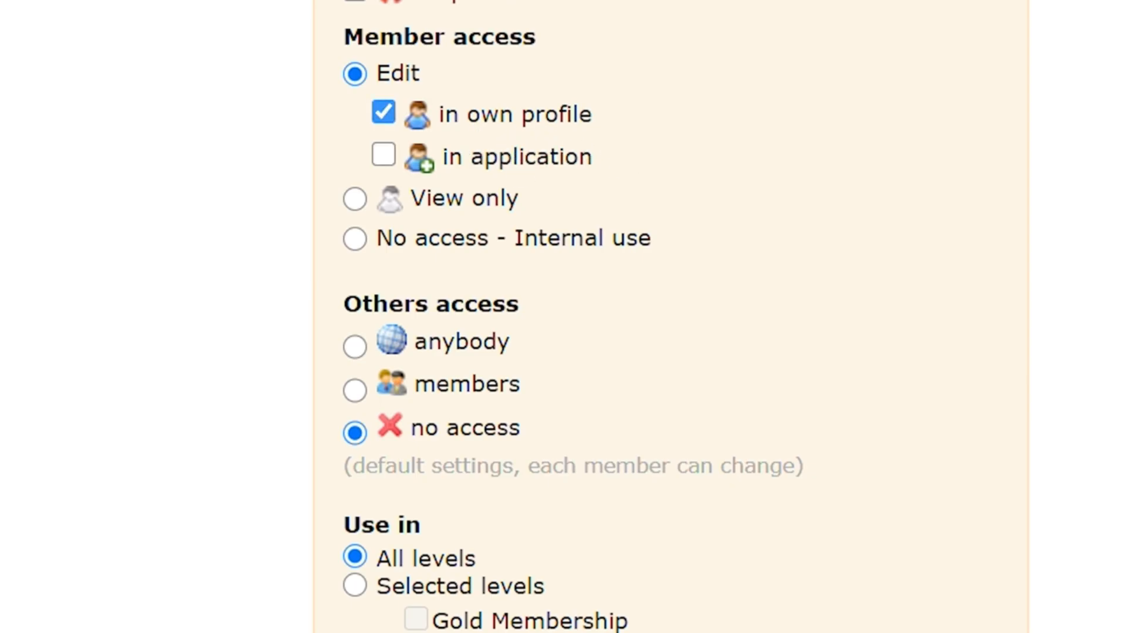
left_click(460, 162)
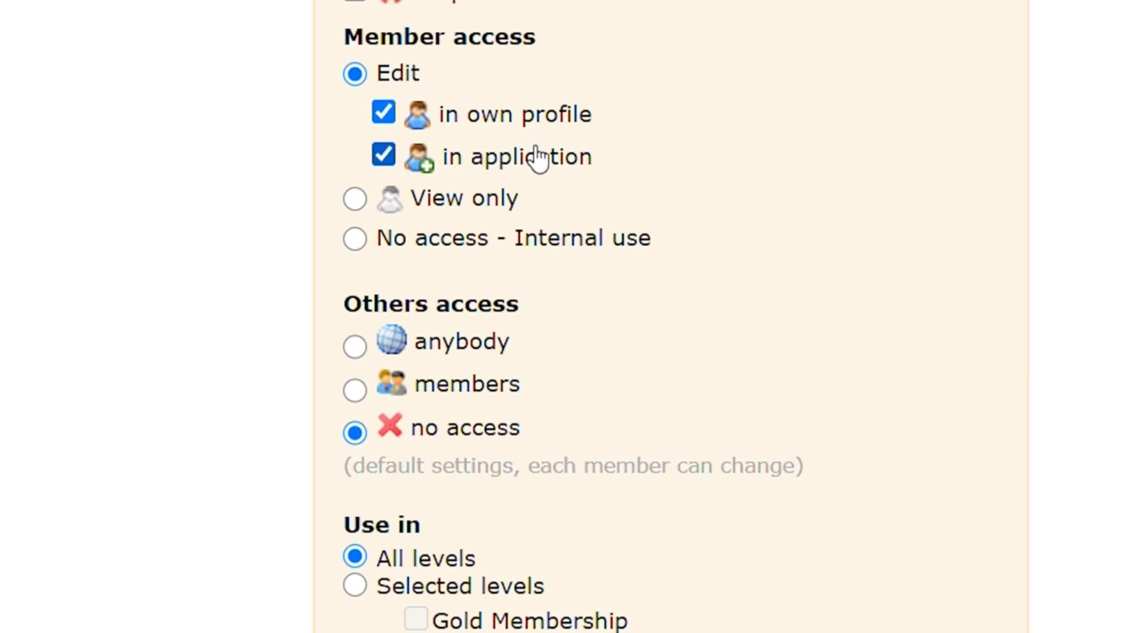
left_click(501, 119)
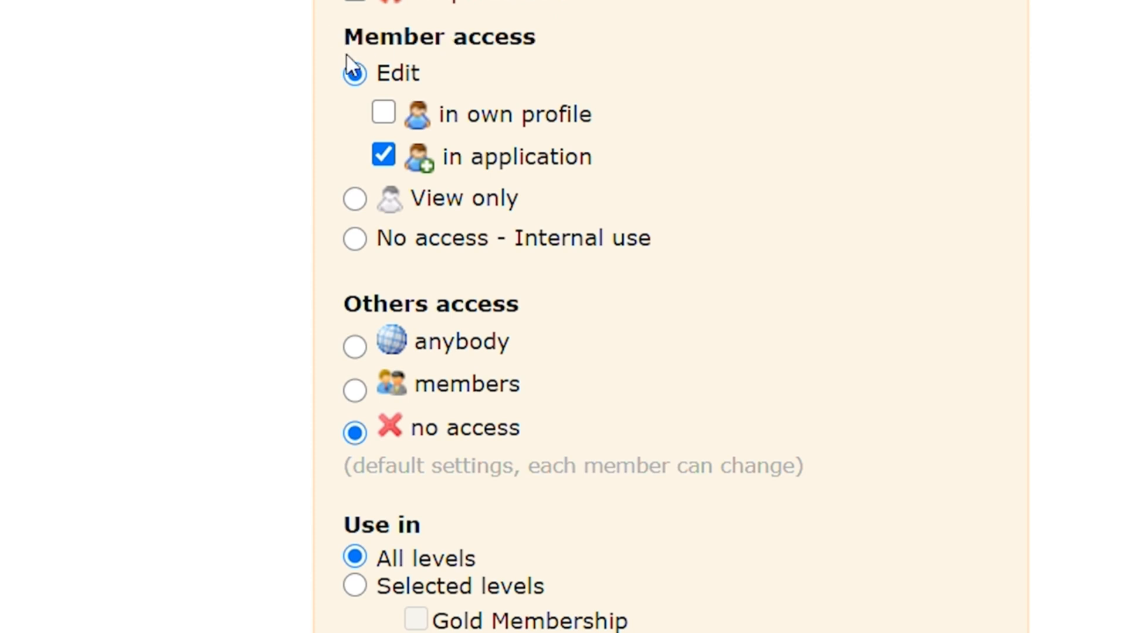
left_click(356, 202)
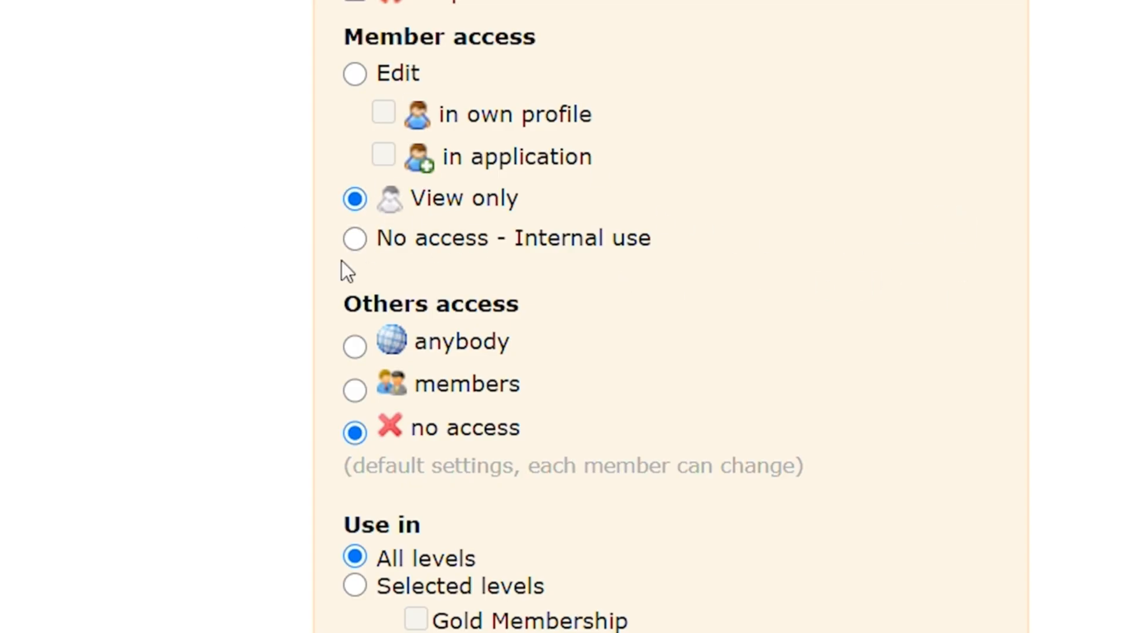
left_click(429, 253)
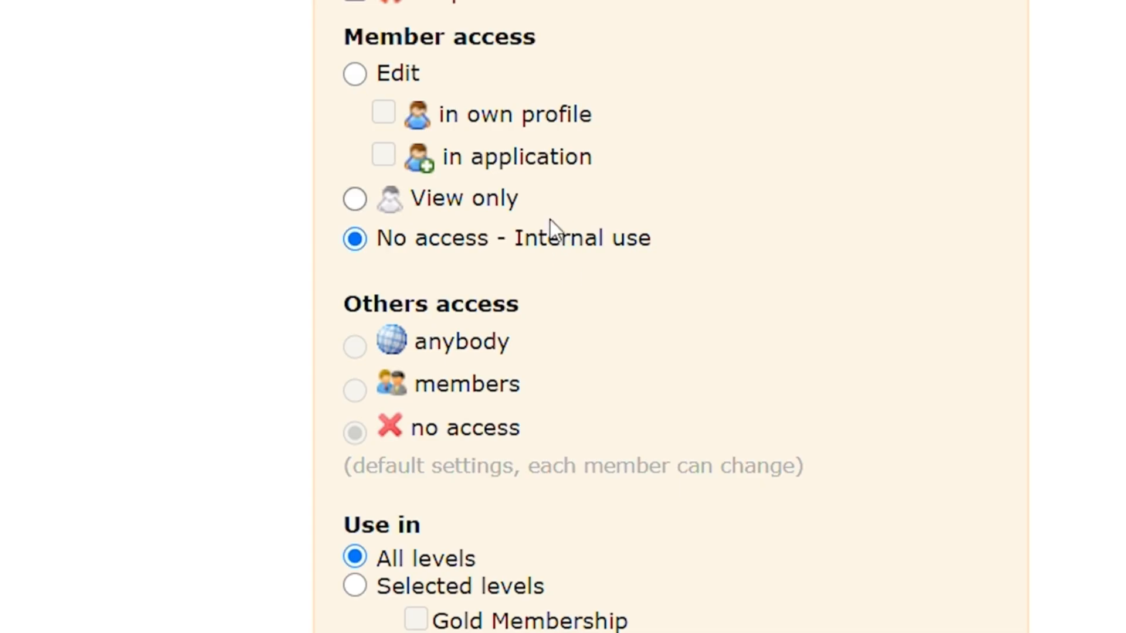
left_click(423, 85)
left_click(462, 120)
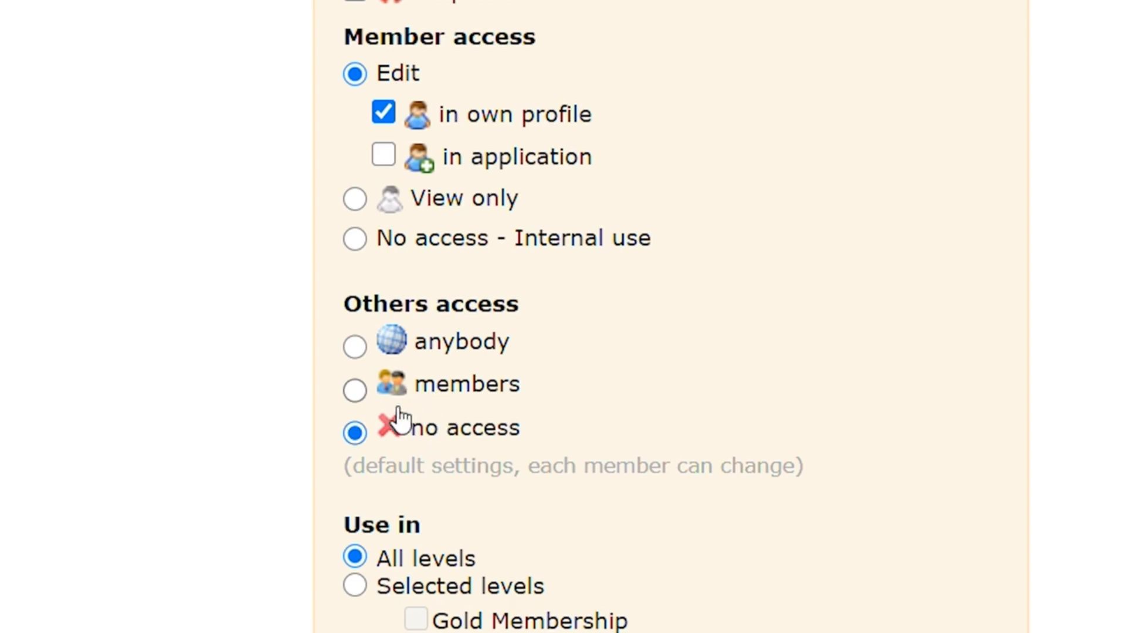
Set Others access for Favorite Color to anybody
left_click(484, 398)
left_click(419, 353)
left_click_drag(546, 347, 420, 365)
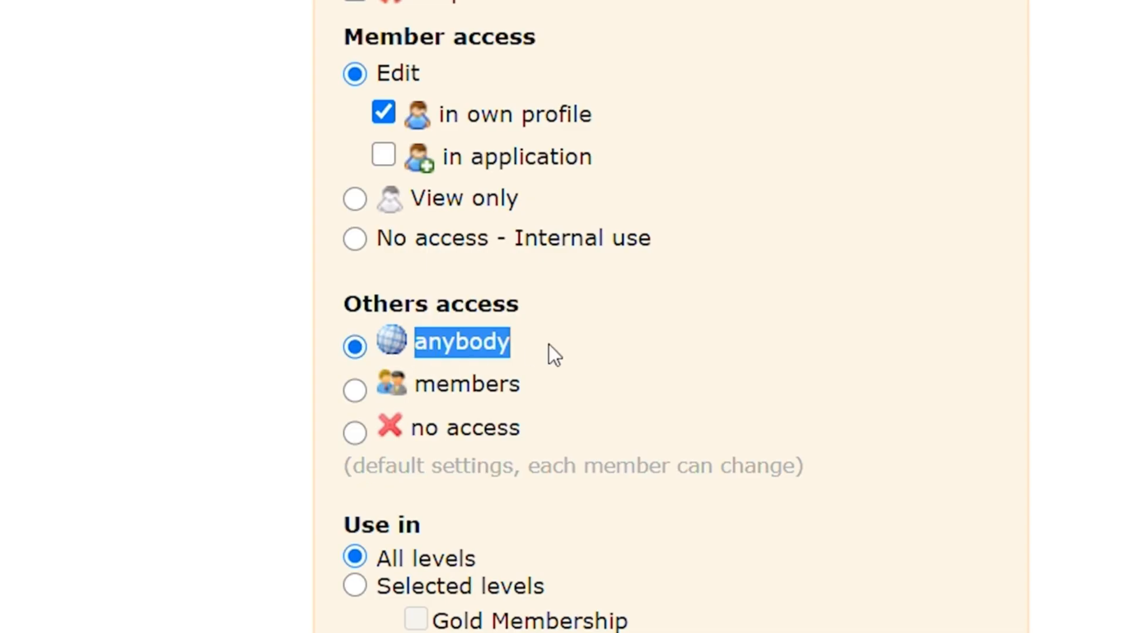
left_click(703, 375)
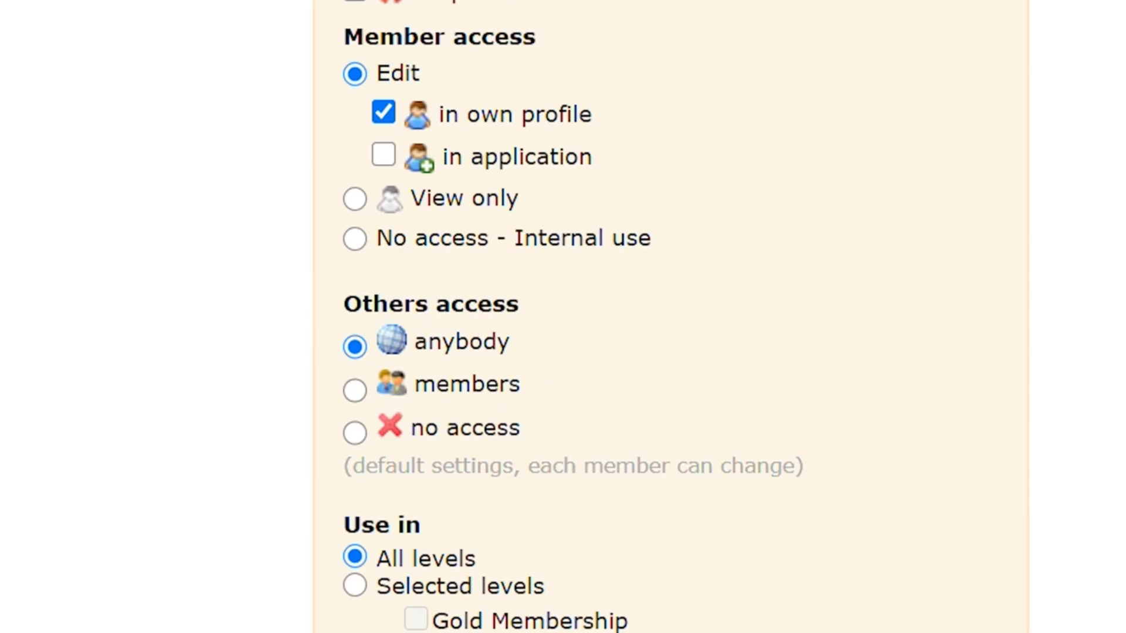
Limit Favorite Color to Selected levels with only Gold Membership ticked
scroll(669, 317, "down", 5)
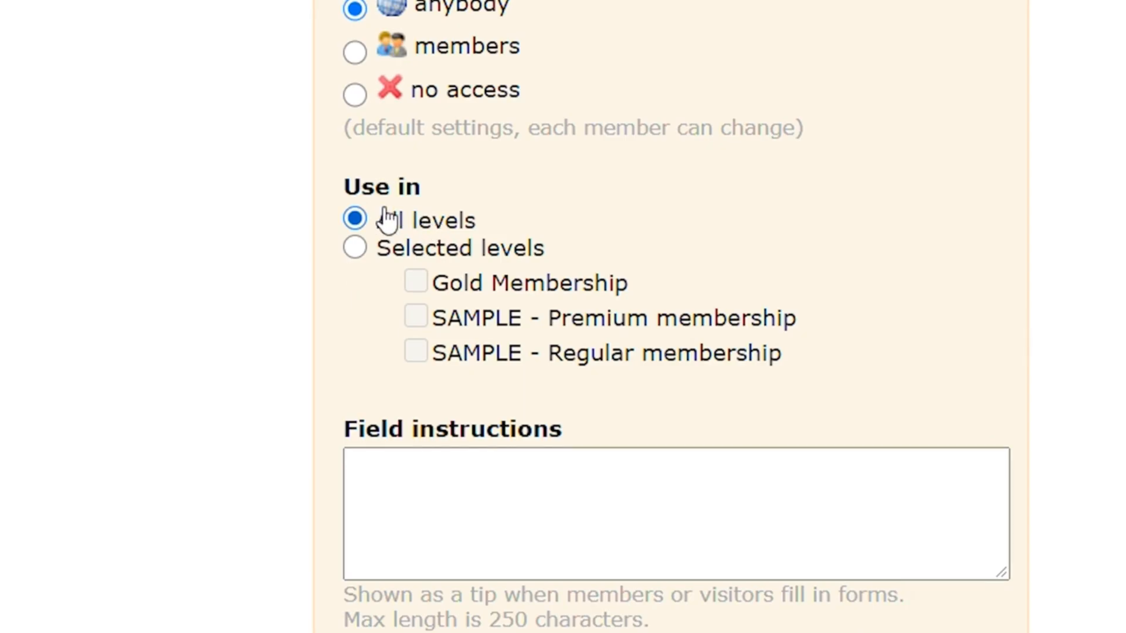
left_click(413, 261)
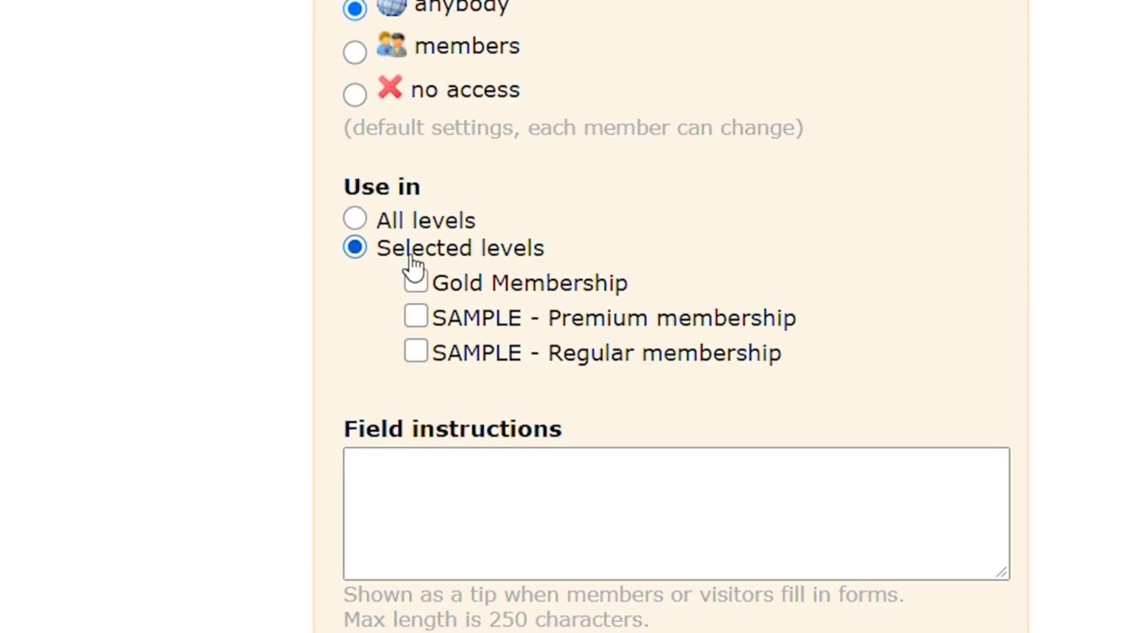
left_click(447, 288)
scroll(670, 316, "up", 4)
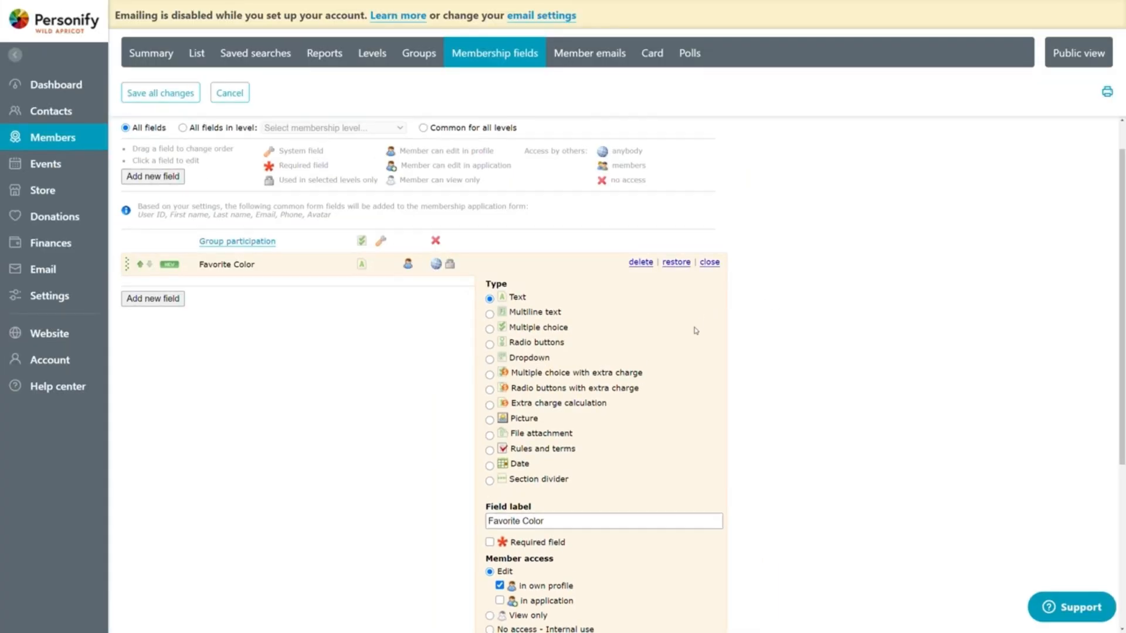
scroll(695, 331, "down", 1)
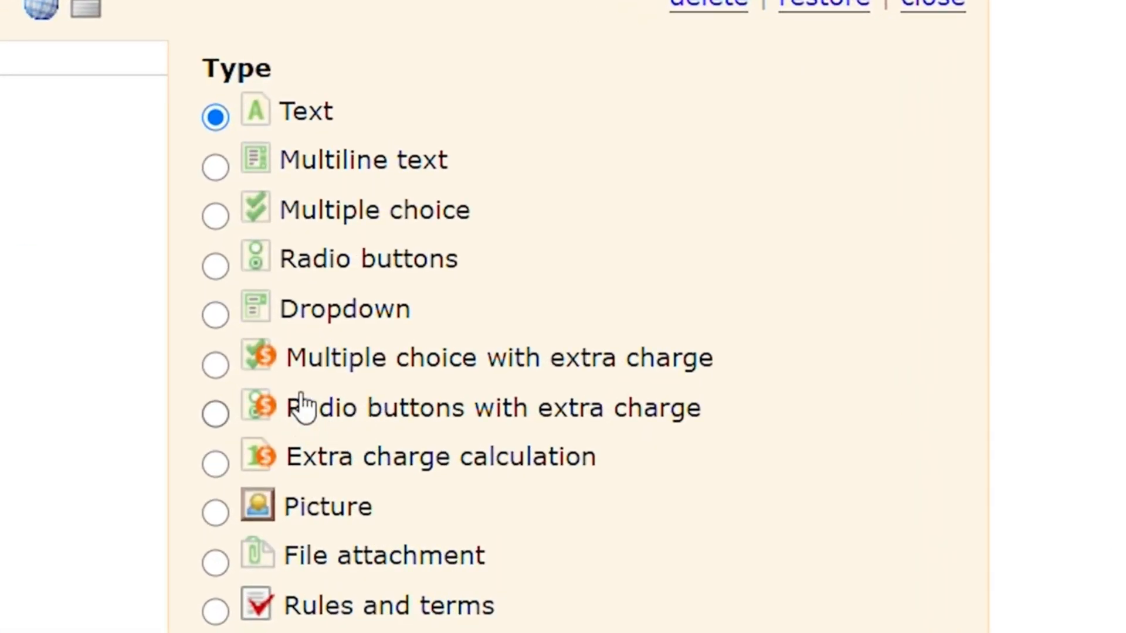
Make the field multiple choice with extra charge and label it 'Initiation Fee'
left_click(302, 367)
scroll(445, 396, "down", 5)
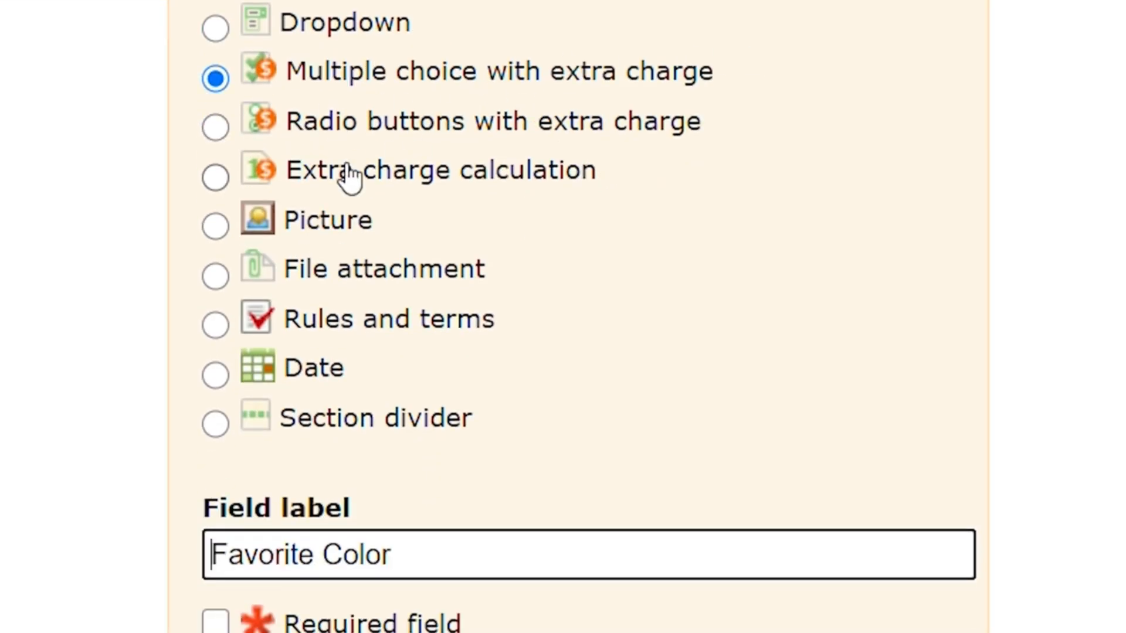
key("ctrl+a")
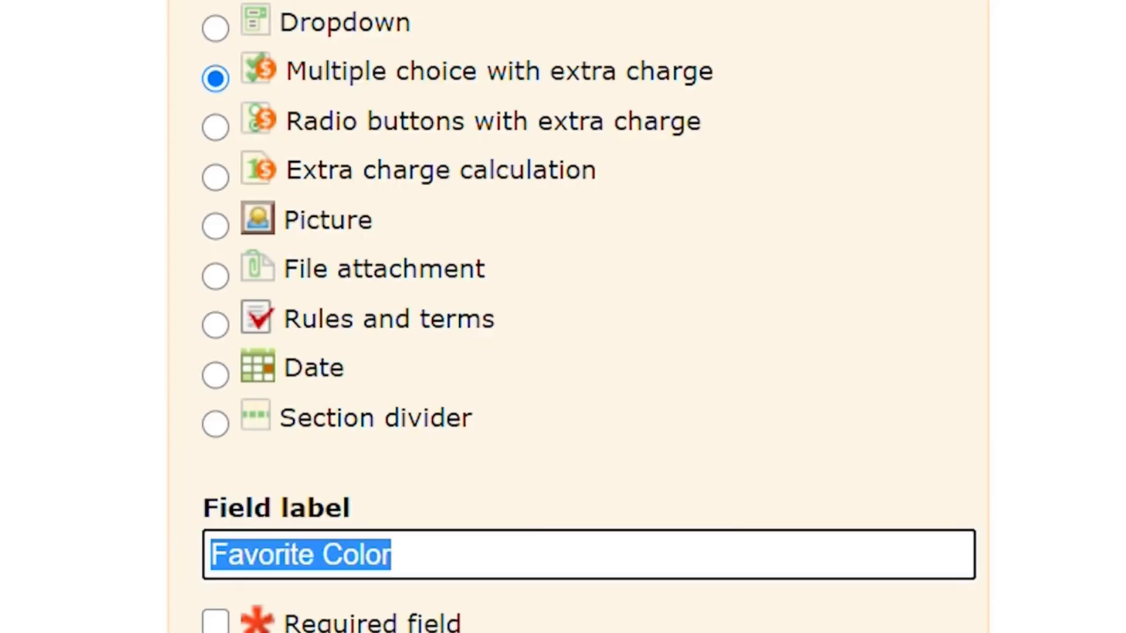
type("Application Fee")
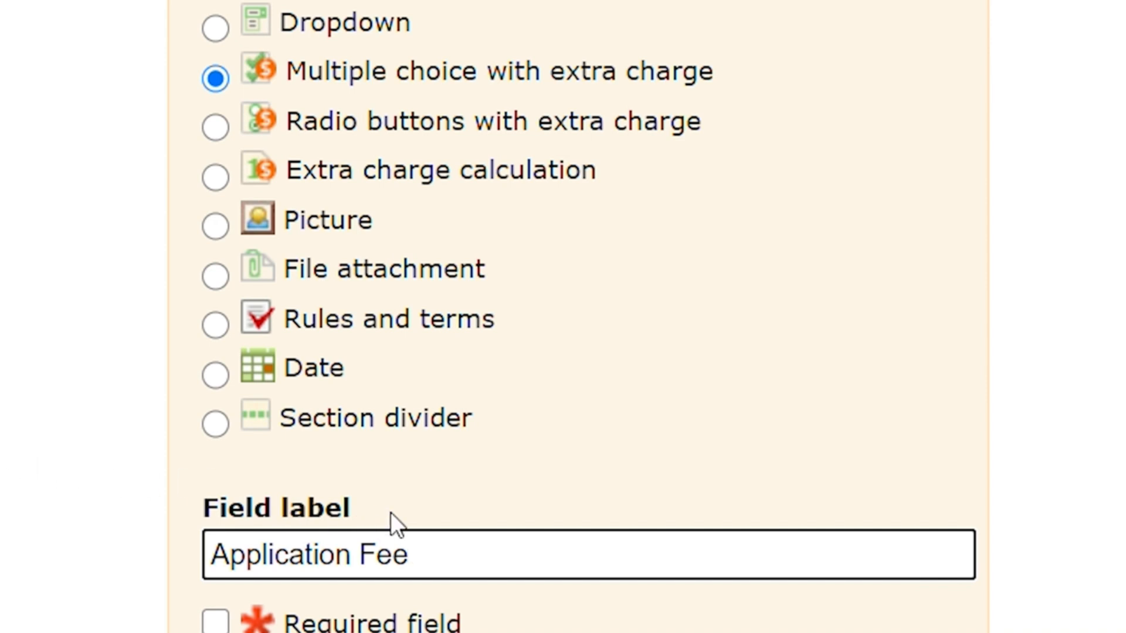
double_click(360, 554)
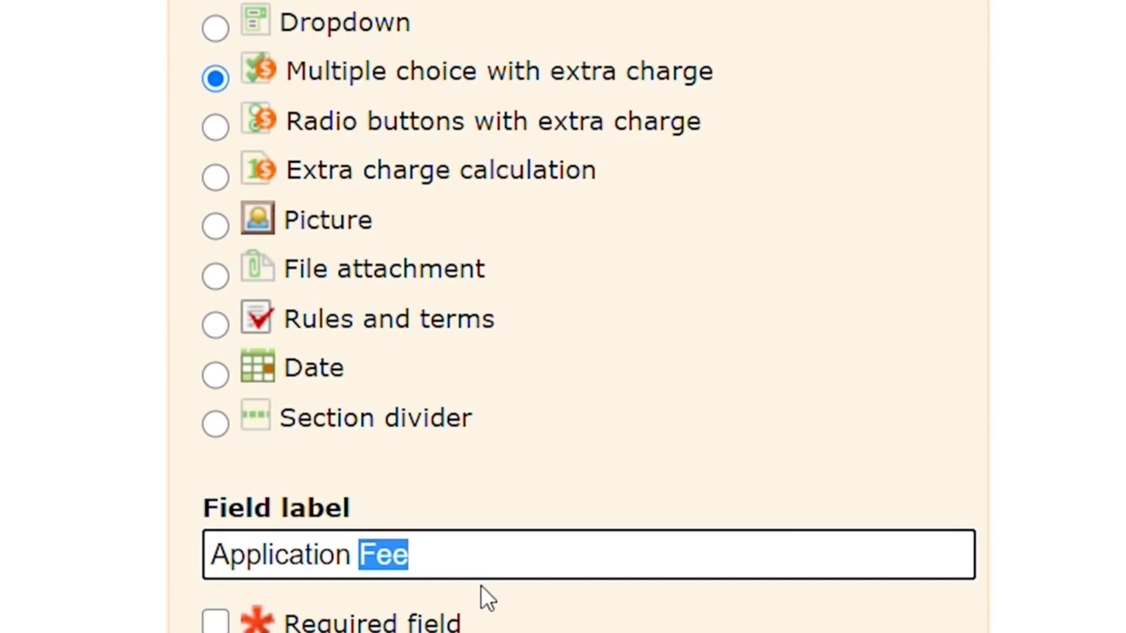
key("Right")
key("ctrl+a")
key("BackSpace")
type("Initiation Fee")
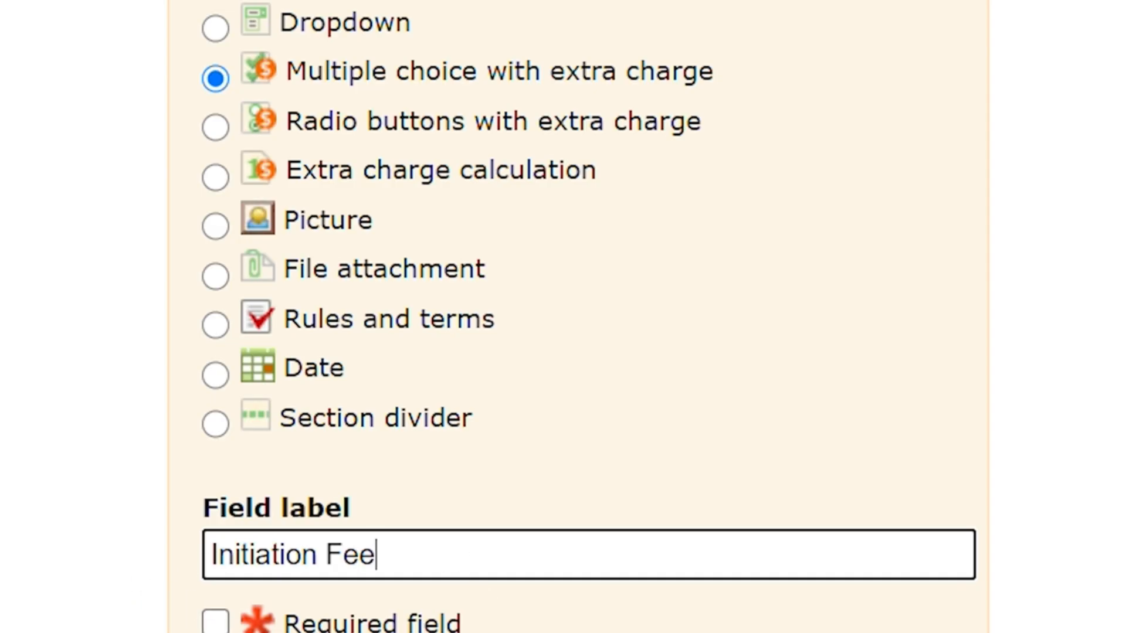
Mark Initiation Fee as a required field and set its item price to $50
left_click(216, 622)
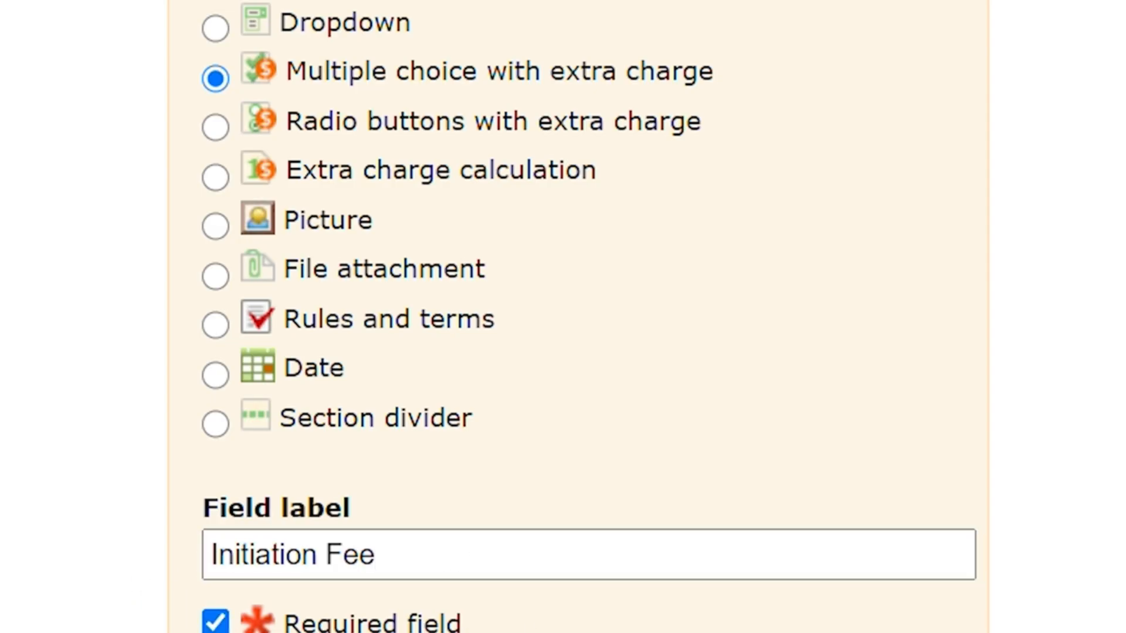
scroll(680, 505, "down", 5)
left_click(606, 440)
type("50")
left_click(804, 472)
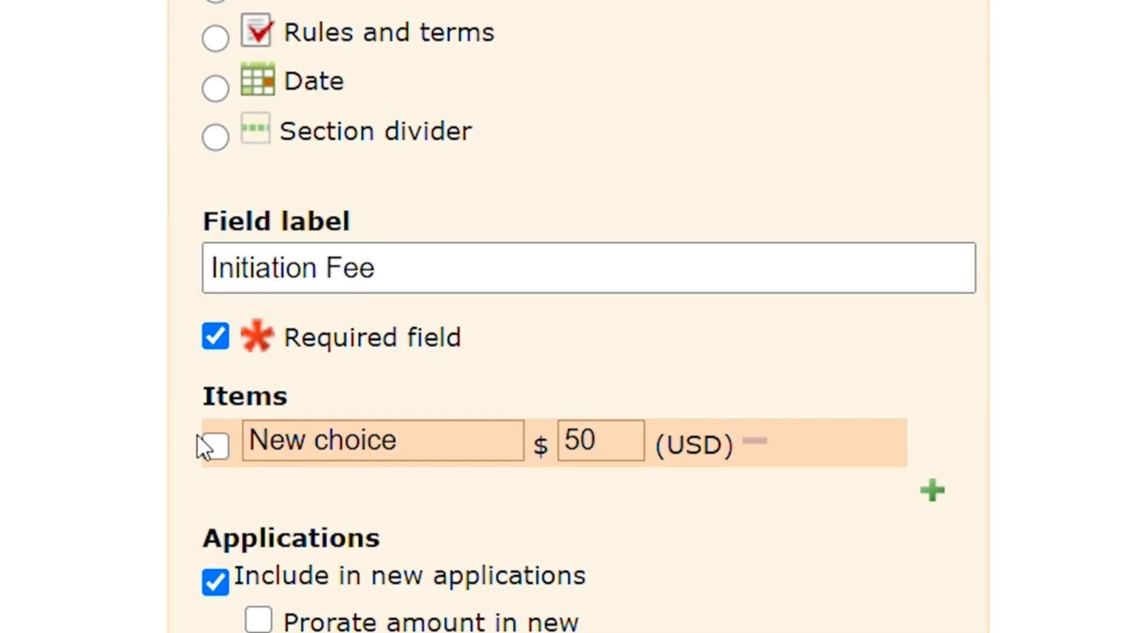
Enable the fee item and rename it from 'New choice' to 'First Time Fee'
left_click(217, 448)
left_click(351, 458)
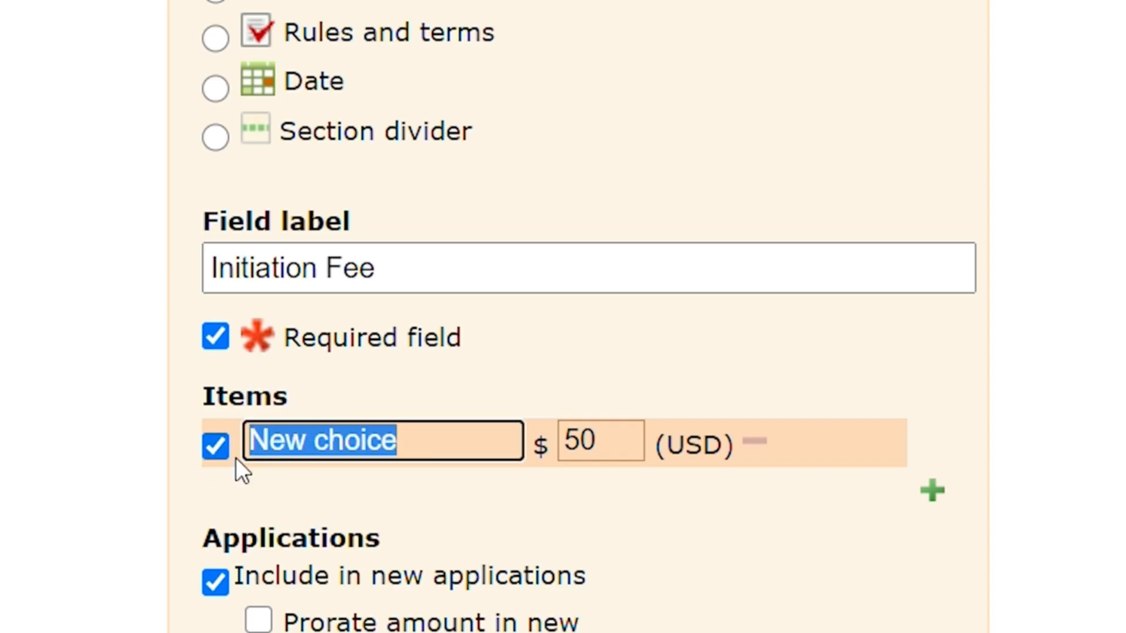
type("First Time Fee")
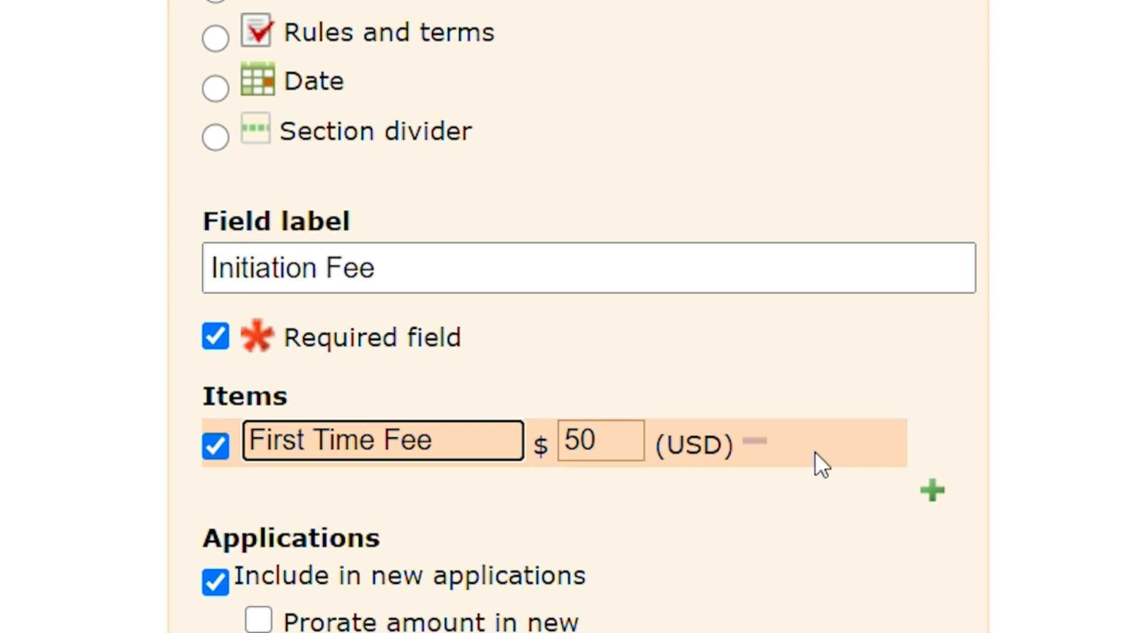
scroll(804, 447, "down", 5)
left_click(42, 272)
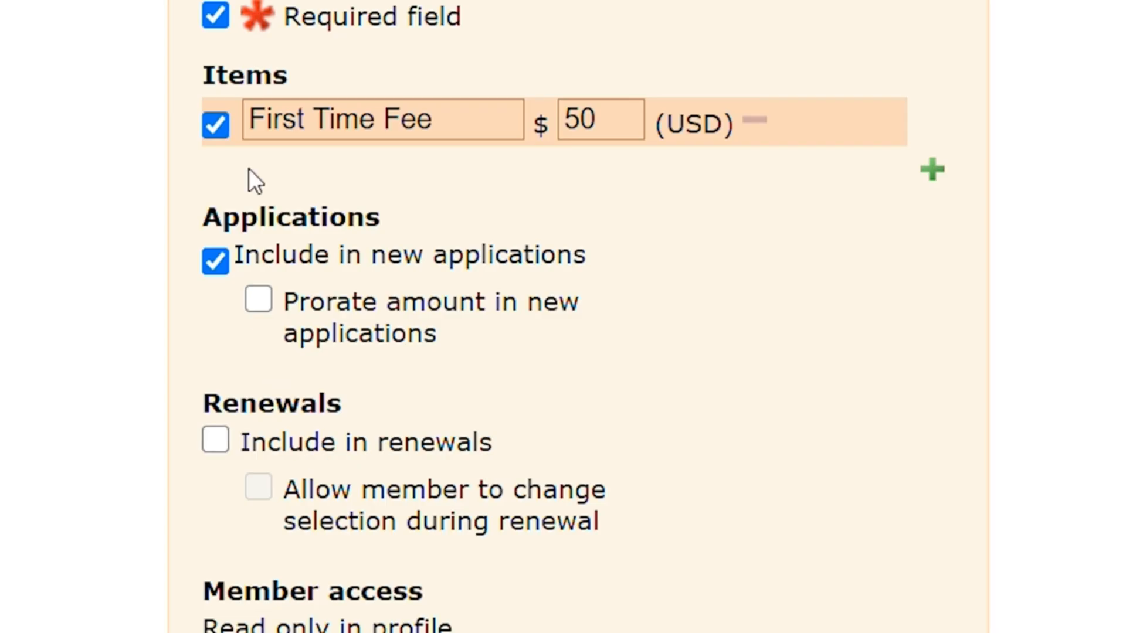
Exclude the fee from renewals and restrict the field to Gold Membership only
left_click(297, 444)
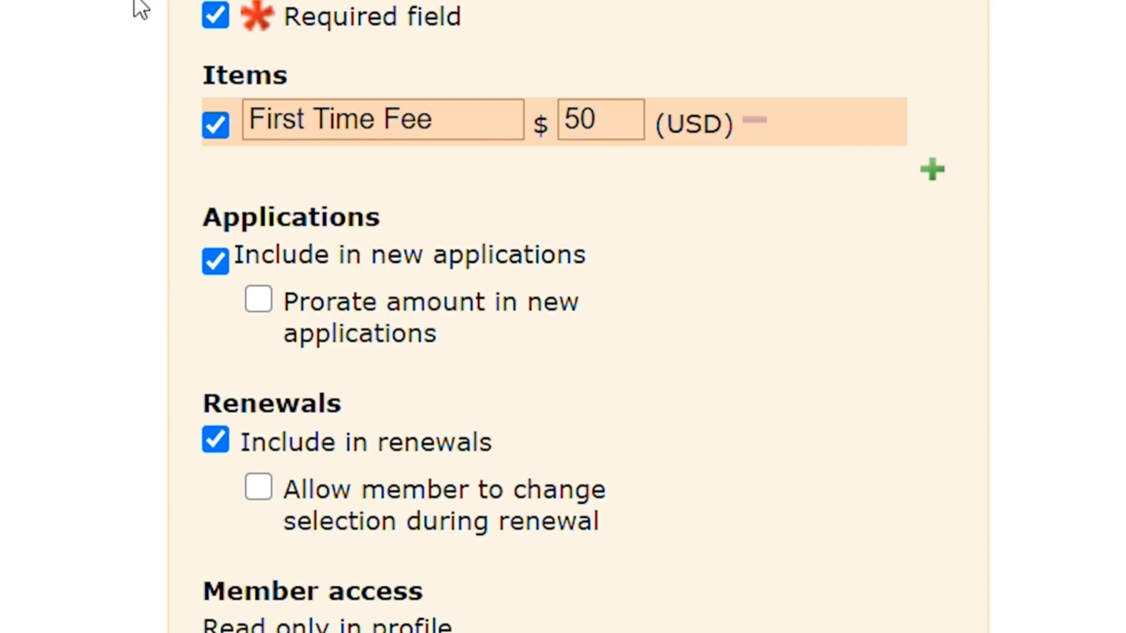
left_click(265, 457)
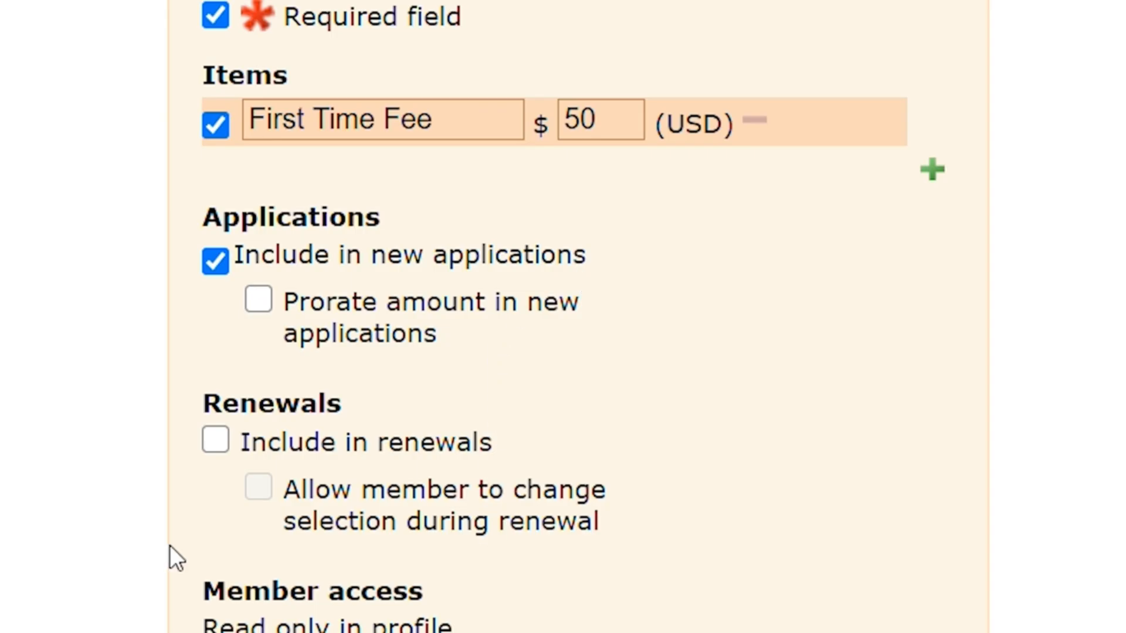
scroll(339, 553, "down", 5)
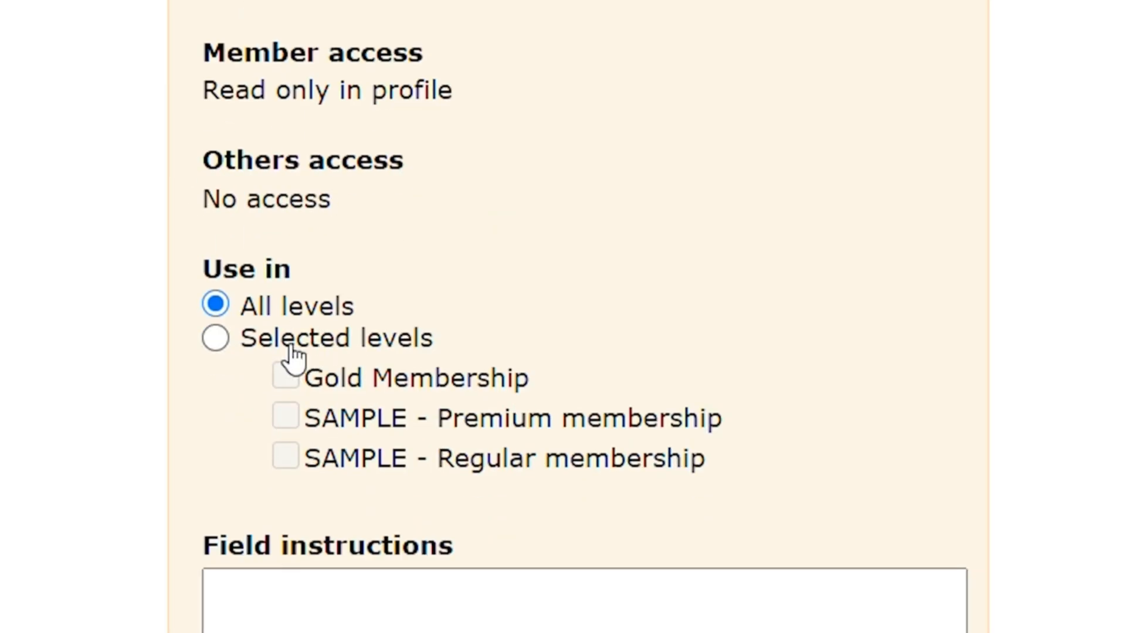
left_click(292, 349)
left_click(367, 382)
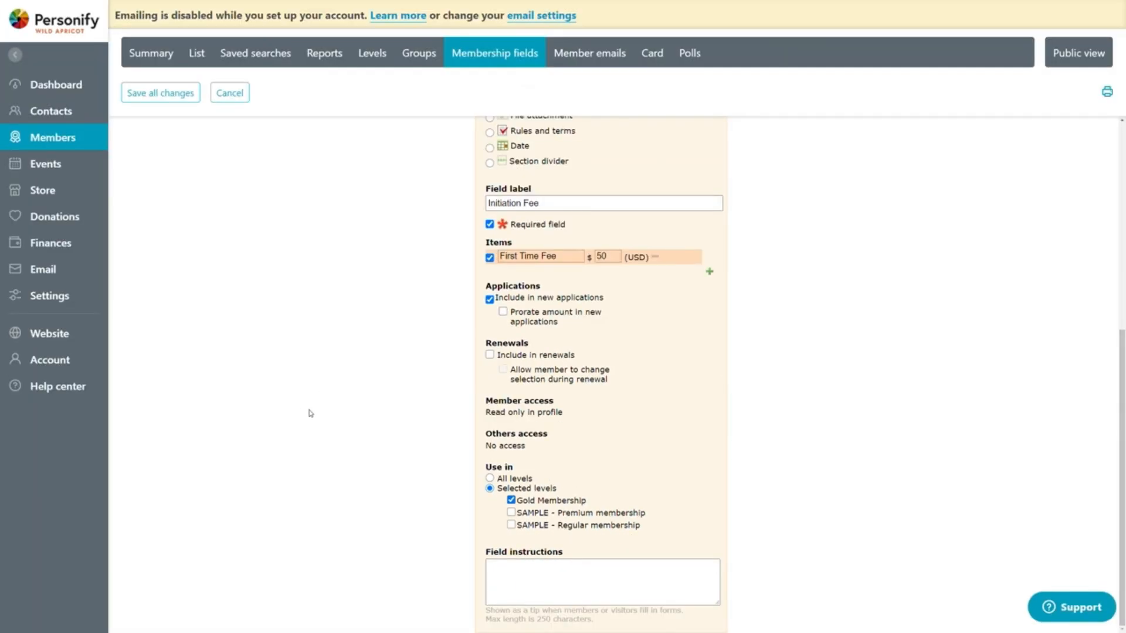
scroll(310, 413, "up", 4)
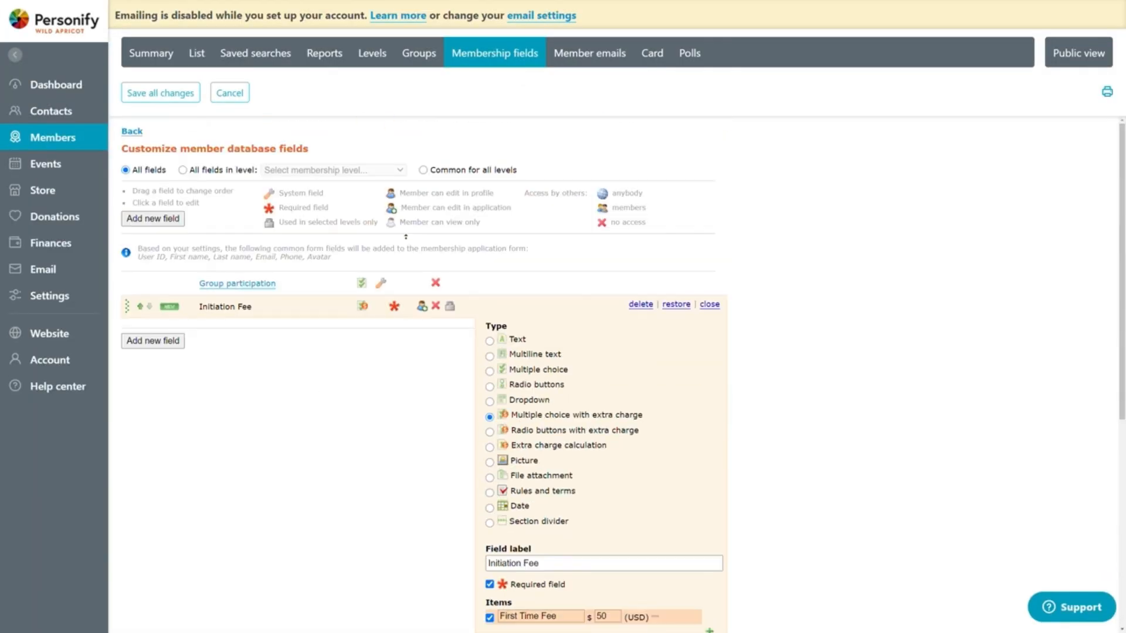
Add two new fields, dismissing the duplicate-label alerts, and rename one 'New fieldg'
left_click(157, 342)
left_click(155, 364)
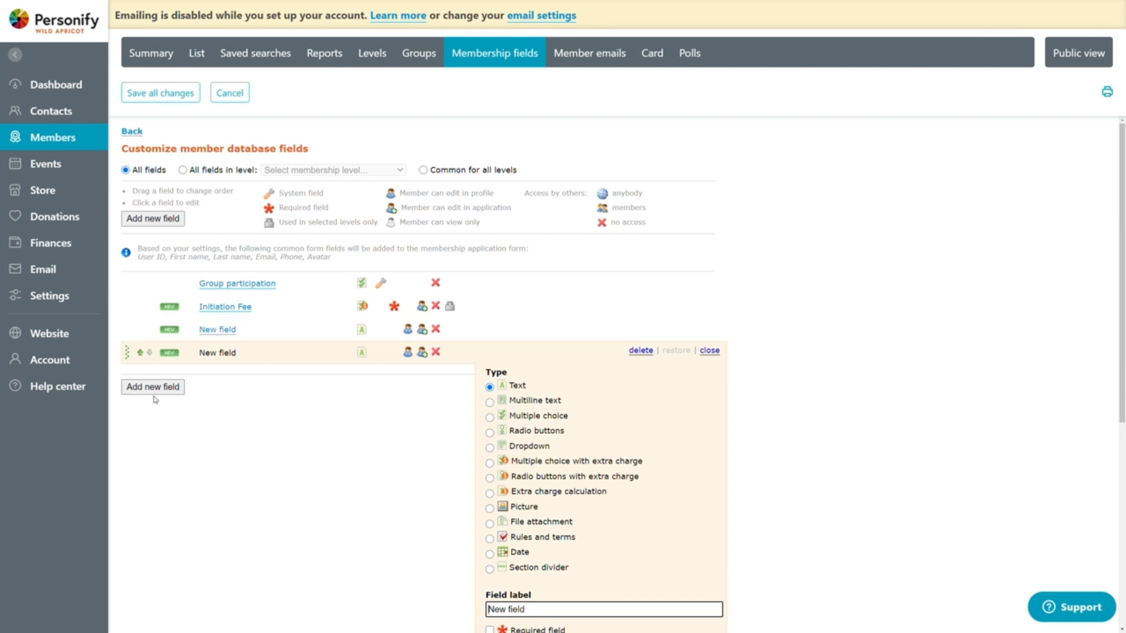
left_click(643, 51)
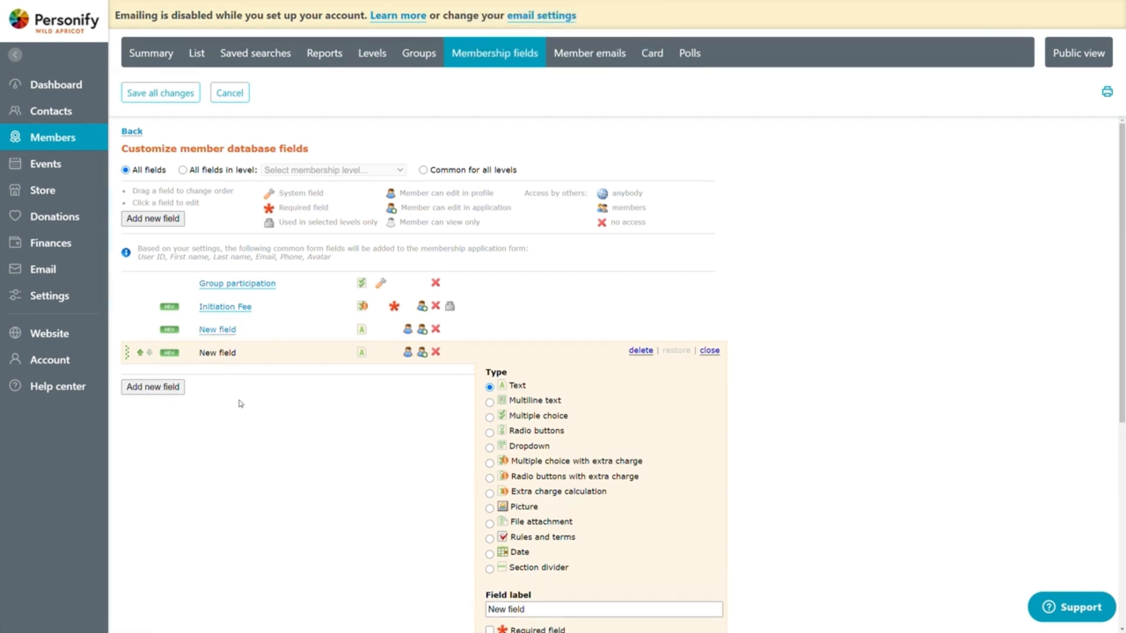
left_click(281, 307)
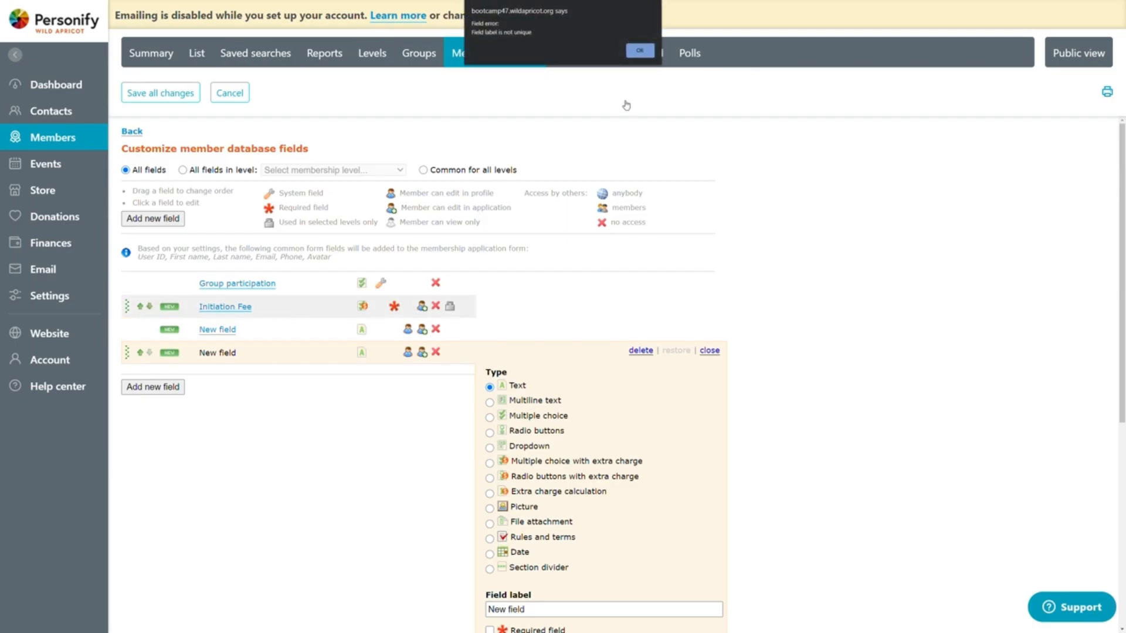
left_click(639, 51)
left_click(536, 607)
type("g")
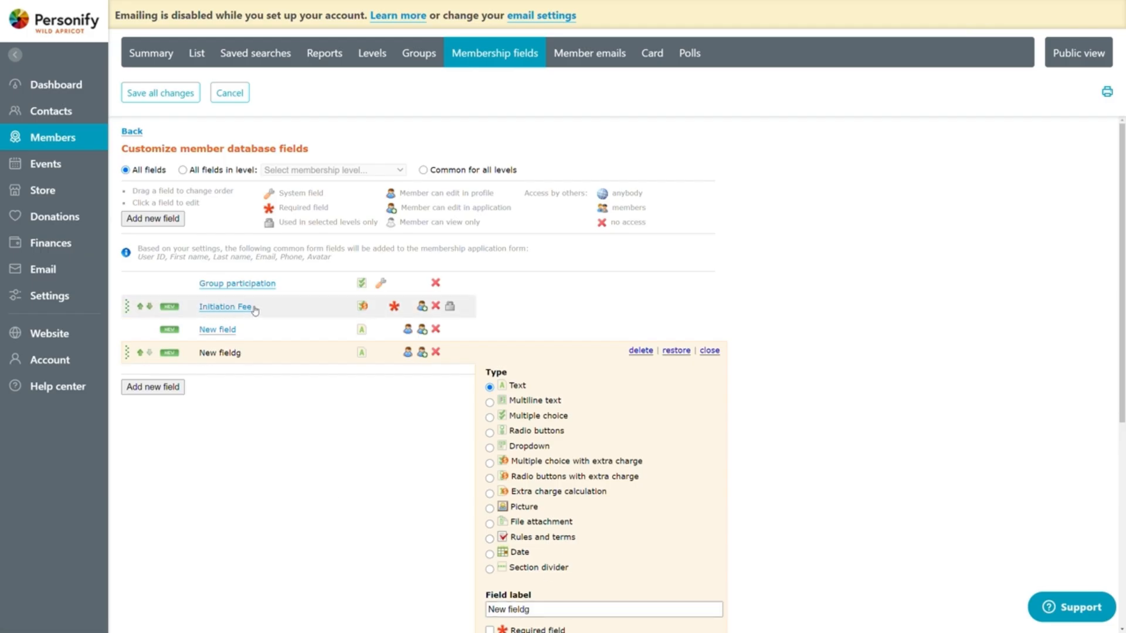
Review the Initiation Fee field settings, then save all membership field changes
left_click(253, 306)
scroll(680, 328, "down", 3)
scroll(604, 217, "down", 1)
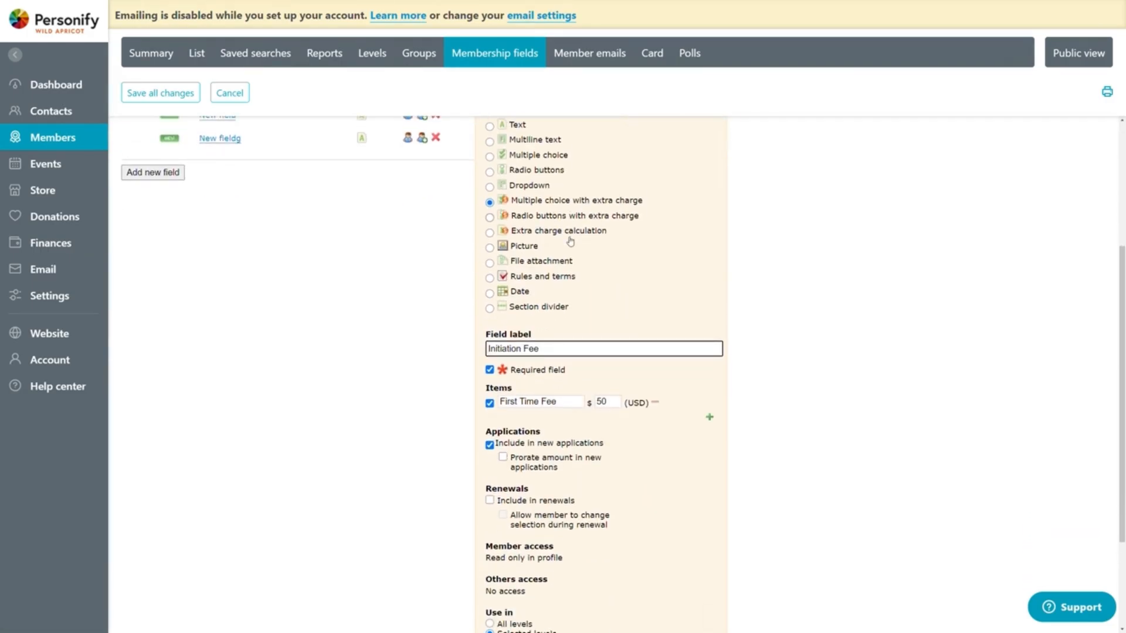
scroll(540, 457, "down", 2)
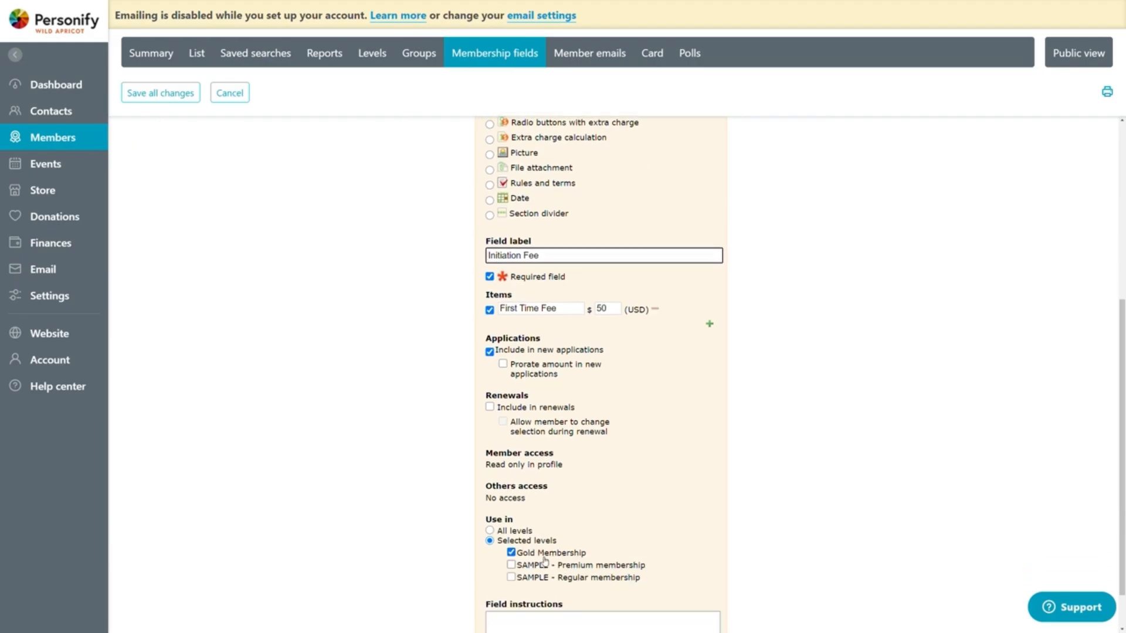
scroll(525, 502, "up", 2)
scroll(554, 505, "down", 2)
scroll(342, 378, "up", 3)
scroll(342, 379, "up", 2)
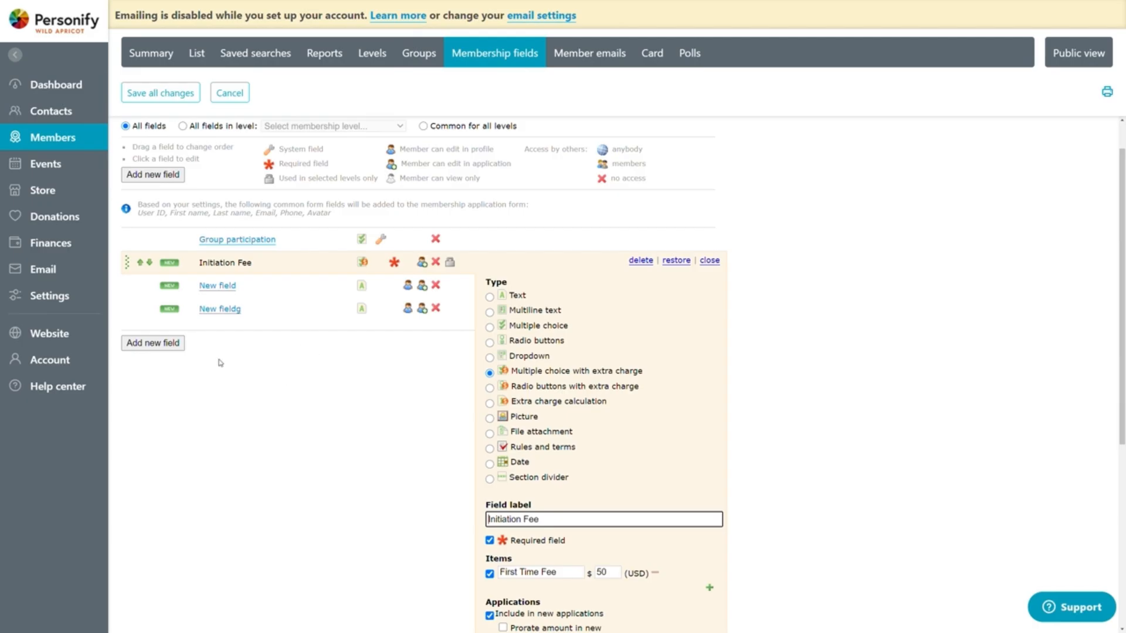
left_click(175, 95)
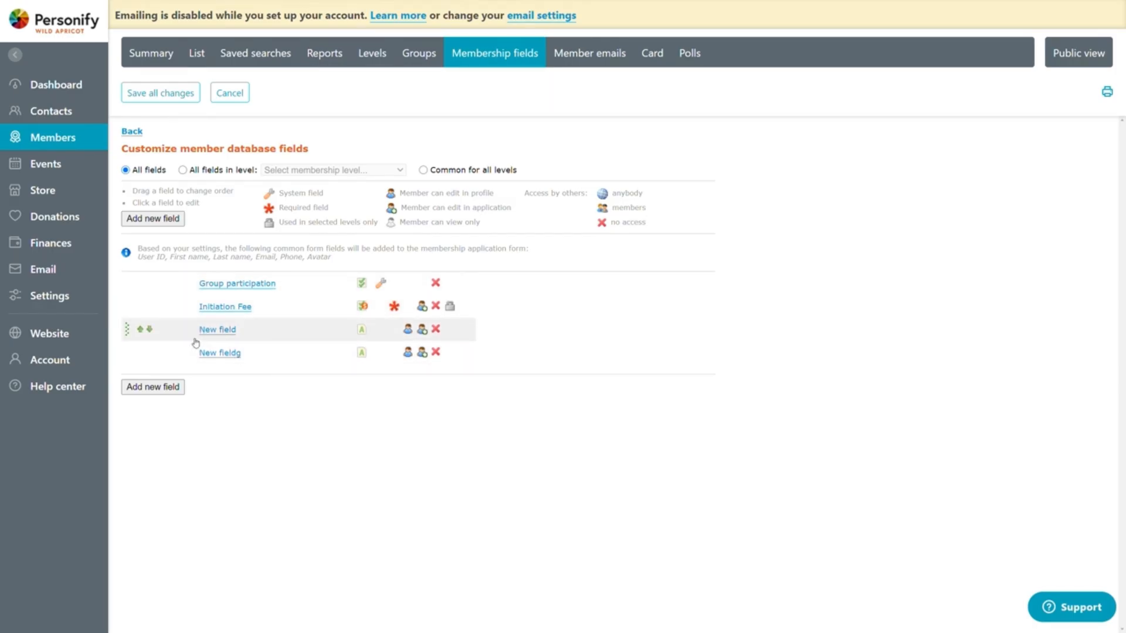
Delete the New fieldg and New field placeholders and save the membership fields
left_click(282, 350)
left_click(641, 350)
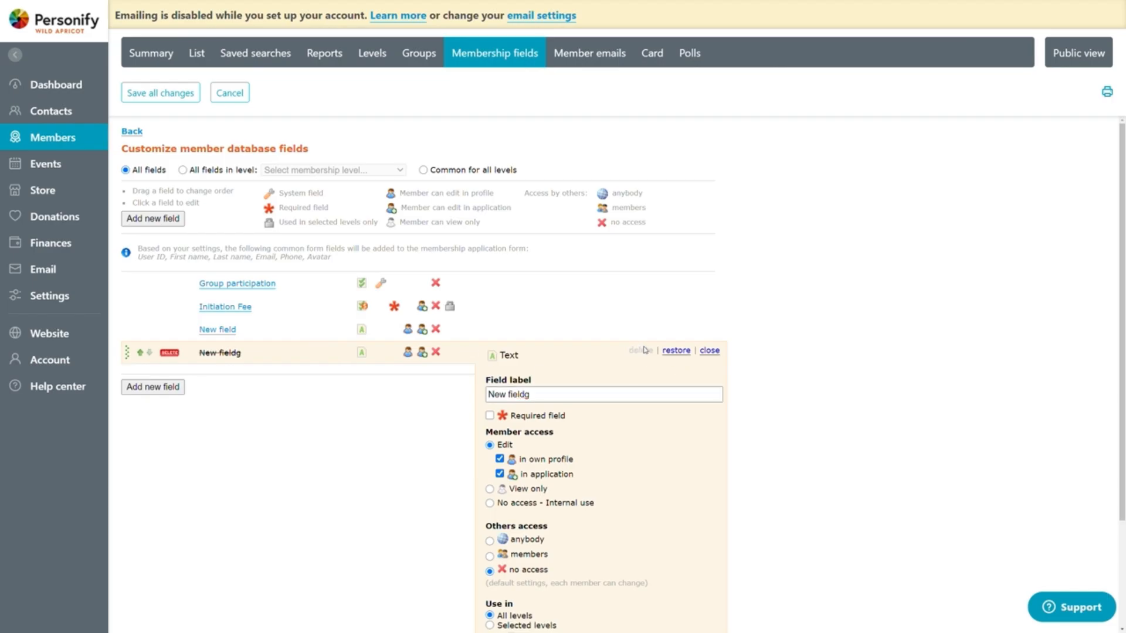
left_click(279, 332)
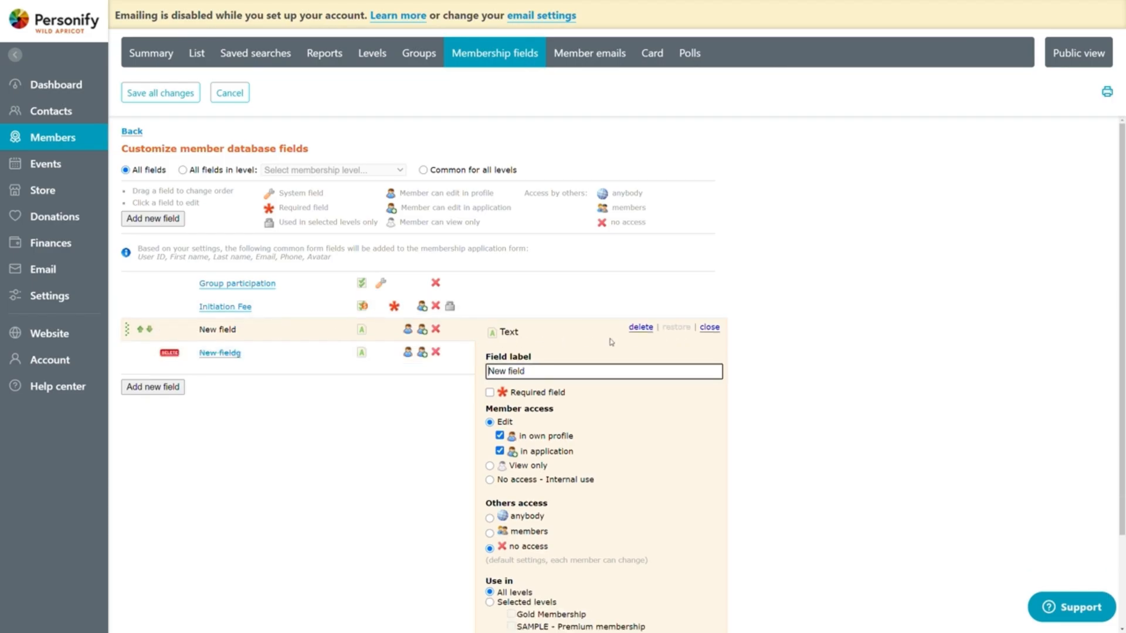
left_click(641, 331)
mouse_move(53, 111)
left_click(160, 92)
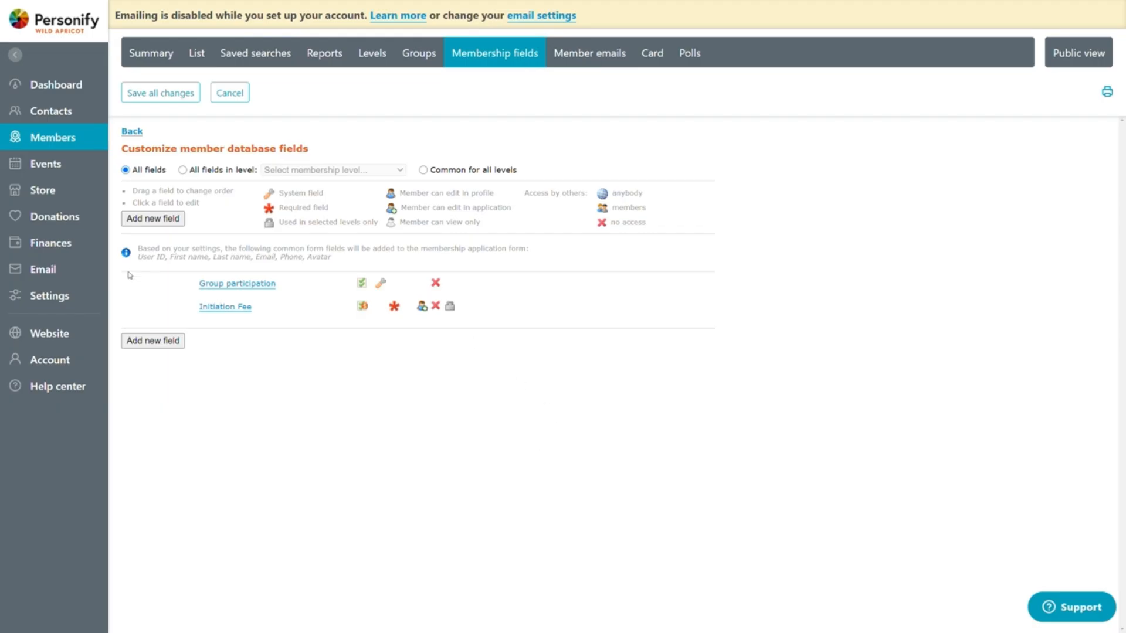
Go to Settings and open the Members Privacy page
left_click(22, 307)
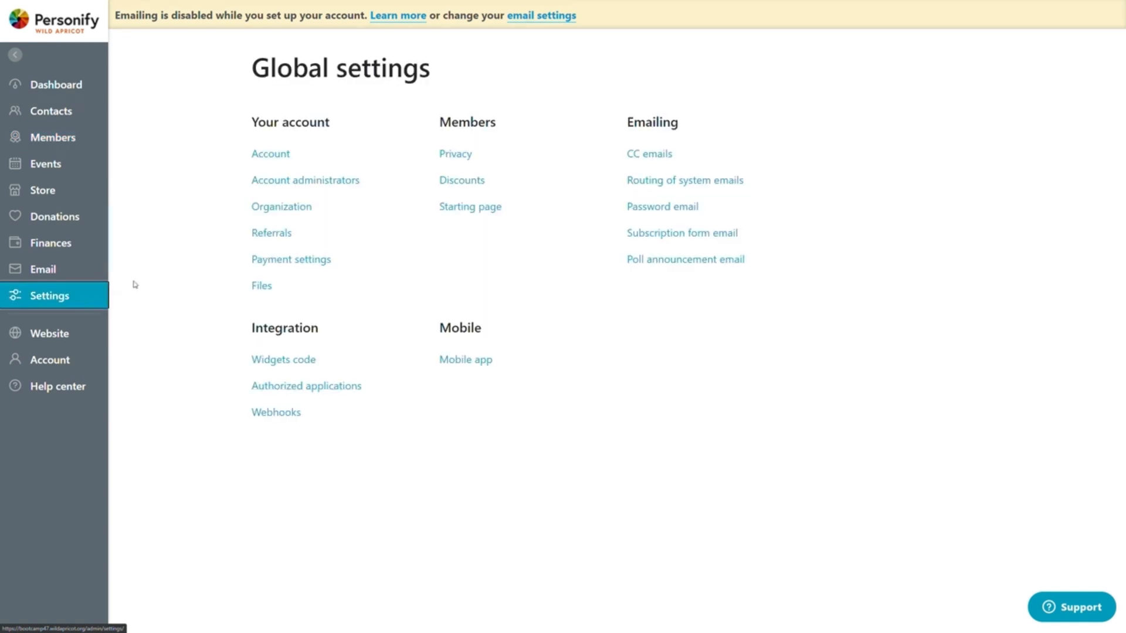
left_click(458, 159)
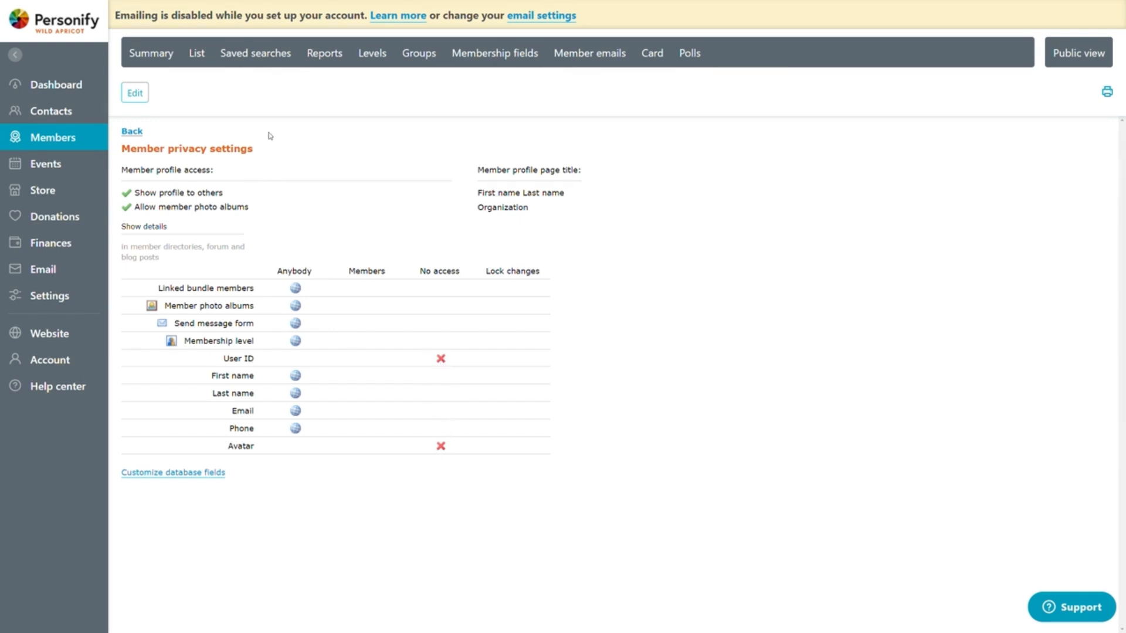
Set Email visibility to Members, lock it against member changes, and save
left_click(136, 94)
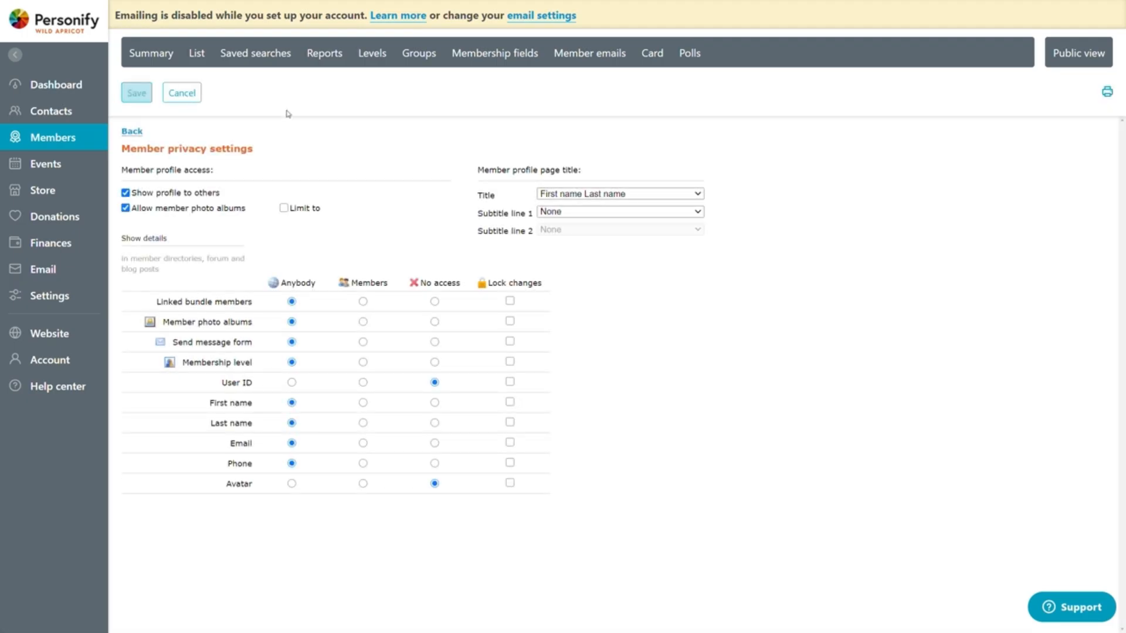
double_click(240, 445)
left_click(257, 447)
double_click(297, 285)
left_click(303, 256)
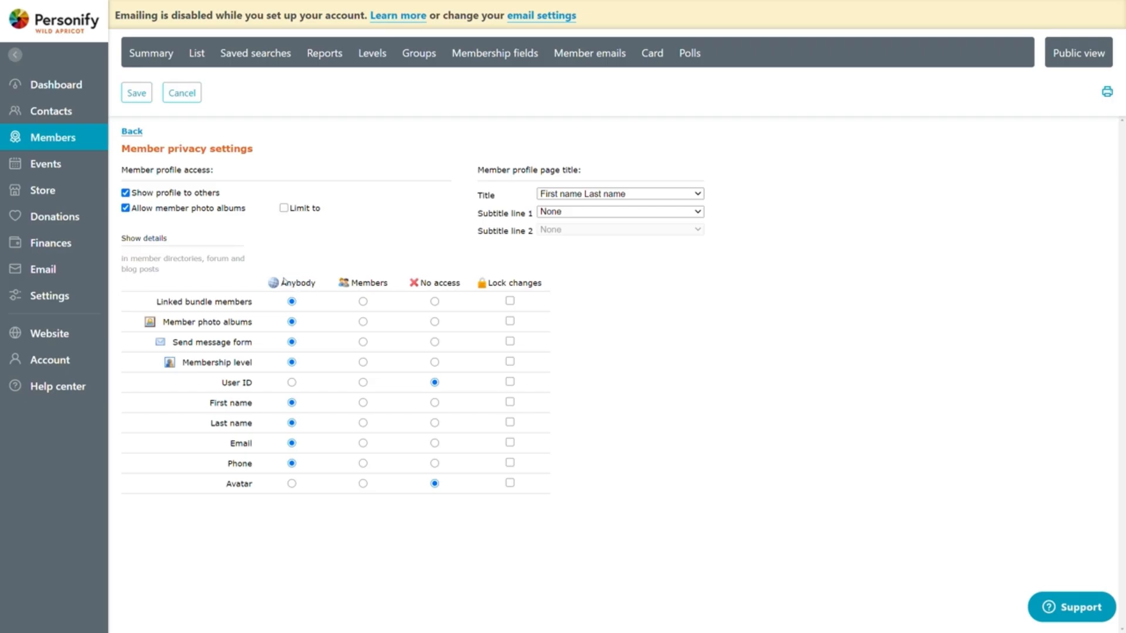
left_click(364, 443)
left_click(510, 443)
left_click(142, 97)
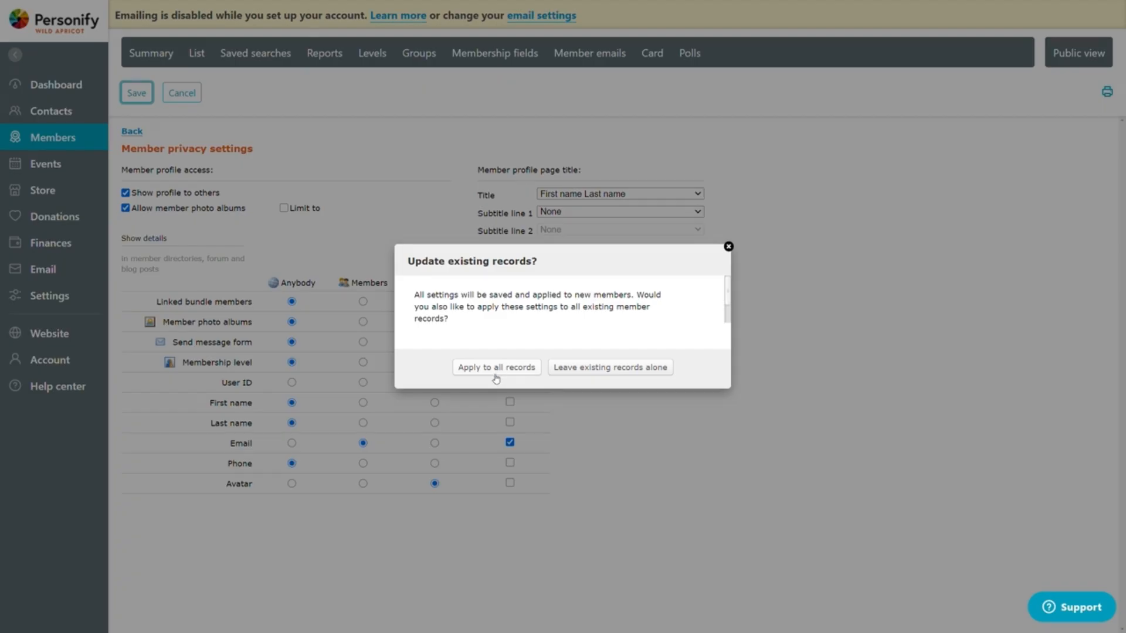
Reapply the privacy settings to all existing records, confirming with 'REAPPLY'
left_click(493, 375)
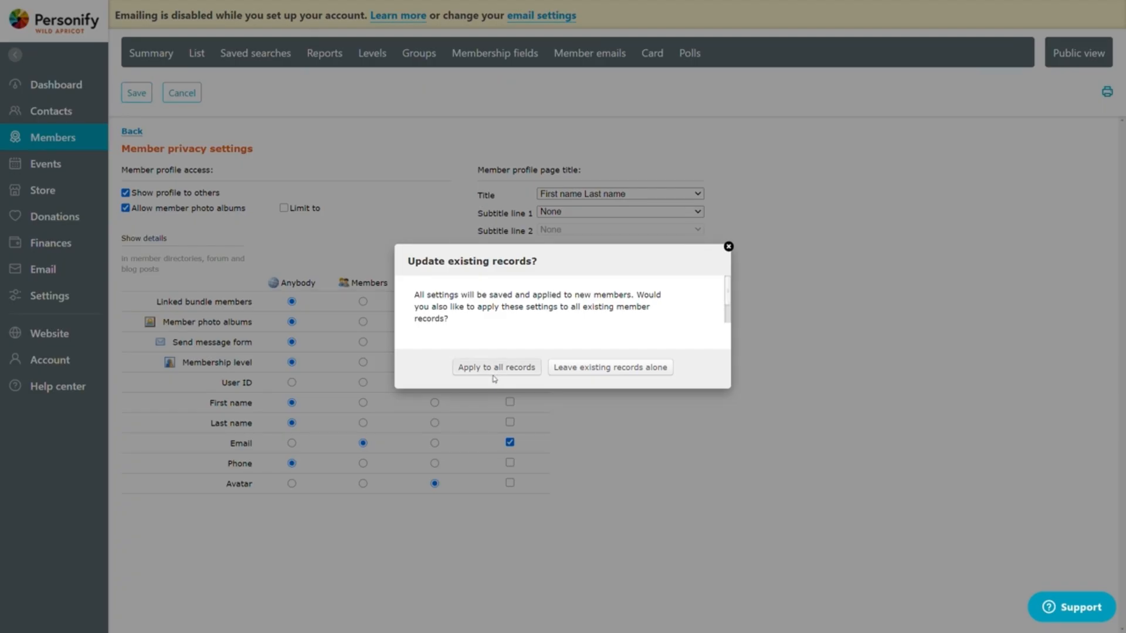
left_click(514, 322)
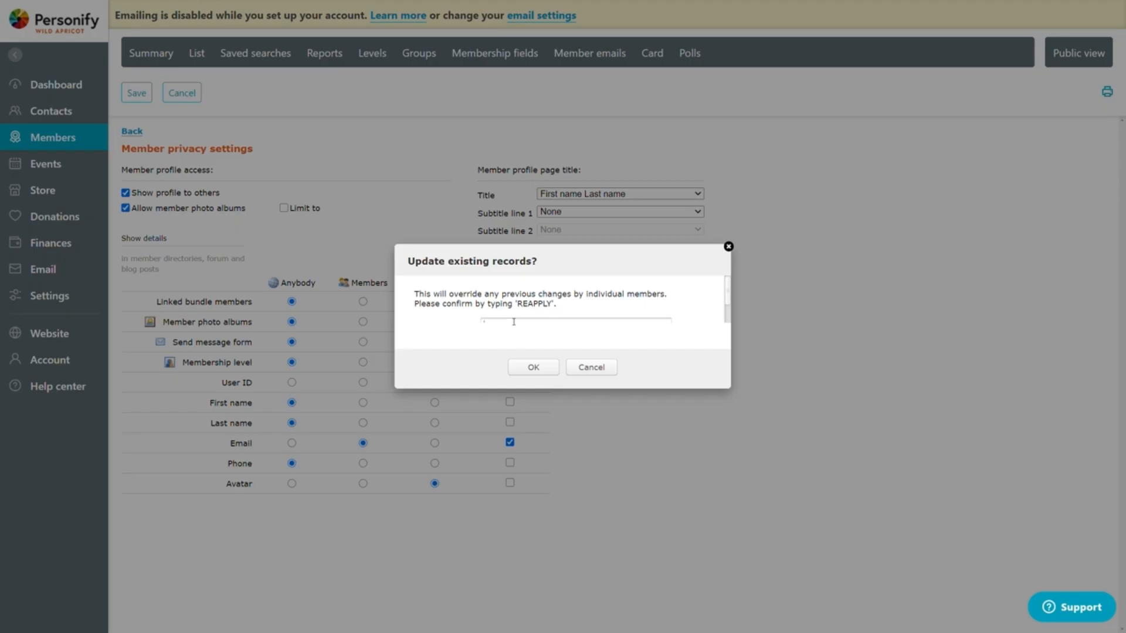
scroll(724, 304, "down", 1)
type("REAPPLY")
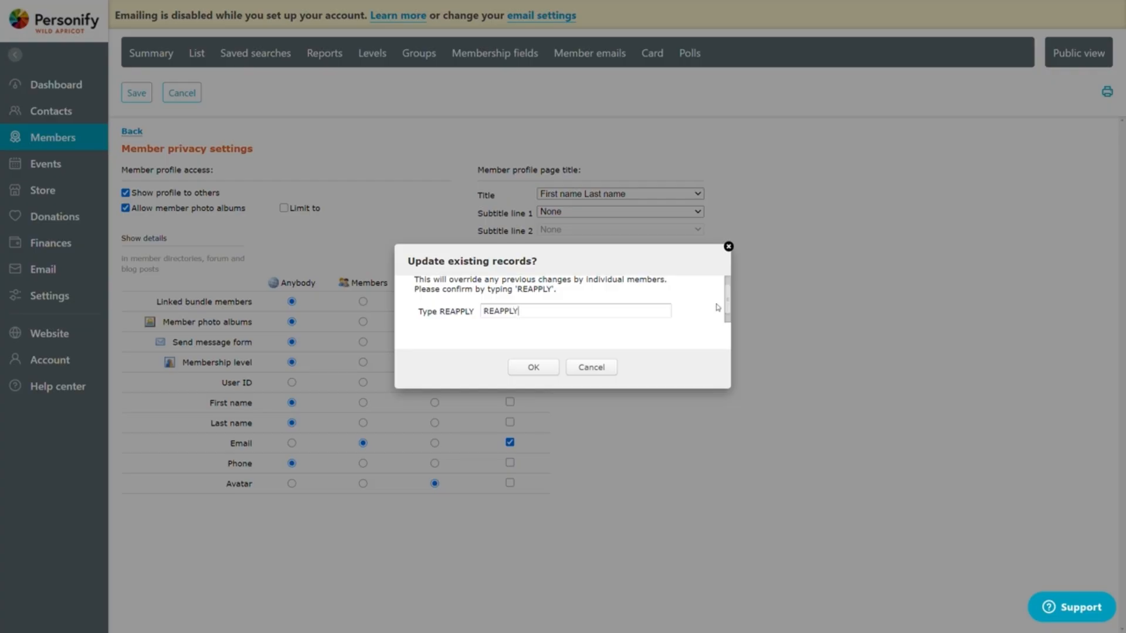
left_click(532, 367)
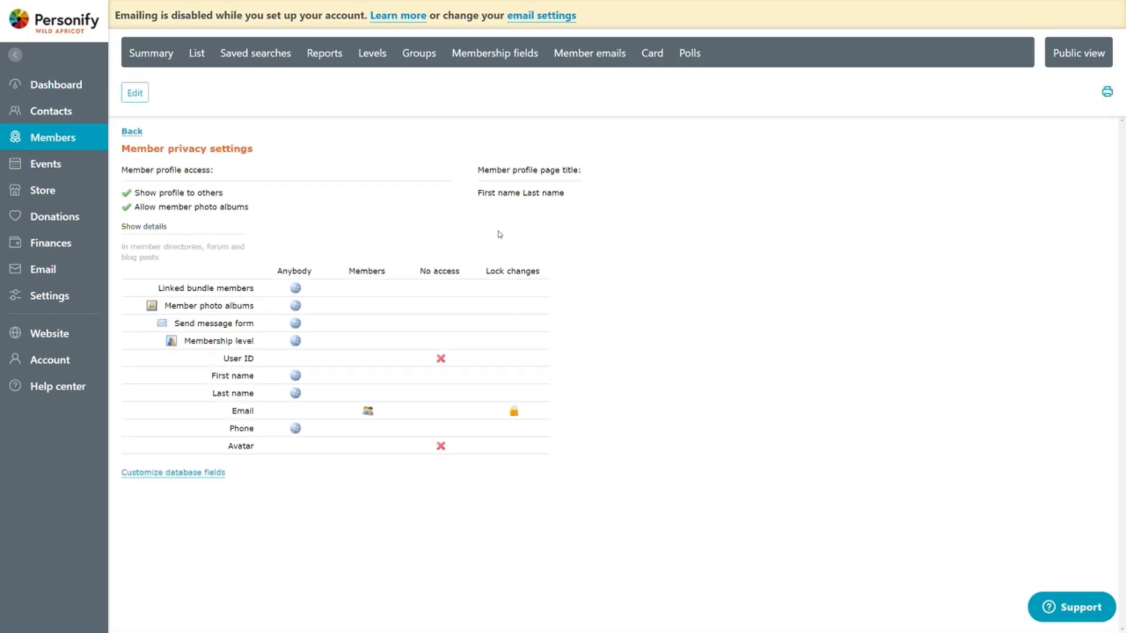
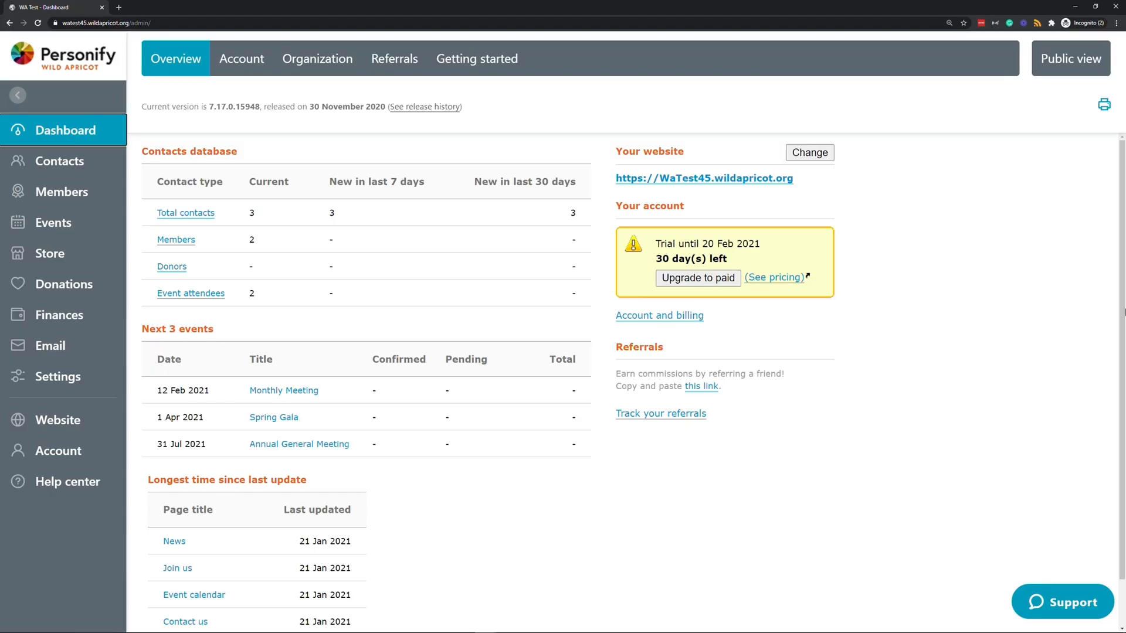
Reveal the Event list and Event emails options under Events in the dashboard sidebar
mouse_move(87, 225)
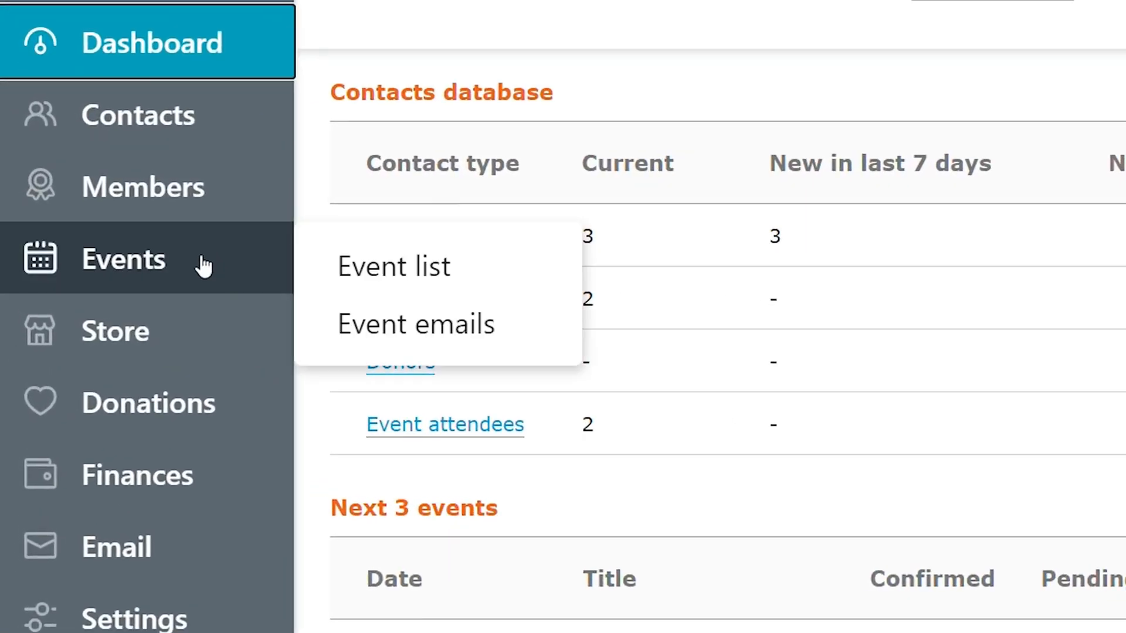
From the Event list, create a new event of the Advanced type
left_click(436, 268)
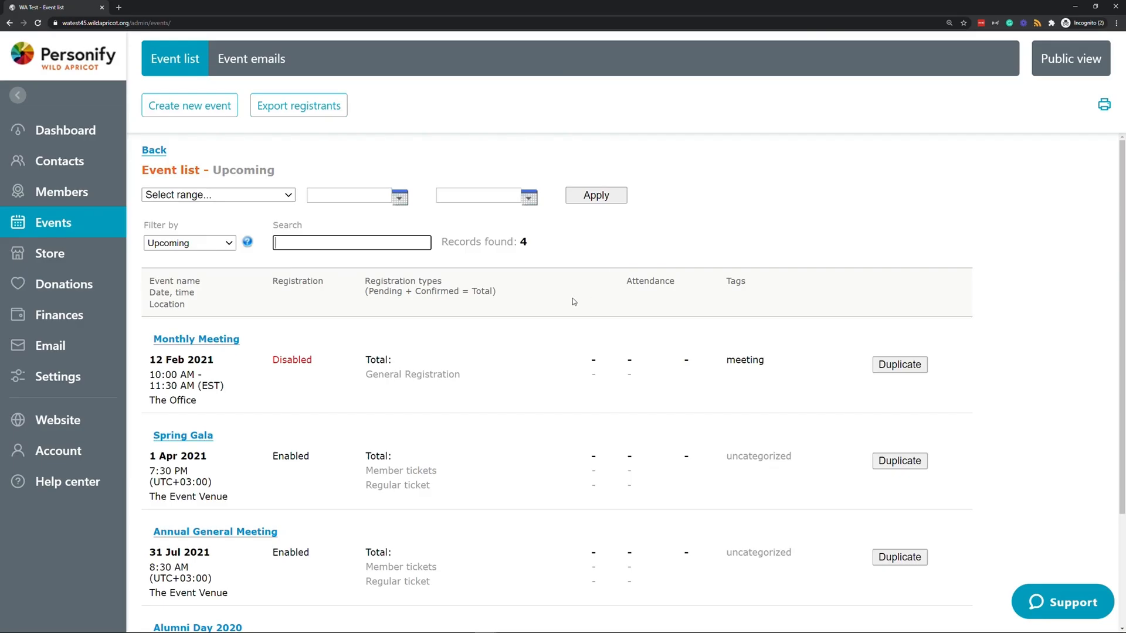
left_click(193, 109)
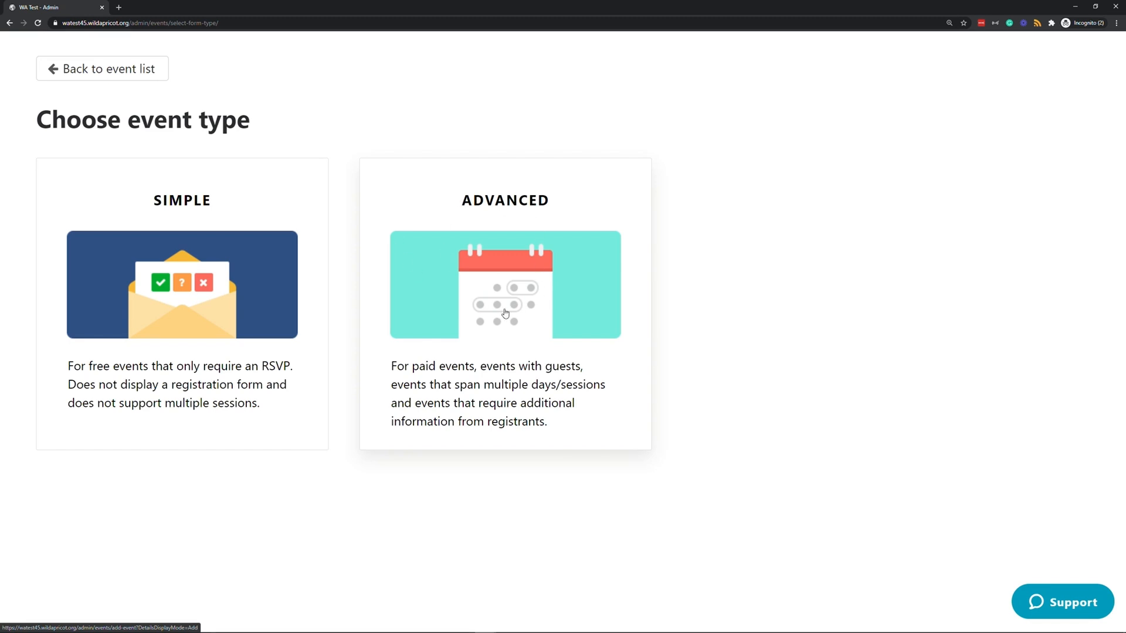
left_click(554, 299)
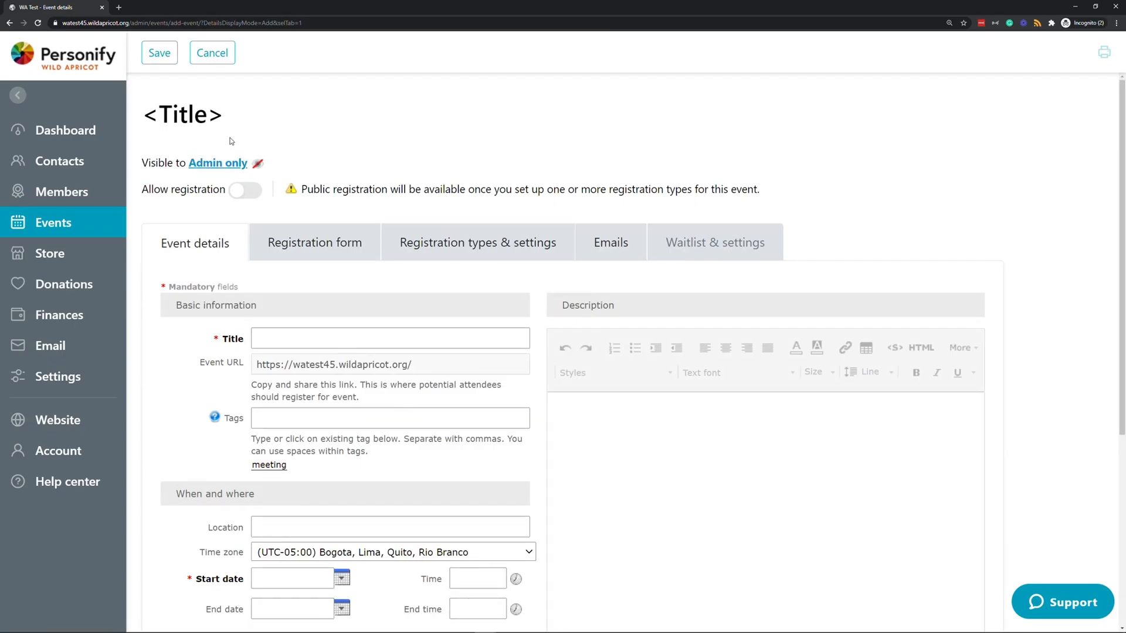
left_click(271, 345)
Title the event 'Important Meeting' and tag it important and meeting
scroll(441, 348, "down", 1)
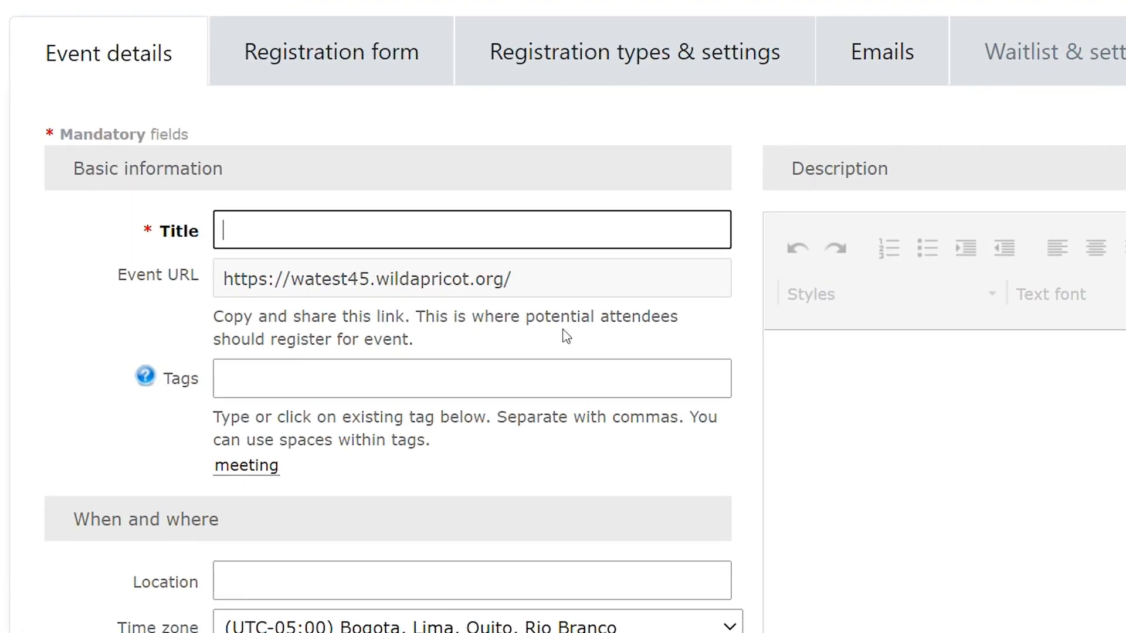
type("Important Mee")
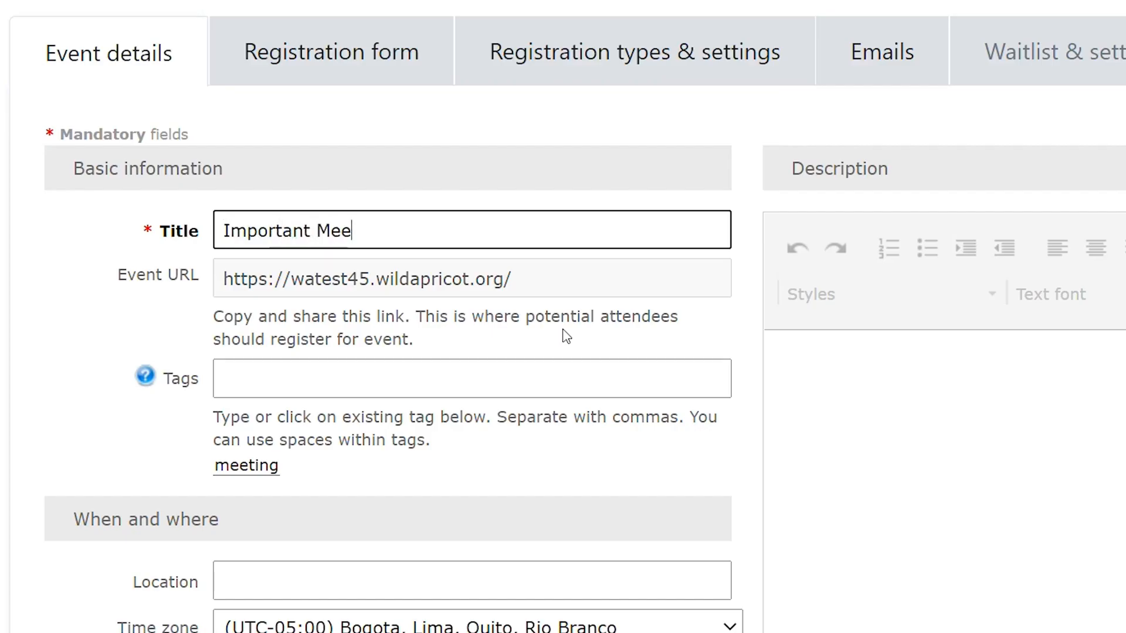
type("ting")
left_click(522, 376)
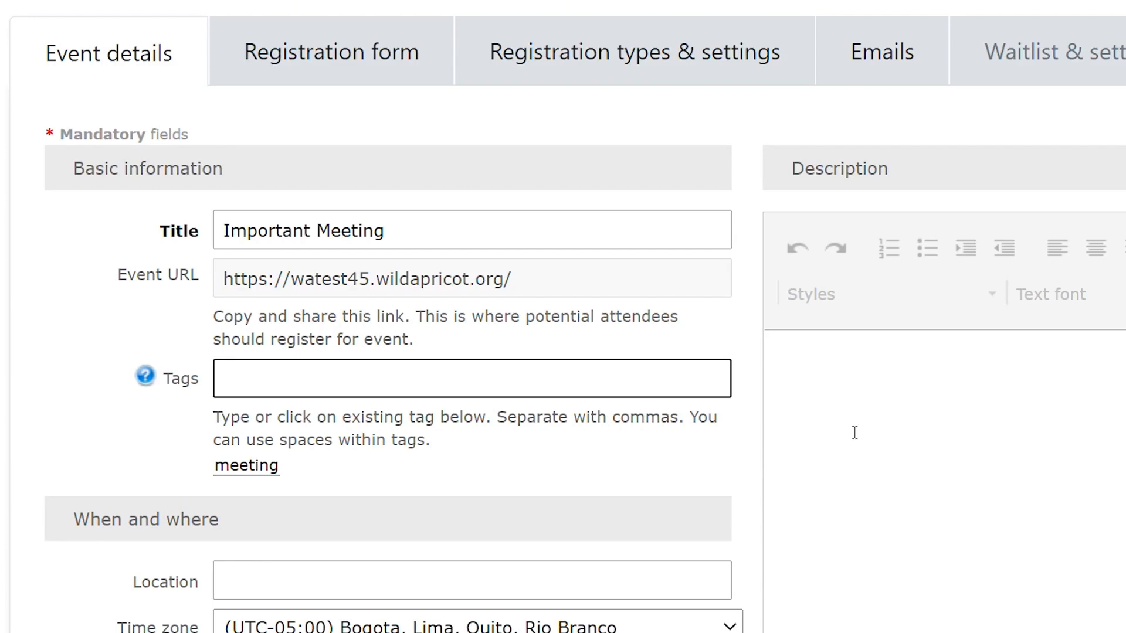
type("important")
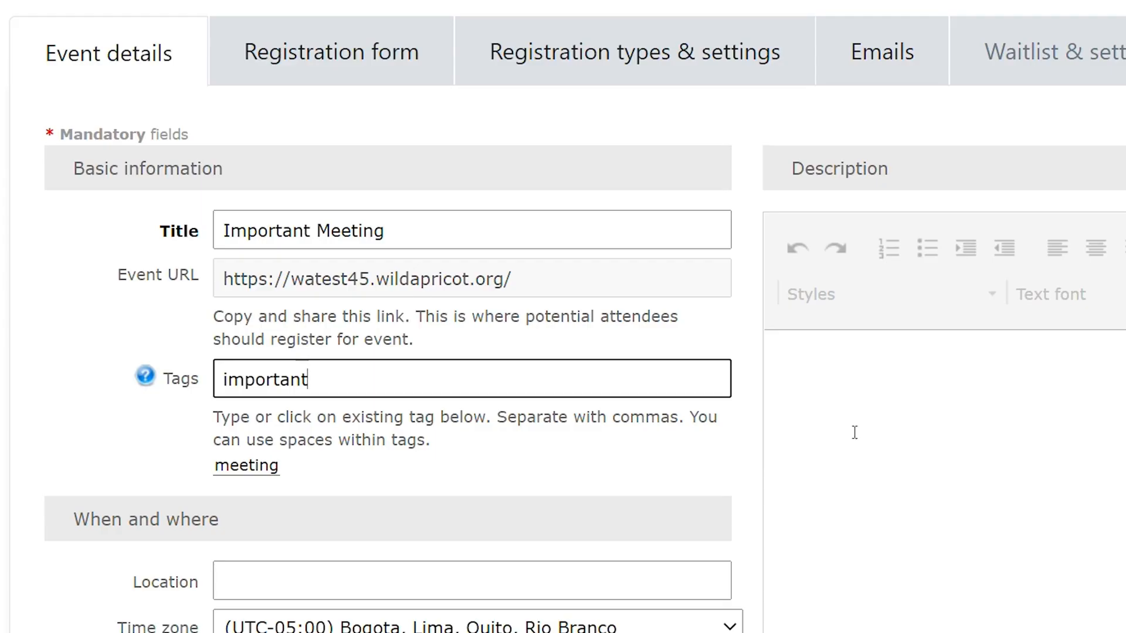
type(",meeting")
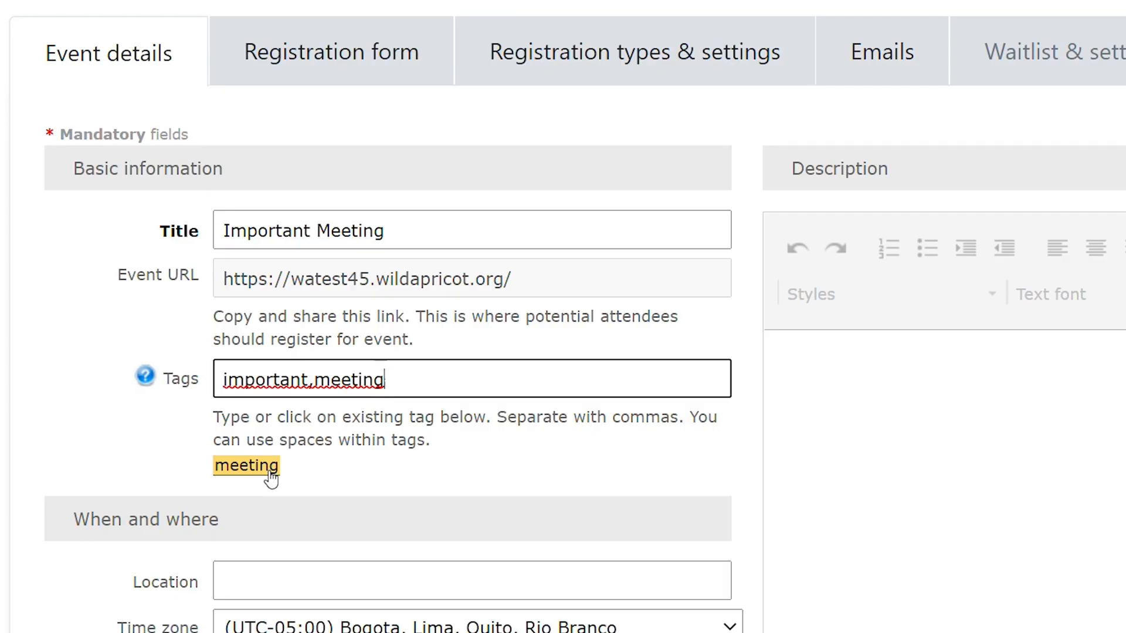
left_click(270, 478)
left_click(238, 482)
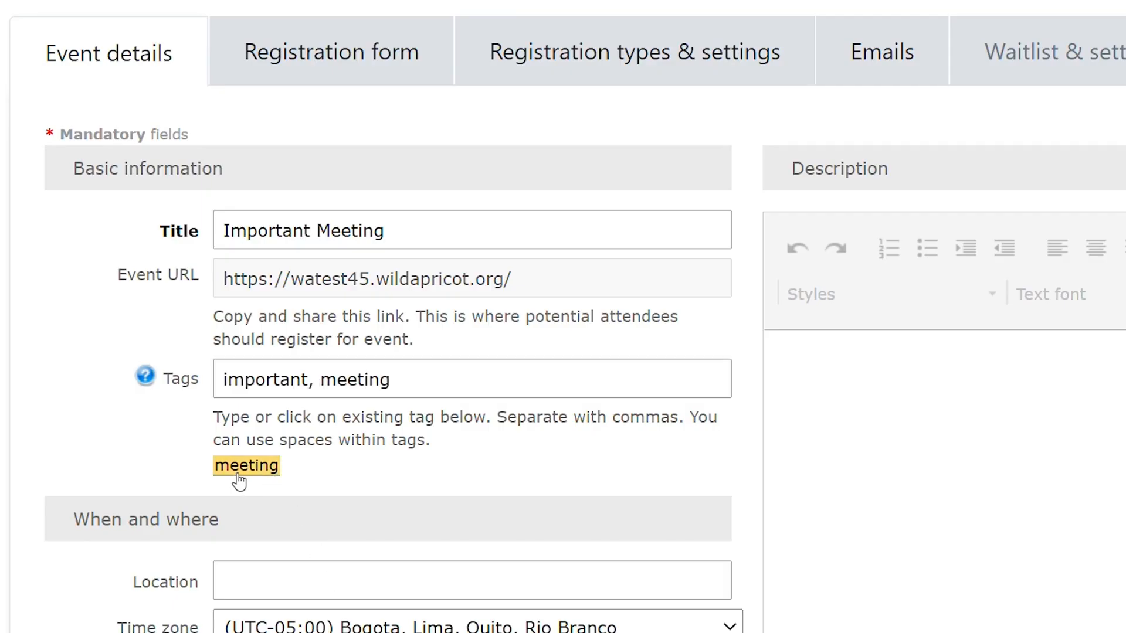
Set the event location to Wild Apricot Office
scroll(288, 469, "down", 1)
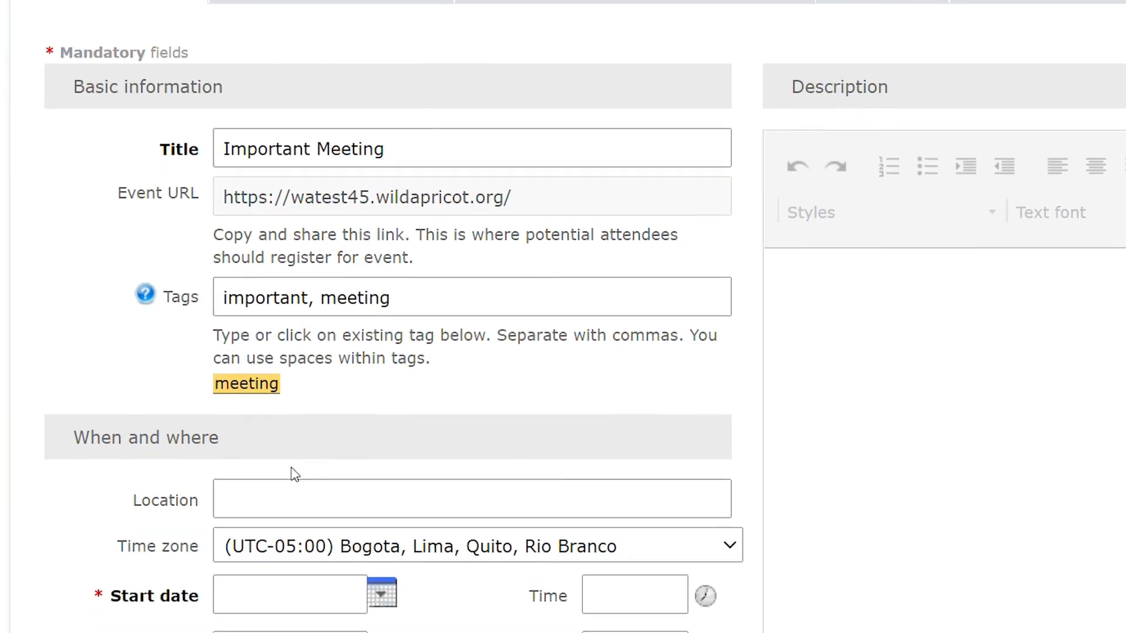
left_click(307, 492)
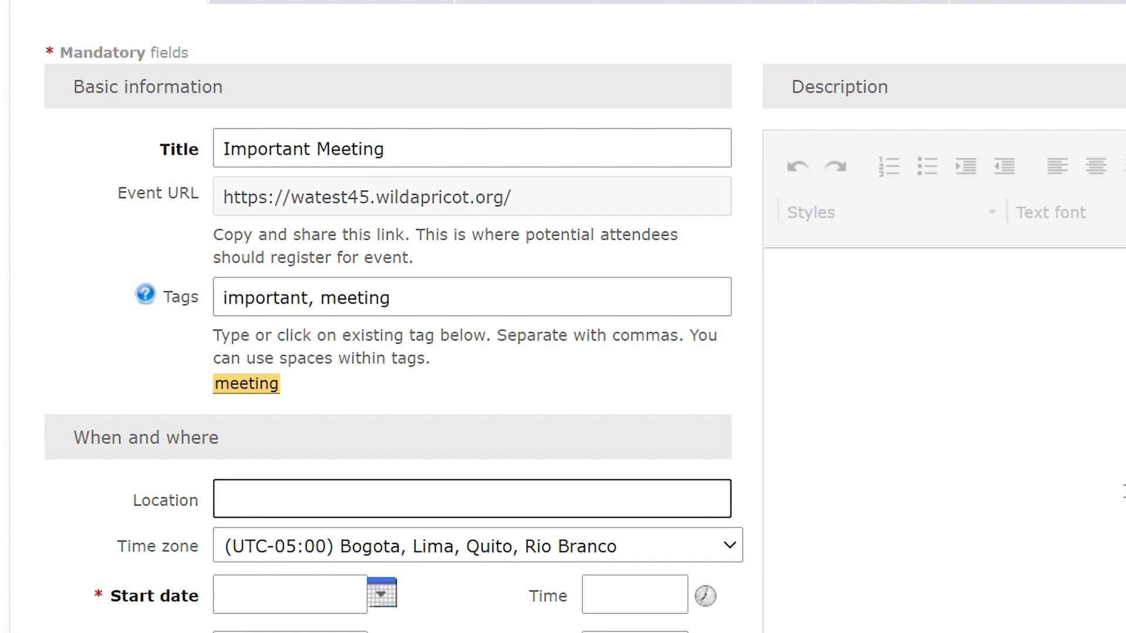
type("Wild Apricot Office")
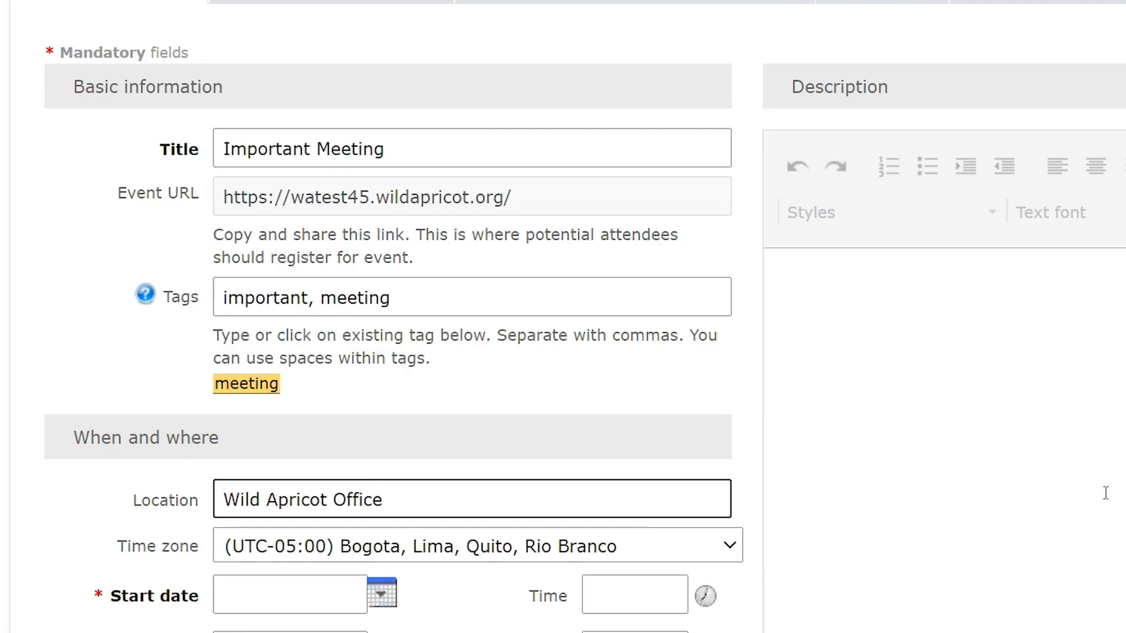
Set the event time zone to Eastern Time (US & Canada)
left_click(566, 546)
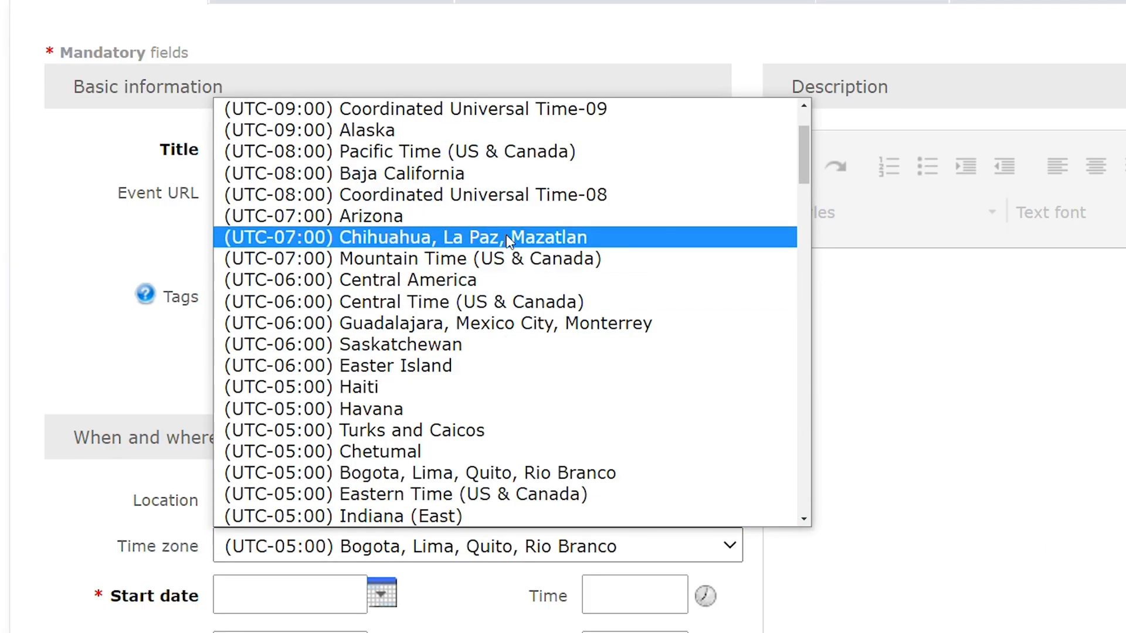
scroll(503, 251, "down", 5)
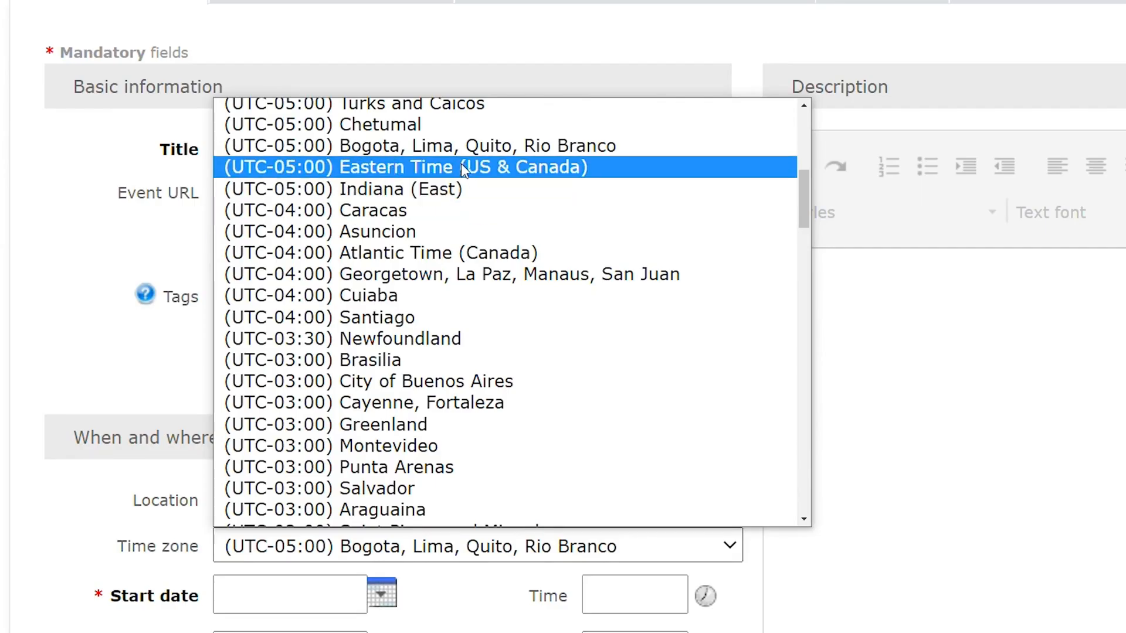
left_click(463, 170)
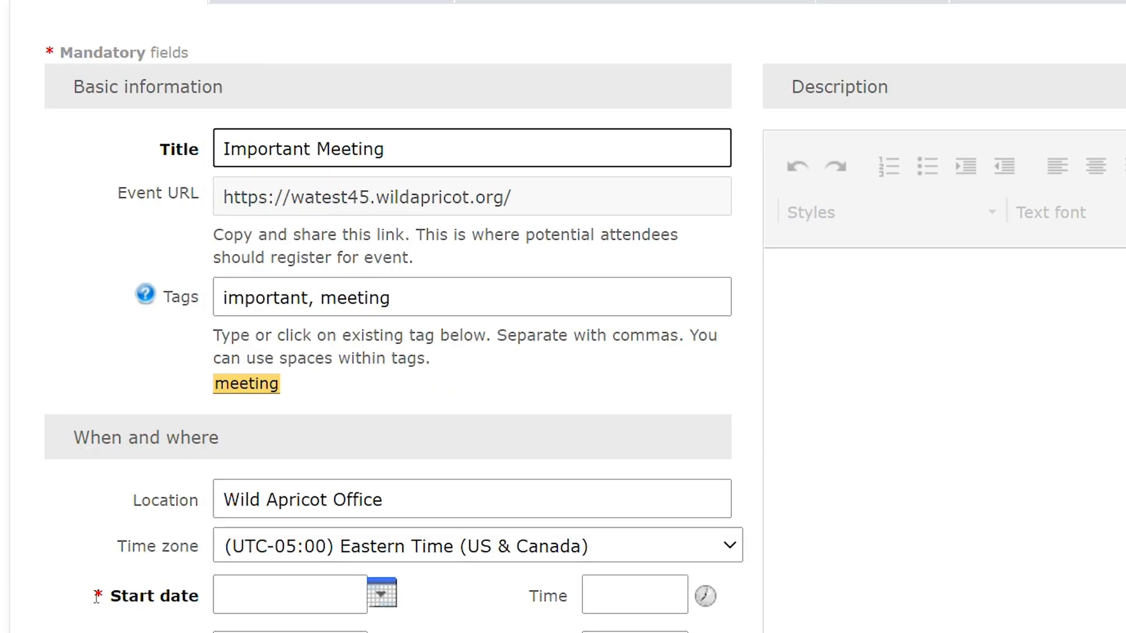
scroll(413, 613, "down", 3)
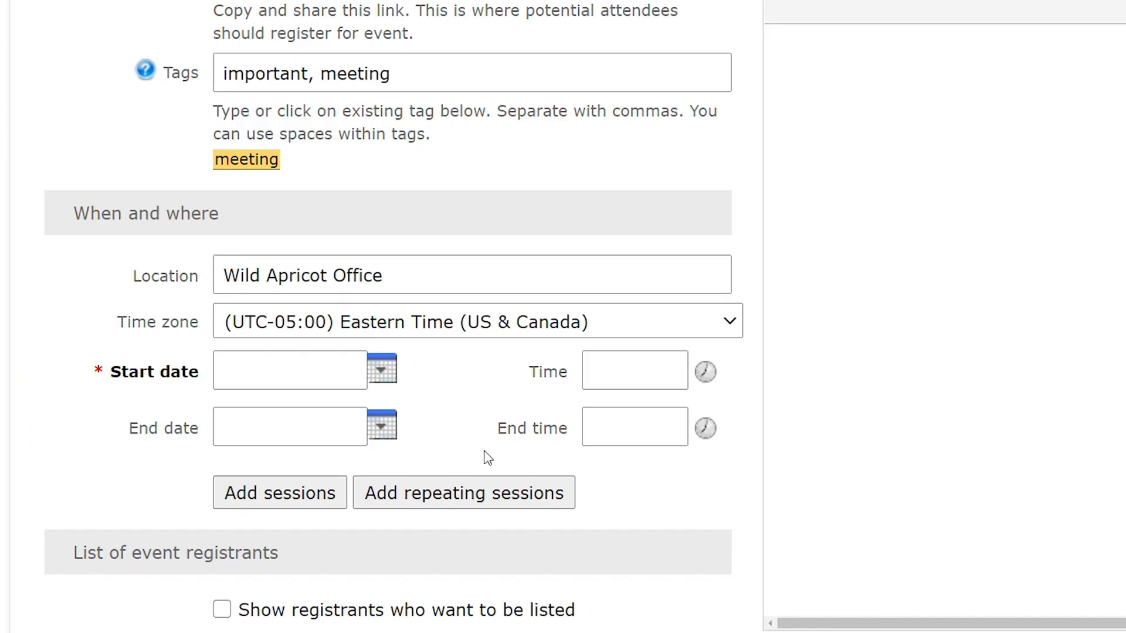
left_click_drag(58, 438, 502, 445)
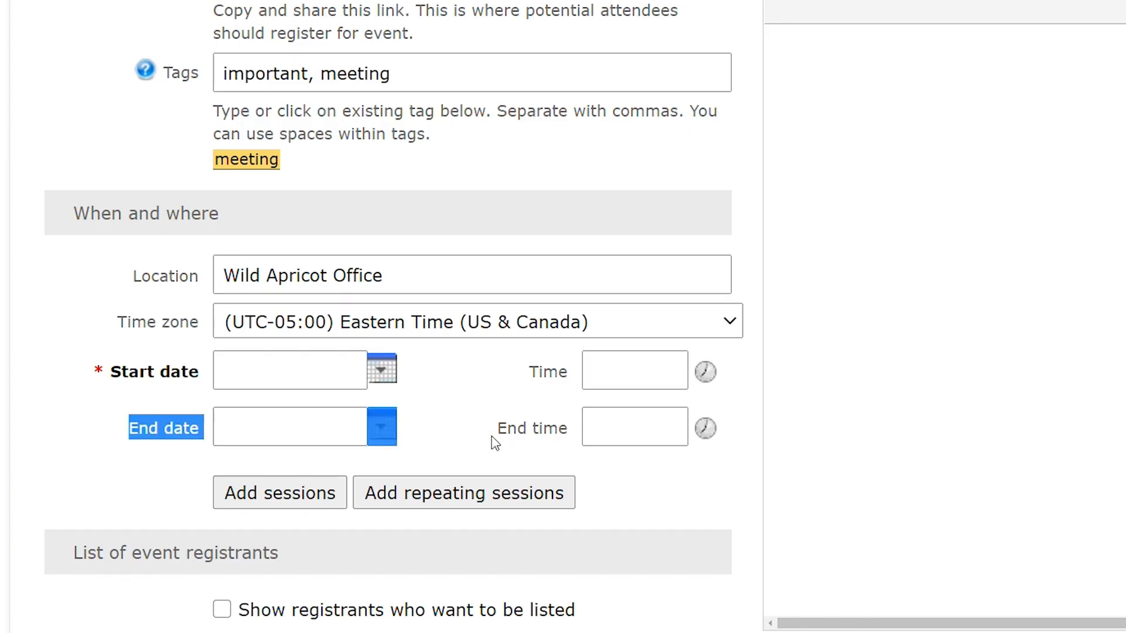
Set the start date to 4 Feb 2021
left_click(370, 364)
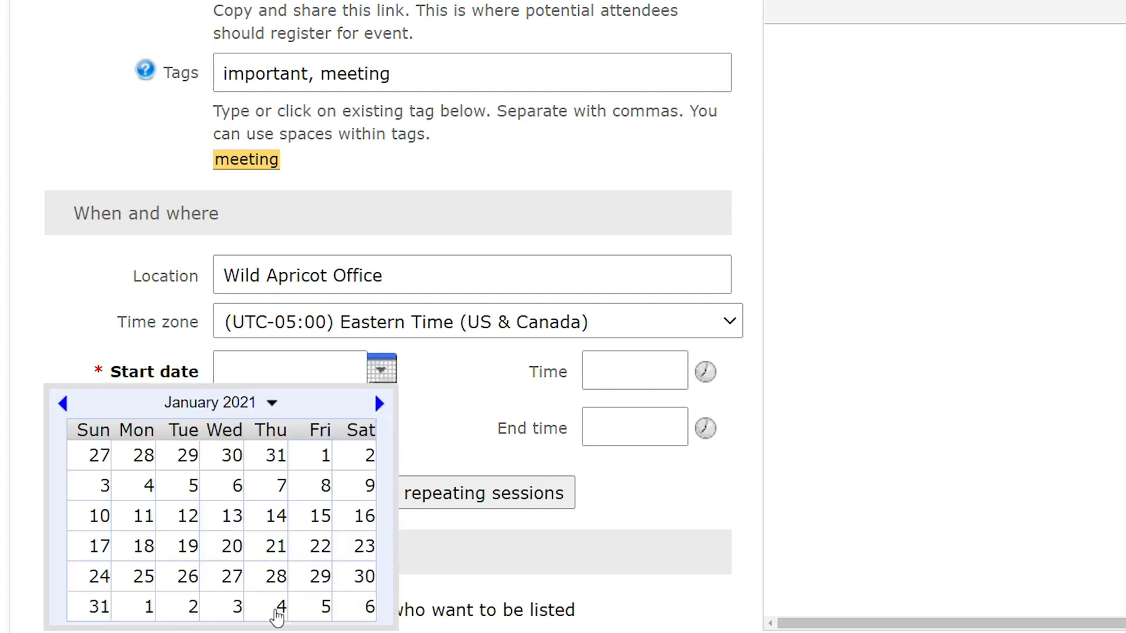
left_click(278, 610)
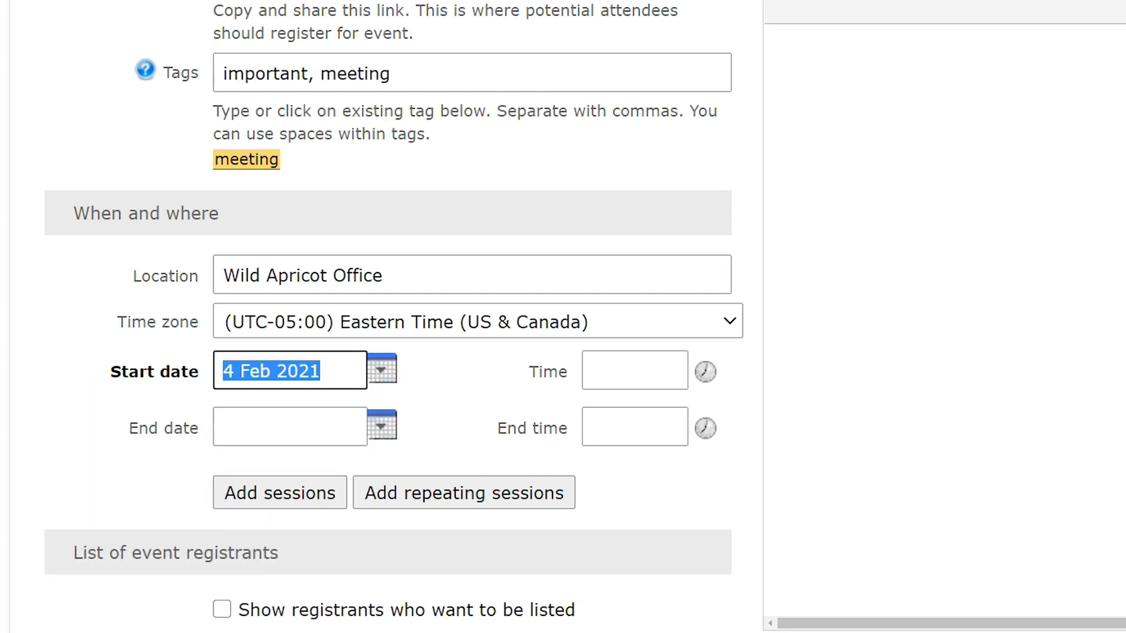
left_click(382, 370)
left_click(382, 403)
left_click(62, 404)
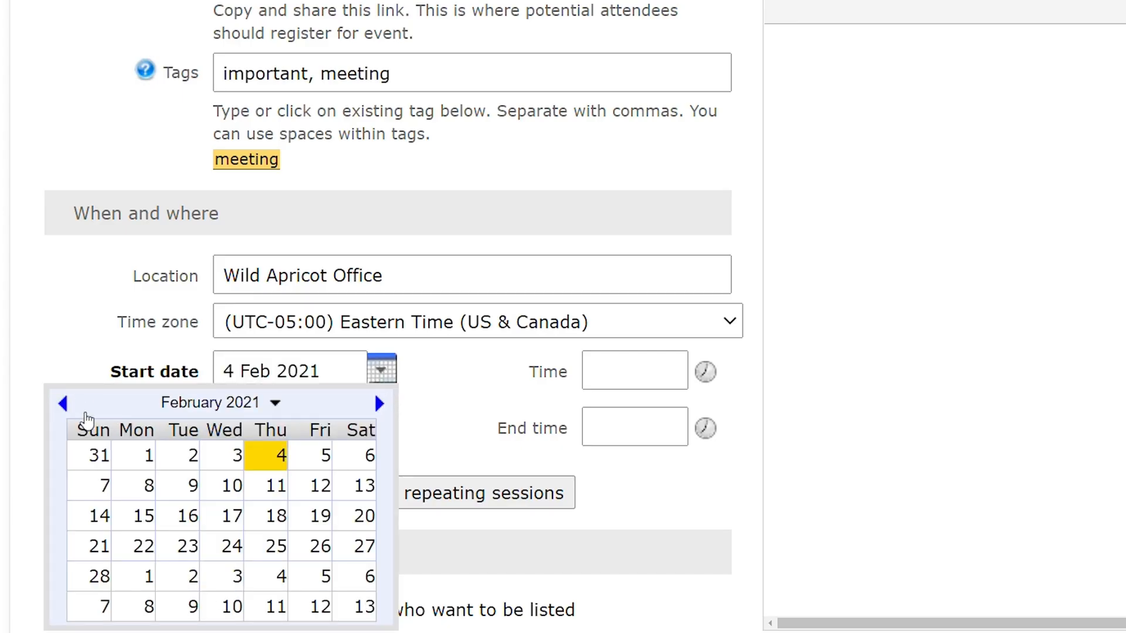
left_click(275, 403)
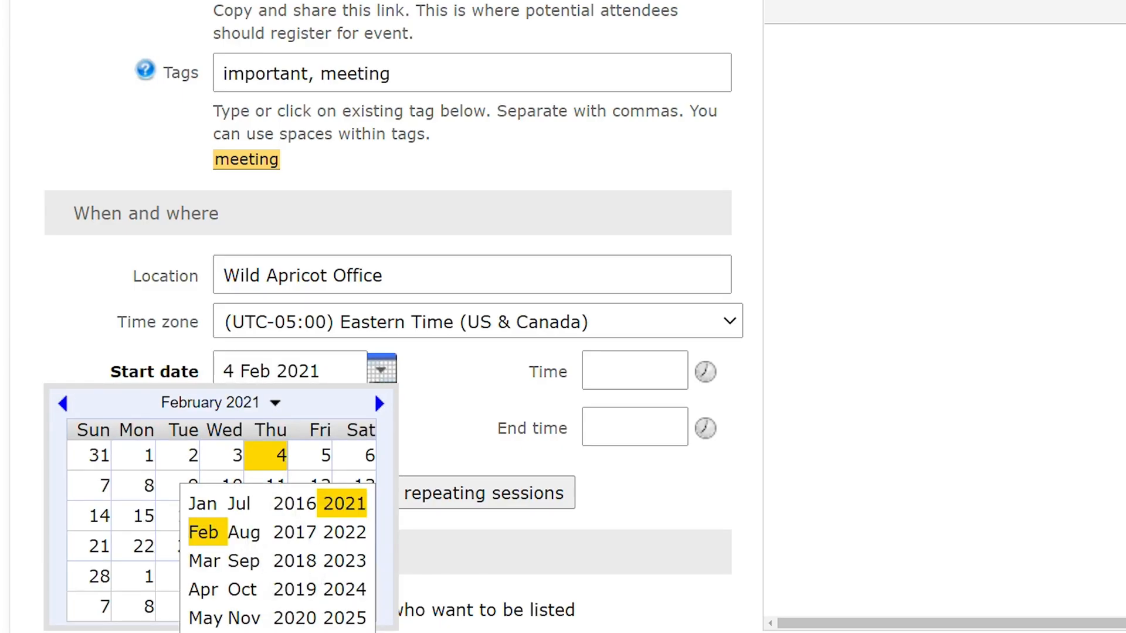
left_click(459, 389)
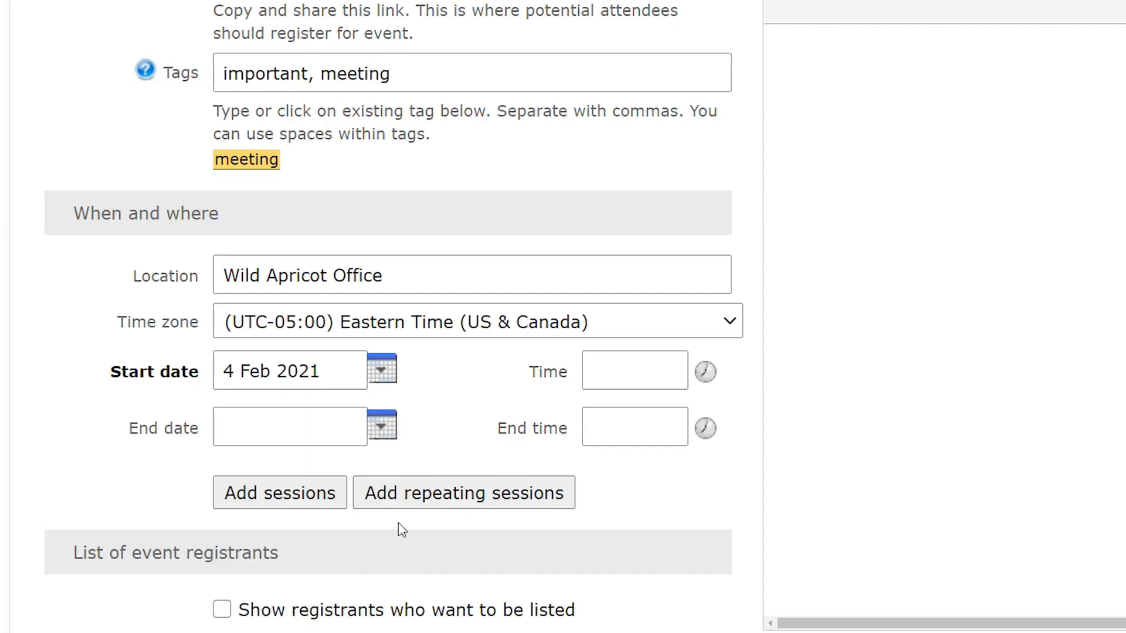
Set the start time to 10:00 AM and the end time to 11:30 AM
left_click(707, 375)
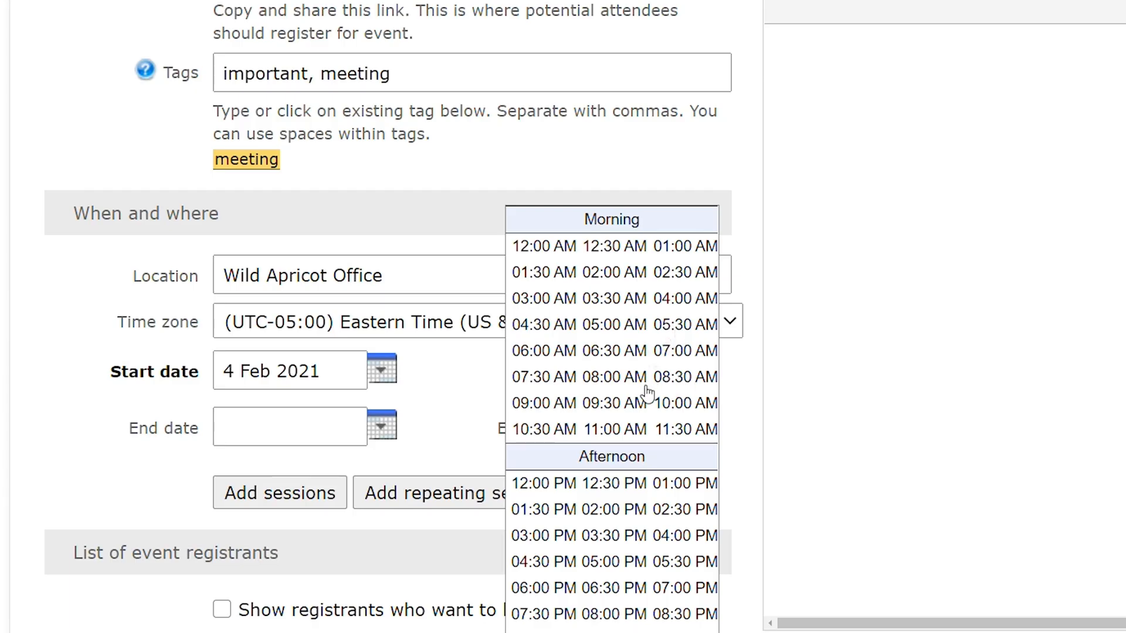
left_click(683, 404)
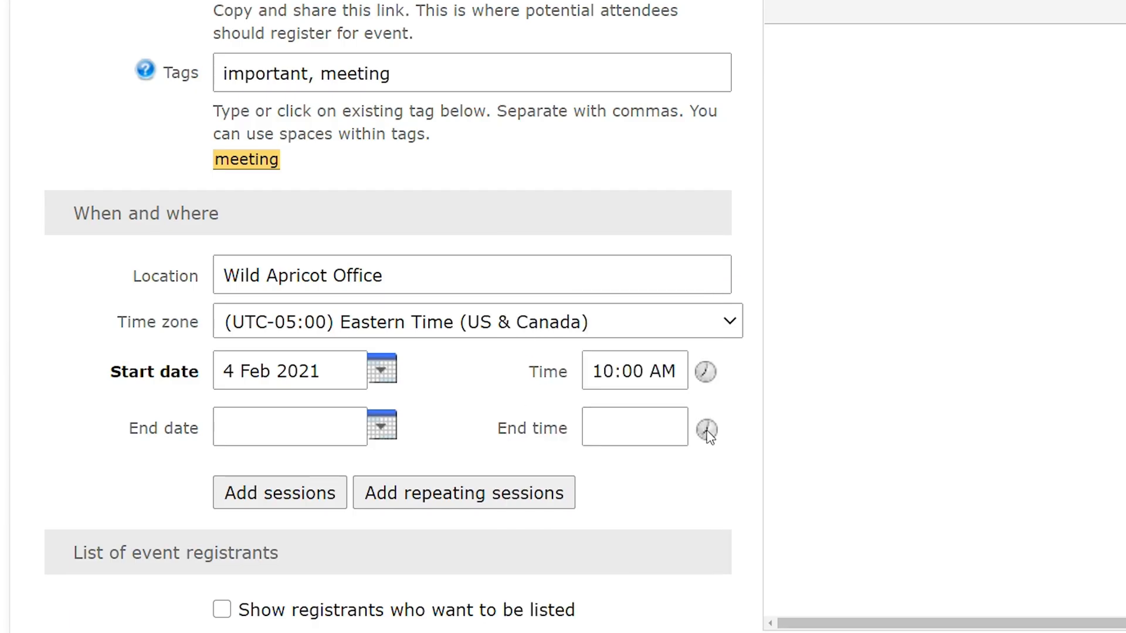
left_click(708, 434)
left_click(683, 428)
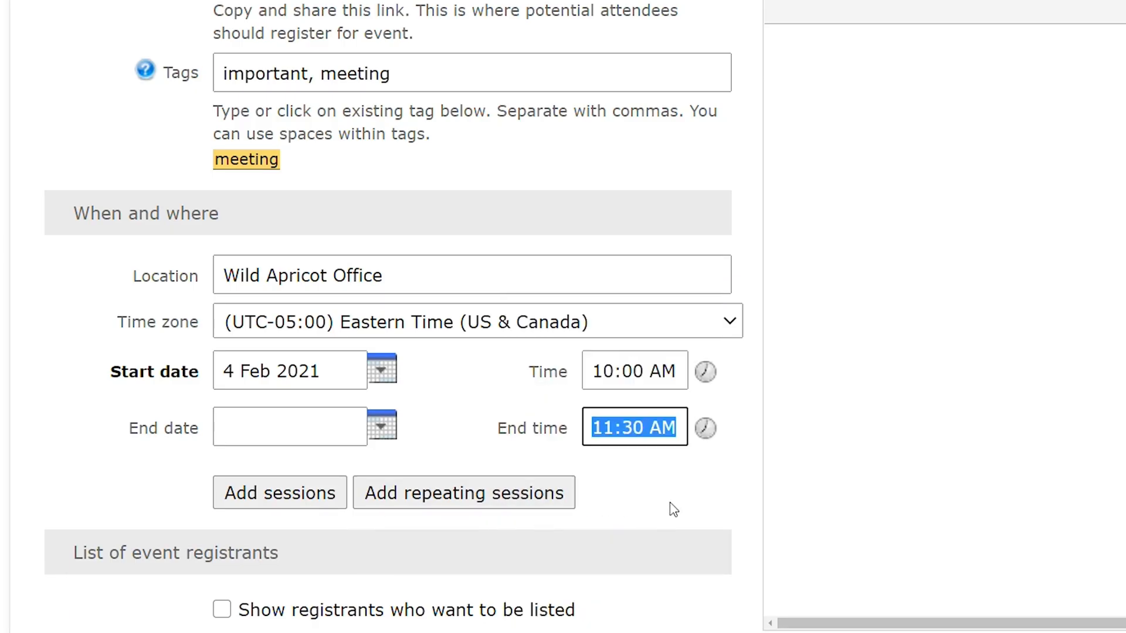
scroll(585, 368, "down", 1)
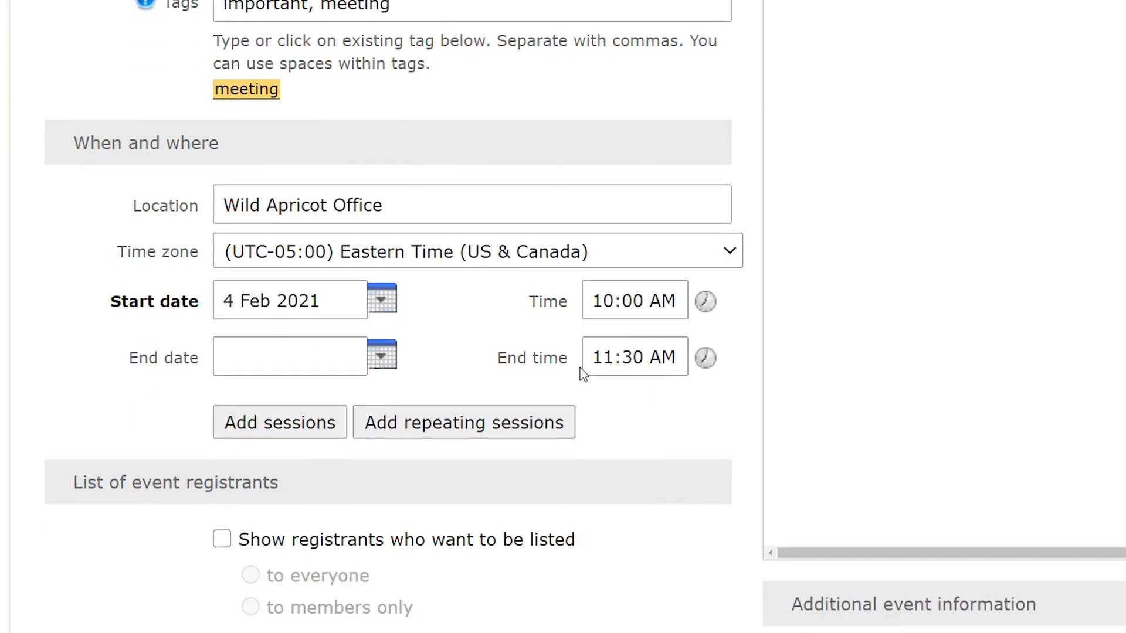
scroll(583, 372, "down", 3)
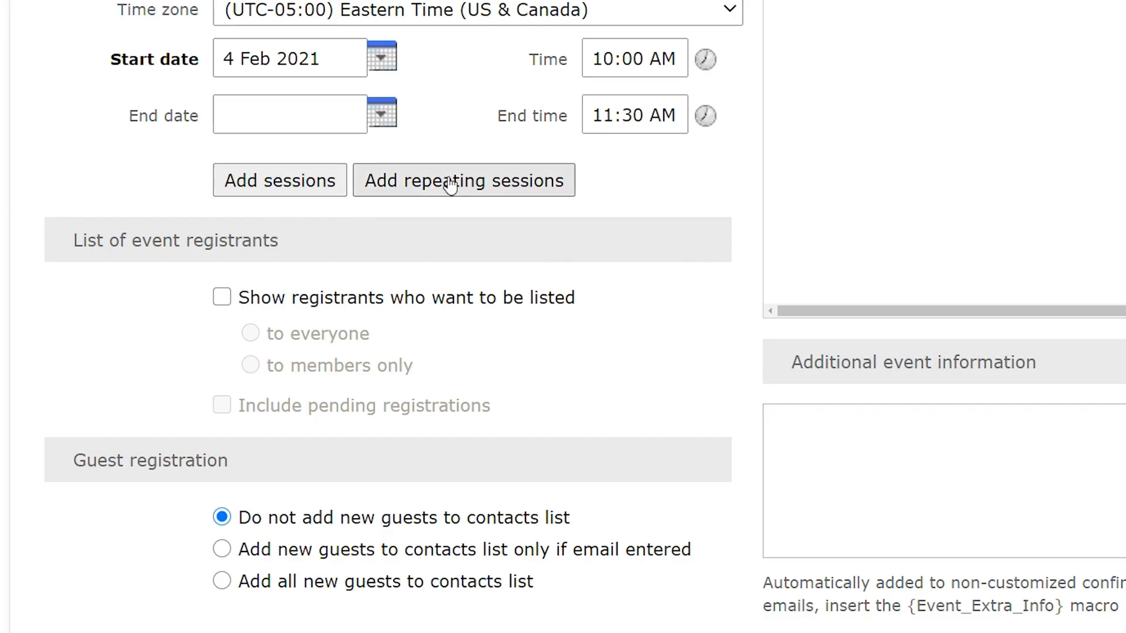
left_click(308, 187)
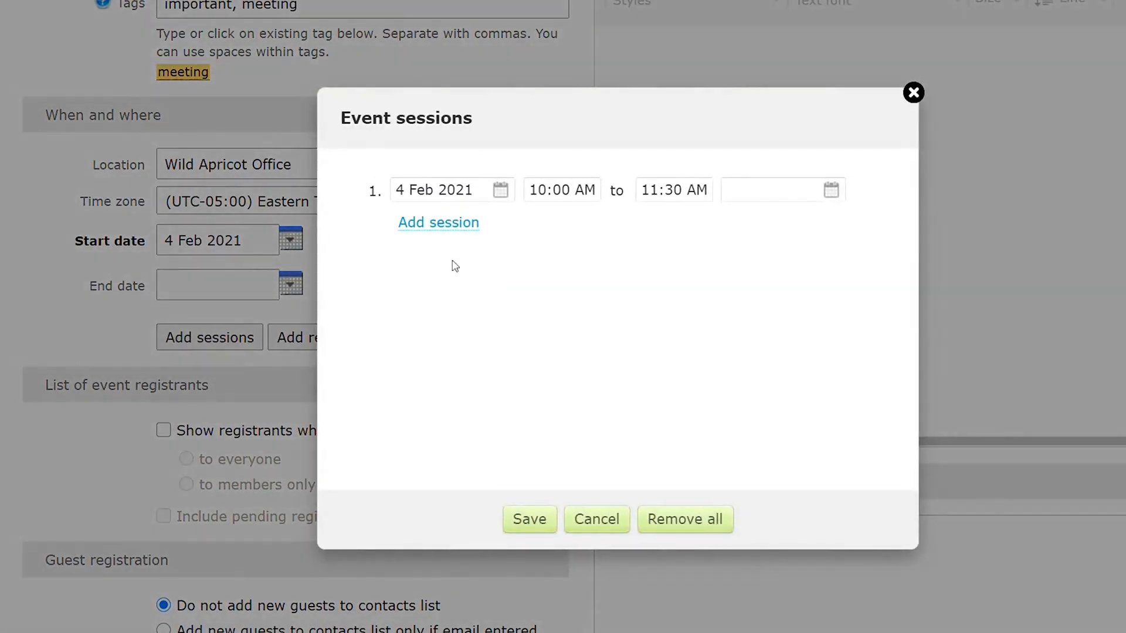
left_click(440, 223)
left_click(500, 224)
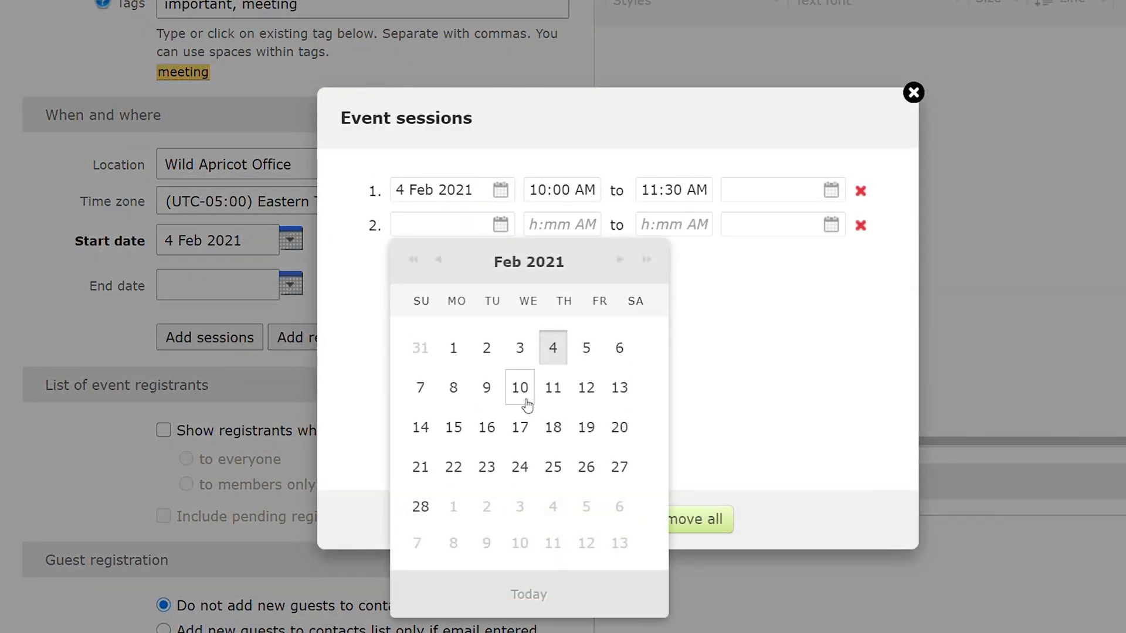
left_click(553, 467)
left_click(451, 256)
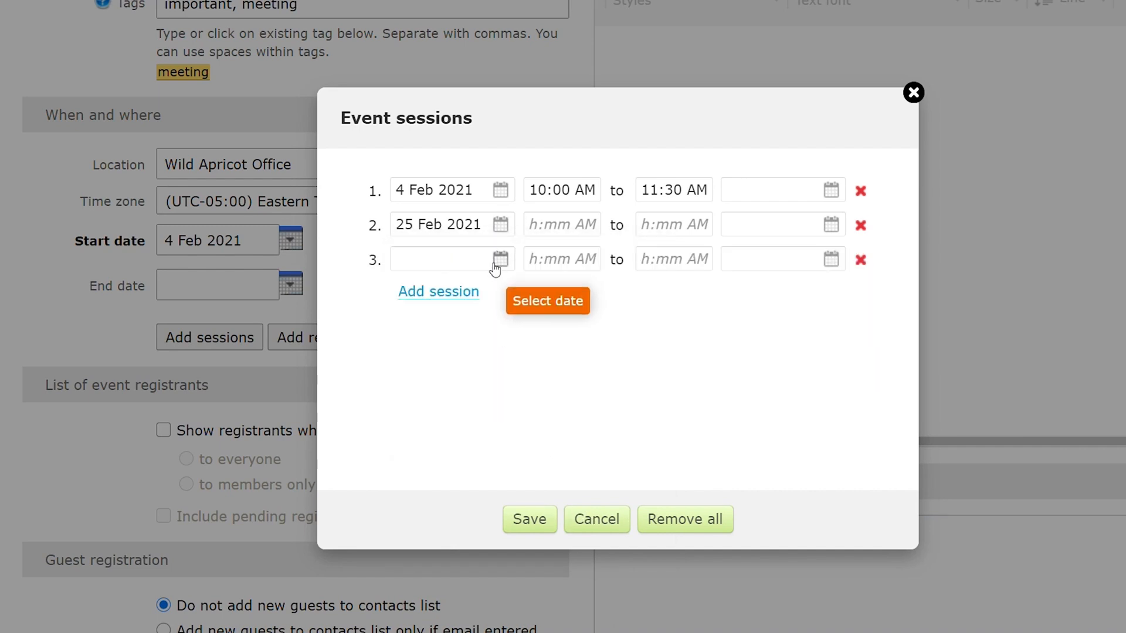
left_click(495, 267)
left_click(621, 501)
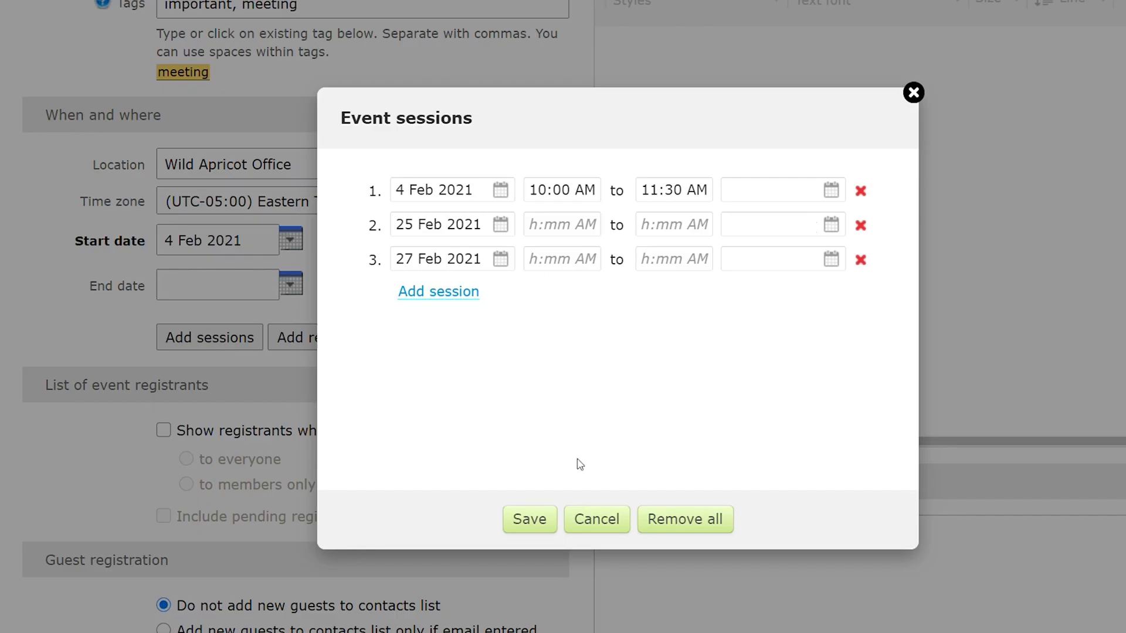
left_click(861, 226)
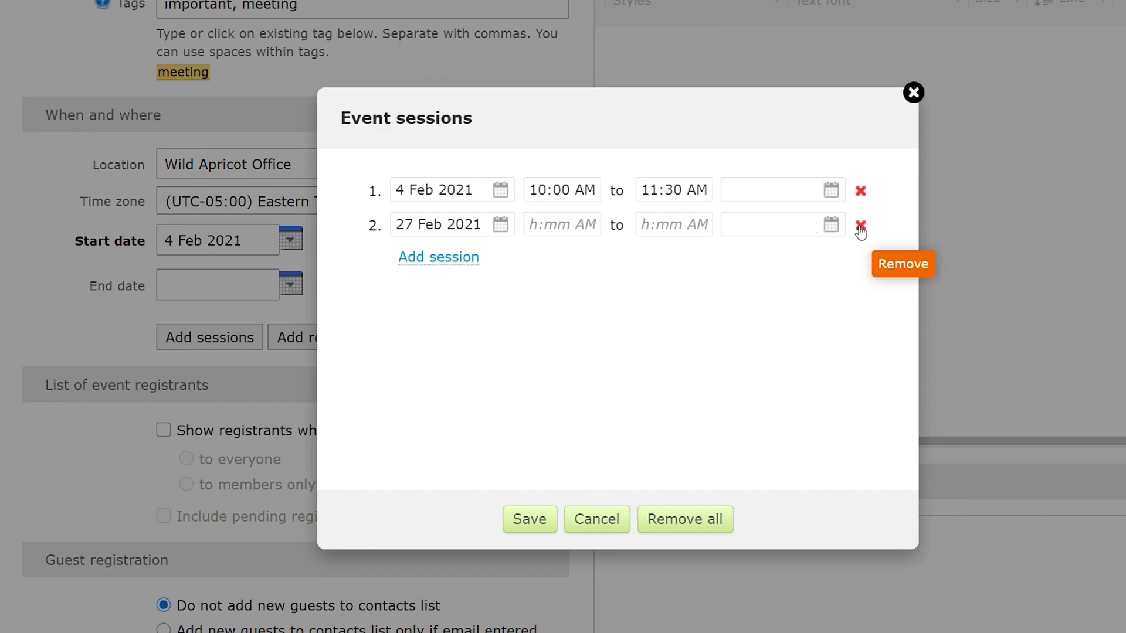
left_click(860, 226)
left_click(913, 92)
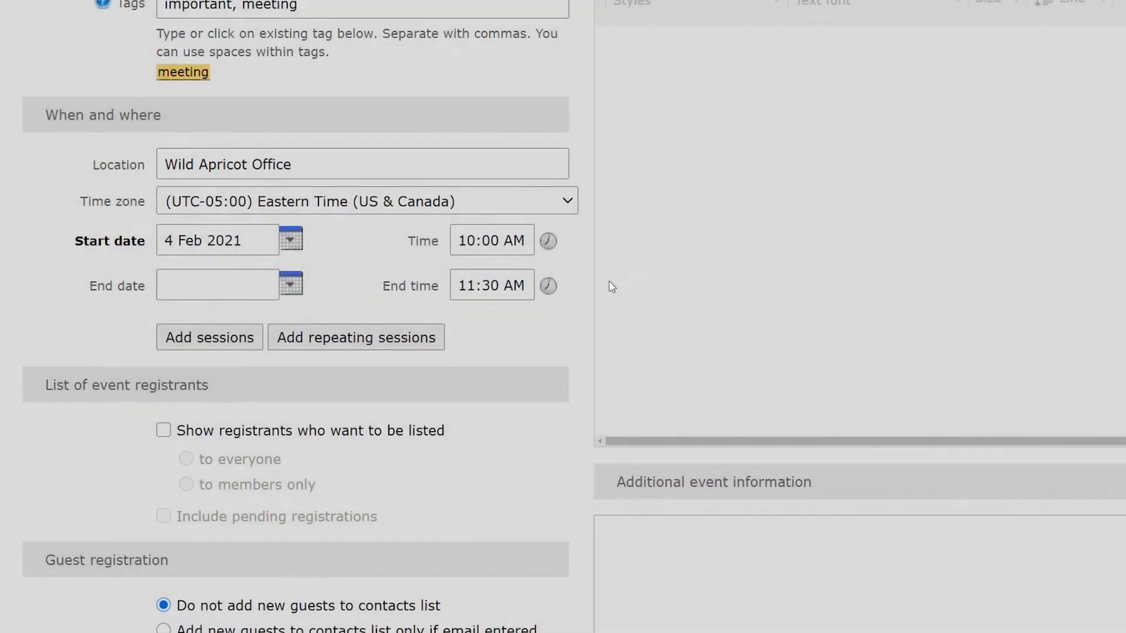
left_click(410, 346)
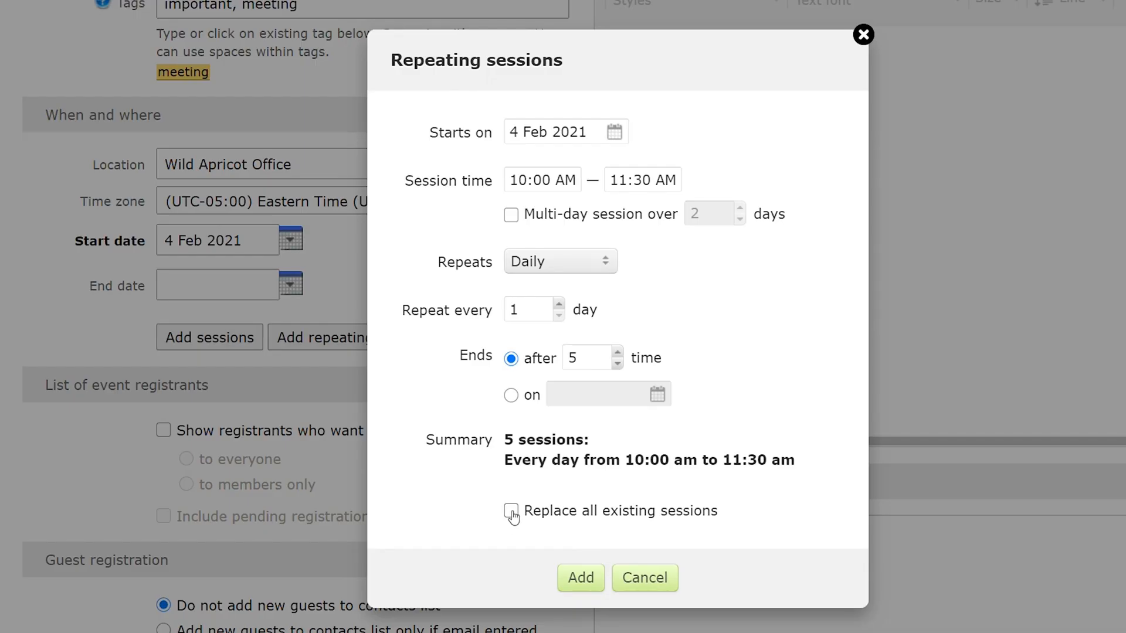
left_click(652, 580)
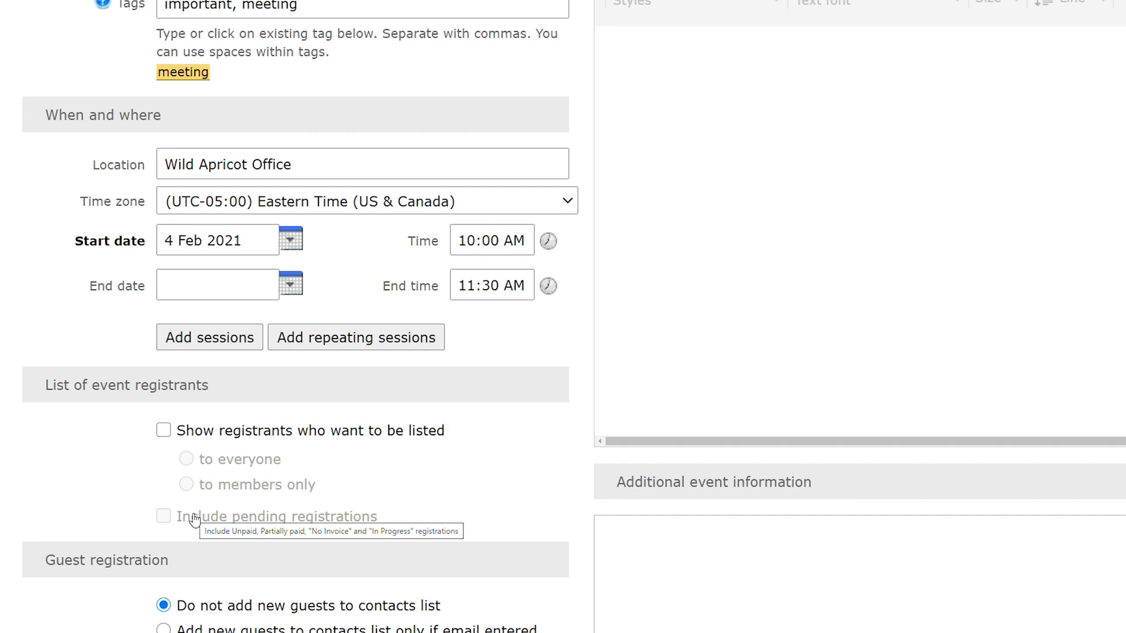
Choose 'Add new guests to contacts list only if email entered' under Guest registration
scroll(194, 520, "down", 3)
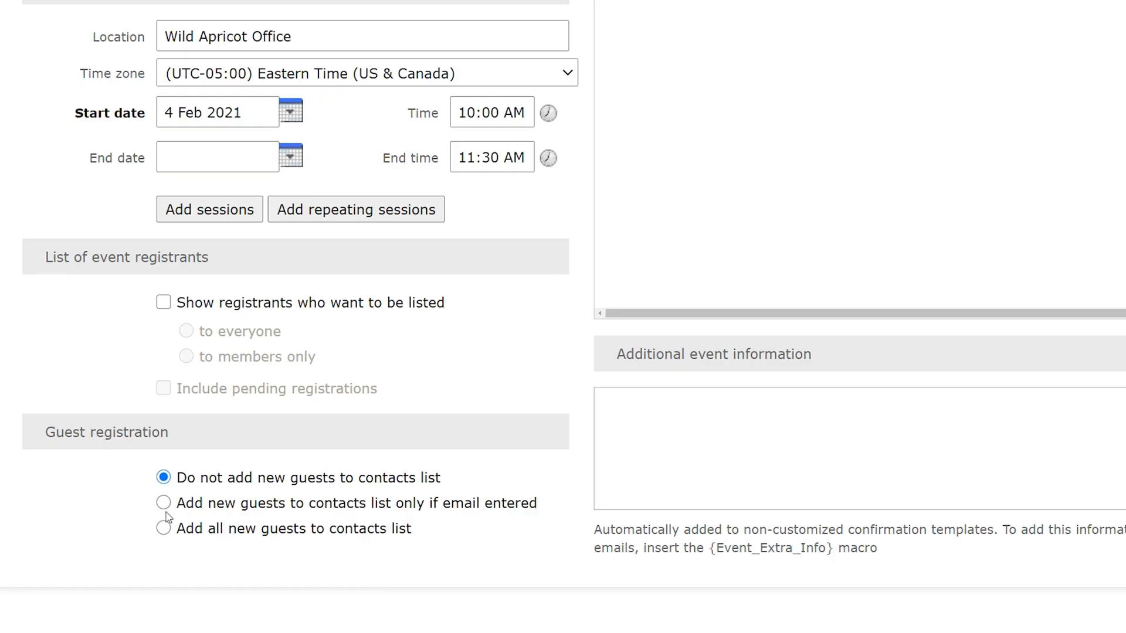
left_click(164, 505)
scroll(819, 514, "up", 3)
Write 'Hope you can make it!' in the description and insert imageWA.png below it
left_click(737, 132)
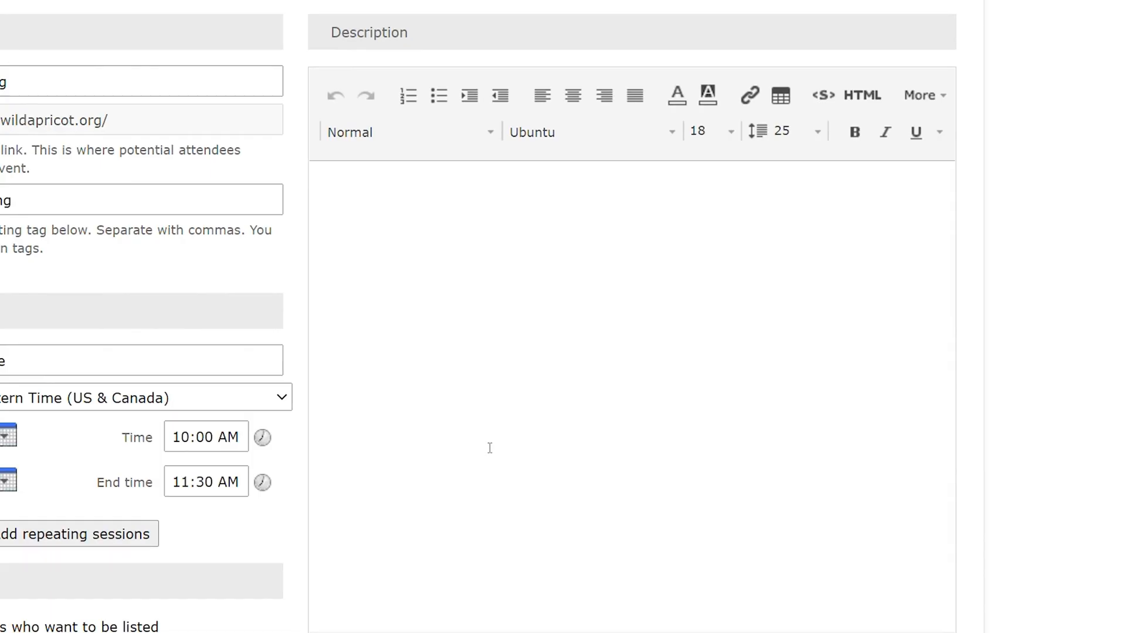
type("Hope you can make it!")
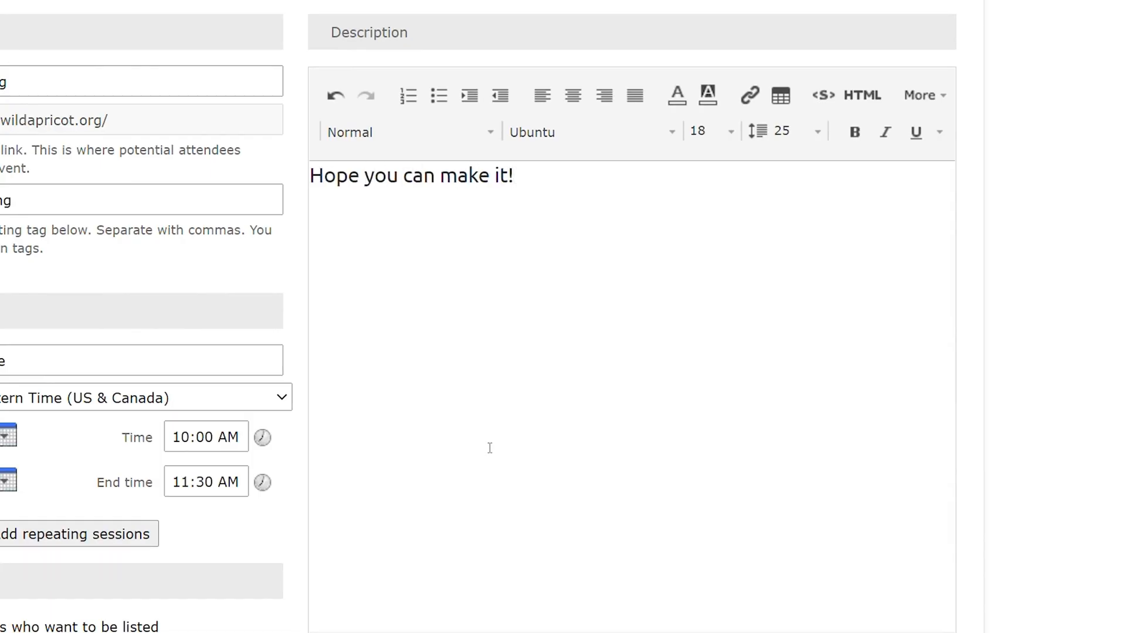
key("Return")
left_click(925, 99)
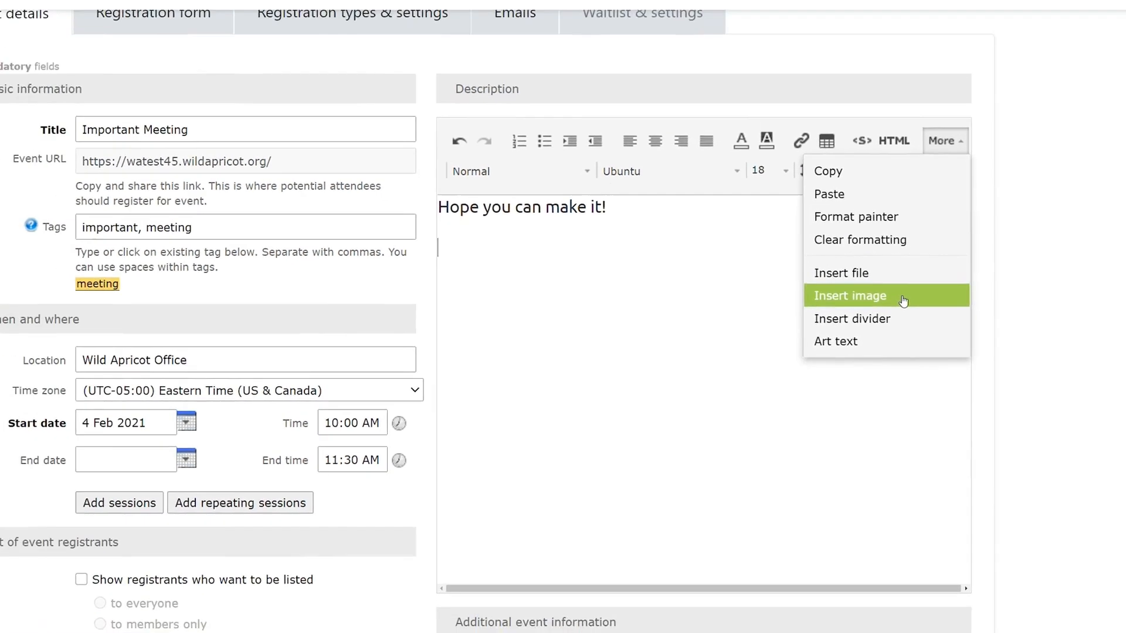
left_click(866, 284)
left_click(166, 218)
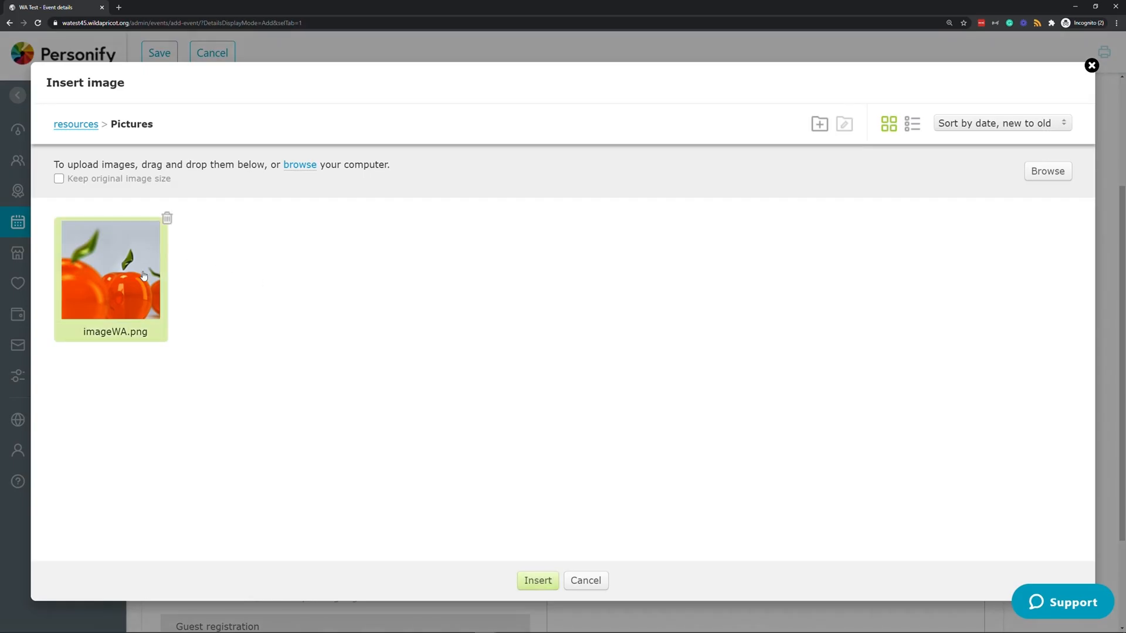
left_click(535, 580)
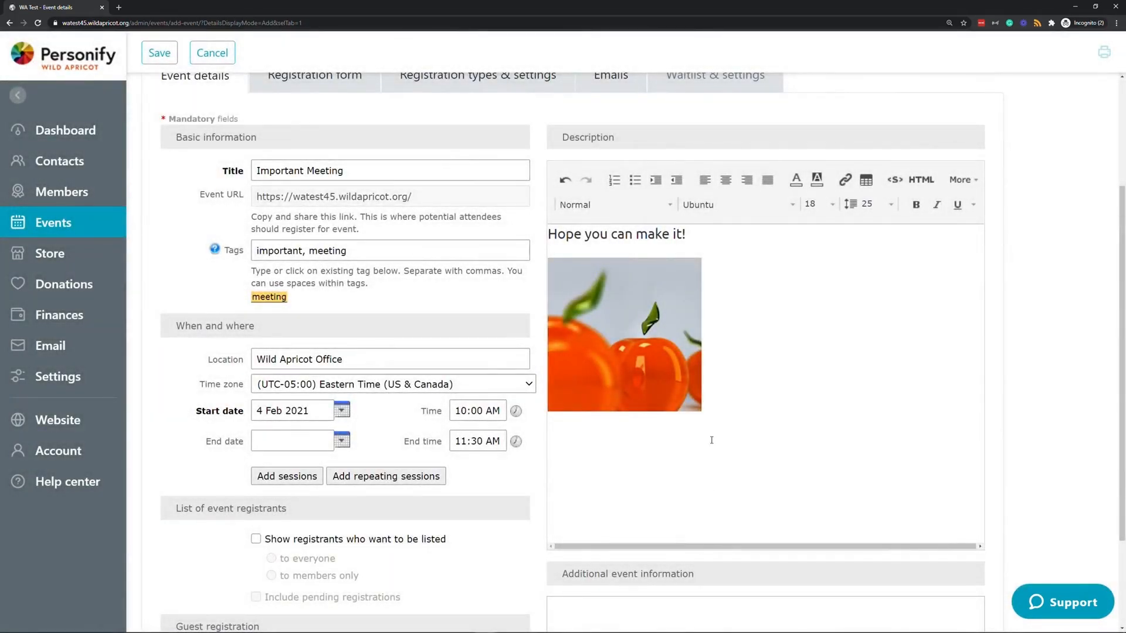
Give the inserted image a red 3 px border
left_click(582, 281)
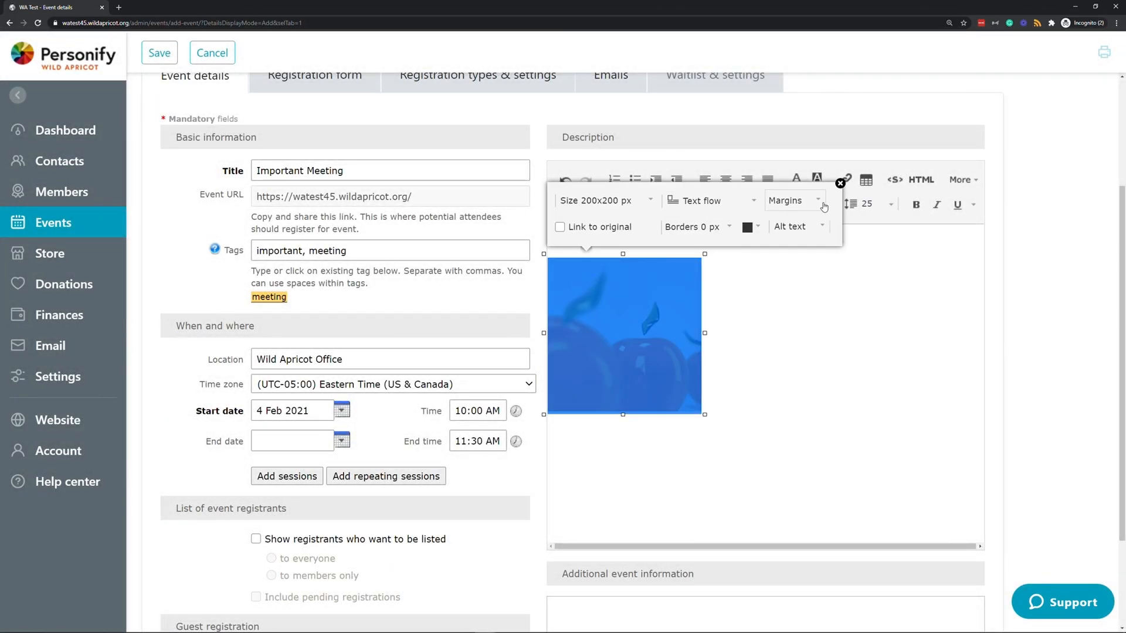
left_click(709, 207)
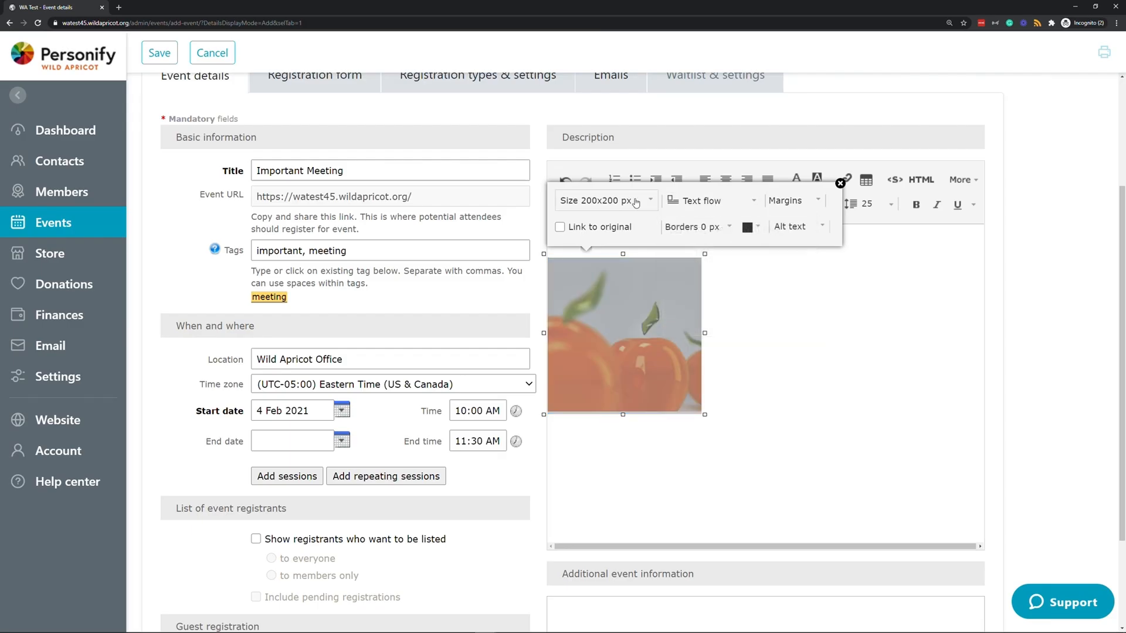
left_click(752, 227)
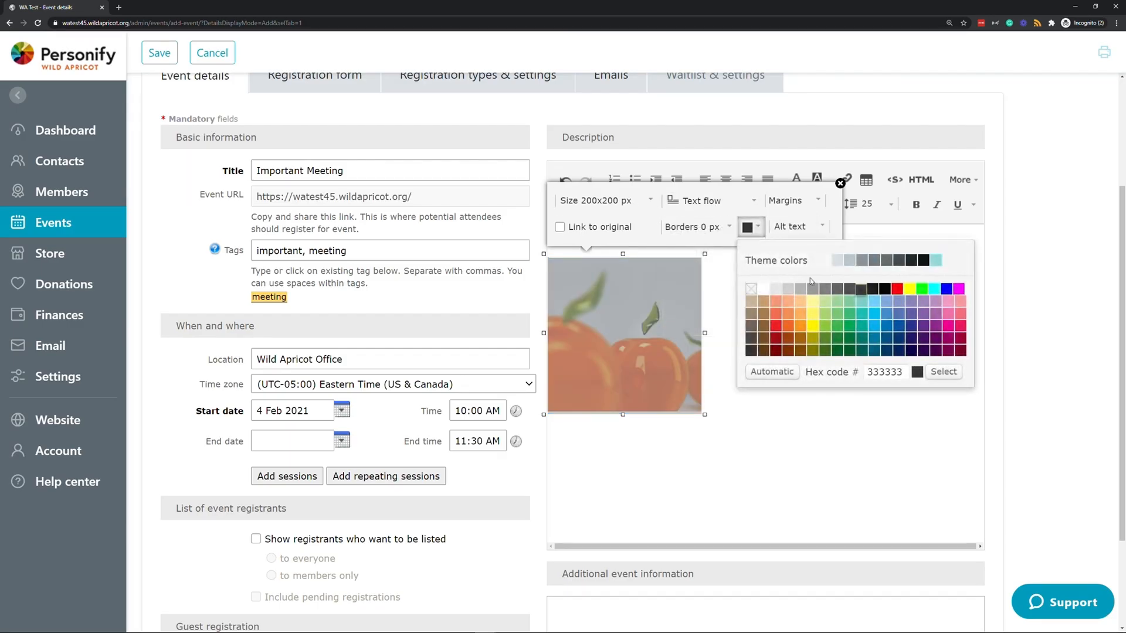
left_click(778, 330)
left_click(714, 228)
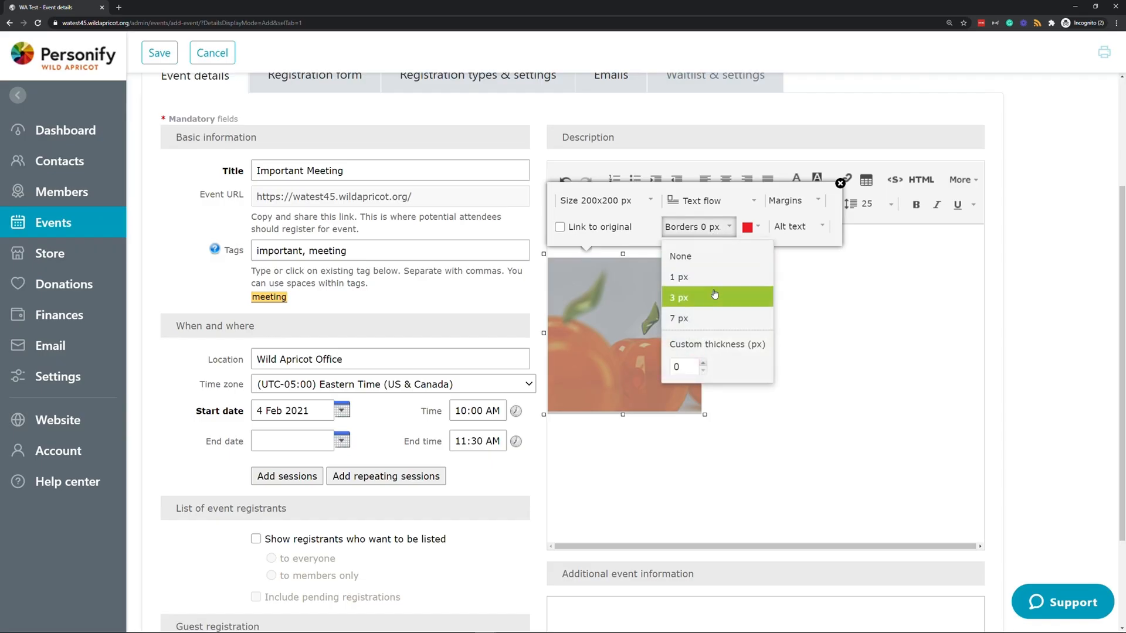
left_click(713, 295)
left_click(758, 484)
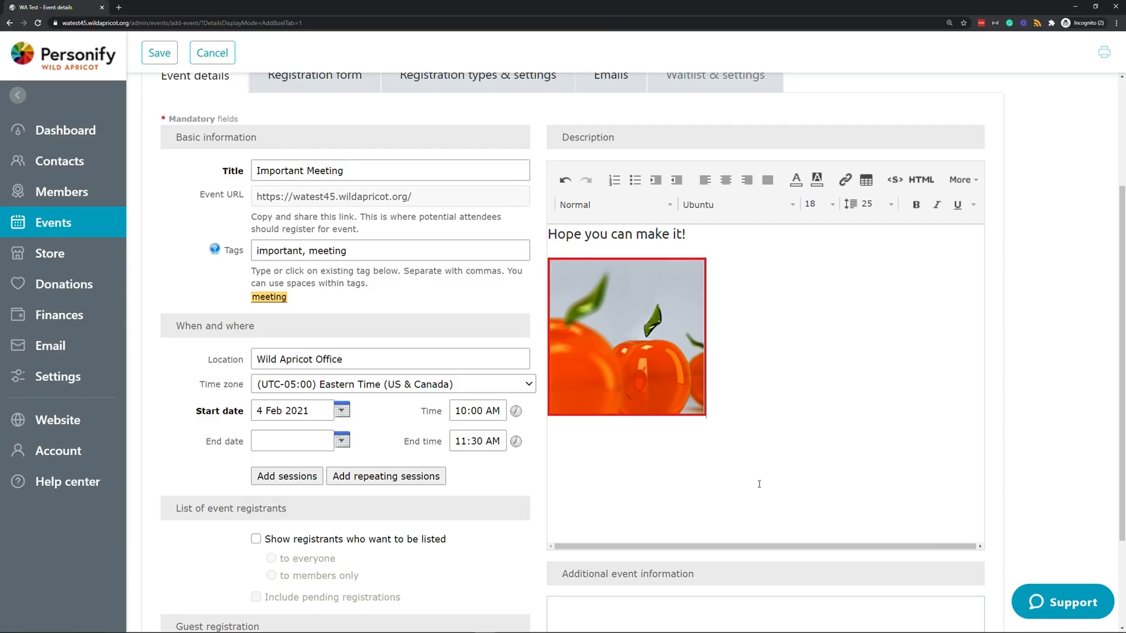
Enter a door access code as additional event information and save the event
scroll(753, 462, "down", 1)
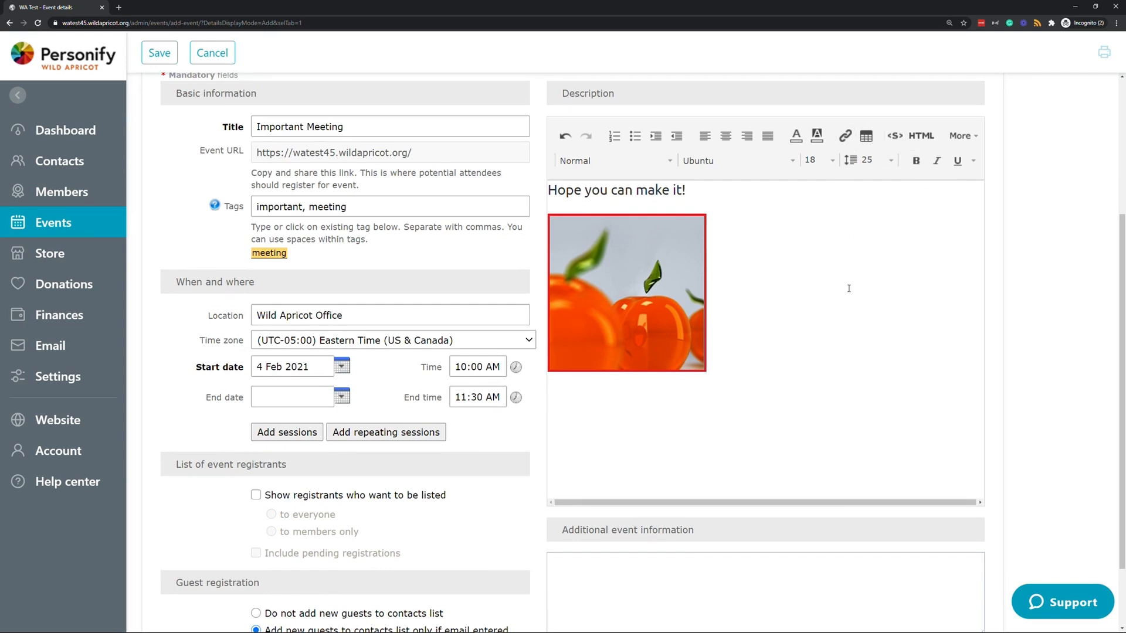
scroll(849, 288, "down", 2)
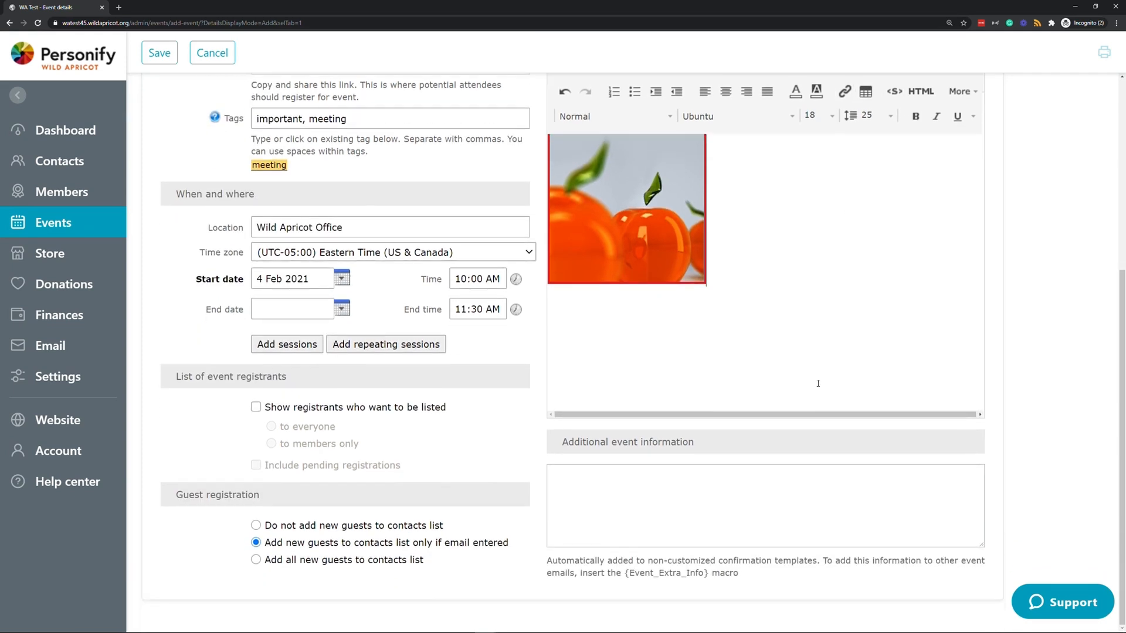
left_click(643, 472)
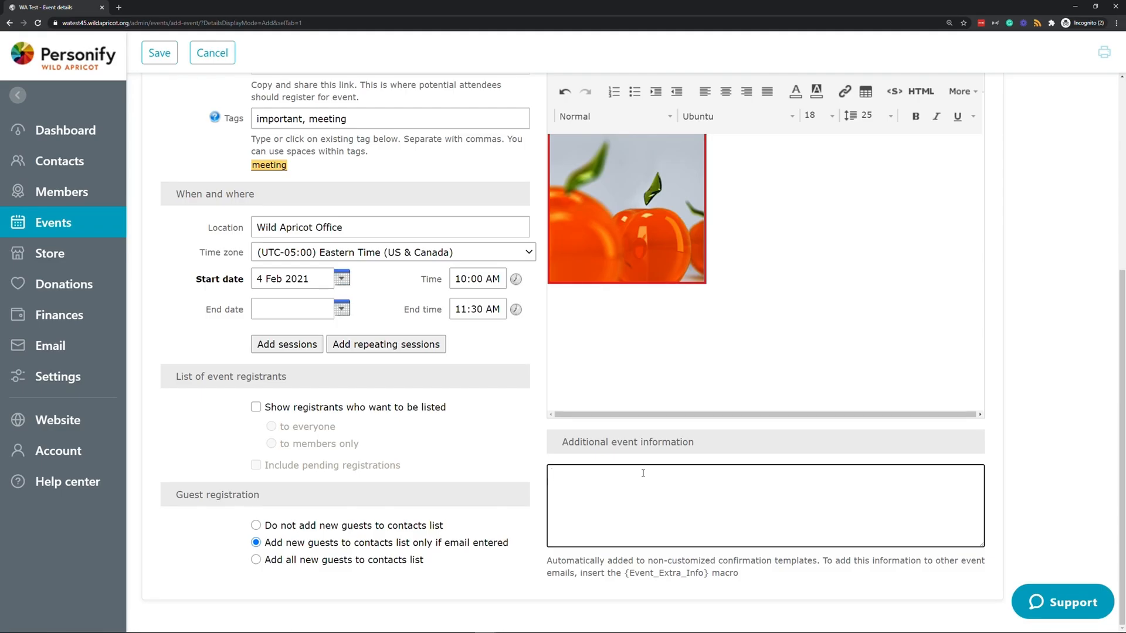
left_click_drag(624, 573, 708, 573)
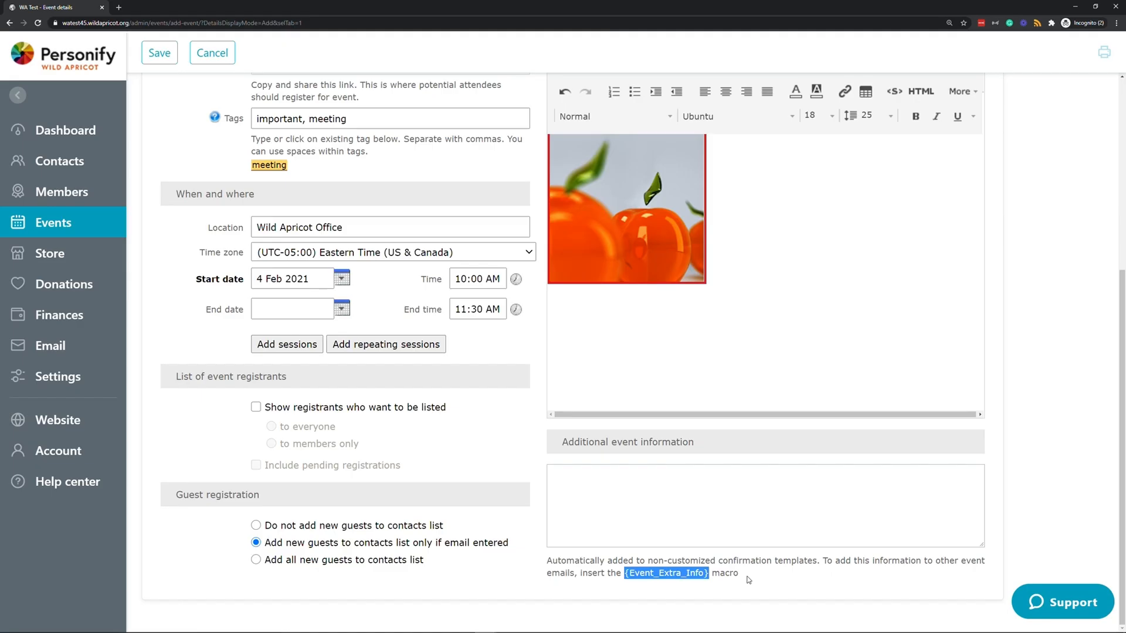
left_click(724, 519)
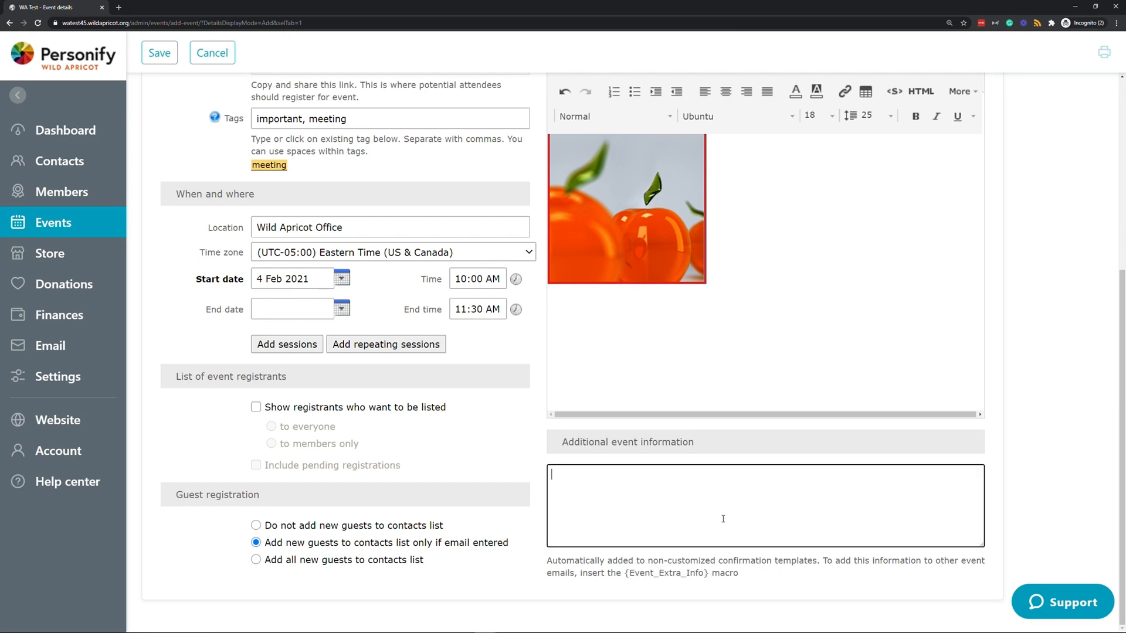
type("Door Access Code: 12345")
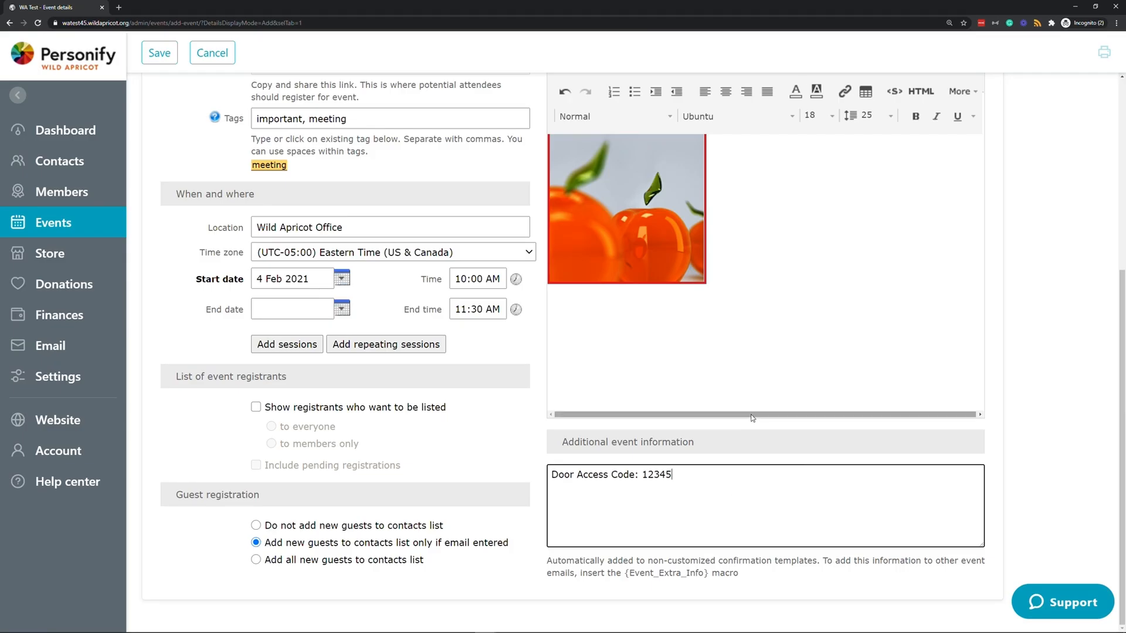
scroll(756, 417, "up", 5)
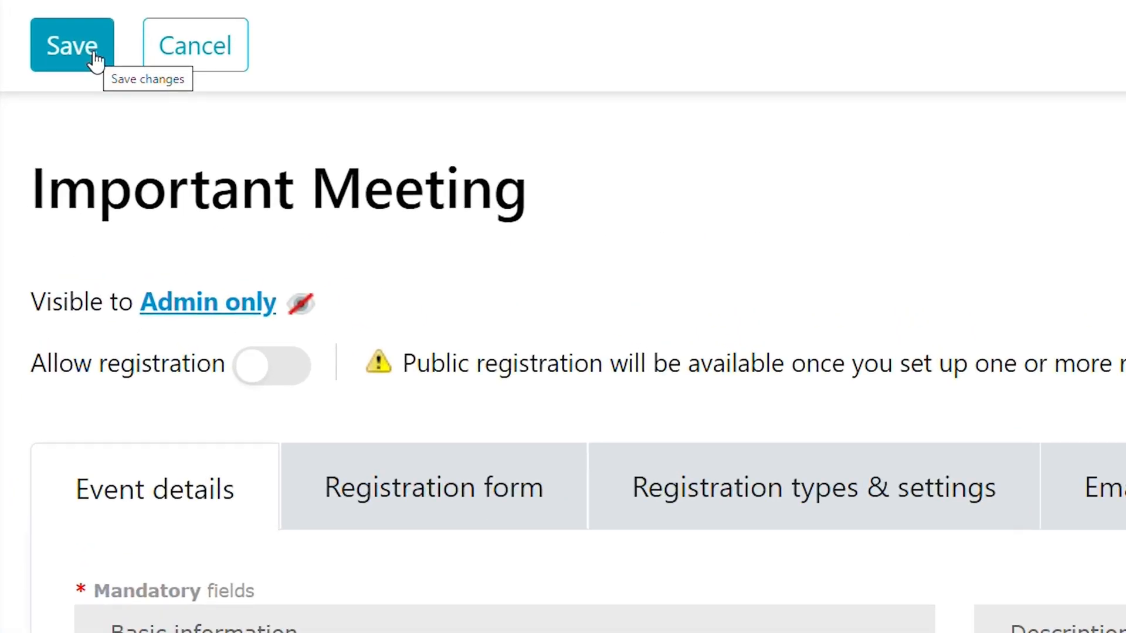
left_click(95, 59)
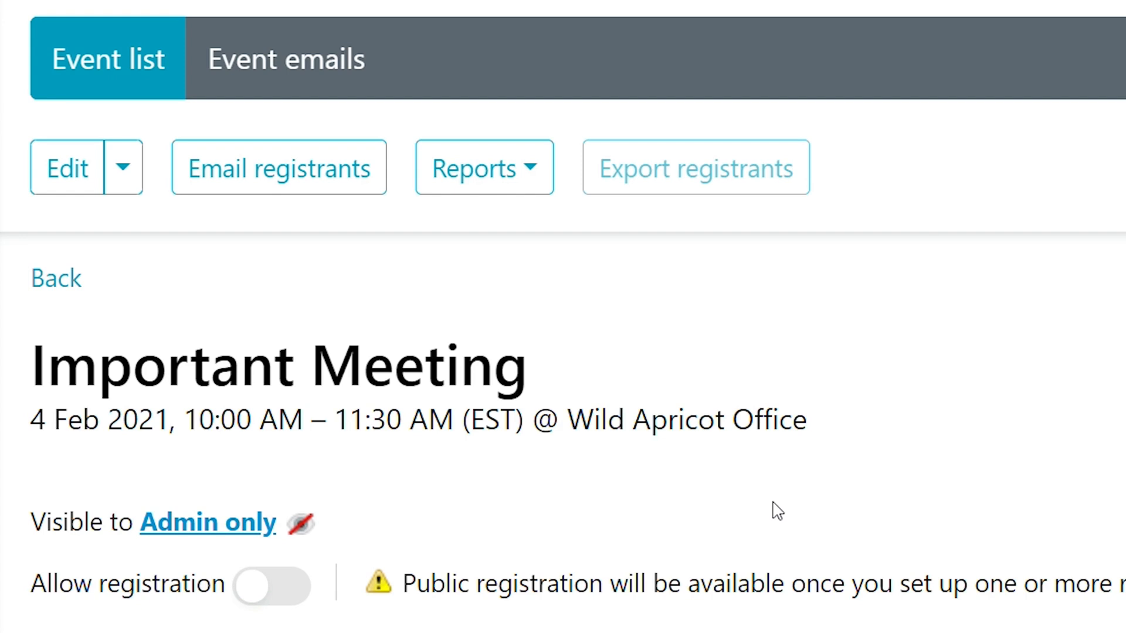
Change the event's access permissions from Admin only to Public and save
left_click(245, 526)
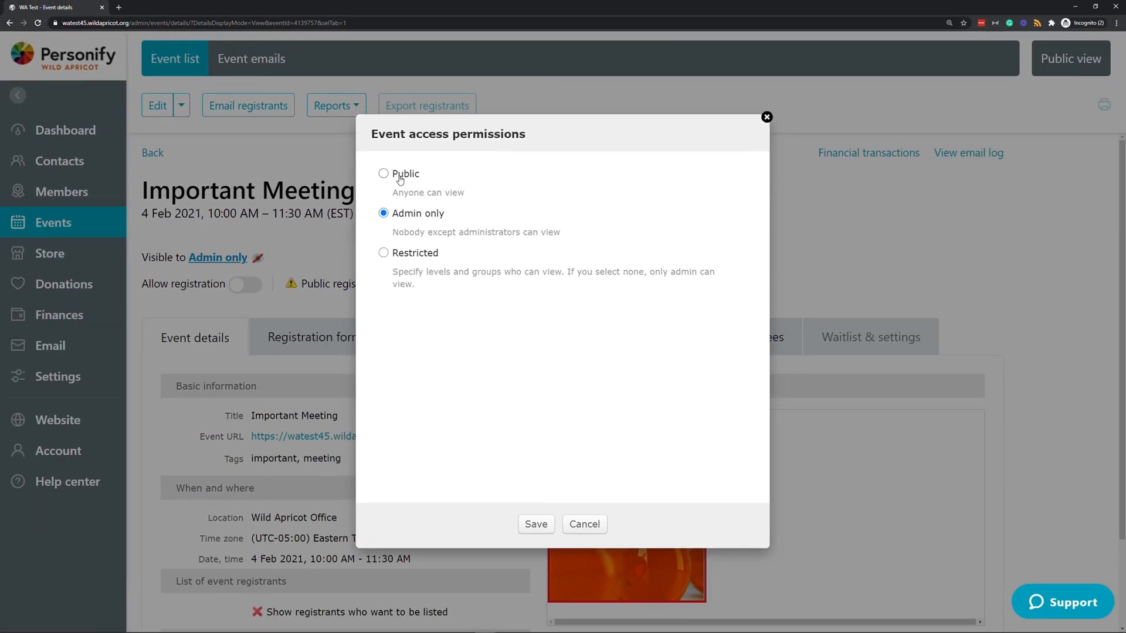
left_click(400, 179)
left_click(429, 262)
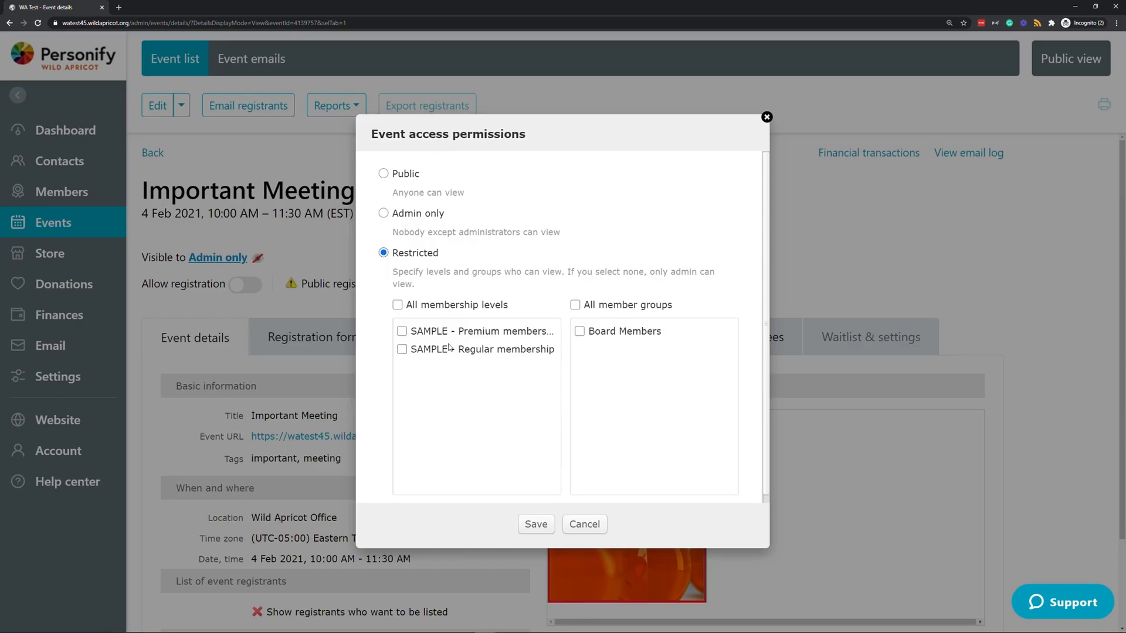
left_click(458, 309)
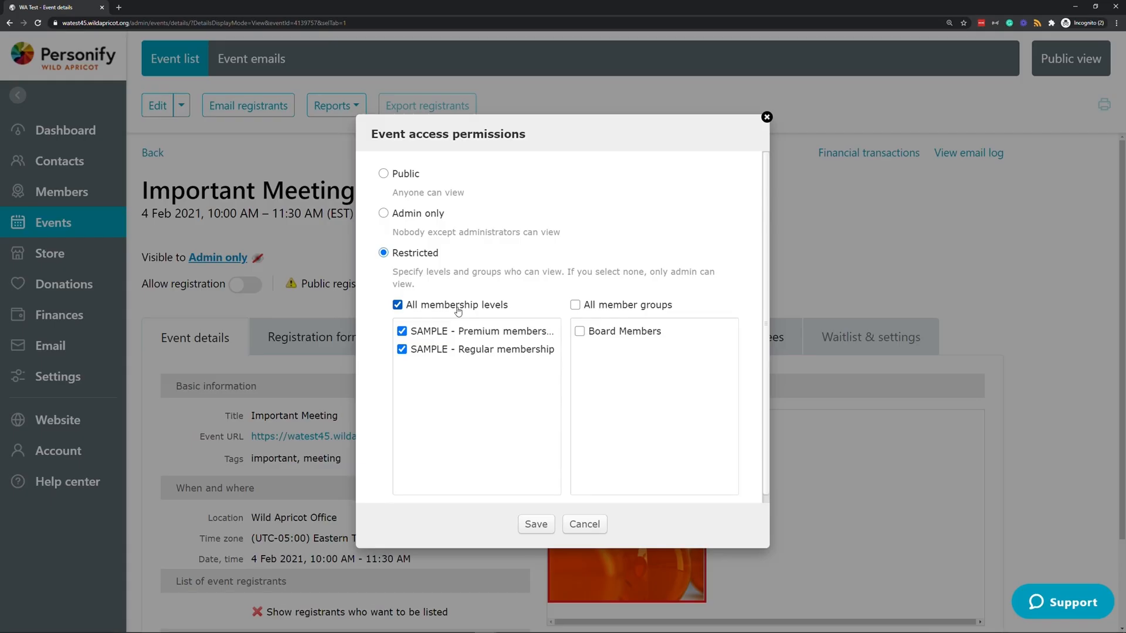
left_click(458, 308)
left_click(657, 340)
left_click(401, 332)
left_click(409, 174)
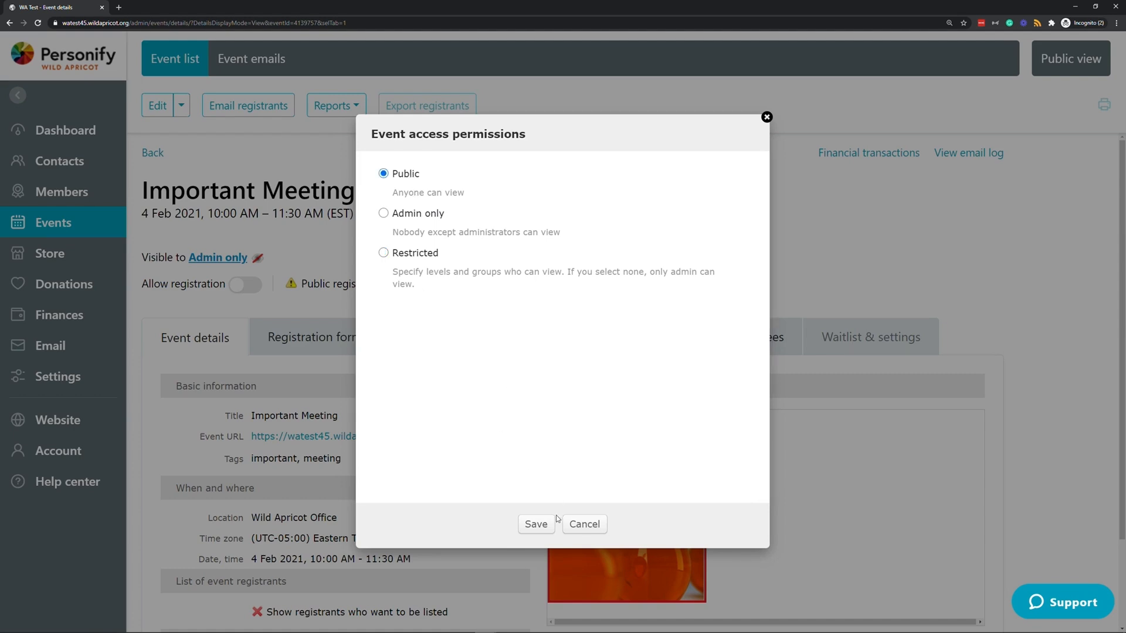
left_click(537, 526)
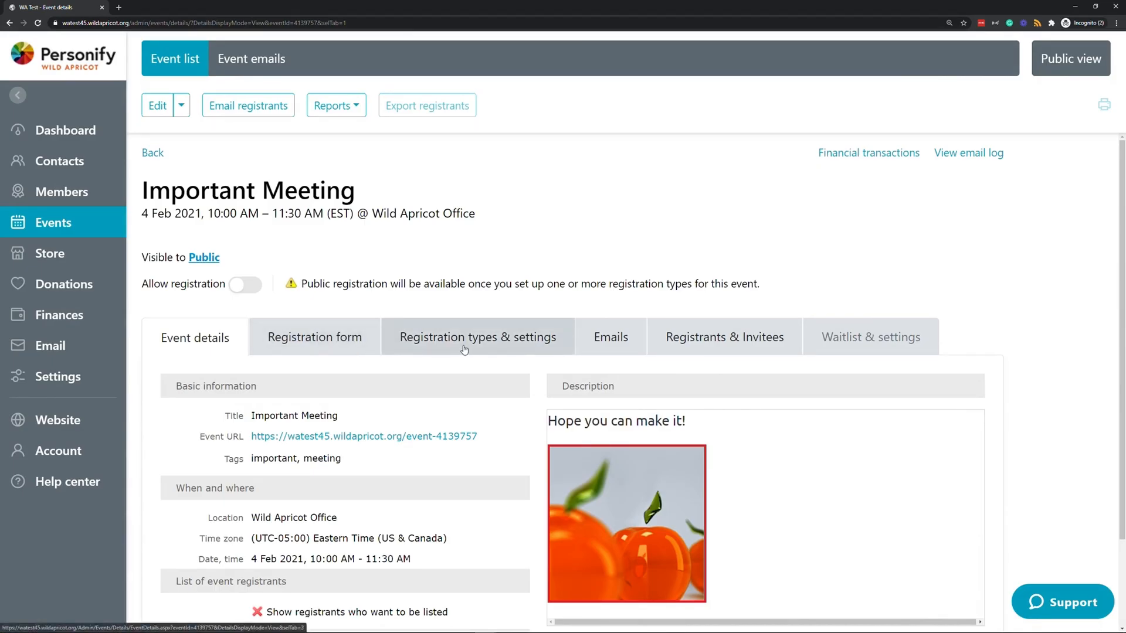
Add a required radio-button field labelled 'Meal Choice' to the registration form
left_click(354, 345)
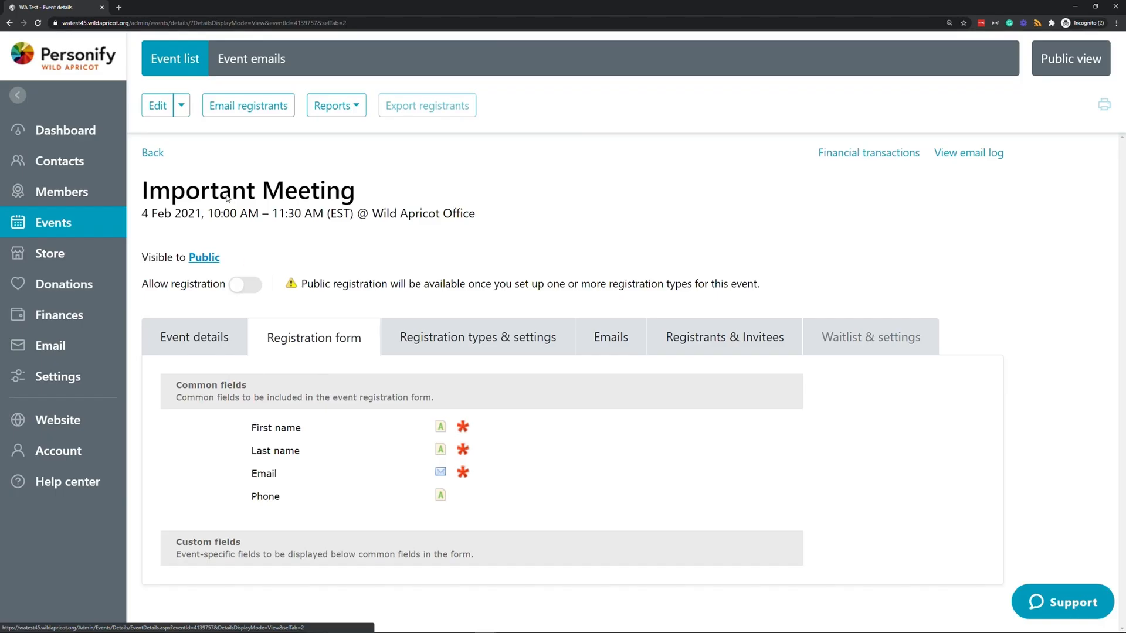
left_click(157, 105)
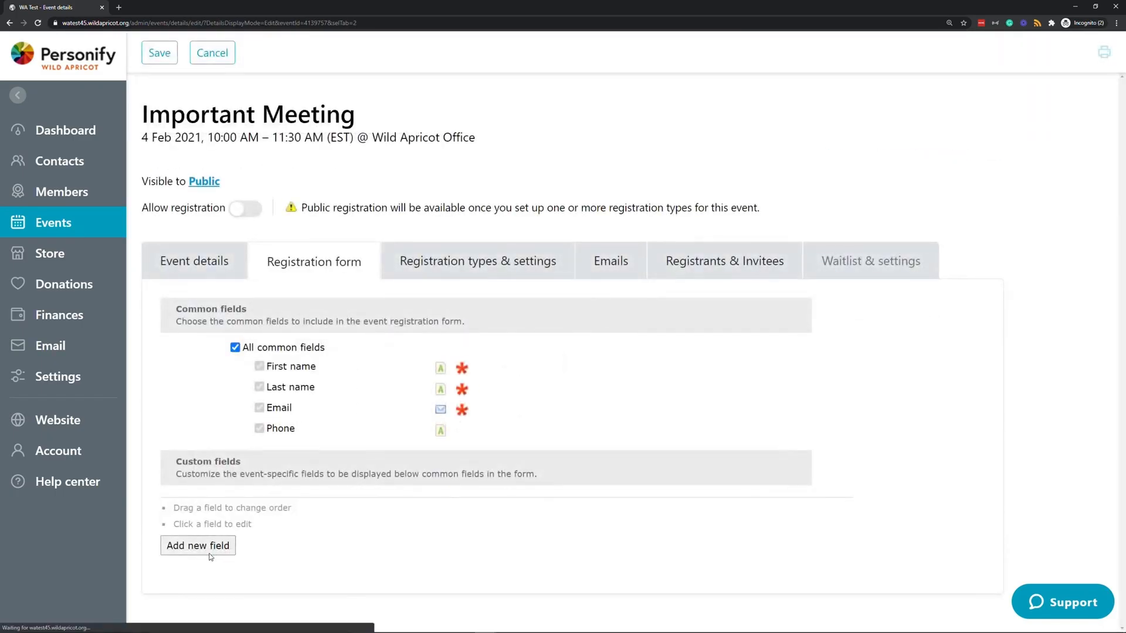
left_click(209, 553)
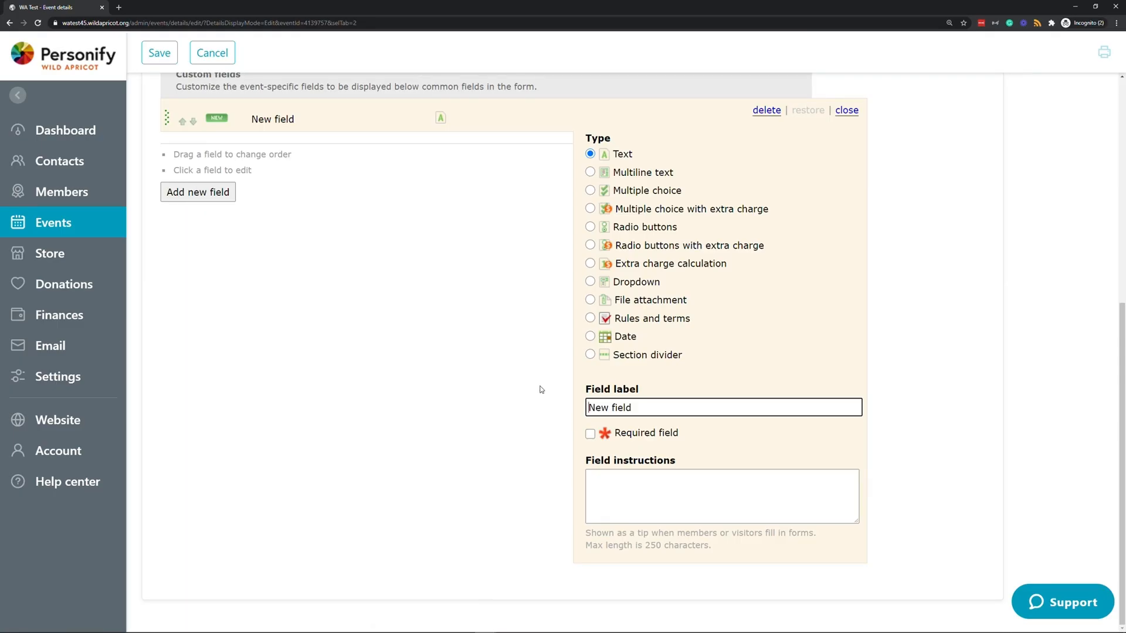
left_click(590, 227)
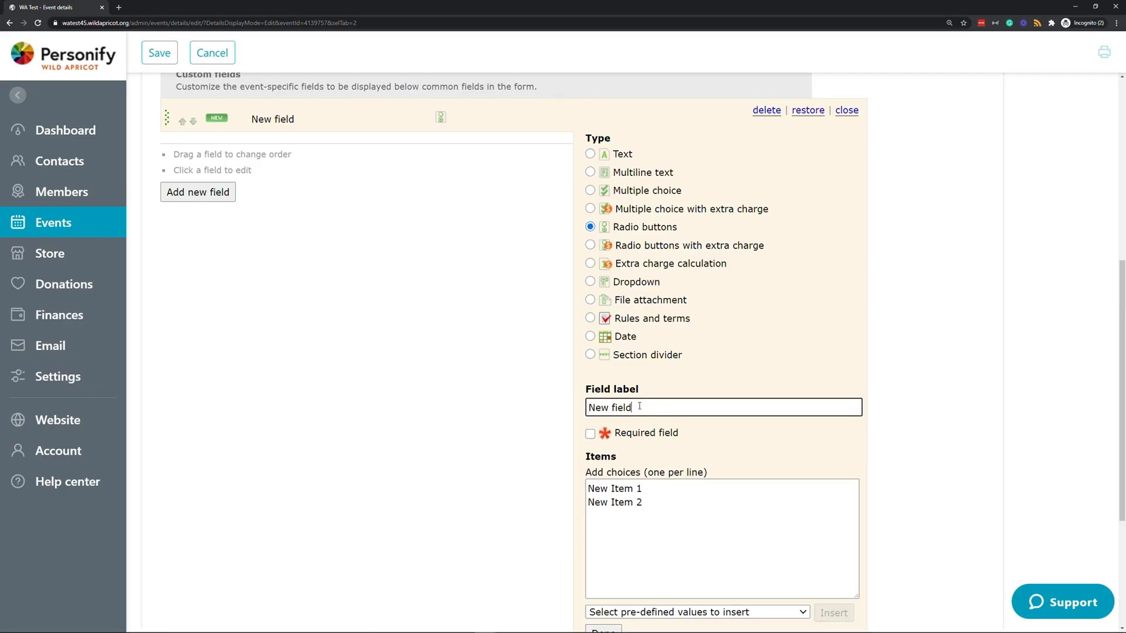
left_click_drag(639, 407, 584, 407)
type("Meal Choice")
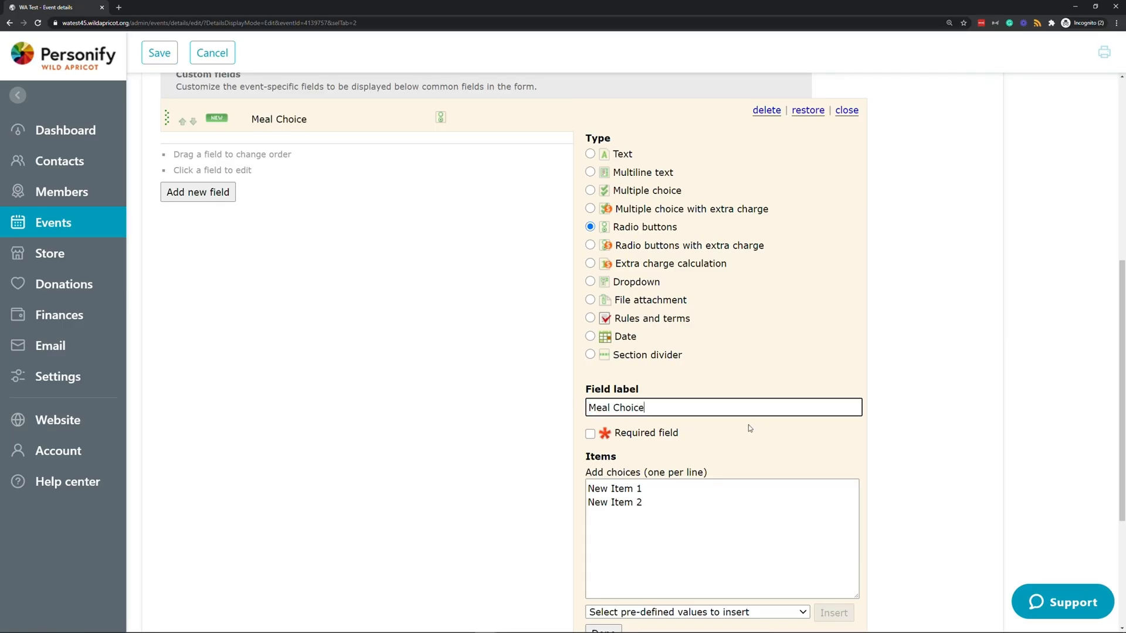
left_click(590, 433)
Replace the placeholder choices with Chicken, Beef and Vegan
scroll(681, 465, "down", 1)
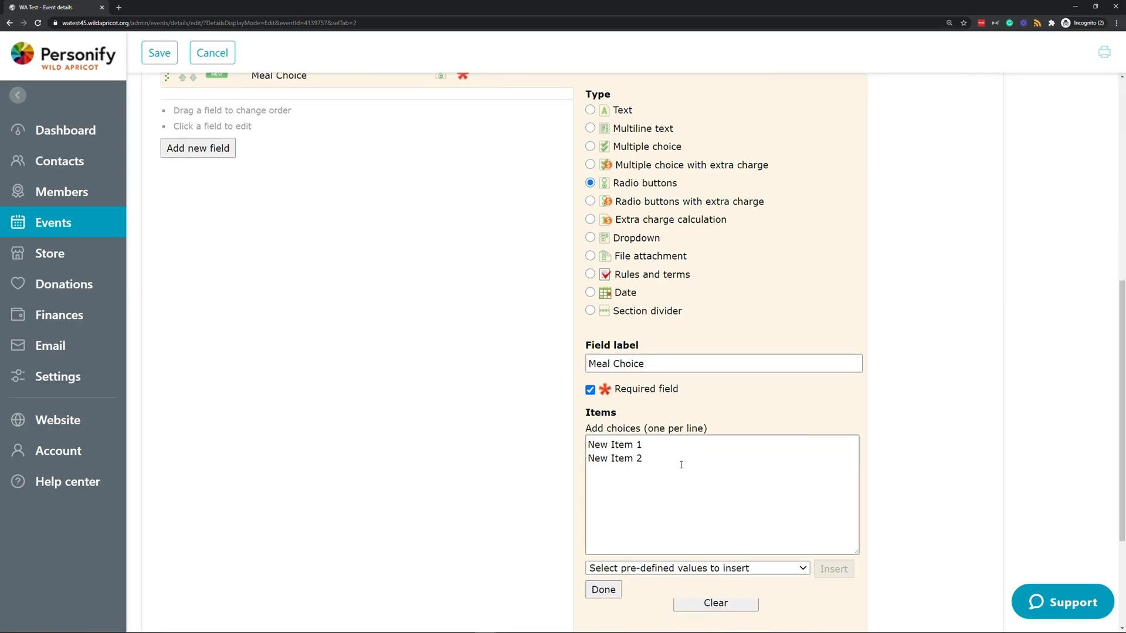
left_click(674, 460)
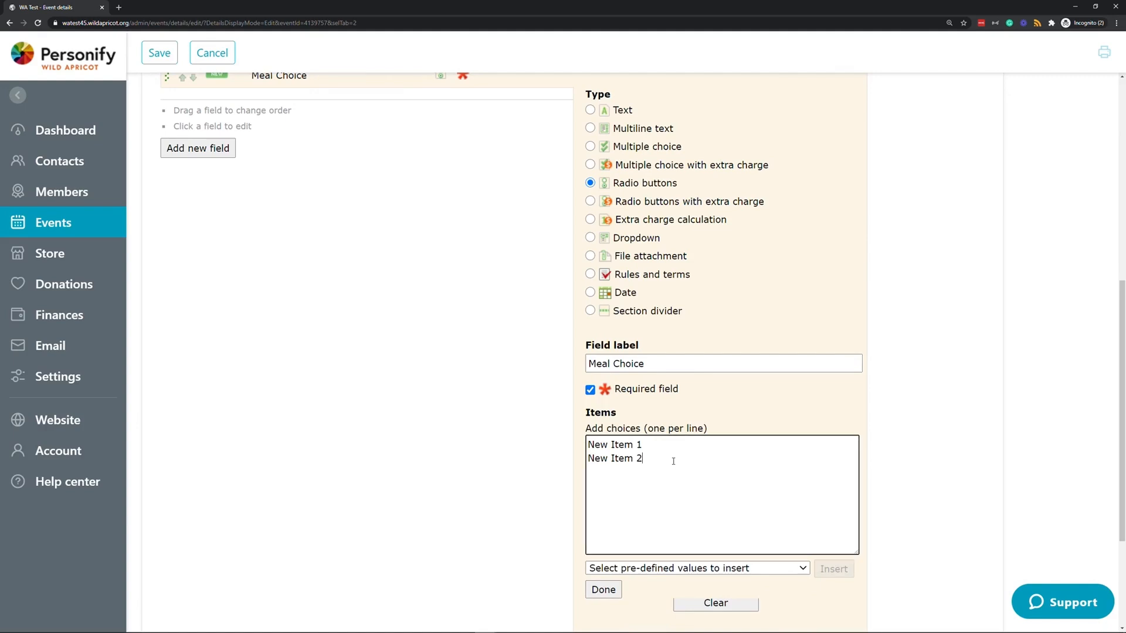
key("ctrl+a")
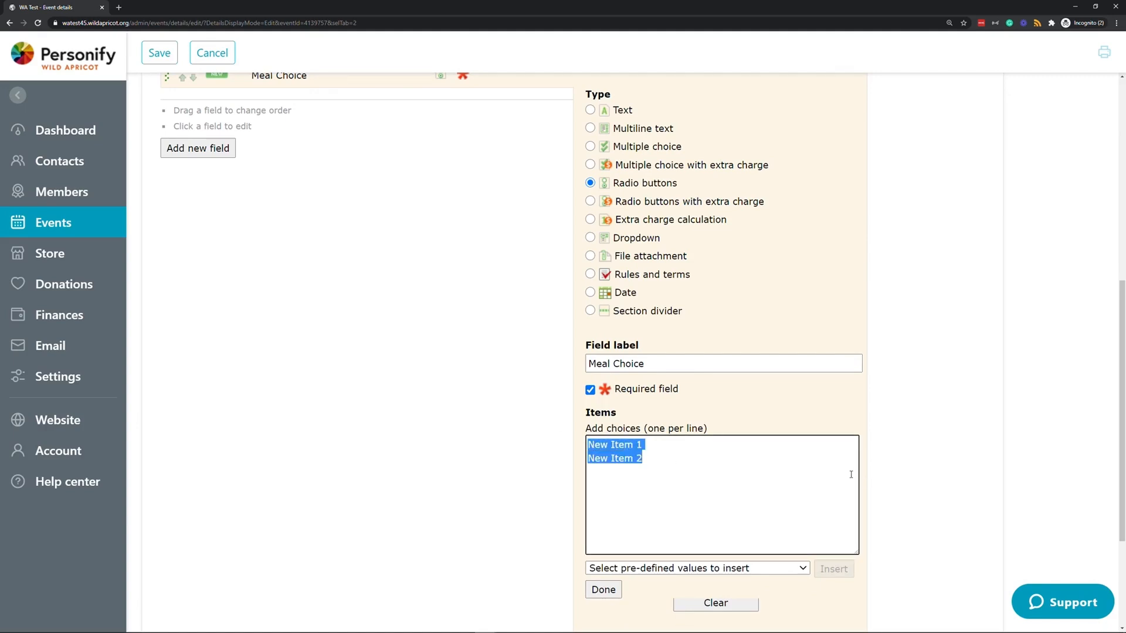
type("Chicken")
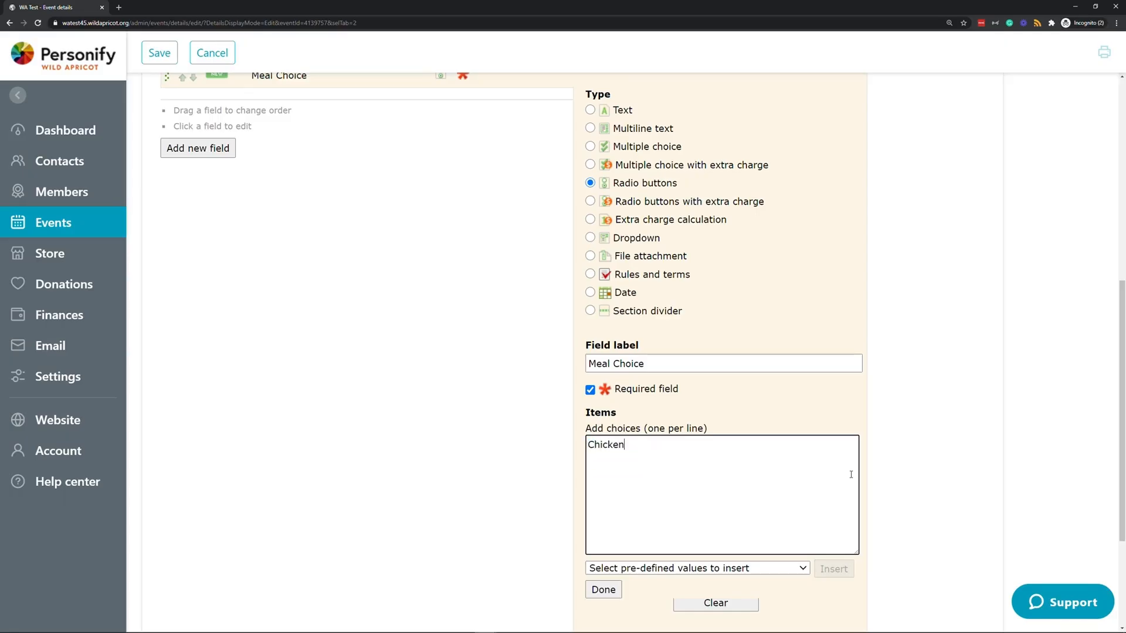
key("Return")
type("Beef")
key("Return")
type("Vegan")
Add the instruction 'Please choose what you would like to eat for lunch' and save the form
scroll(780, 486, "down", 3)
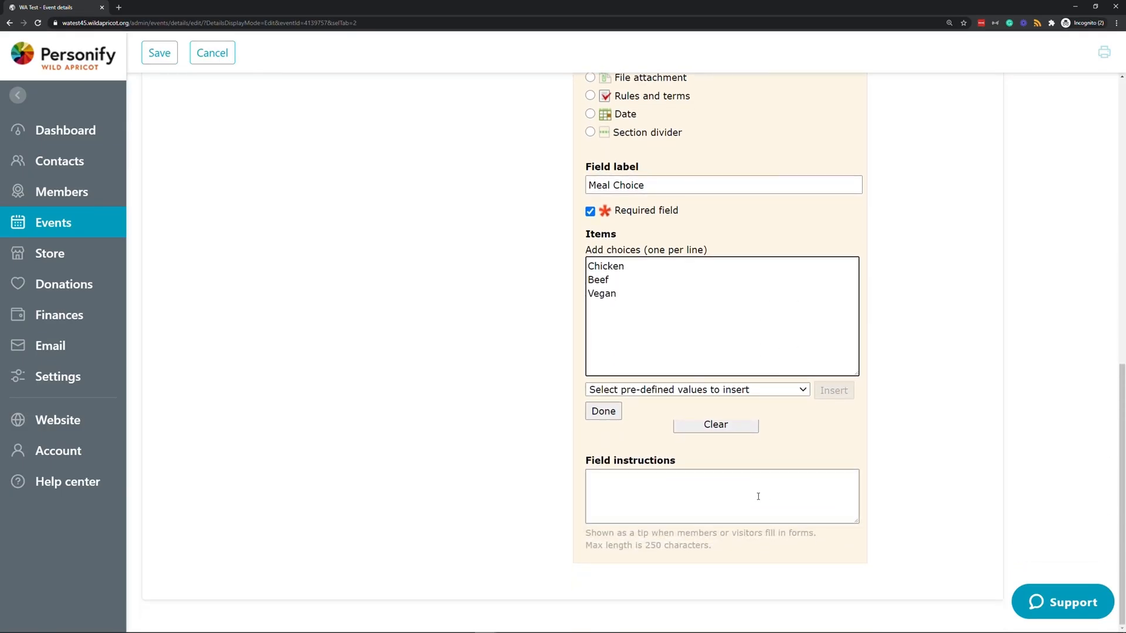
left_click(757, 496)
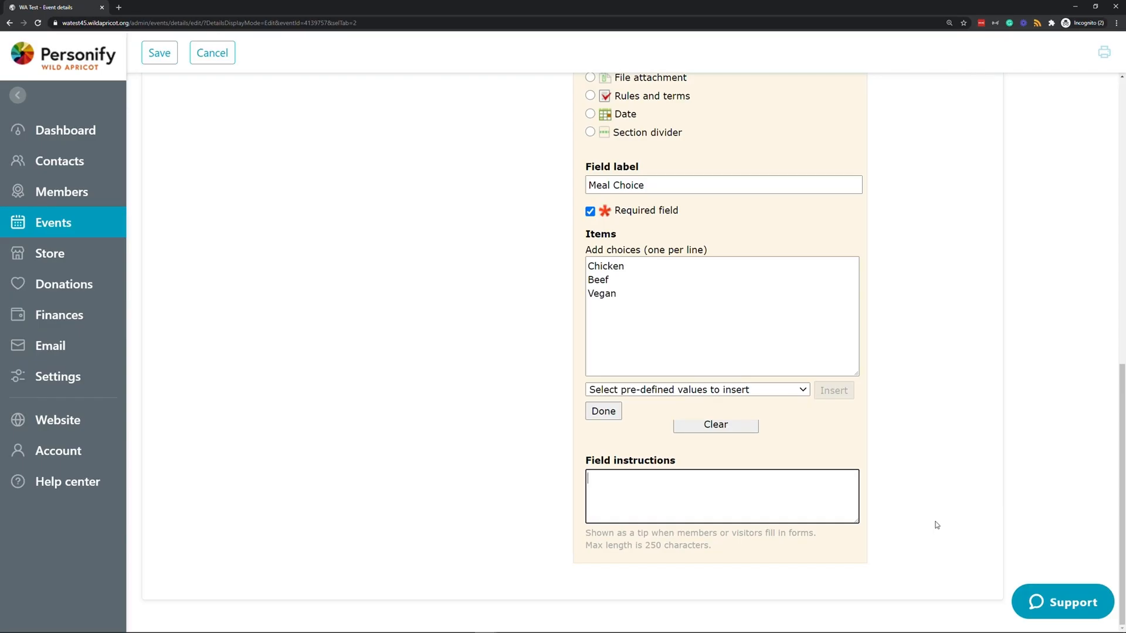
type("Please choose what you would like to ear")
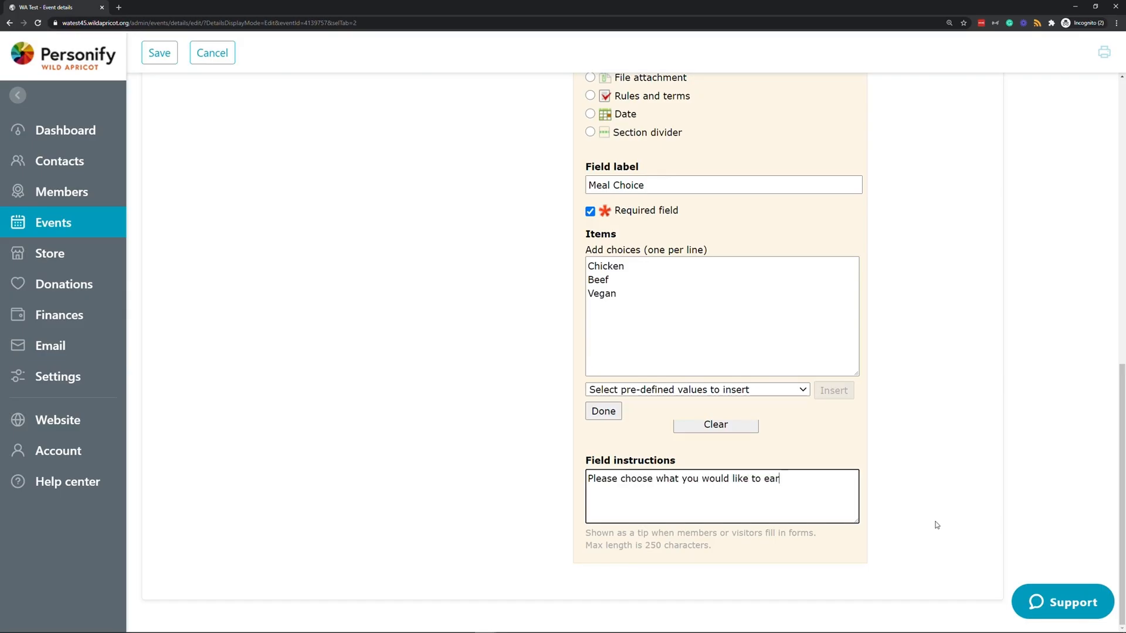
key("BackSpace")
type("t for lunch")
left_click_drag(586, 533, 715, 550)
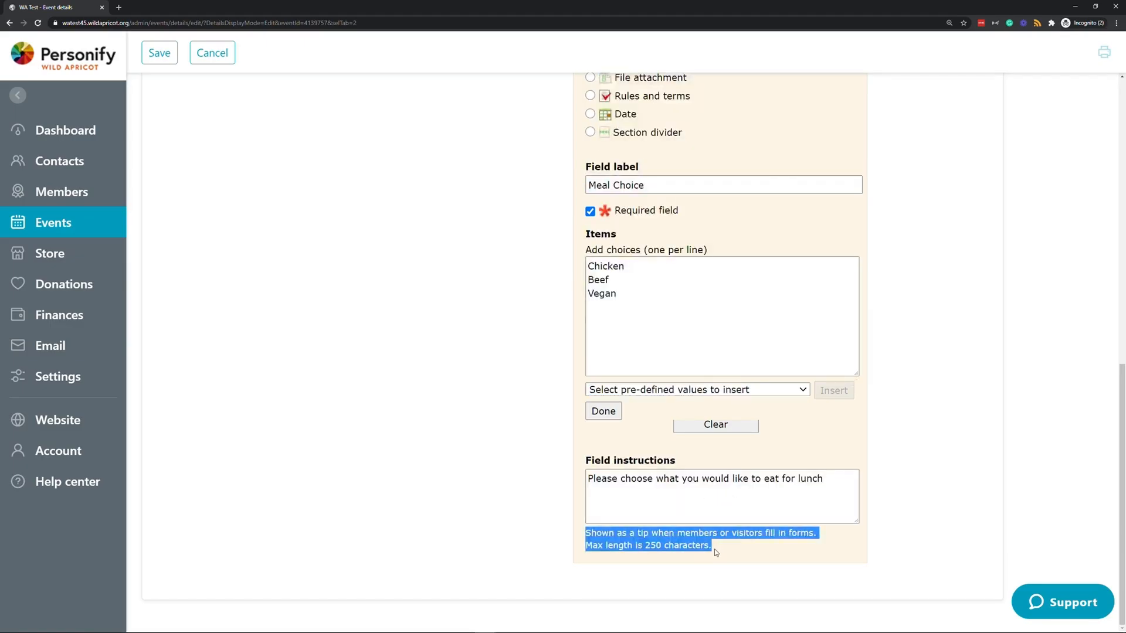
left_click(768, 551)
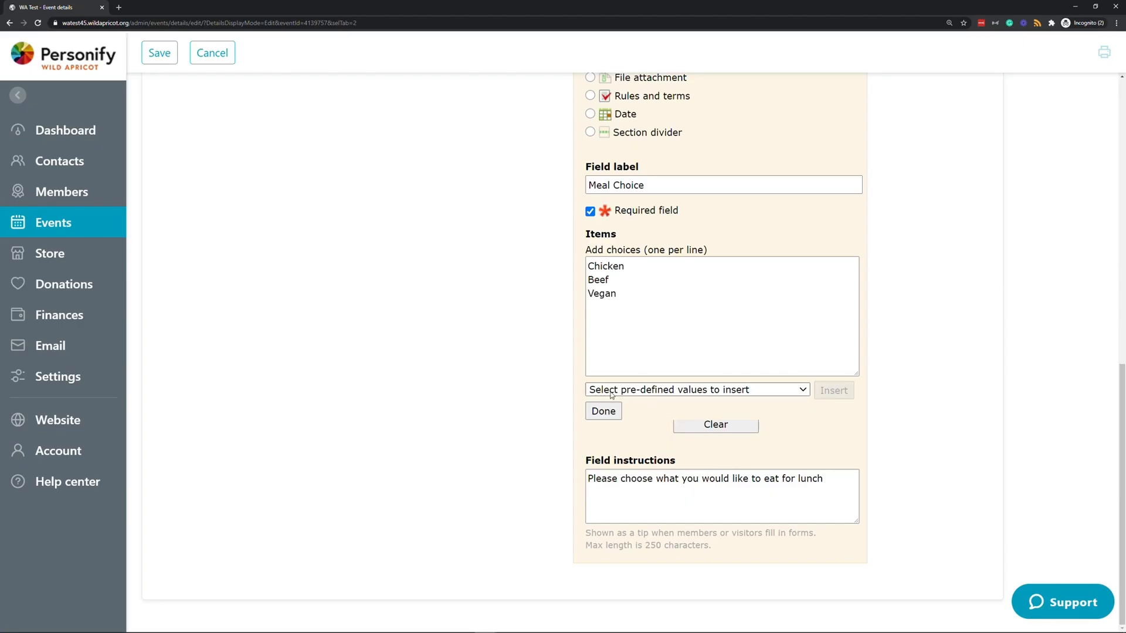
left_click(791, 393)
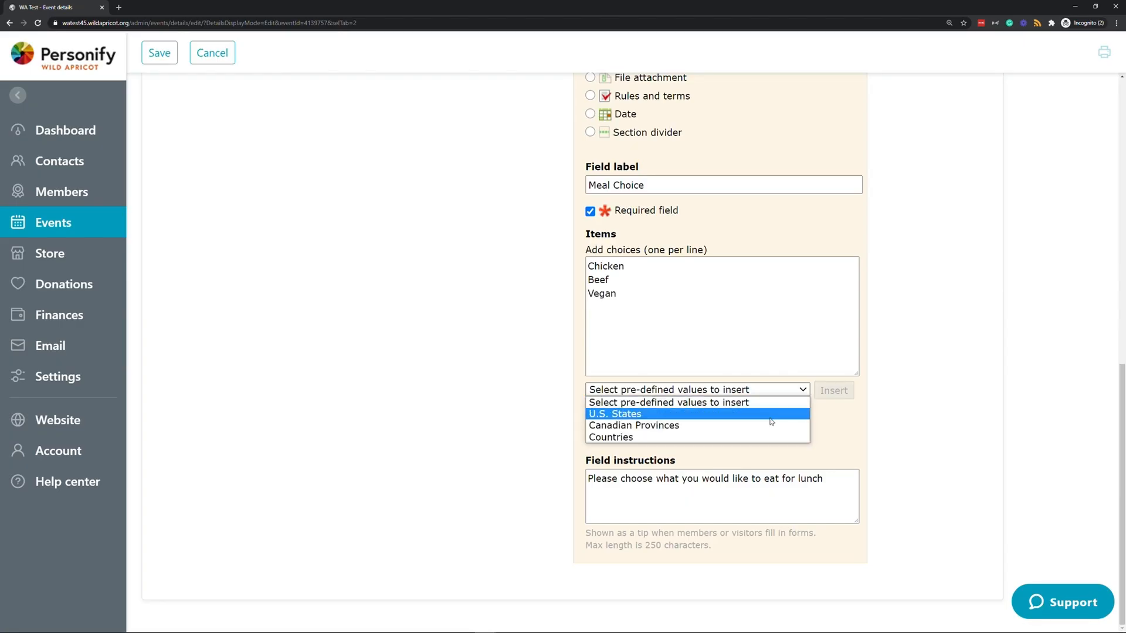
left_click(863, 458)
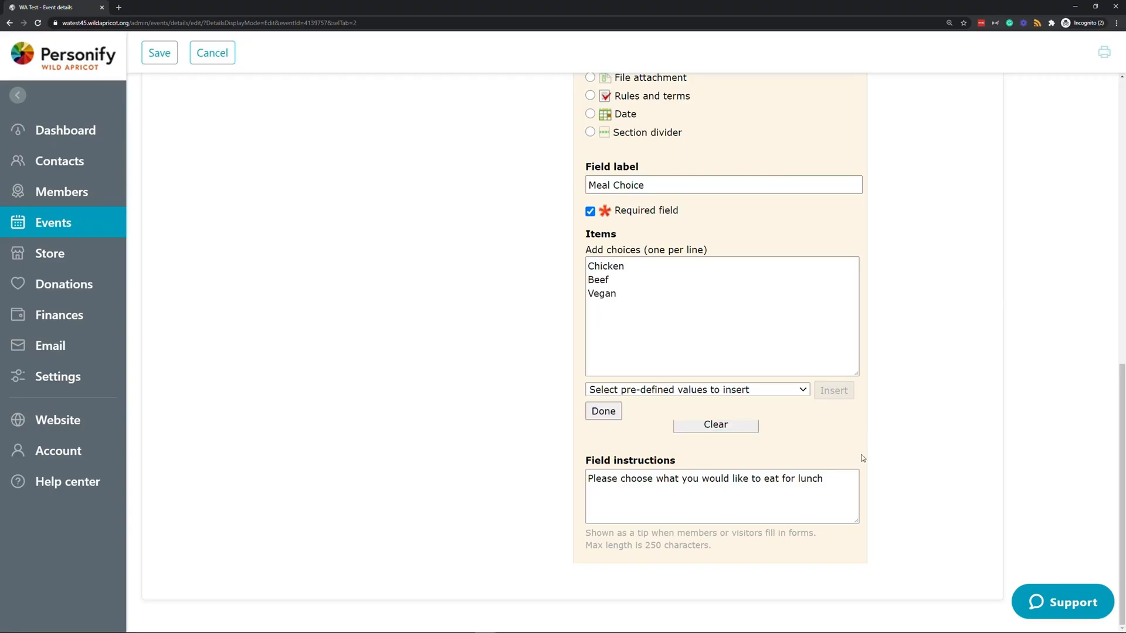
scroll(857, 455, "up", 5)
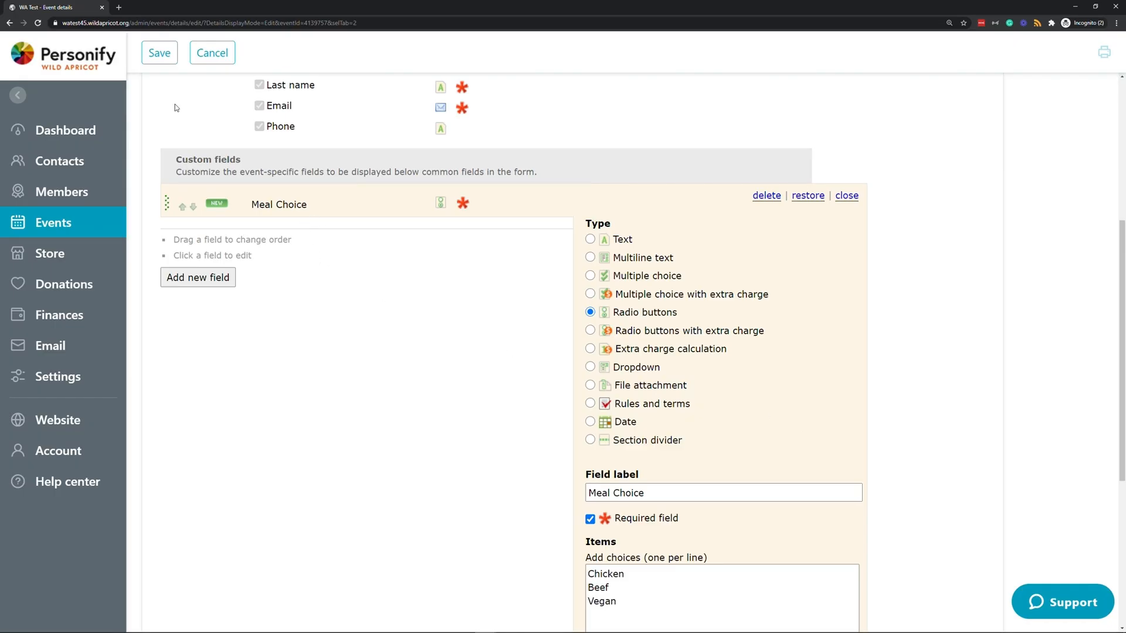
left_click(159, 56)
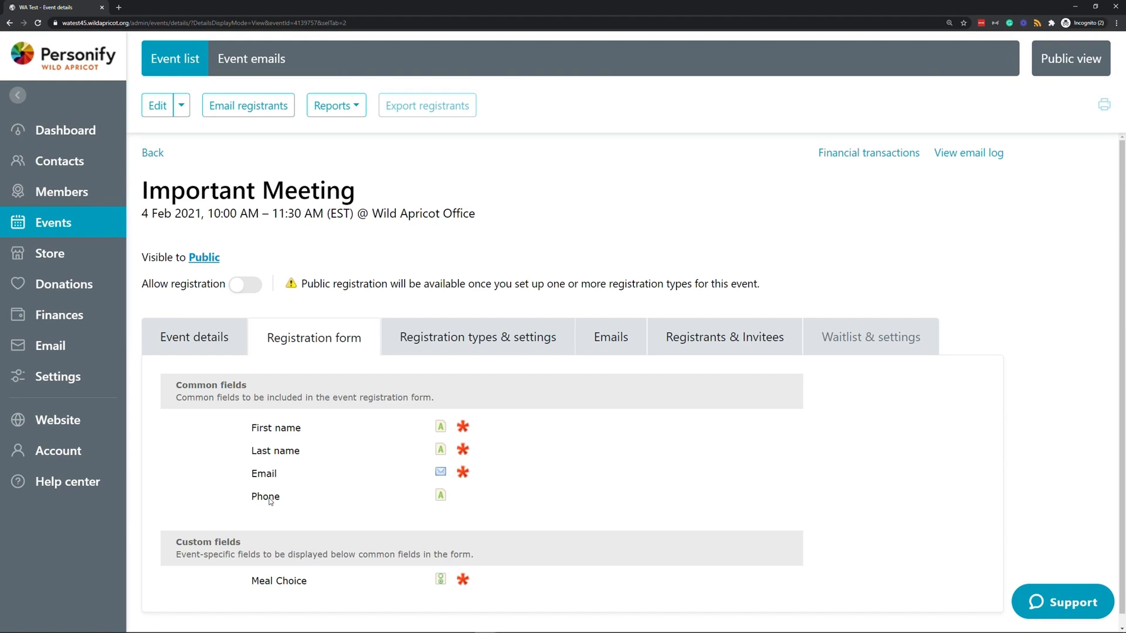
Look through the Registration types & settings, Emails and Registrants & Invitees tabs
left_click(468, 353)
left_click(617, 348)
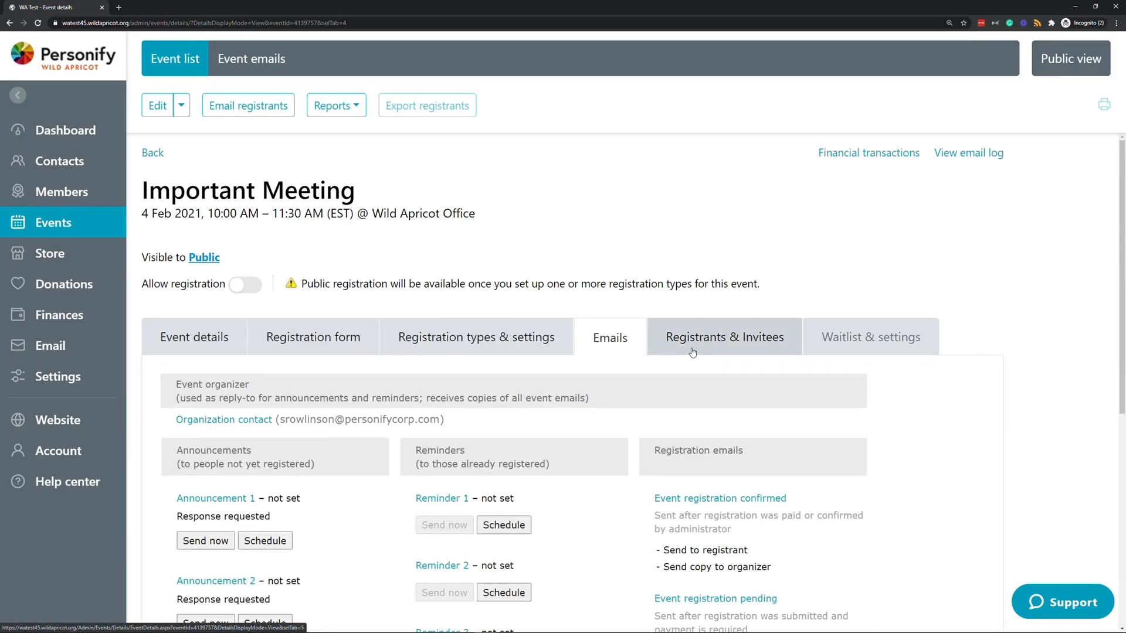
left_click(693, 351)
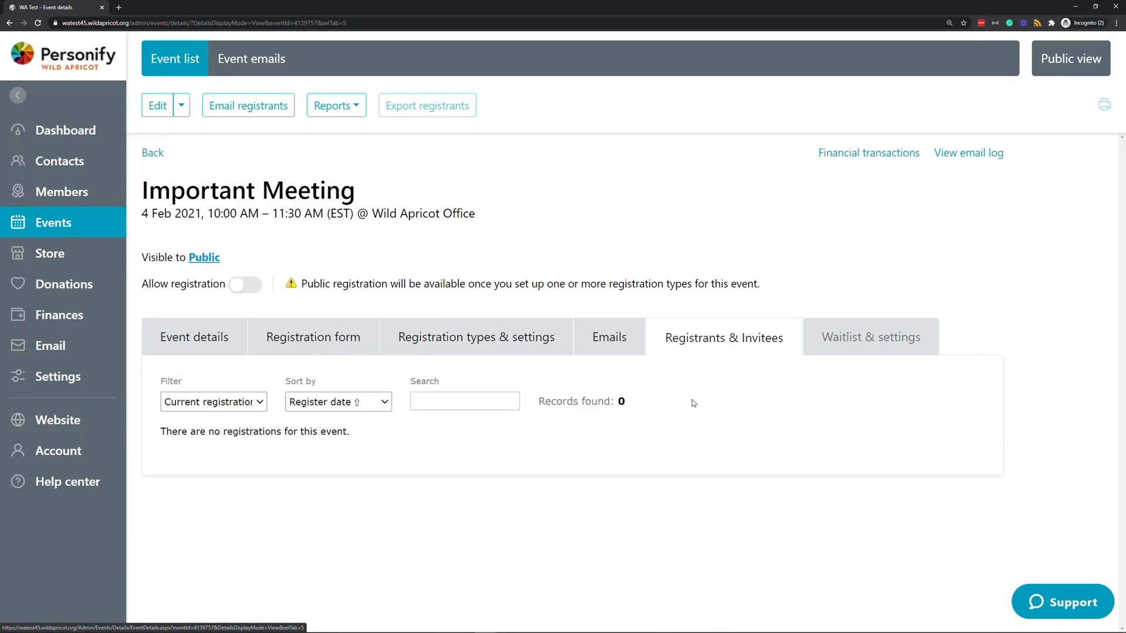
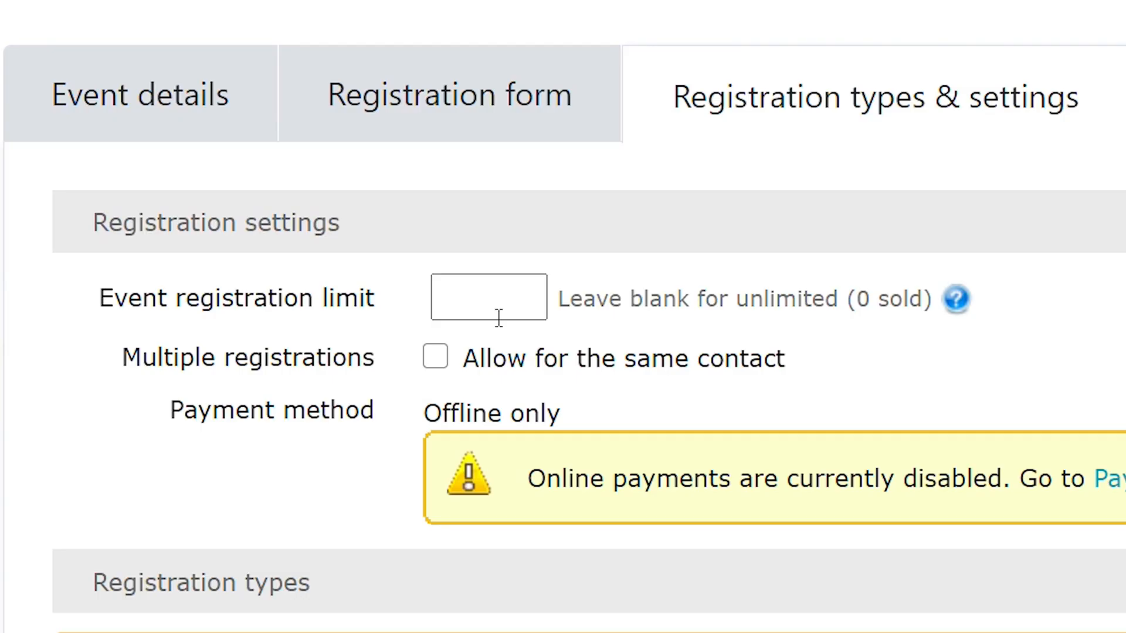
Set the event registration limit to 100 with a waitlist when full, save, and add a registration type
left_click(492, 308)
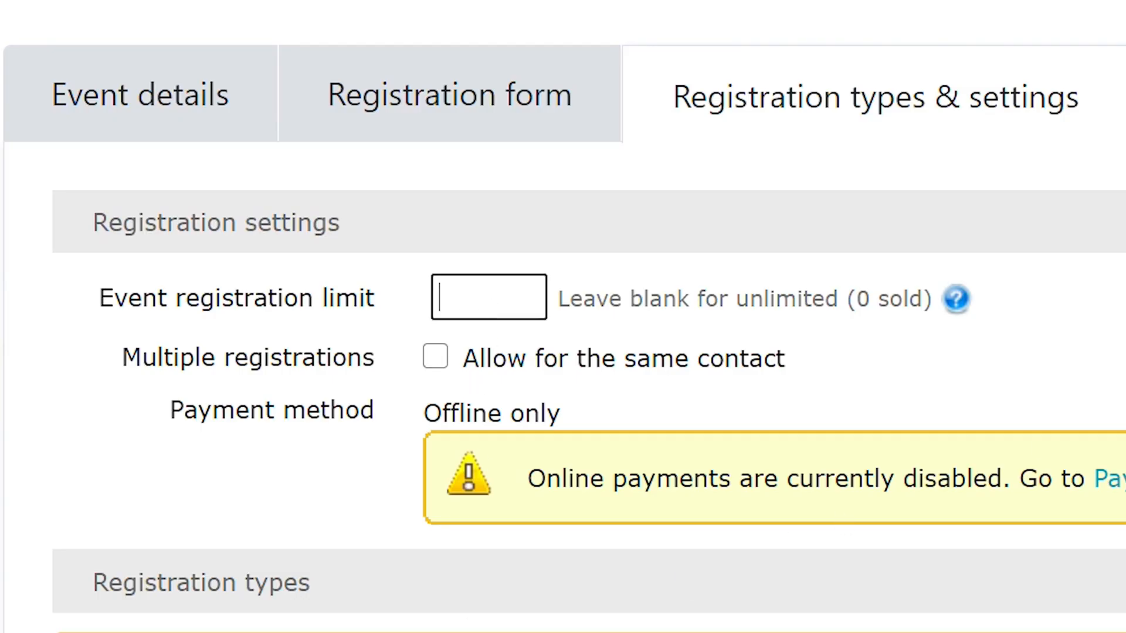
type("100")
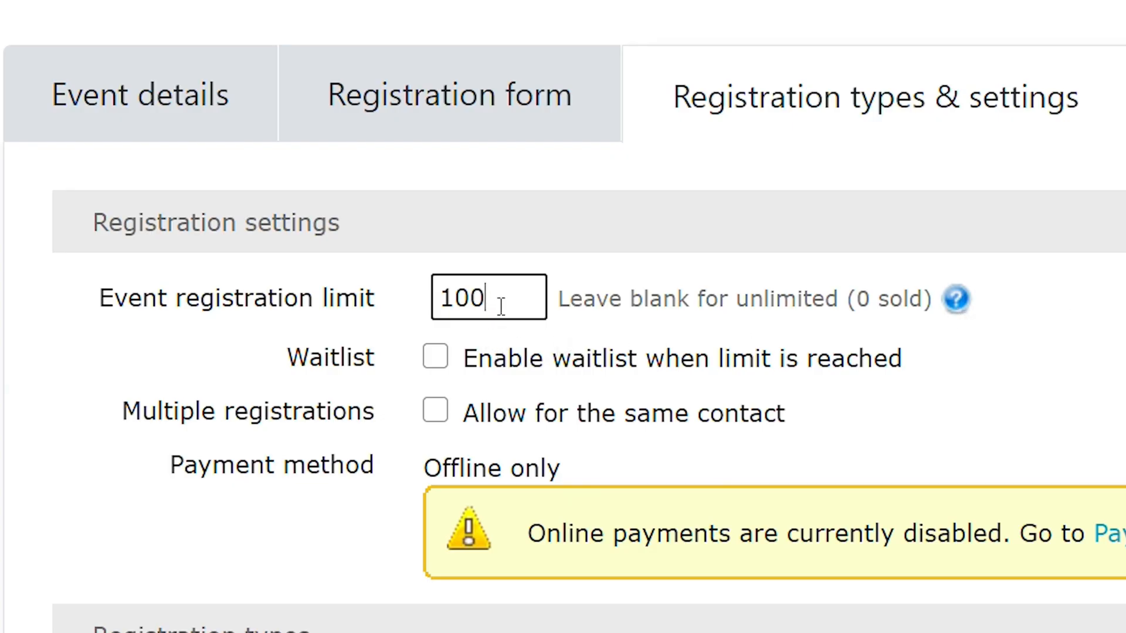
left_click(436, 361)
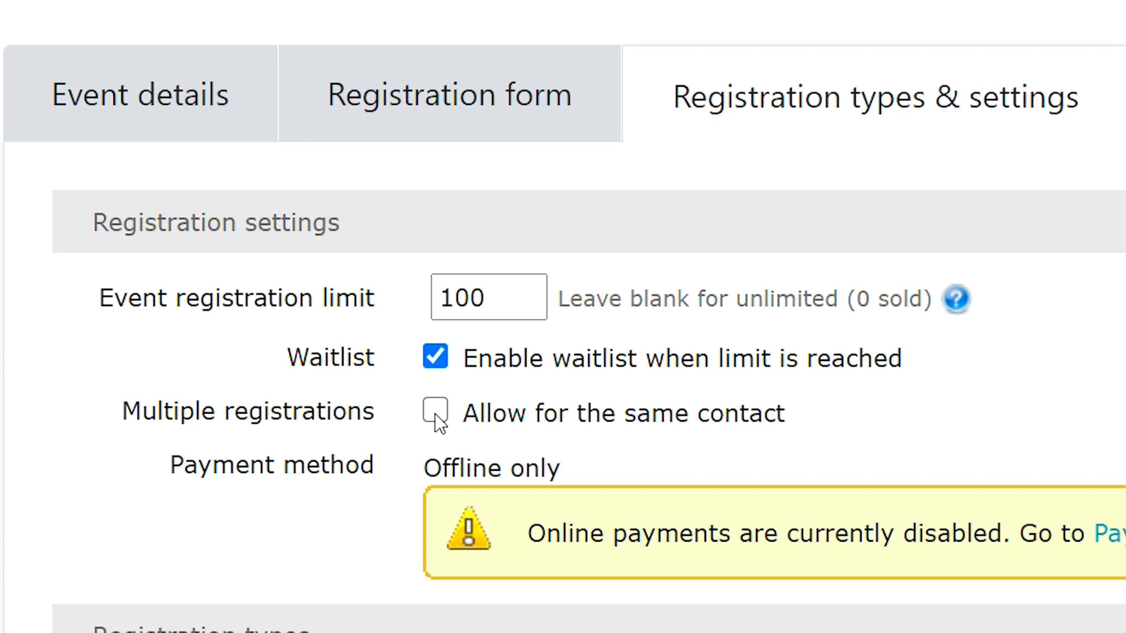
left_click(435, 414)
scroll(645, 487, "down", 5)
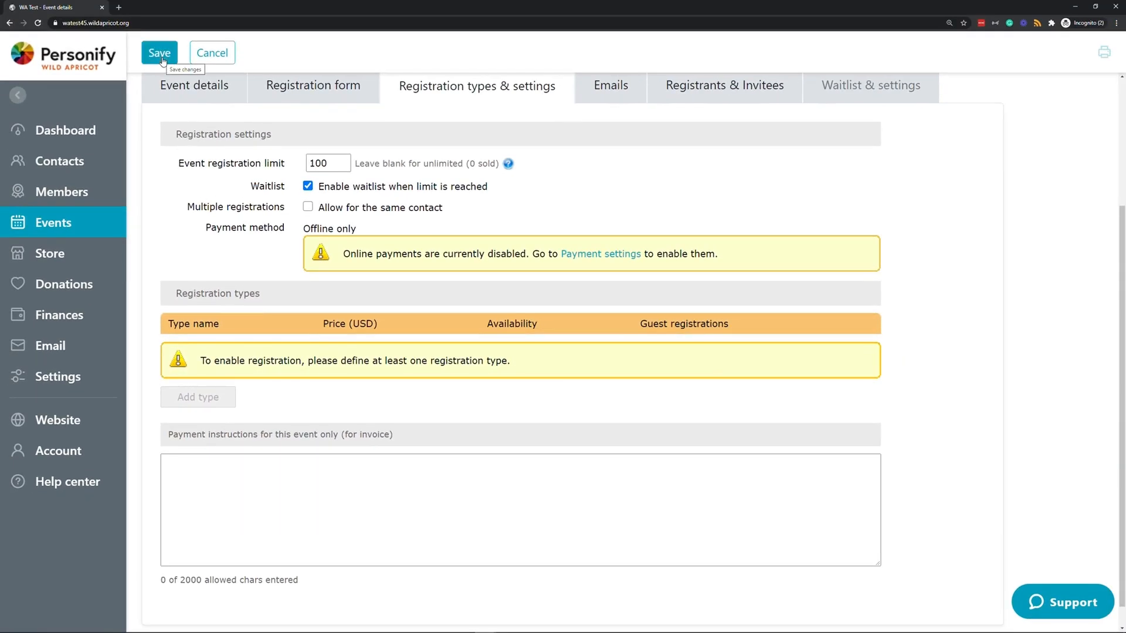
left_click(163, 60)
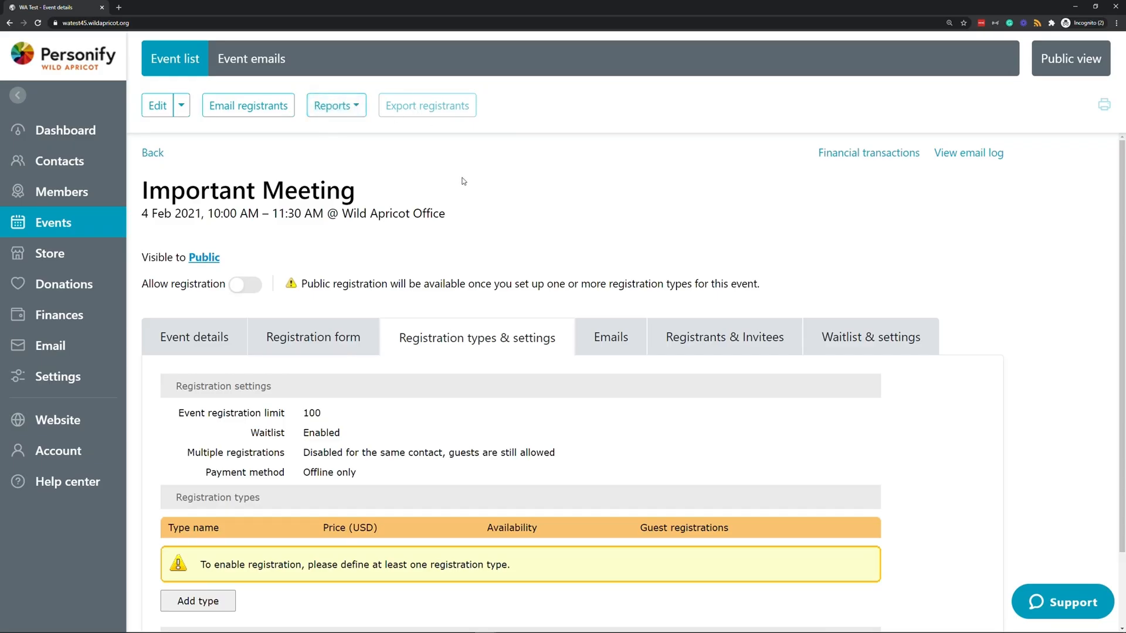
scroll(459, 182, "down", 2)
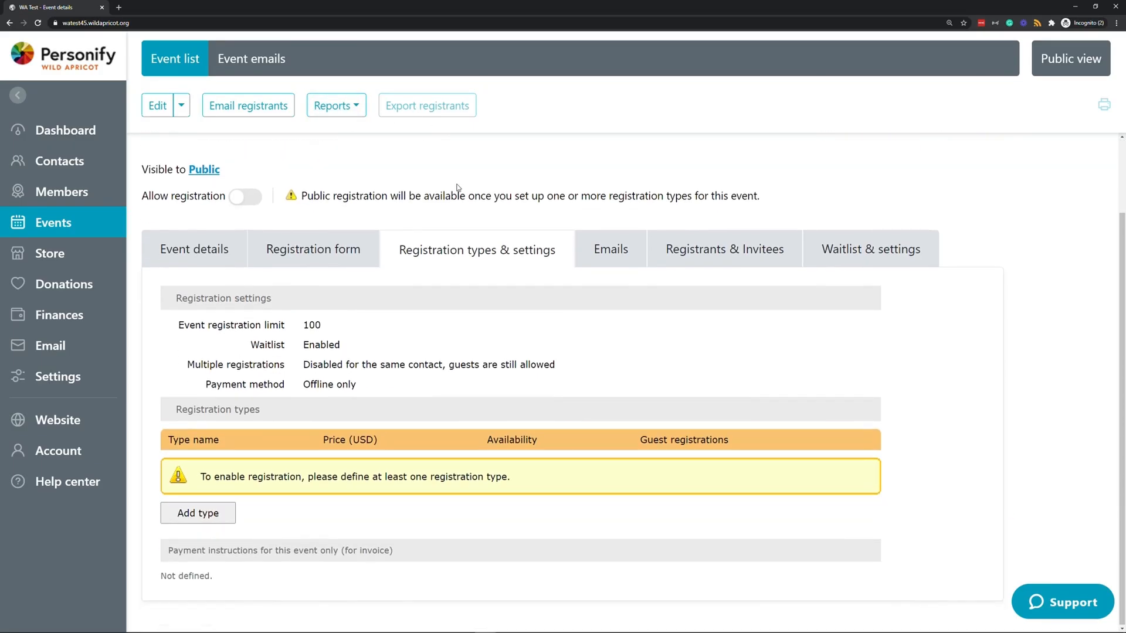
left_click(222, 525)
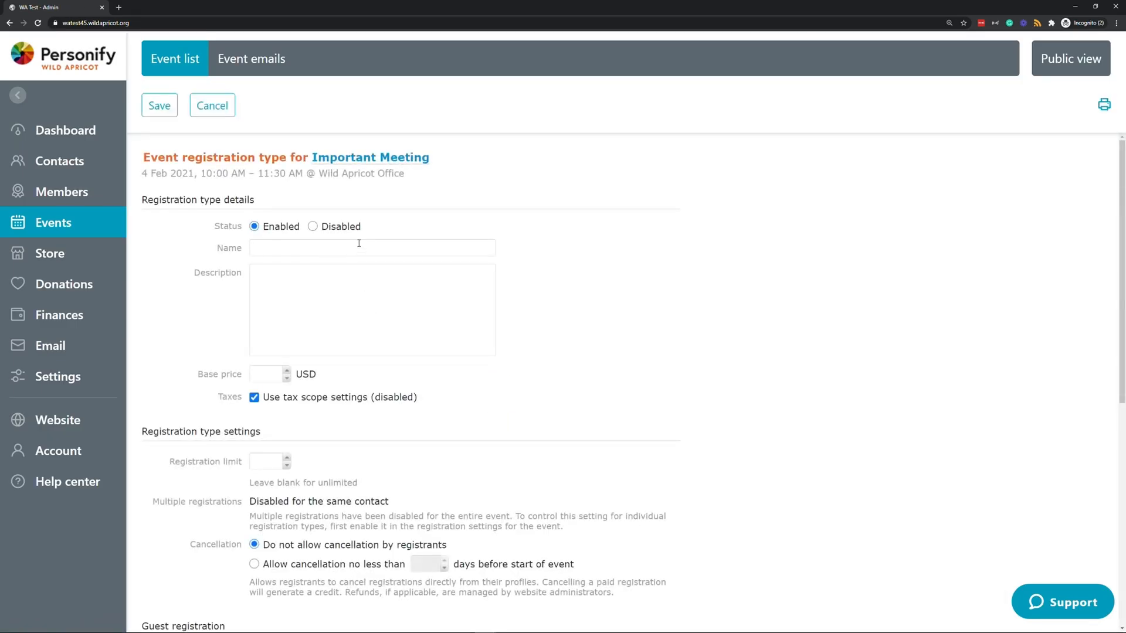
Name the type 'Members Only', describe it 'You must be a member to select this type', priced 10
left_click(279, 249)
type("Members Only")
left_click(402, 308)
type("You must be a member t")
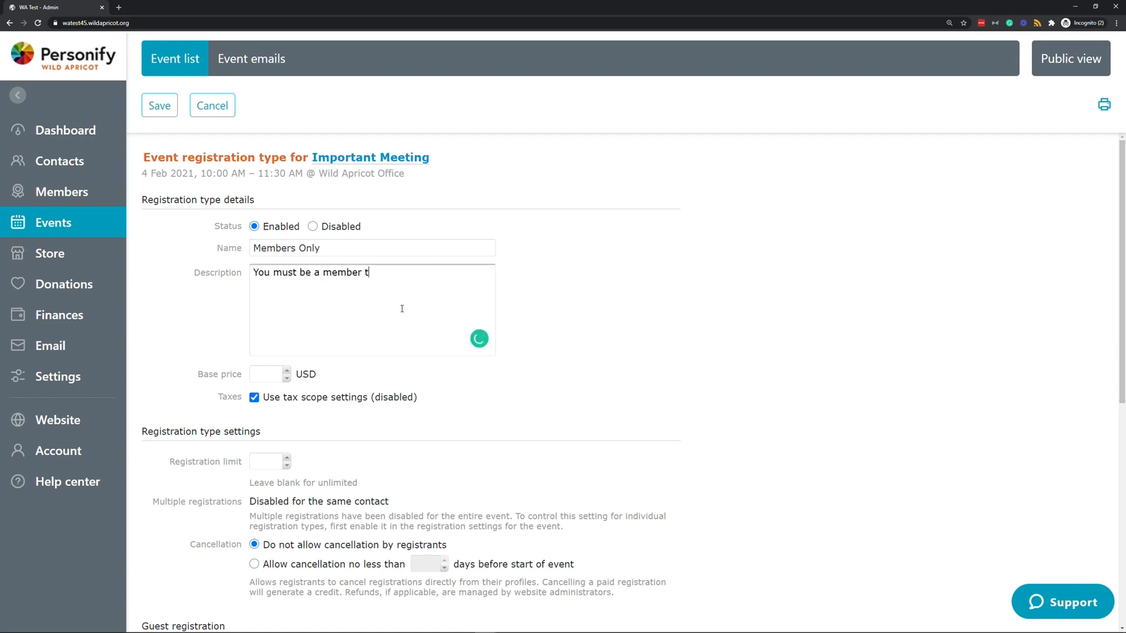
type("o select this type")
left_click(260, 375)
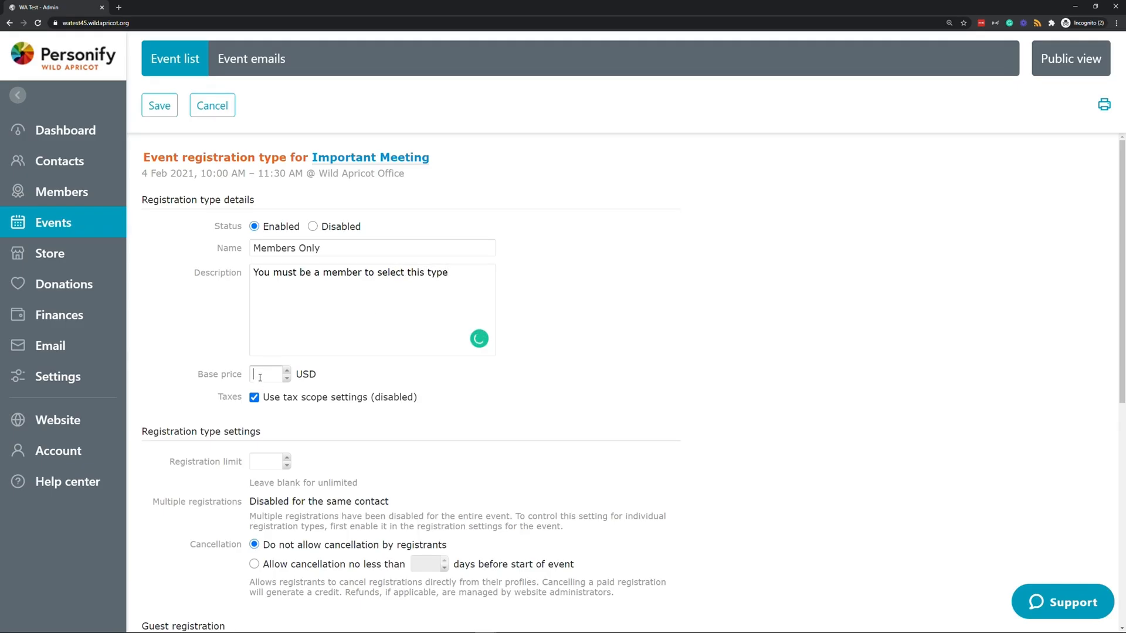
type("10")
Limit this type to 25 registrants with a waitlist and allow cancellation before the event
scroll(291, 382, "down", 1)
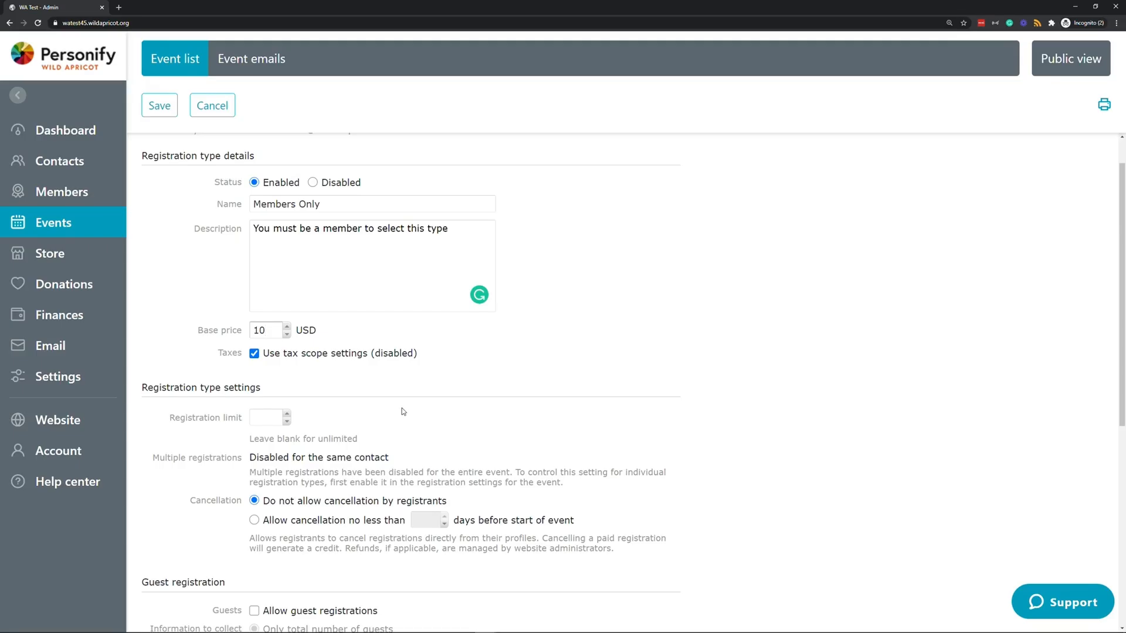
scroll(405, 413, "down", 1)
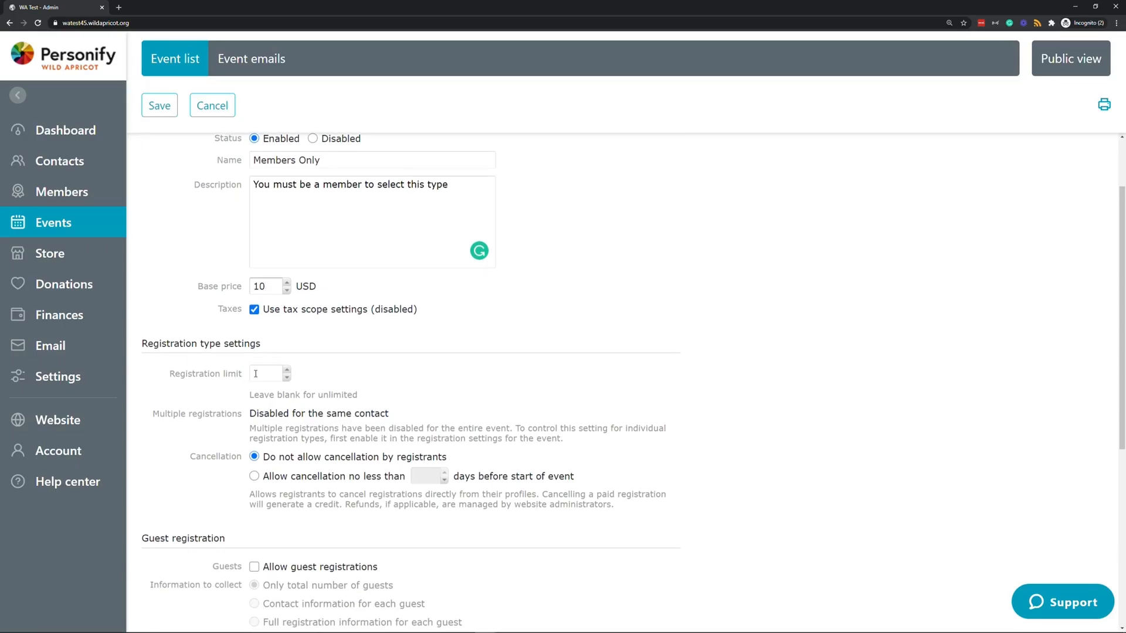
left_click(260, 375)
type("25")
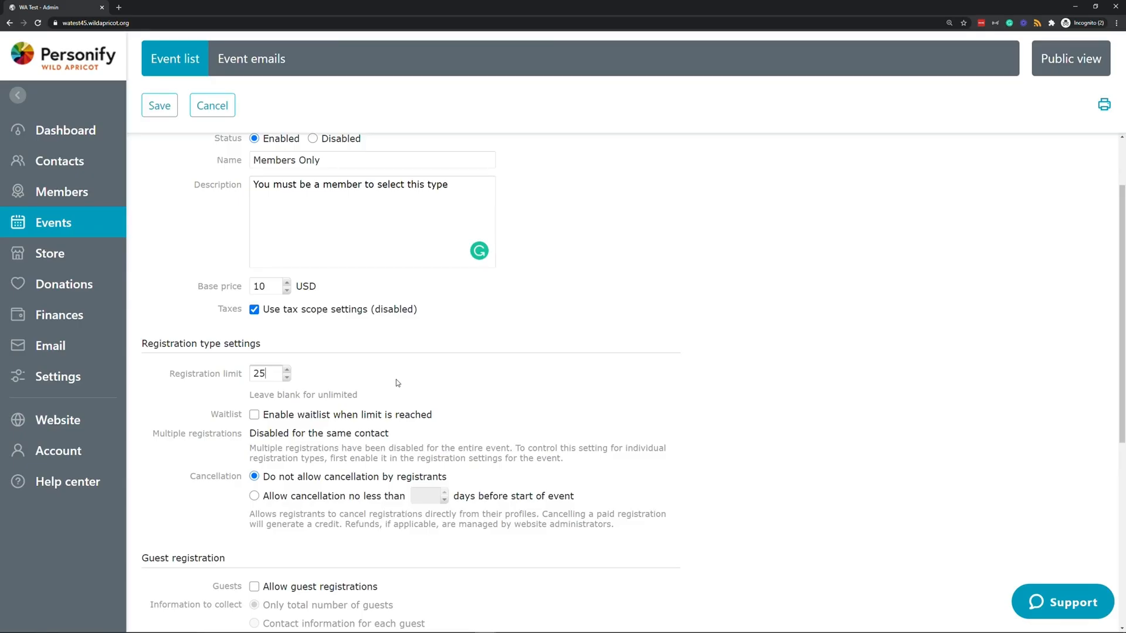
left_click(254, 414)
scroll(527, 420, "down", 2)
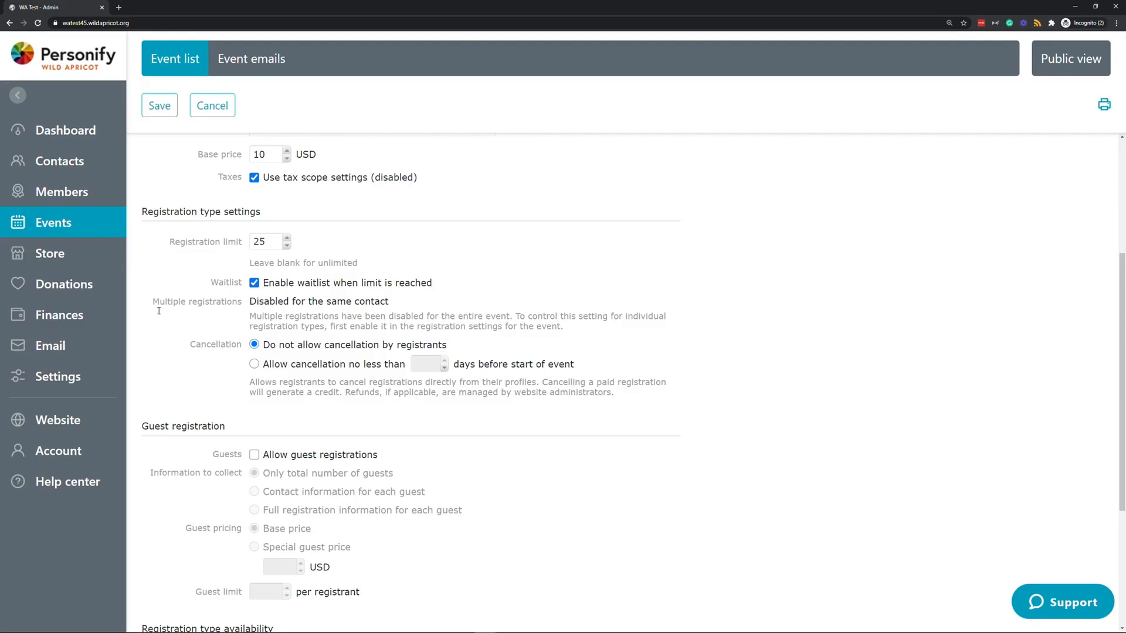
left_click_drag(153, 301, 424, 302)
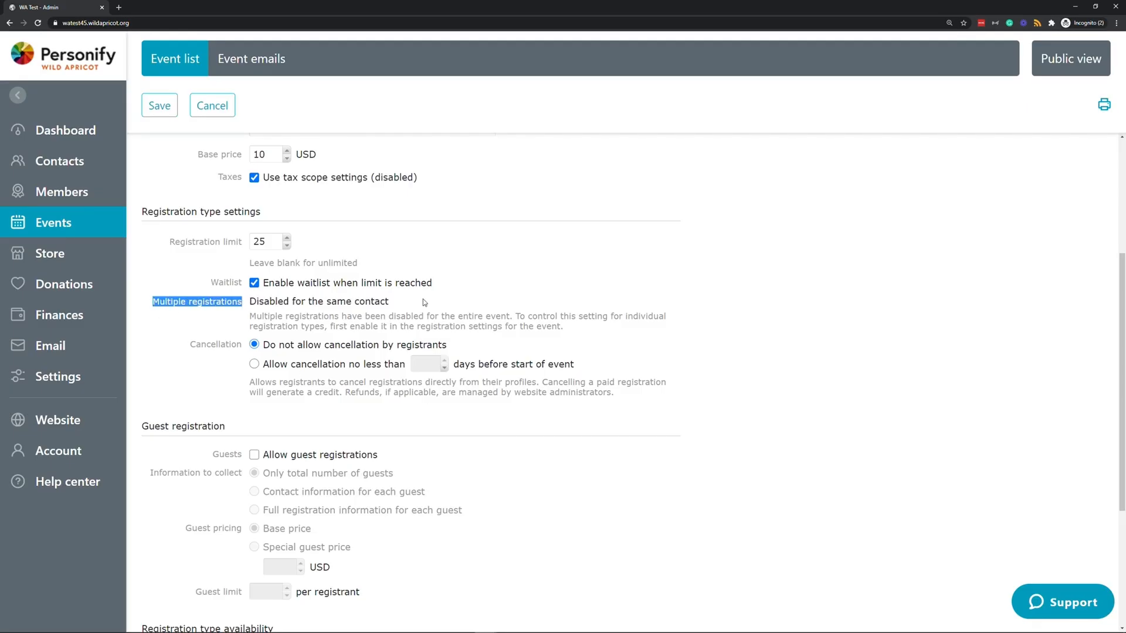
left_click(422, 302)
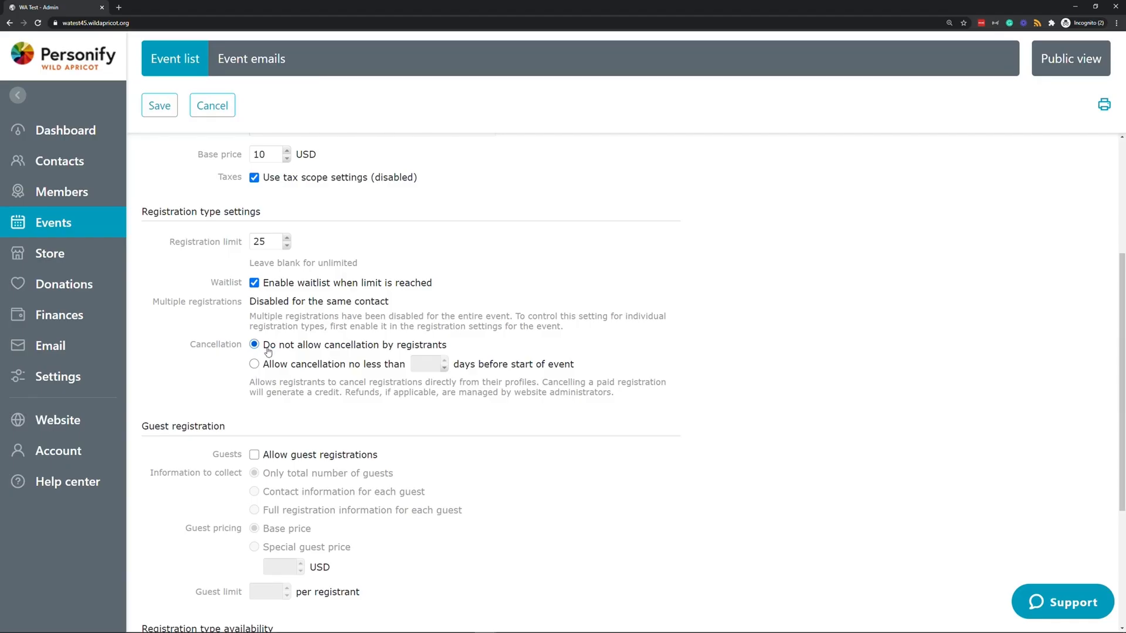
left_click(255, 365)
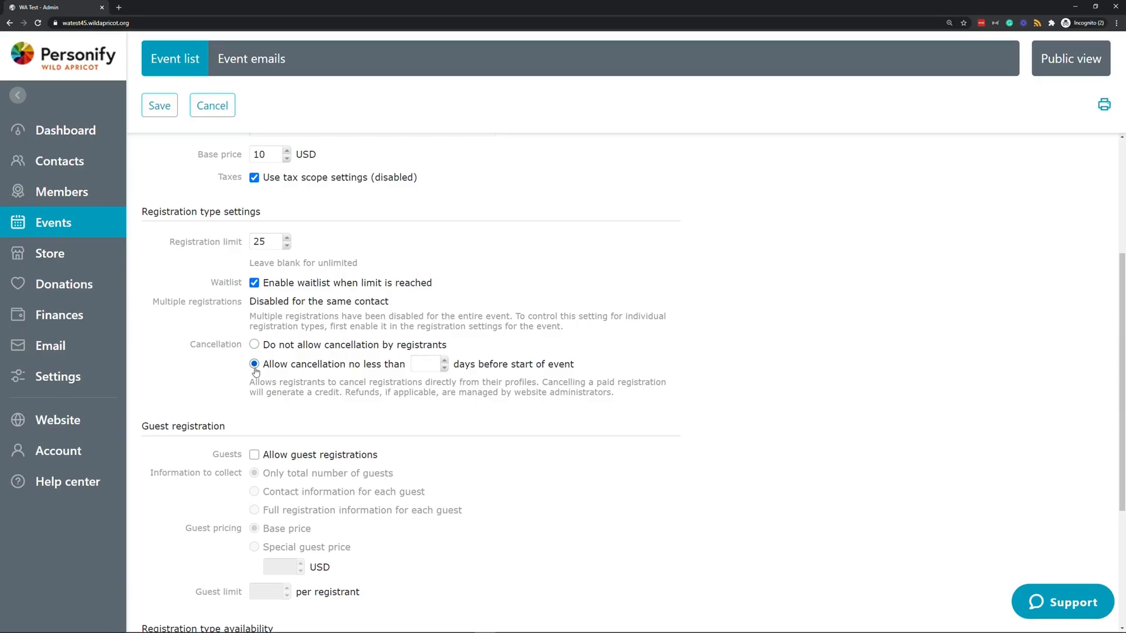
Allow cancellation up to 2 days before and allow guests with full registration information
left_click(416, 364)
type("2")
scroll(506, 434, "down", 2)
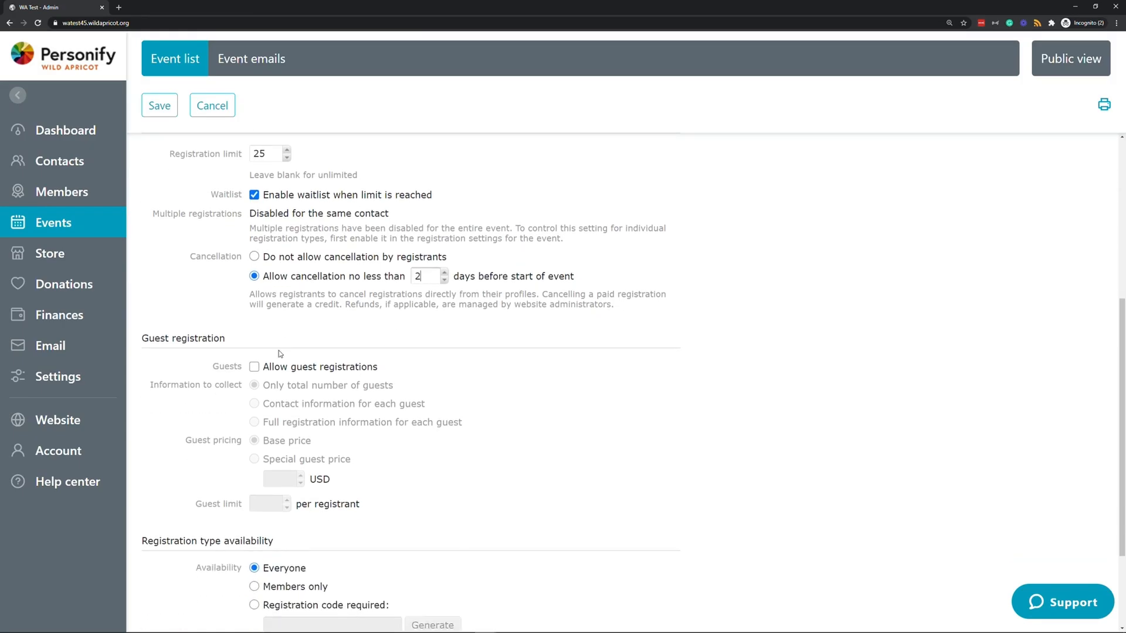
left_click(255, 368)
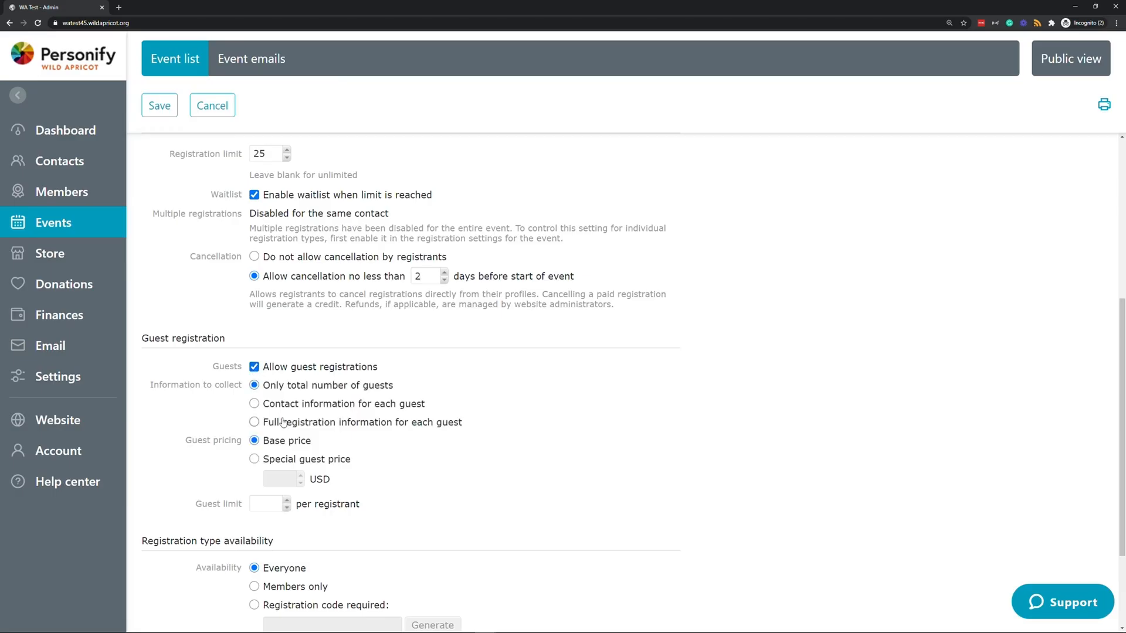
scroll(283, 422, "down", 1)
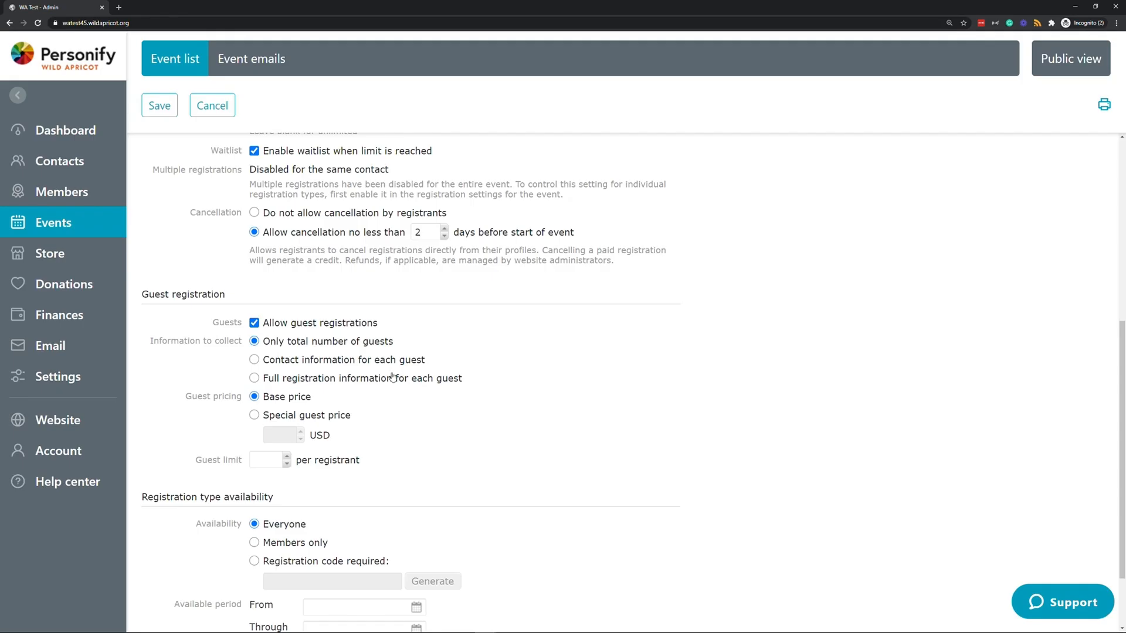
left_click(255, 379)
Give guests a special price of 25, limit each registrant to 2 guests, and restrict to members
scroll(354, 434, "down", 1)
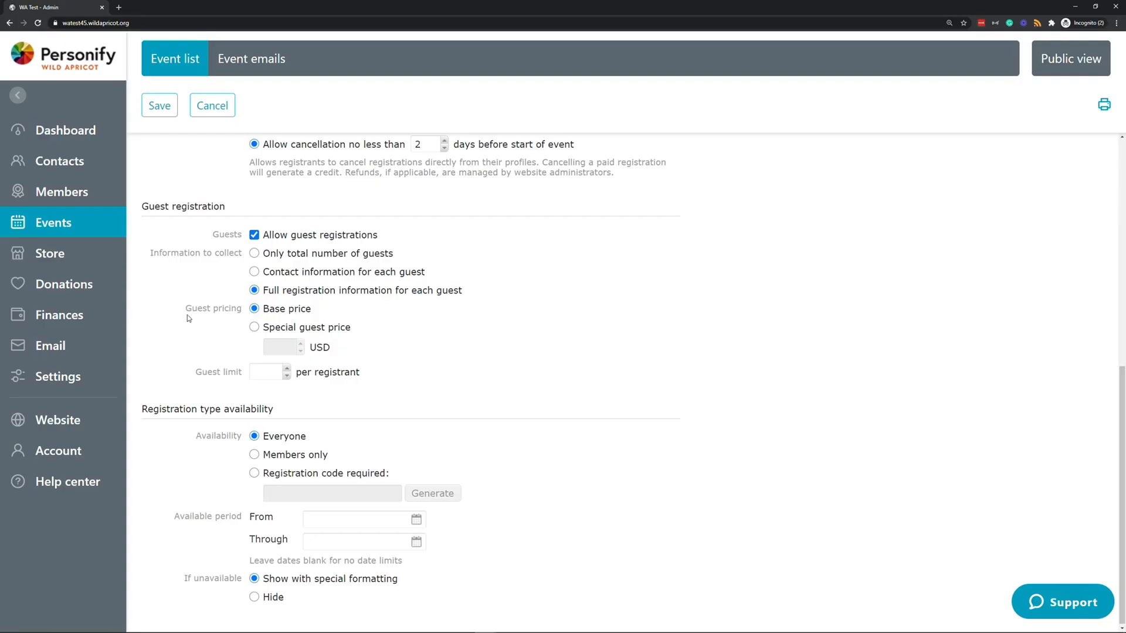
scroll(177, 319, "up", 5)
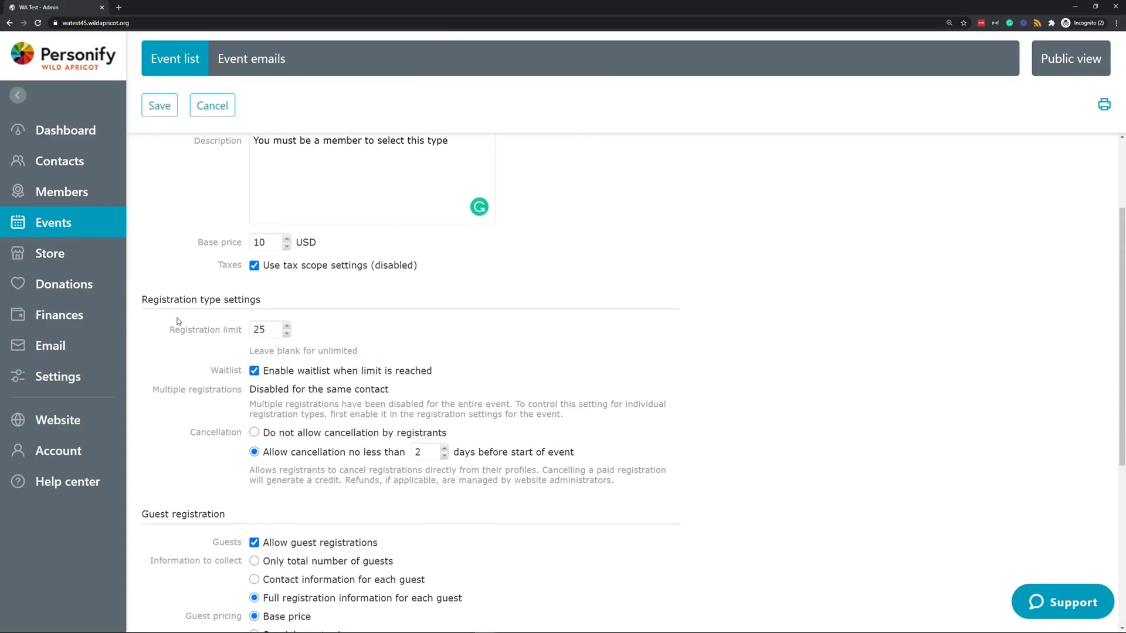
scroll(290, 332, "down", 4)
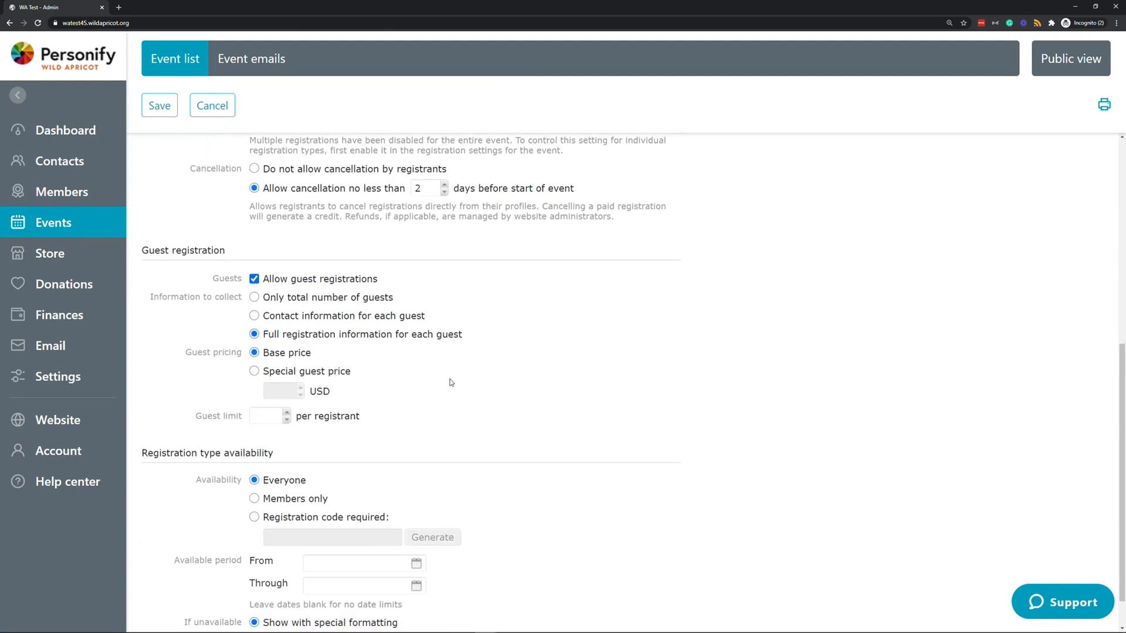
left_click(296, 373)
type("25")
scroll(560, 405, "down", 1)
left_click(278, 416)
type("2")
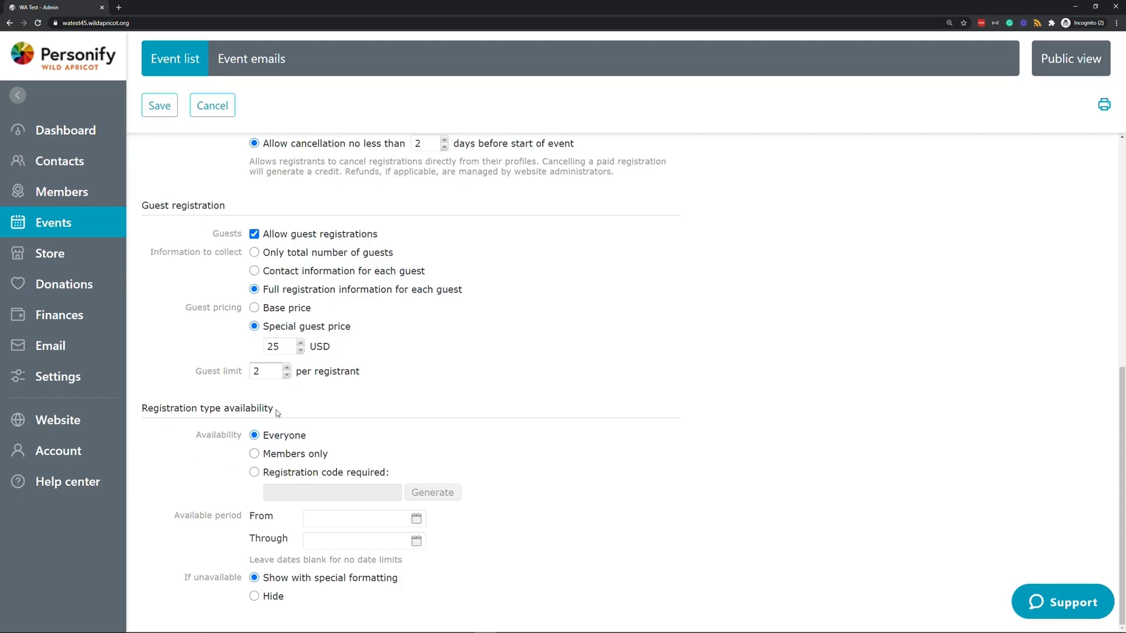
left_click(254, 454)
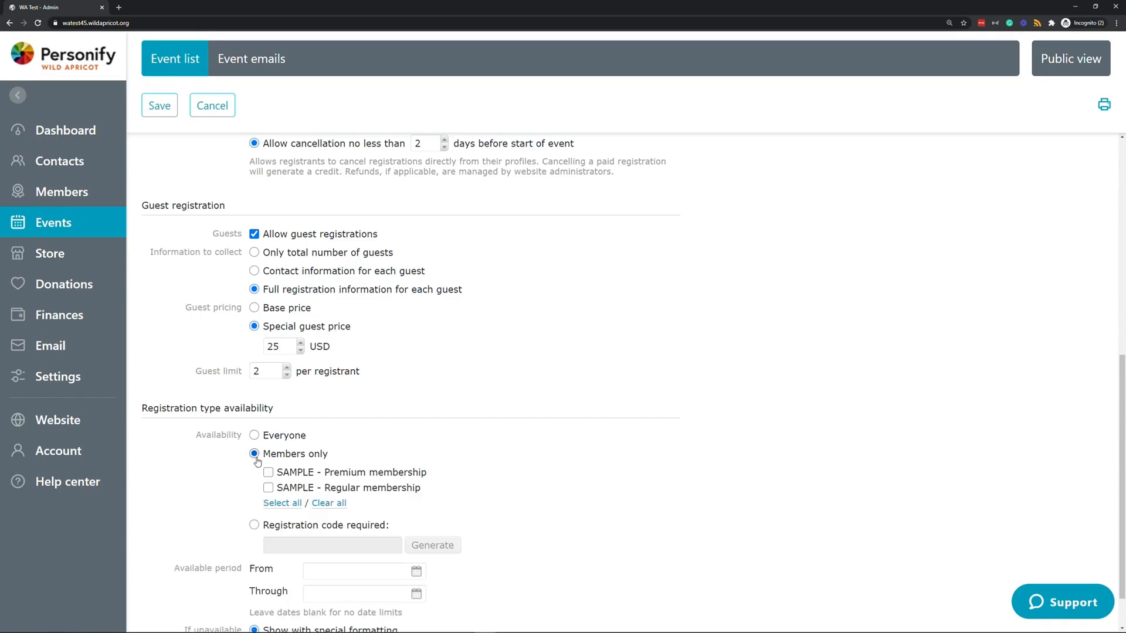
Make the type available to the Premium and Regular membership levels, leaving the start date empty
scroll(257, 462, "down", 1)
left_click(268, 428)
left_click(268, 444)
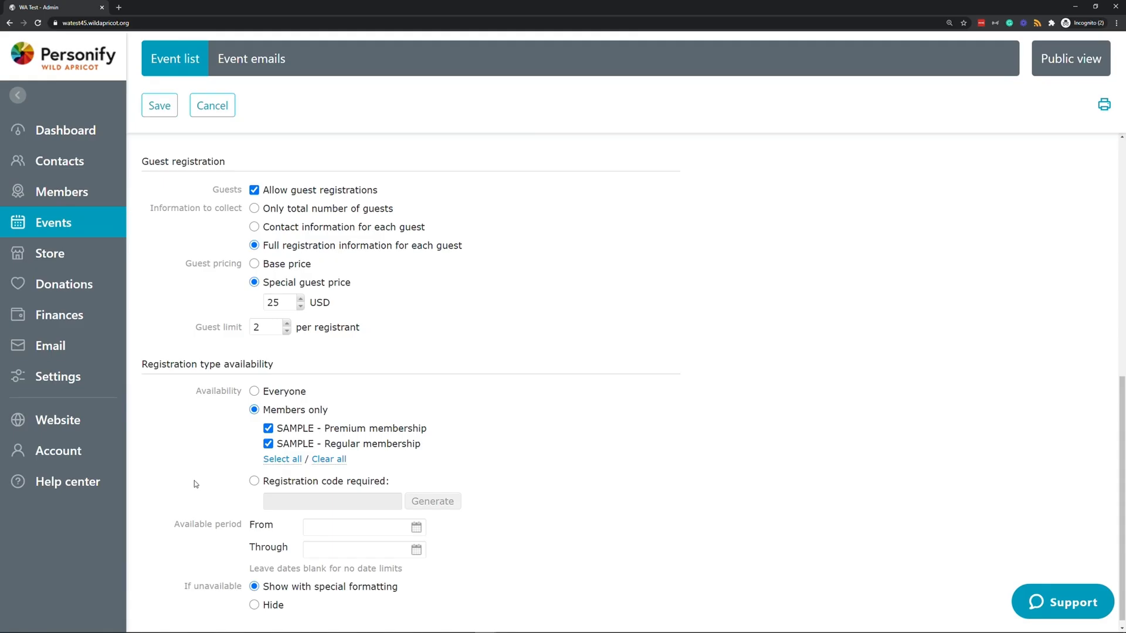
scroll(197, 476, "down", 1)
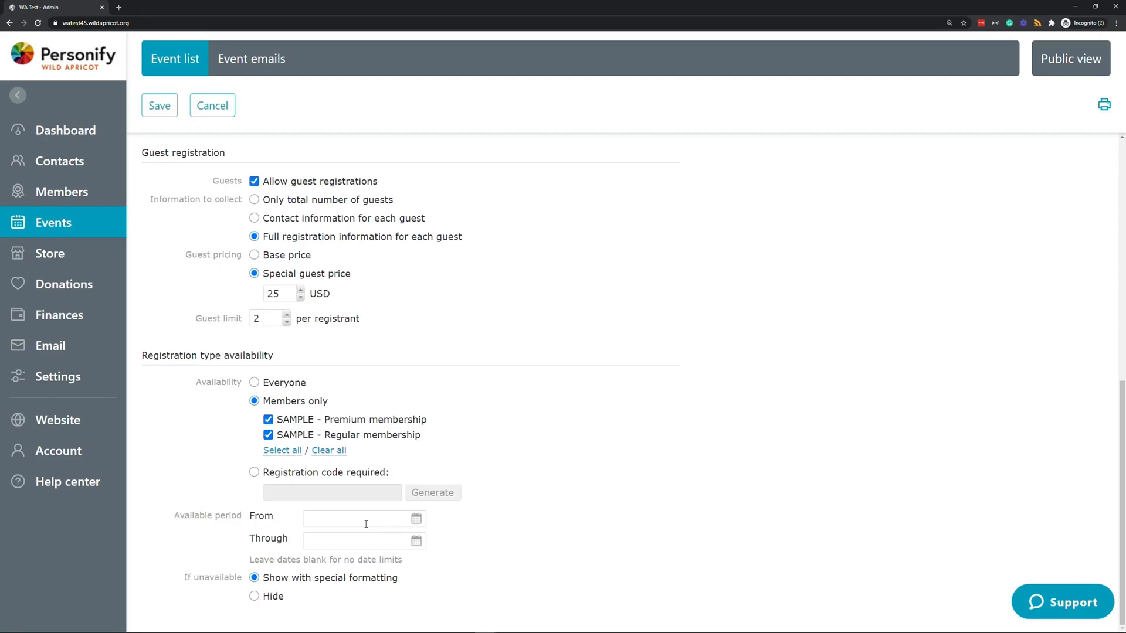
left_click(417, 518)
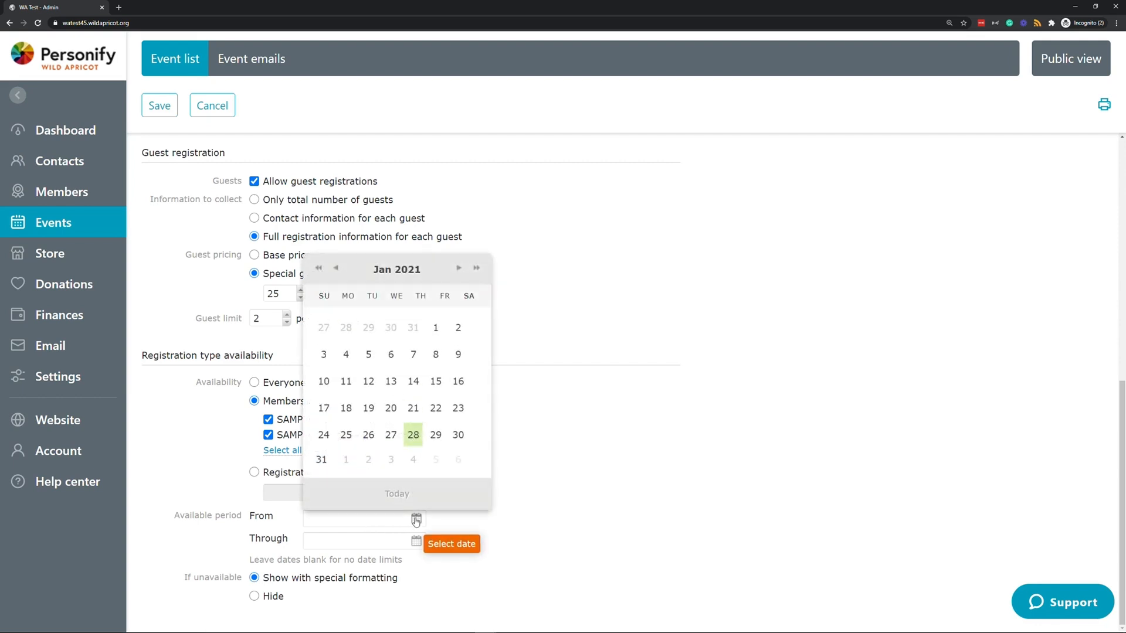
left_click(540, 500)
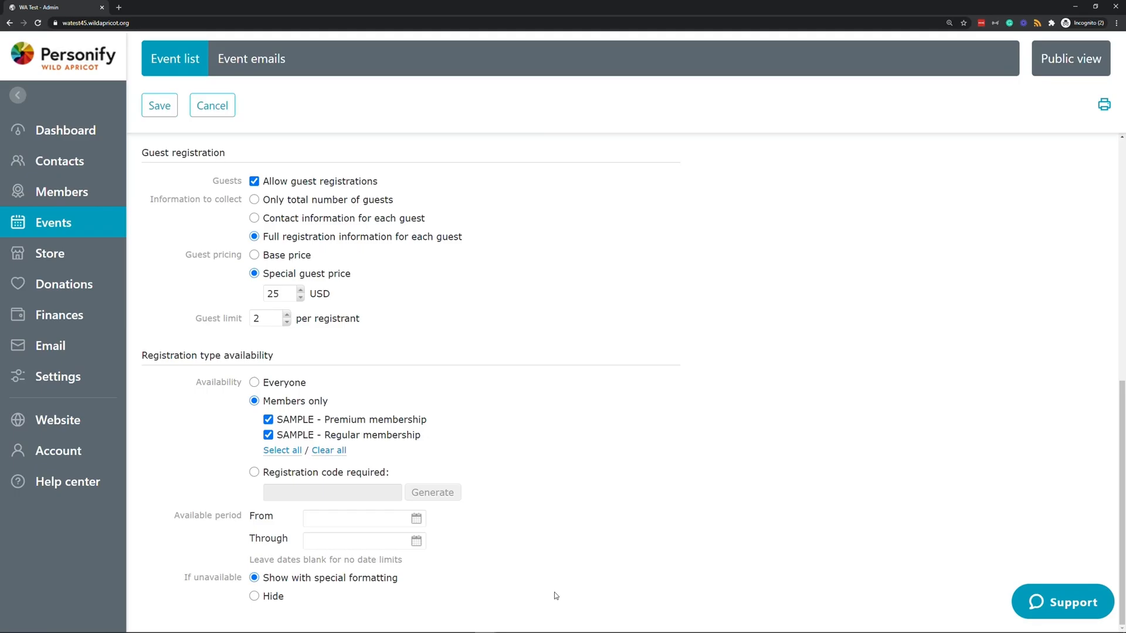
Show the type with special formatting, save it, and return to the Important Meeting page
left_click(255, 597)
left_click(255, 578)
scroll(176, 293, "up", 4)
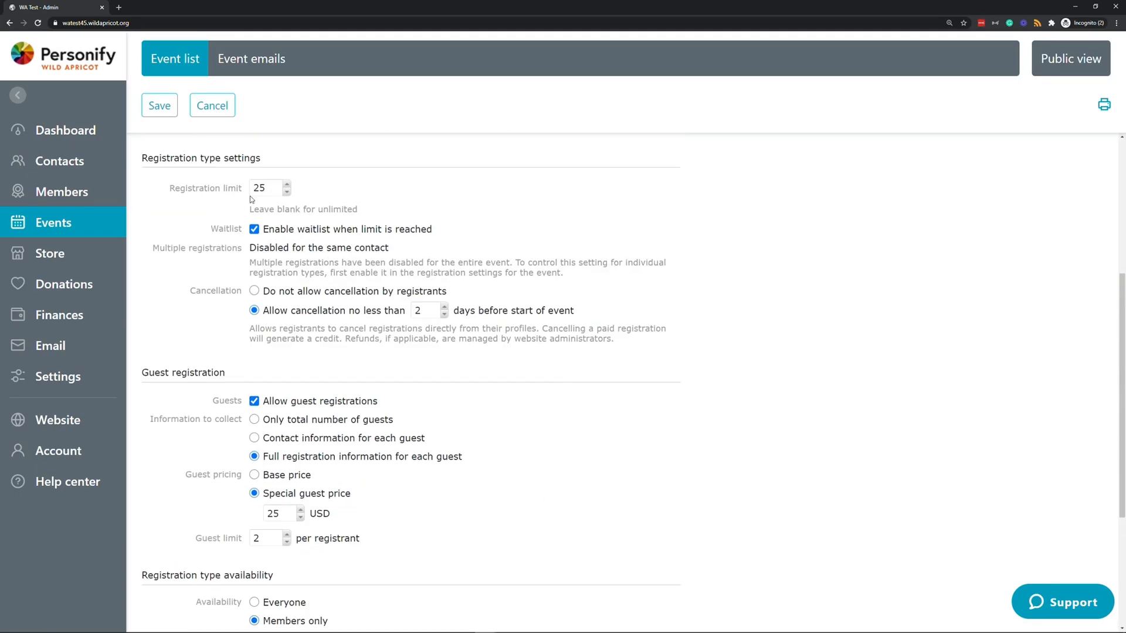
left_click(159, 106)
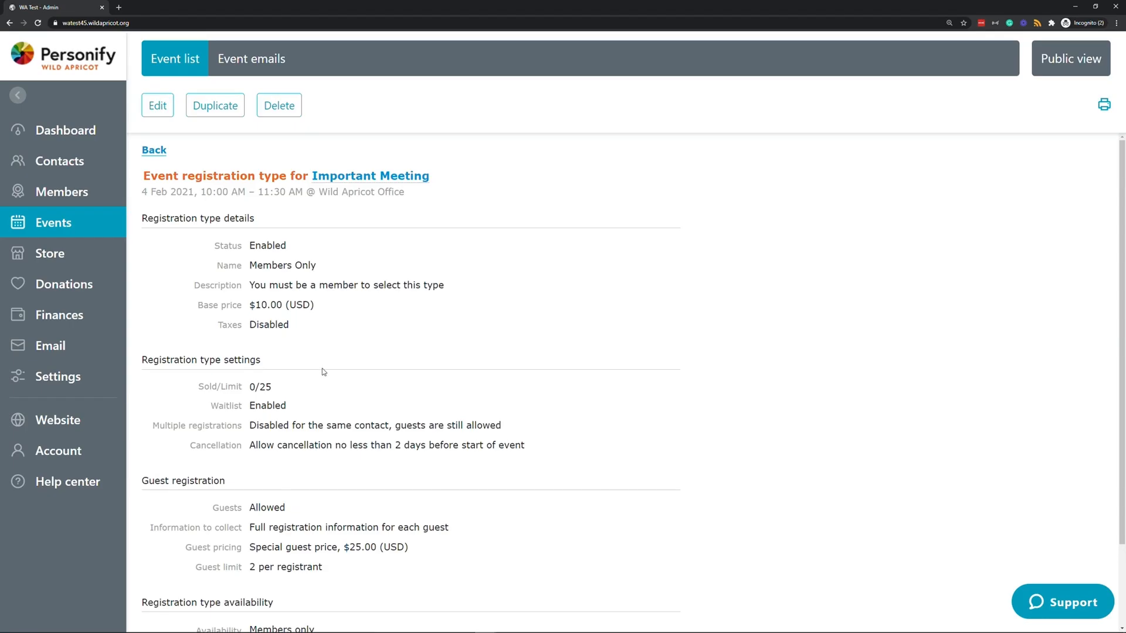
left_click(154, 151)
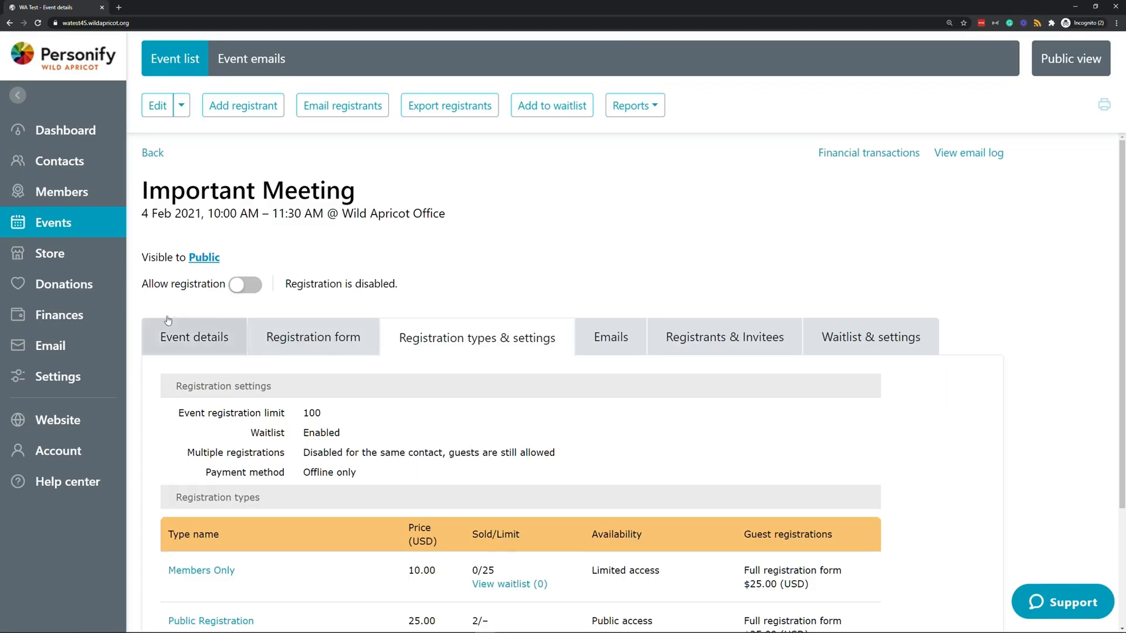
Switch on Allow registration for Important Meeting, highlighting the label and the enabled message
left_click_drag(143, 283, 226, 286)
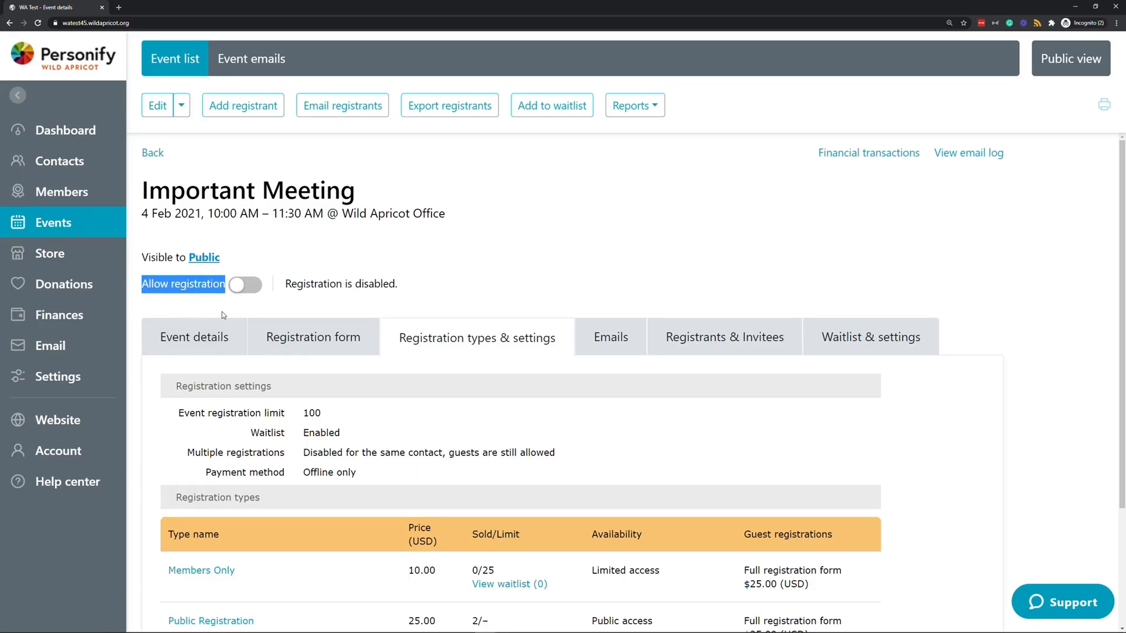
left_click(213, 306)
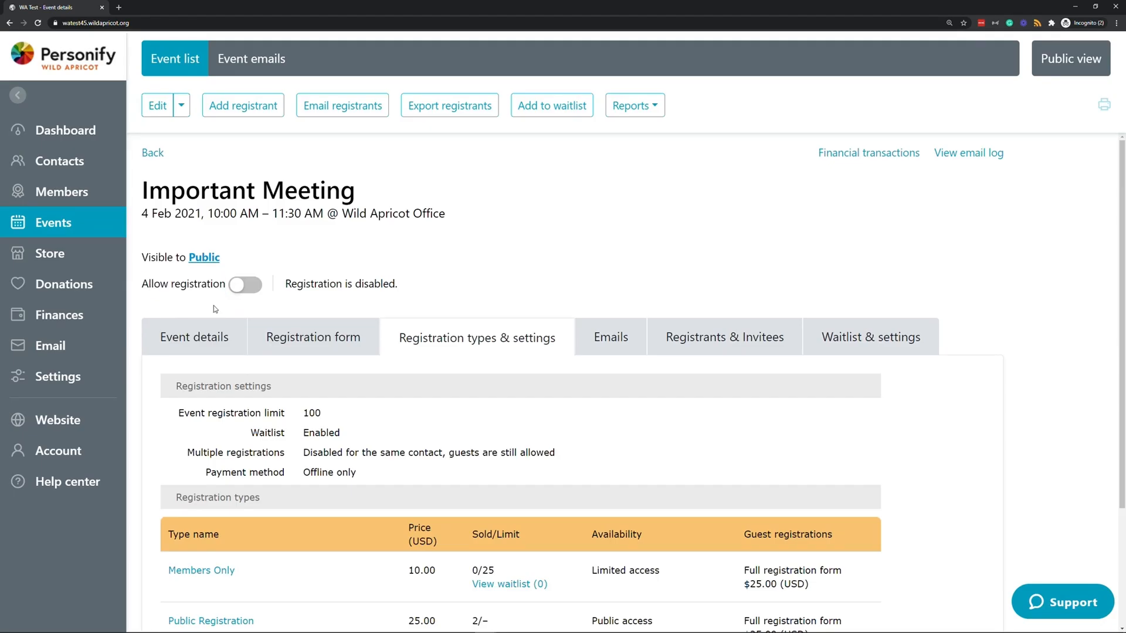
left_click(245, 286)
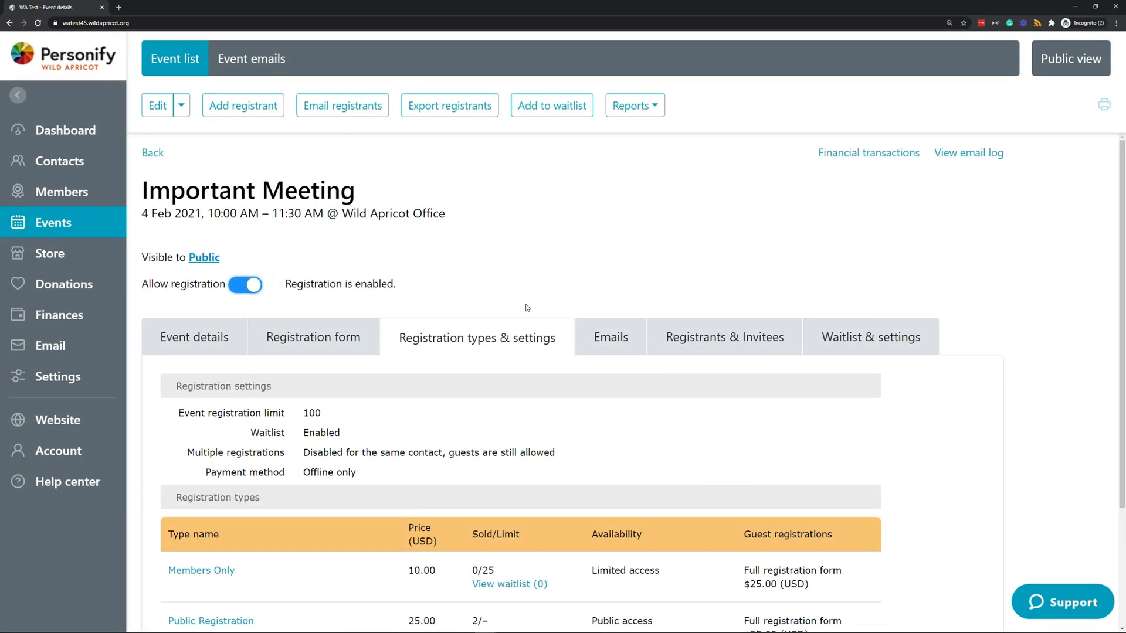
left_click_drag(284, 284, 427, 275)
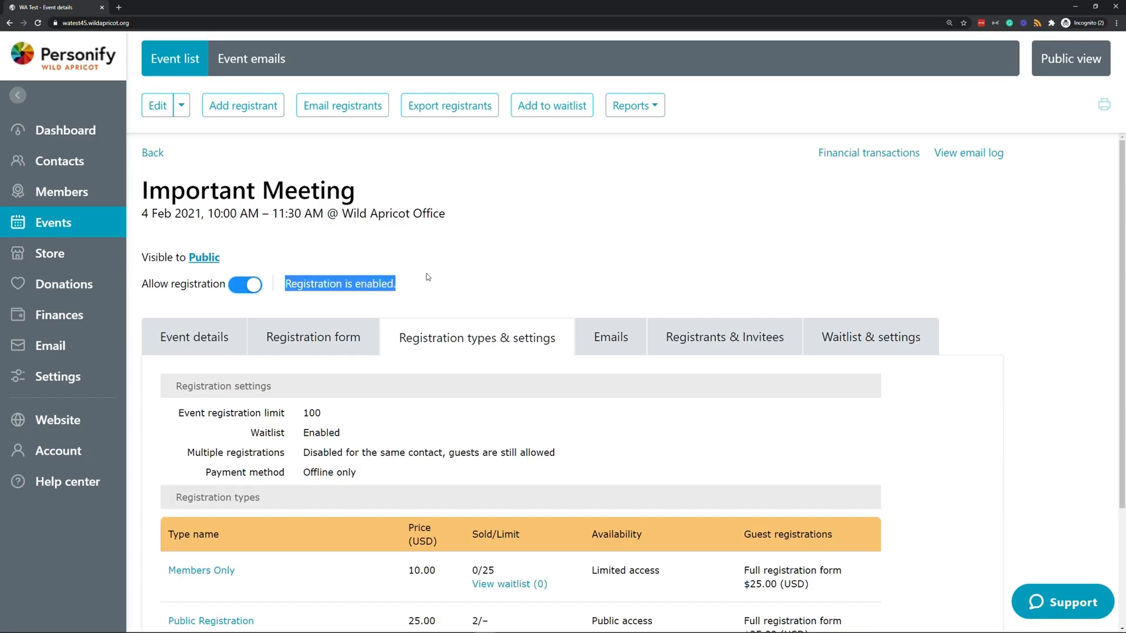
left_click(427, 276)
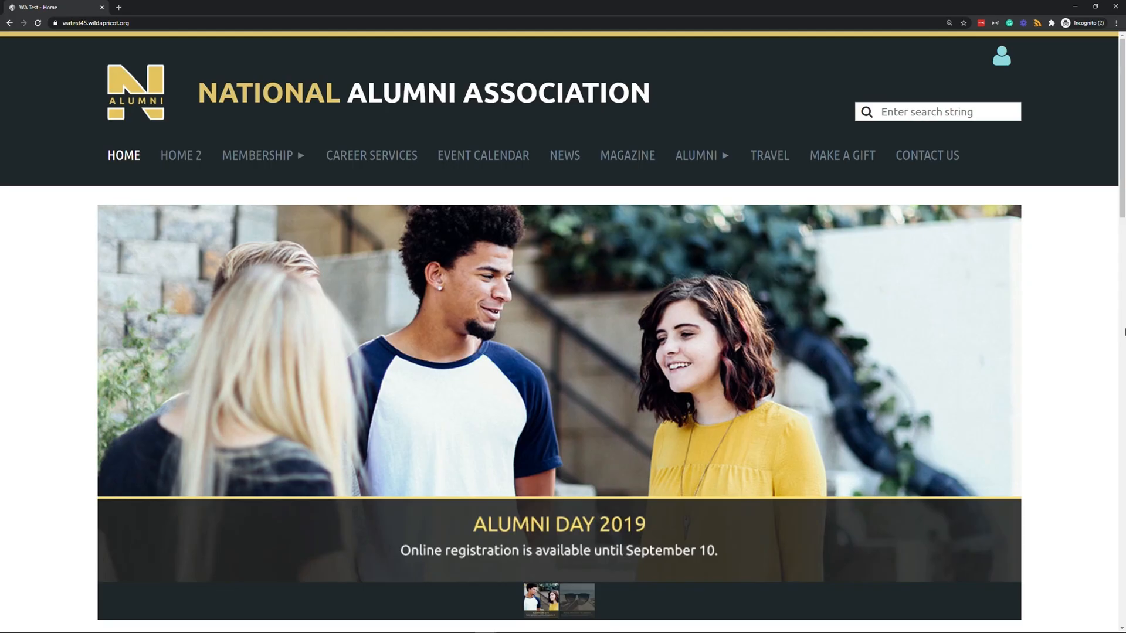
From the public Event Calendar, register for Important Meeting and select Members Only at $10.00
left_click(1009, 51)
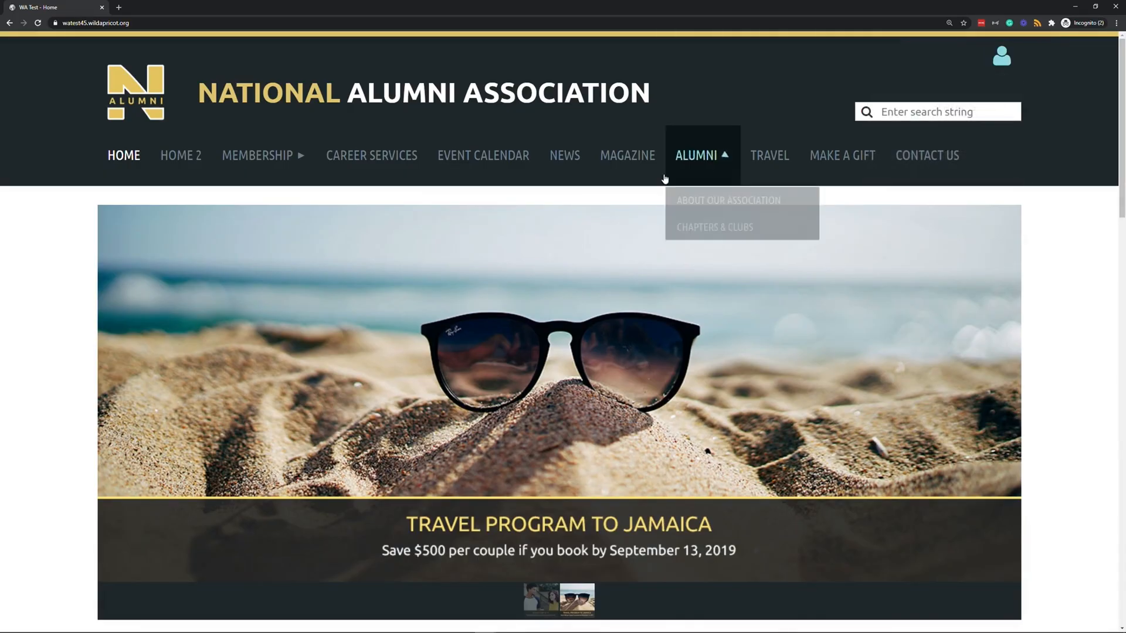
left_click(492, 171)
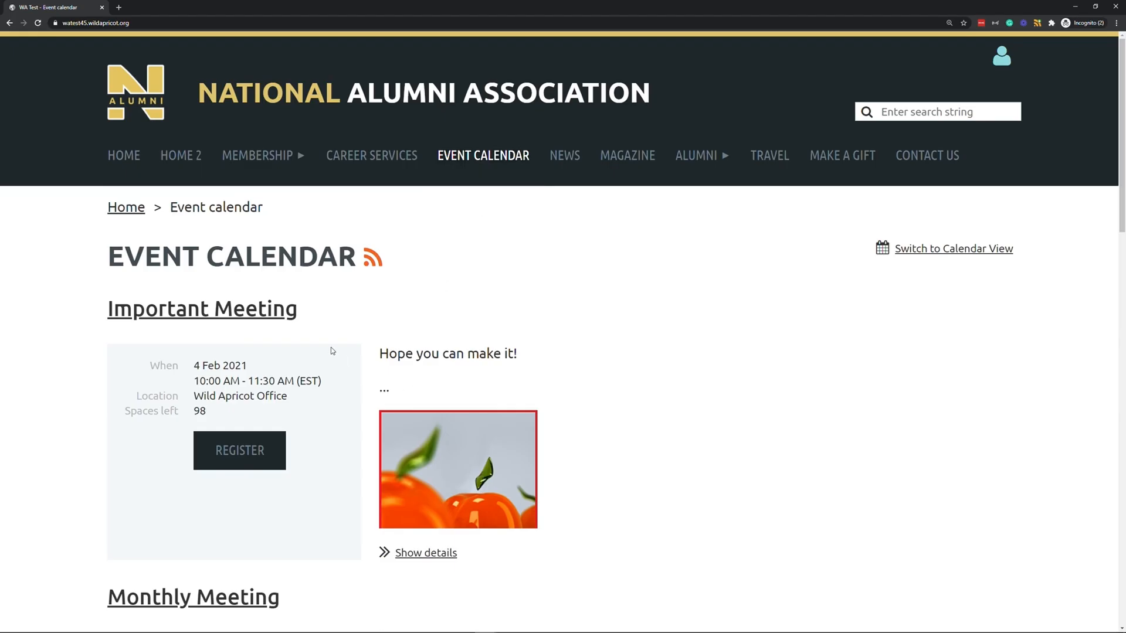
left_click(256, 460)
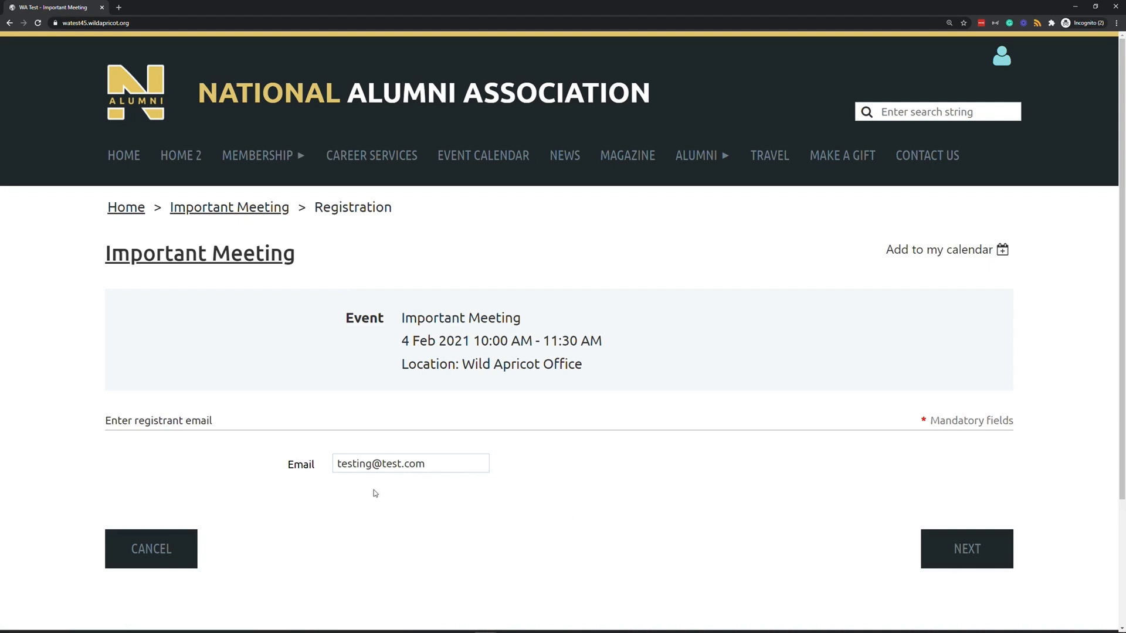
left_click(987, 568)
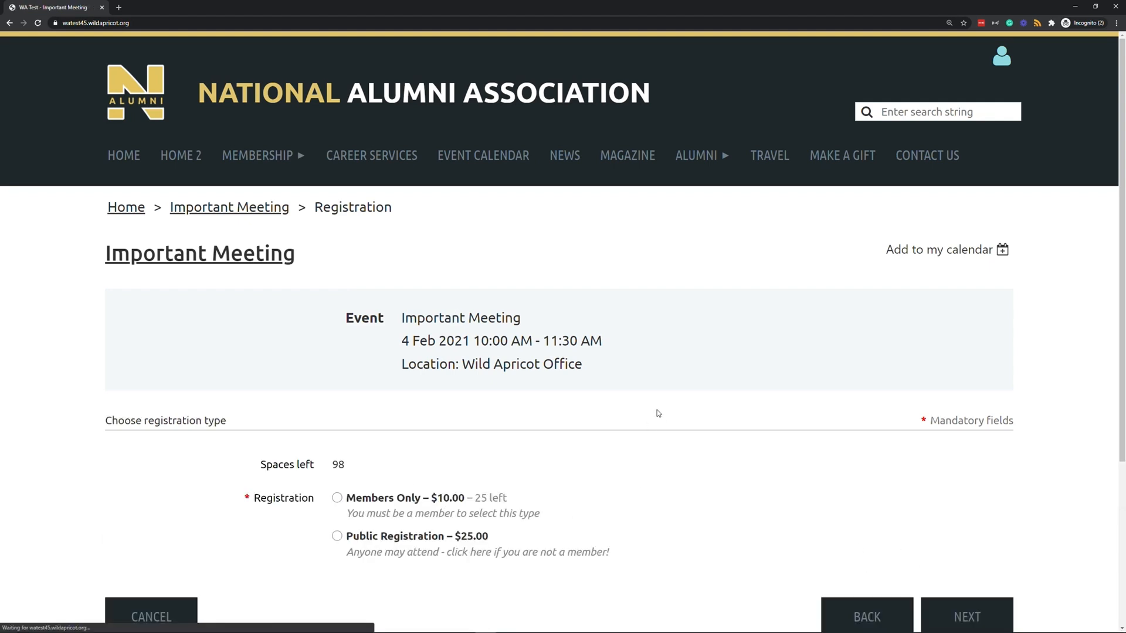
scroll(651, 400, "down", 1)
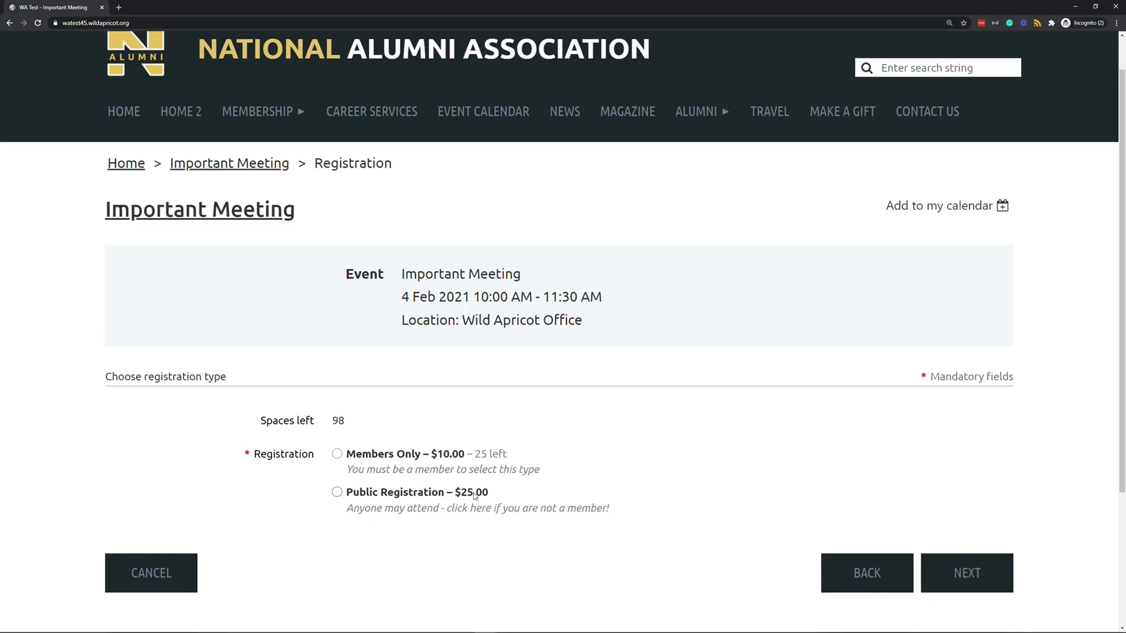
left_click(337, 455)
Continue to the registration form, choose Chicken as the member's meal, and add a guest
left_click(964, 578)
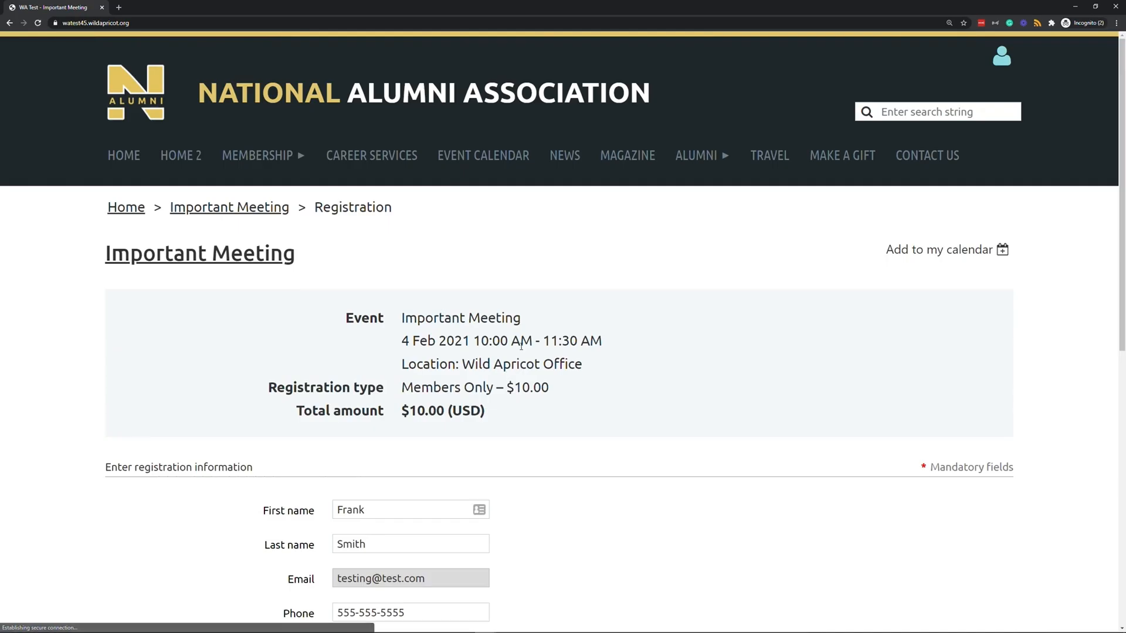
scroll(521, 349, "down", 4)
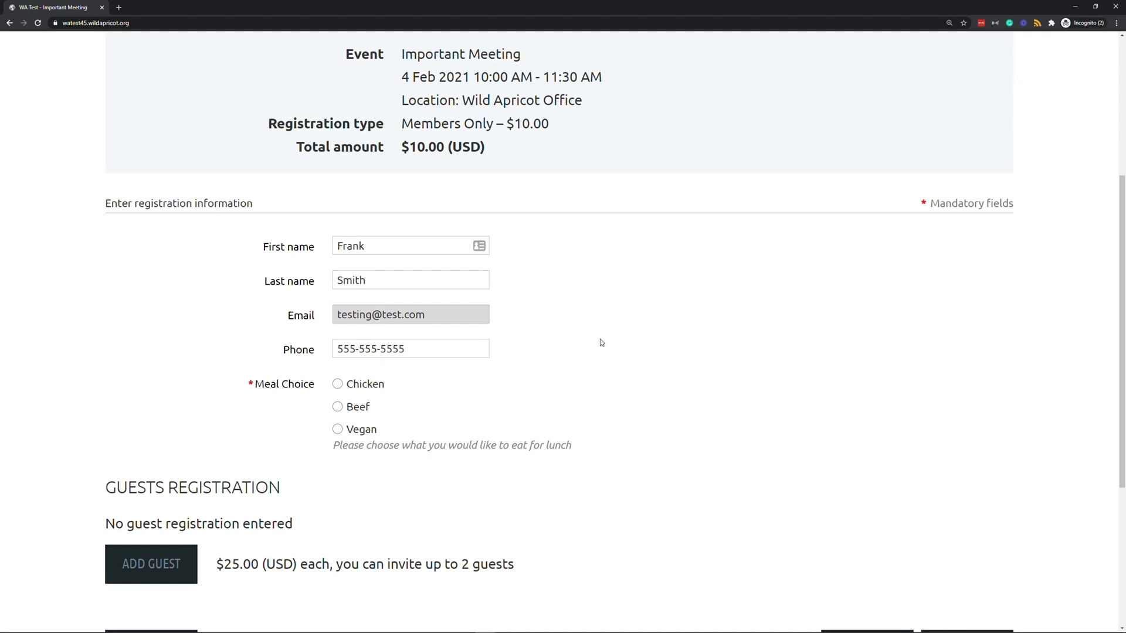
left_click(338, 385)
scroll(196, 364, "down", 5)
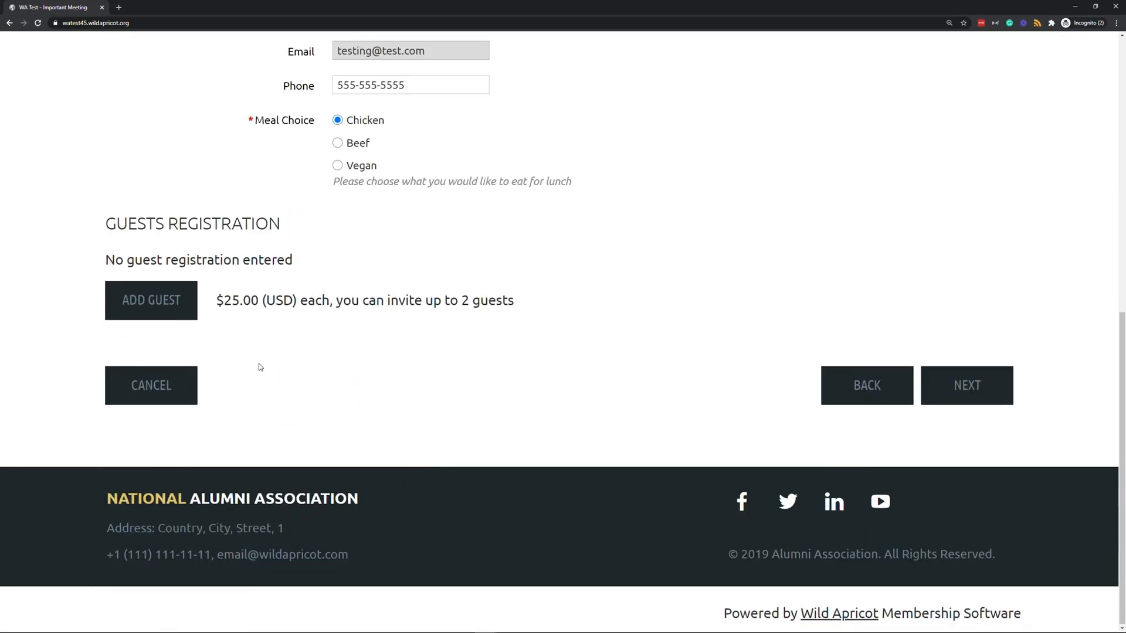
left_click(168, 314)
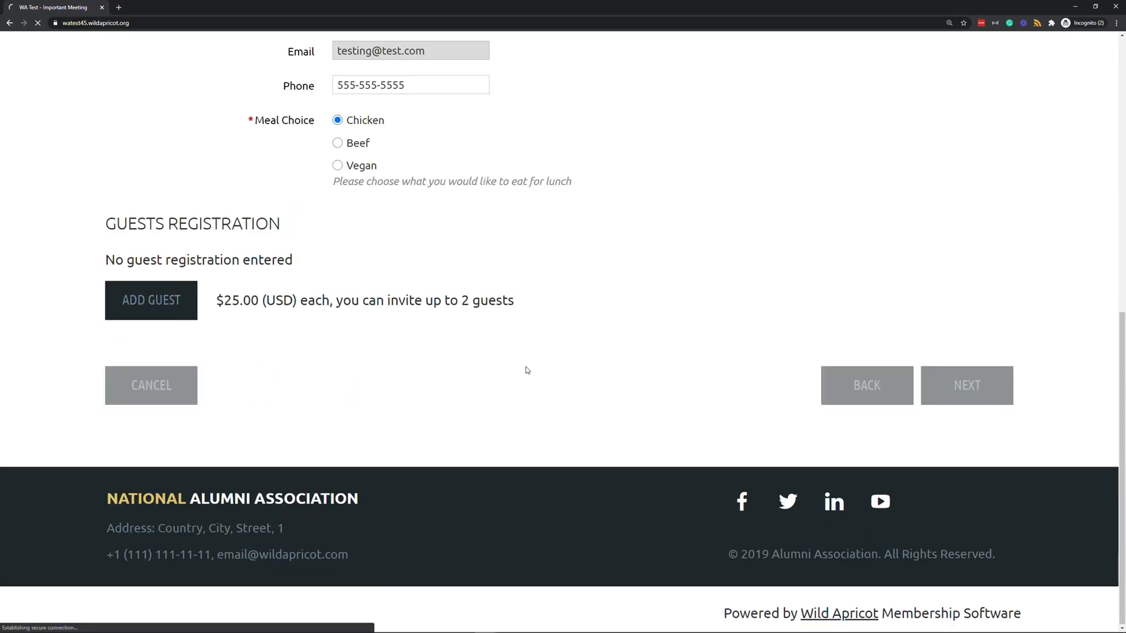
scroll(410, 459, "down", 3)
Enter the guest's first name, last name, e-mail address and phone number
left_click(369, 333)
type("Jane")
key("Tab")
type("Smith")
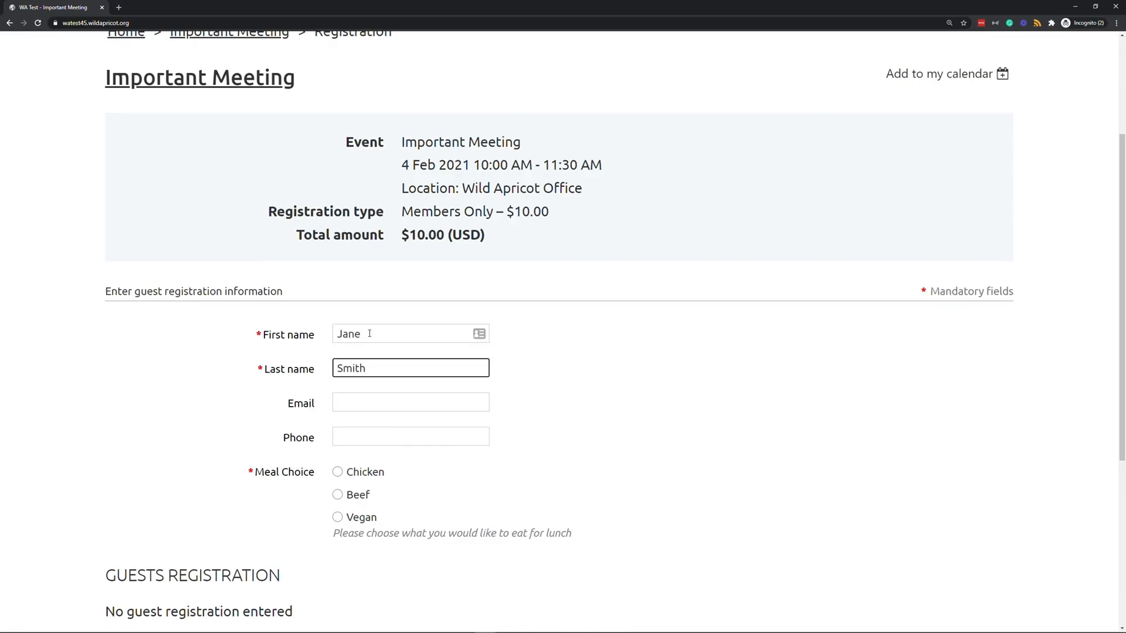
left_click(366, 397)
type("test2@test.com")
left_click(471, 441)
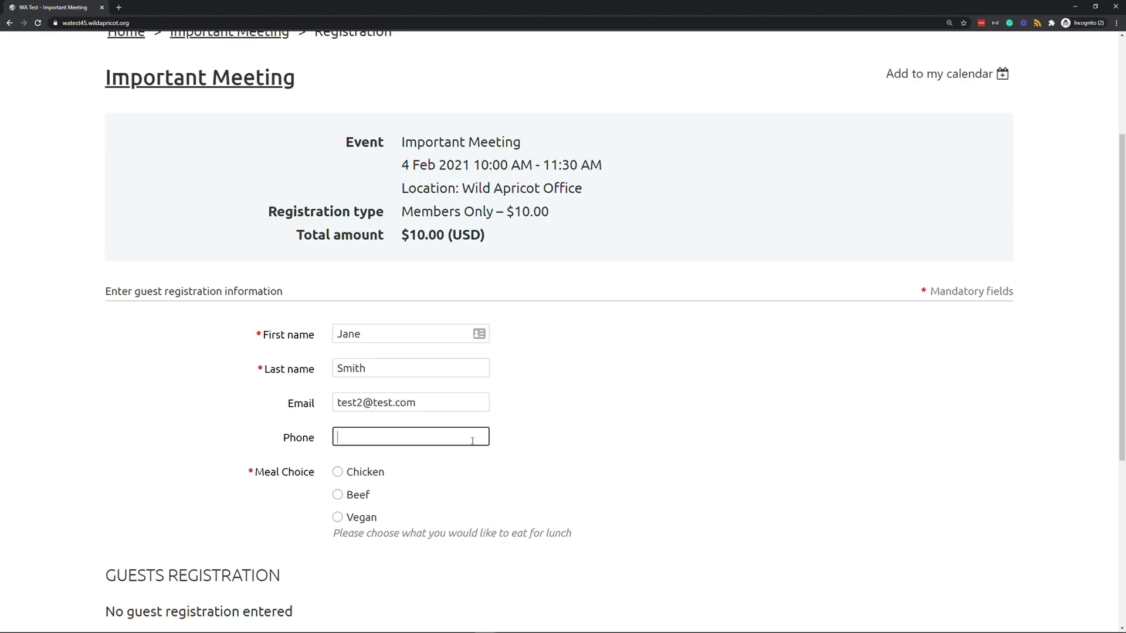
type("555-555-5551")
Choose Beef for the guest, finish adding them, and point out the two-guest limit
left_click(337, 495)
scroll(214, 437, "down", 4)
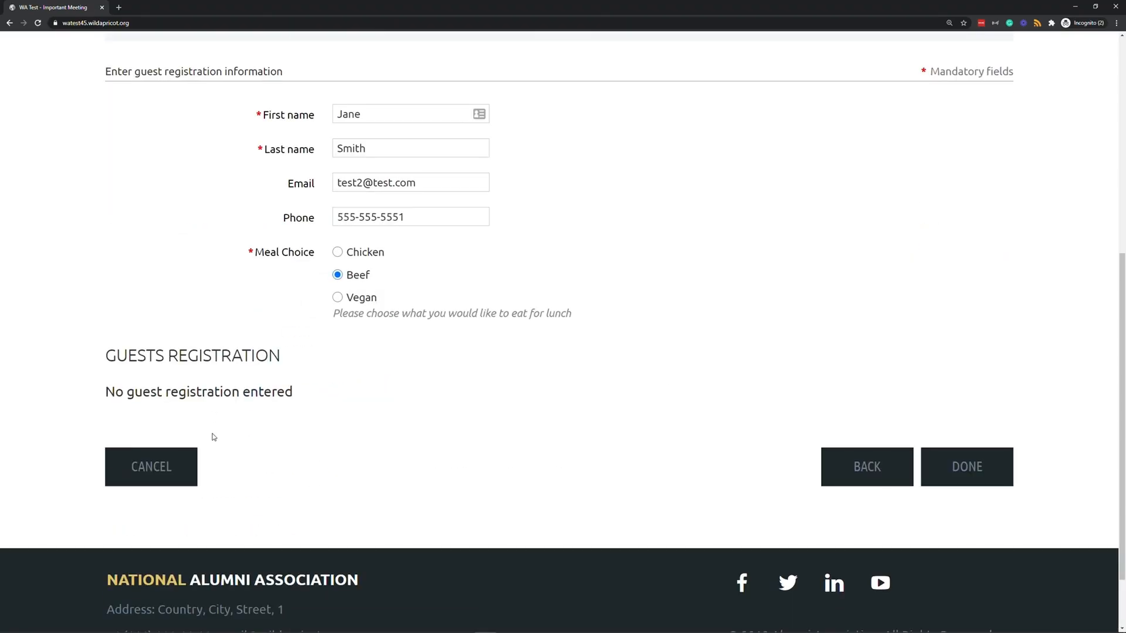
left_click(931, 467)
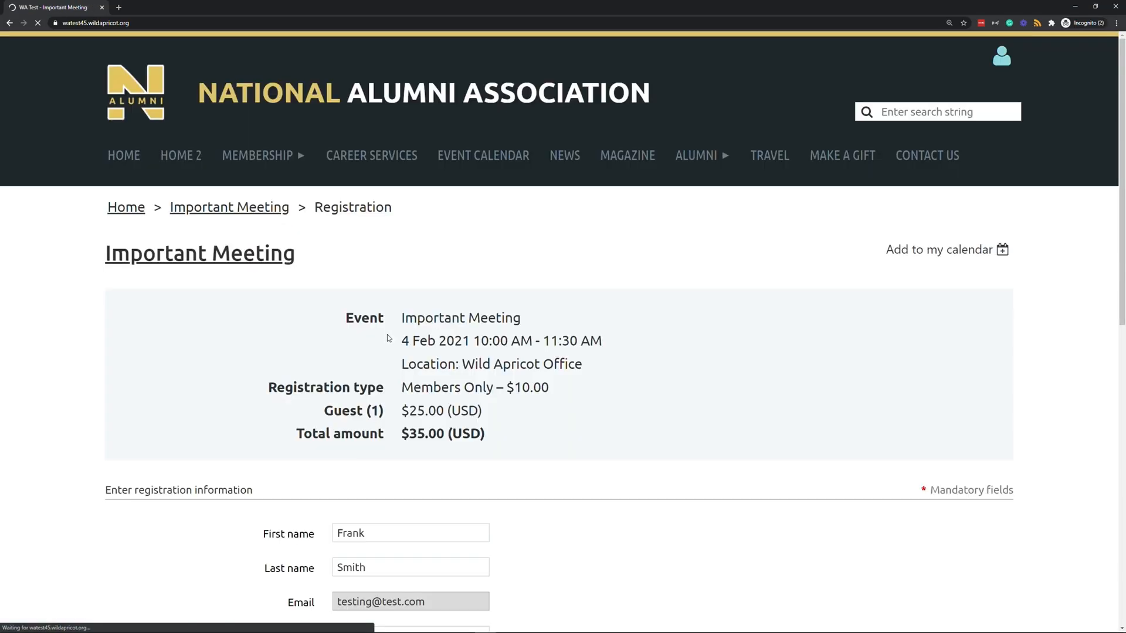
scroll(736, 447, "down", 7)
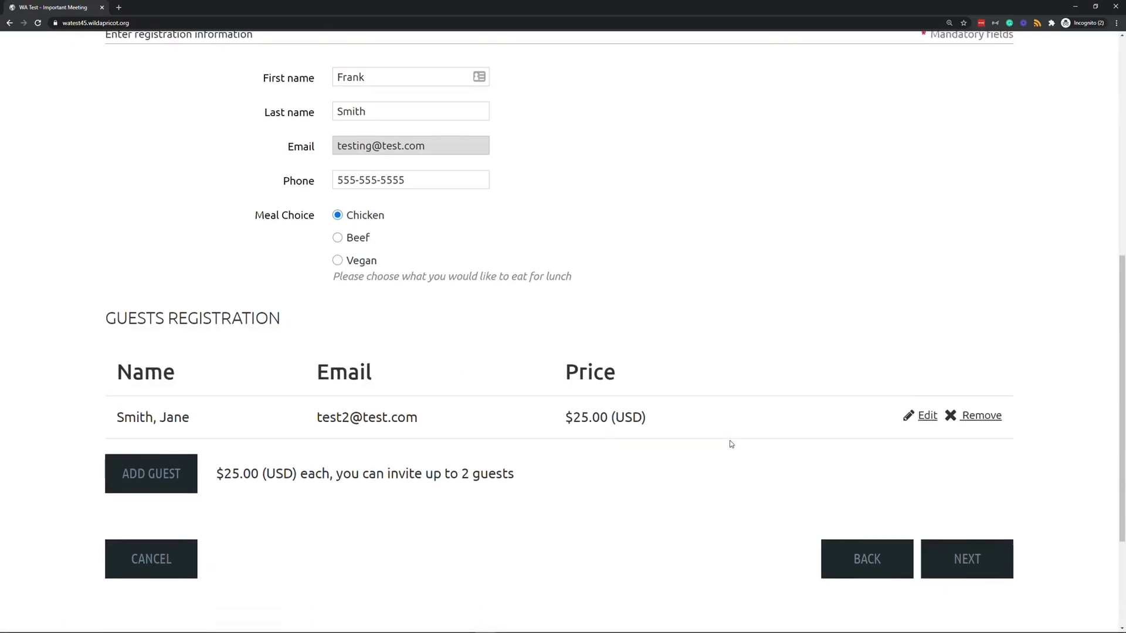
scroll(731, 444, "down", 1)
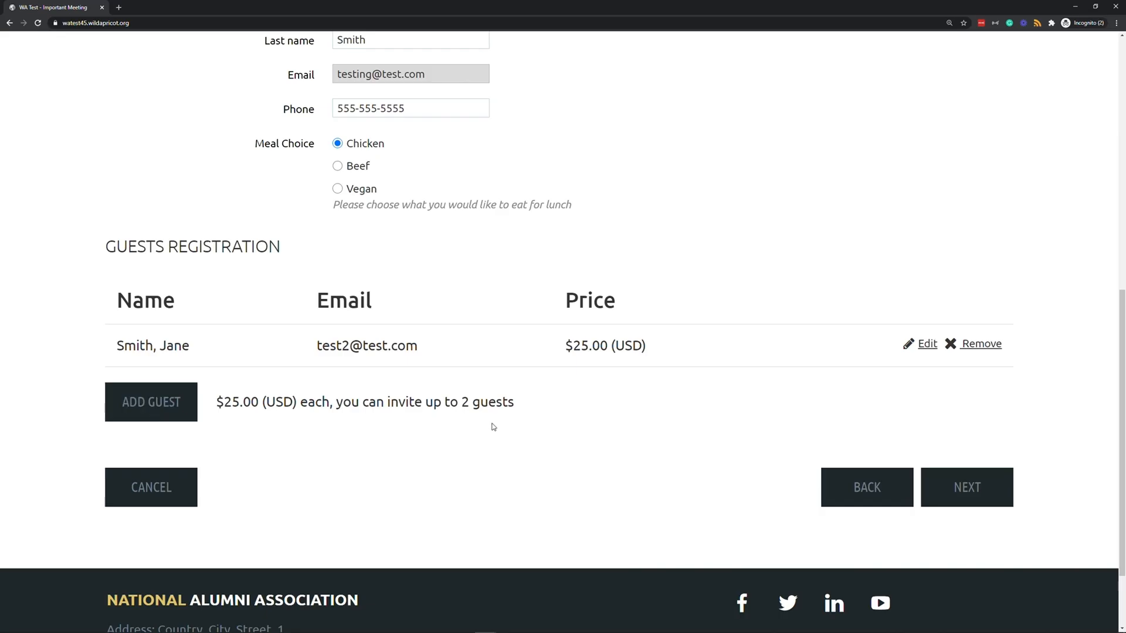
left_click_drag(458, 405, 519, 407)
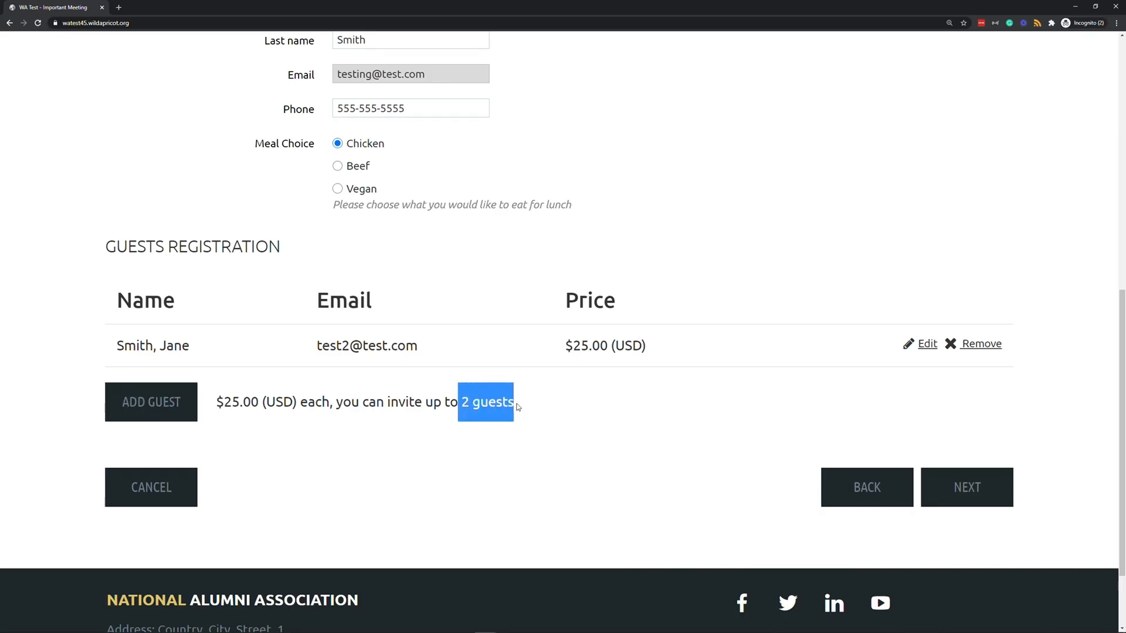
left_click(542, 523)
Review and confirm the registration, then view the unpaid invoice with $35.00 due
left_click(956, 486)
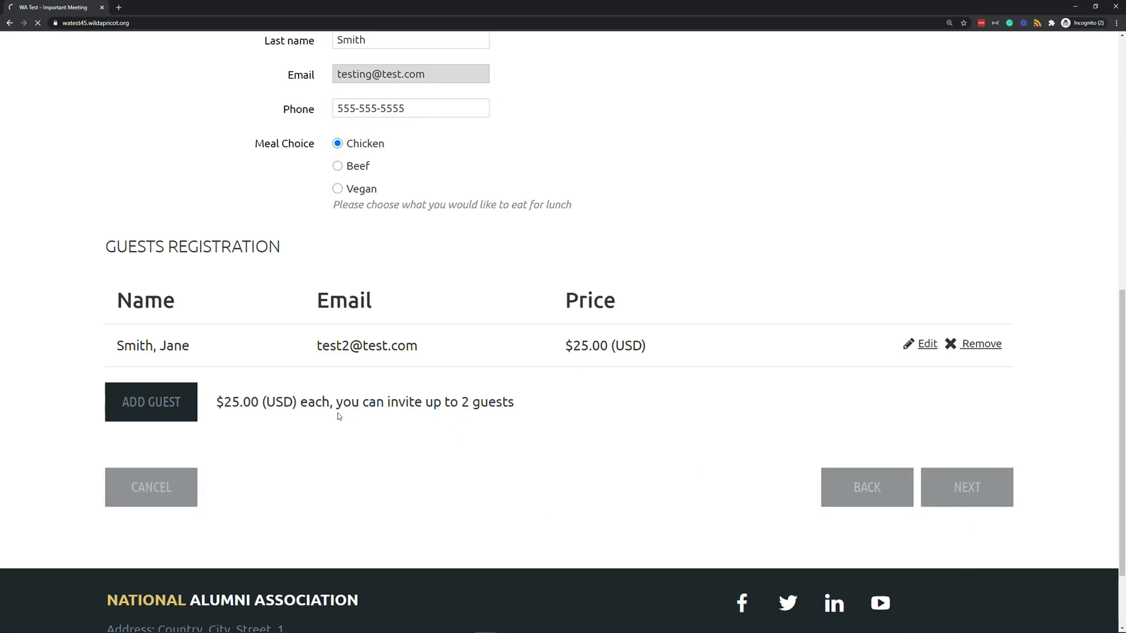
scroll(441, 460, "down", 3)
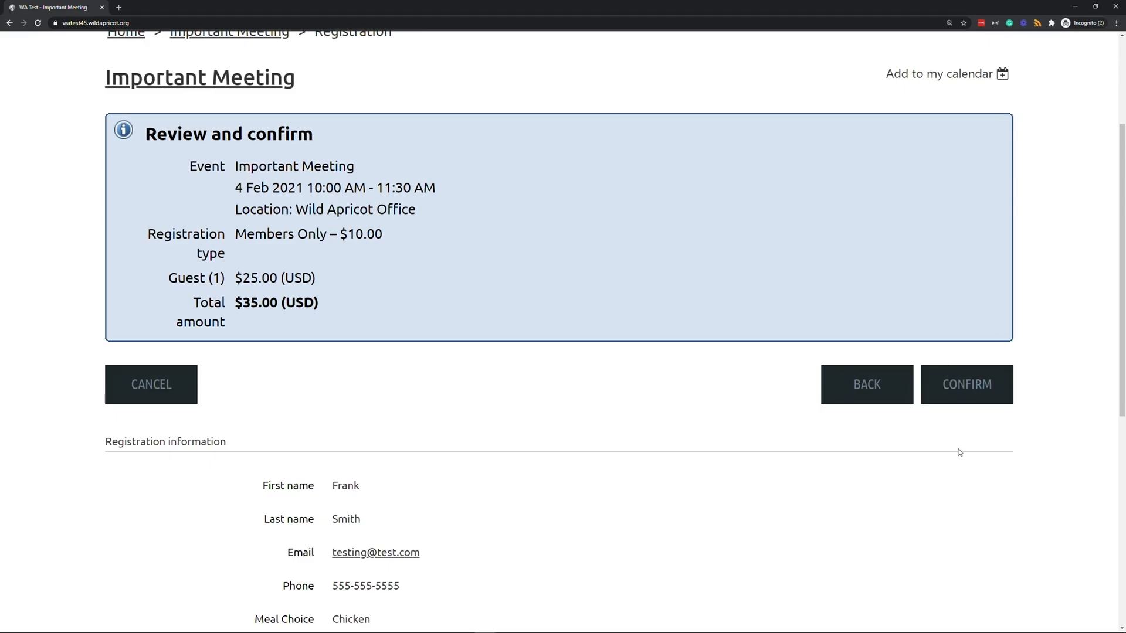
left_click(966, 385)
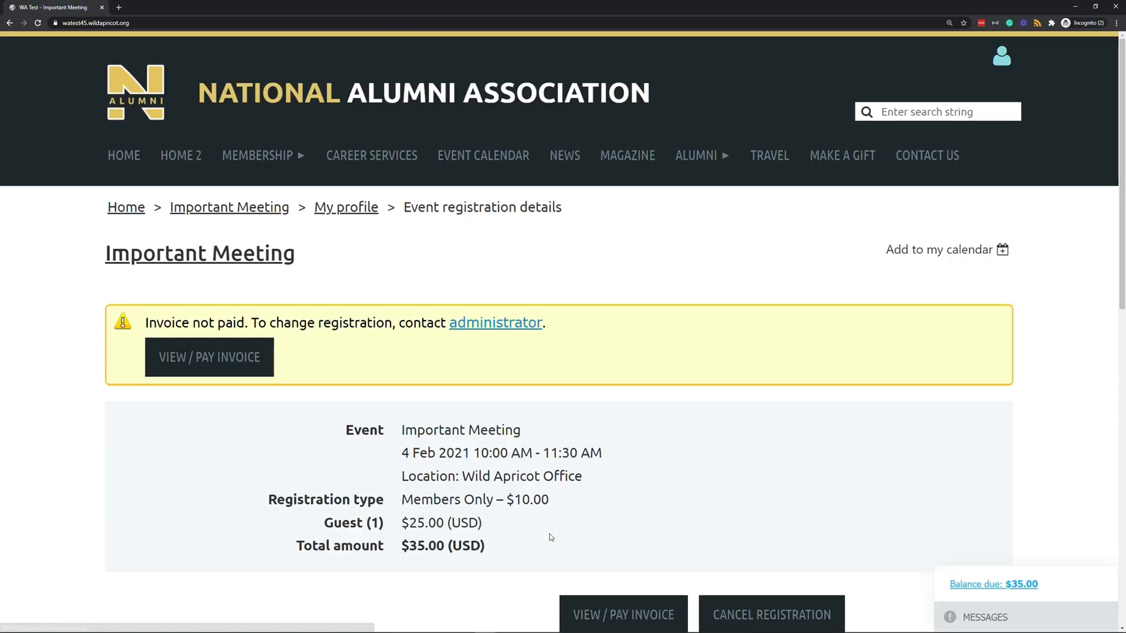
scroll(550, 533, "down", 2)
left_click(241, 246)
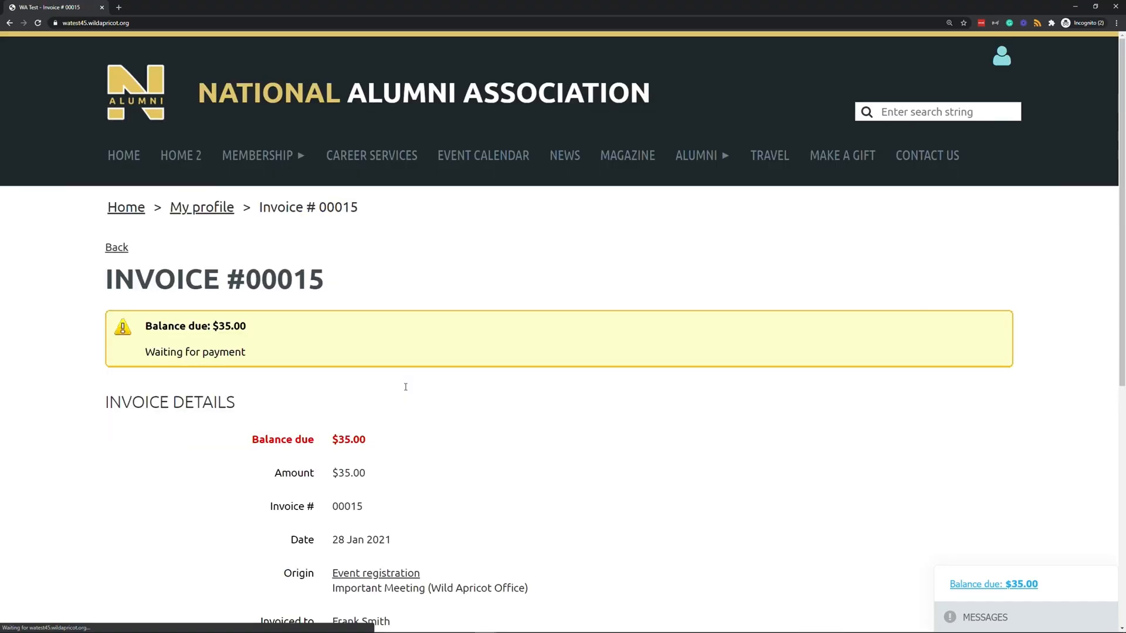
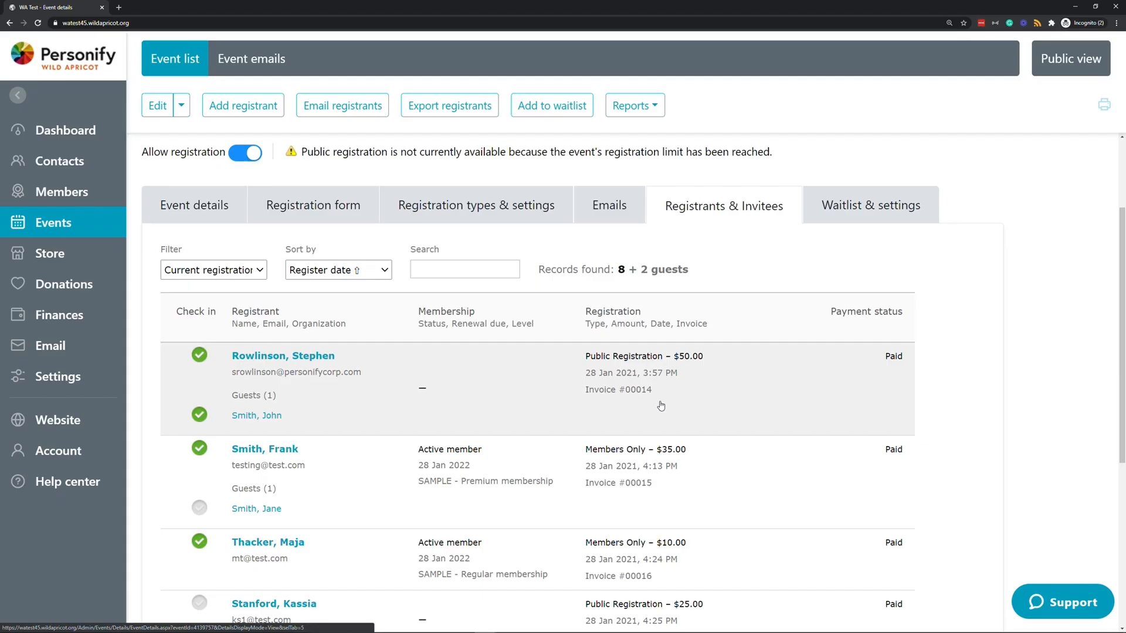
Check in the second registrant's guest and the fourth registrant in the Important Meeting list
scroll(659, 404, "down", 2)
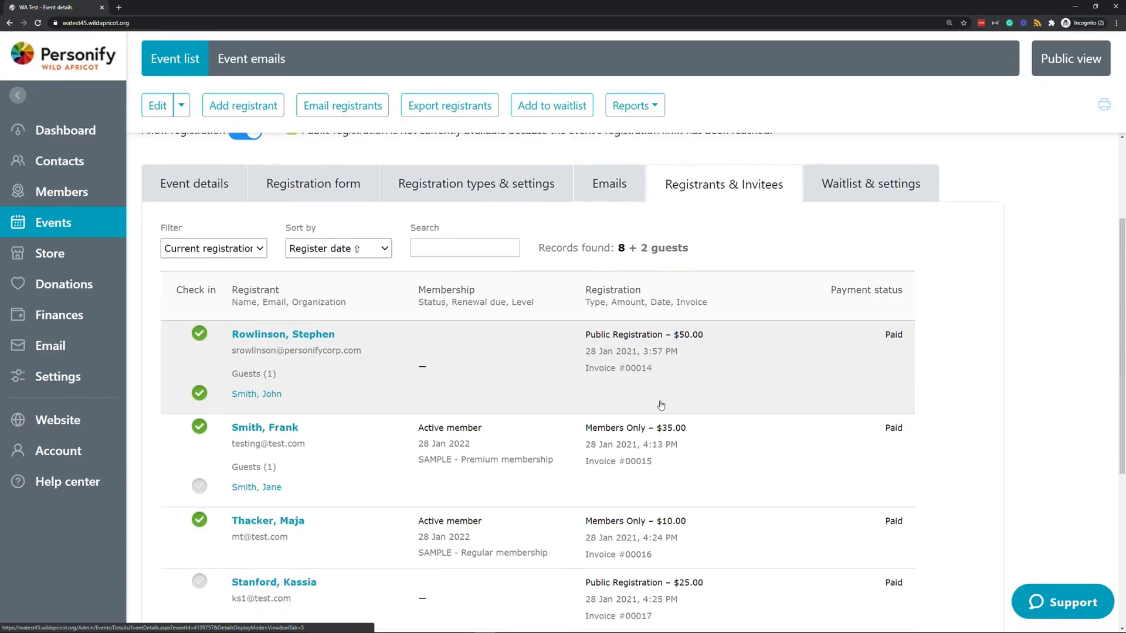
scroll(344, 303, "down", 2)
scroll(343, 303, "down", 2)
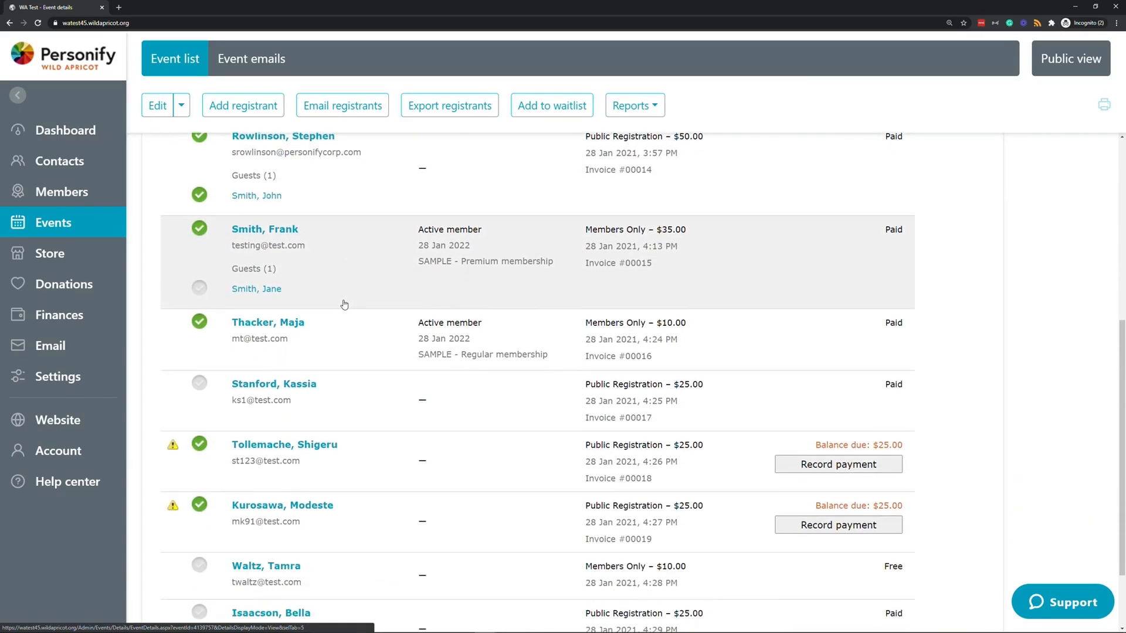
scroll(344, 303, "up", 1)
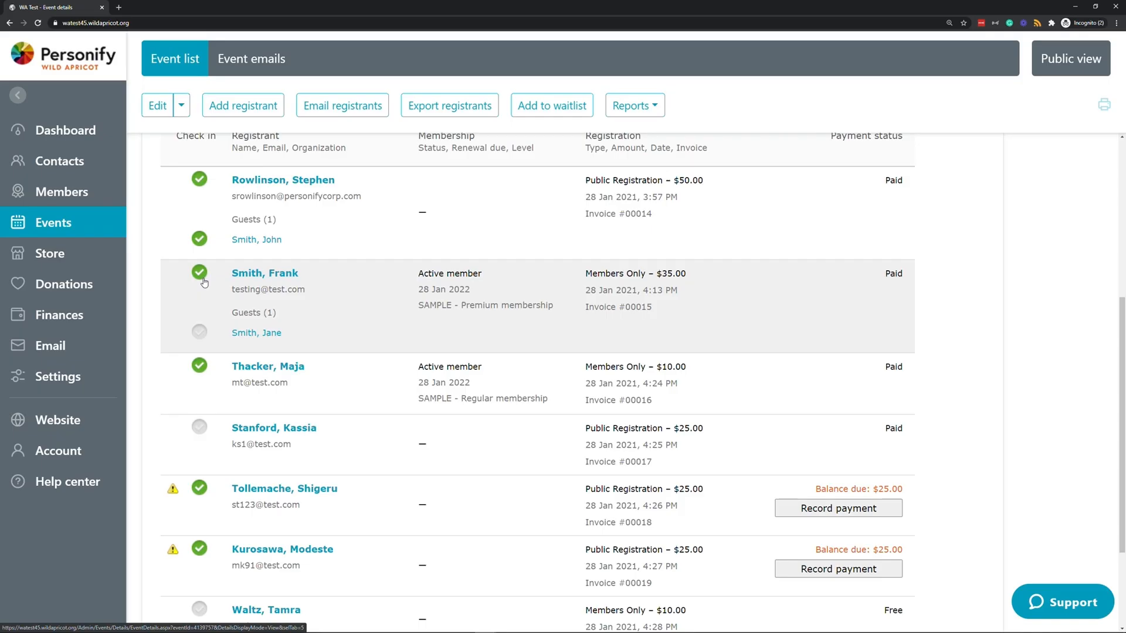
left_click(200, 333)
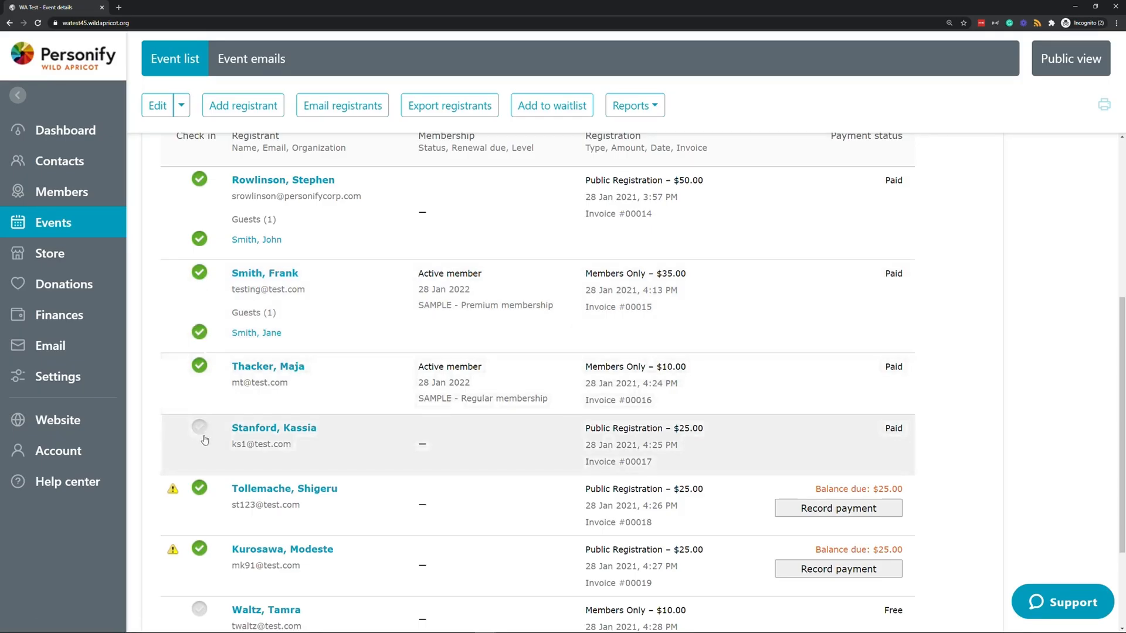
left_click(200, 433)
left_click(200, 429)
scroll(512, 407, "up", 1)
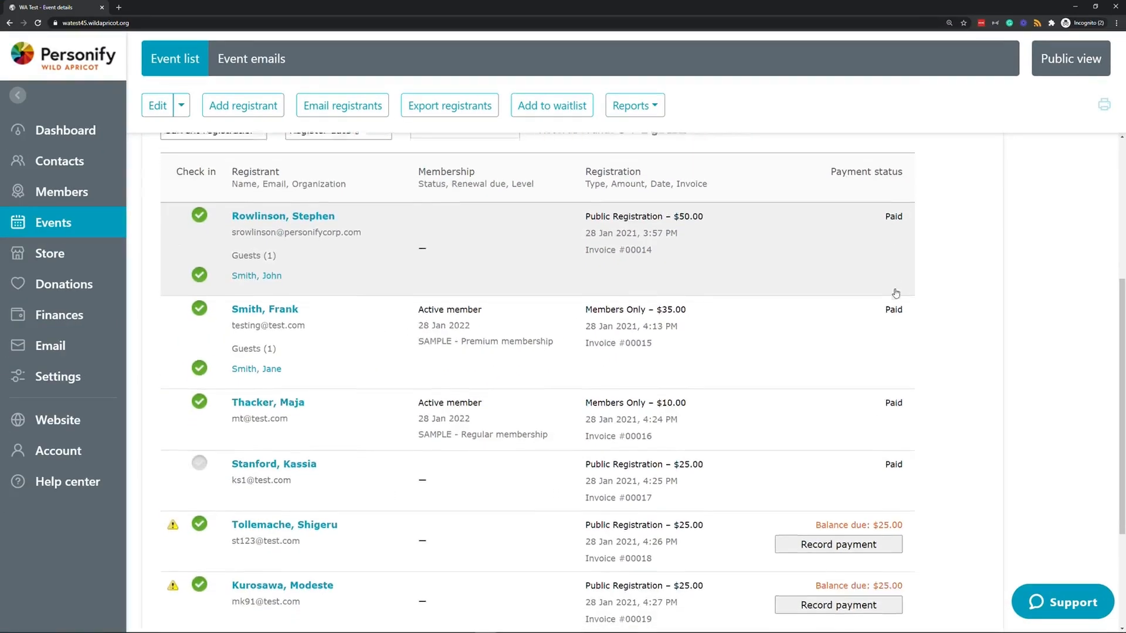
scroll(895, 293, "down", 3)
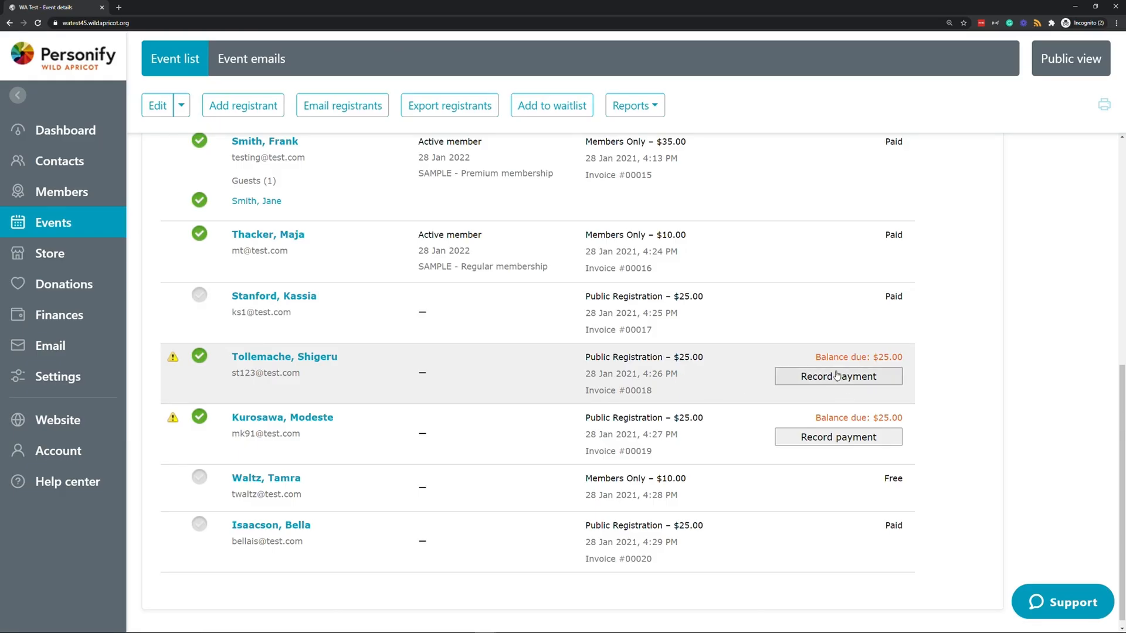
Record a $25 Check payment on invoice 00018, noting the check number internally, and open its registration
left_click(794, 382)
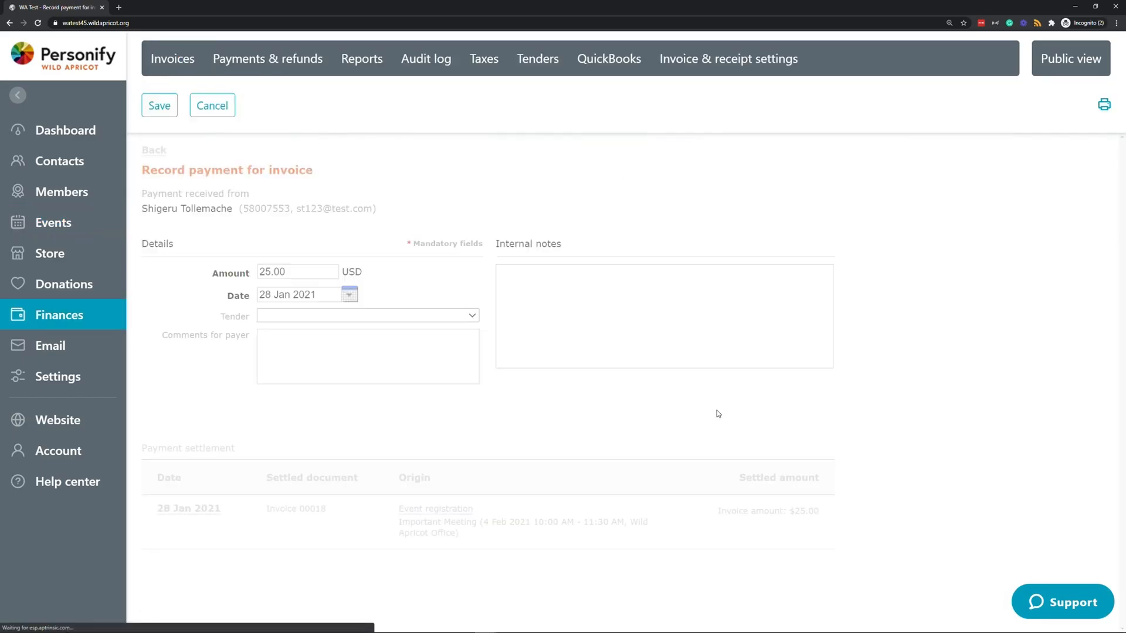
left_click(334, 316)
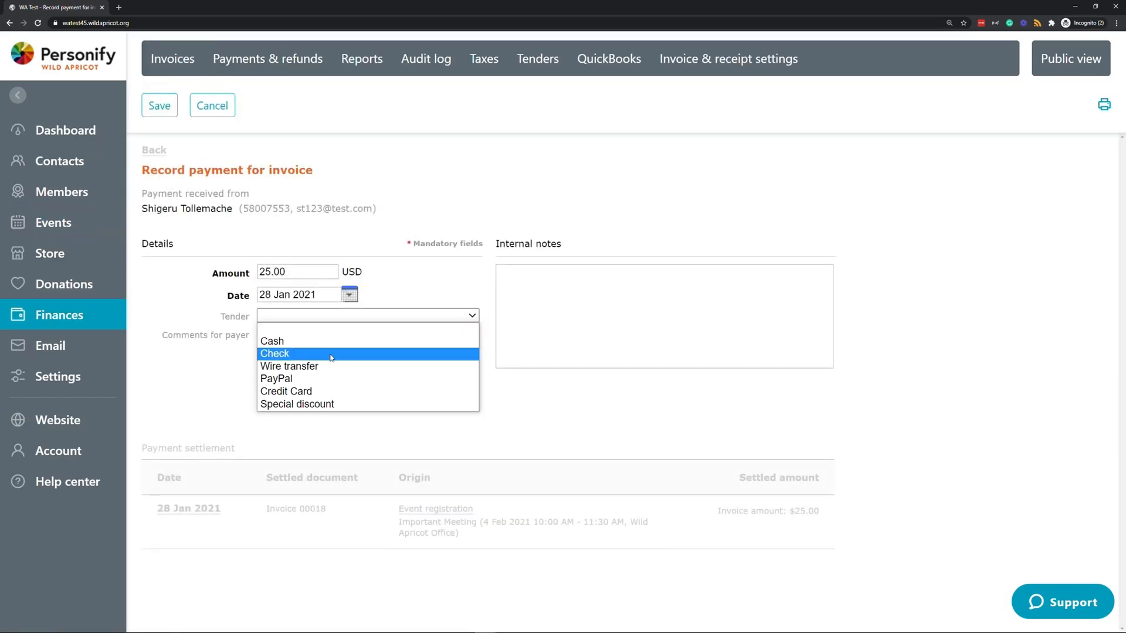
left_click(336, 350)
left_click(597, 321)
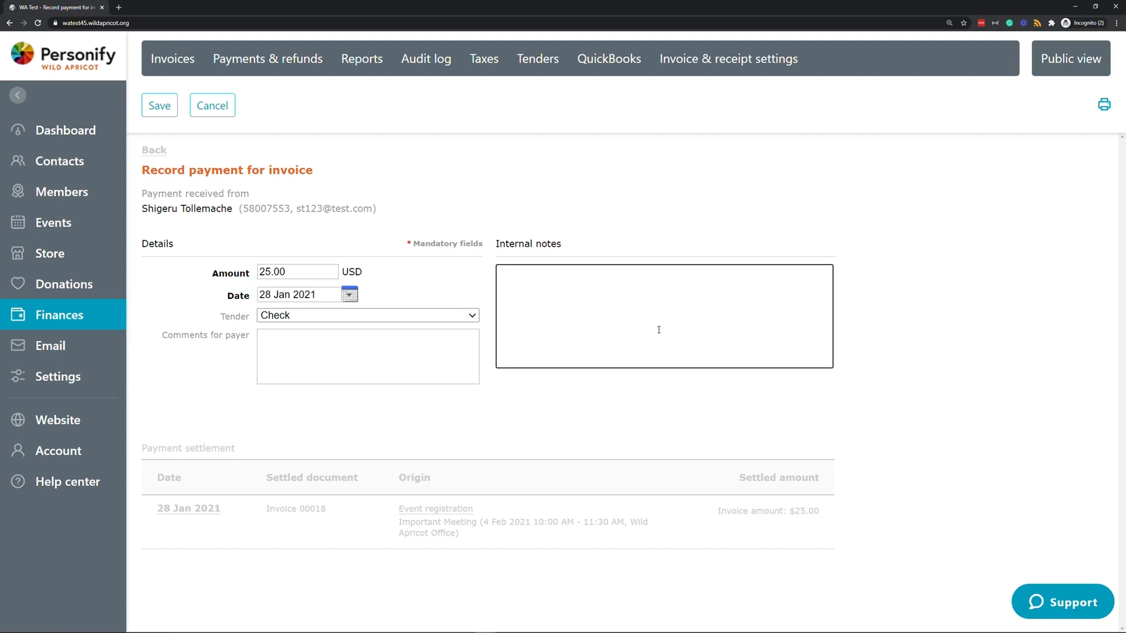
type("Check Number 123456")
key("shift+Tab")
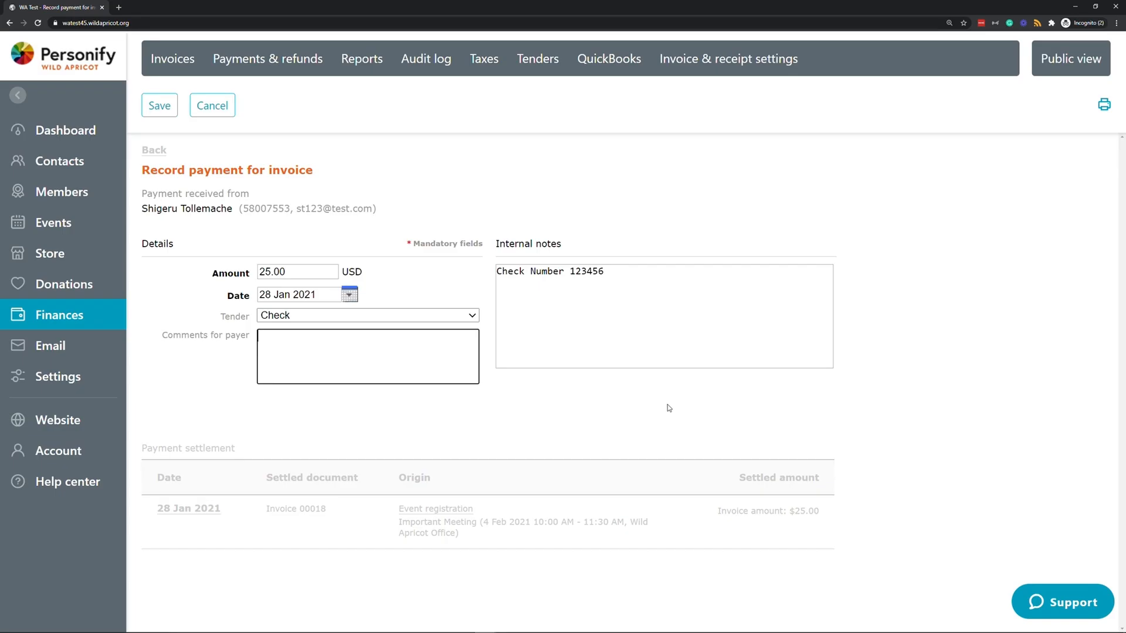
left_click(648, 292)
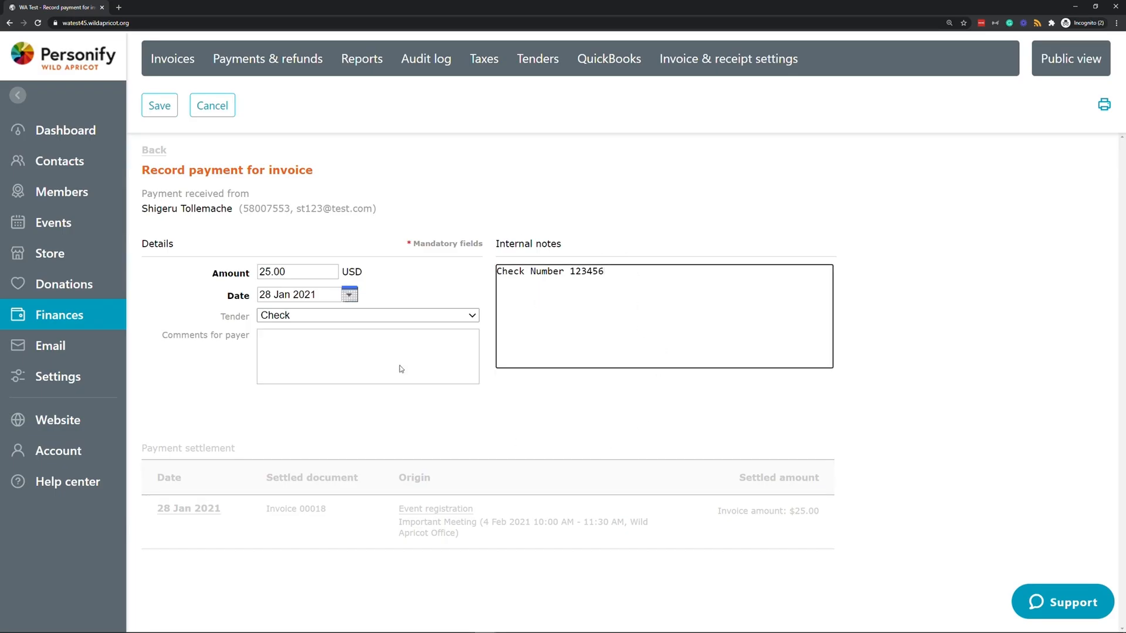
left_click(159, 105)
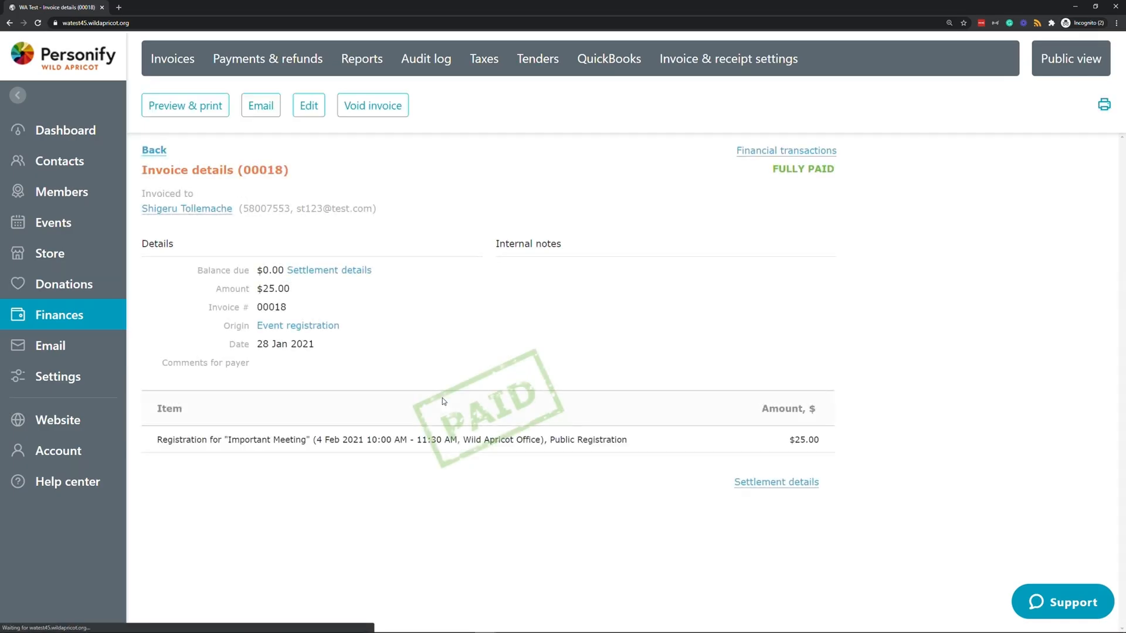
left_click(326, 324)
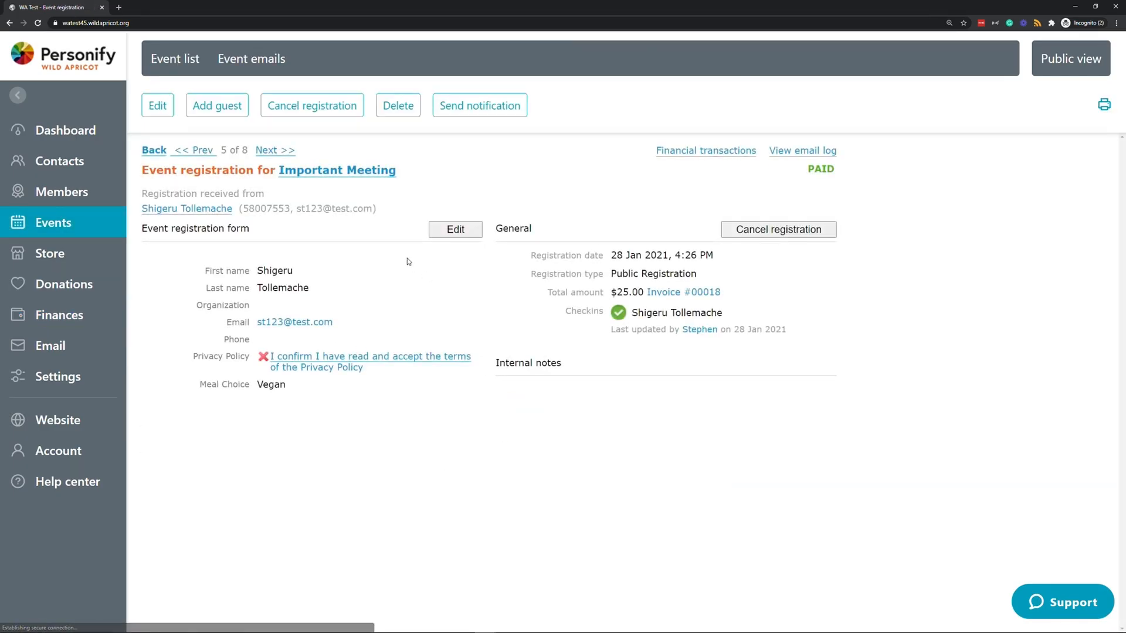
Return to Important Meeting's Registrants & Invitees list to confirm invoice 00018 now shows Paid
left_click(351, 171)
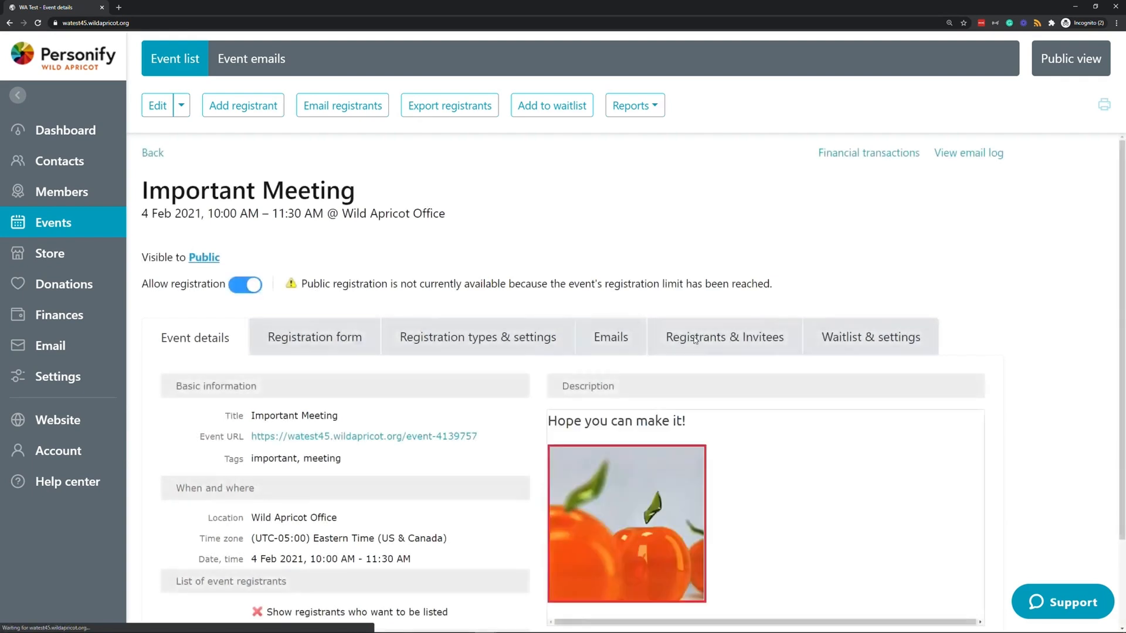
left_click(728, 340)
scroll(724, 414, "down", 7)
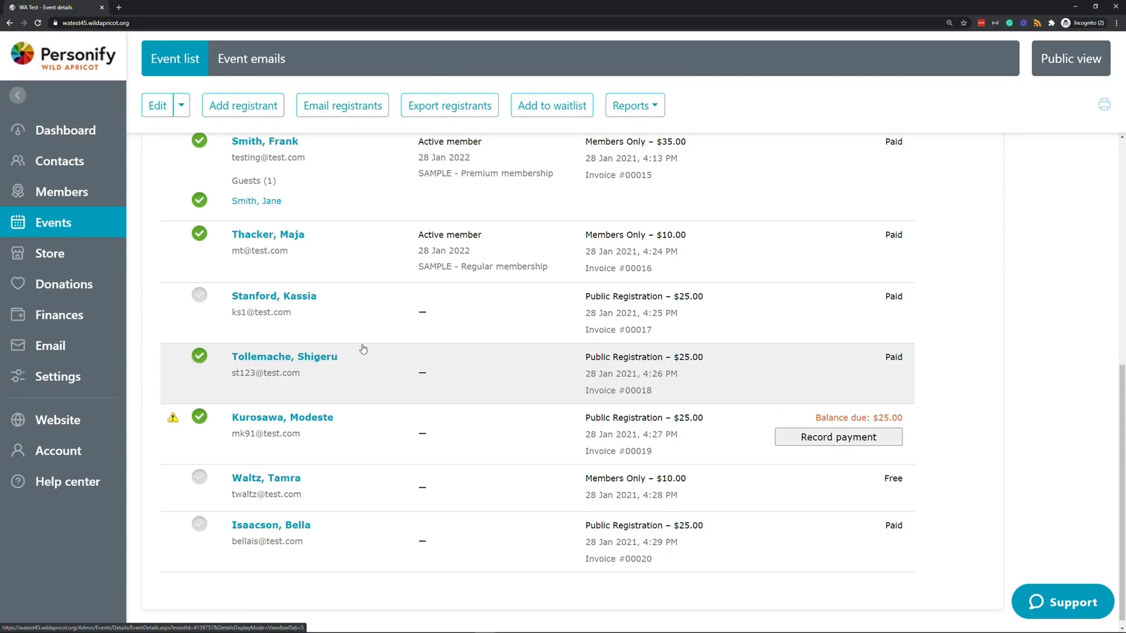
scroll(360, 347, "up", 3)
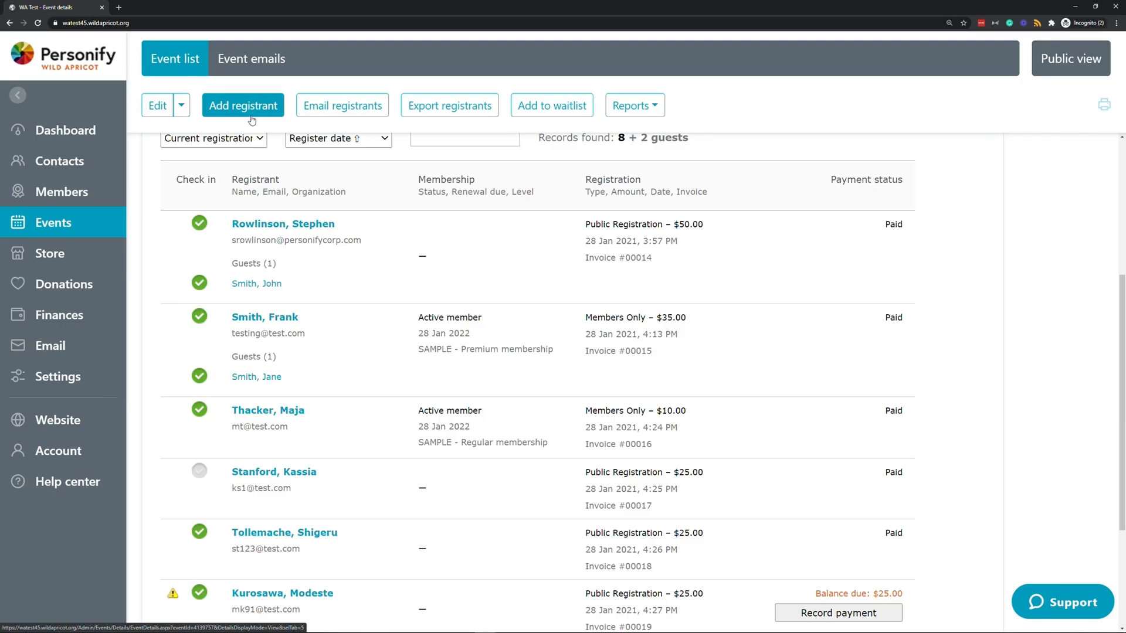
Add a new registrant's first and last name, choose Members Only with Chicken meal, and save
left_click(252, 119)
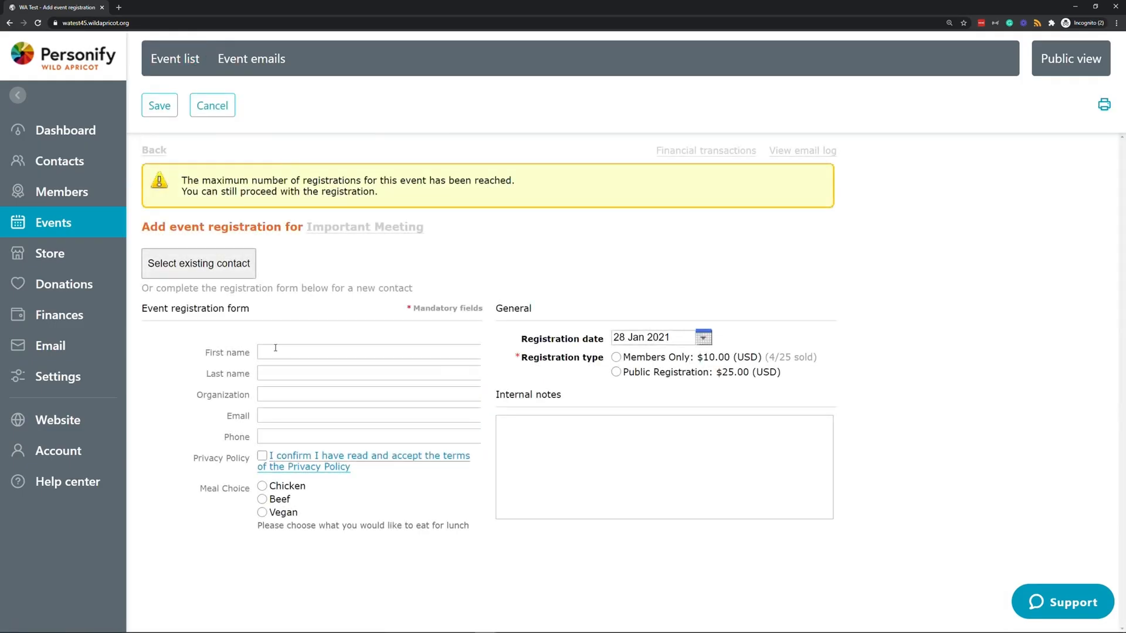
left_click(276, 348)
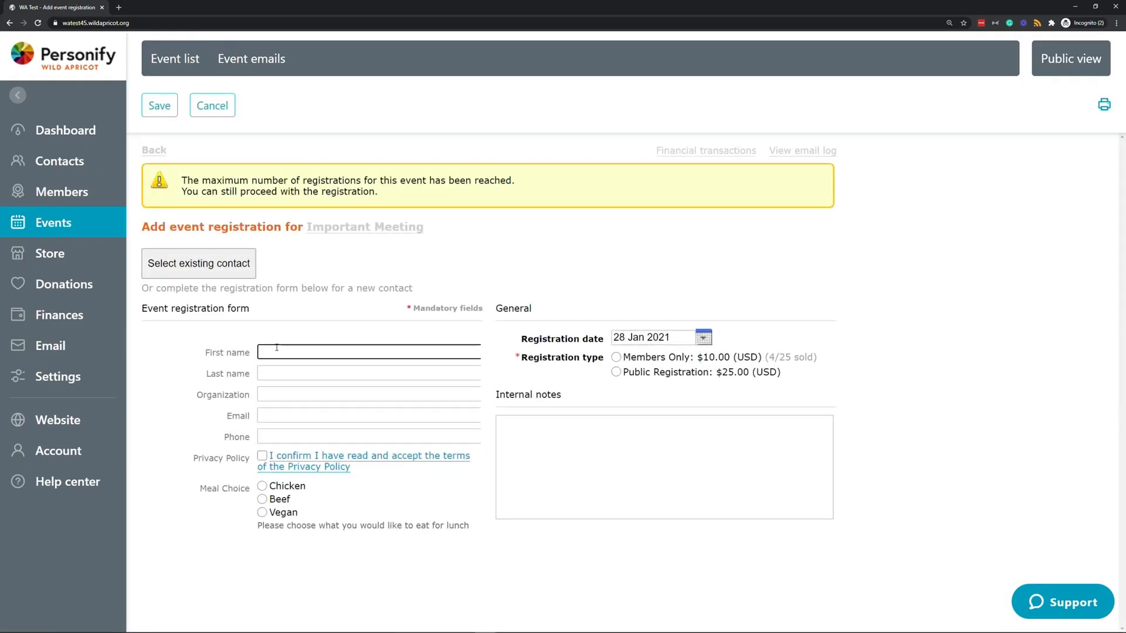
key("Tab")
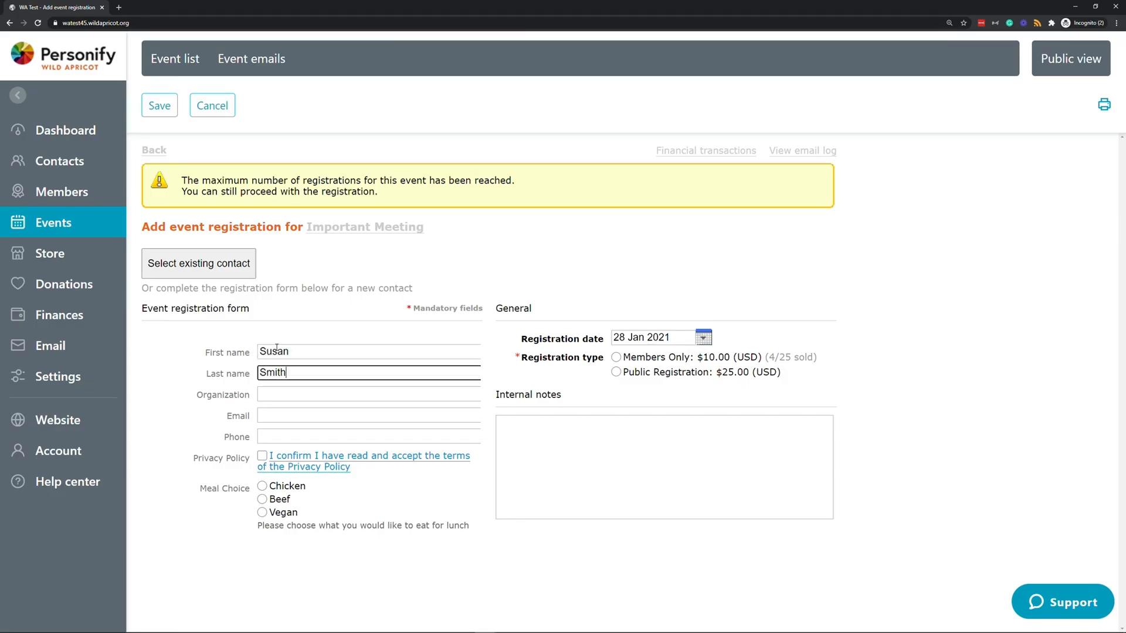
left_click(273, 416)
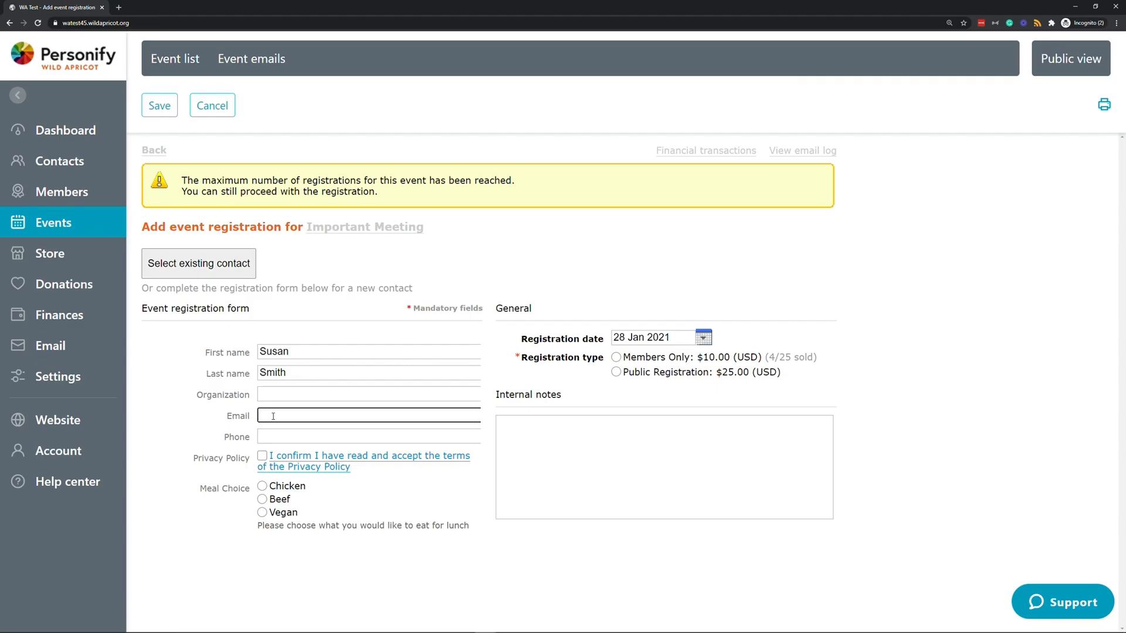
left_click(637, 360)
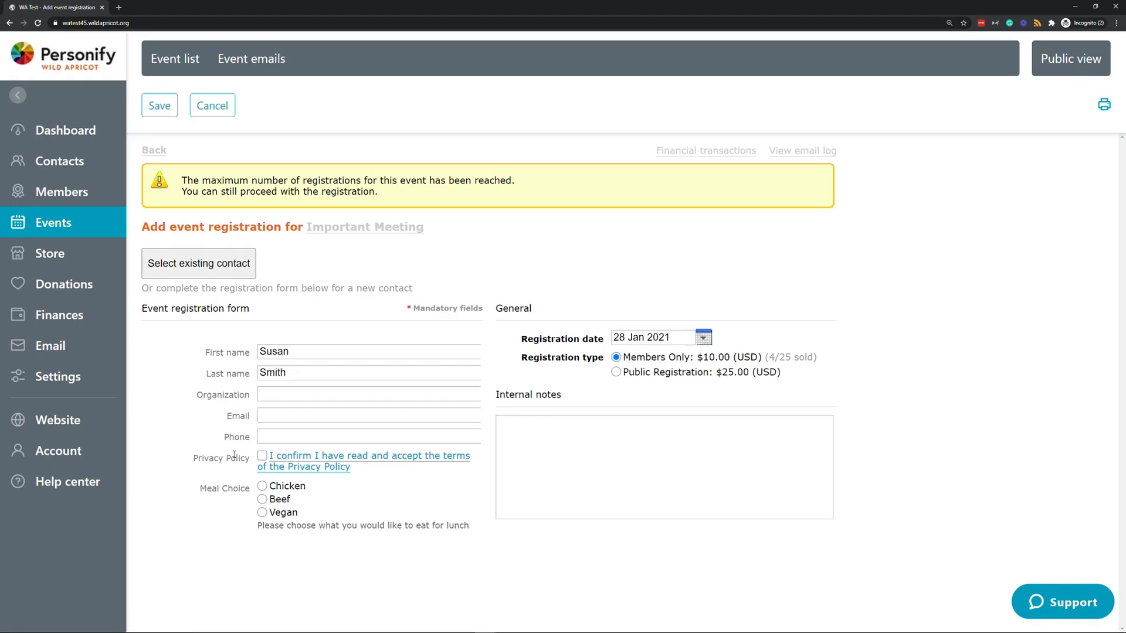
left_click(262, 486)
left_click(159, 105)
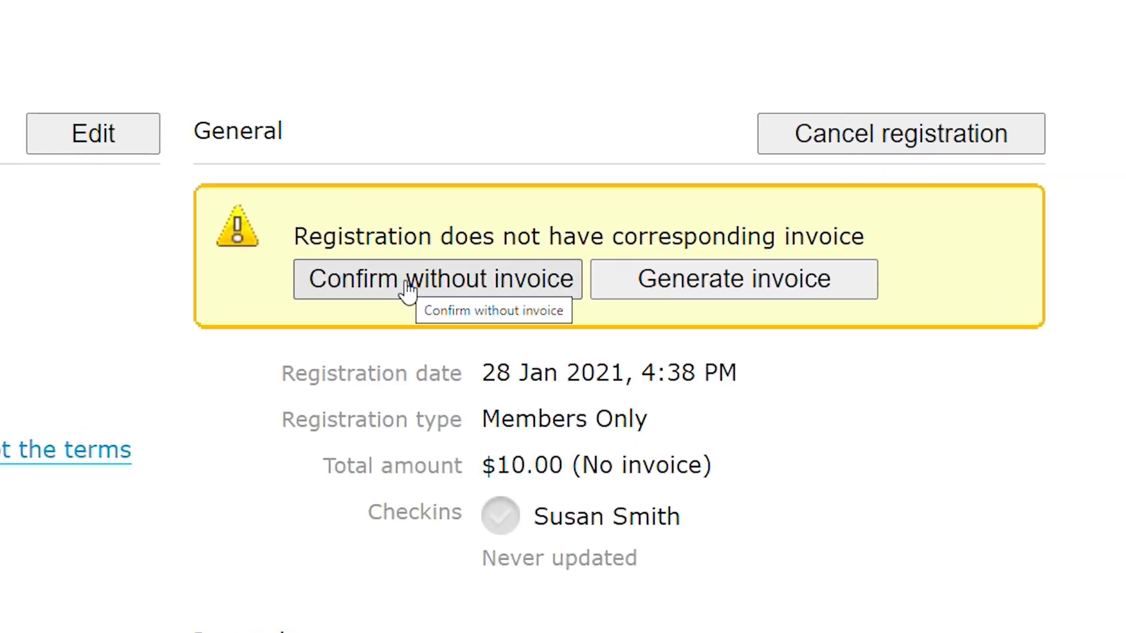
Create and save invoice 00021 for the $10.00 registration, then view the contact's registrations
left_click(832, 292)
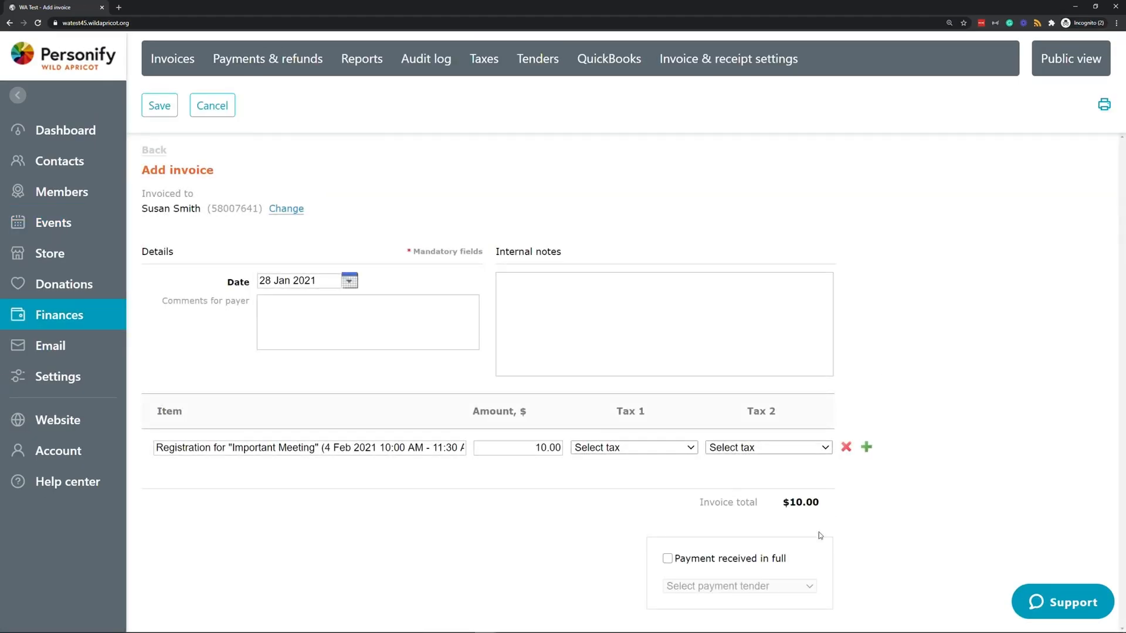
left_click(158, 105)
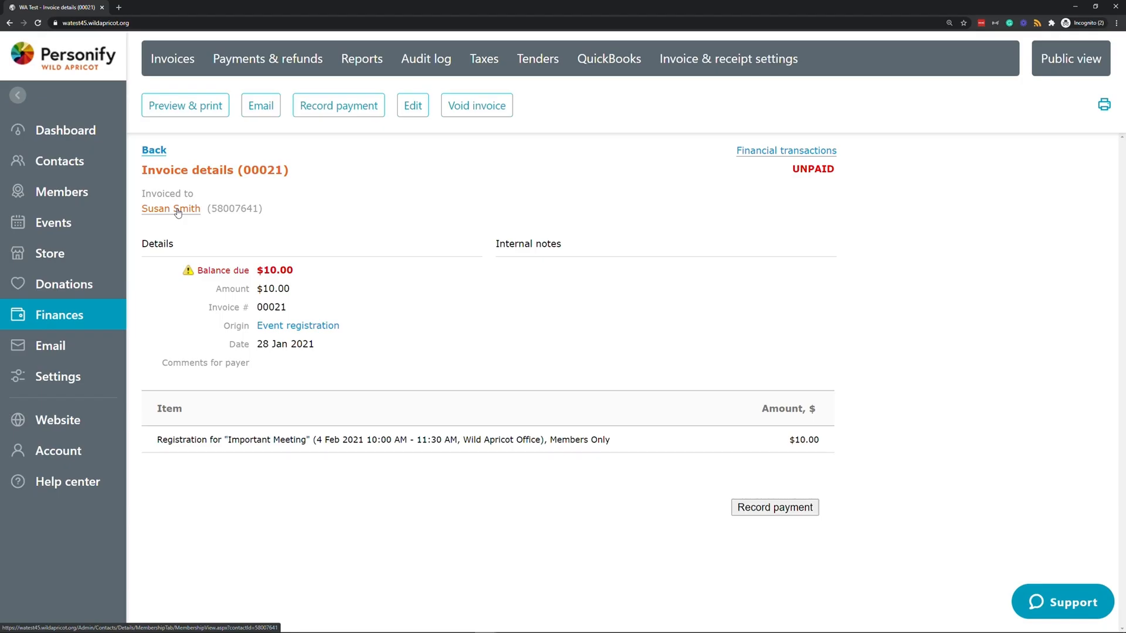
left_click(177, 209)
left_click(421, 331)
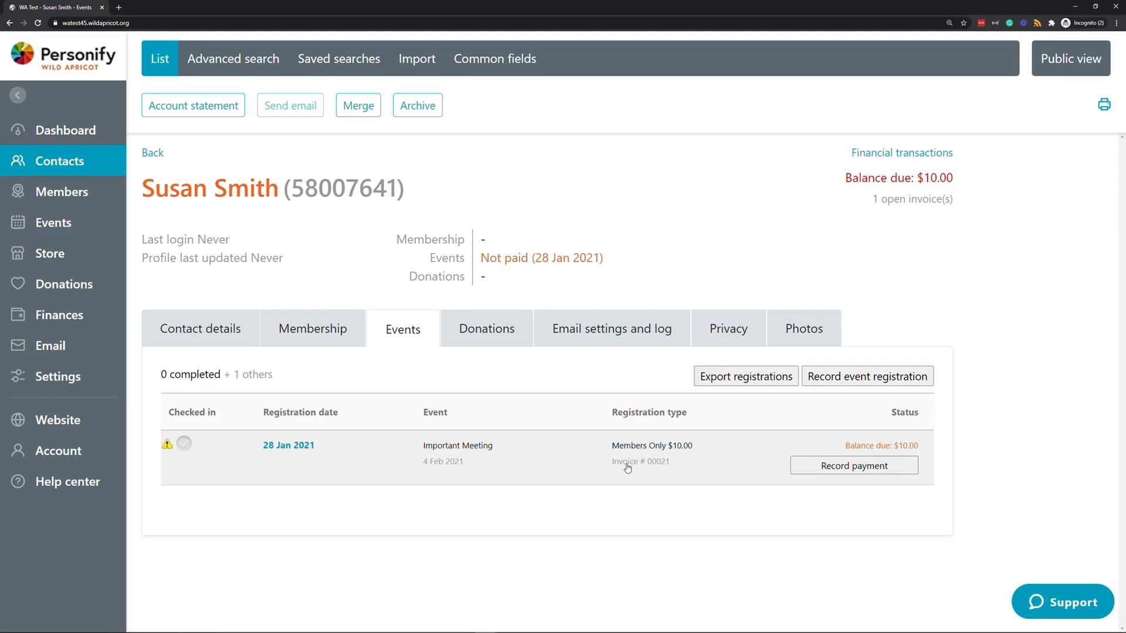
Find the new registrant in the contacts list, review their event registrations, then open the event list
left_click(67, 173)
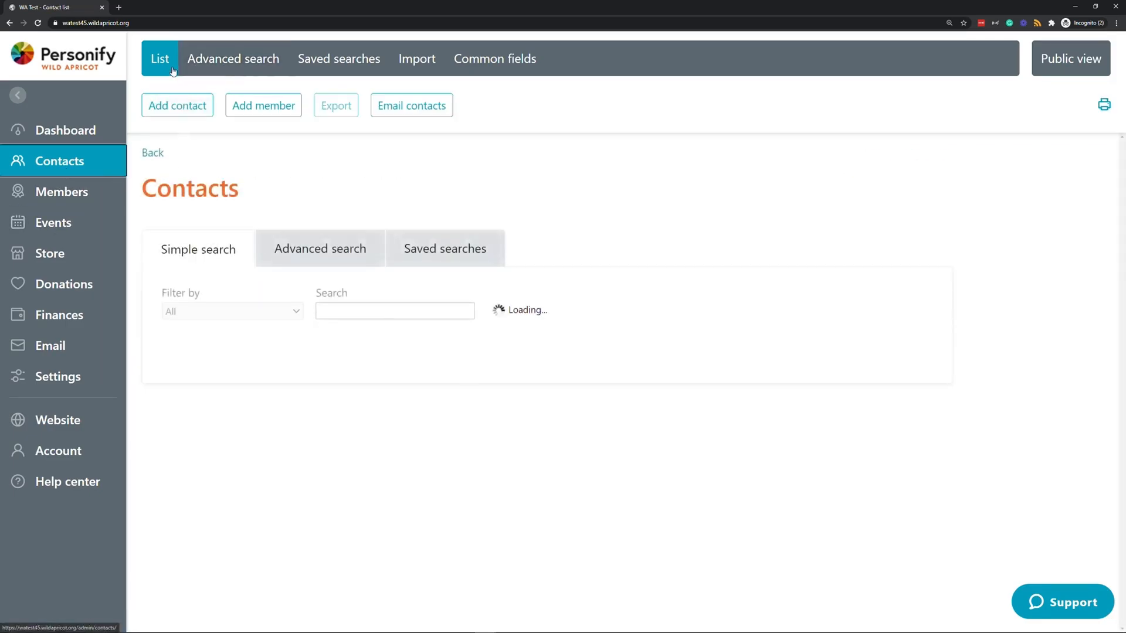
scroll(349, 352, "down", 5)
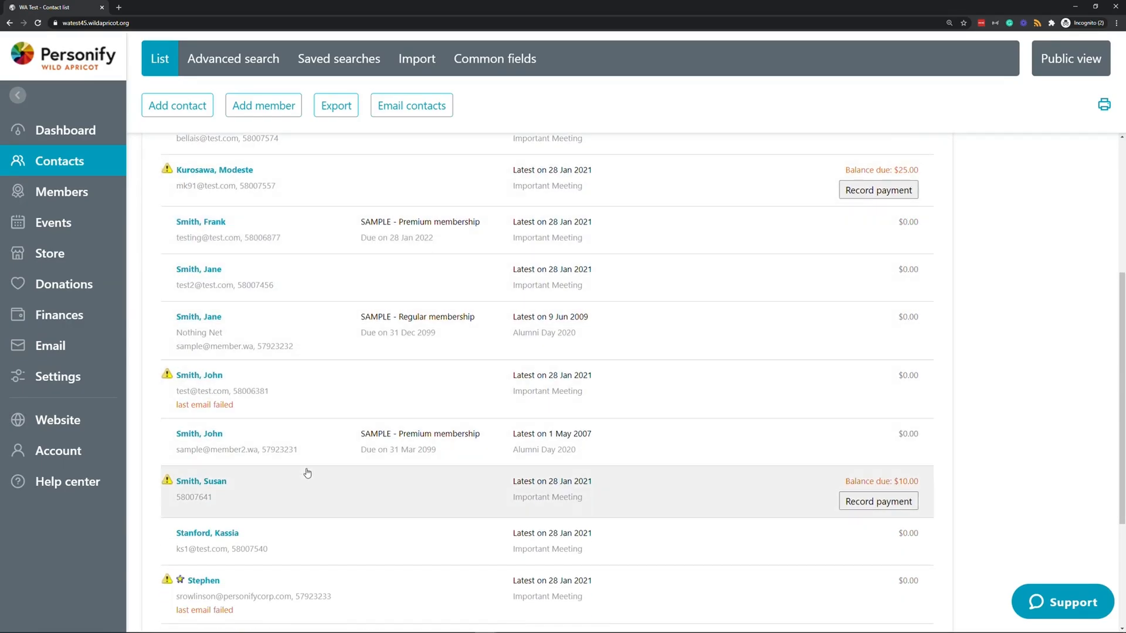
left_click(309, 488)
left_click(397, 332)
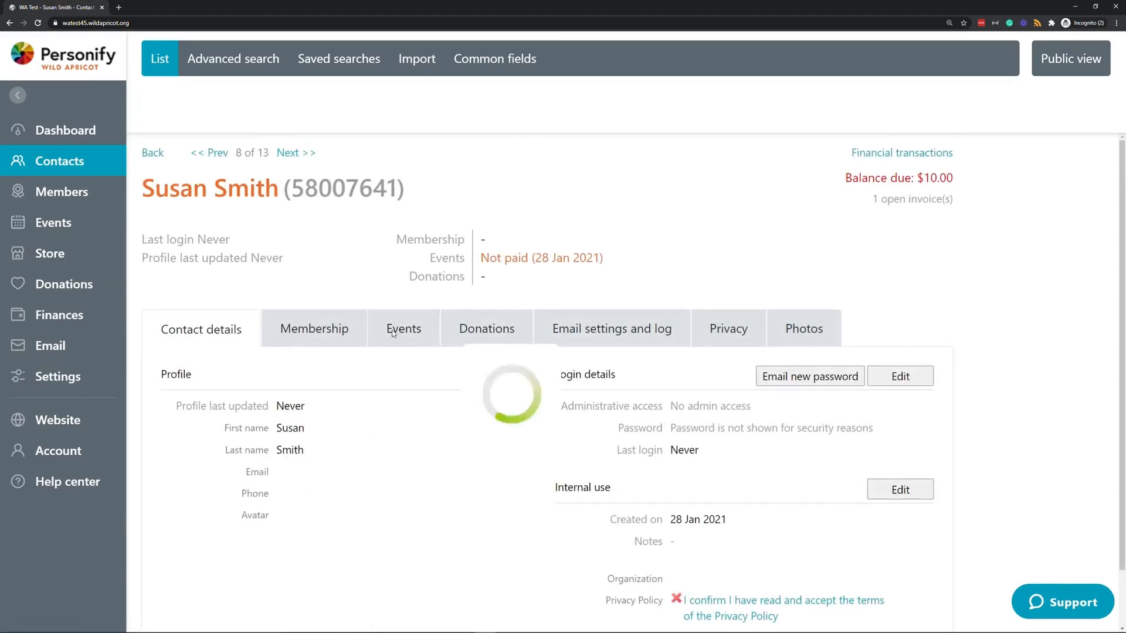
mouse_move(53, 222)
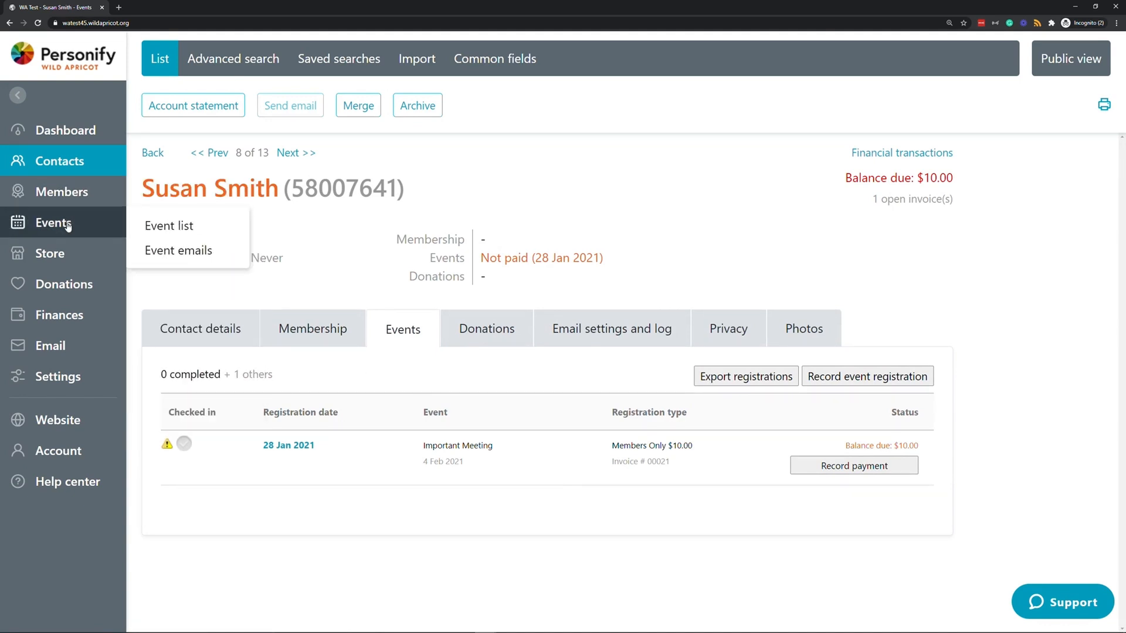
left_click(176, 226)
Record and save the $10 payment for the unpaid Members Only registrant of Important Meeting
left_click(358, 372)
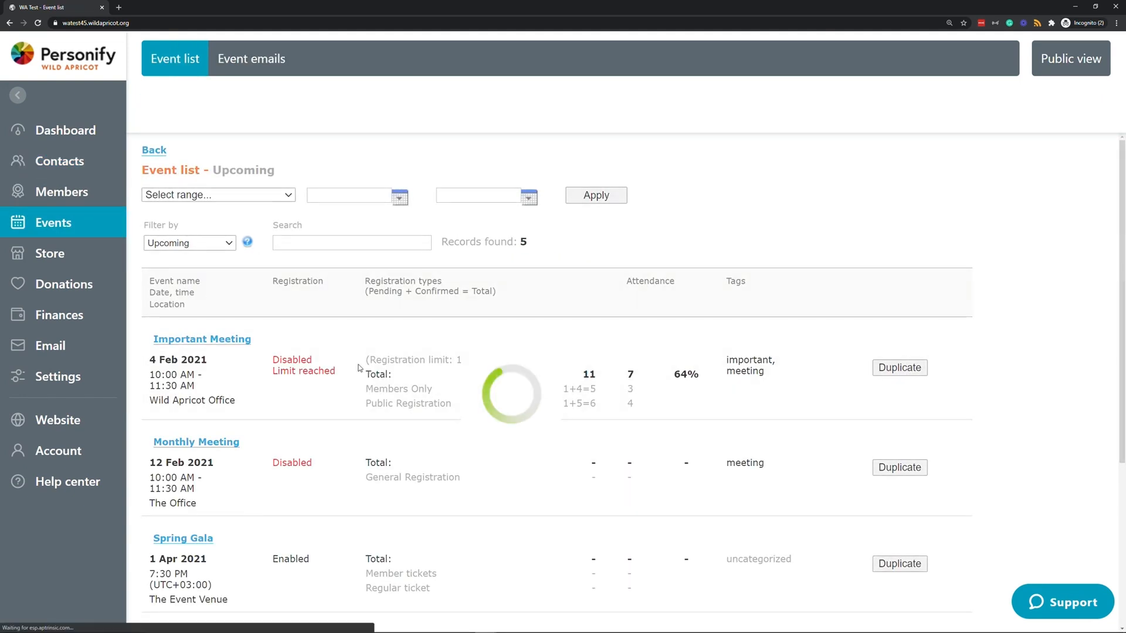
left_click(765, 332)
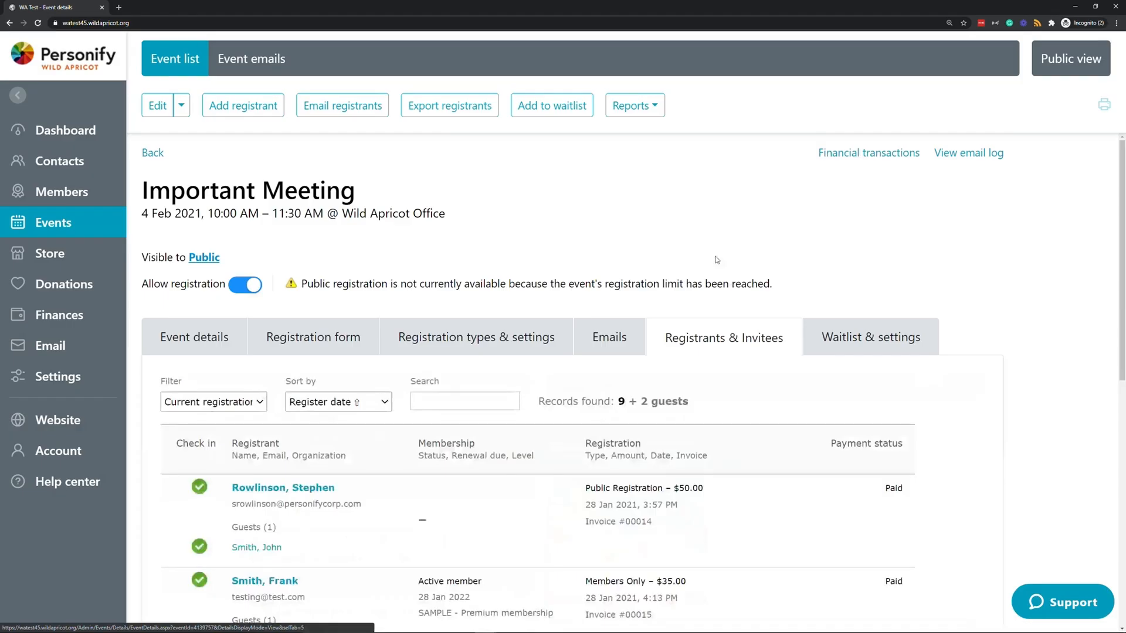
scroll(721, 291, "down", 9)
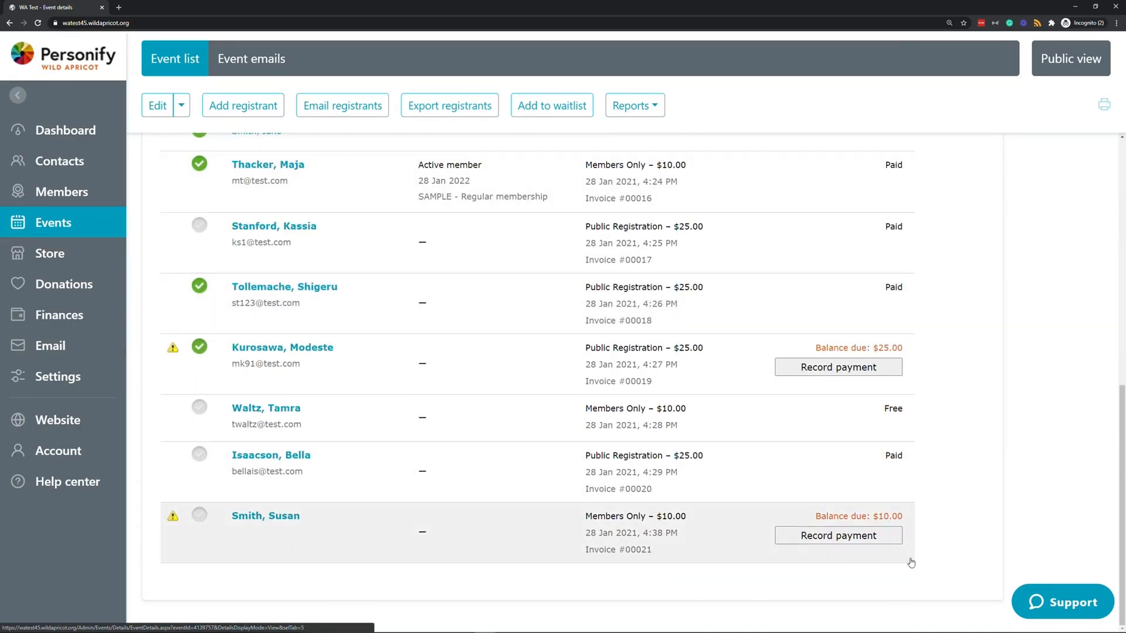
left_click(838, 535)
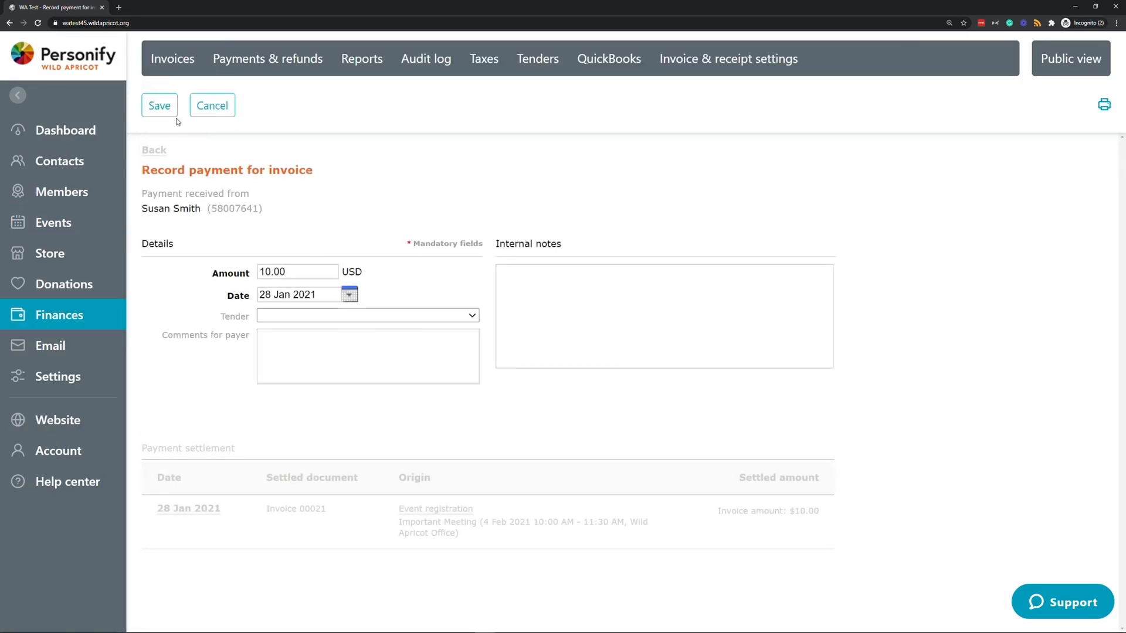
left_click(159, 106)
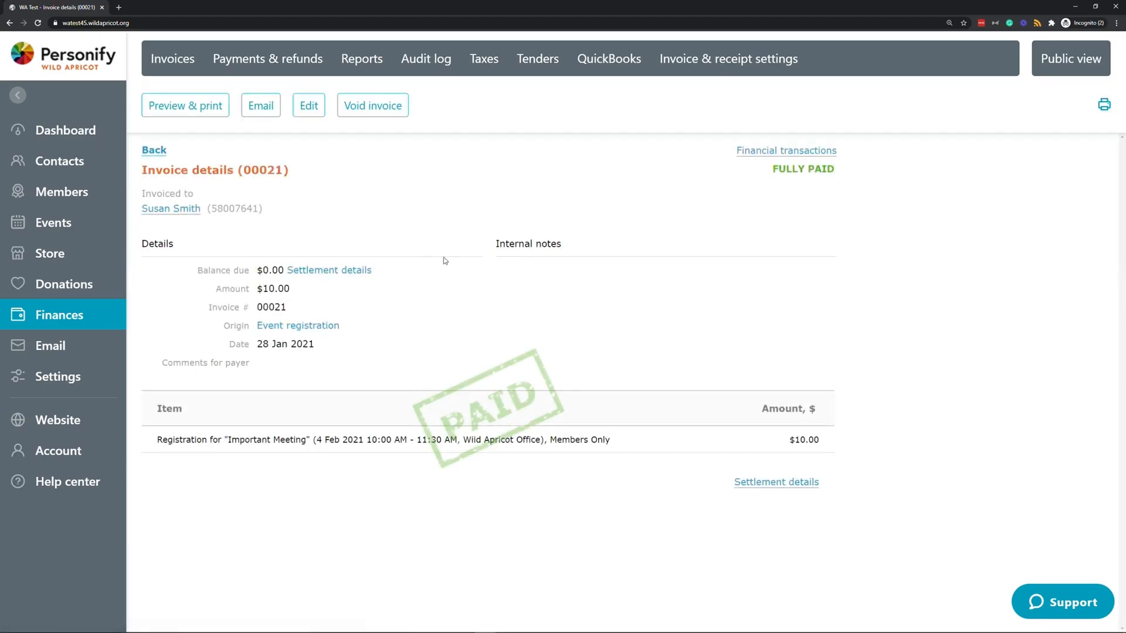
Return to the registrants list, now 9 registrants plus 2 guests with public registration closed
left_click(310, 325)
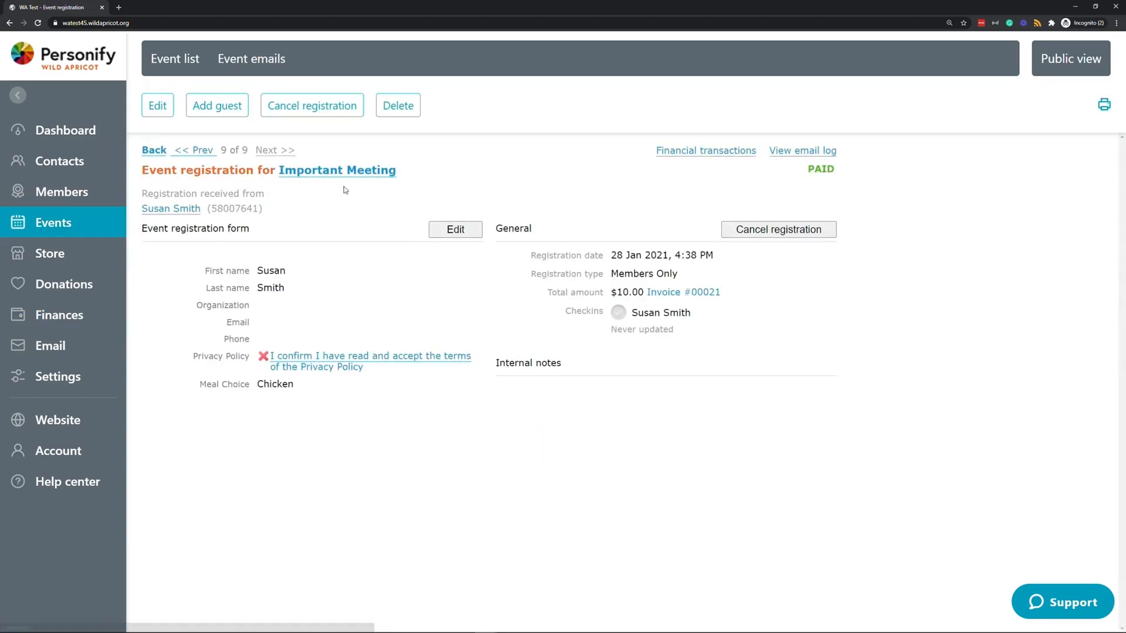
left_click(341, 171)
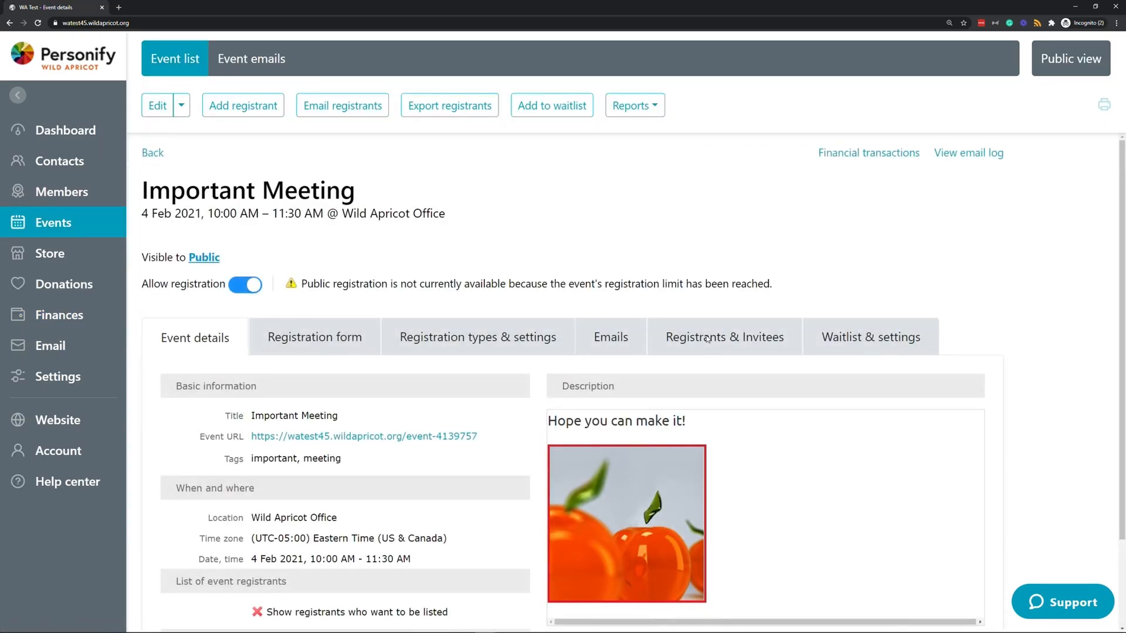
left_click(728, 344)
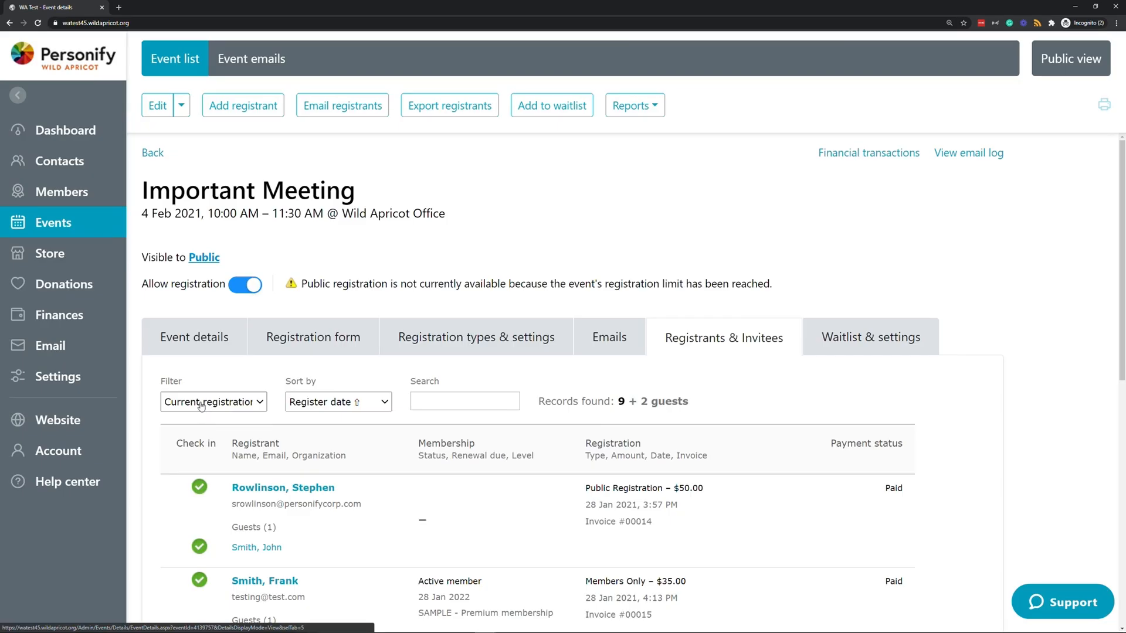
scroll(201, 405, "down", 1)
scroll(237, 321, "down", 1)
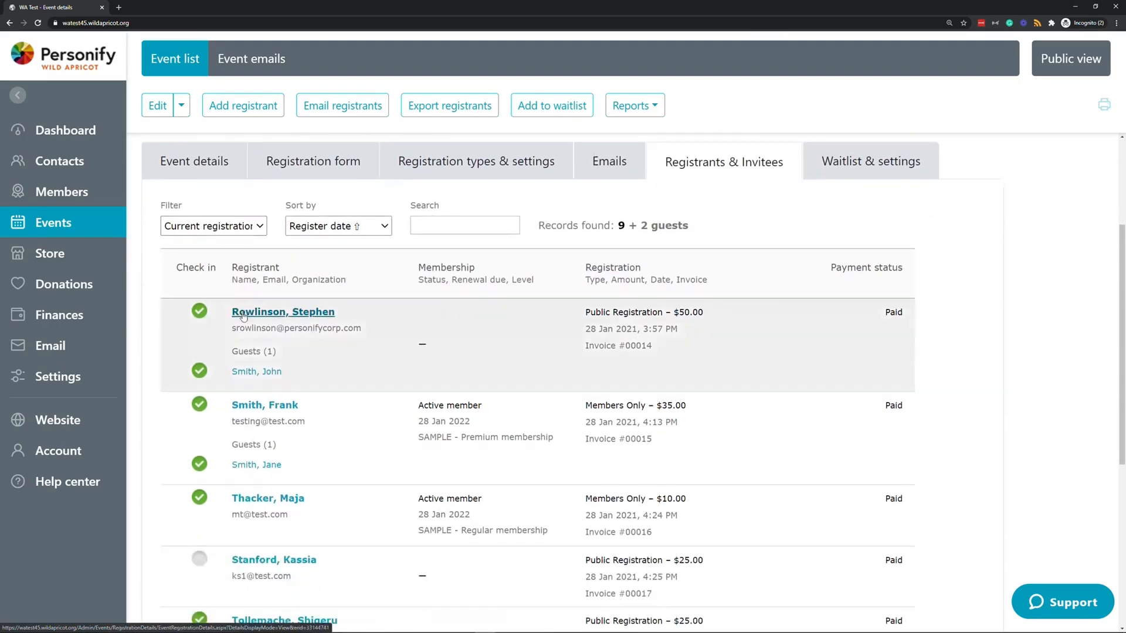
scroll(891, 325, "down", 1)
scroll(891, 324, "down", 2)
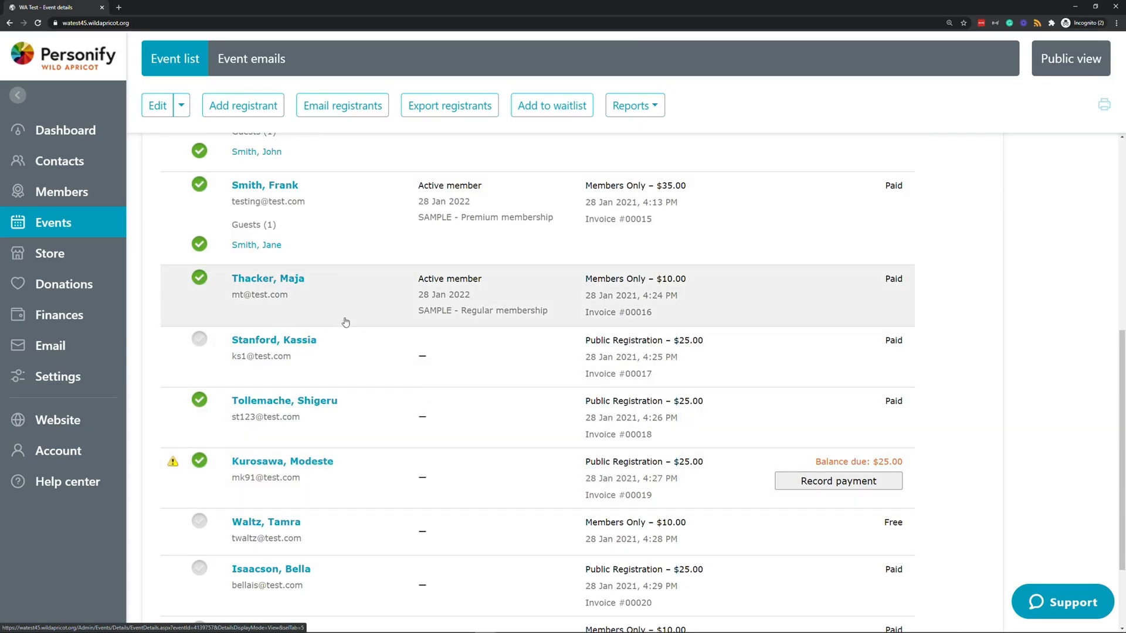
scroll(601, 387, "up", 4)
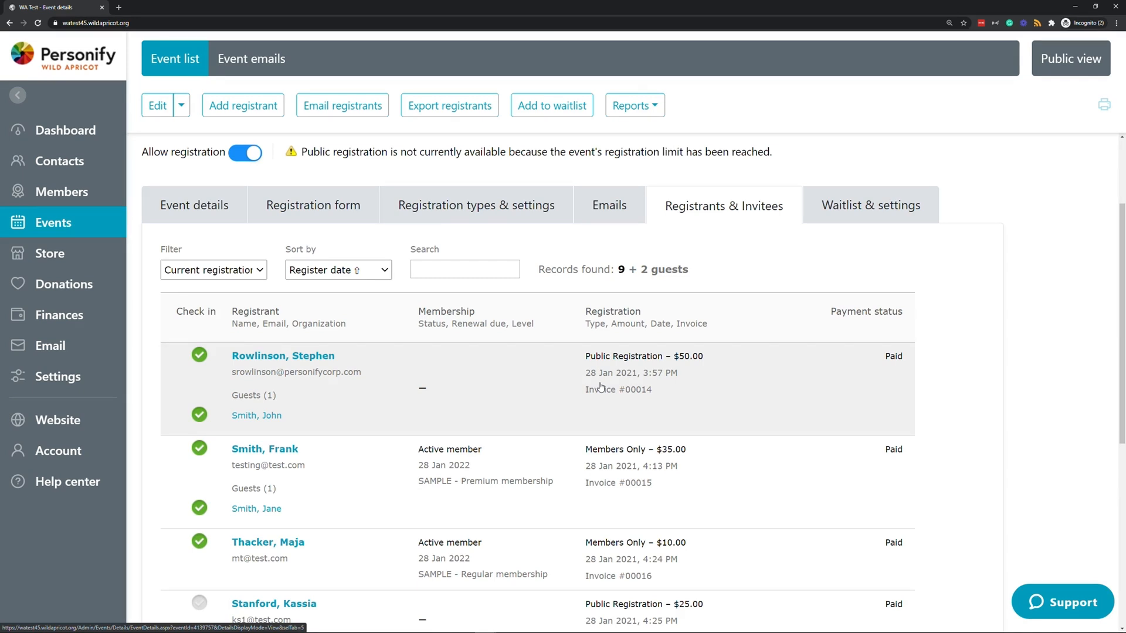
left_click(244, 270)
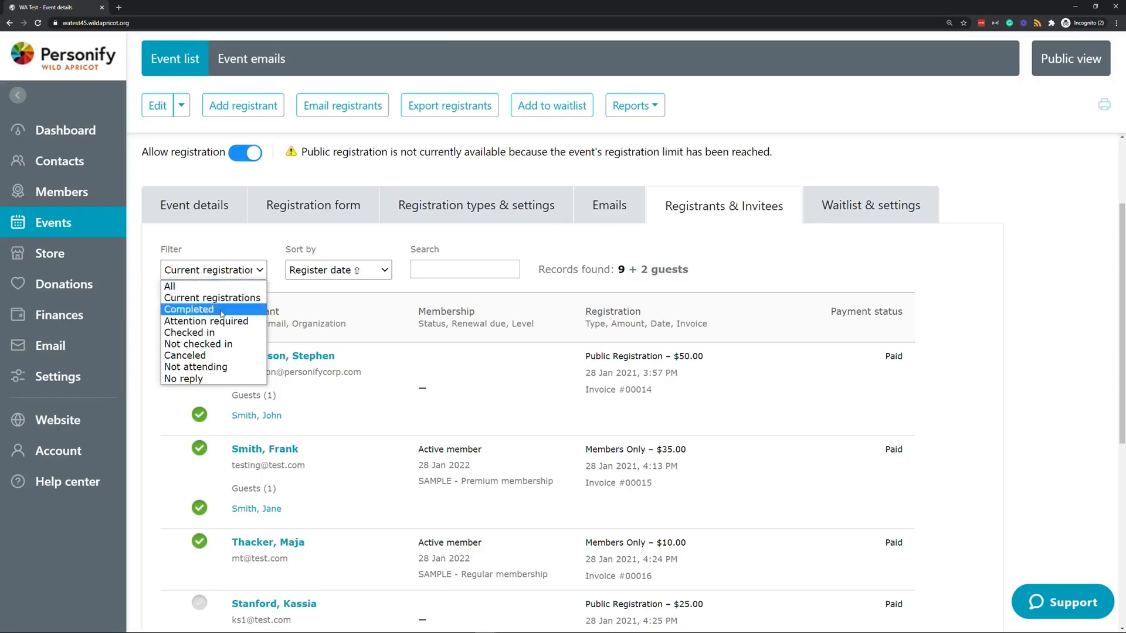
Try the Completed, Attention required and Checked in registrant filters in turn
left_click(223, 315)
scroll(470, 350, "down", 5)
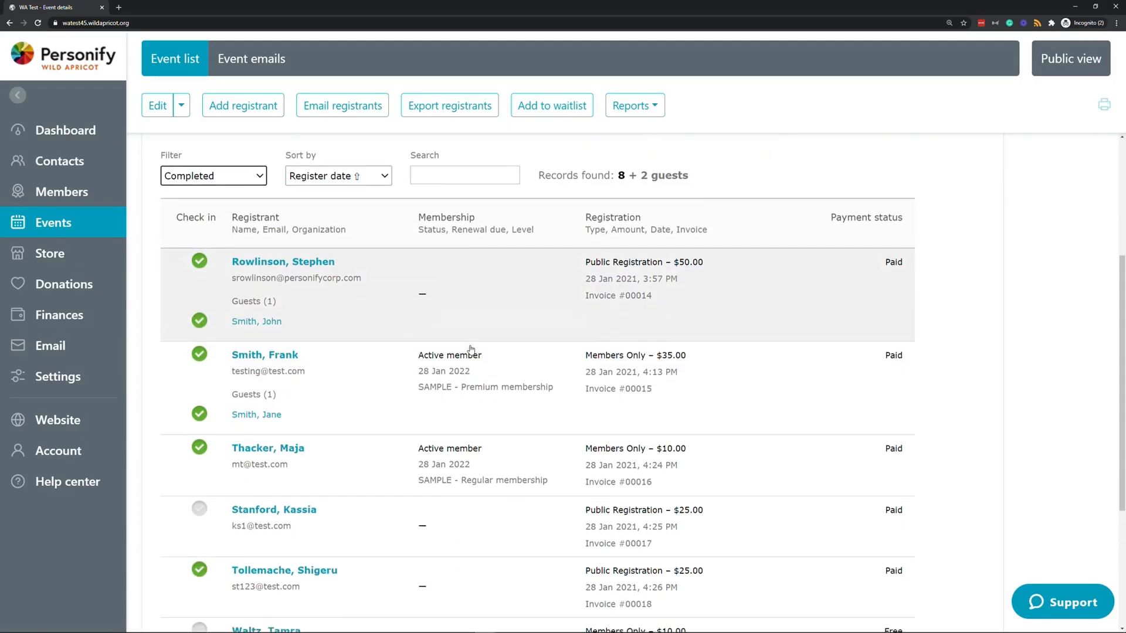
scroll(909, 432, "up", 8)
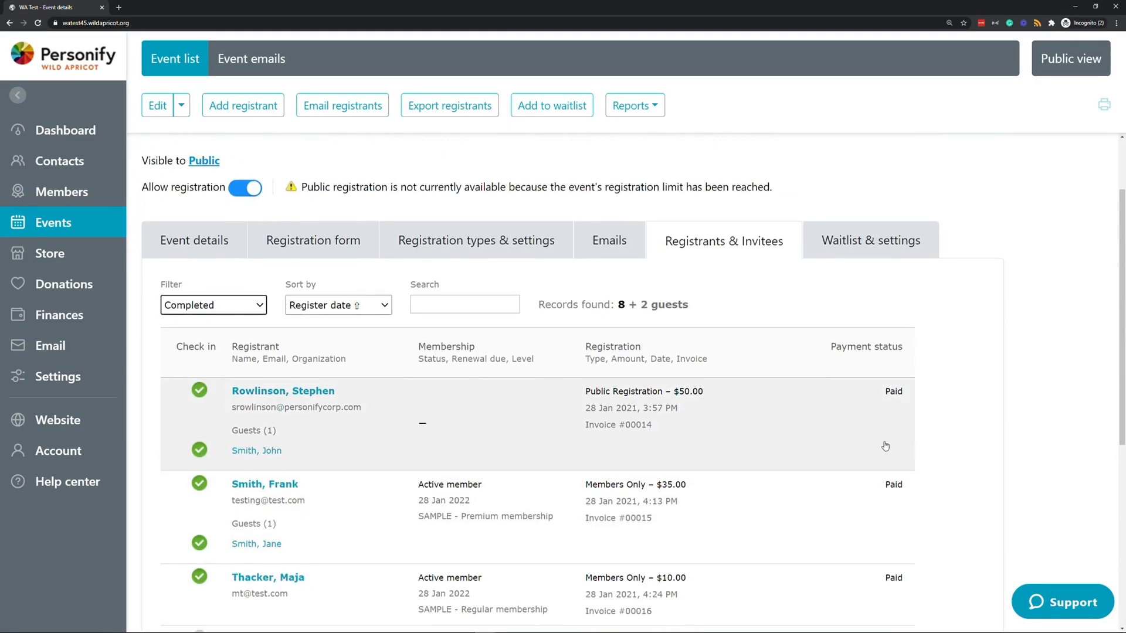
left_click(228, 410)
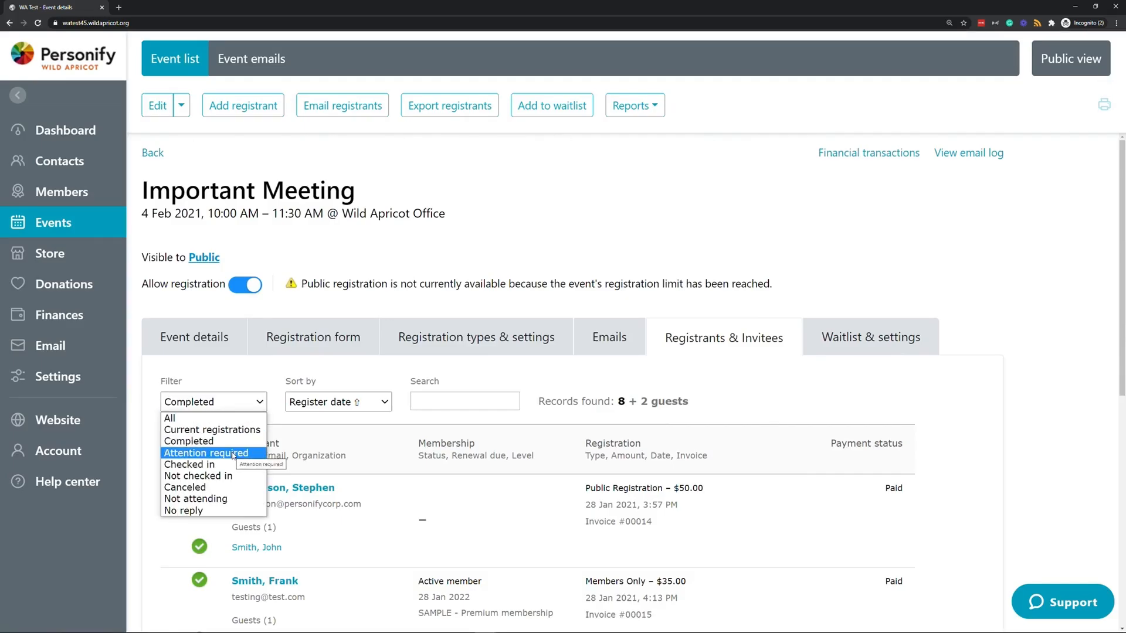
left_click(234, 455)
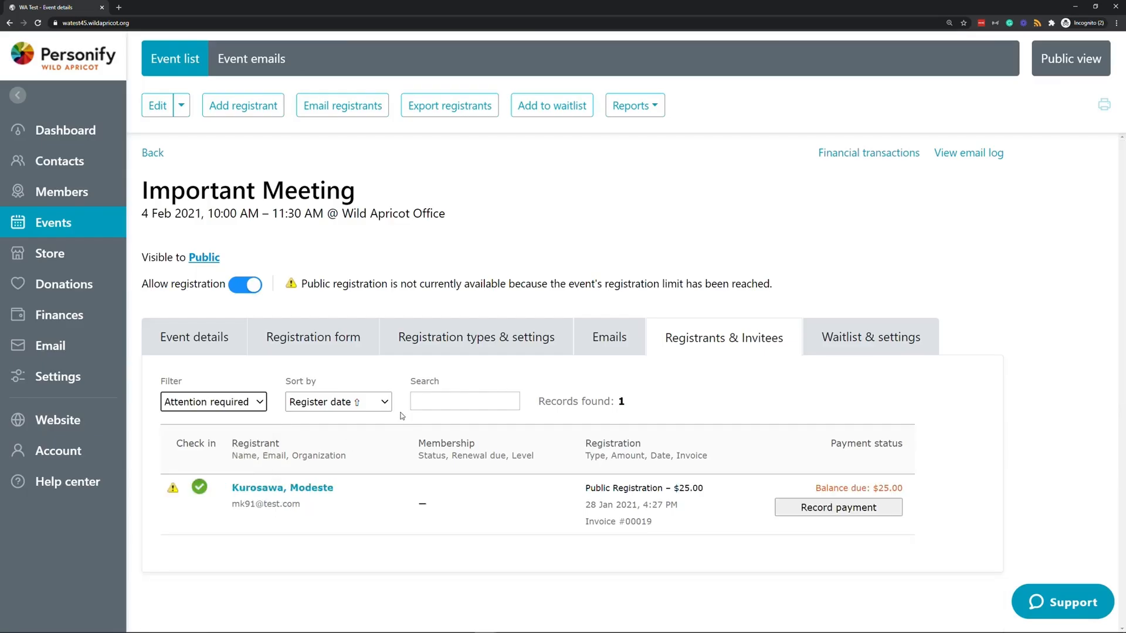
left_click(240, 406)
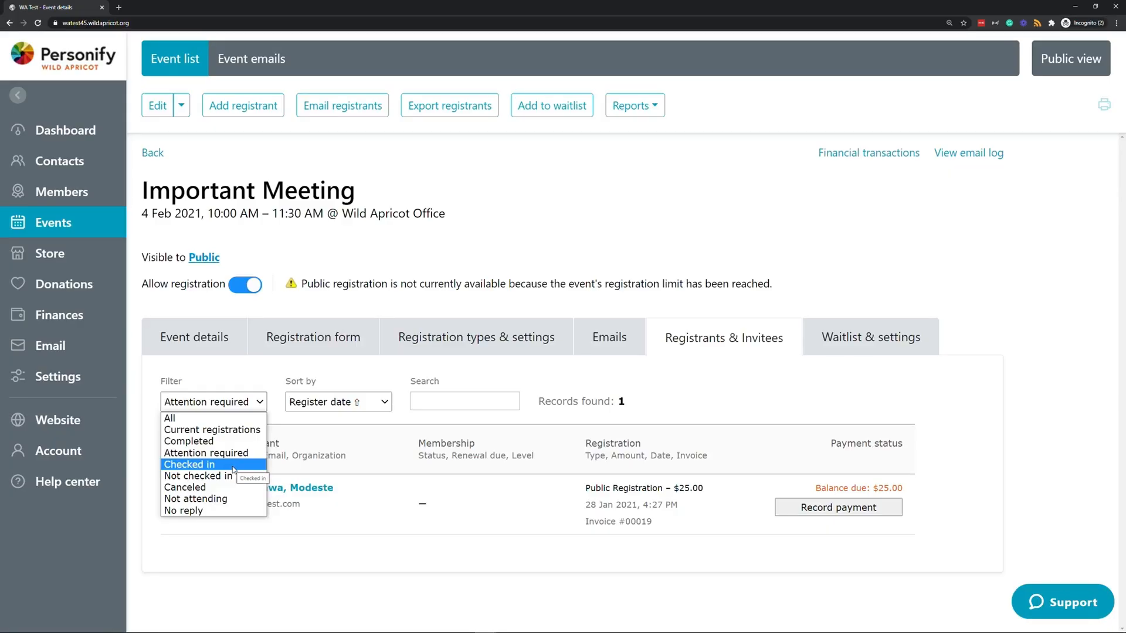
left_click(234, 465)
scroll(249, 469, "down", 5)
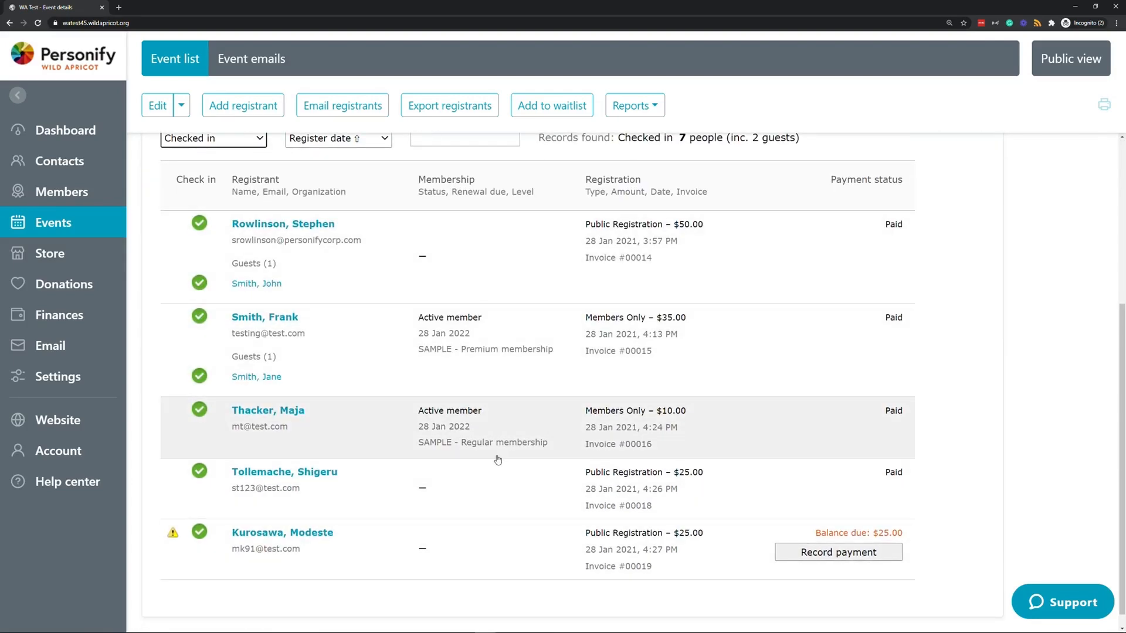
scroll(493, 454, "up", 3)
Filter to Not checked in and highlight the resulting count of 4 records
left_click(203, 358)
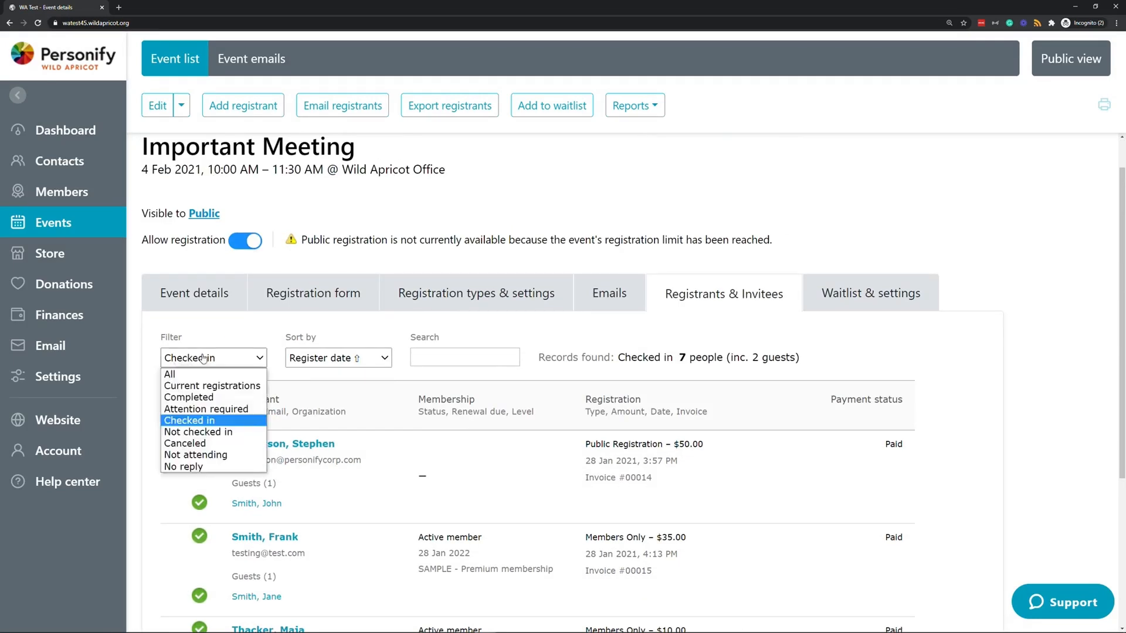
left_click(221, 435)
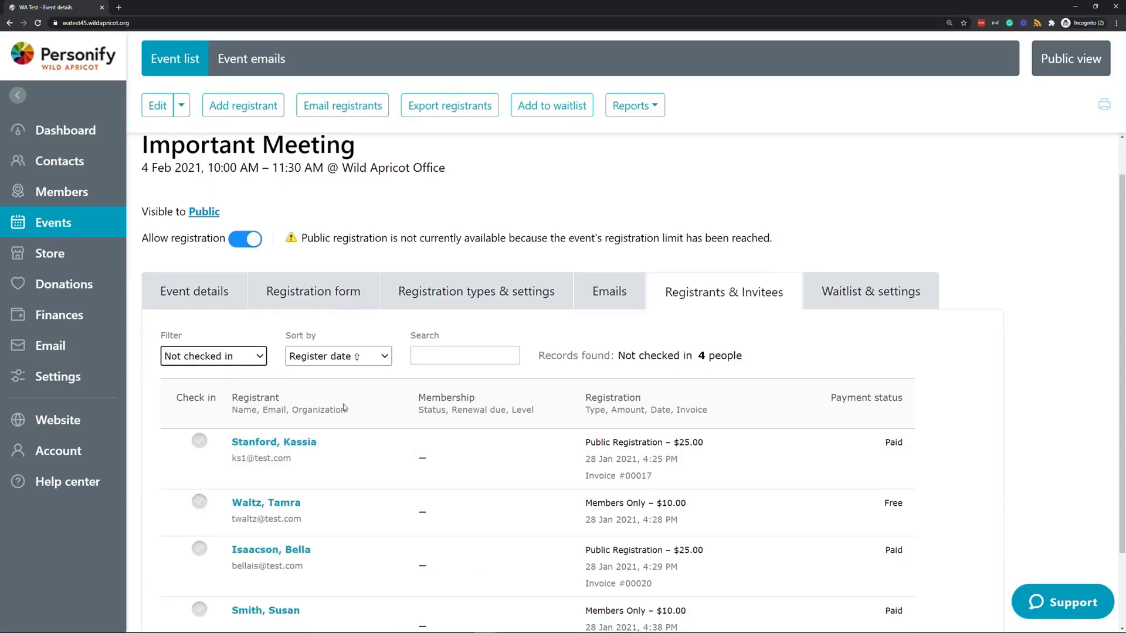
scroll(237, 463, "down", 2)
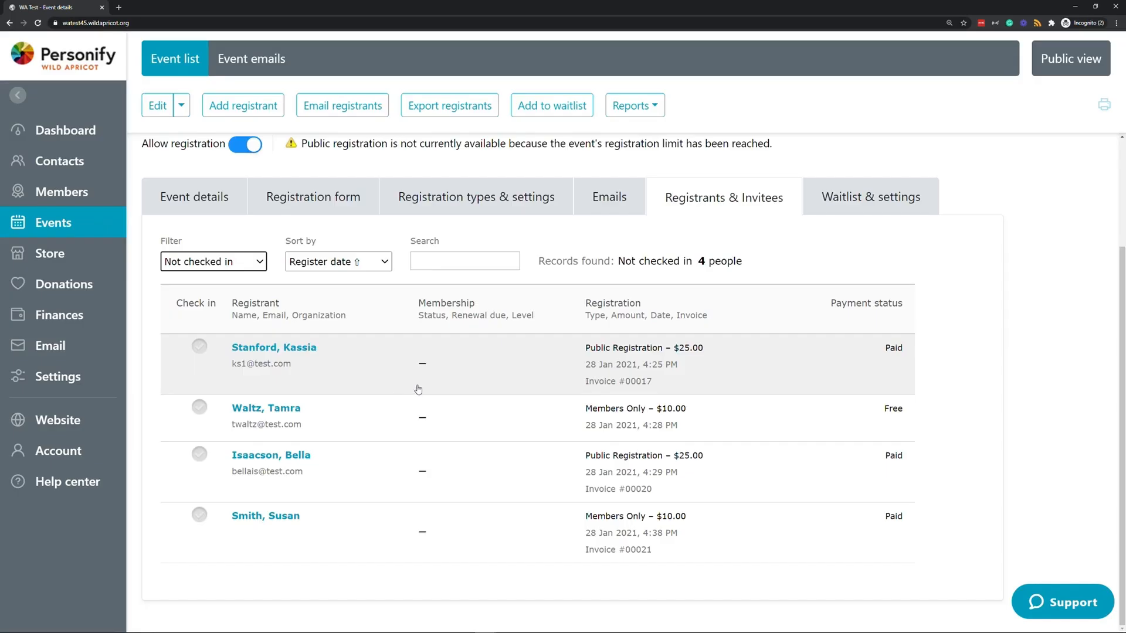
scroll(469, 397, "up", 2)
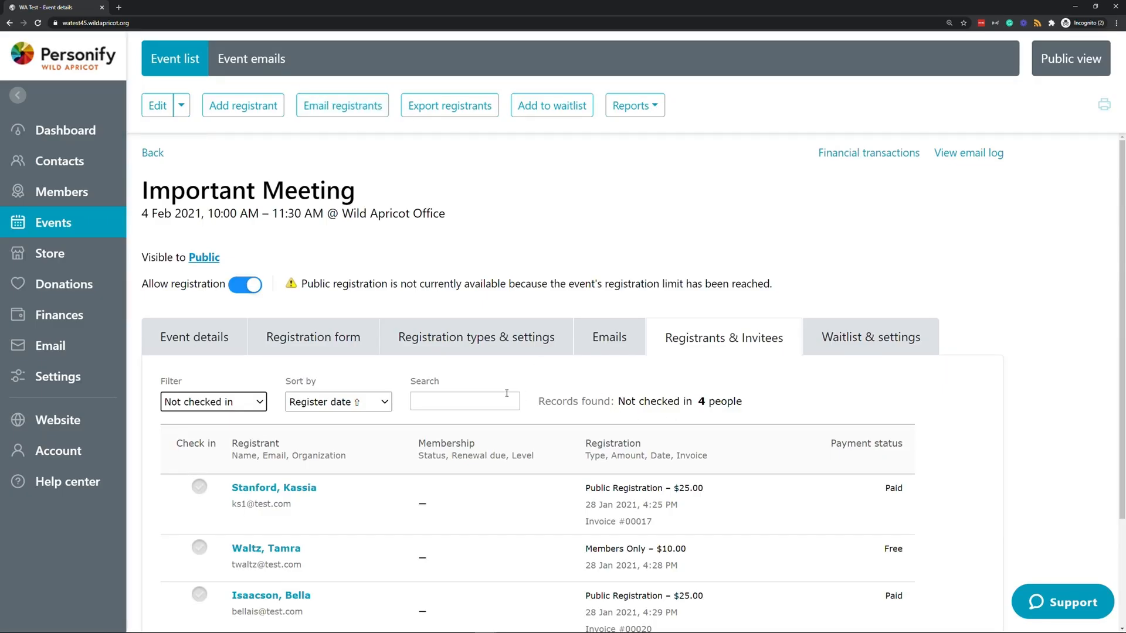
left_click_drag(538, 401, 784, 399)
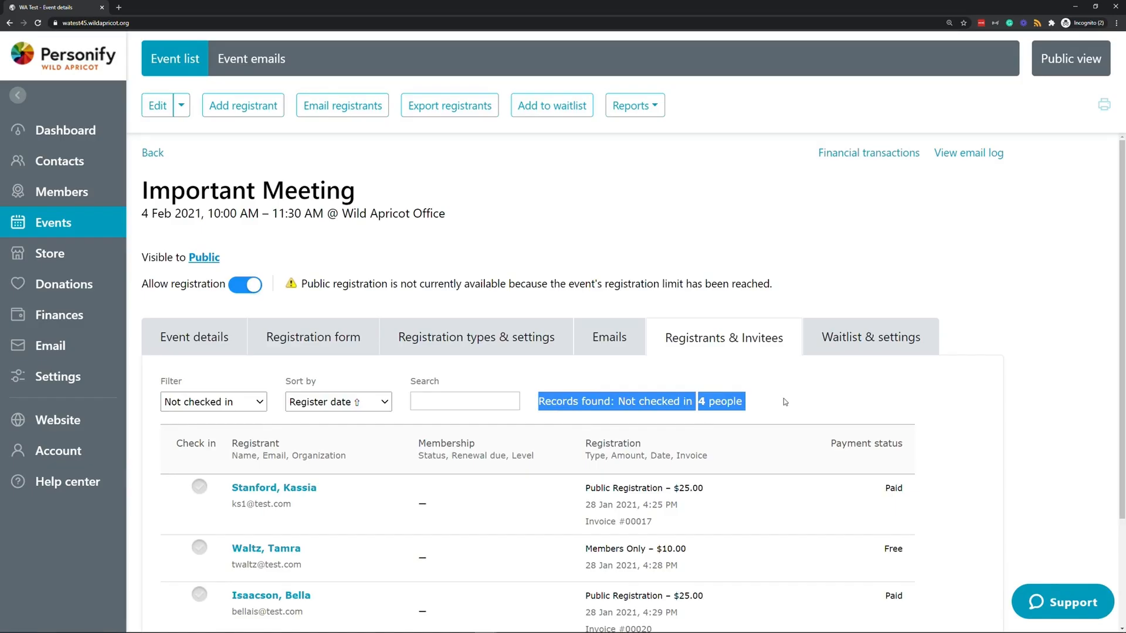
left_click(718, 413)
Start an email to the event's registrants, then save it as a draft and dismiss the tour
left_click(343, 106)
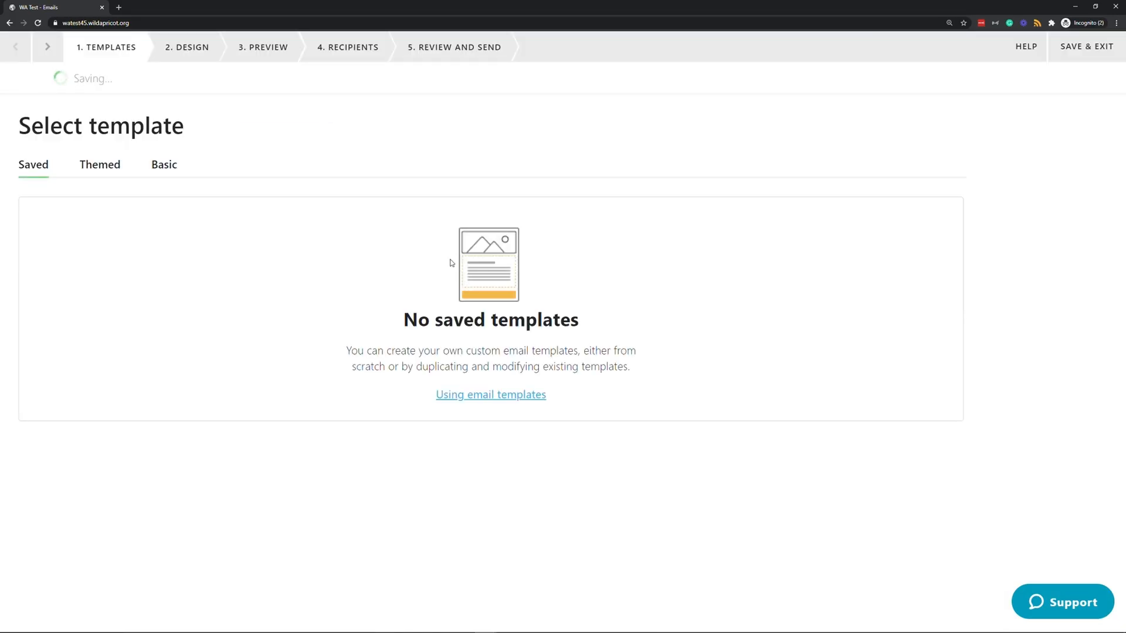
left_click(1073, 53)
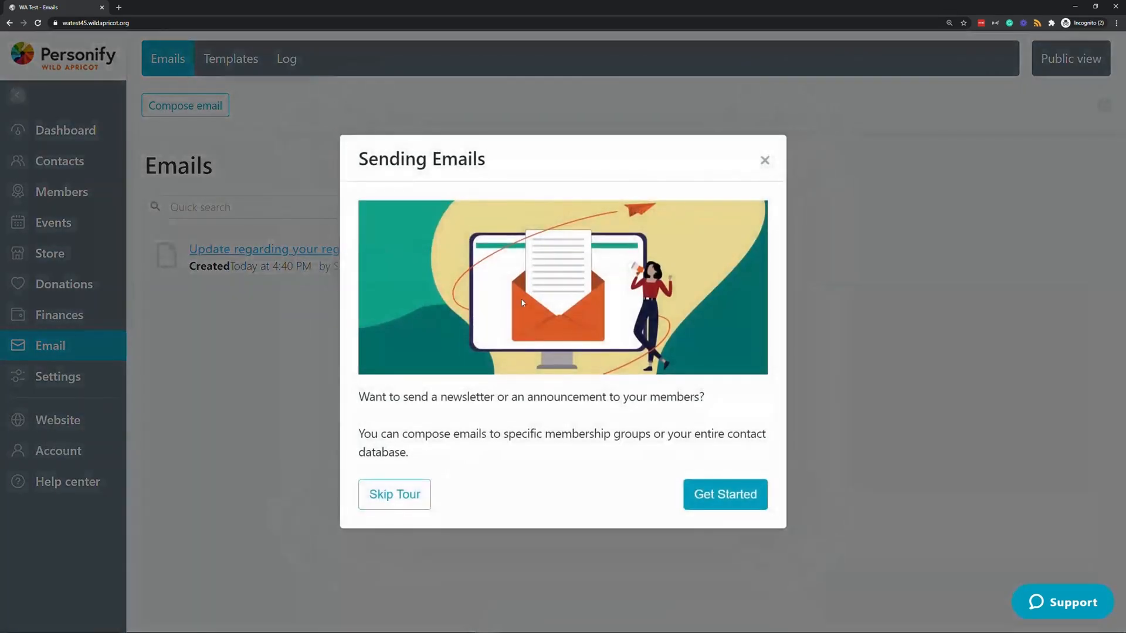
left_click(393, 478)
Review Important Meeting's Announcements, Reminders and Registration emails, then open Announcement 1
left_click(53, 222)
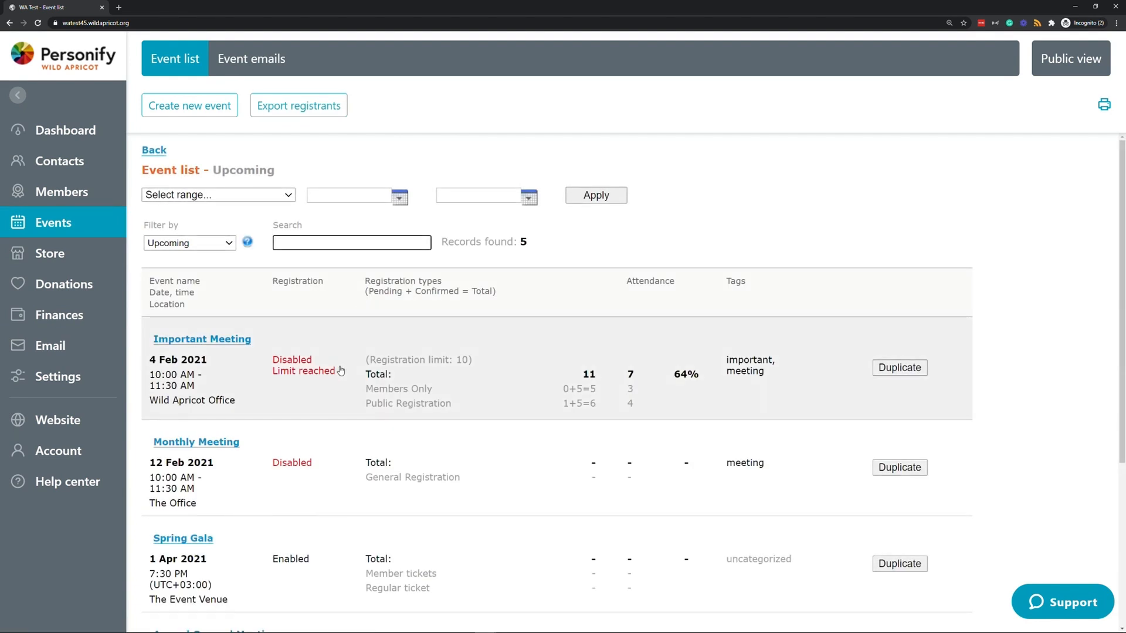
left_click(341, 370)
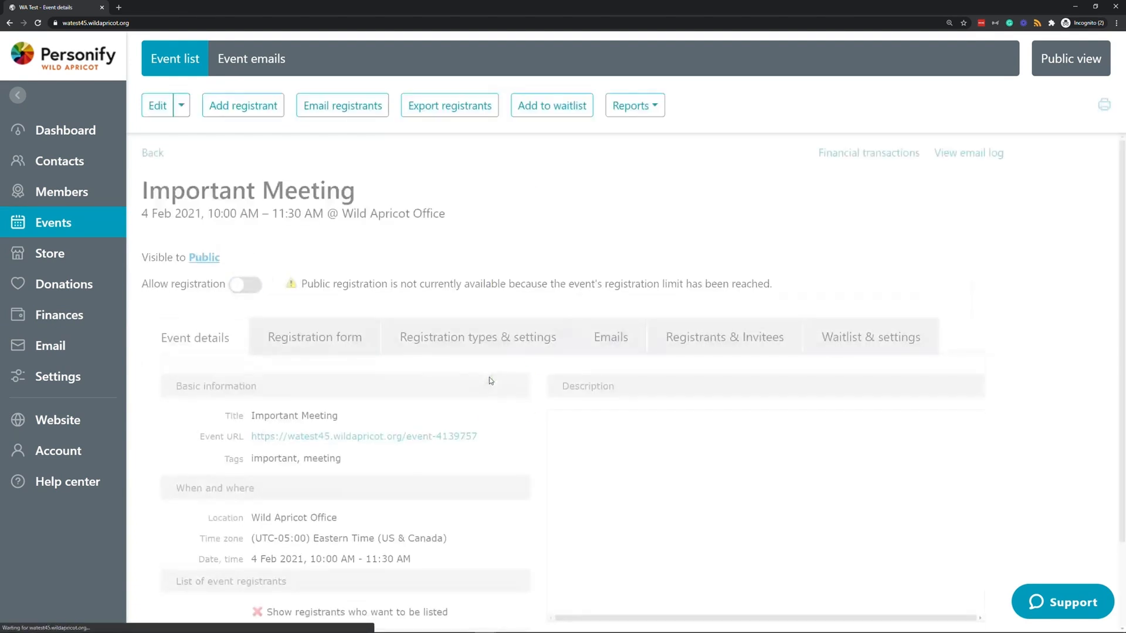
left_click(607, 345)
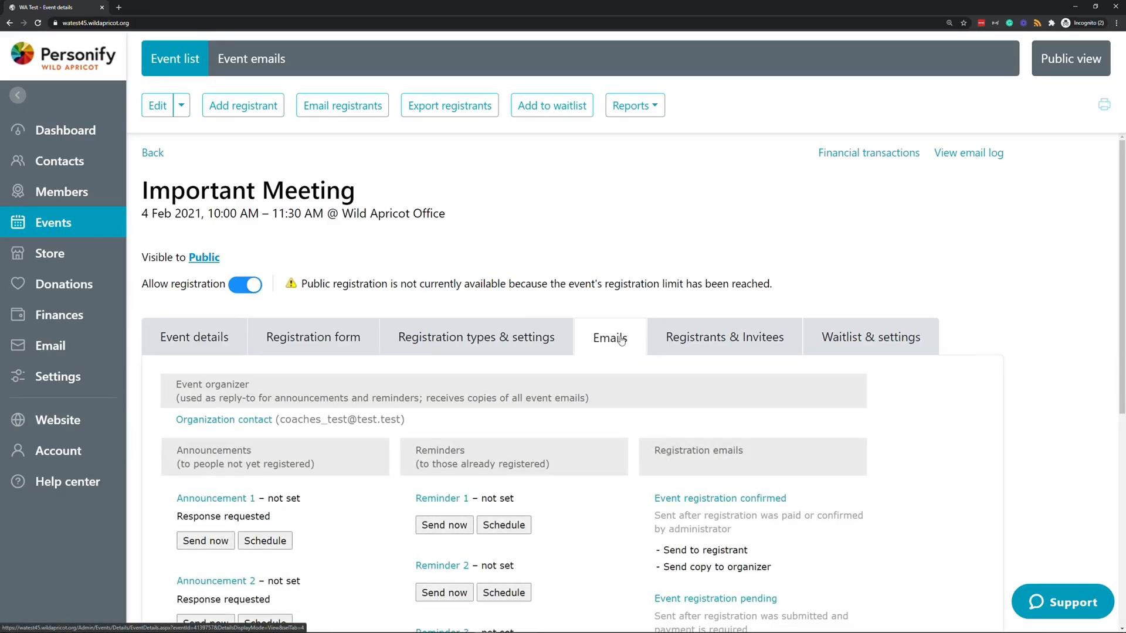
scroll(621, 369, "down", 3)
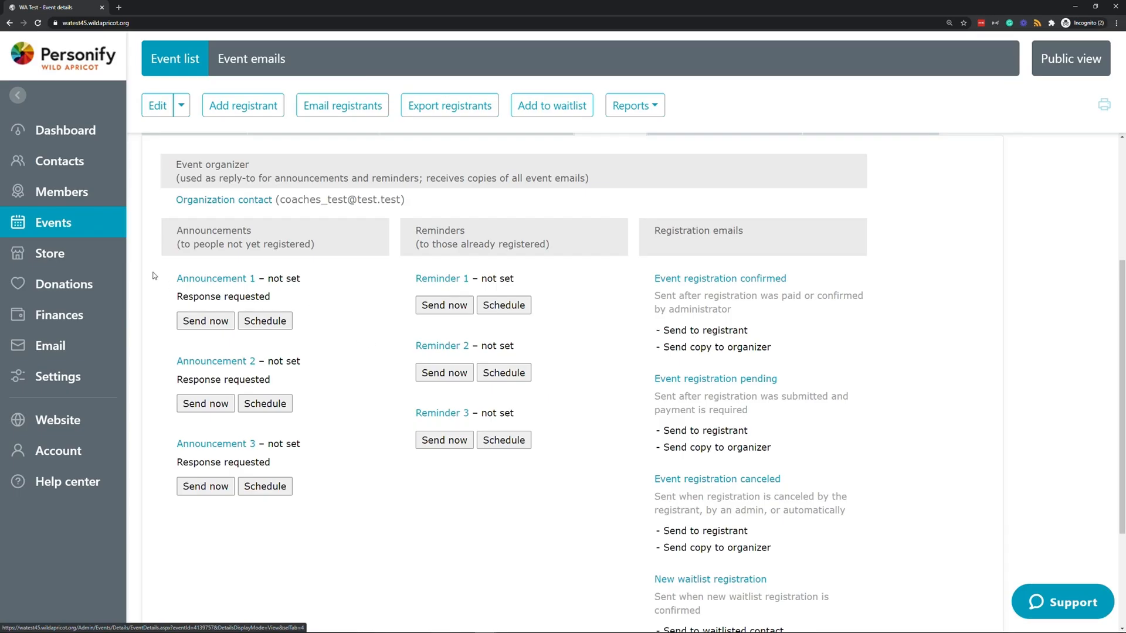
left_click_drag(174, 245, 350, 248)
left_click(351, 249)
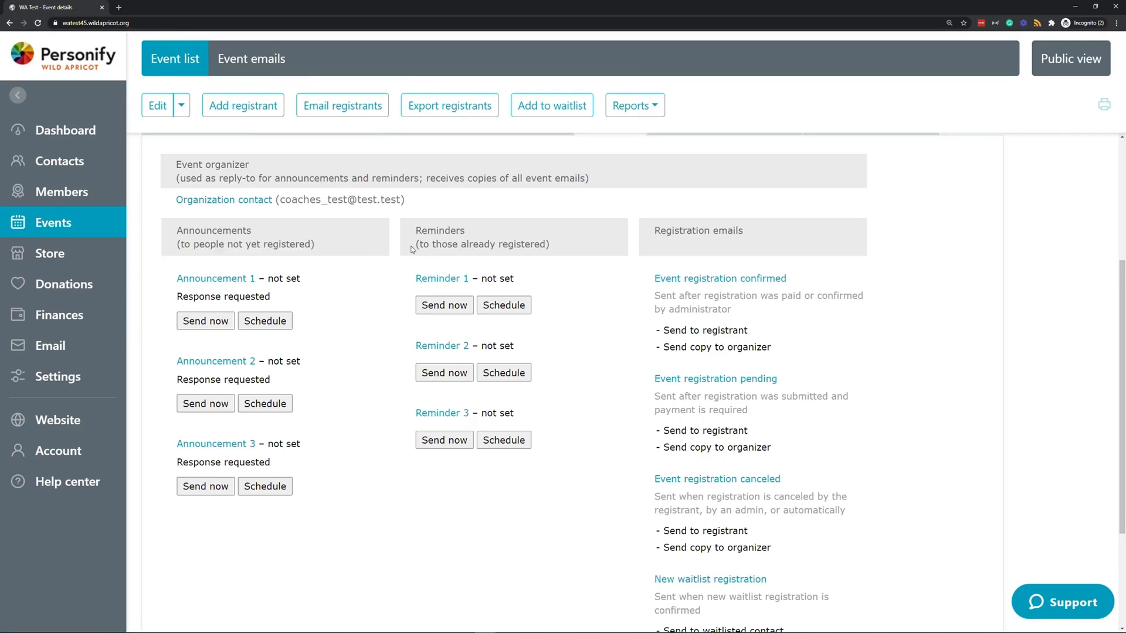
left_click(246, 281)
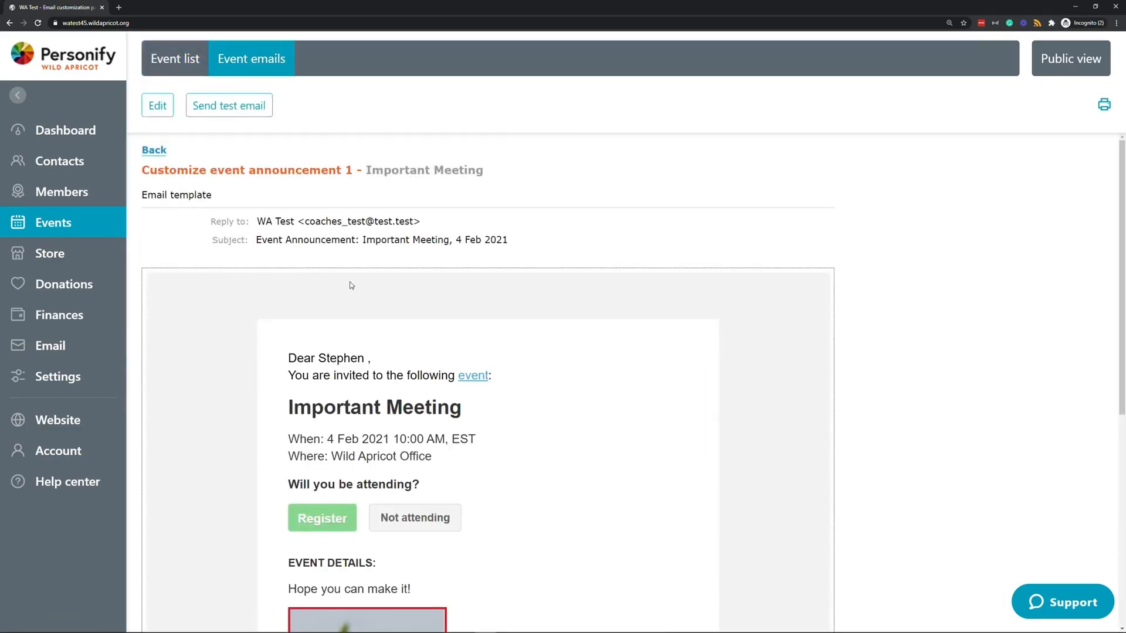
Edit Announcement 1 to inspect the {Event_Title} block, then cancel without saving and go back
scroll(540, 301, "down", 4)
scroll(676, 336, "up", 3)
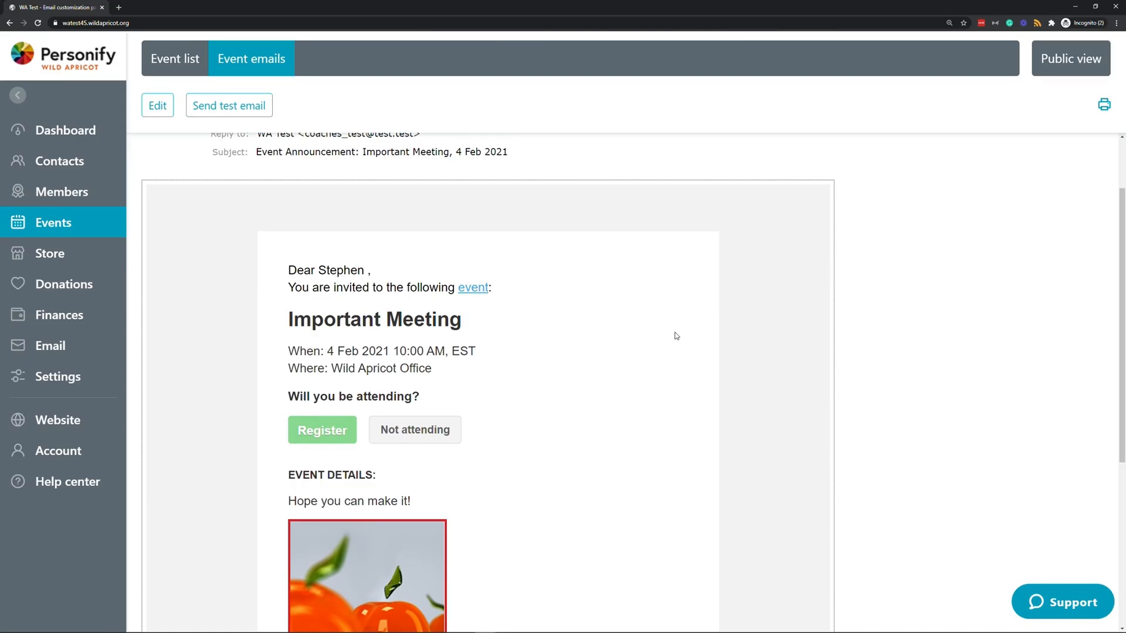
scroll(677, 336, "up", 2)
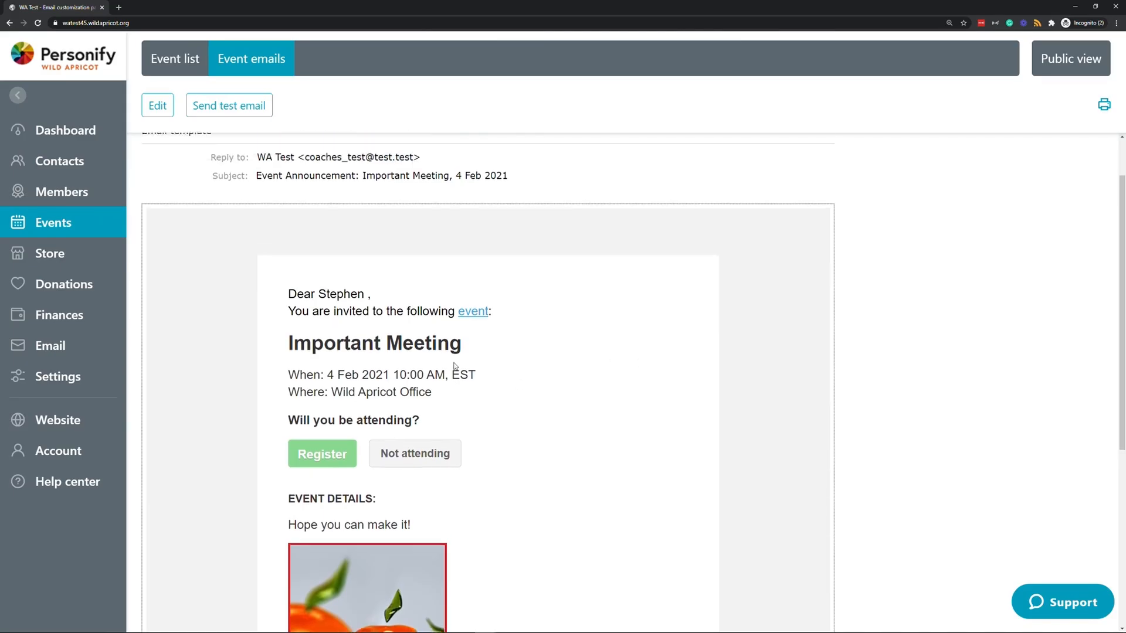
left_click(158, 105)
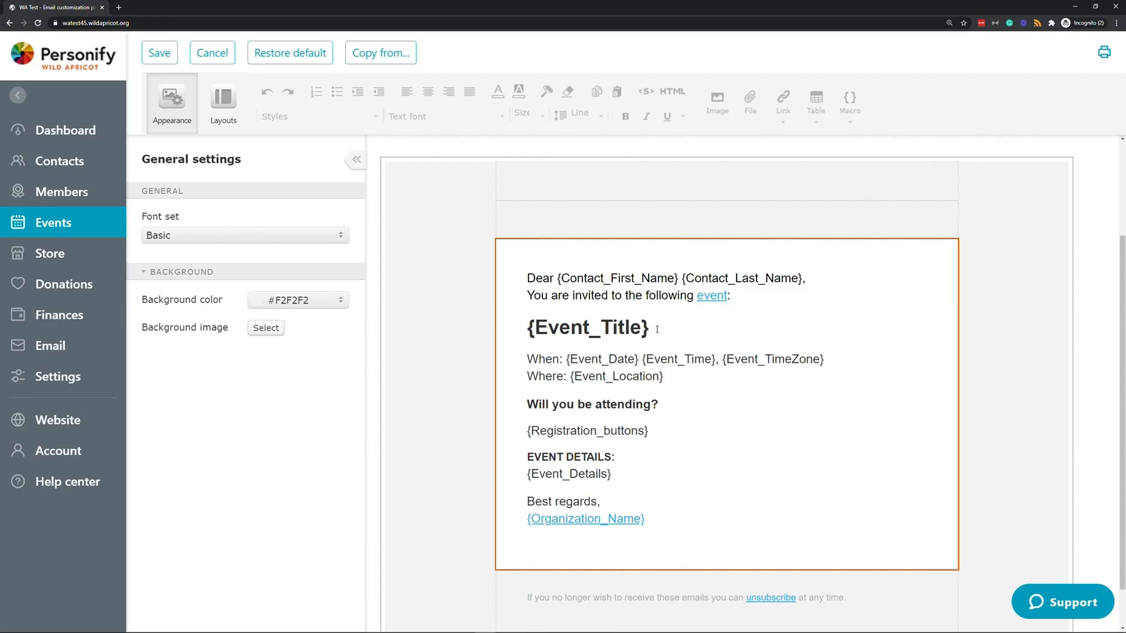
left_click(657, 329)
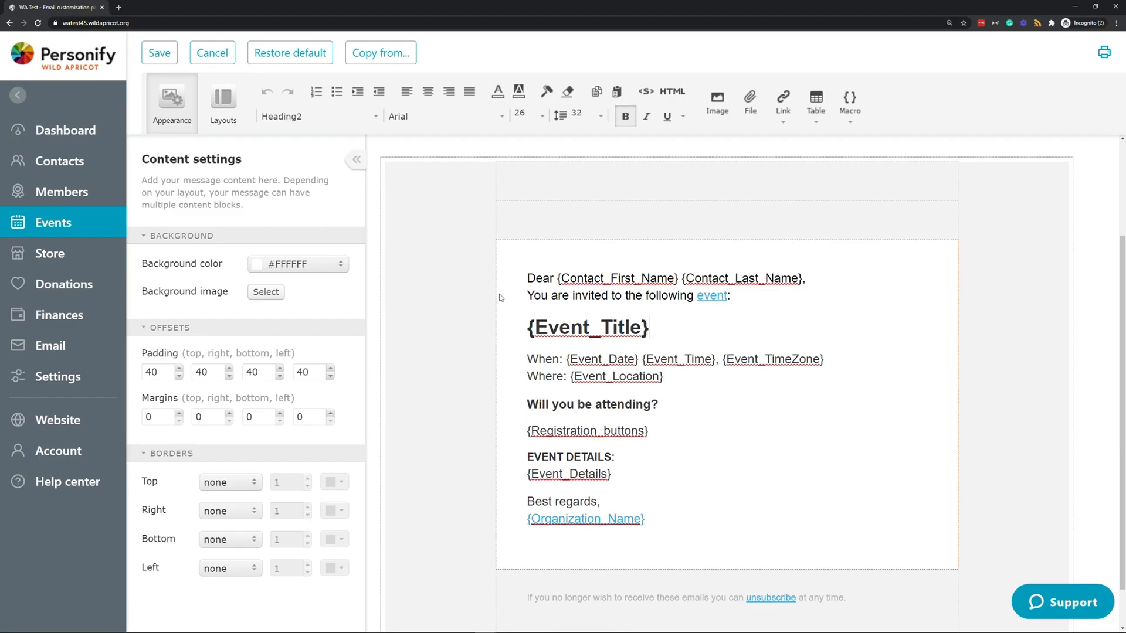
left_click(207, 67)
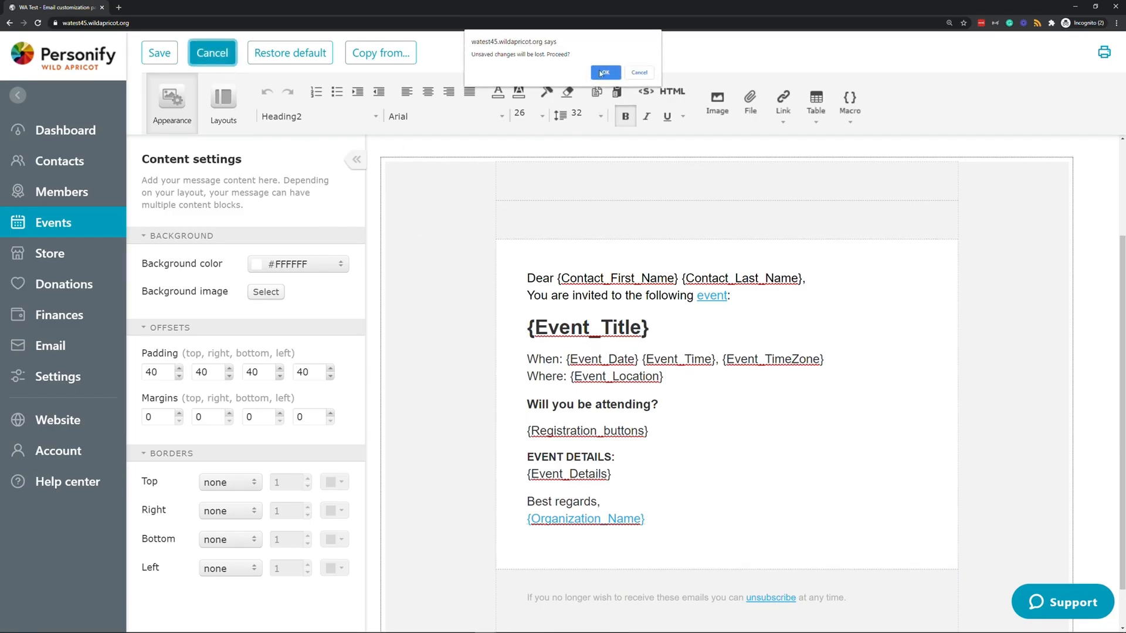
key("Return")
left_click(153, 153)
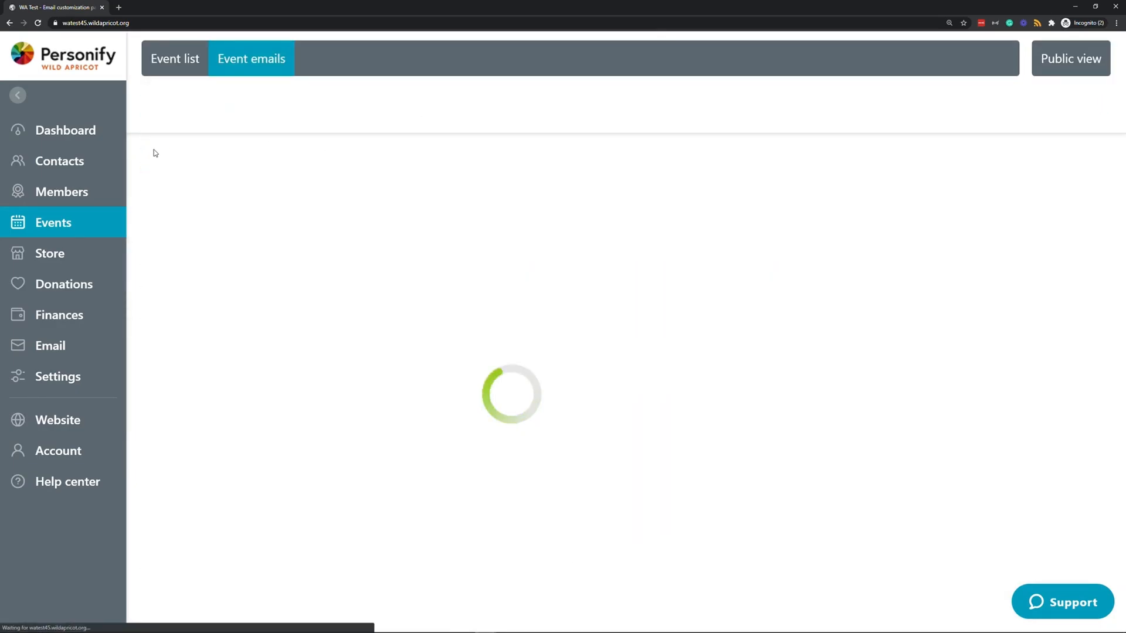
Schedule Announcement 1 to send 7 days before the event
scroll(472, 265, "down", 3)
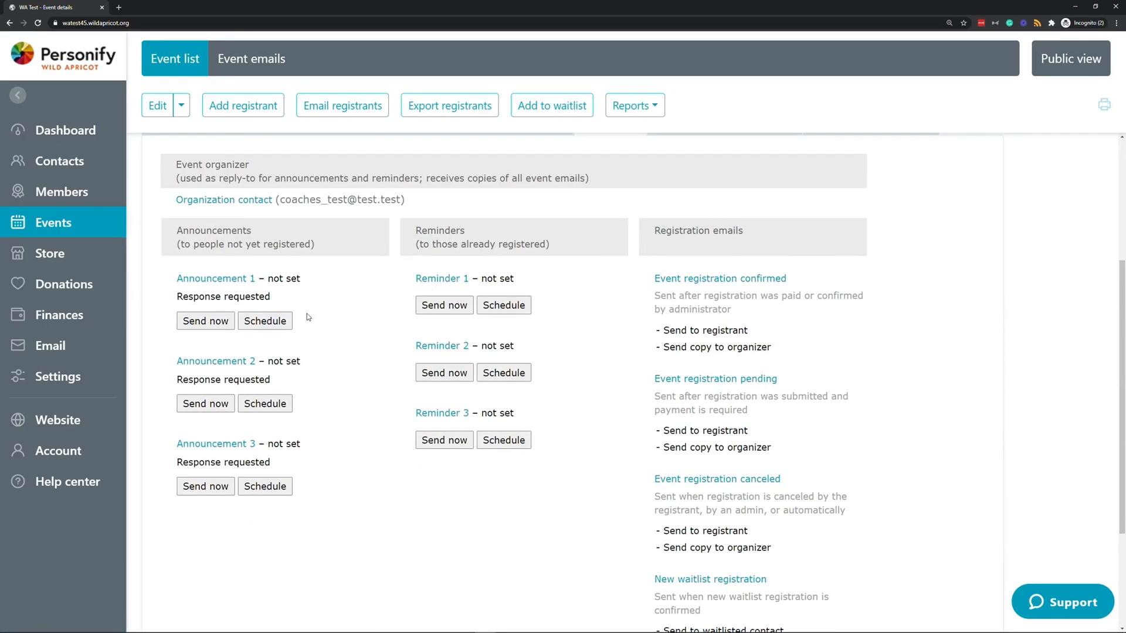
left_click(286, 322)
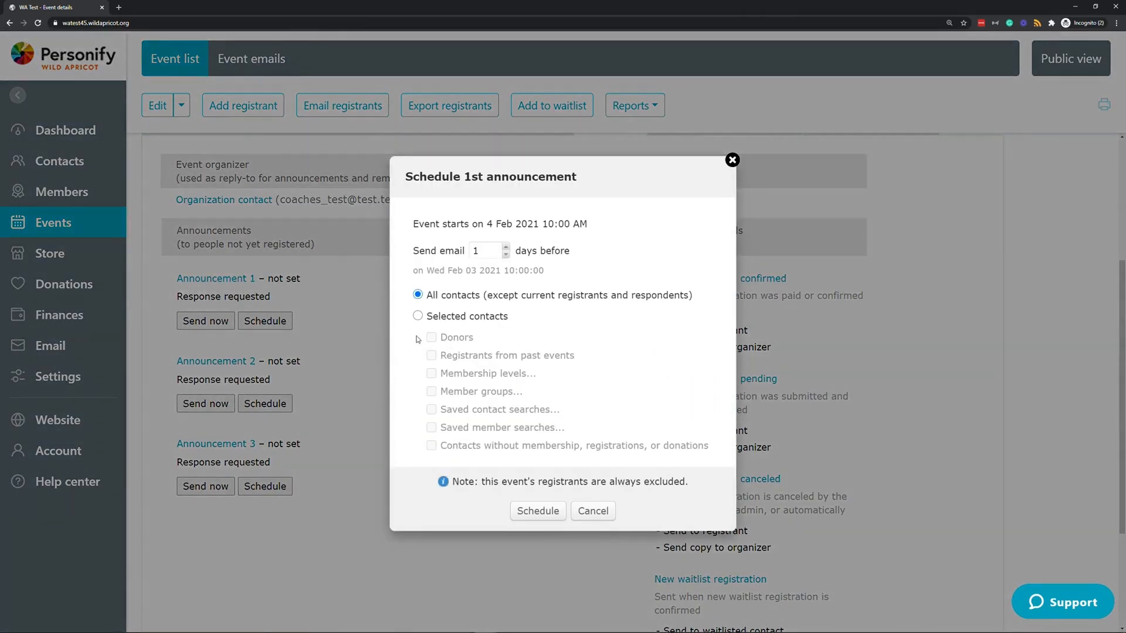
double_click(494, 250)
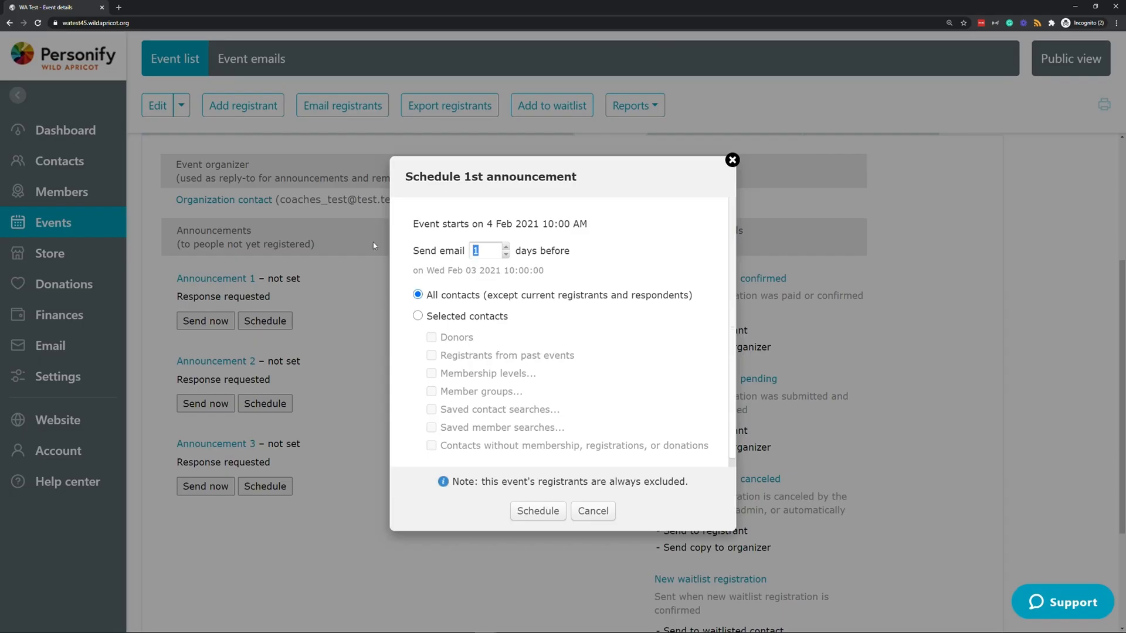
key("Left")
key("Delete")
type("7")
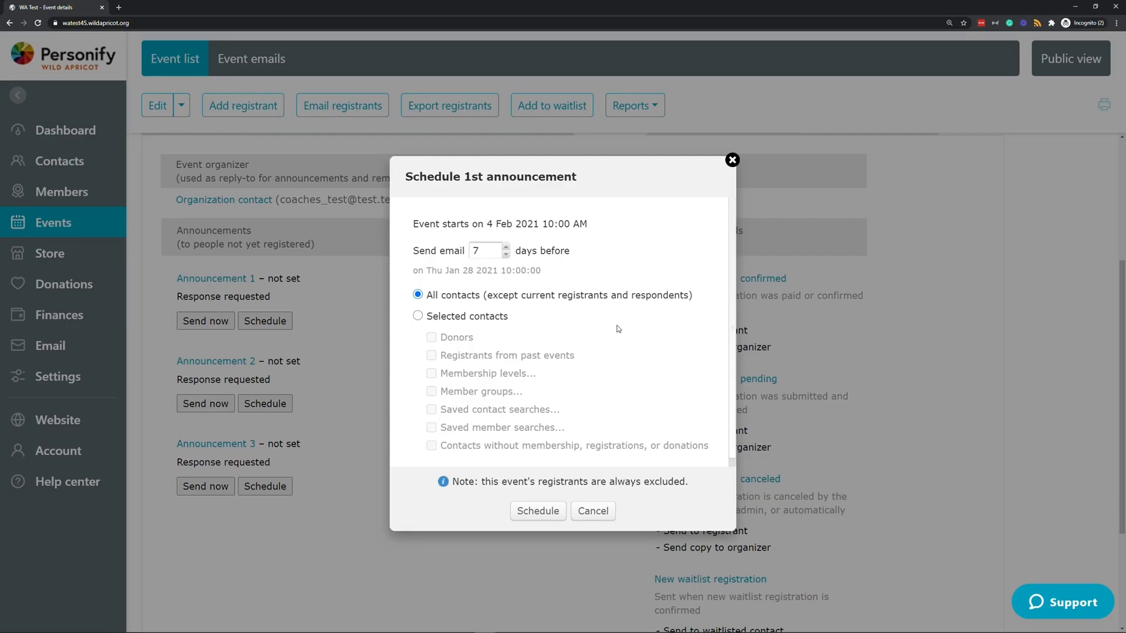
Try recipient options, settle on All contacts, and confirm the announcement schedule
left_click(418, 317)
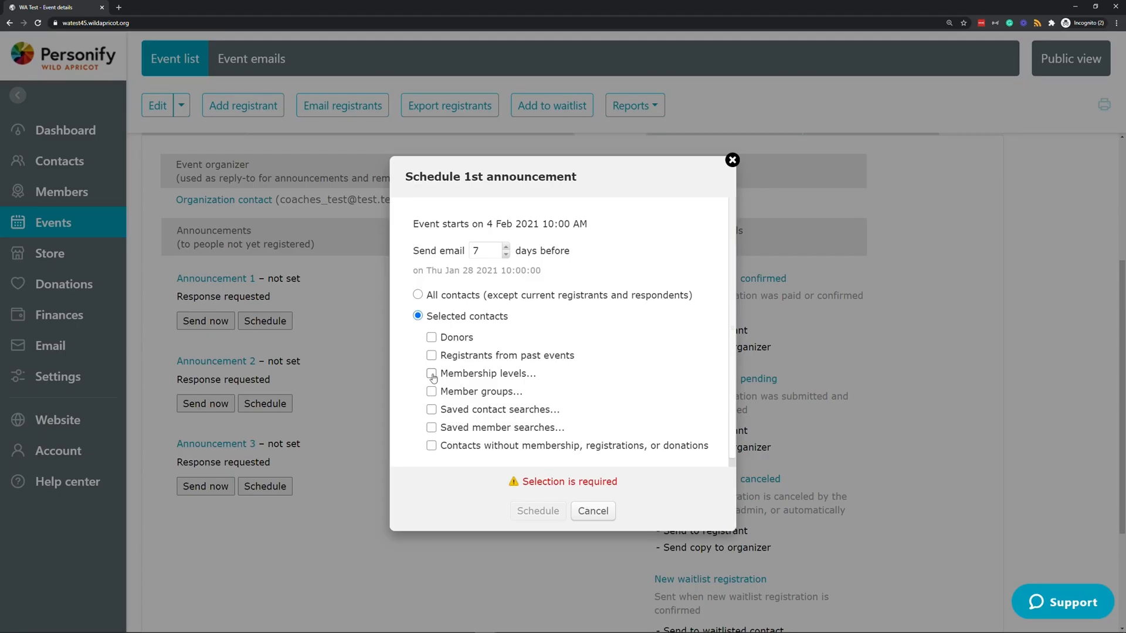
left_click(432, 374)
left_click(445, 398)
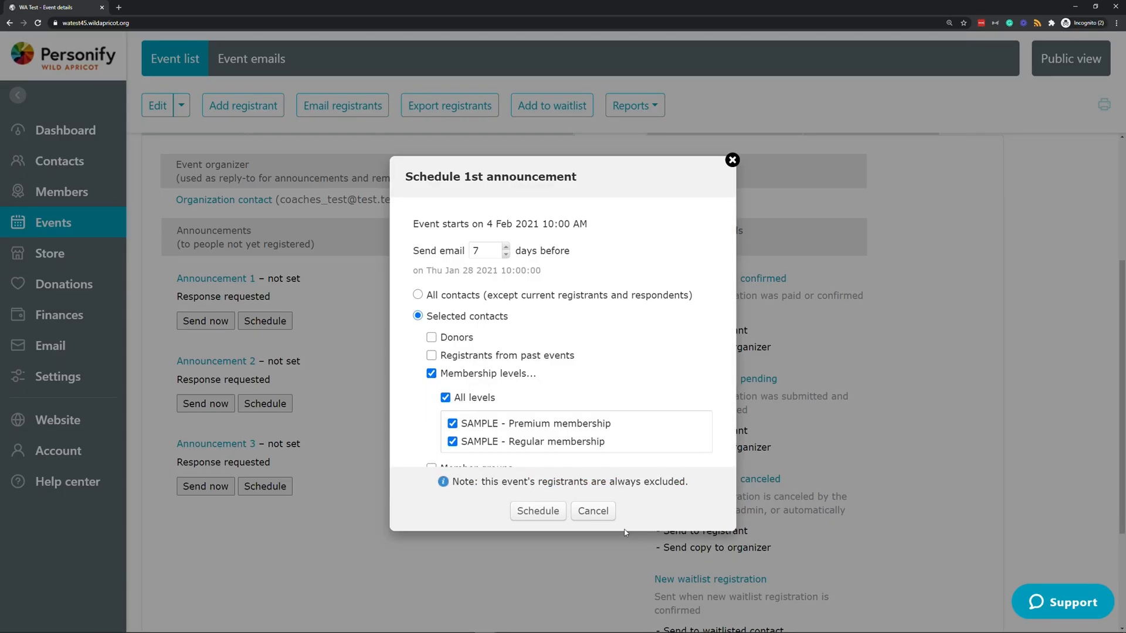
left_click(417, 295)
left_click(550, 512)
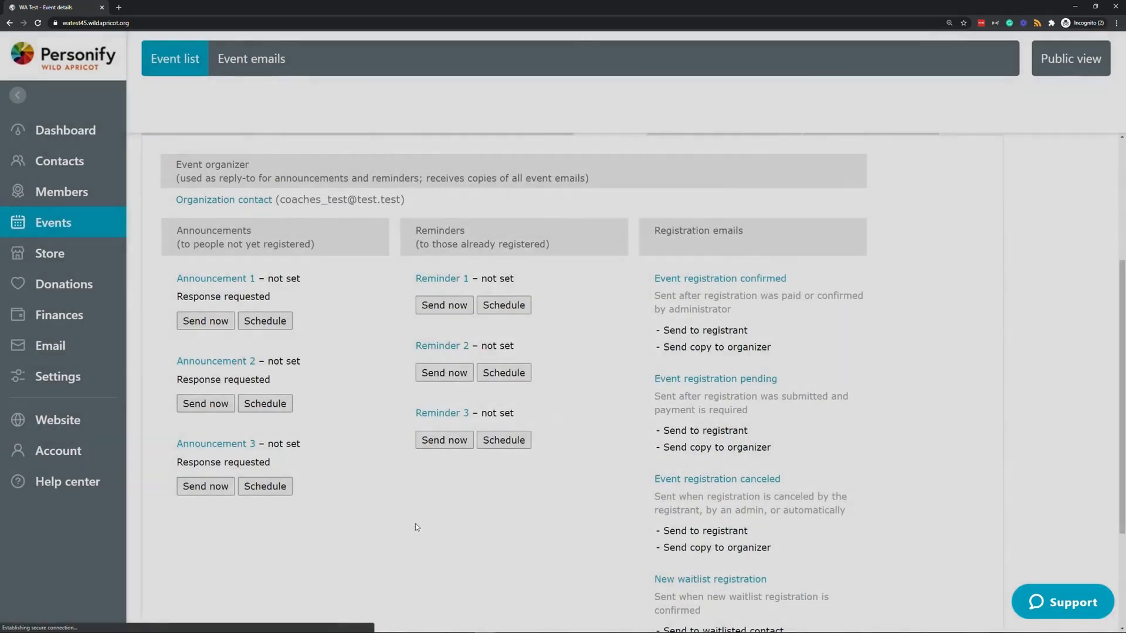
scroll(409, 497, "down", 4)
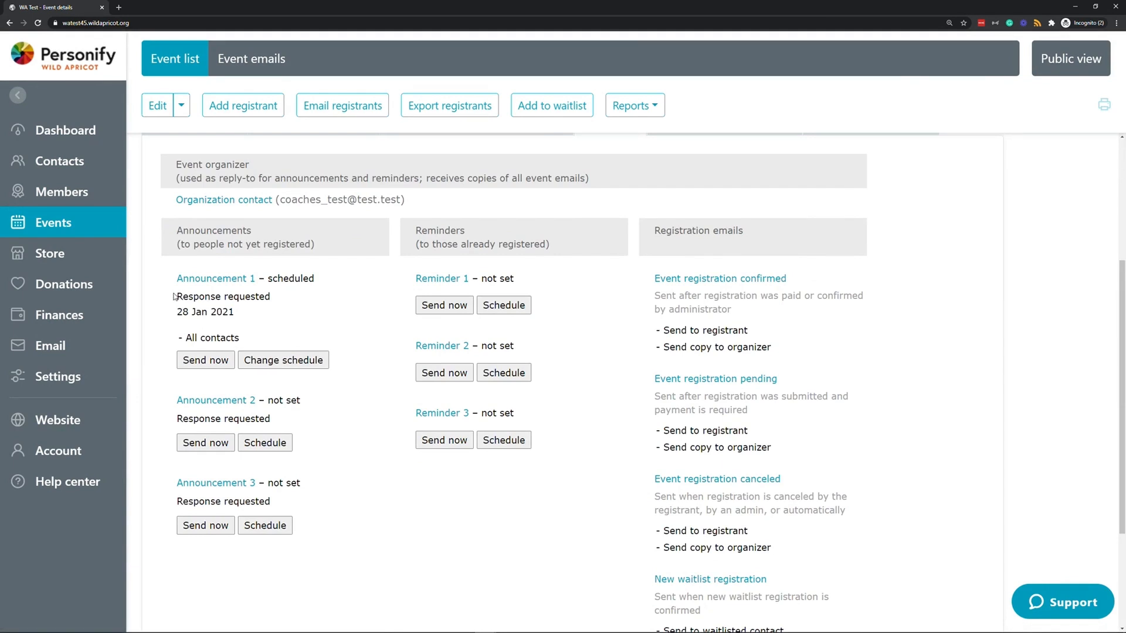
left_click_drag(175, 297, 270, 315)
left_click(270, 317)
Note the 28 Jan 2021 schedule date and preview the Announcement 2 email
left_click_drag(177, 312, 251, 324)
left_click(253, 326)
left_click(250, 403)
scroll(337, 473, "down", 2)
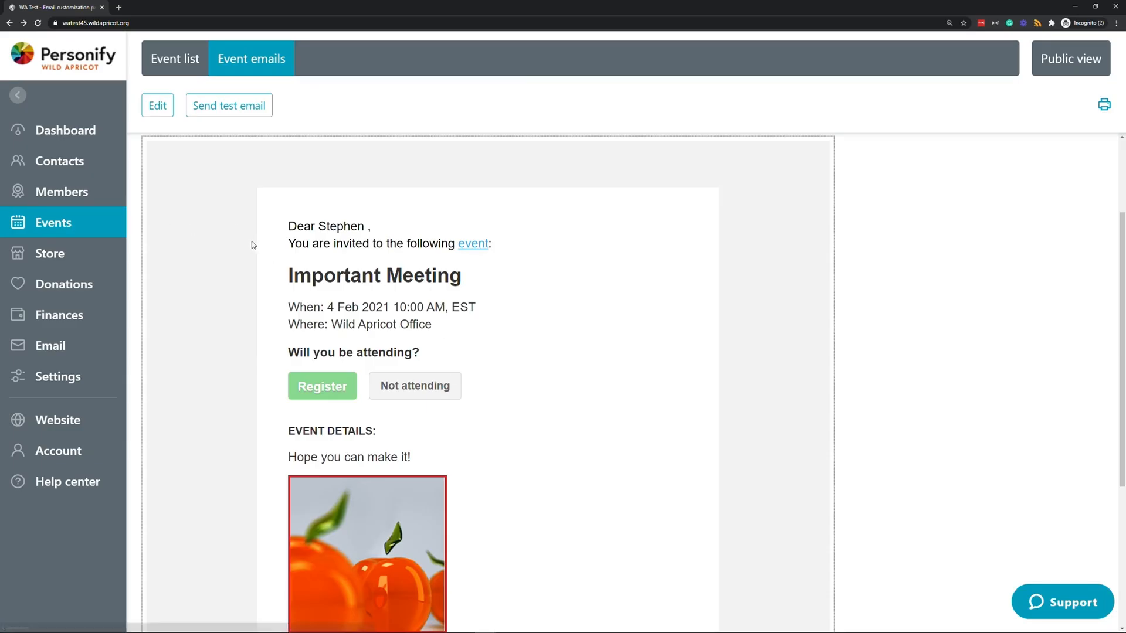
left_click(175, 59)
Preview the Reminder 1 email on Important Meeting's Schedule page
left_click(394, 372)
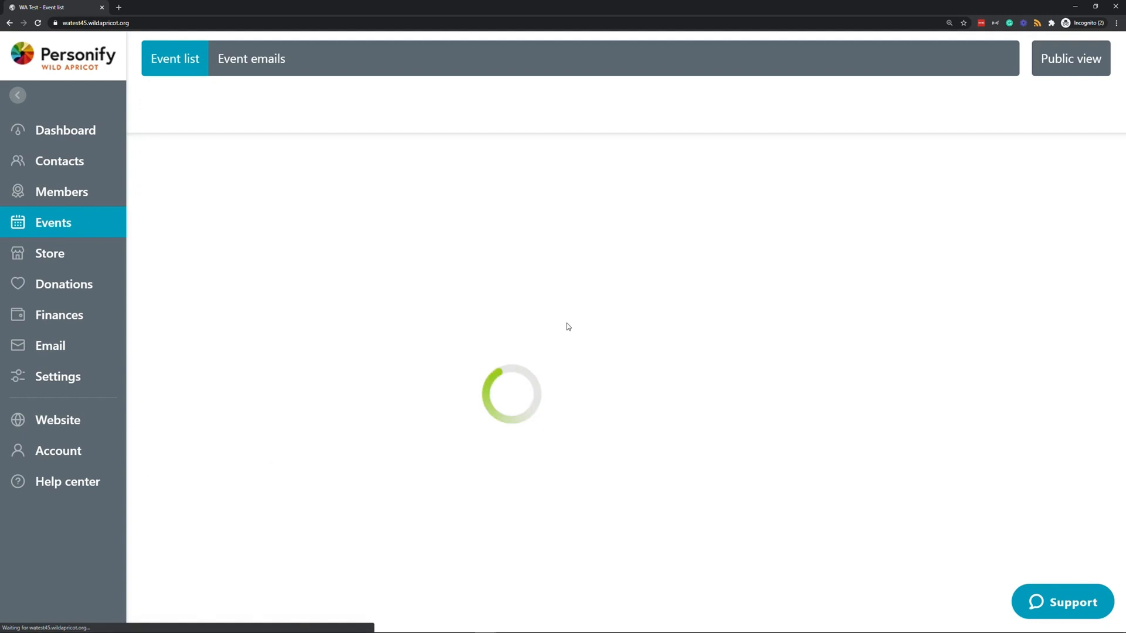
scroll(571, 416, "down", 3)
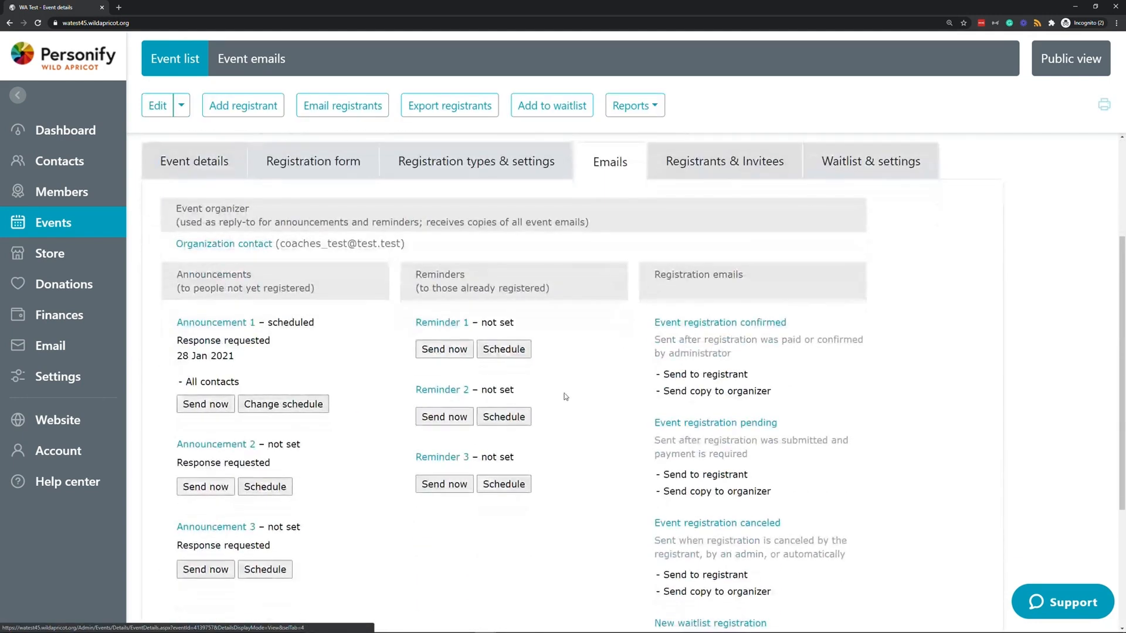
left_click(503, 350)
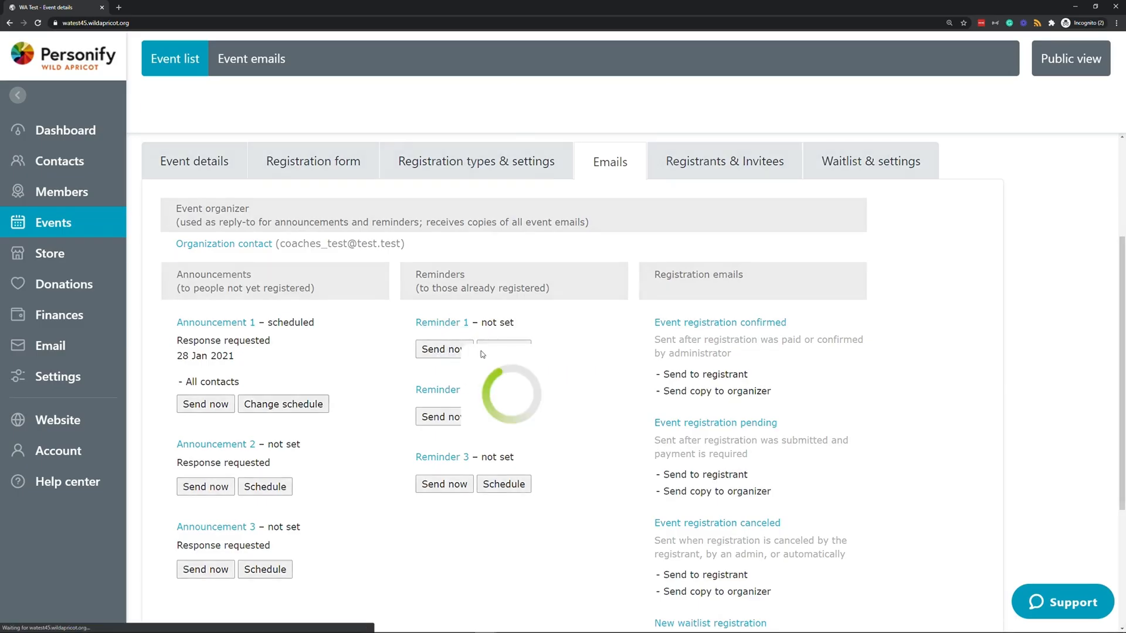
scroll(507, 369, "down", 5)
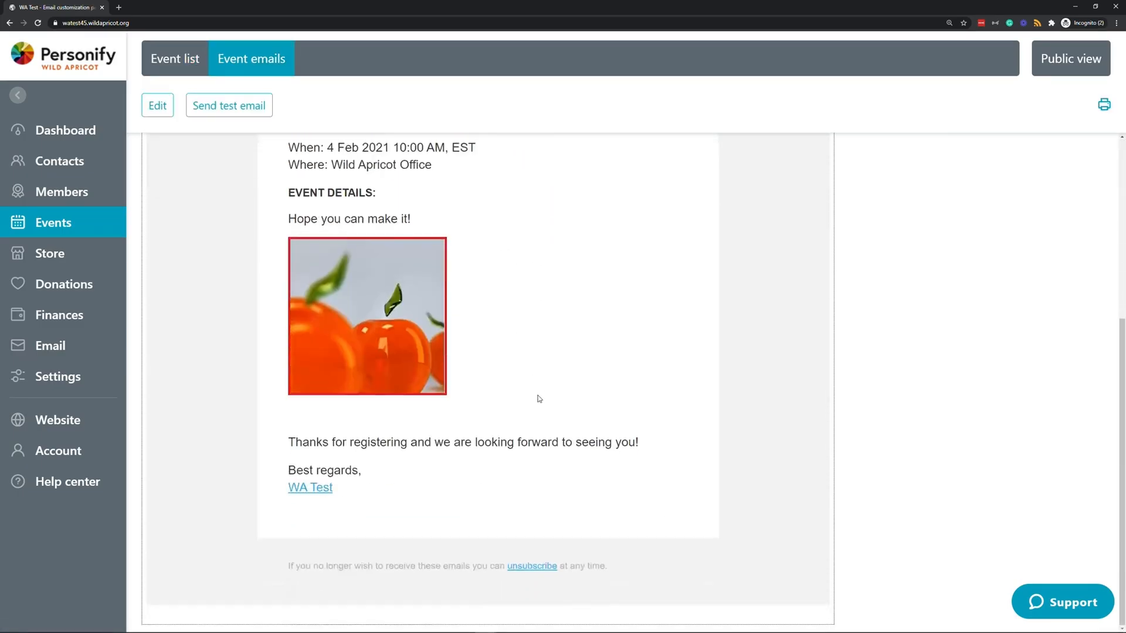
scroll(543, 457, "up", 5)
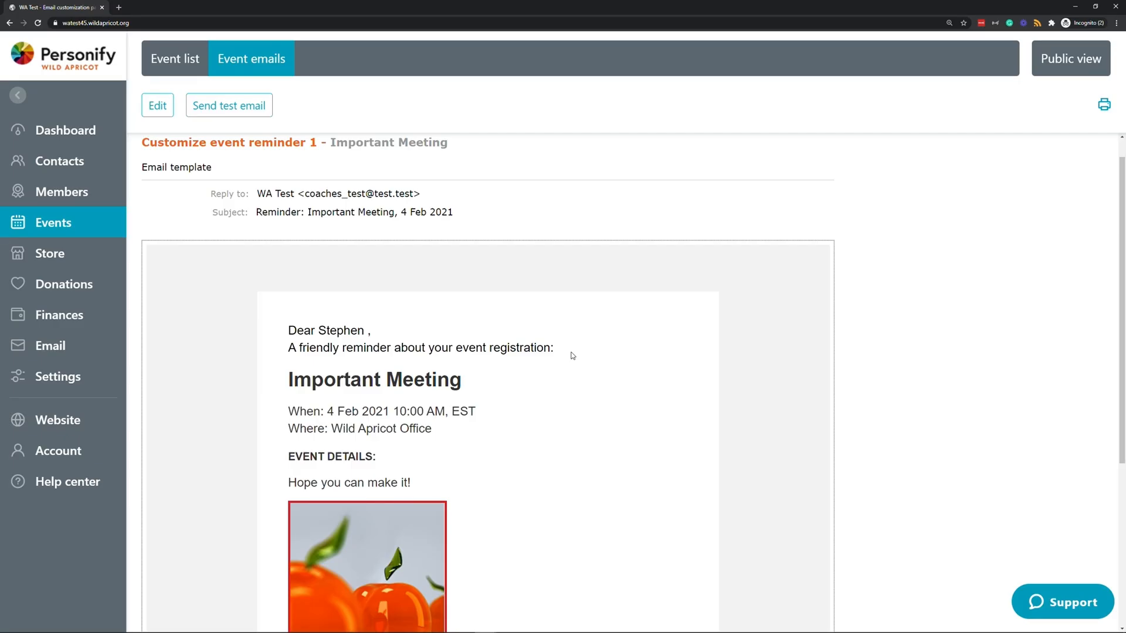
Return to Important Meeting's Emails tab, where Announcement 1 shows as already sent
left_click(54, 226)
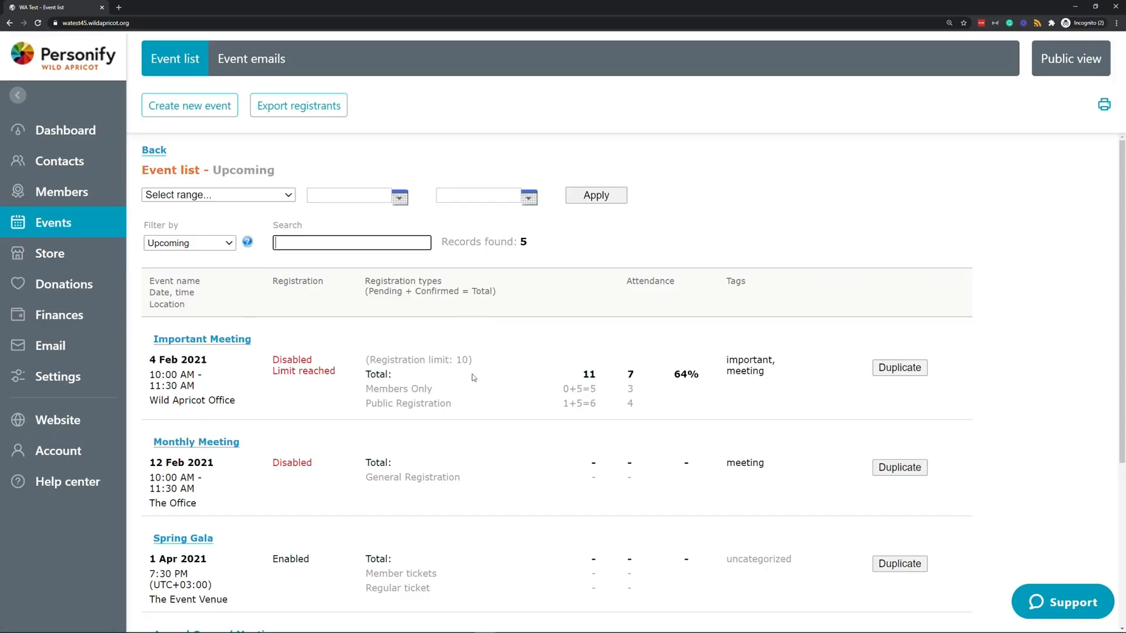
left_click(474, 377)
left_click(610, 337)
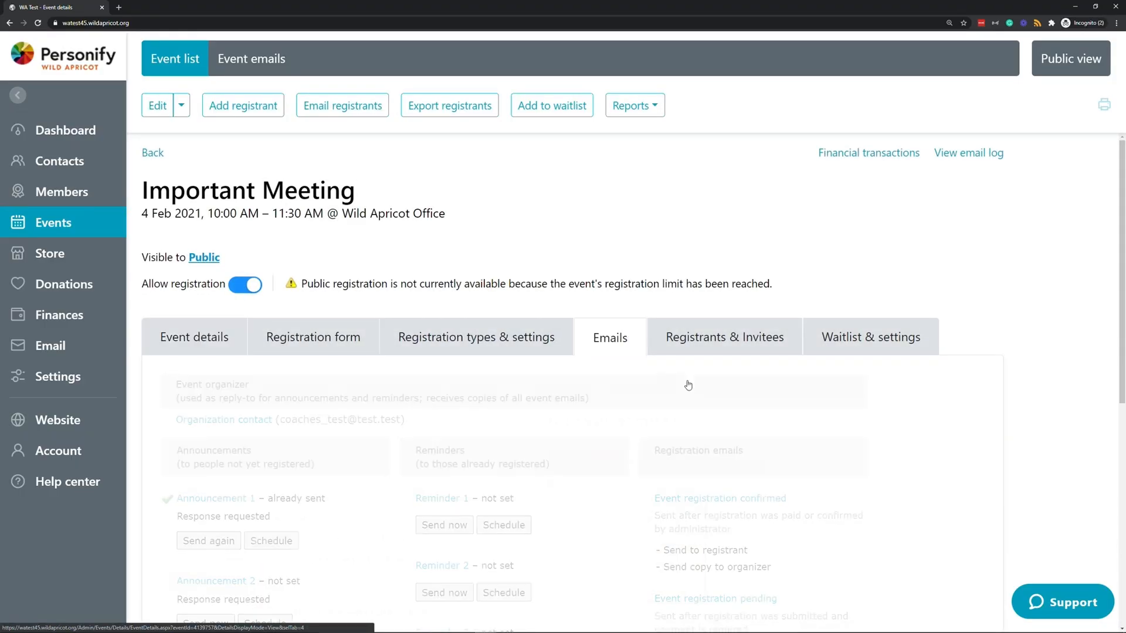
scroll(767, 420, "down", 3)
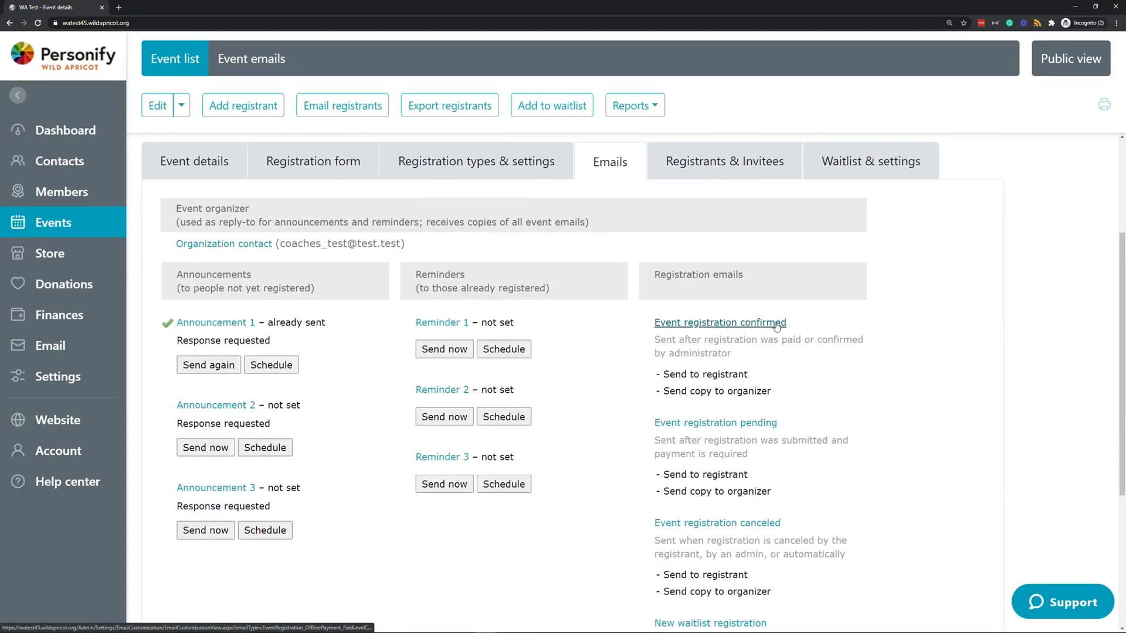
scroll(777, 326, "down", 2)
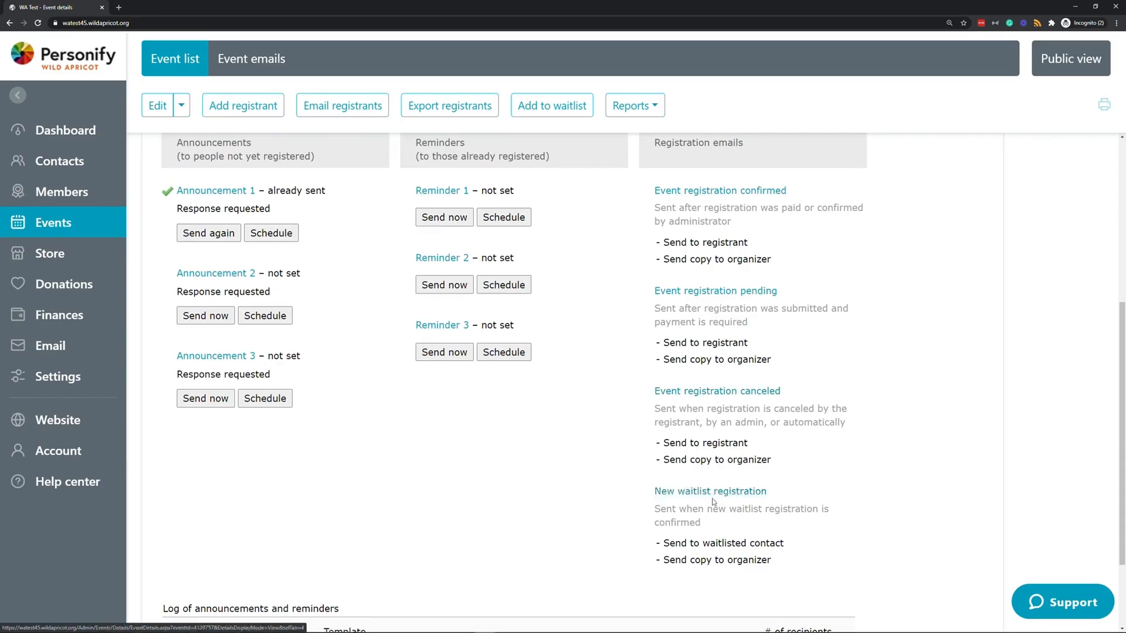
scroll(829, 504, "up", 2)
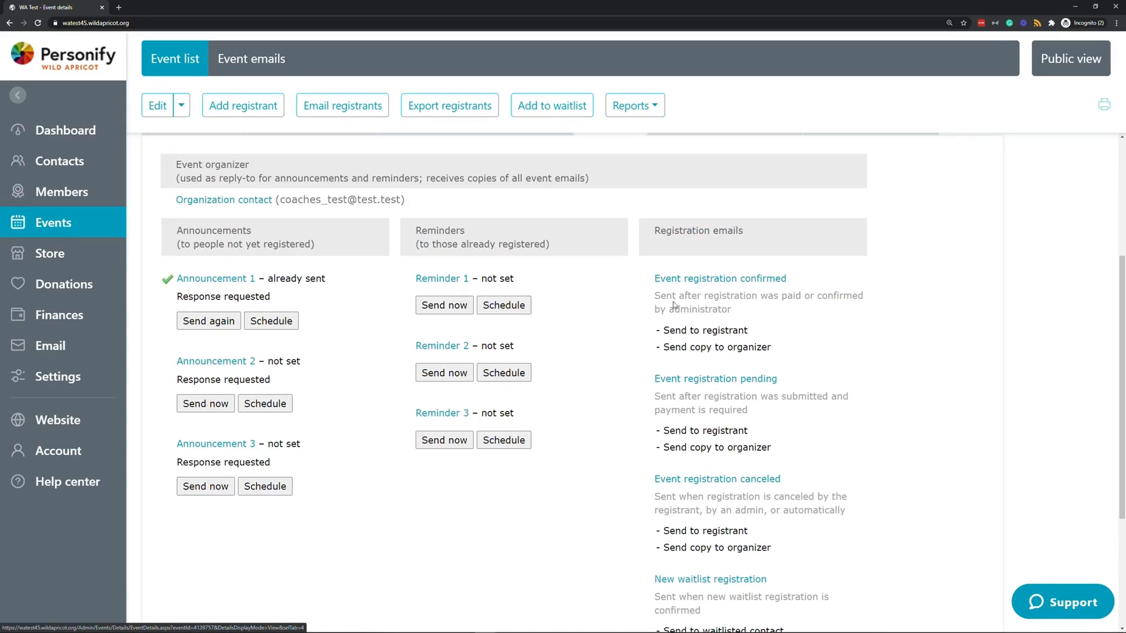
Put Important Meeting into edit mode and review the Event registration confirmed email and organizer settings
left_click(158, 106)
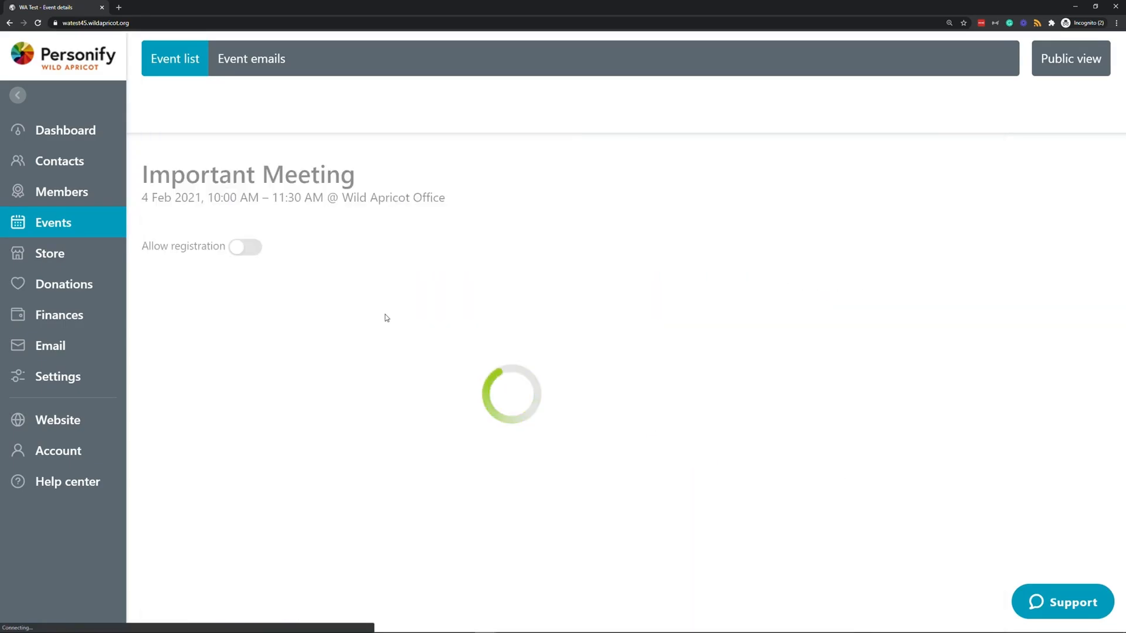
scroll(689, 294, "down", 3)
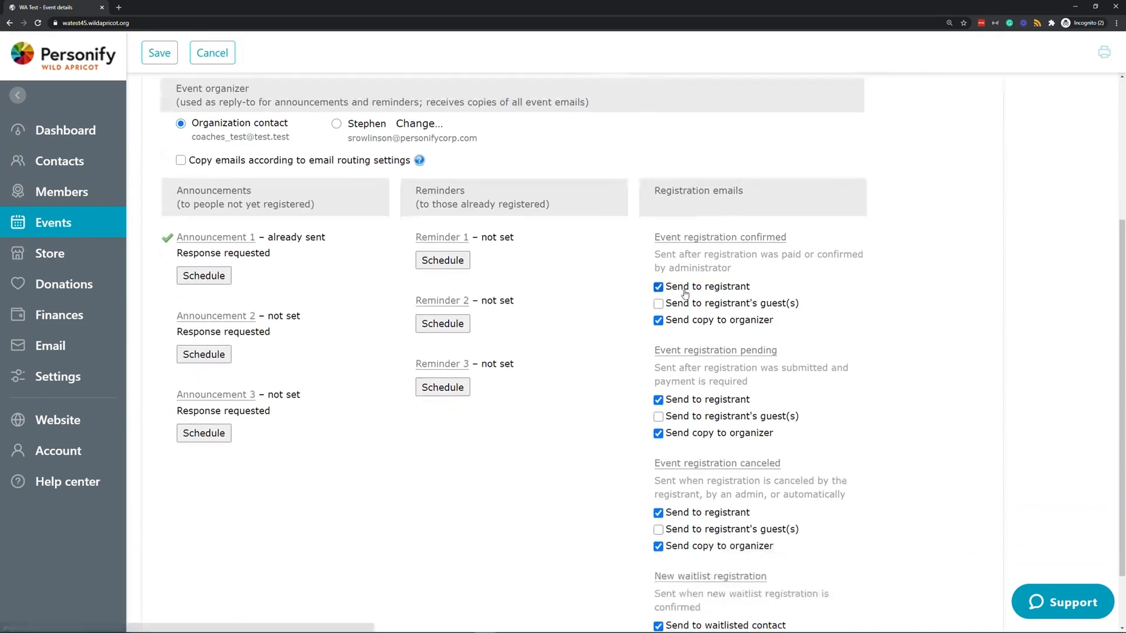
triple_click(721, 240)
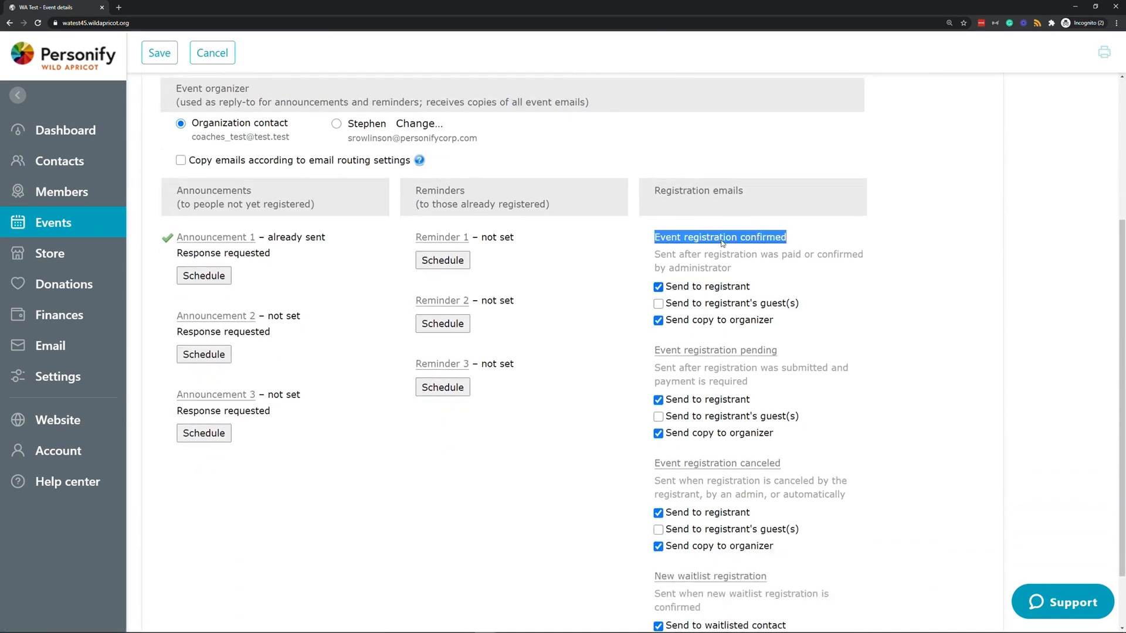
triple_click(454, 239)
left_click(696, 235)
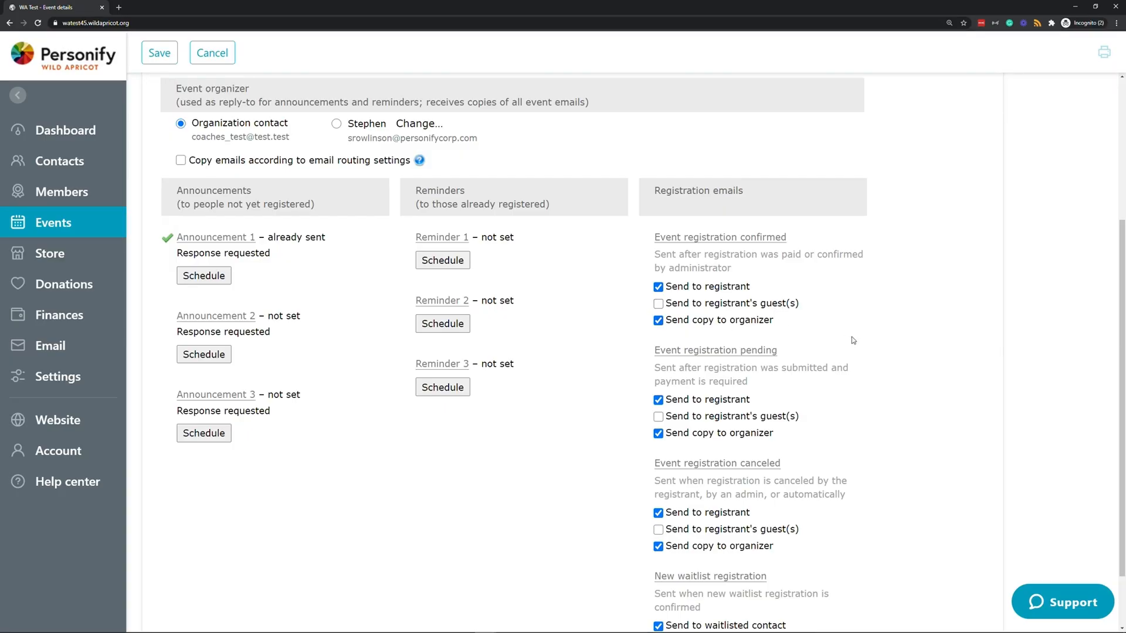
scroll(865, 343, "up", 4)
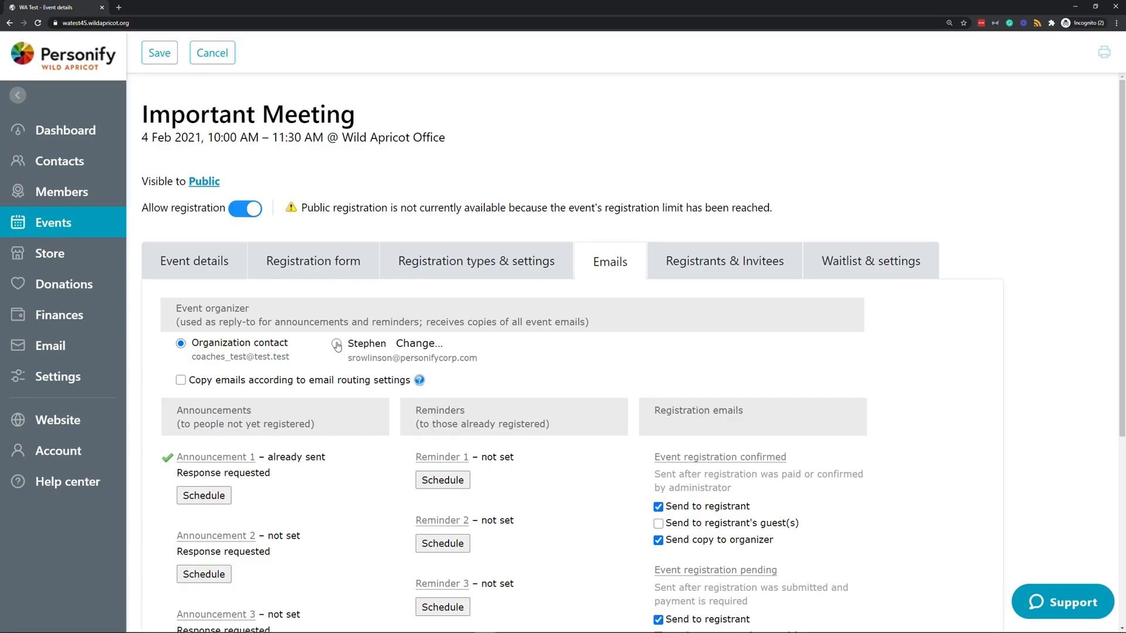
Select an individual contact as event organizer and enable copying emails per email routing settings
left_click(433, 346)
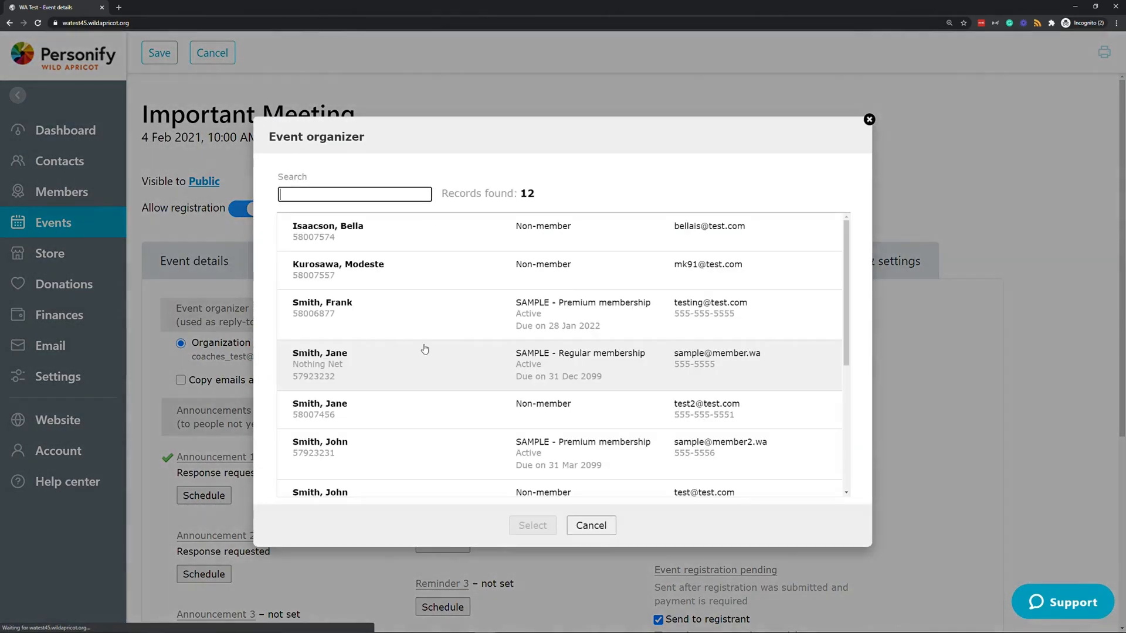
scroll(462, 283, "down", 4)
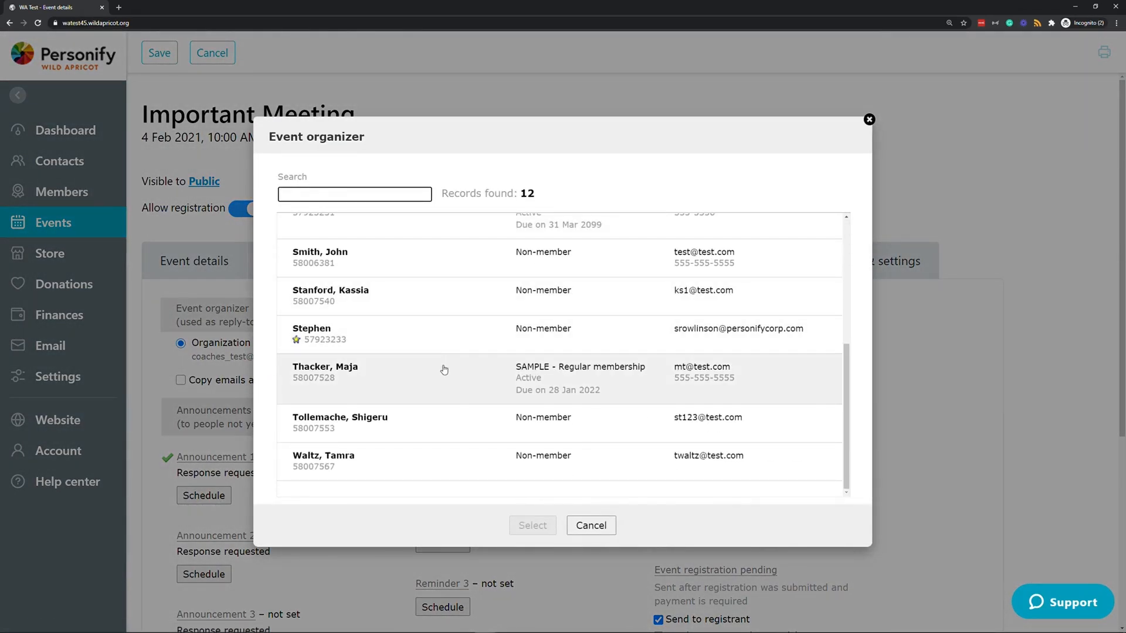
left_click(445, 370)
left_click(532, 525)
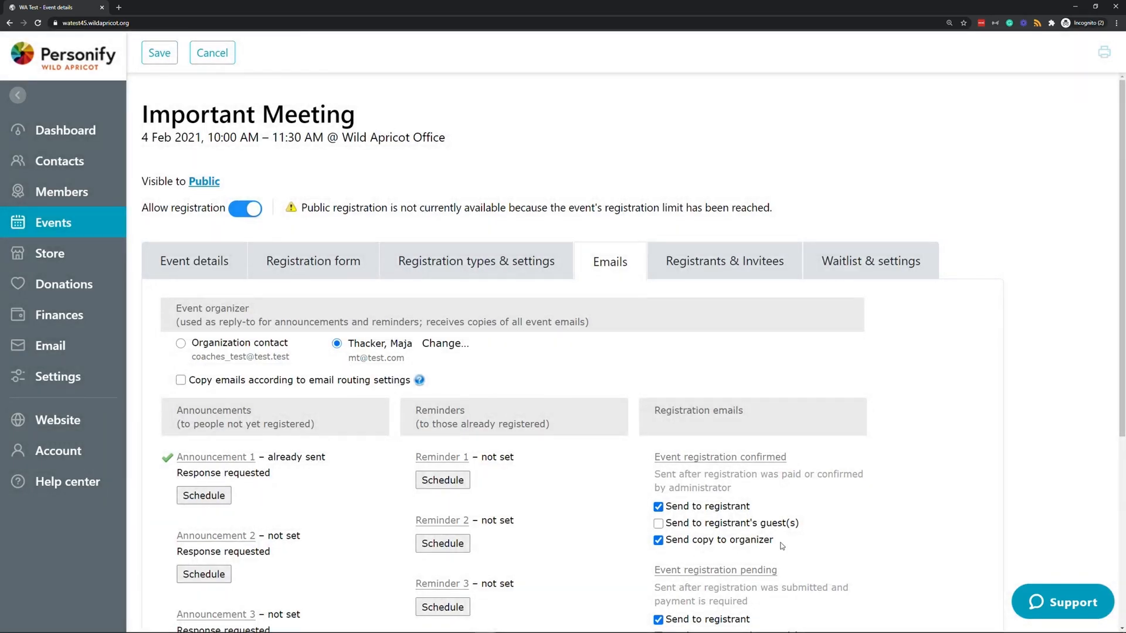
left_click_drag(774, 544, 697, 549)
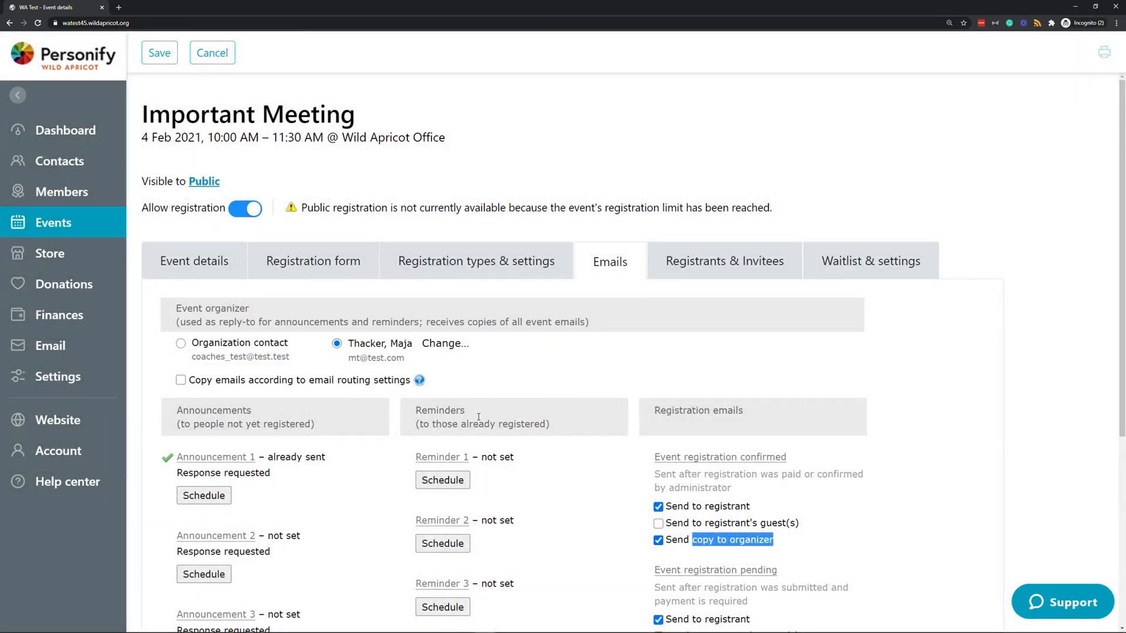
left_click(403, 405)
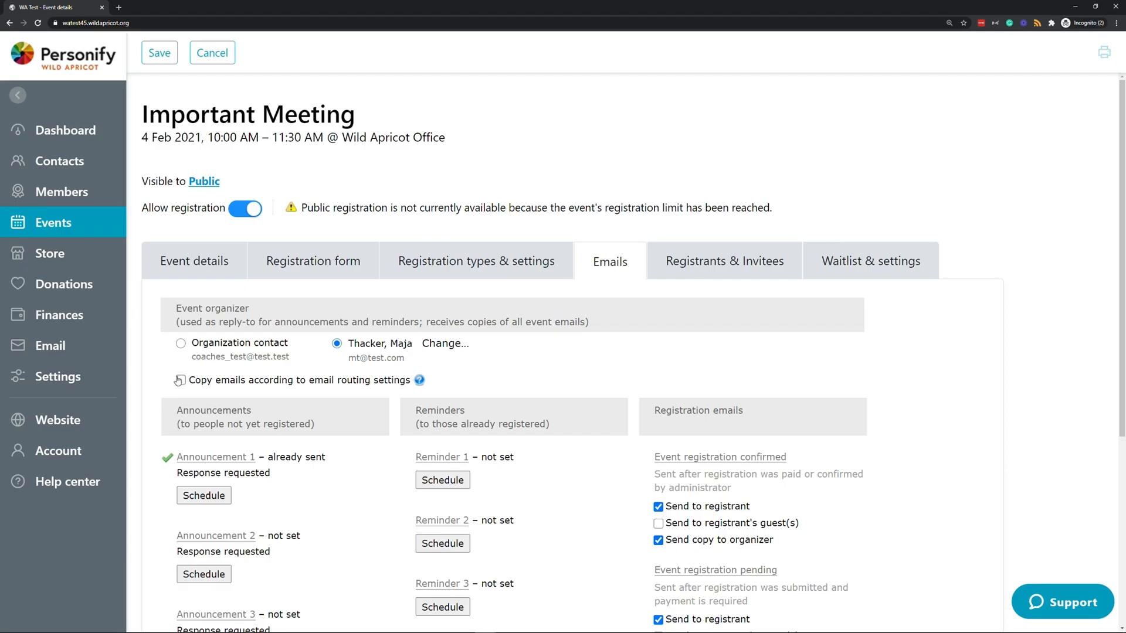
left_click(180, 380)
scroll(700, 314, "down", 3)
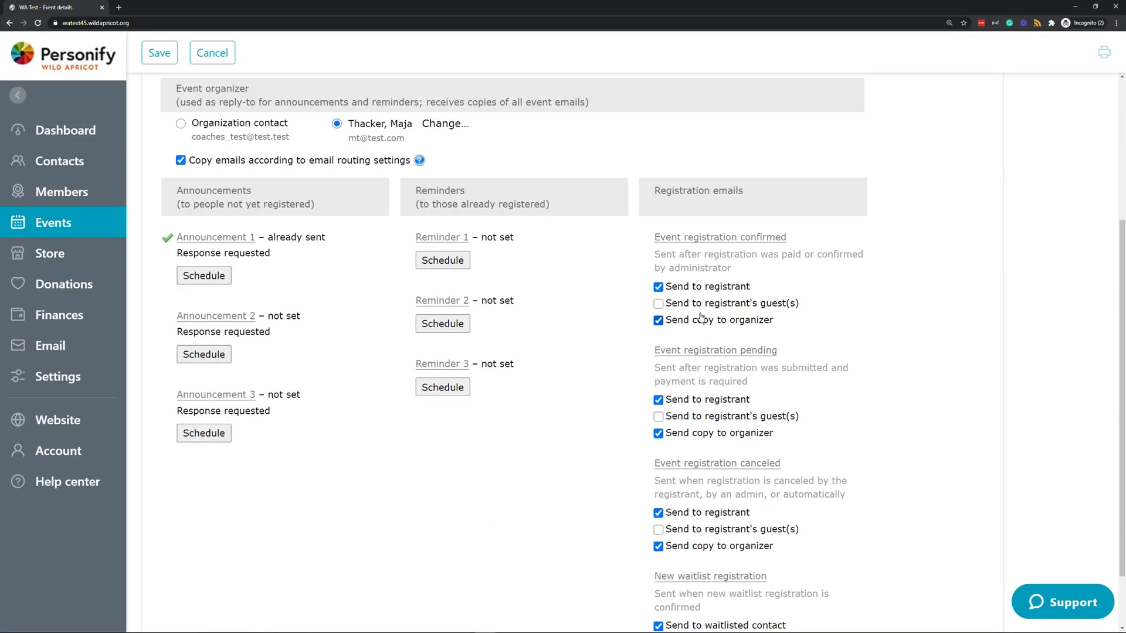
scroll(701, 318, "down", 1)
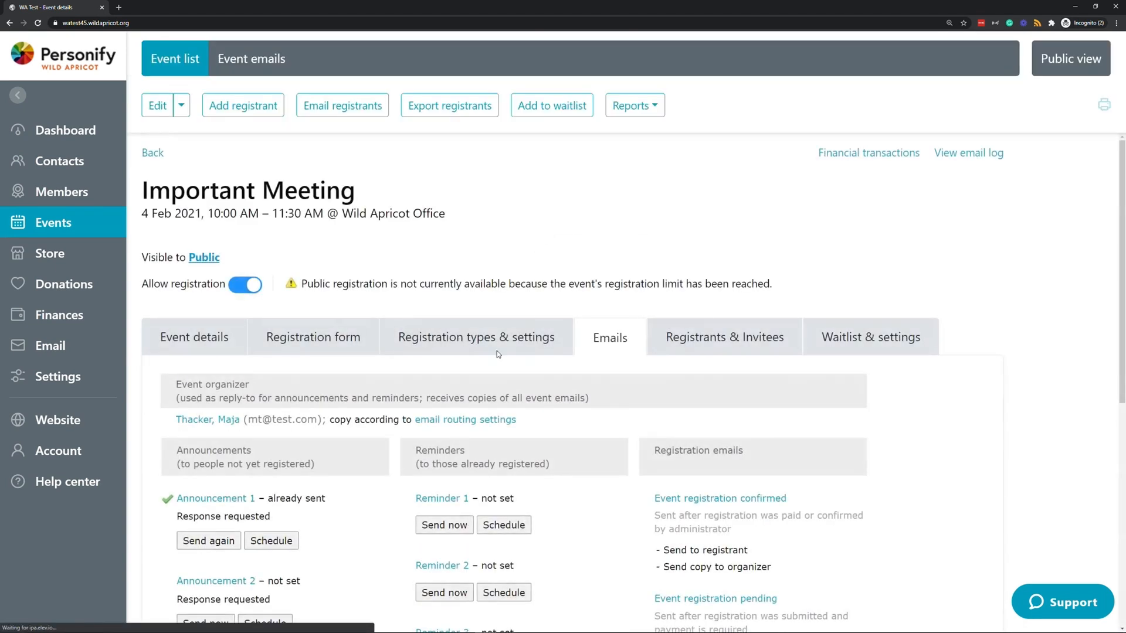
Confirm the 10-person registration limit is reached and waitlist enabled, then view waitlist settings
scroll(295, 513, "down", 2)
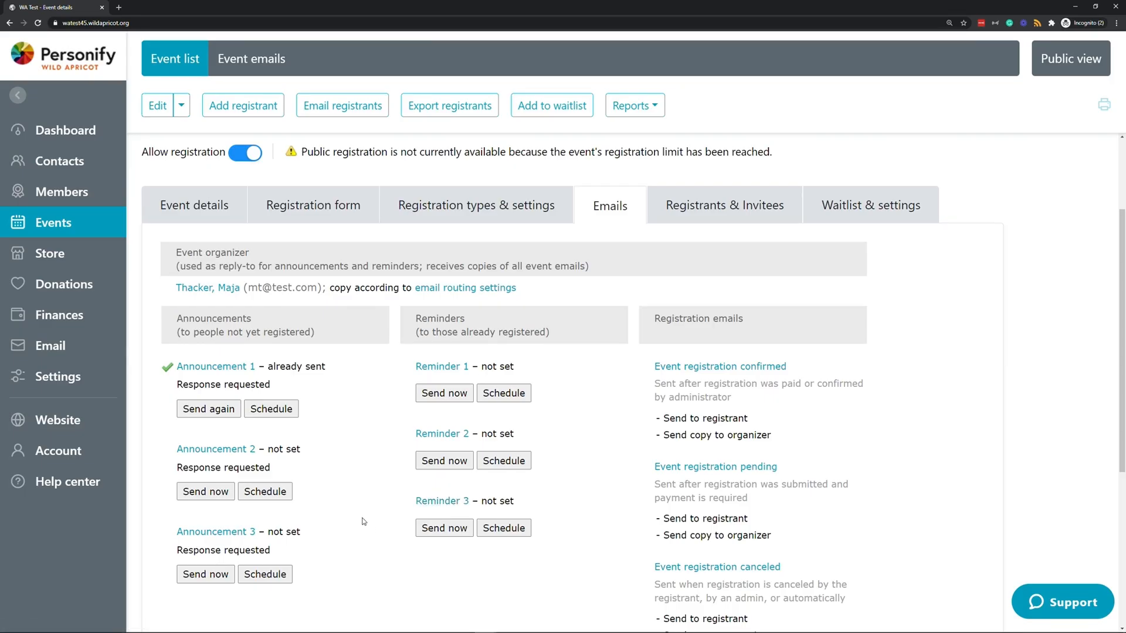
left_click(897, 208)
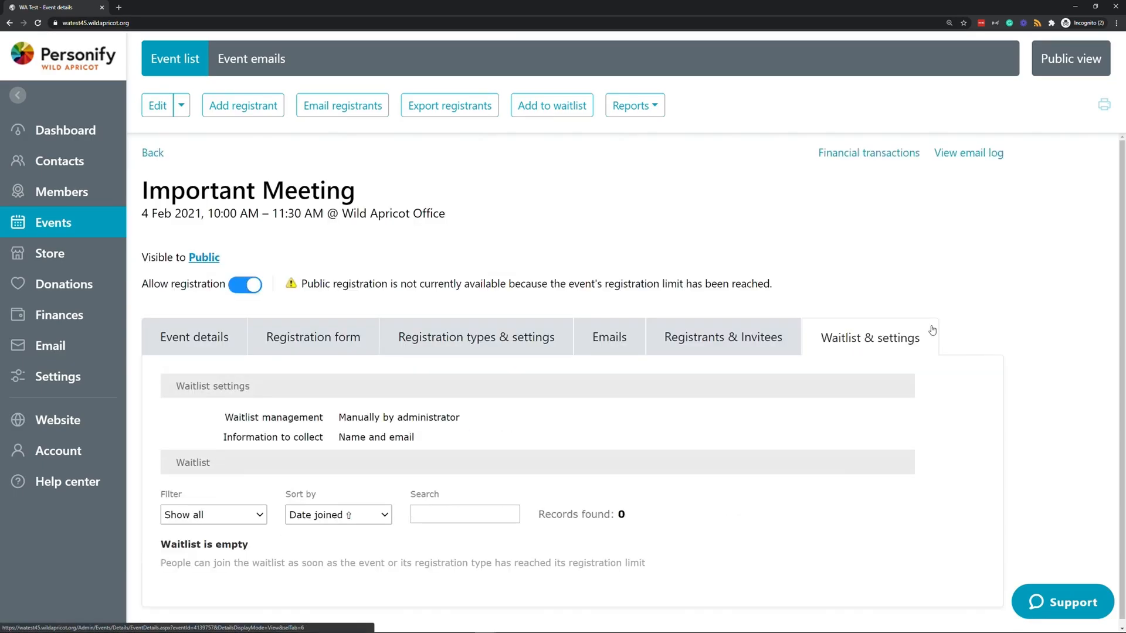
left_click(447, 338)
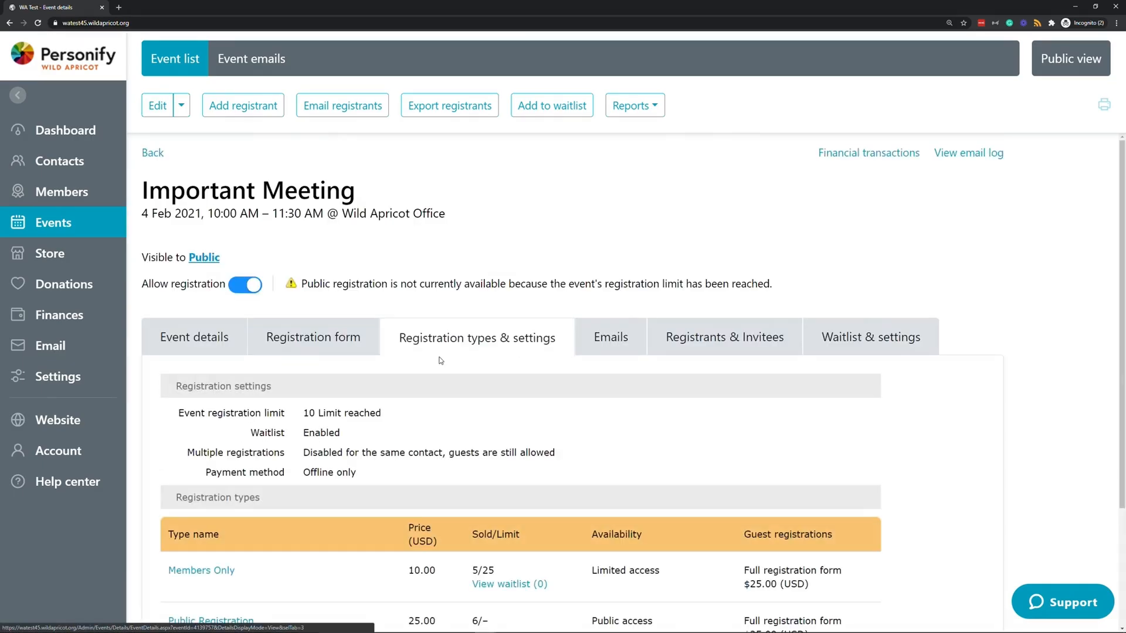
left_click_drag(195, 411, 401, 421)
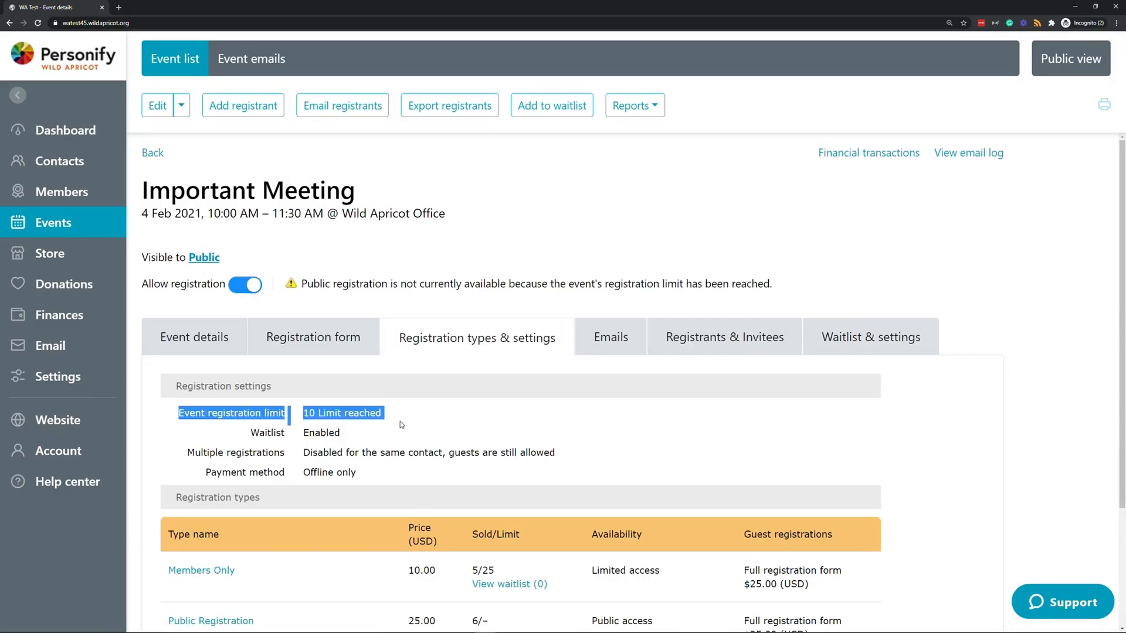
left_click_drag(237, 435, 395, 443)
left_click(395, 442)
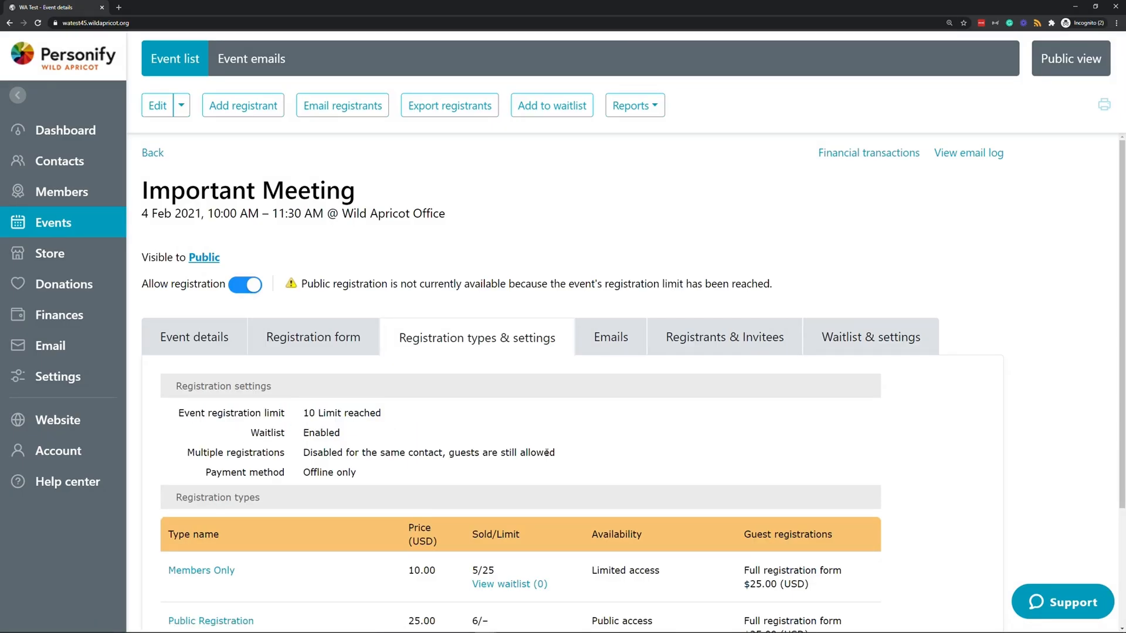
left_click(878, 353)
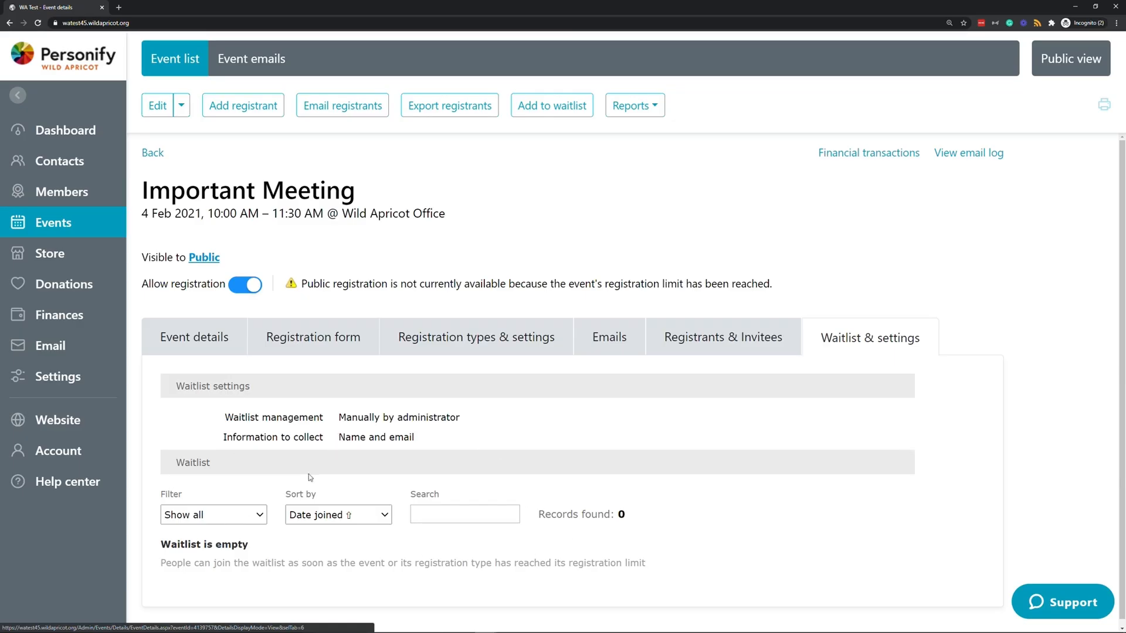
Set the waitlist to Automatic registration collecting All event registration information, and save
left_click(162, 114)
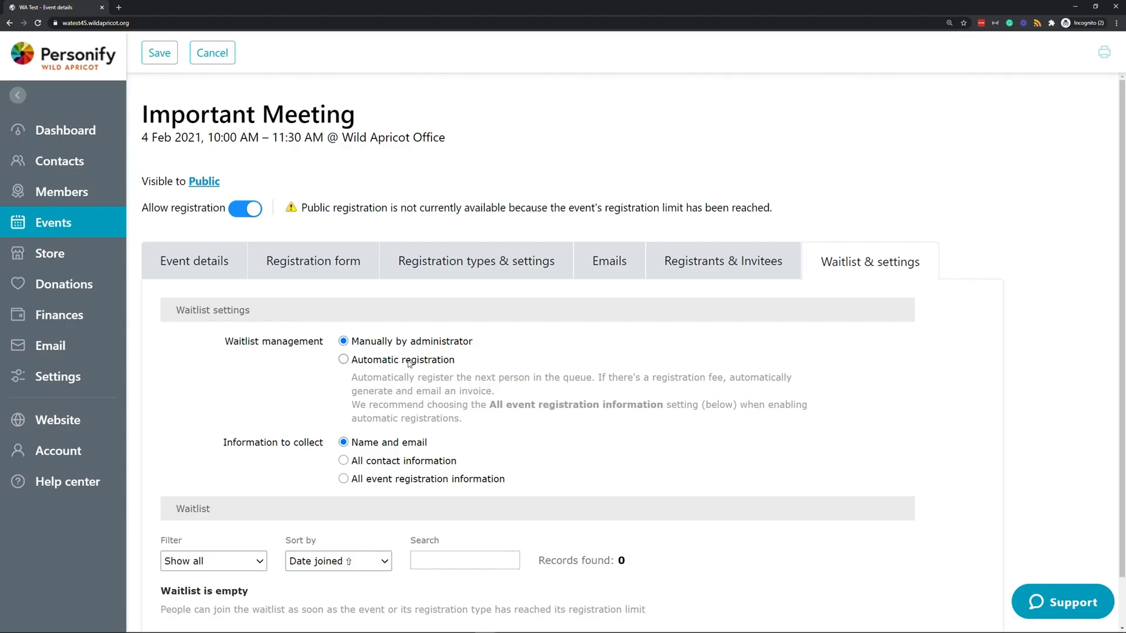
left_click(343, 361)
left_click_drag(351, 359, 506, 405)
left_click(498, 412)
left_click(344, 479)
left_click(156, 67)
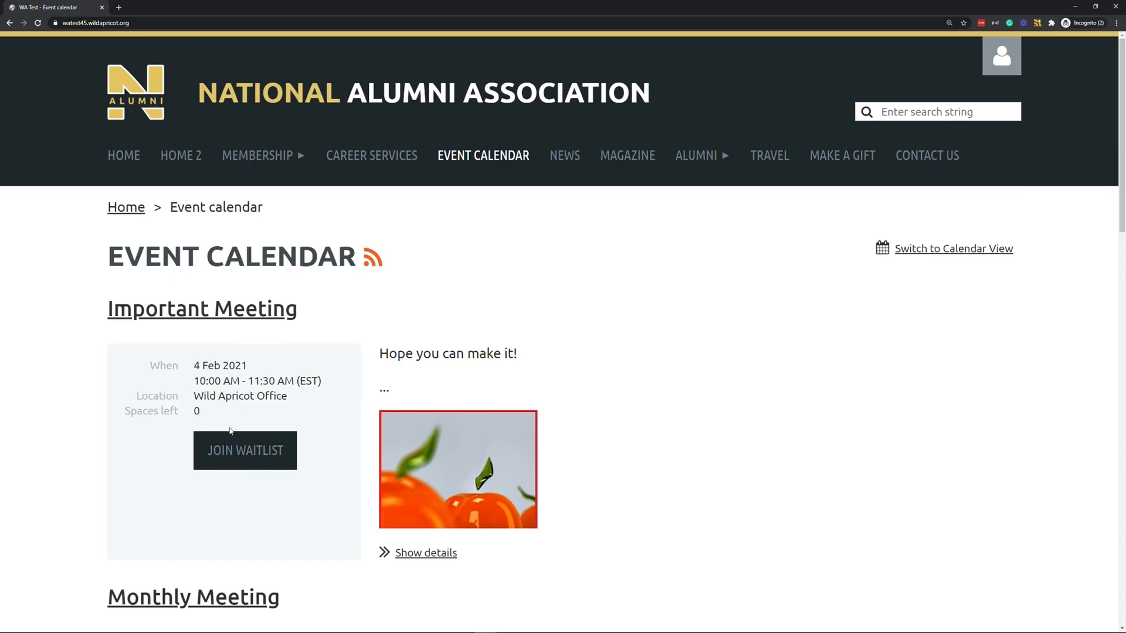
Start joining the Important Meeting waitlist and enter a contact email address
left_click(251, 456)
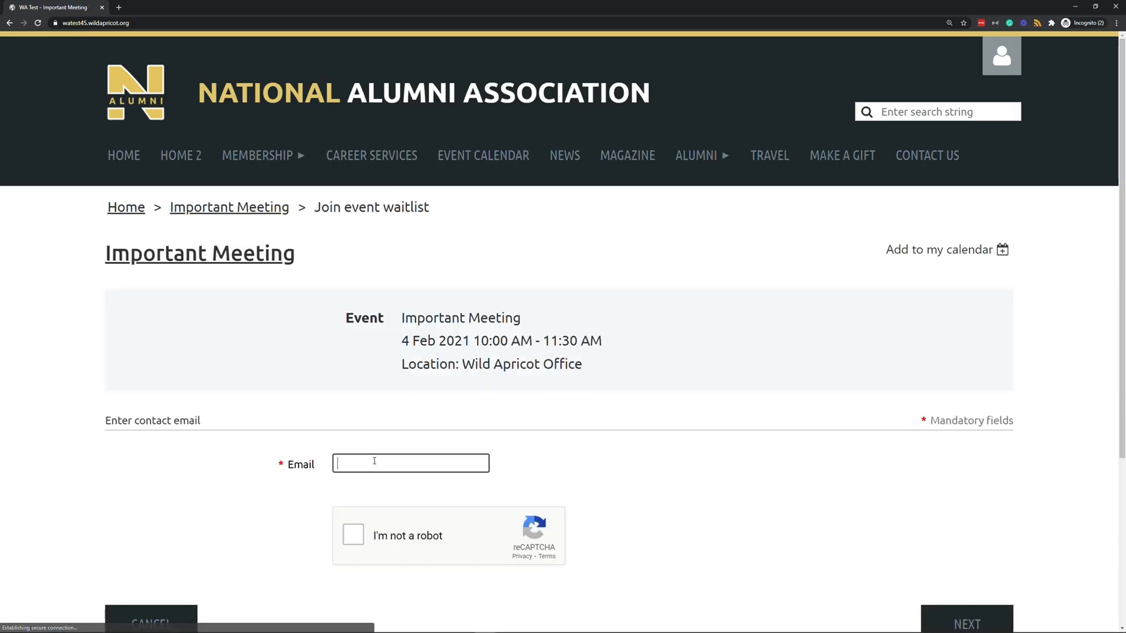
left_click(371, 459)
type("12345@test.com")
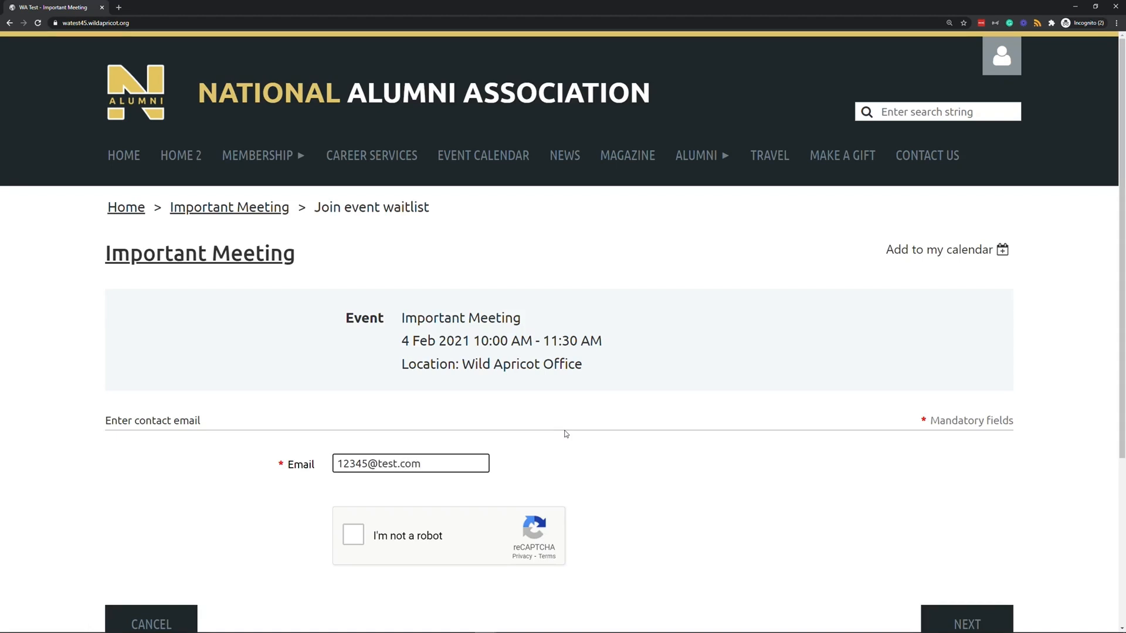
Pass the not-a-robot captcha by marking the traffic-light tiles across two image sets
scroll(355, 530, "down", 3)
left_click(353, 358)
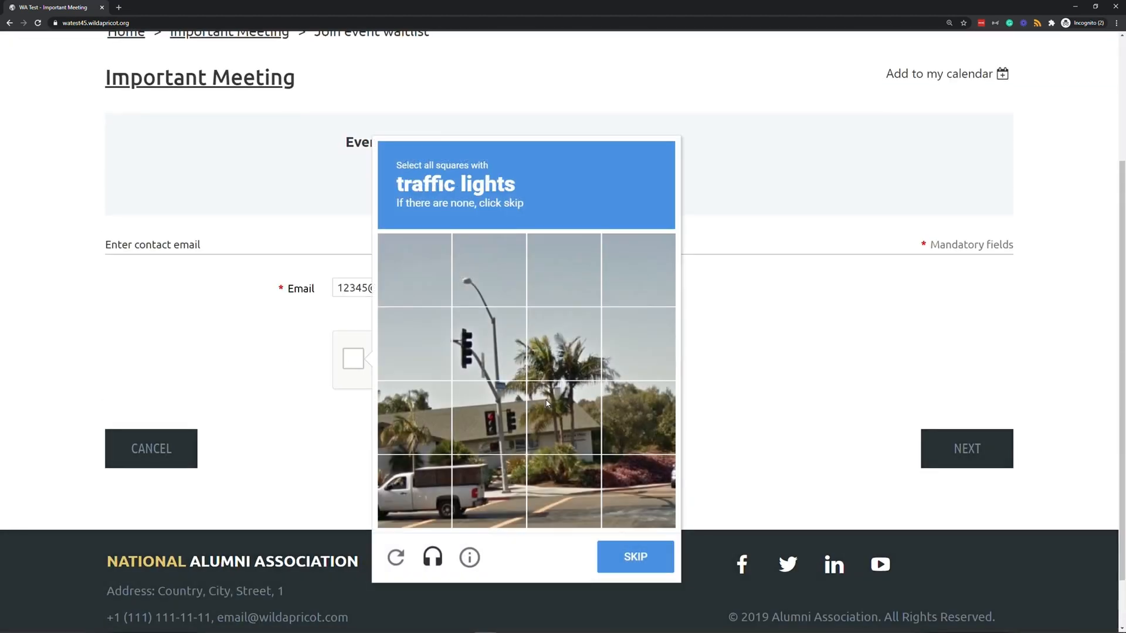
left_click(484, 276)
left_click(484, 343)
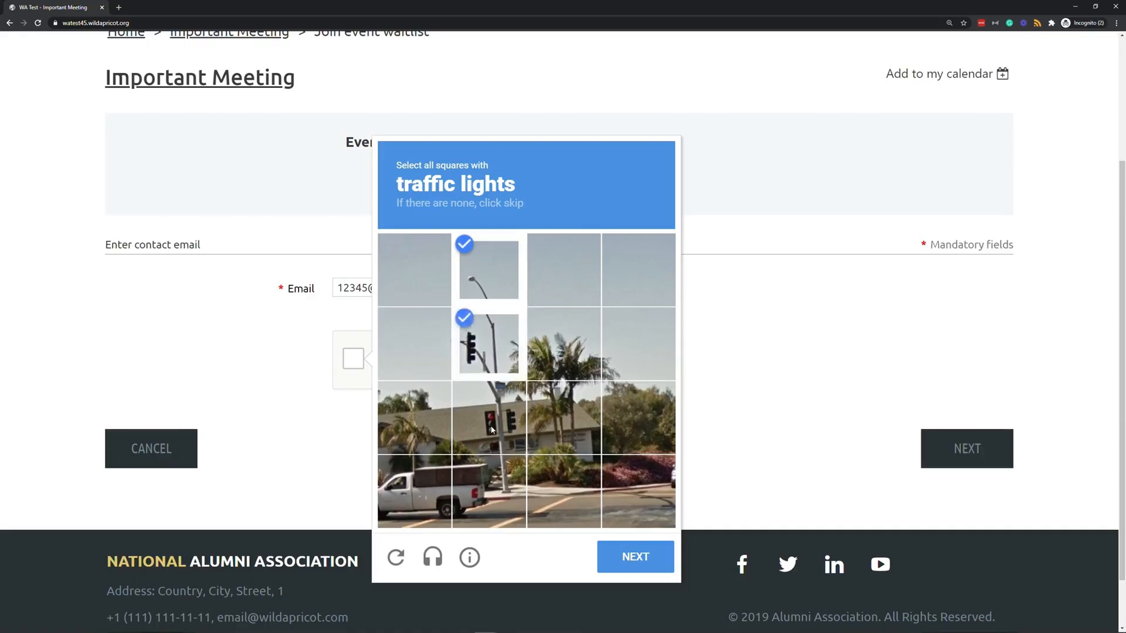
left_click(487, 416)
left_click(635, 556)
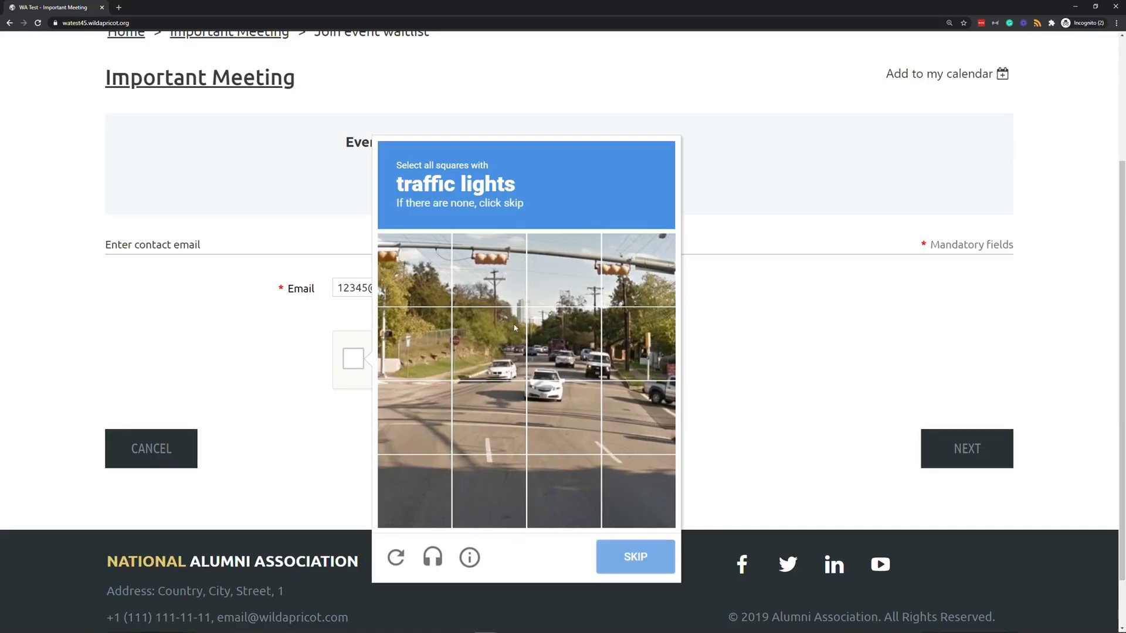
left_click(489, 271)
left_click(410, 278)
left_click(639, 270)
left_click(563, 269)
left_click(639, 345)
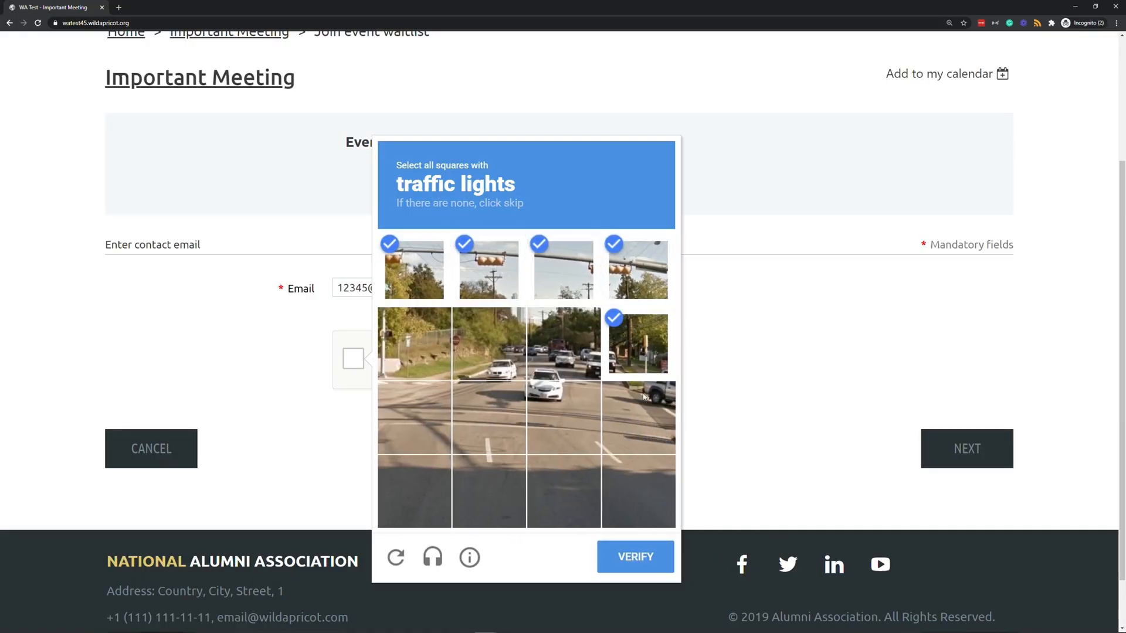
left_click(638, 554)
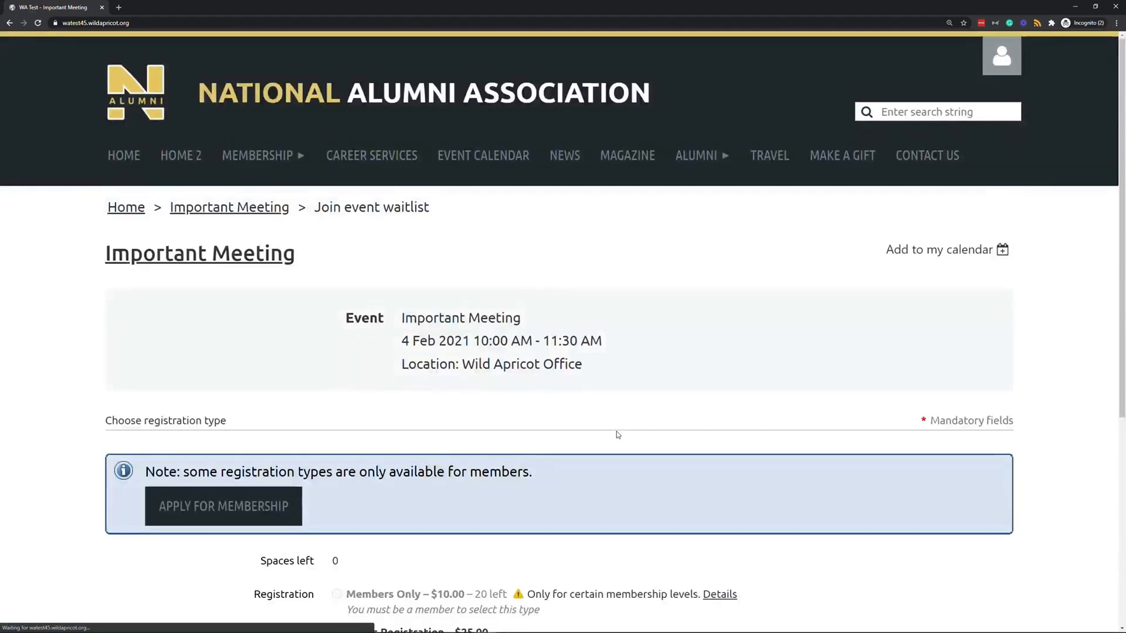
Choose Public Registration and enter the registrant's first and last name, phone number, and Vegan meal
scroll(472, 408, "down", 3)
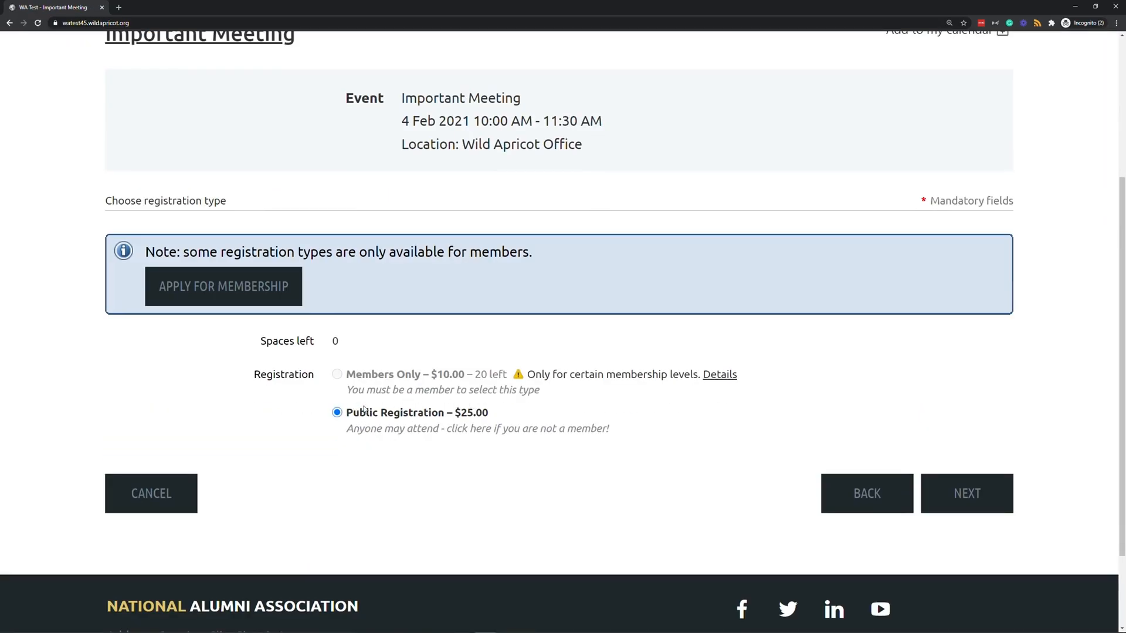
left_click(948, 505)
scroll(542, 350, "down", 4)
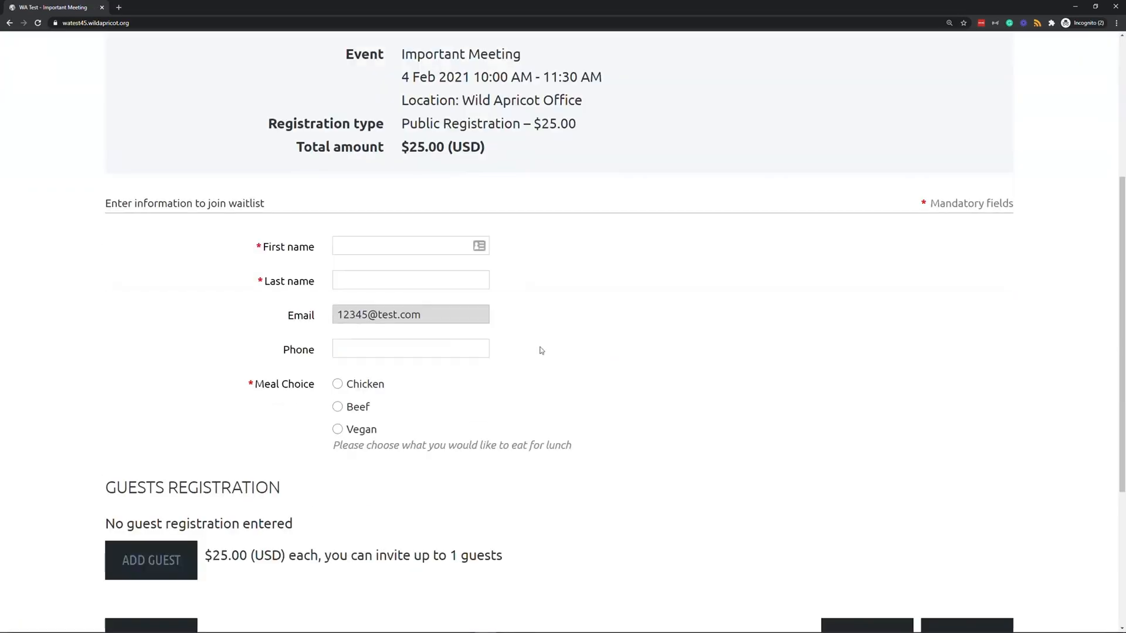
left_click(343, 246)
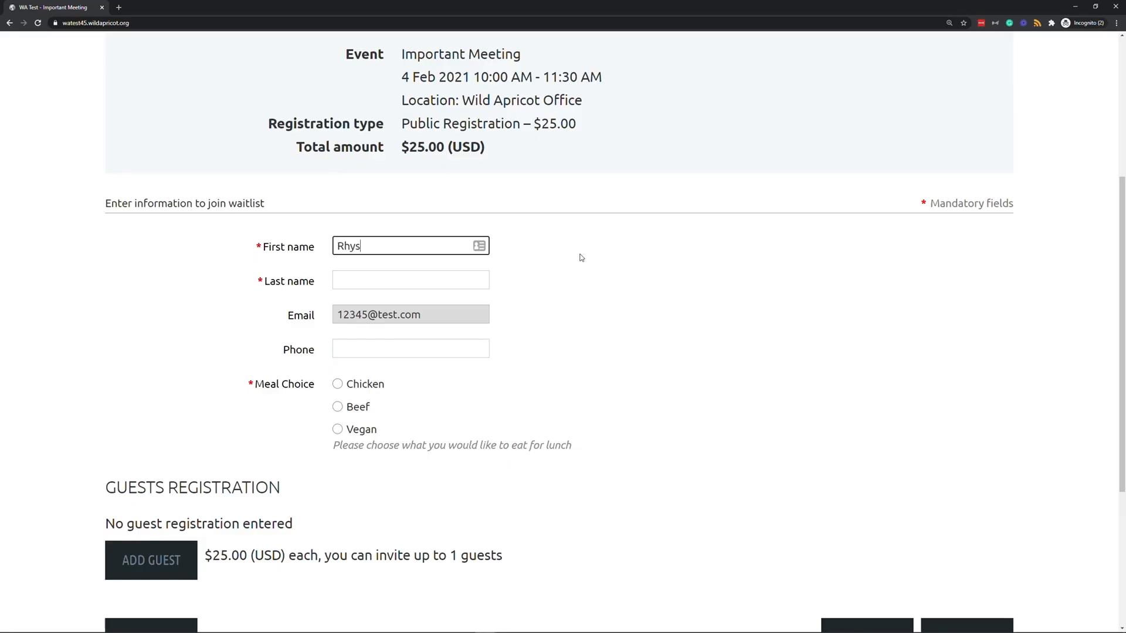
key("Tab")
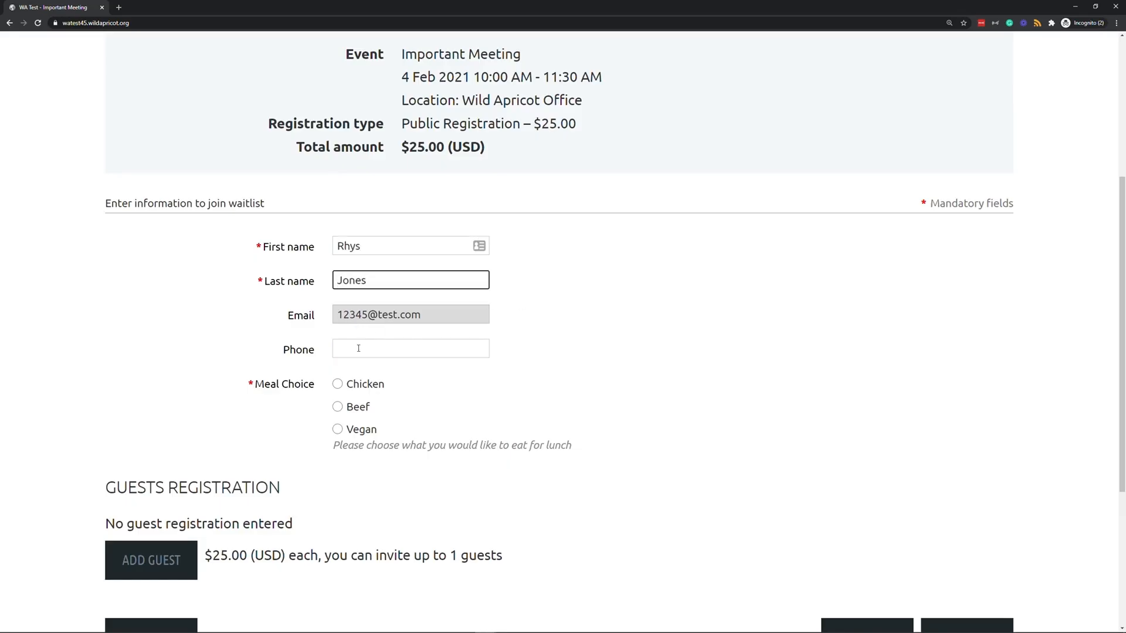
left_click(359, 348)
type("123456")
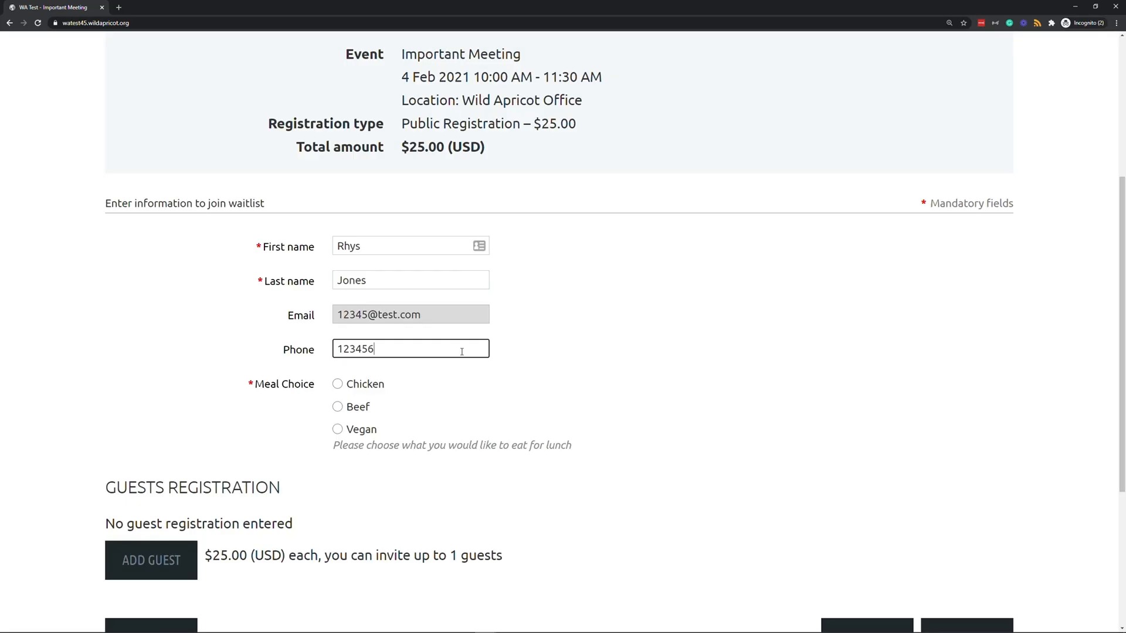
type("7890")
left_click(338, 431)
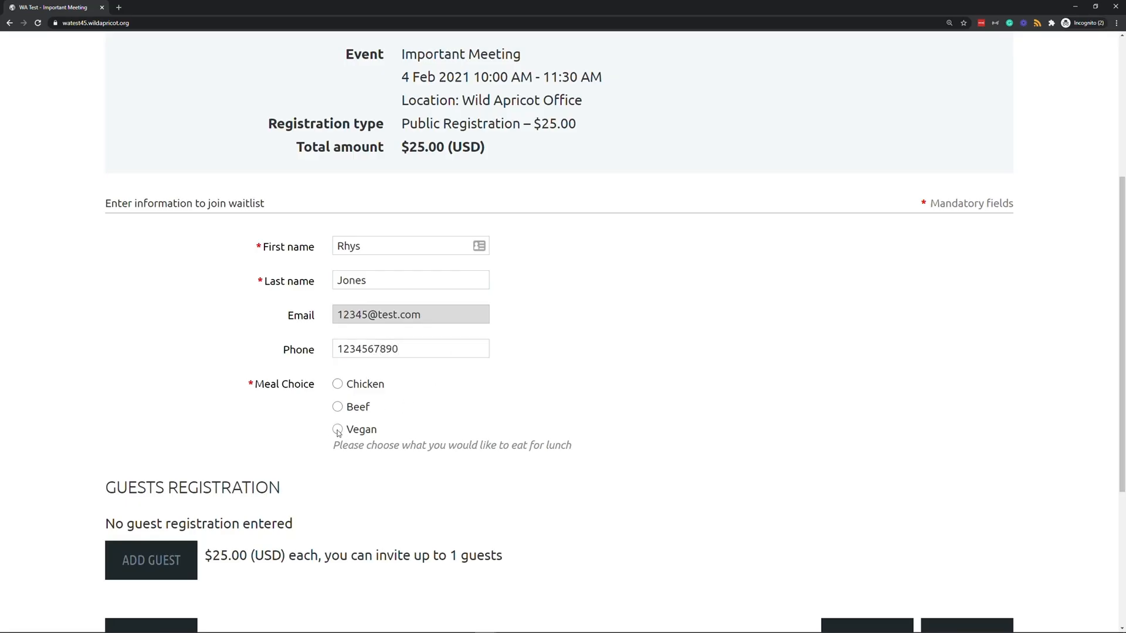
scroll(338, 433, "down", 3)
left_click(926, 403)
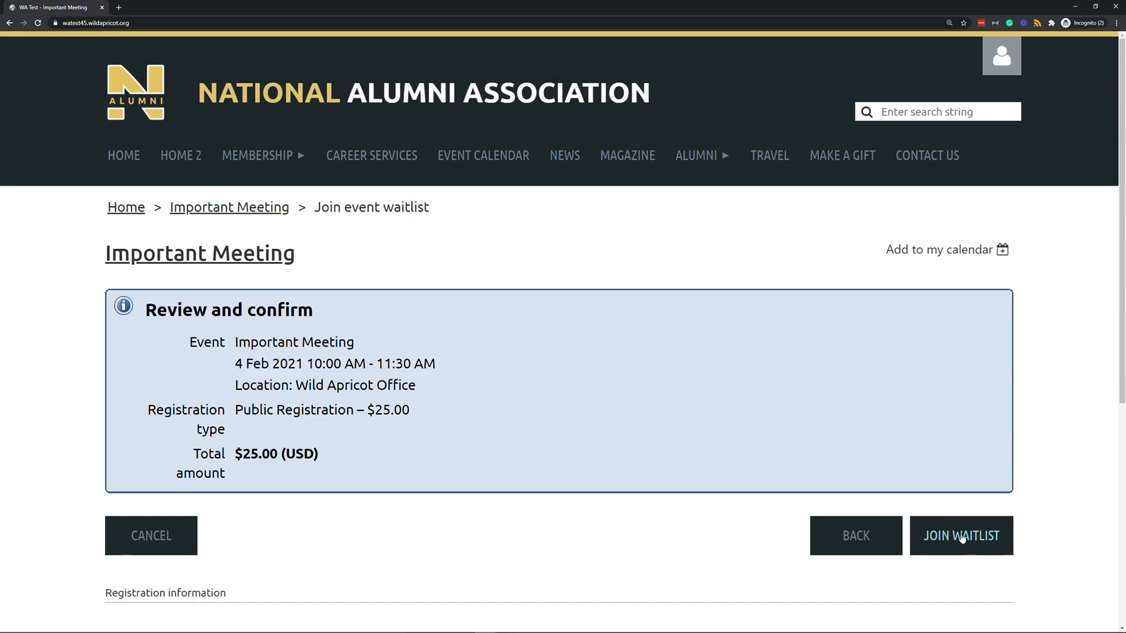
Review the registration information and confirm joining the Important Meeting waitlist
scroll(962, 539, "down", 2)
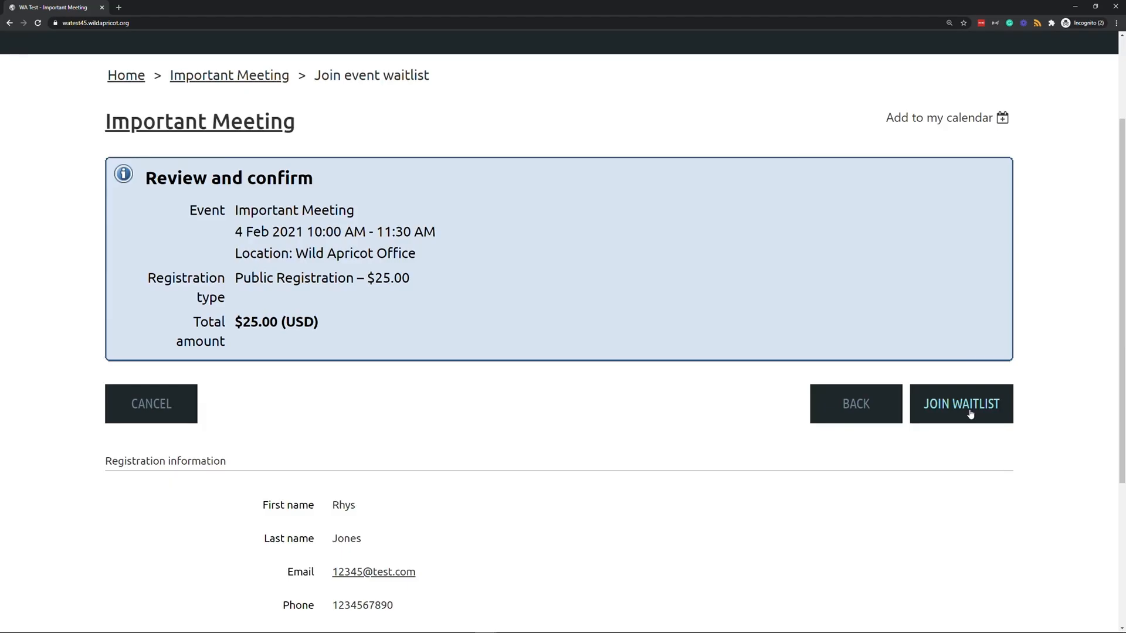
left_click(971, 412)
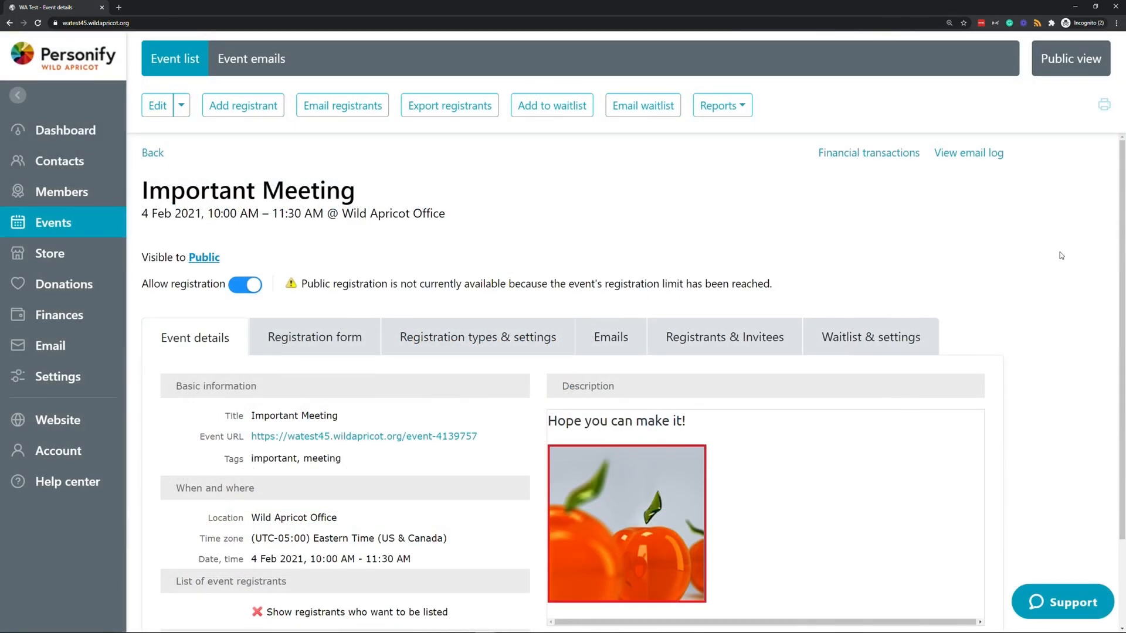
Check the waitlist and registrants list, showing one $25.00 Public Registration marked On waitlist
left_click(836, 357)
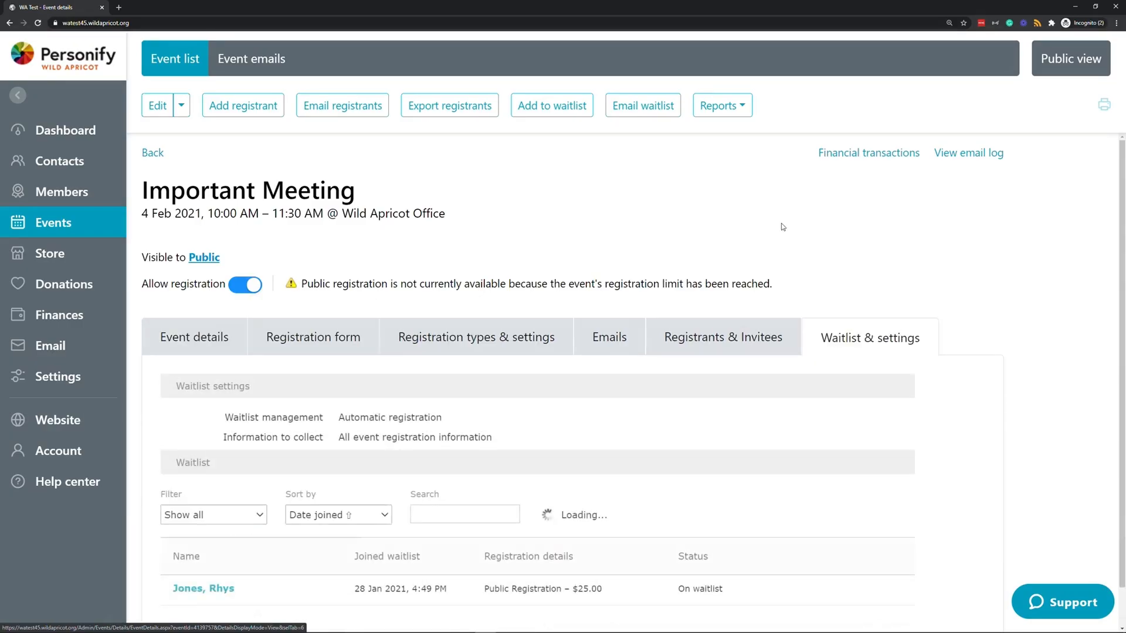
scroll(674, 411, "down", 1)
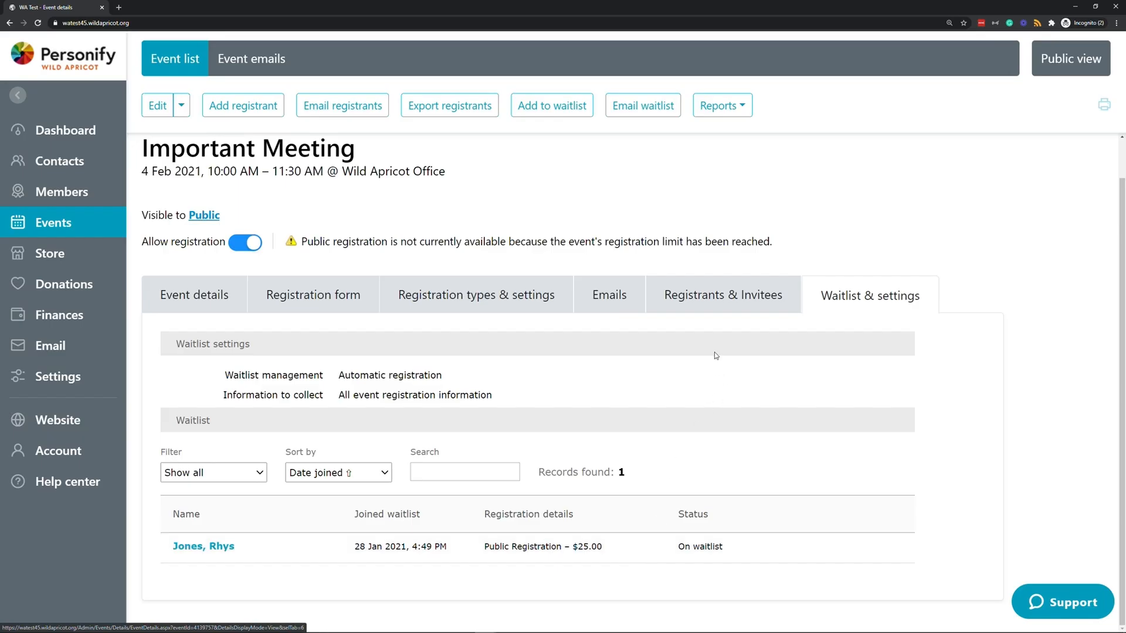
left_click(694, 296)
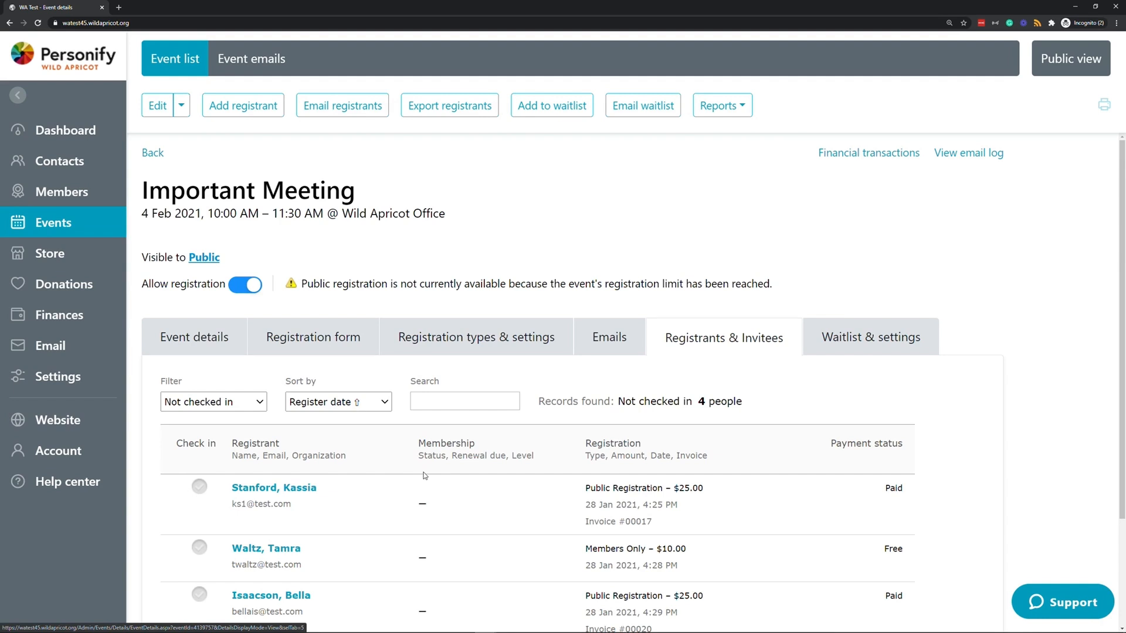
left_click(872, 337)
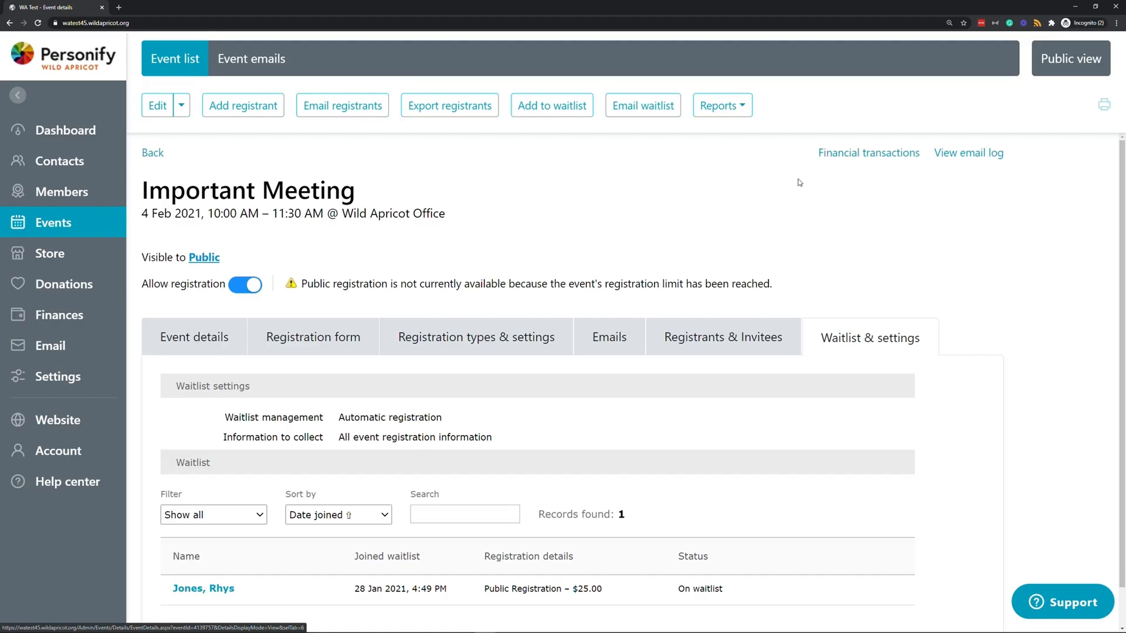
Review the Attendance list report of 11 registrations, then go back and reopen the Reports list
left_click(746, 110)
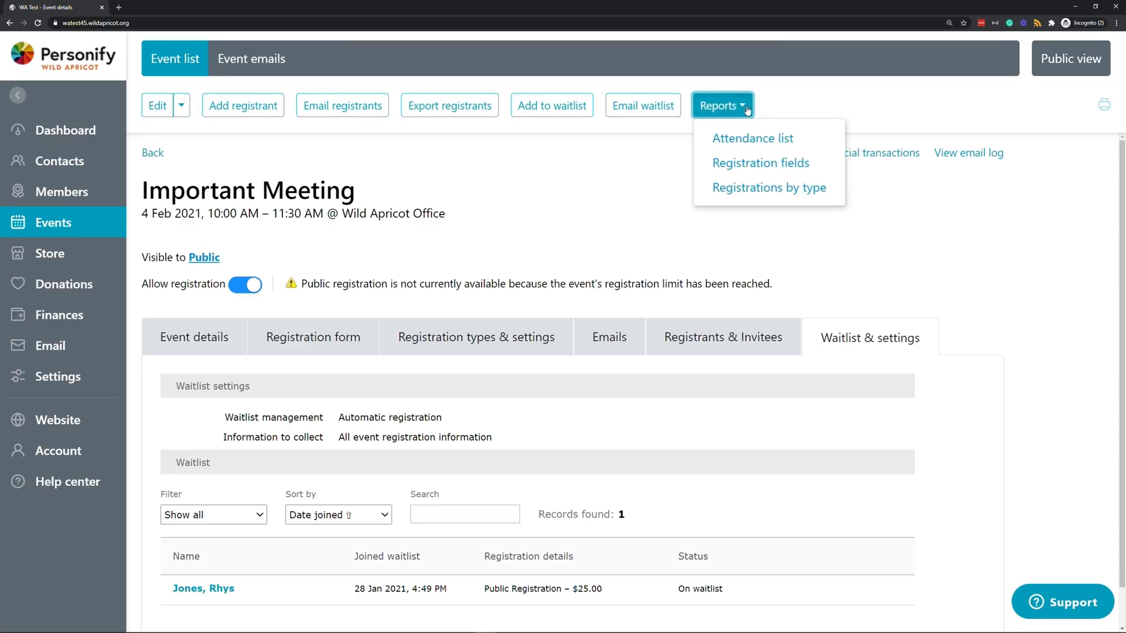
left_click(811, 139)
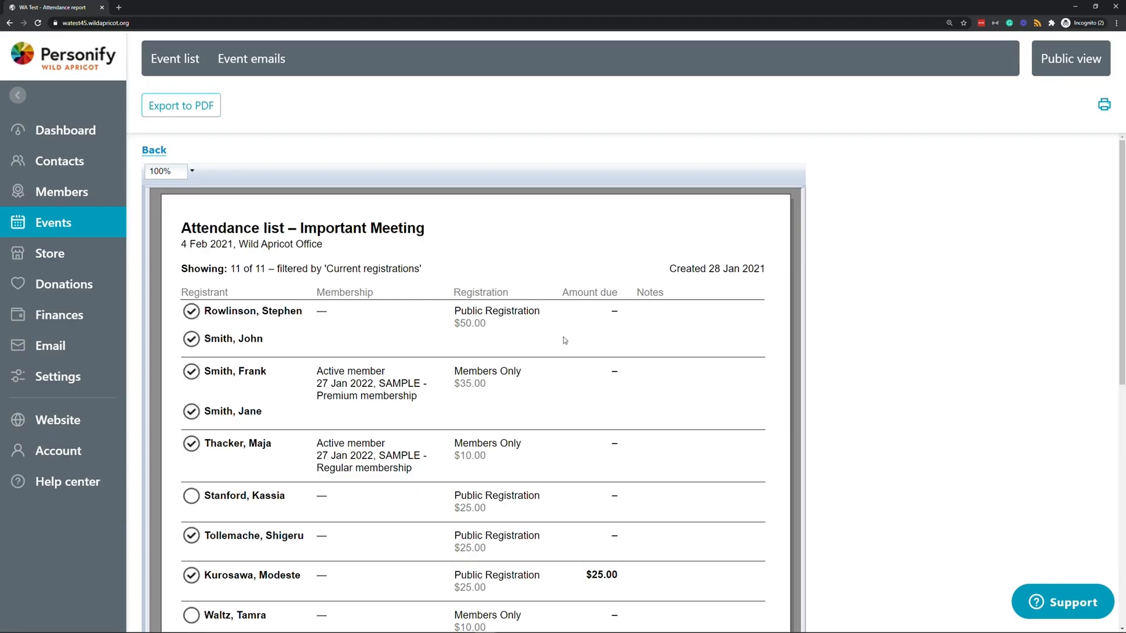
scroll(546, 302, "down", 2)
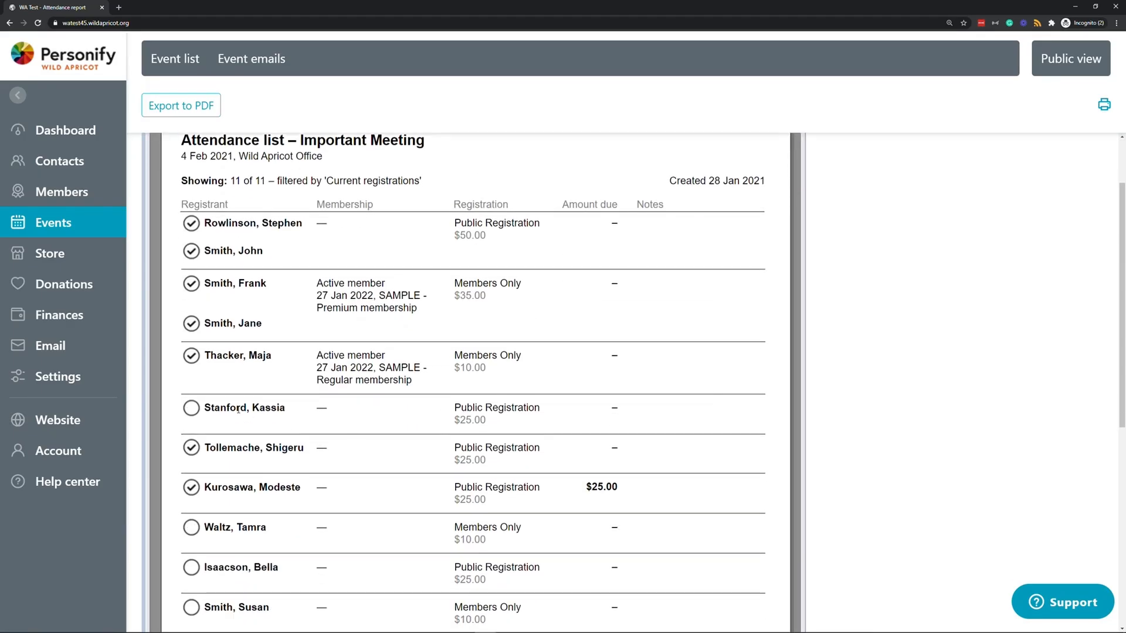
scroll(547, 302, "up", 2)
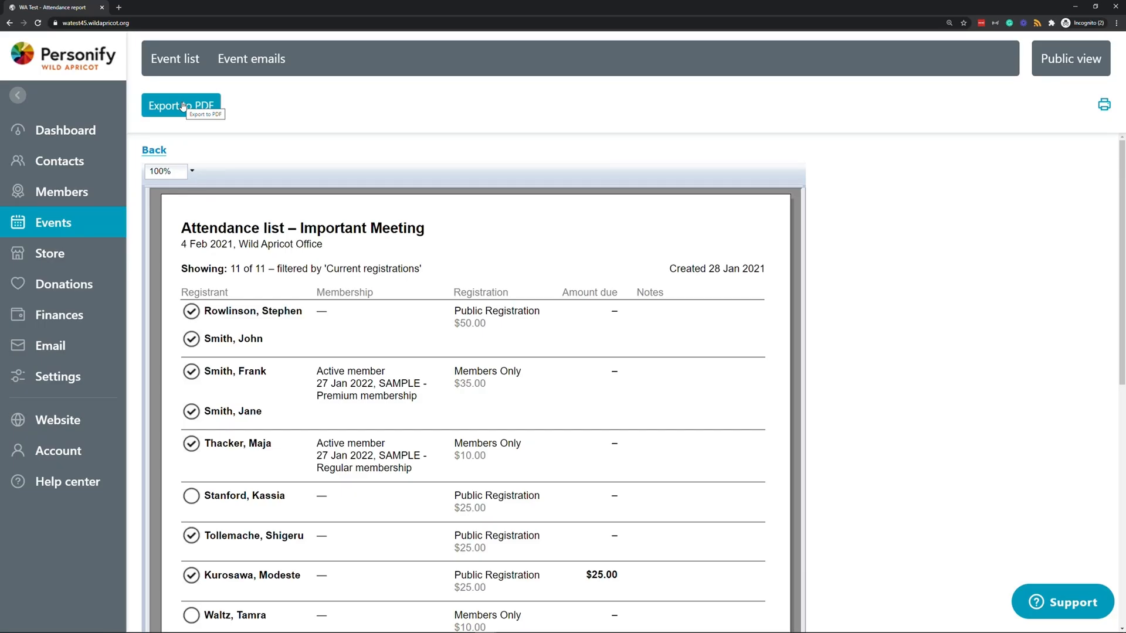
left_click(155, 151)
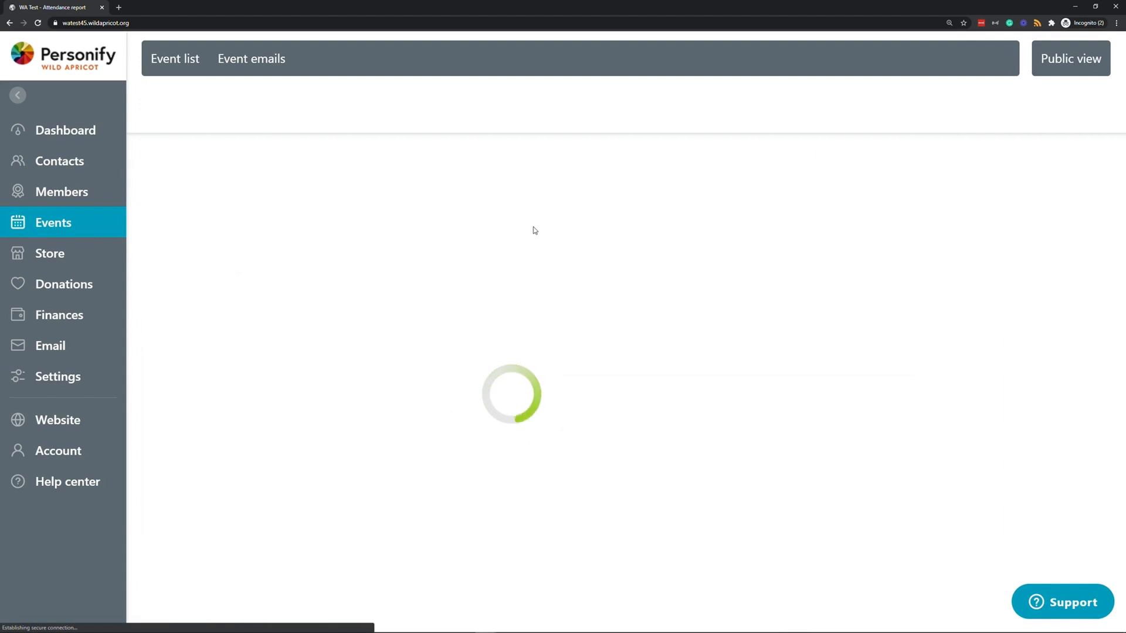
left_click(720, 105)
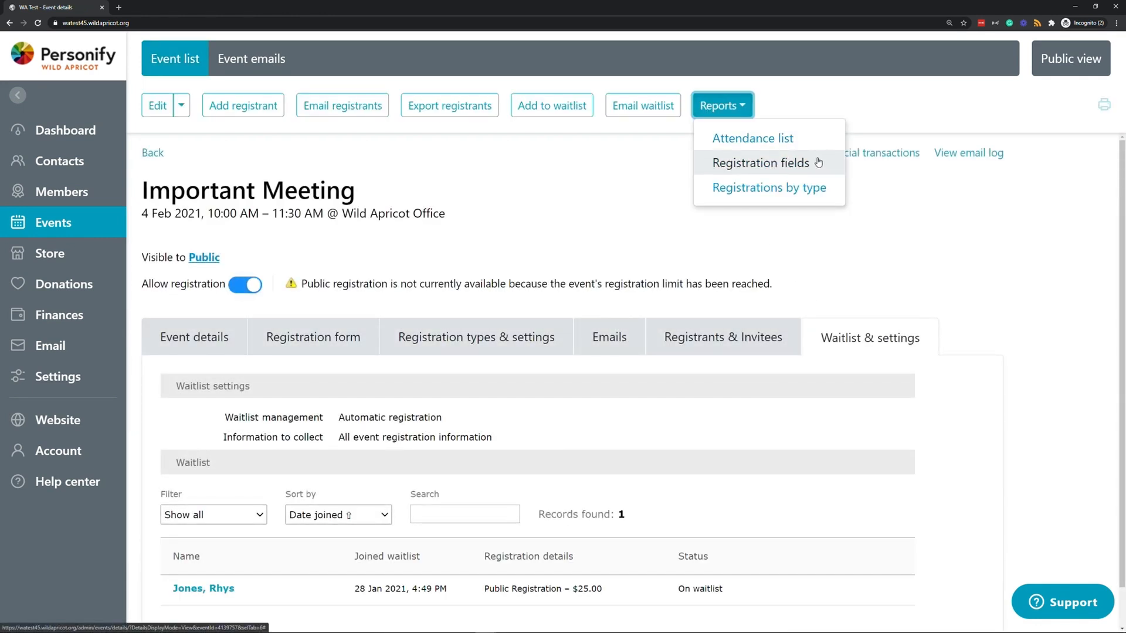
Generate the Registration fields report with participant details: Meal Choice Chicken 4, Beef 5, Vegan 2
left_click(818, 163)
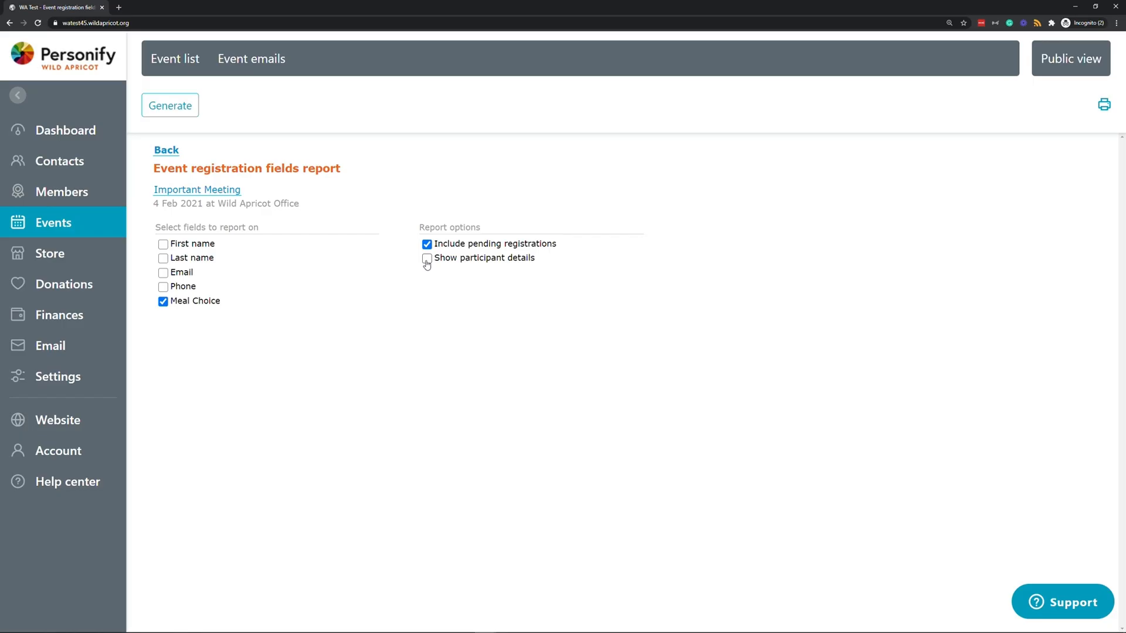
left_click(427, 262)
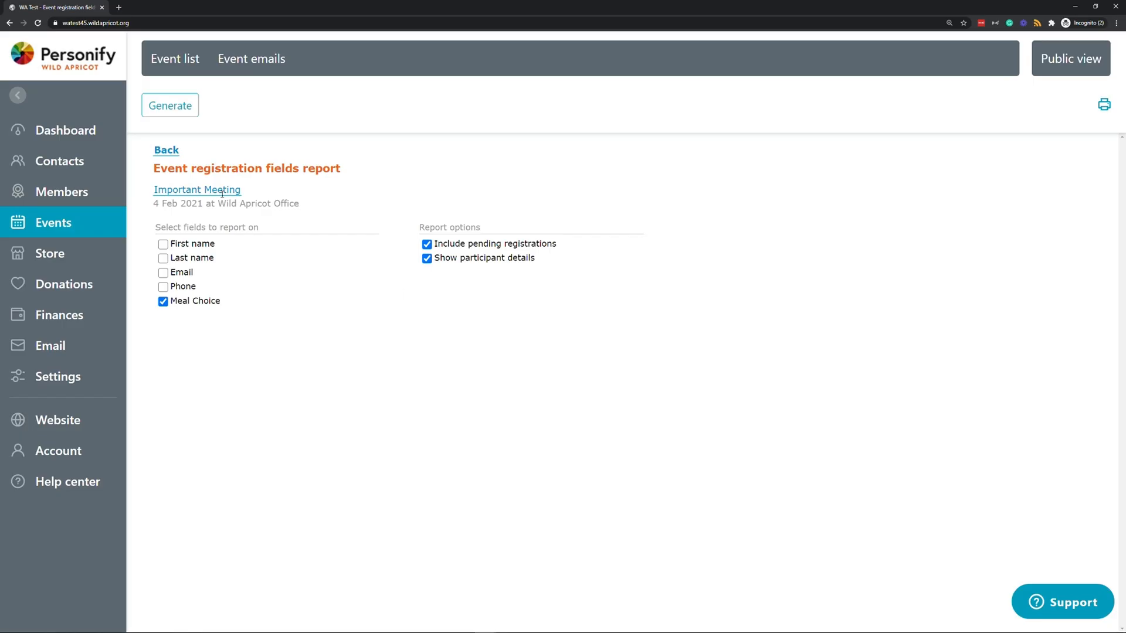
left_click(187, 111)
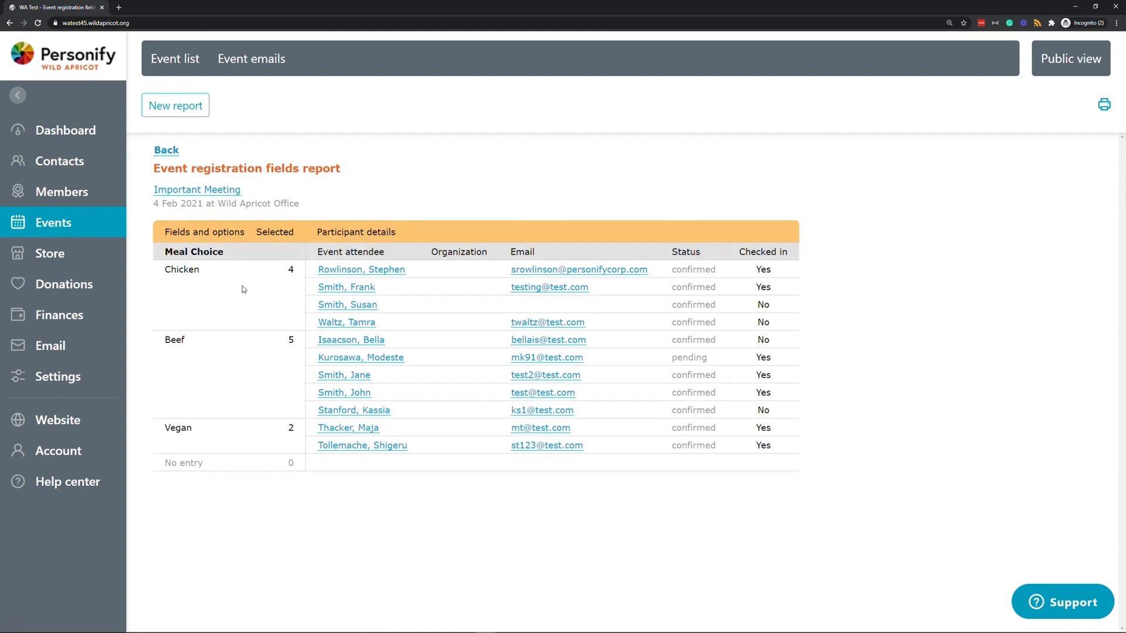
double_click(292, 340)
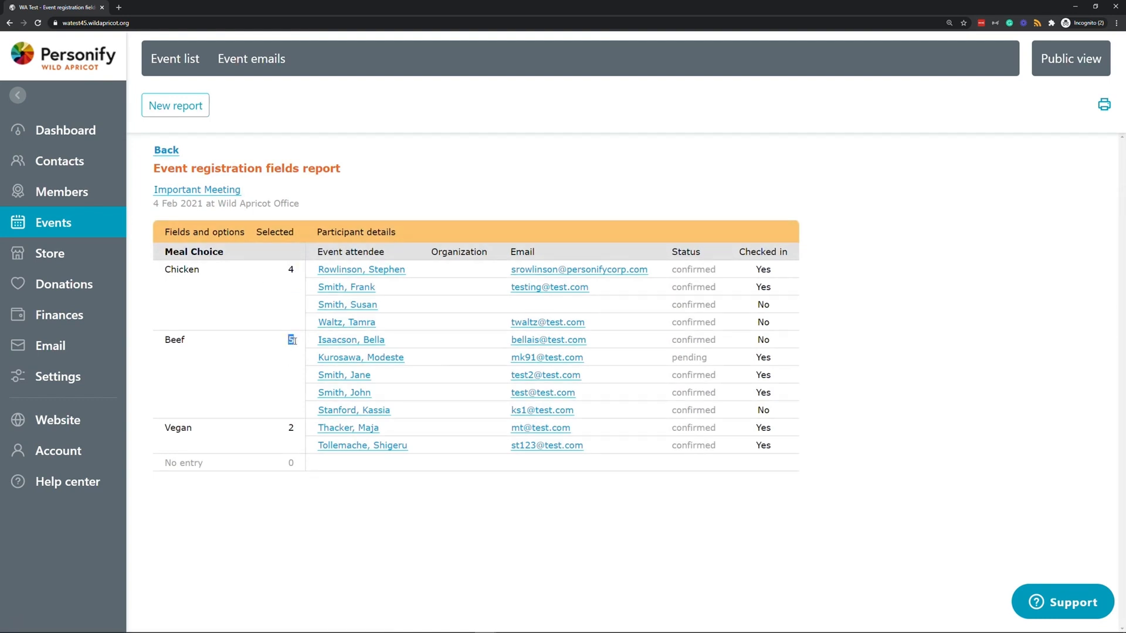
double_click(291, 428)
left_click(295, 431)
left_click(199, 189)
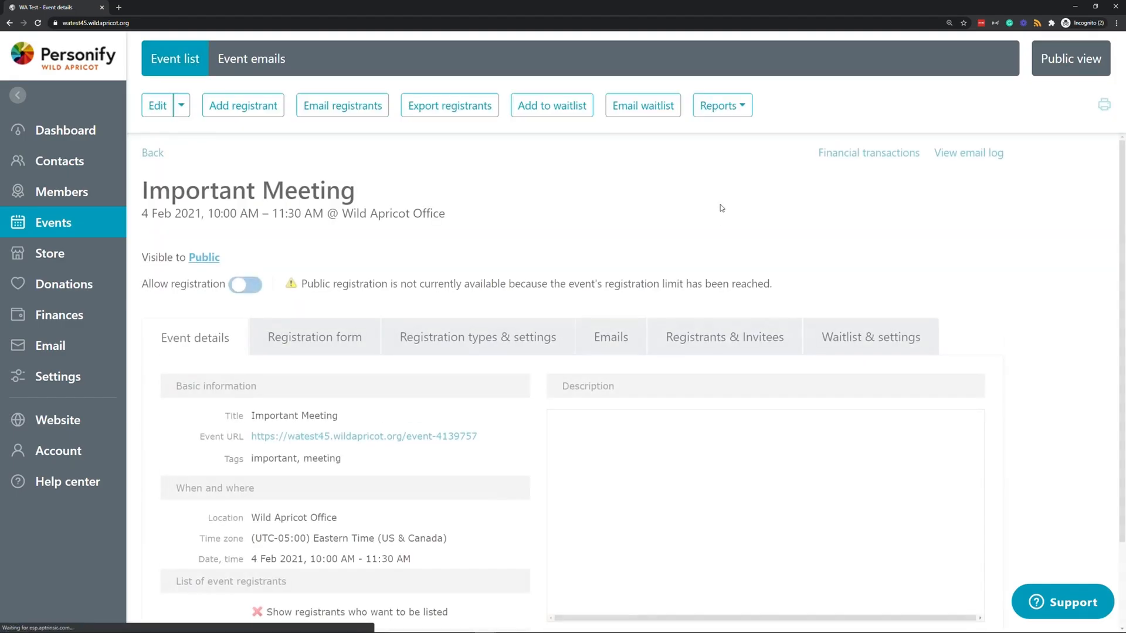
Open the Registrations by type report and check the confirmed/pending rows and the 215.00 fees total
left_click(725, 109)
left_click(774, 187)
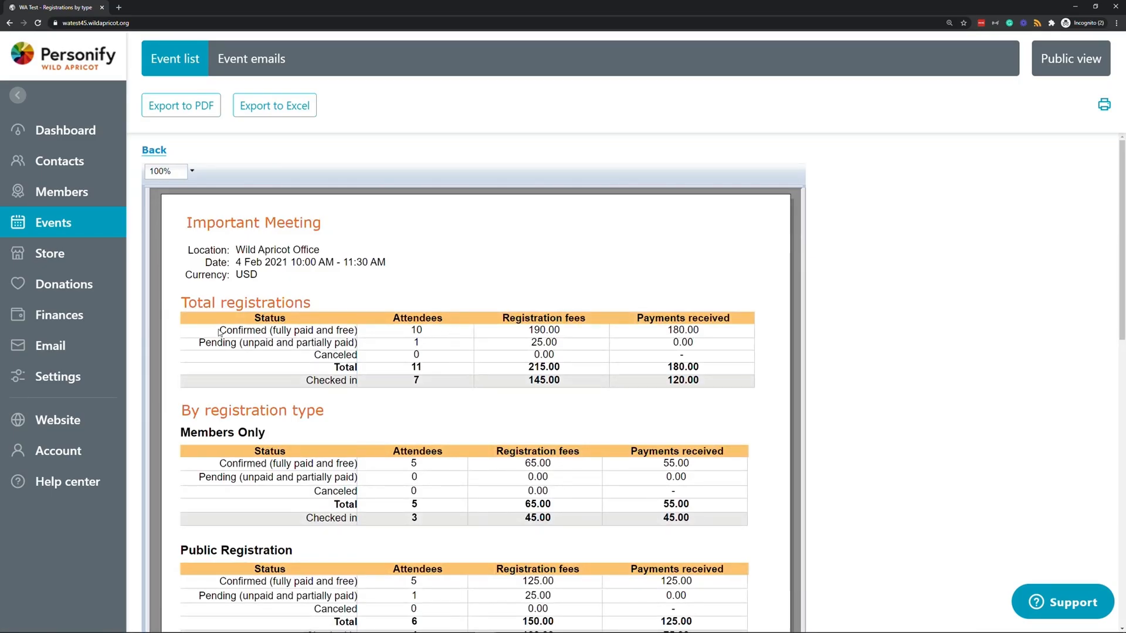
left_click_drag(219, 332, 286, 351)
left_click(287, 351)
left_click_drag(524, 371, 571, 374)
left_click(571, 374)
Check the 180.00 payments received and 145.00 checked-in fees, then return to the event details
left_click_drag(662, 371, 705, 377)
left_click_drag(523, 384, 697, 387)
left_click(701, 394)
left_click_drag(528, 380, 553, 381)
left_click(688, 406)
scroll(687, 406, "down", 1)
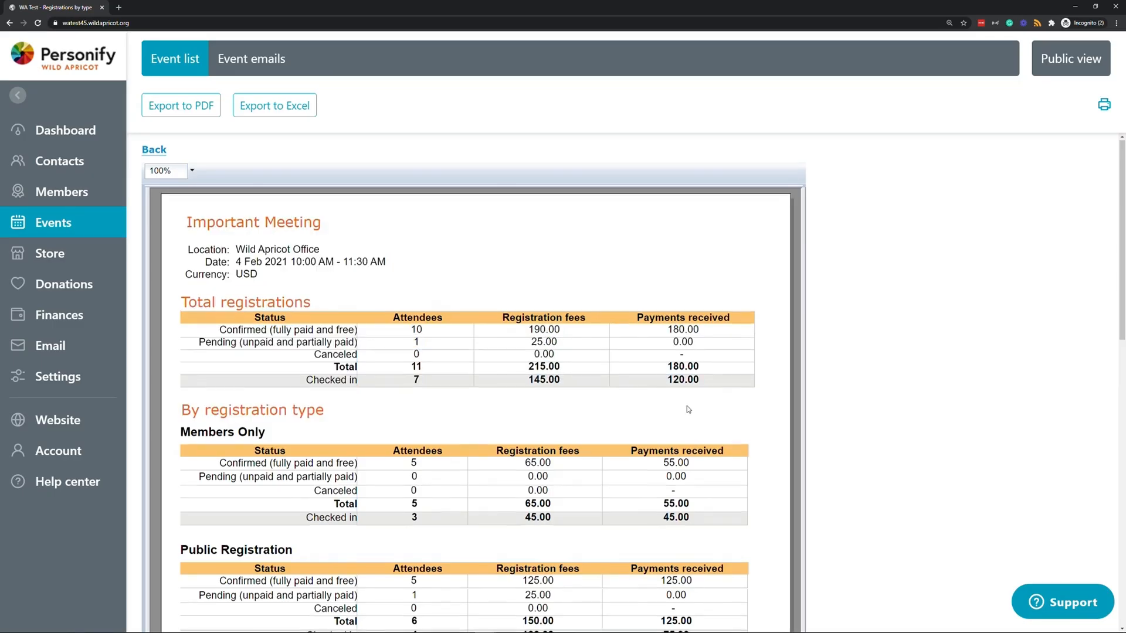
scroll(687, 406, "down", 3)
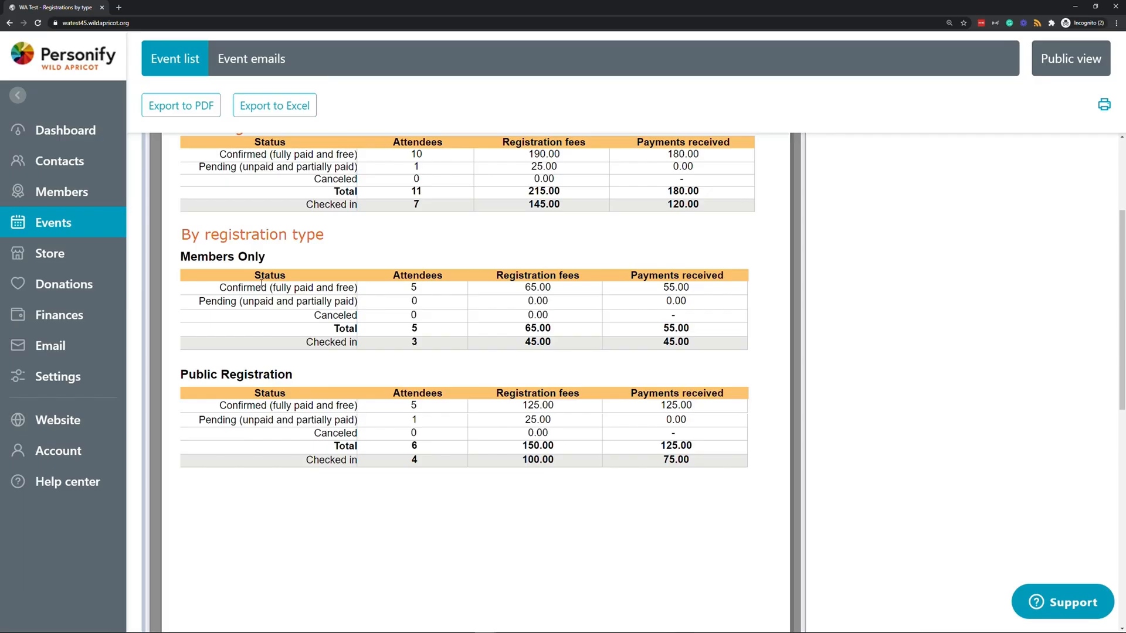
scroll(492, 338, "up", 1)
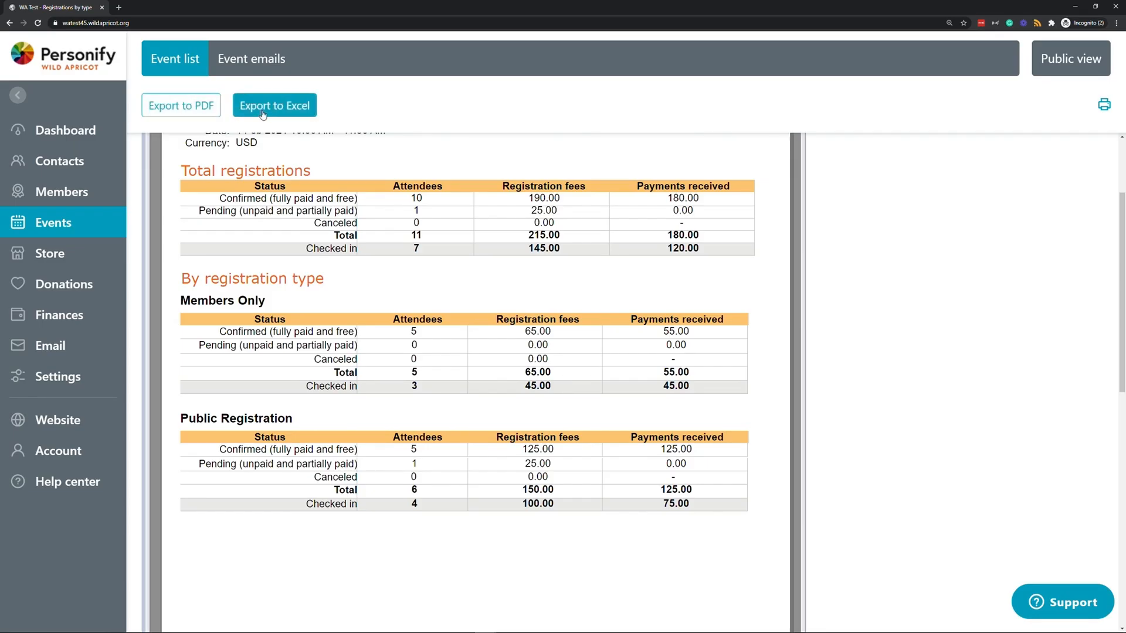
scroll(258, 152, "up", 3)
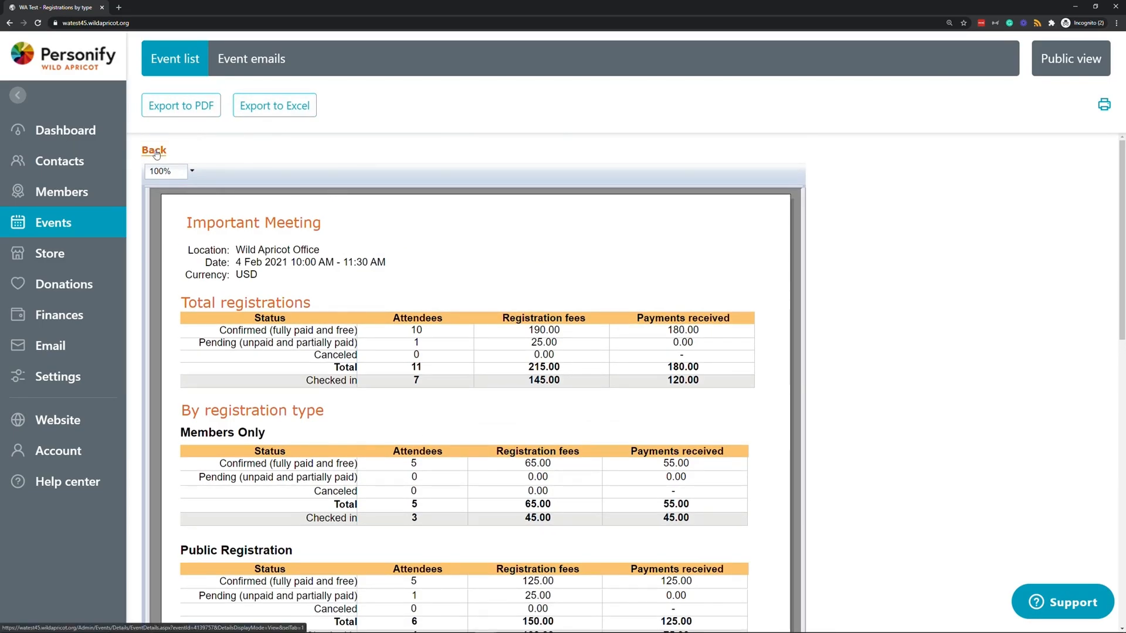
left_click(157, 153)
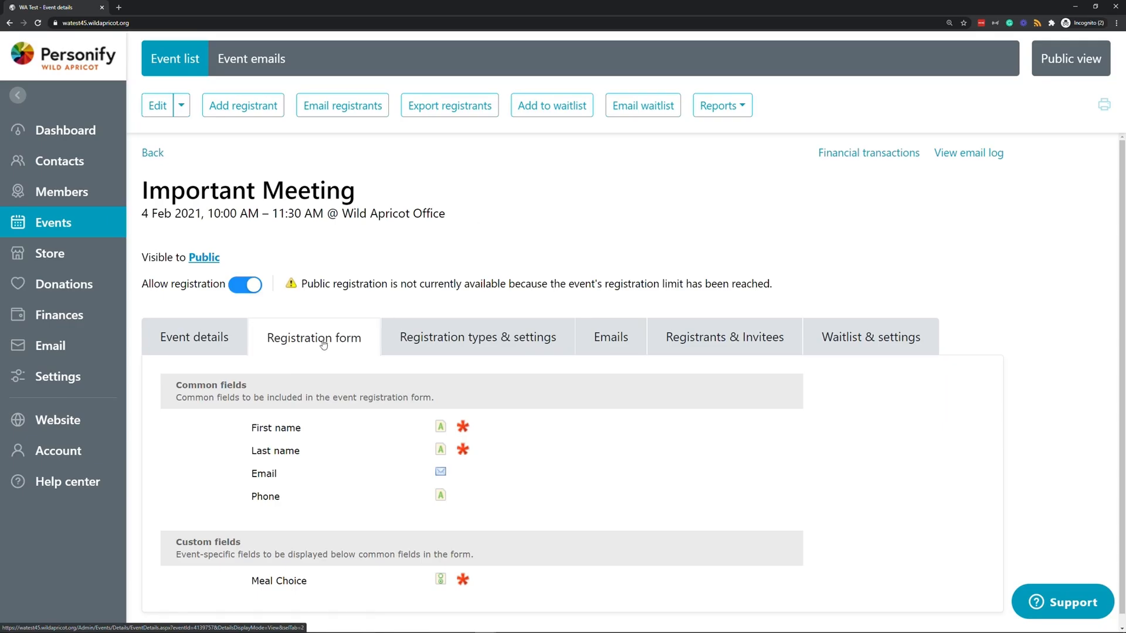
Add a multiple-choice-with-extra-charge field labelled 'Would you like to buy clothing?'
scroll(324, 343, "down", 1)
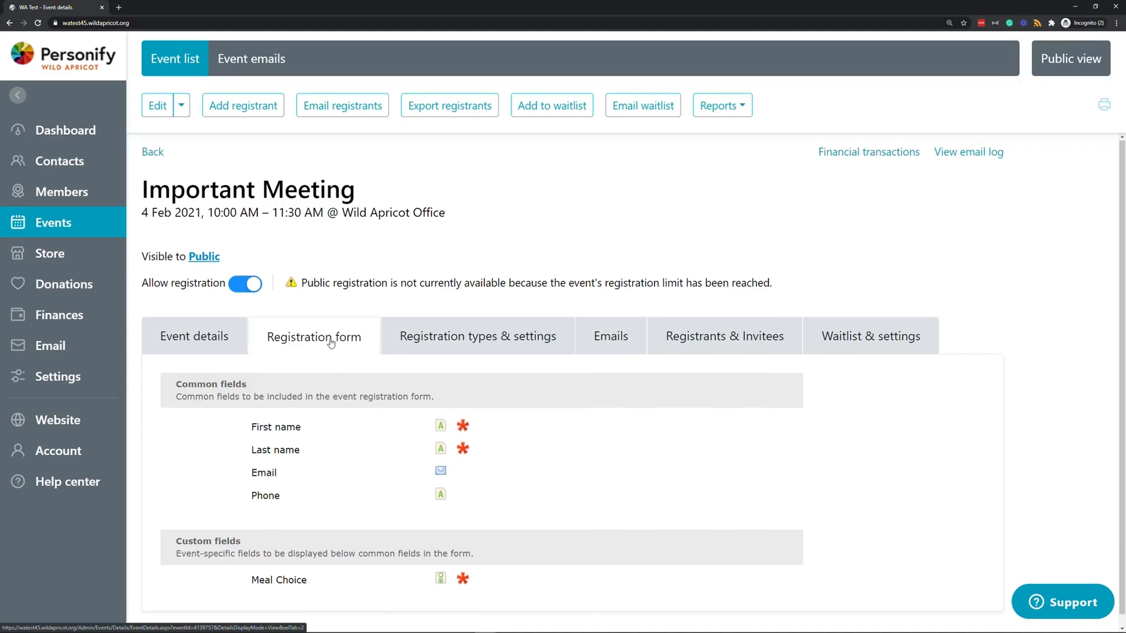
left_click(162, 111)
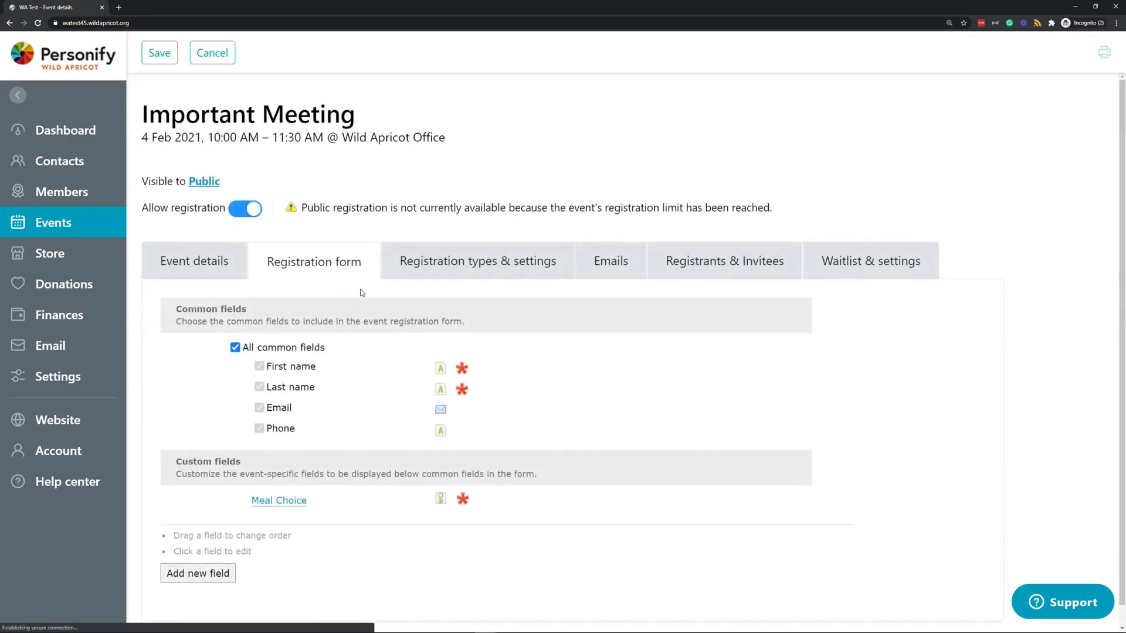
left_click(198, 552)
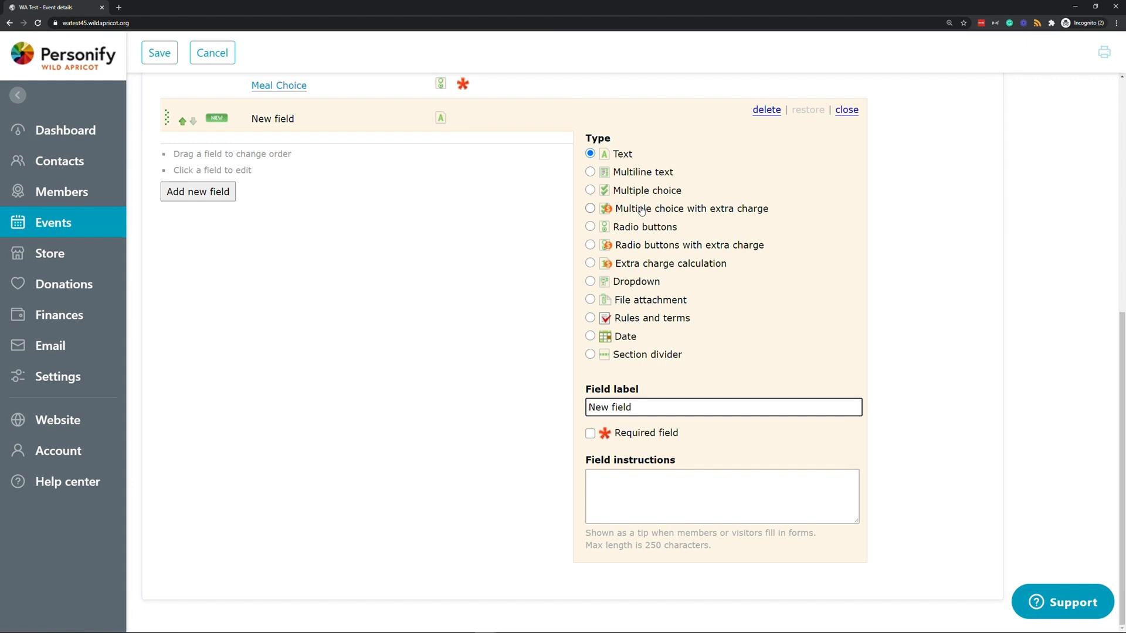
left_click(641, 210)
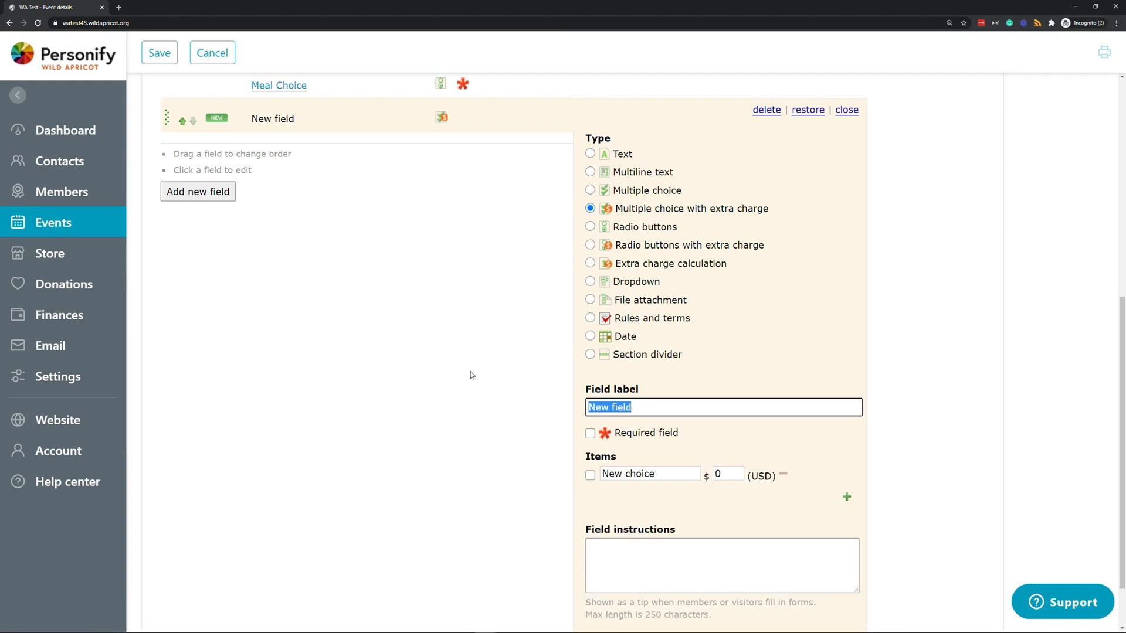
type("Would you like ")
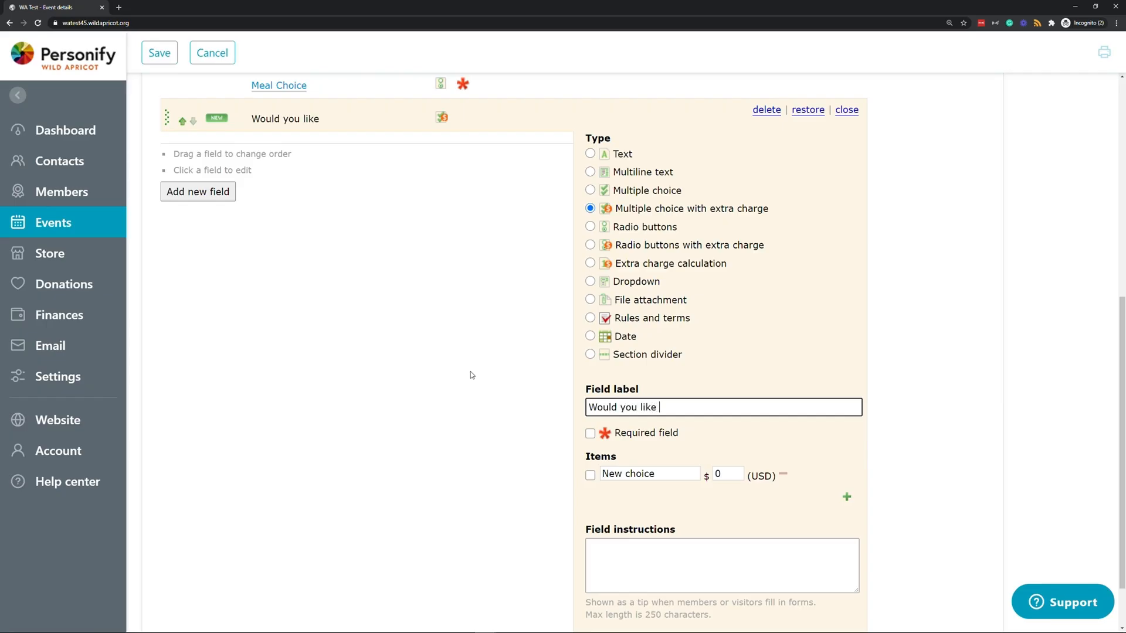
type("to buy clothingÉ")
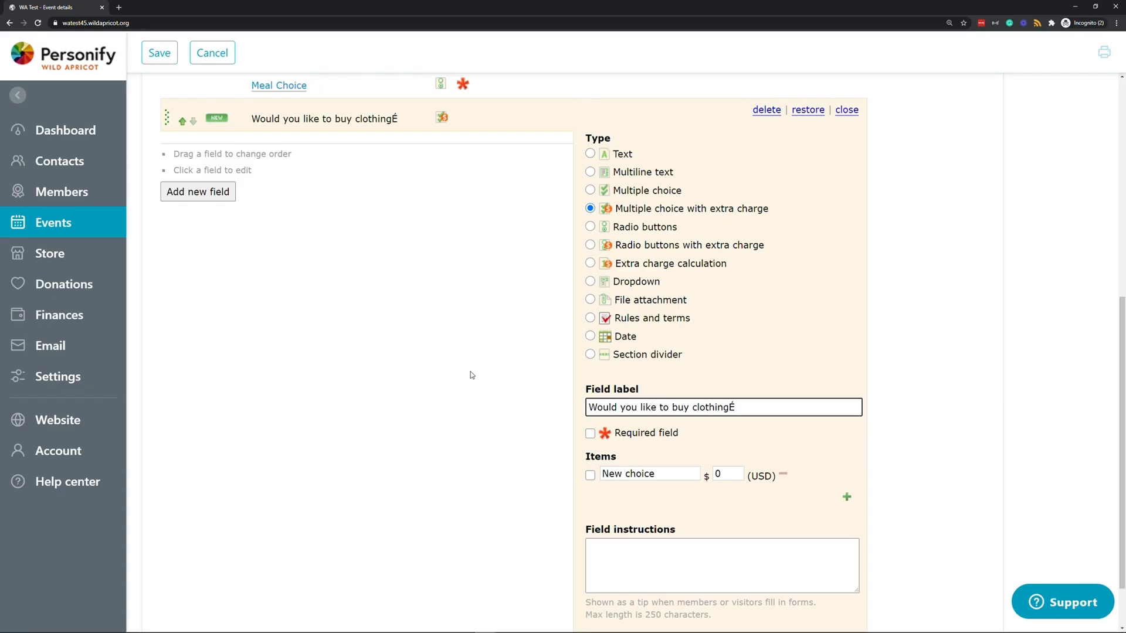
key("BackSpace")
type("?")
List the priced items Hat 25, T-Shirt 30 and Towel 15
scroll(649, 435, "down", 1)
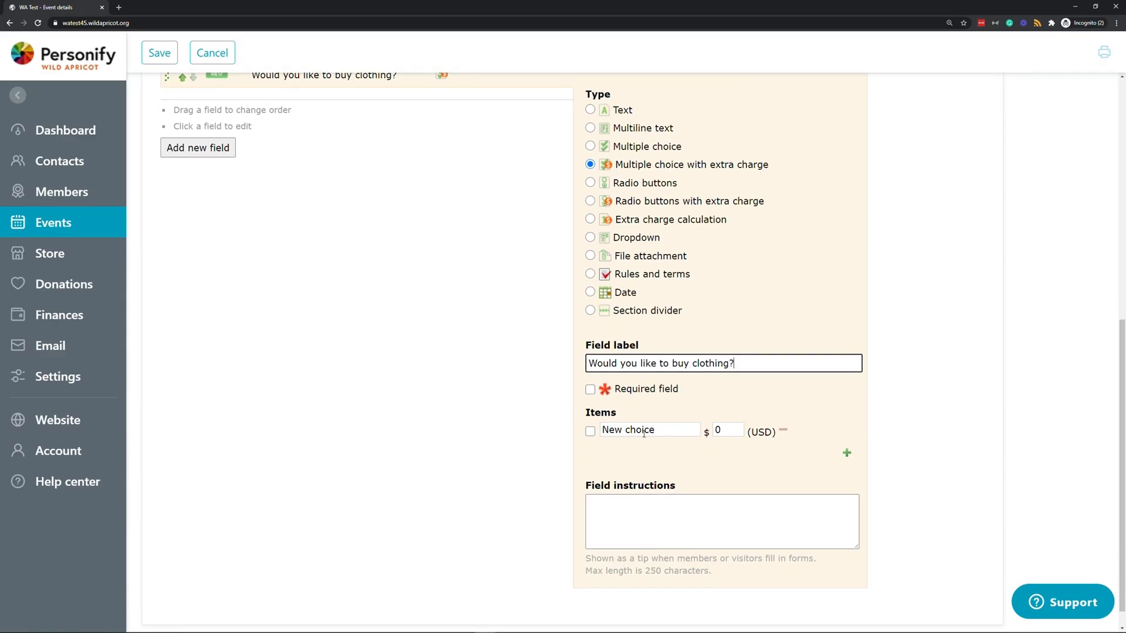
left_click(649, 431)
type("Hat")
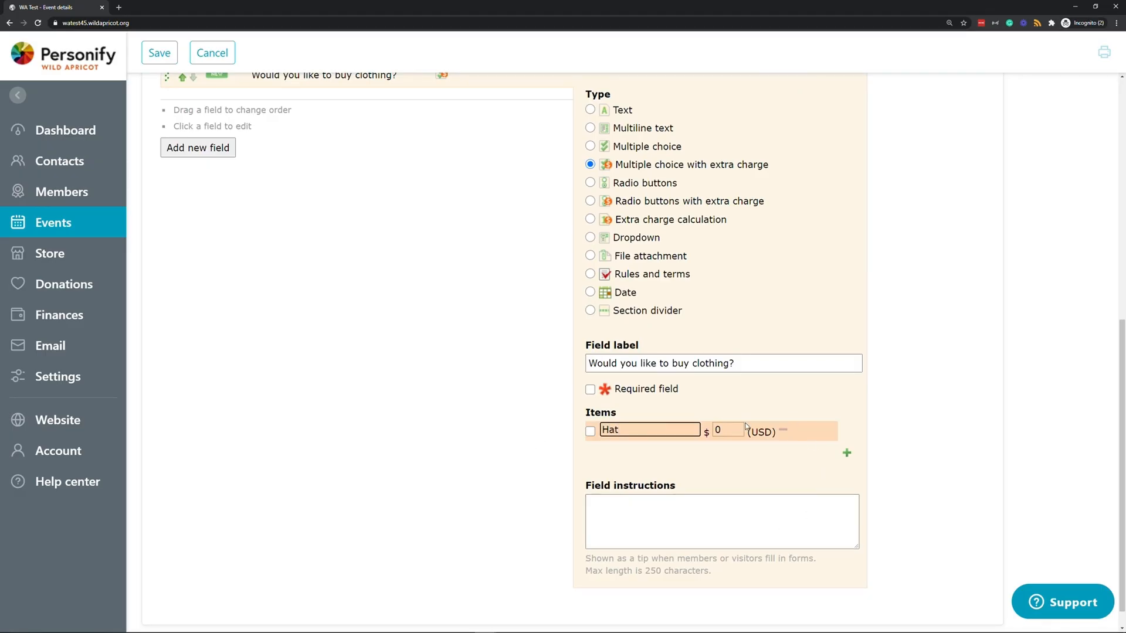
key("Tab")
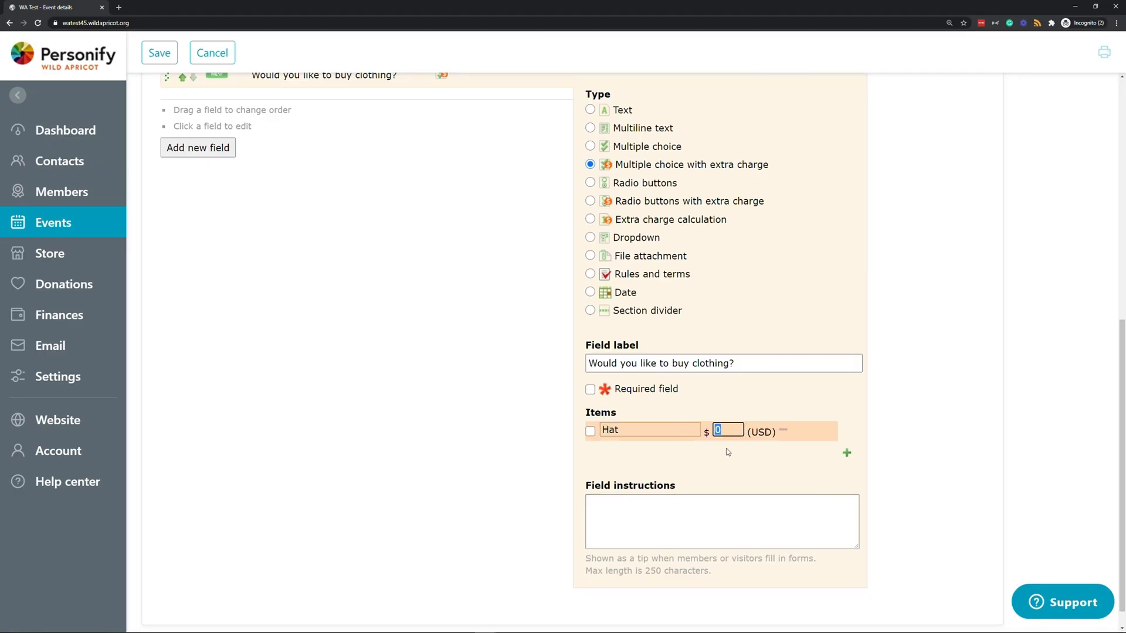
type("25")
left_click(846, 455)
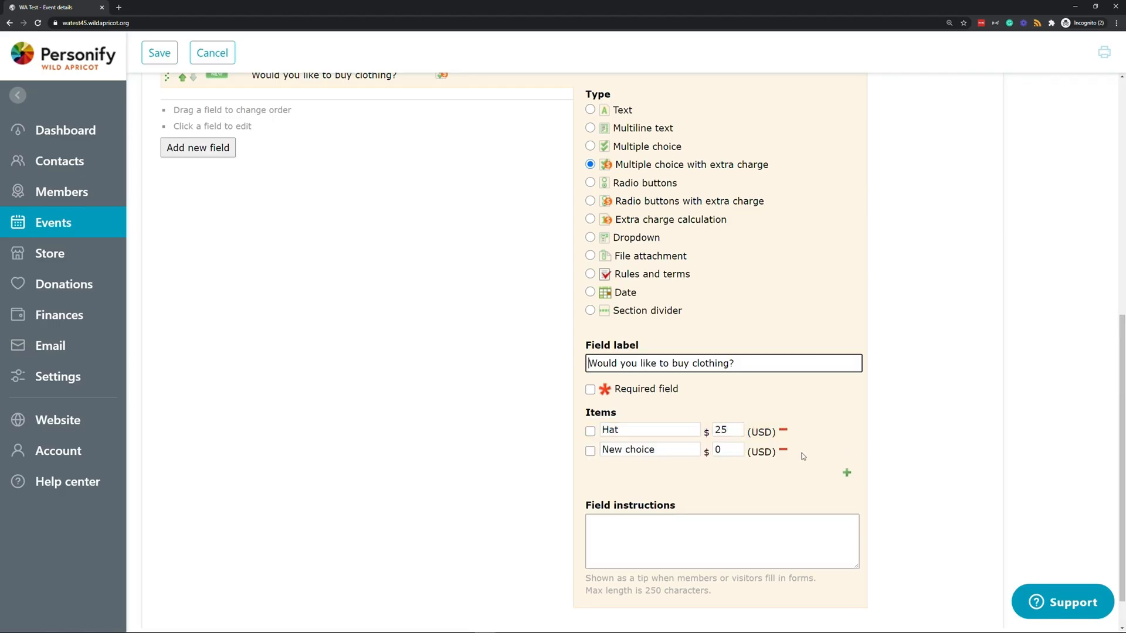
type("T-Shirt")
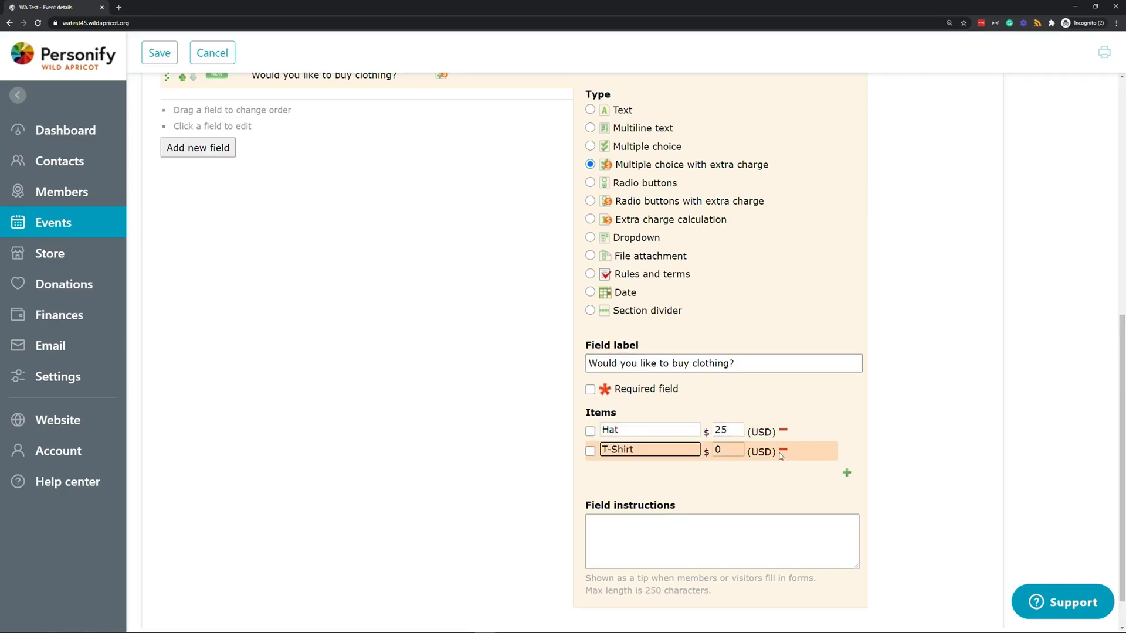
left_click(737, 448)
type("30")
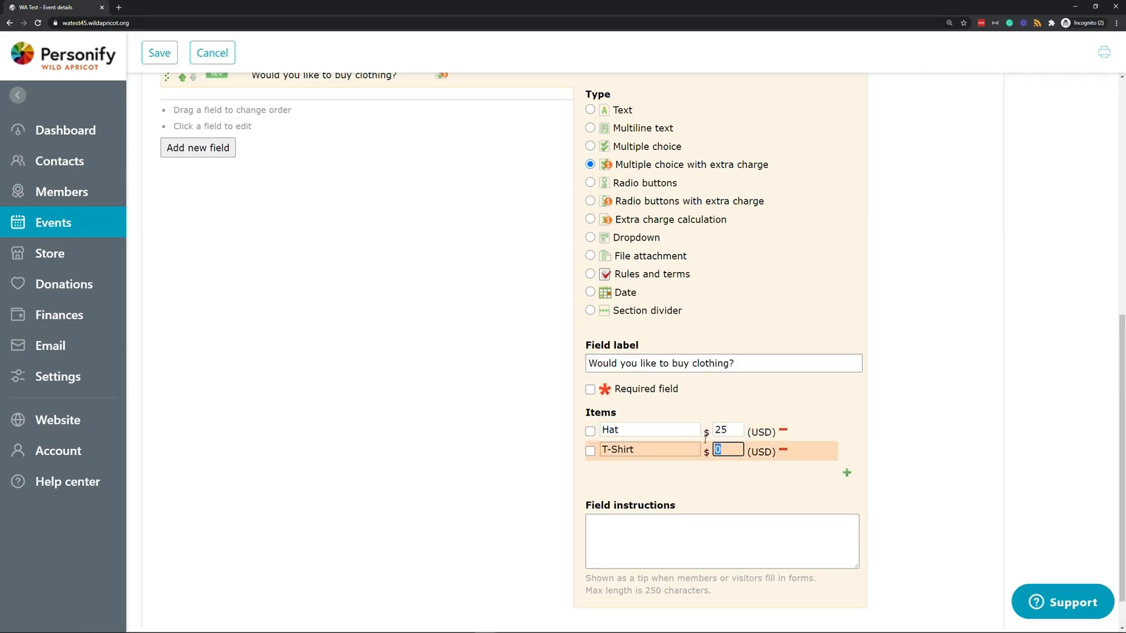
left_click(846, 472)
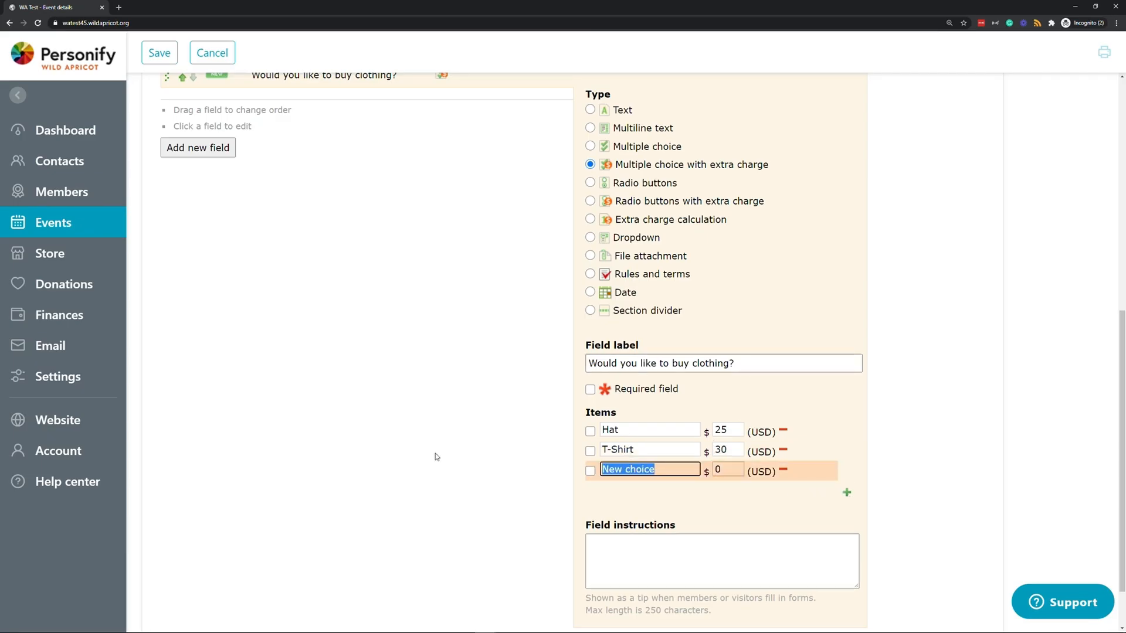
type("Towel")
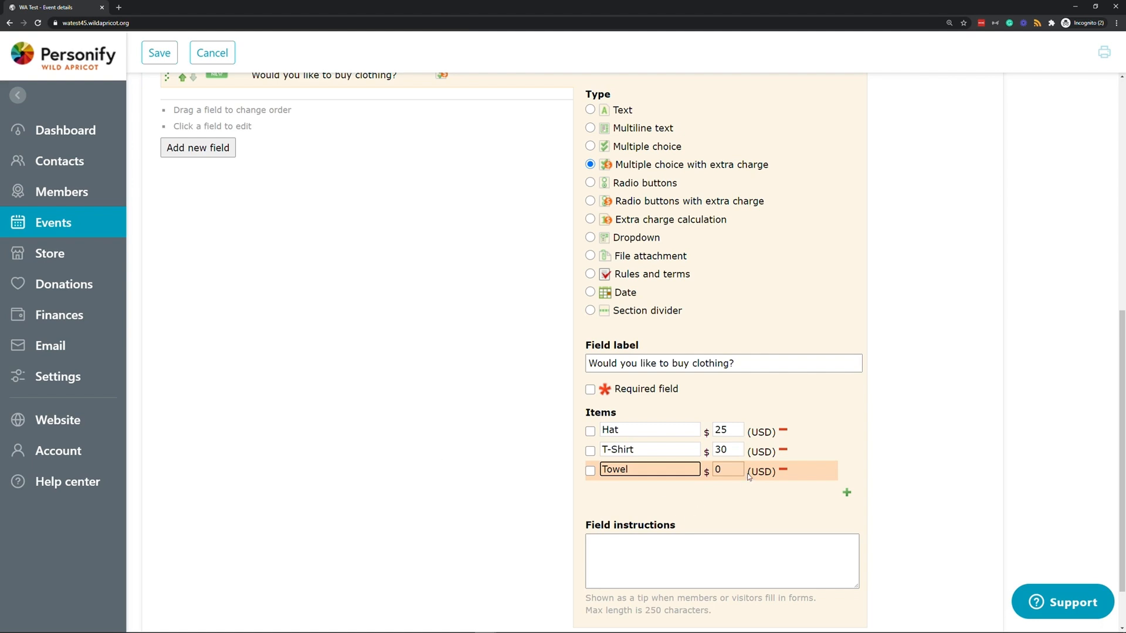
key("Tab")
type("15")
left_click(681, 497)
Leave no default item, add instructions 'Any amount helps to support our organization!', and add another field
left_click(590, 431)
left_click(590, 451)
left_click(590, 431)
left_click(590, 451)
scroll(662, 490, "down", 1)
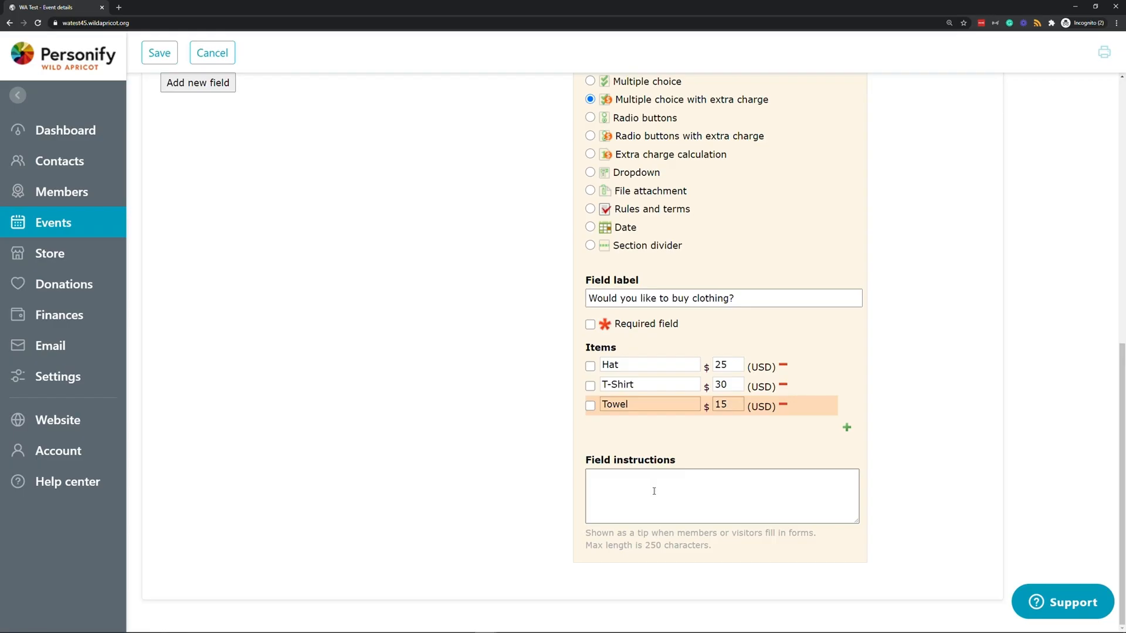
left_click(658, 490)
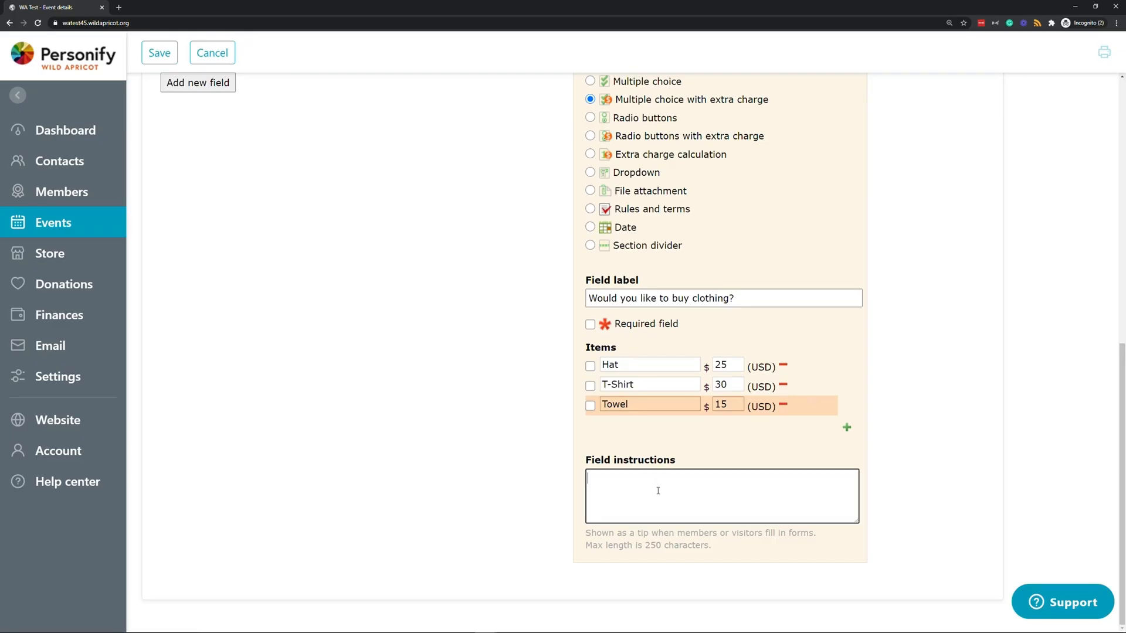
type("Any amount helps to support our organization!")
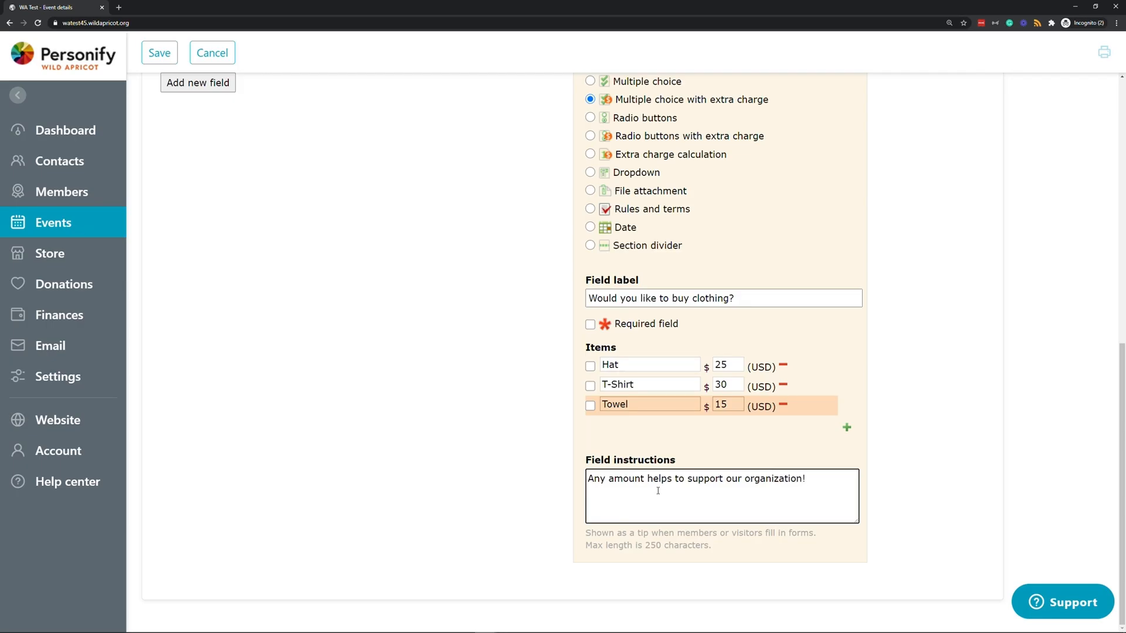
scroll(674, 484, "up", 2)
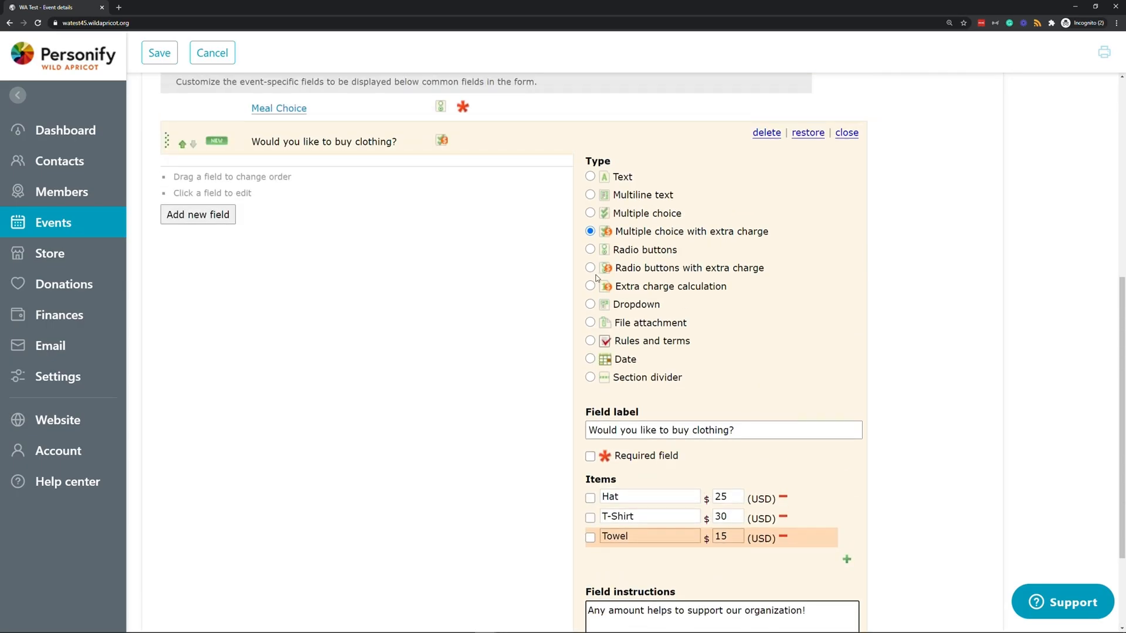
left_click(223, 227)
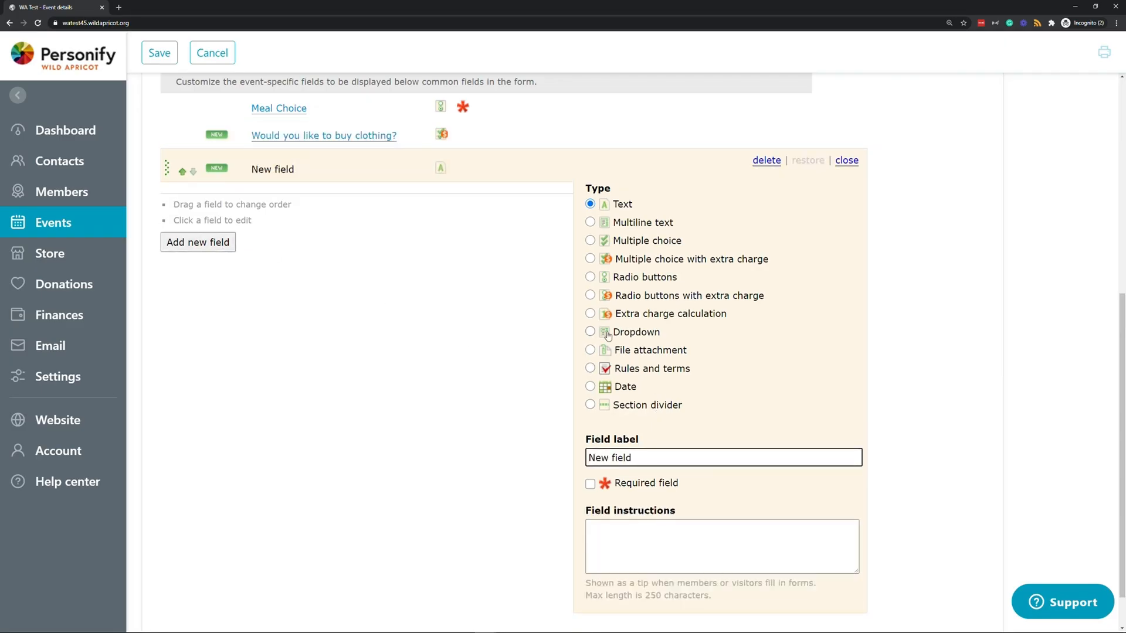
Make the new field an extra charge calculation labelled 'How many hats would you like to buy?'
left_click(590, 313)
left_click(687, 456)
scroll(690, 458, "down", 2)
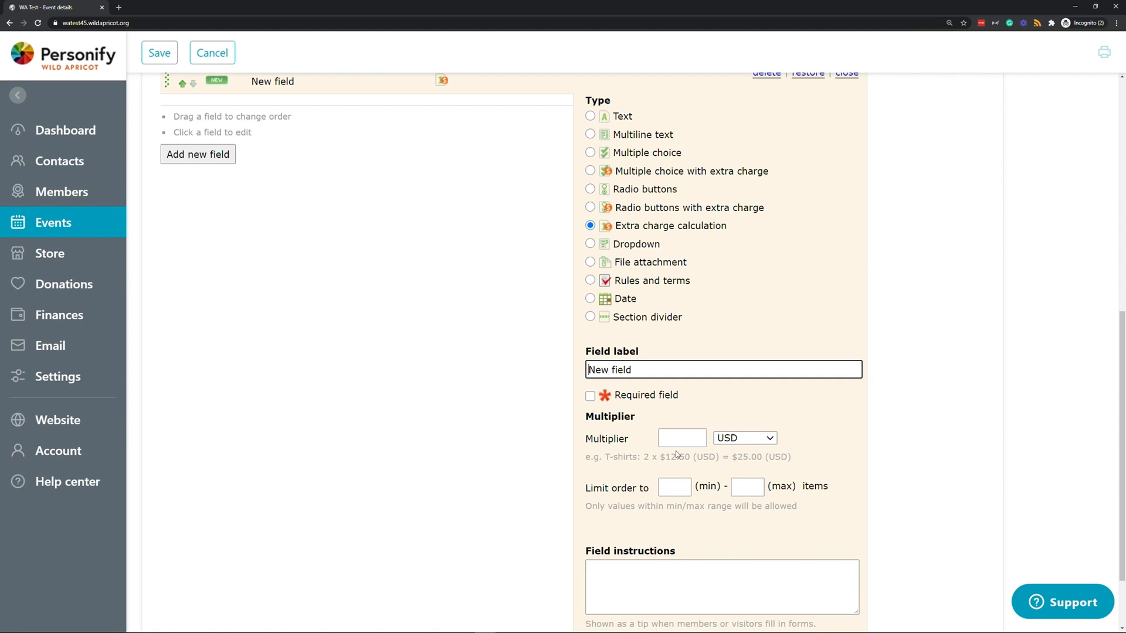
triple_click(649, 370)
type("How many hats would you l")
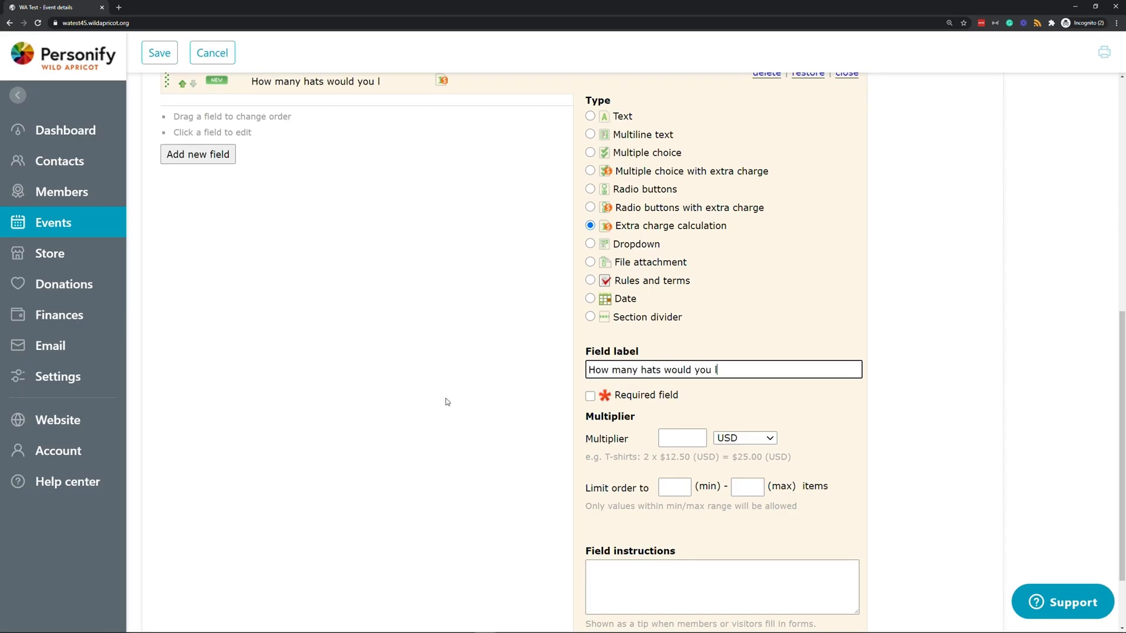
type("ike to buy?")
scroll(656, 421, "down", 1)
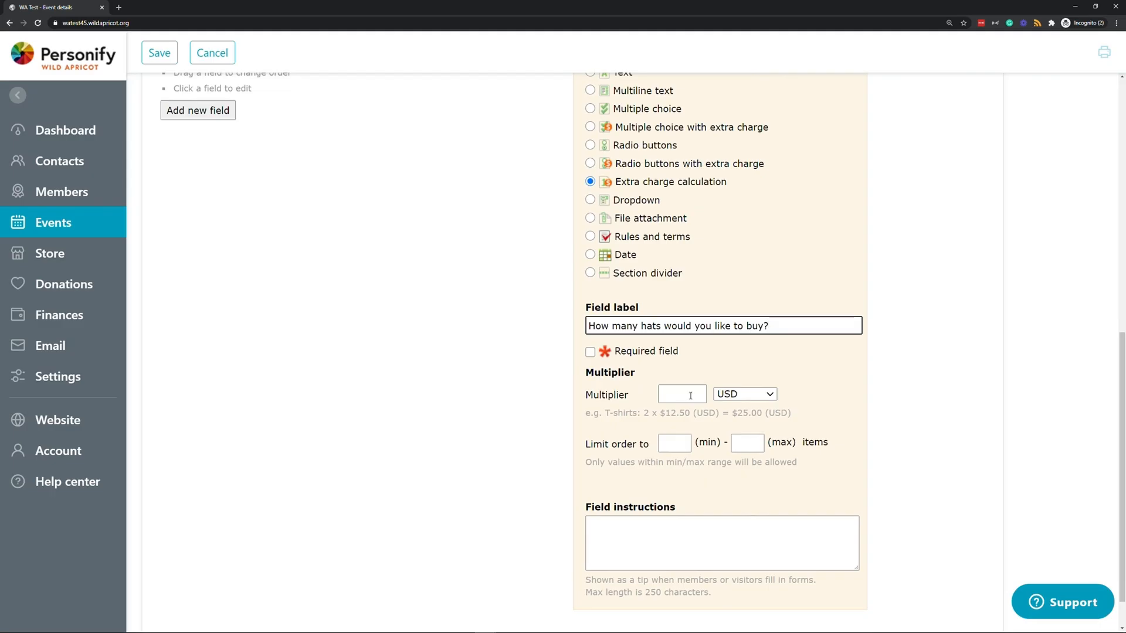
scroll(690, 392, "up", 3)
scroll(690, 387, "down", 4)
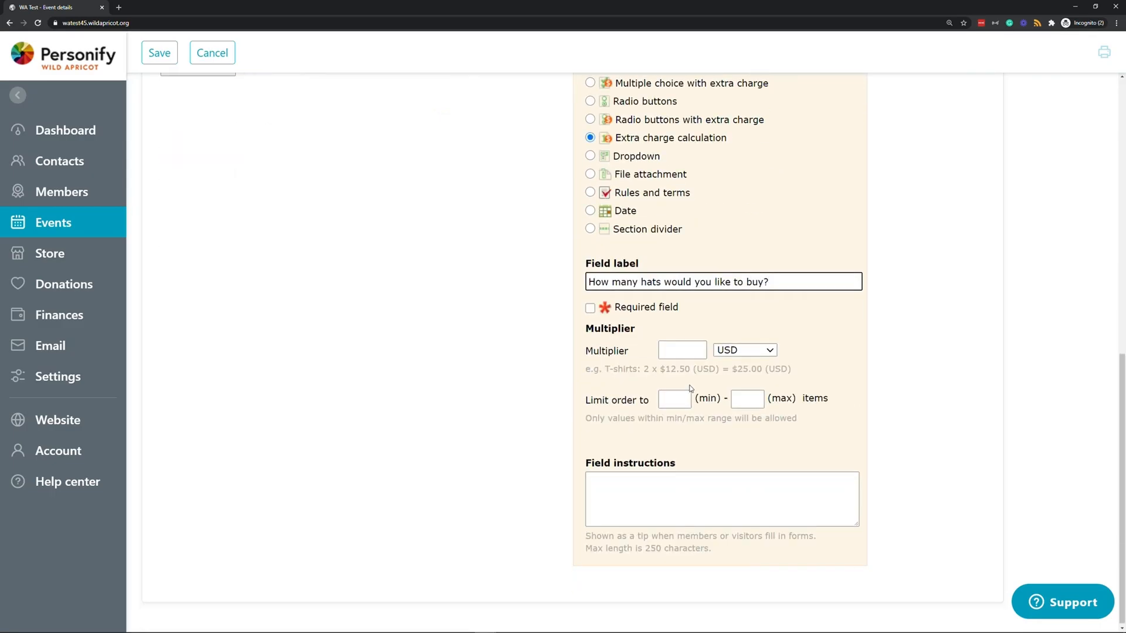
scroll(690, 388, "up", 5)
Set the hat multiplier to 10 USD with quantity limits 1 to 25, and save the form
left_click(345, 192)
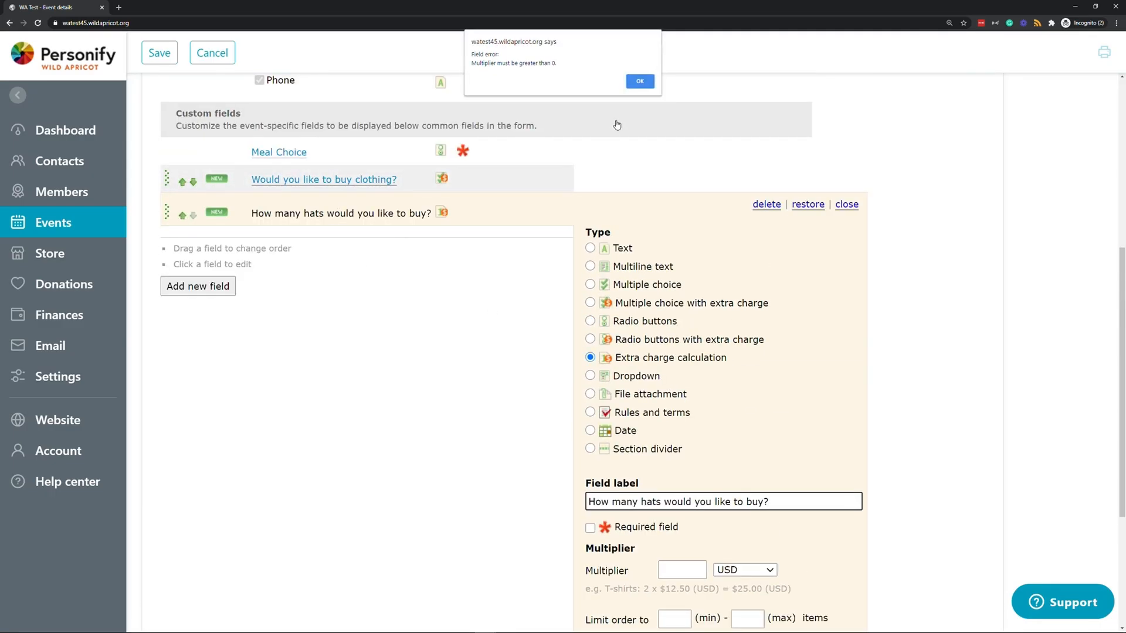
left_click(639, 82)
scroll(668, 275, "down", 3)
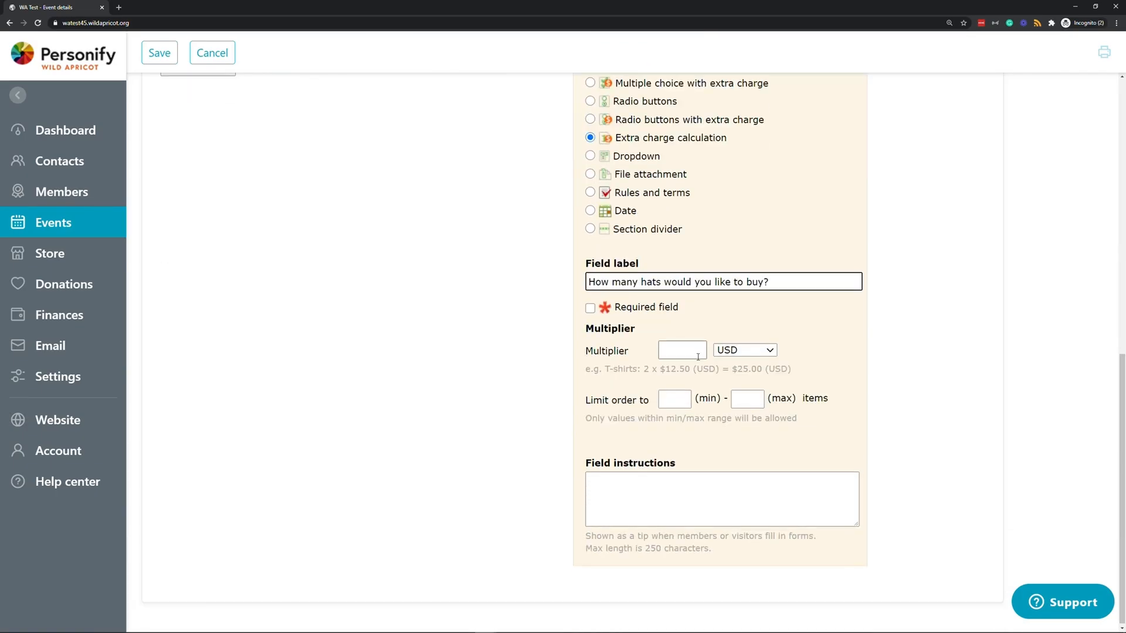
left_click(688, 352)
type("10")
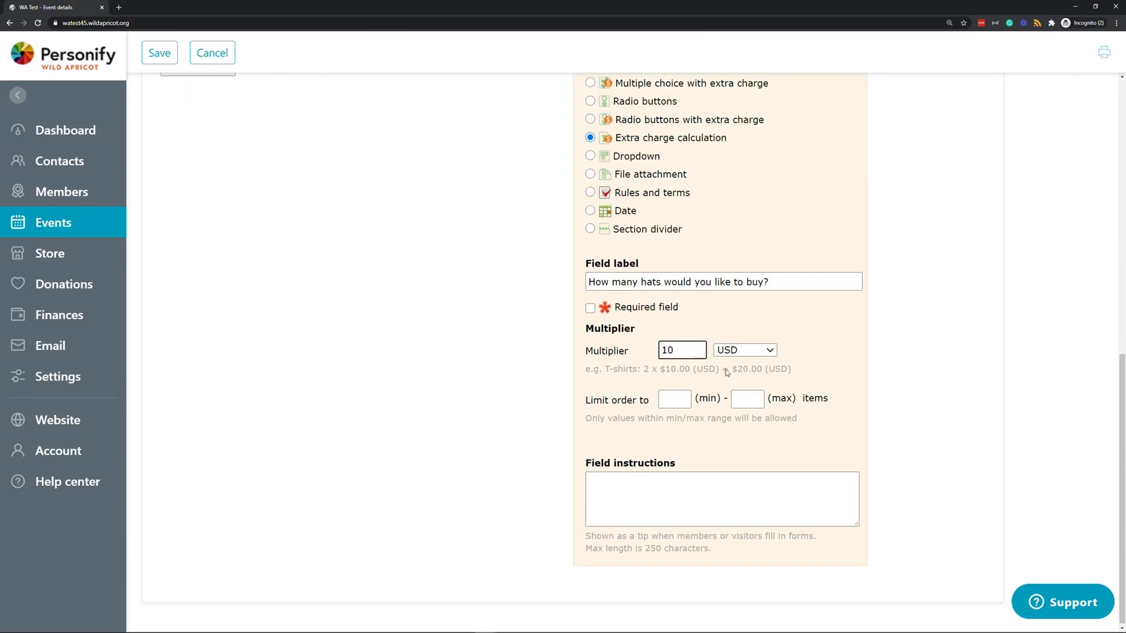
scroll(726, 373, "up", 1)
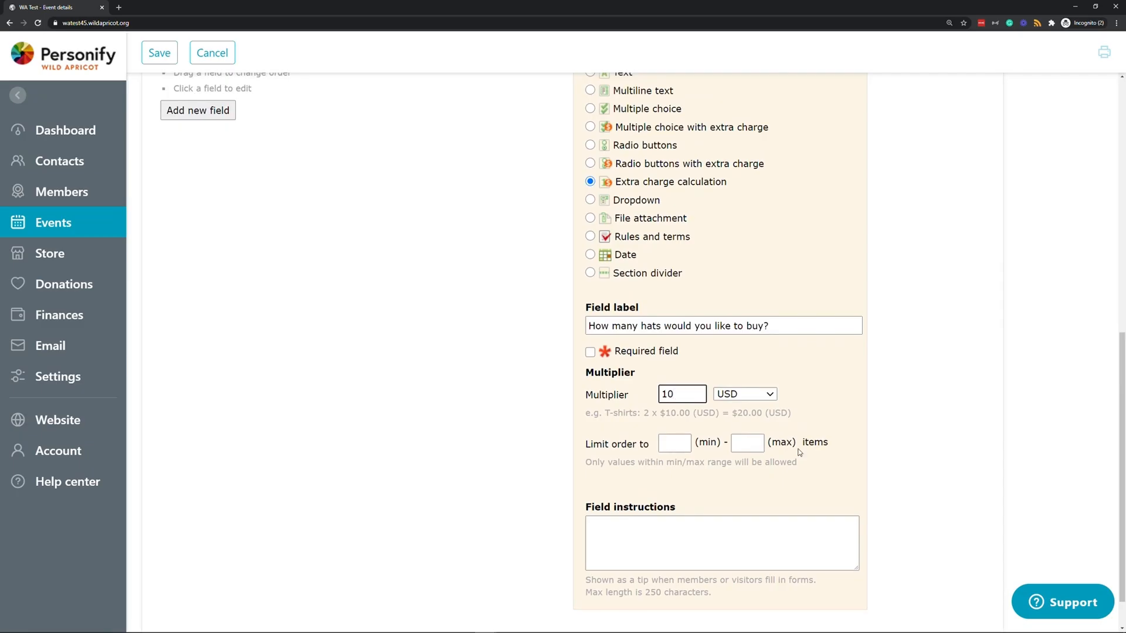
left_click(674, 443)
type("1")
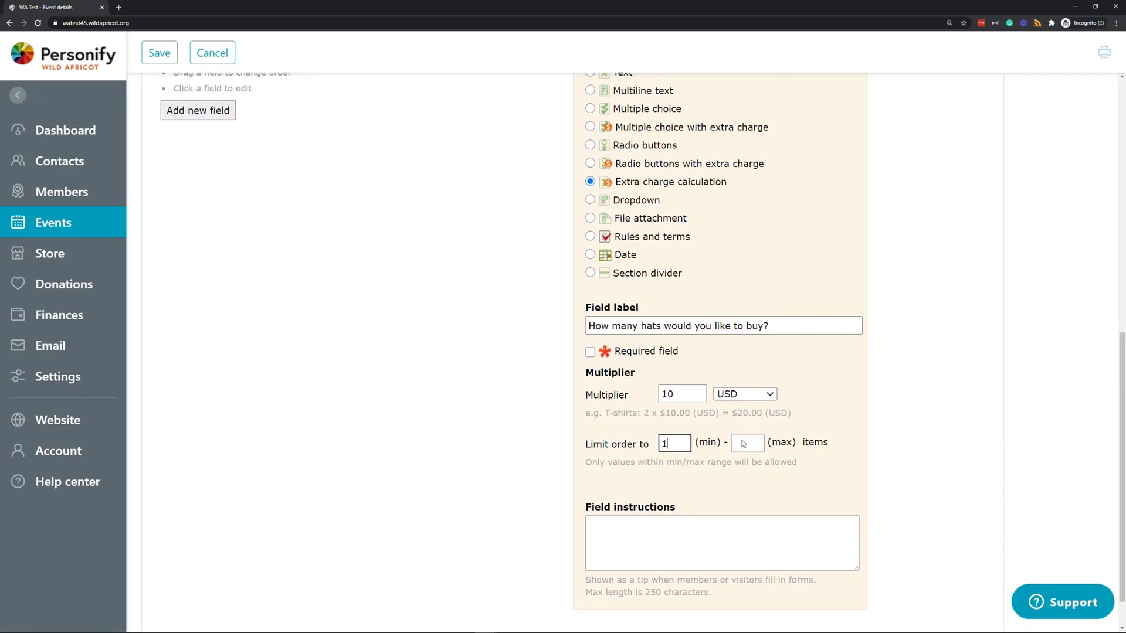
key("Tab")
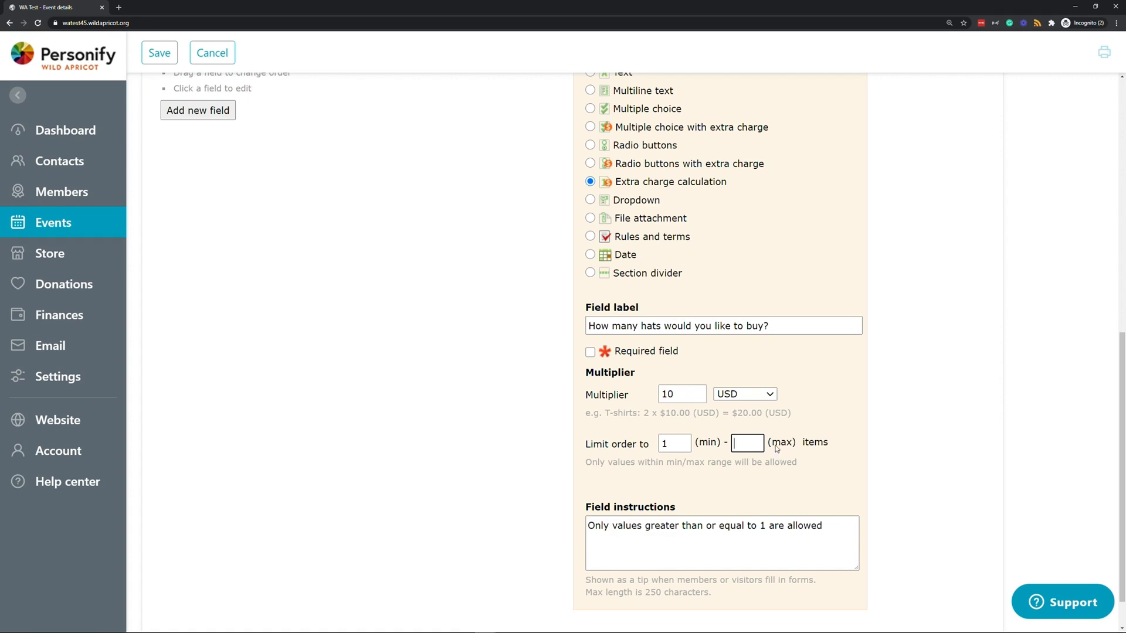
type("25")
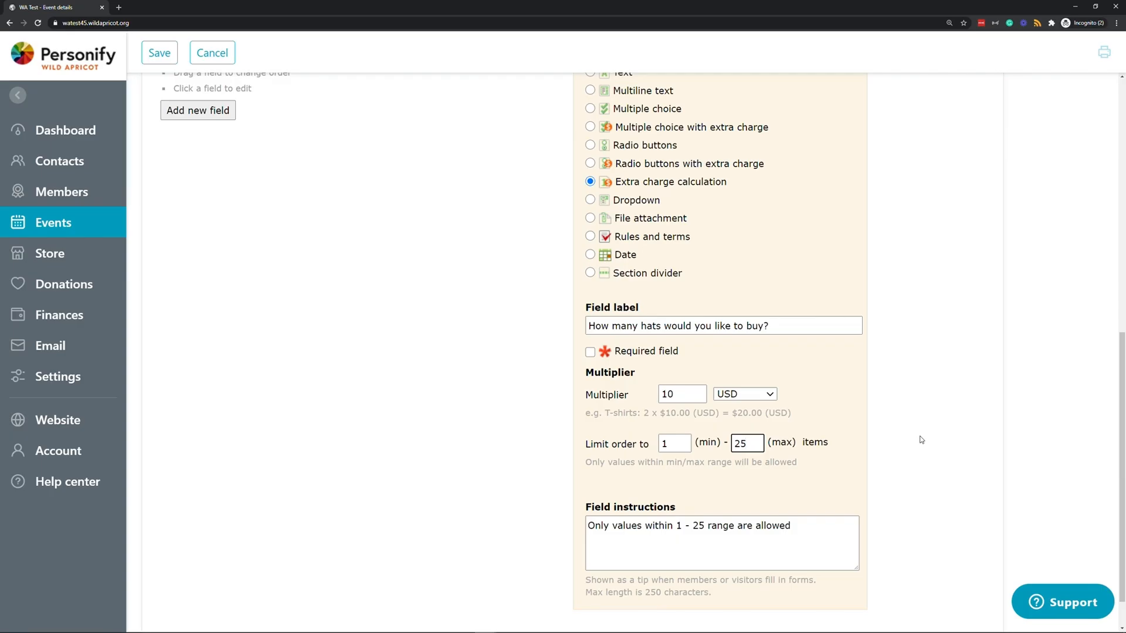
scroll(921, 440, "down", 1)
scroll(895, 440, "up", 2)
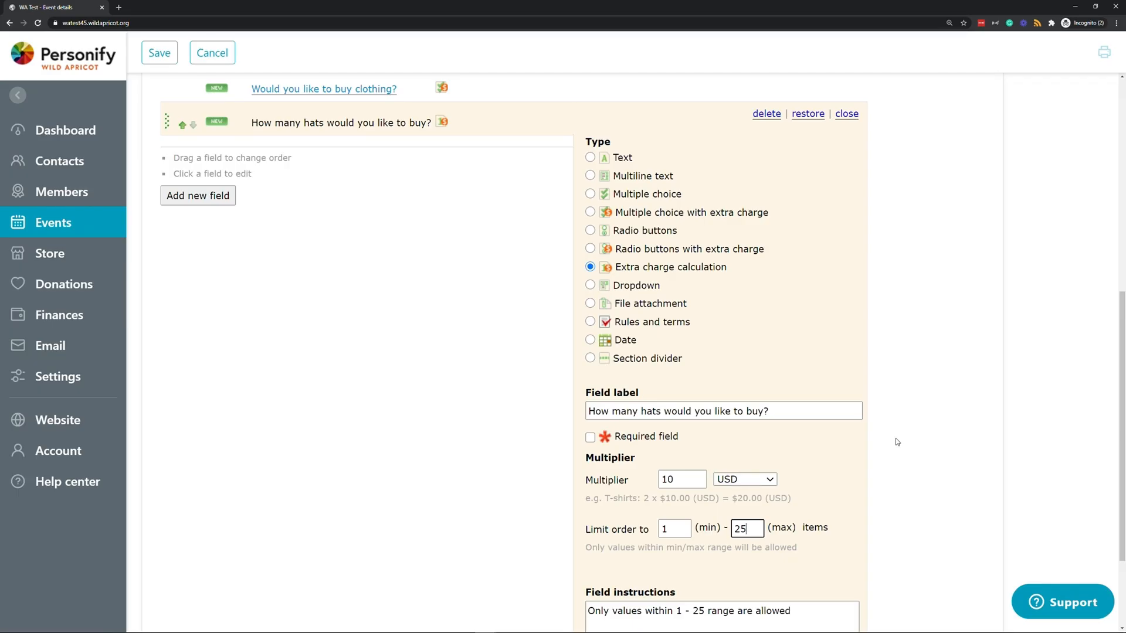
left_click(159, 52)
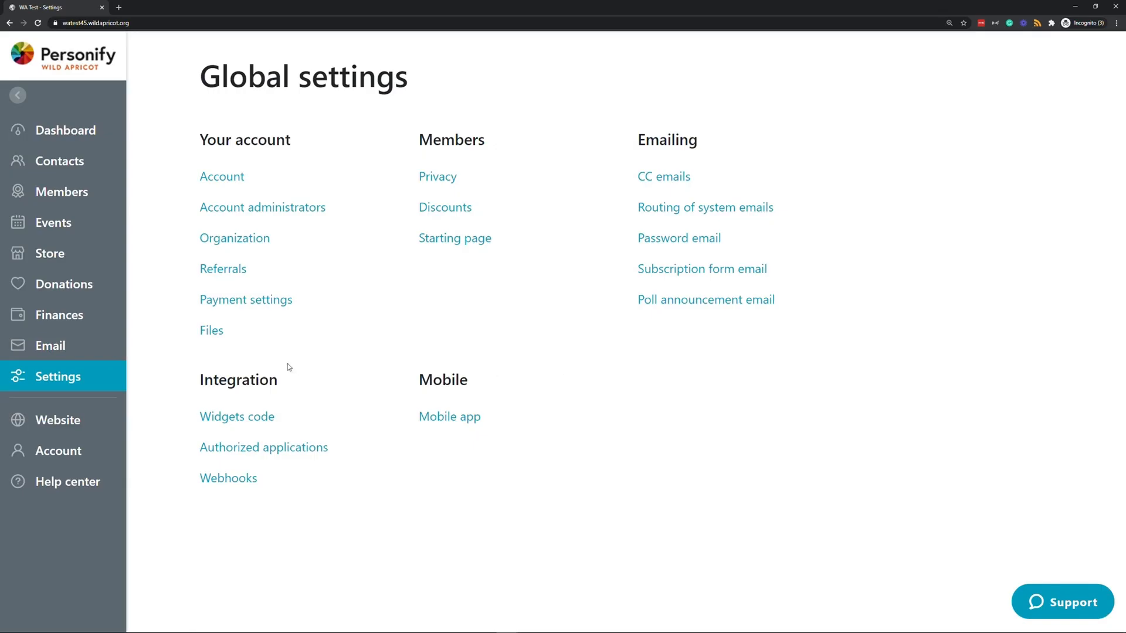
left_click(261, 301)
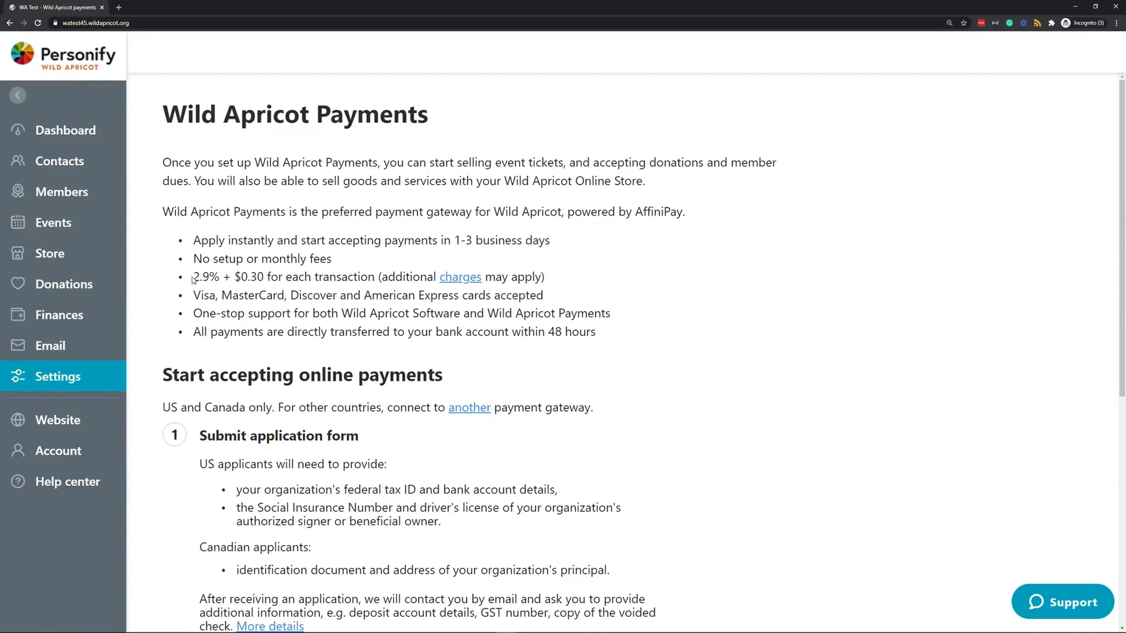
left_click_drag(193, 277, 265, 279)
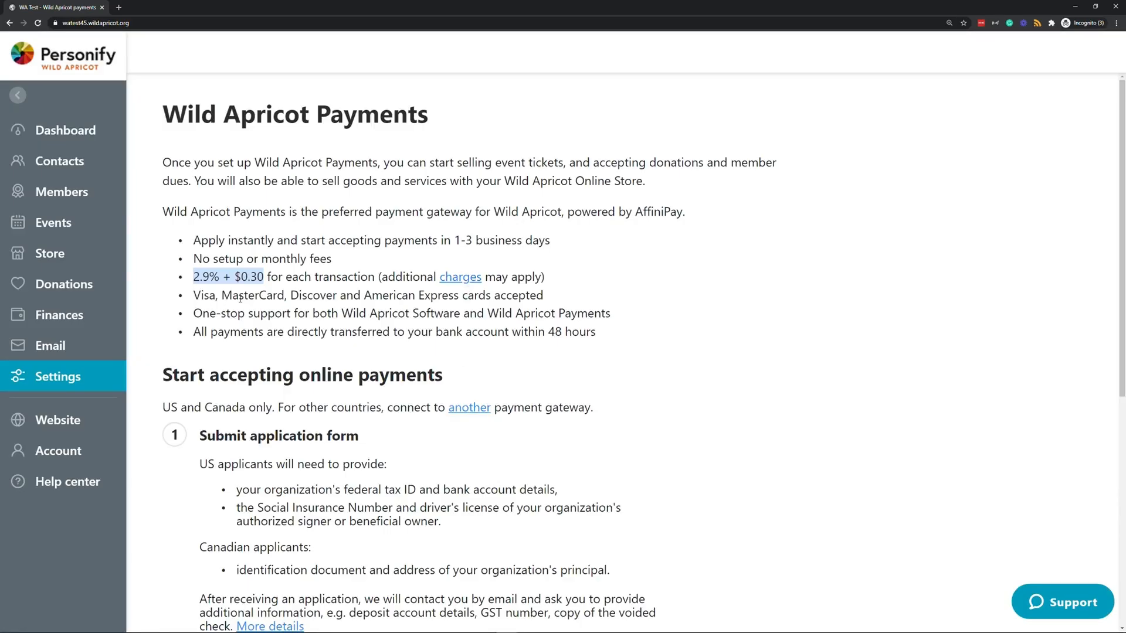
left_click(285, 317)
scroll(434, 313, "down", 1)
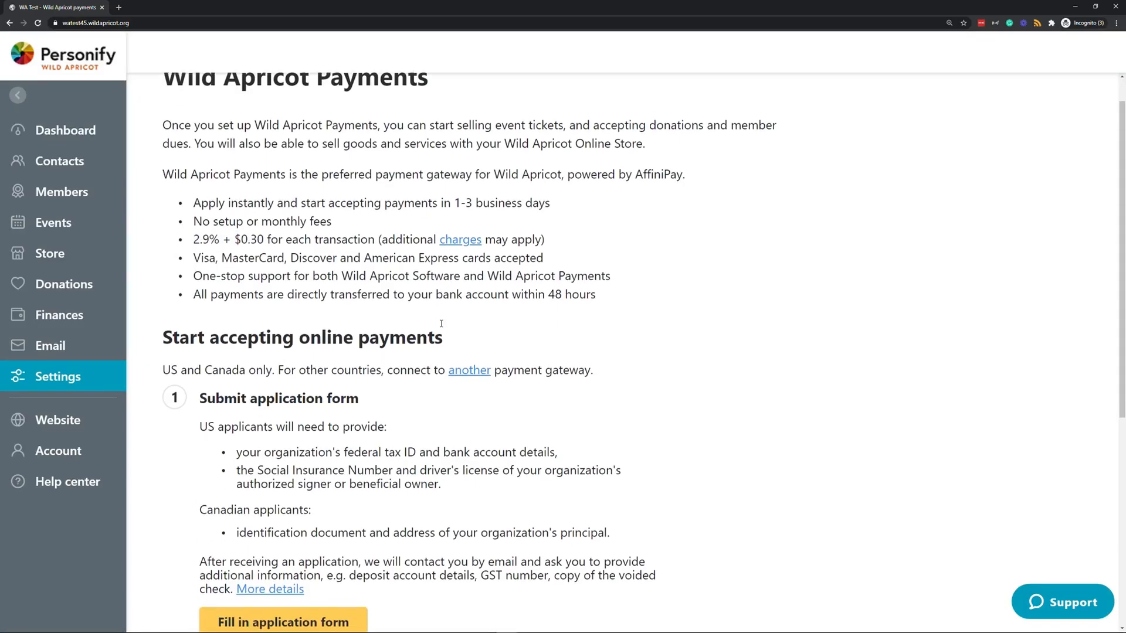
scroll(426, 303, "down", 2)
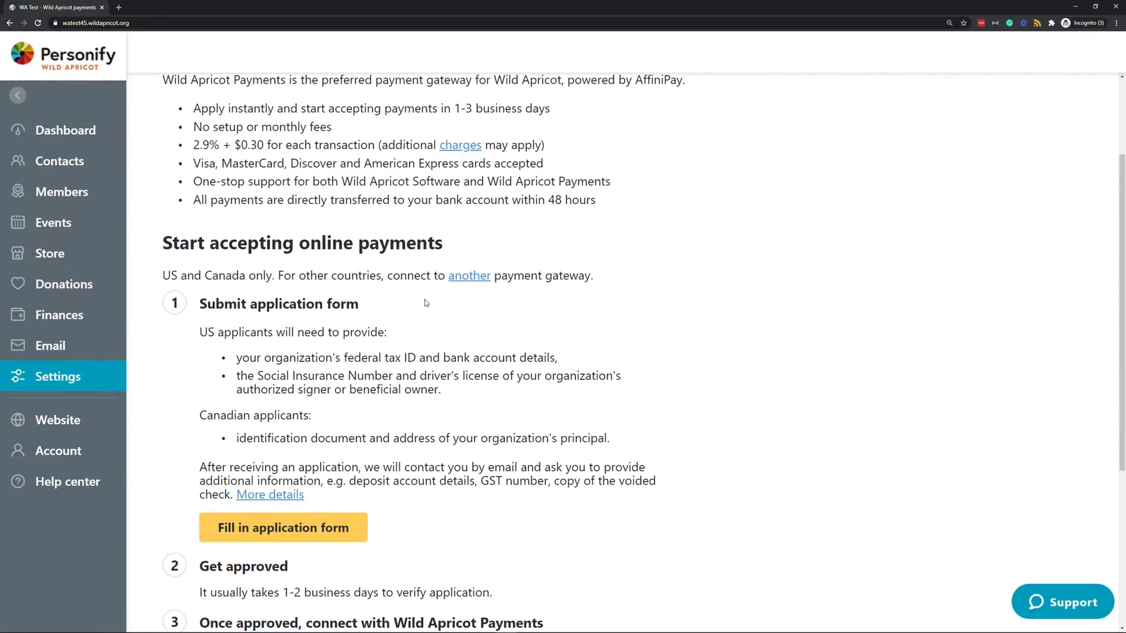
scroll(349, 343, "down", 1)
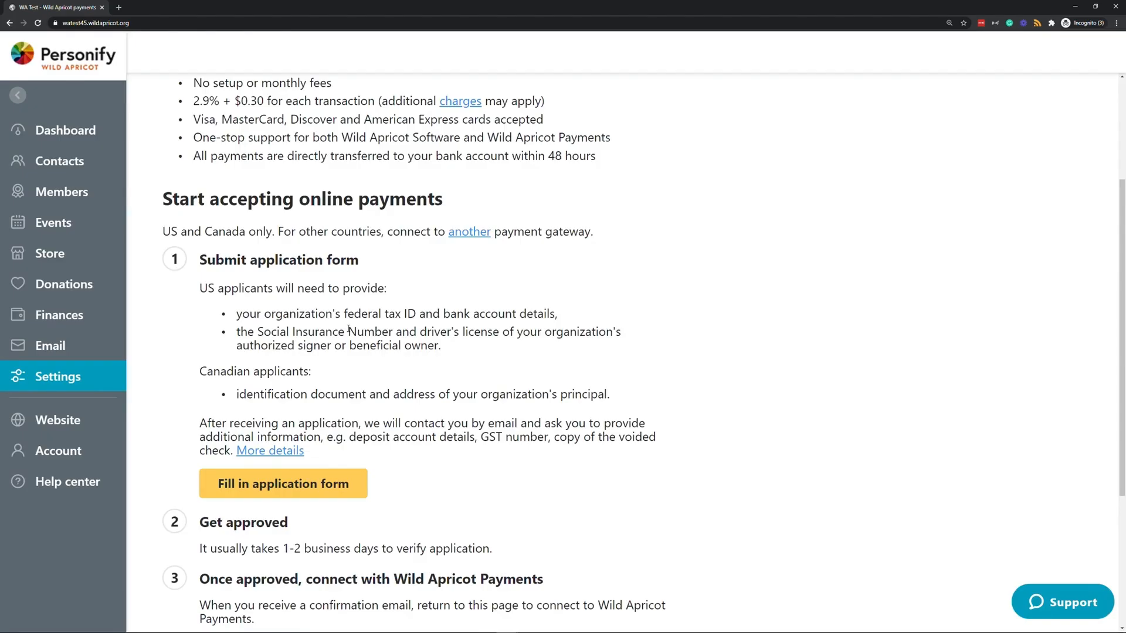
left_click(322, 494)
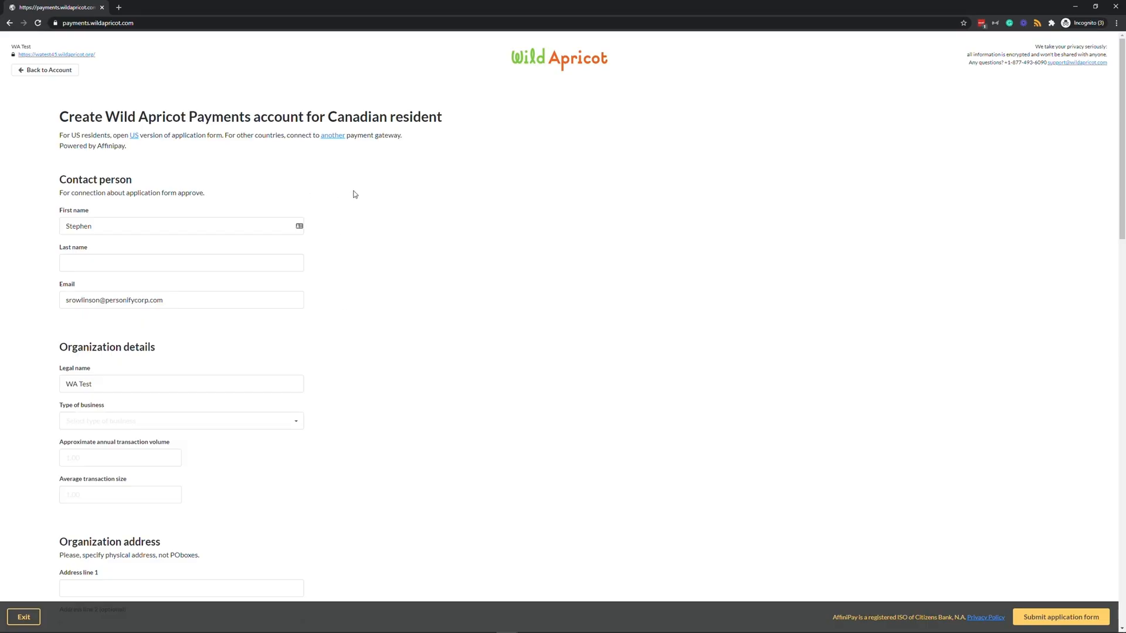
scroll(349, 208, "down", 3)
scroll(348, 310, "down", 10)
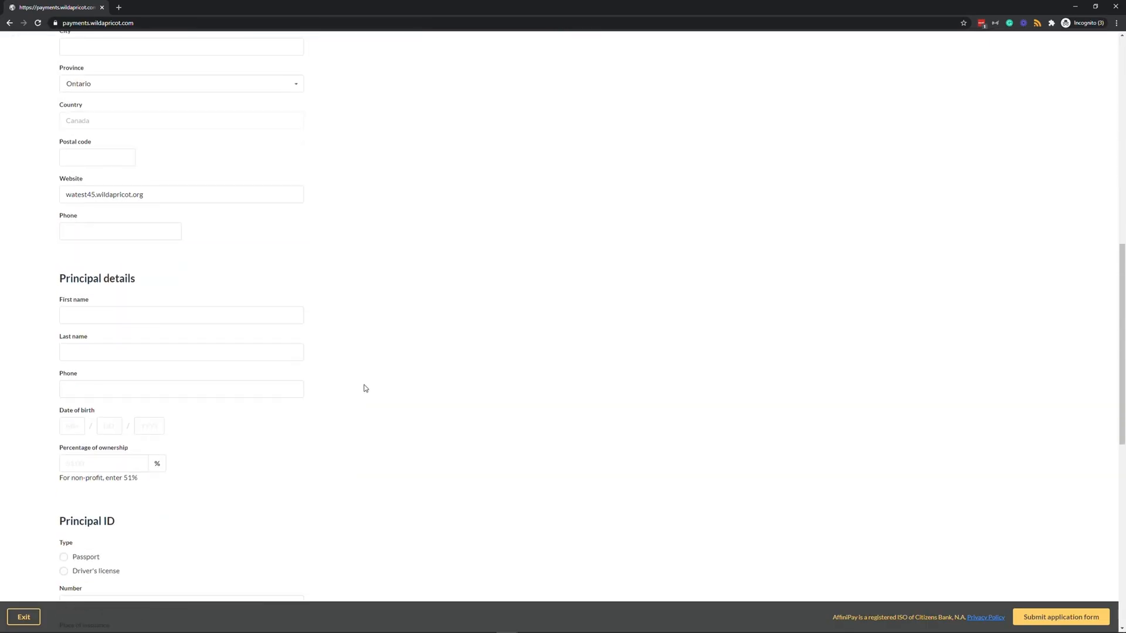
scroll(414, 328, "up", 6)
scroll(422, 398, "up", 9)
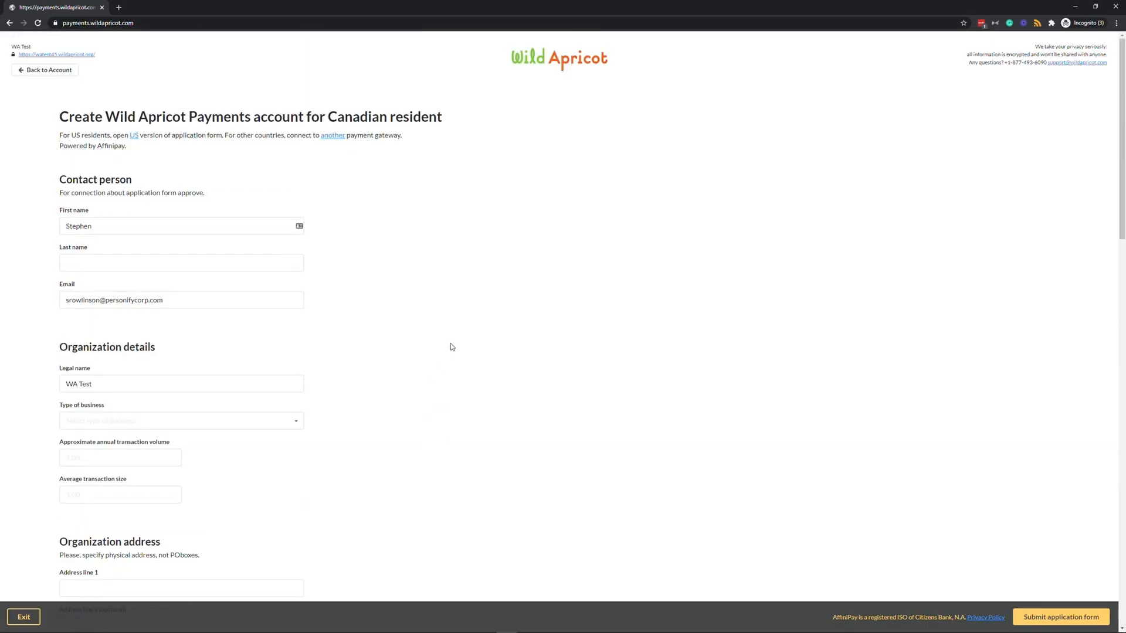
left_click(48, 72)
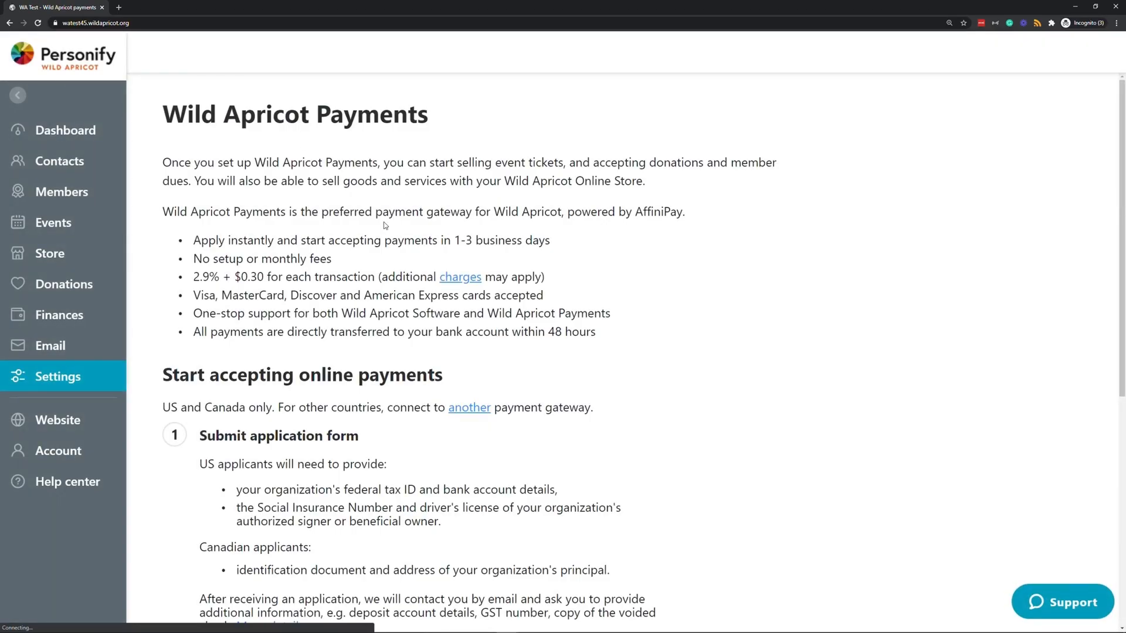
Edit Other payment settings, compare PayPal Checkout and Stripe, and settle on Wild Apricot / AffiniPay
scroll(425, 270, "down", 7)
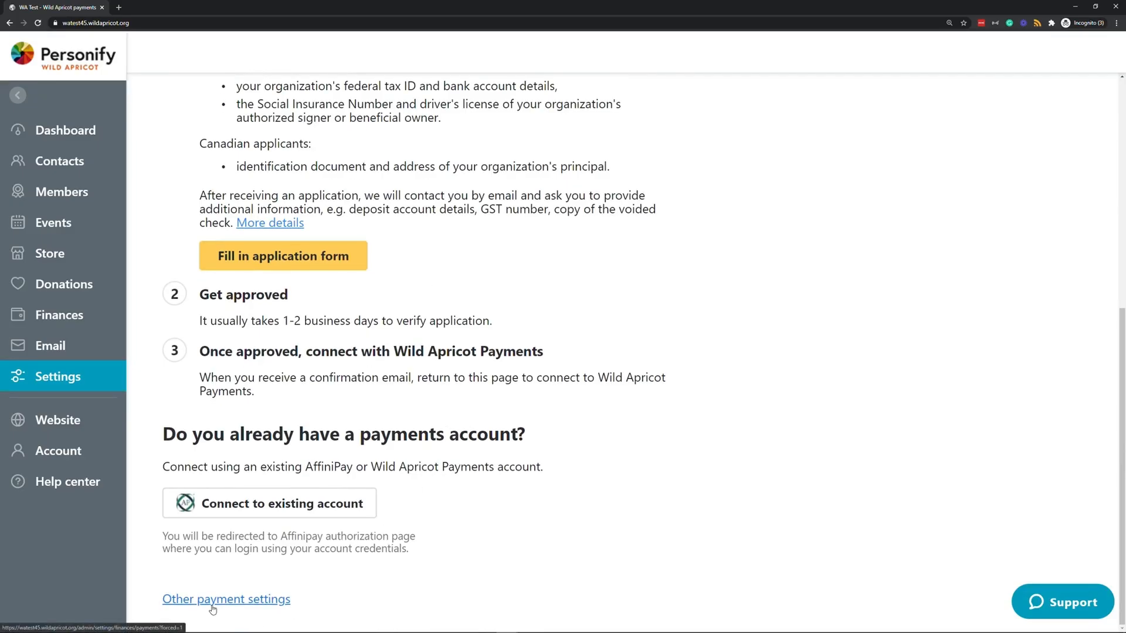
left_click(212, 605)
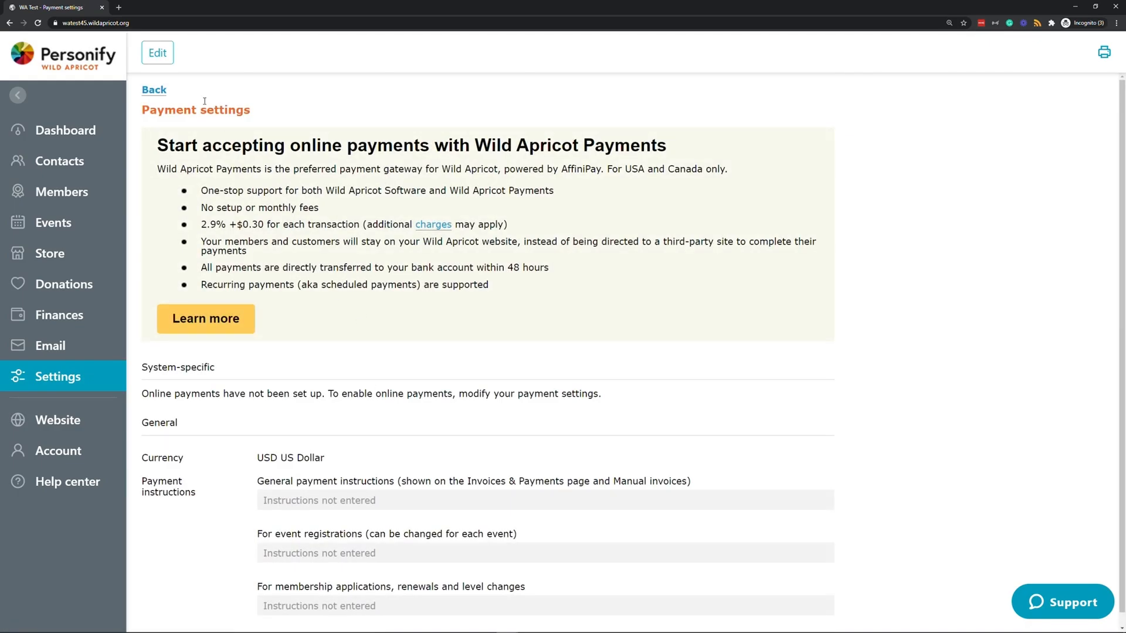
left_click(166, 62)
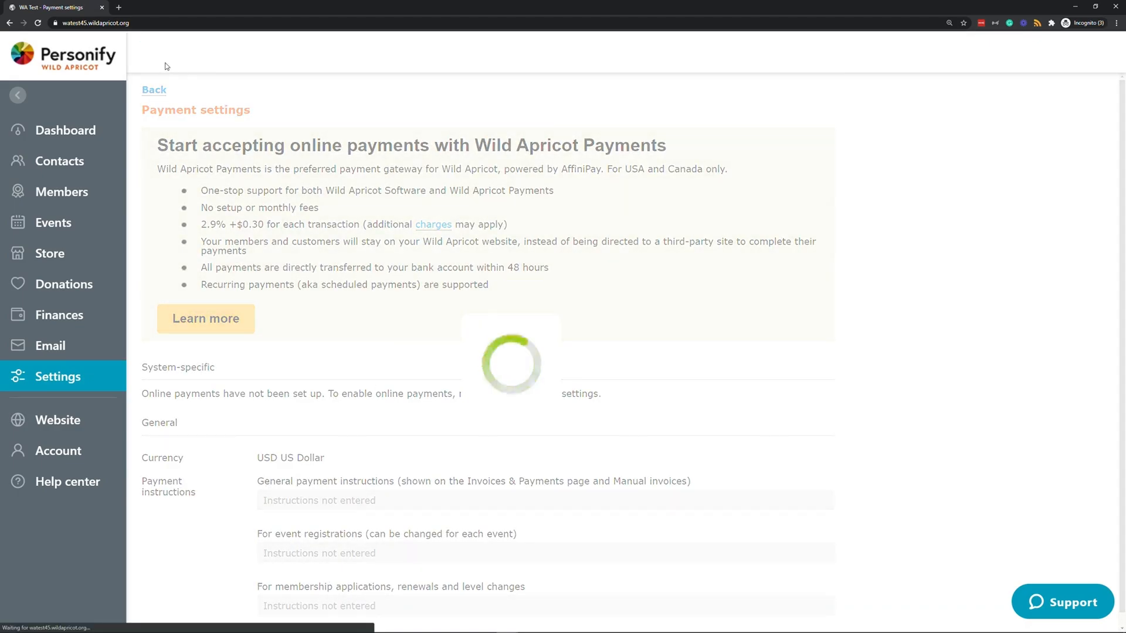
left_click(339, 174)
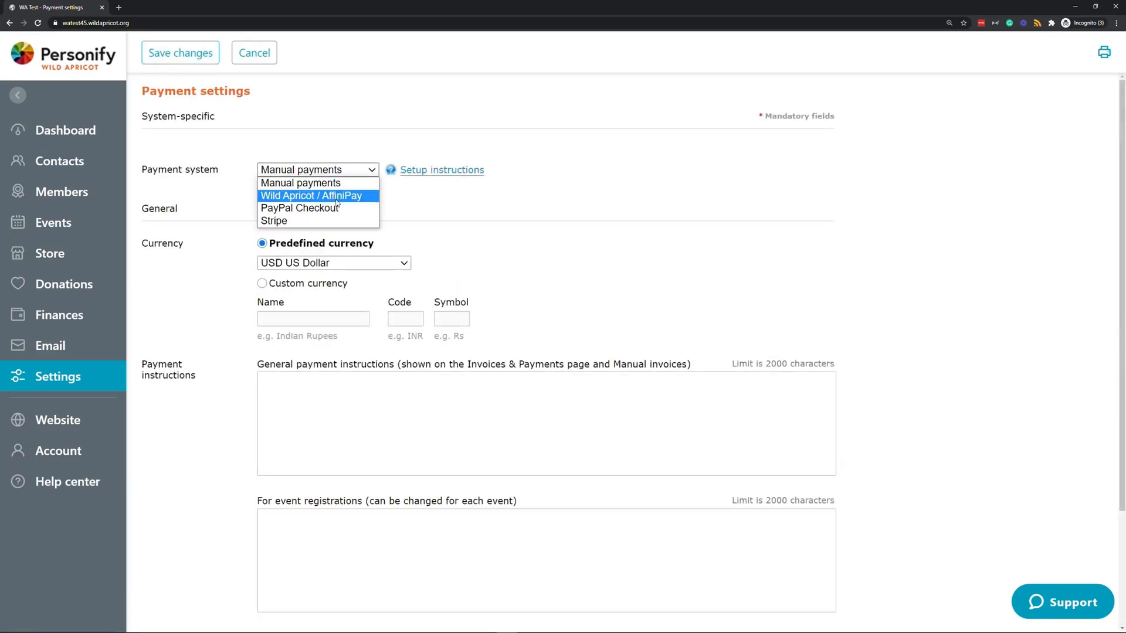
left_click(338, 194)
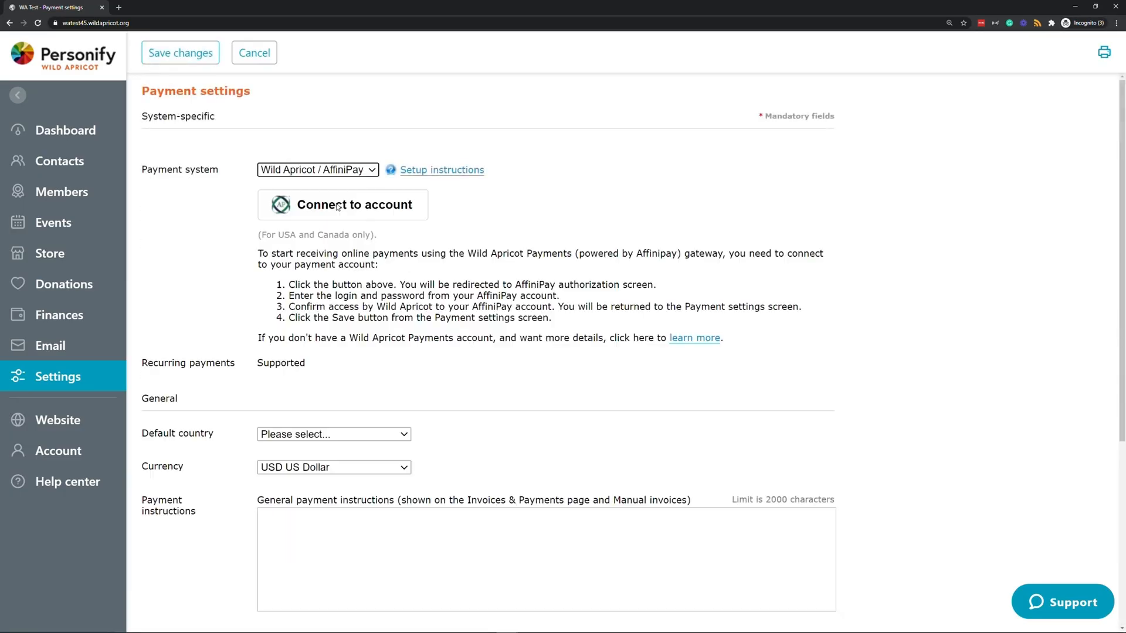
left_click(348, 171)
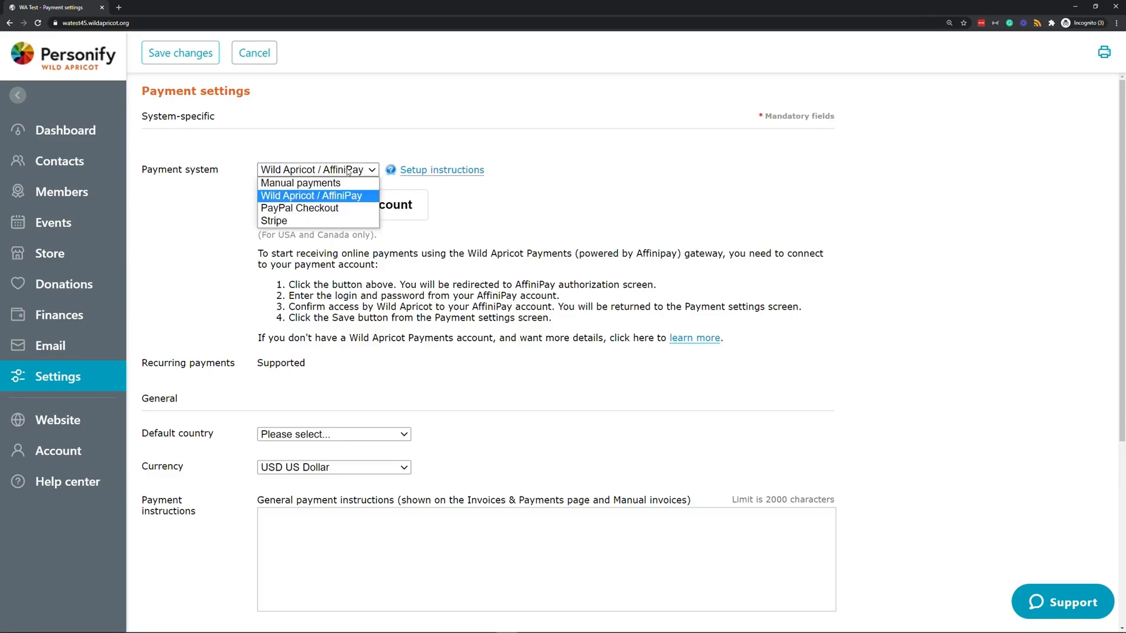
left_click(343, 208)
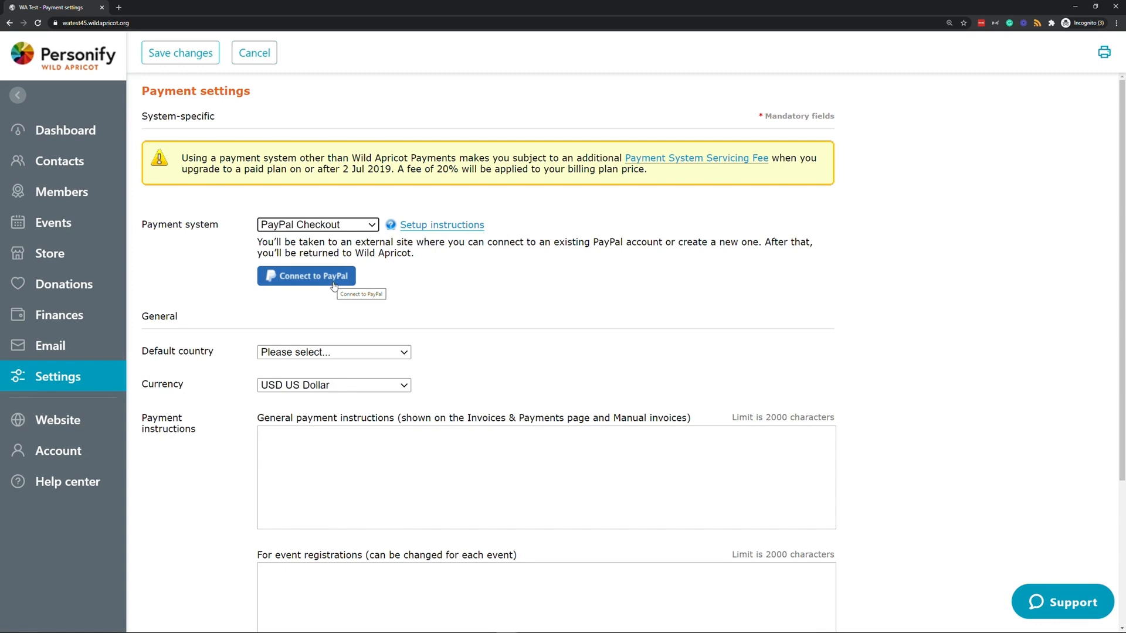
left_click(352, 225)
left_click(343, 277)
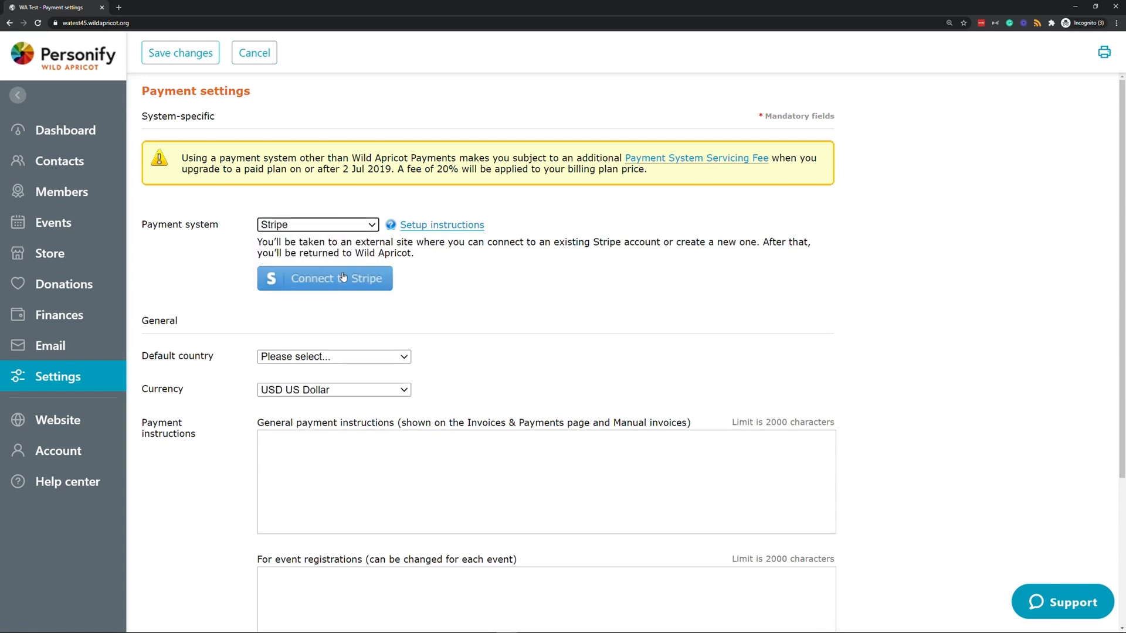
left_click(333, 225)
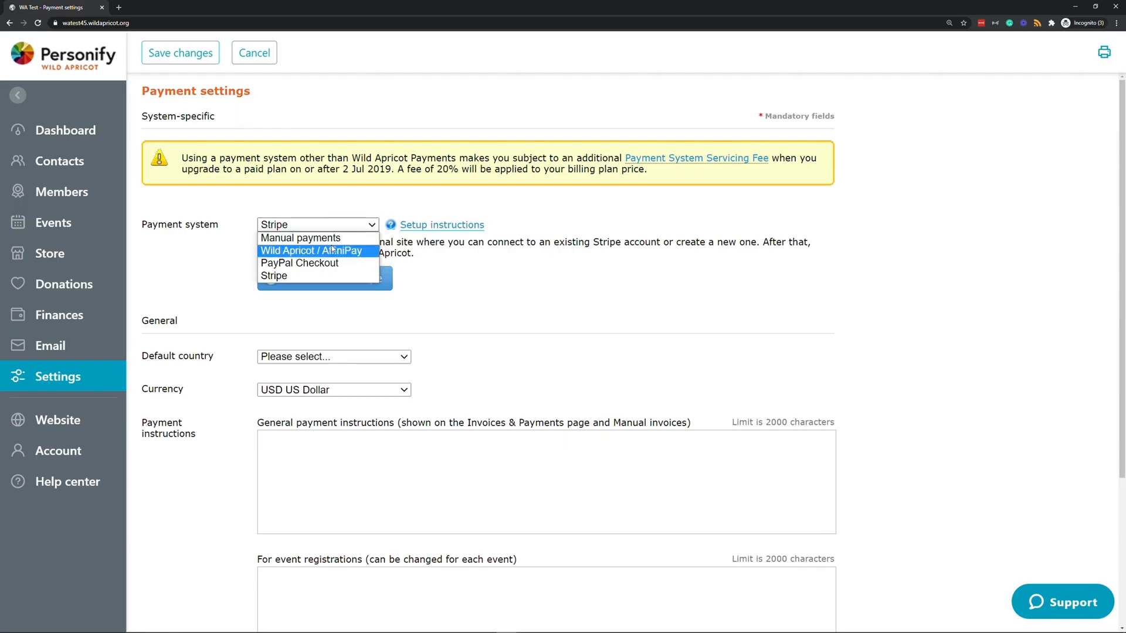
left_click(333, 249)
scroll(475, 276, "down", 3)
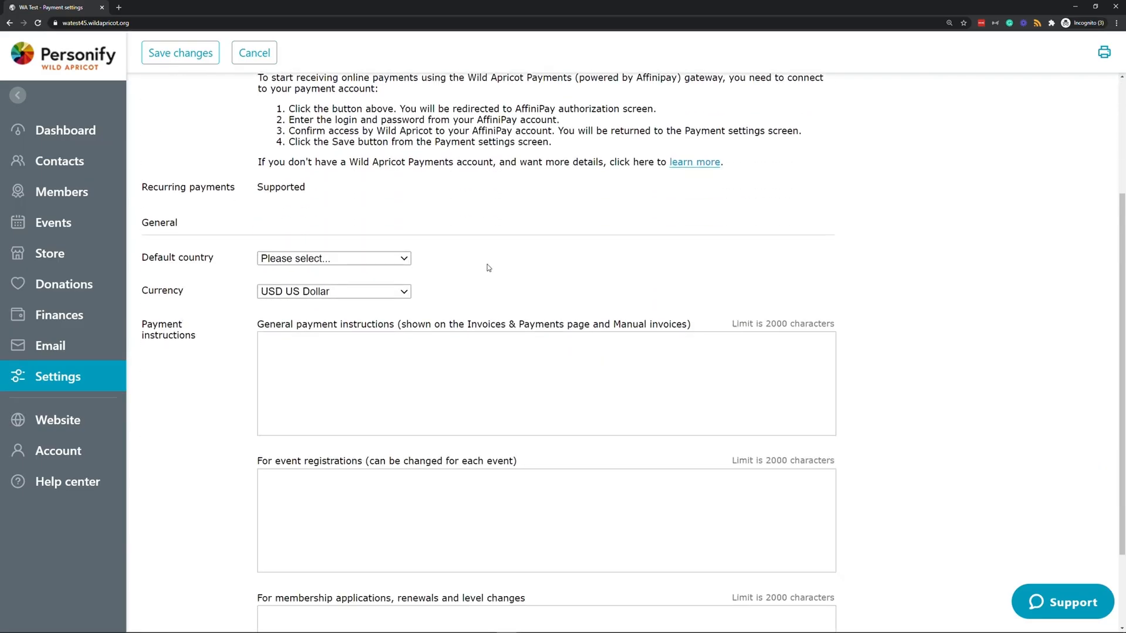
left_click(393, 292)
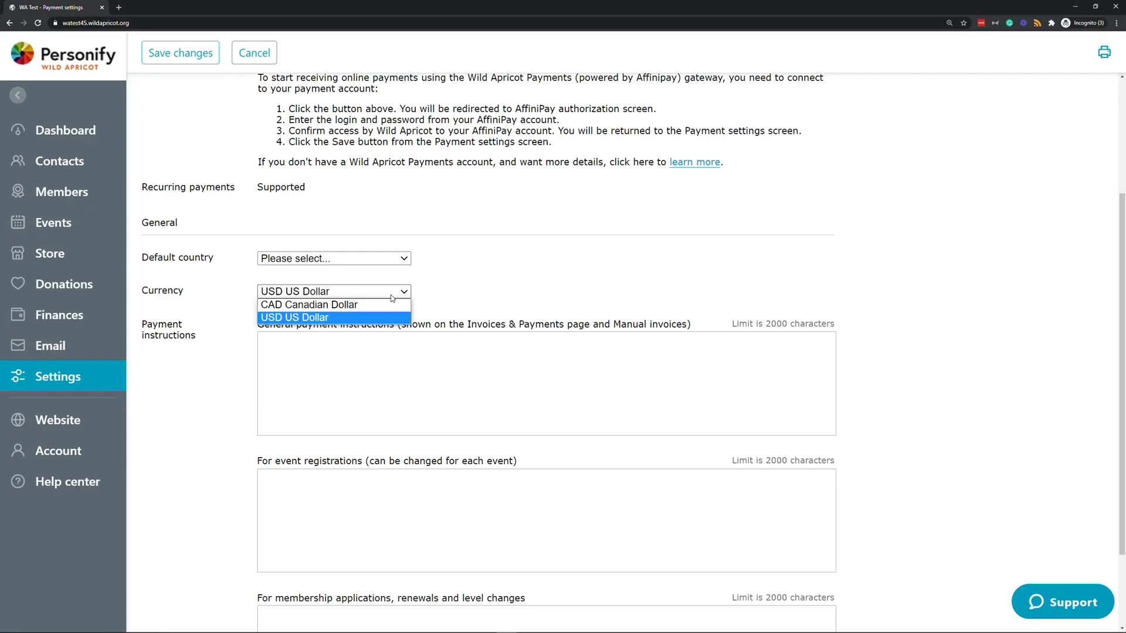
left_click(552, 301)
scroll(513, 377, "down", 2)
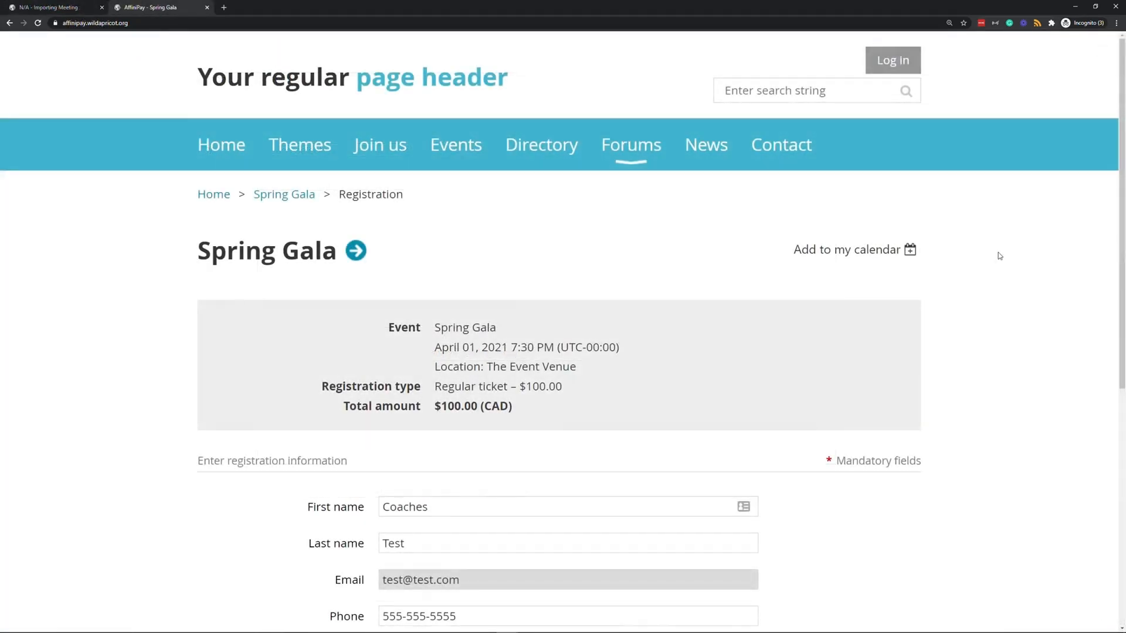
Continue the Spring Gala form to review and confirm, showing the Regular ticket at $100.00 (CAD)
scroll(966, 245, "down", 2)
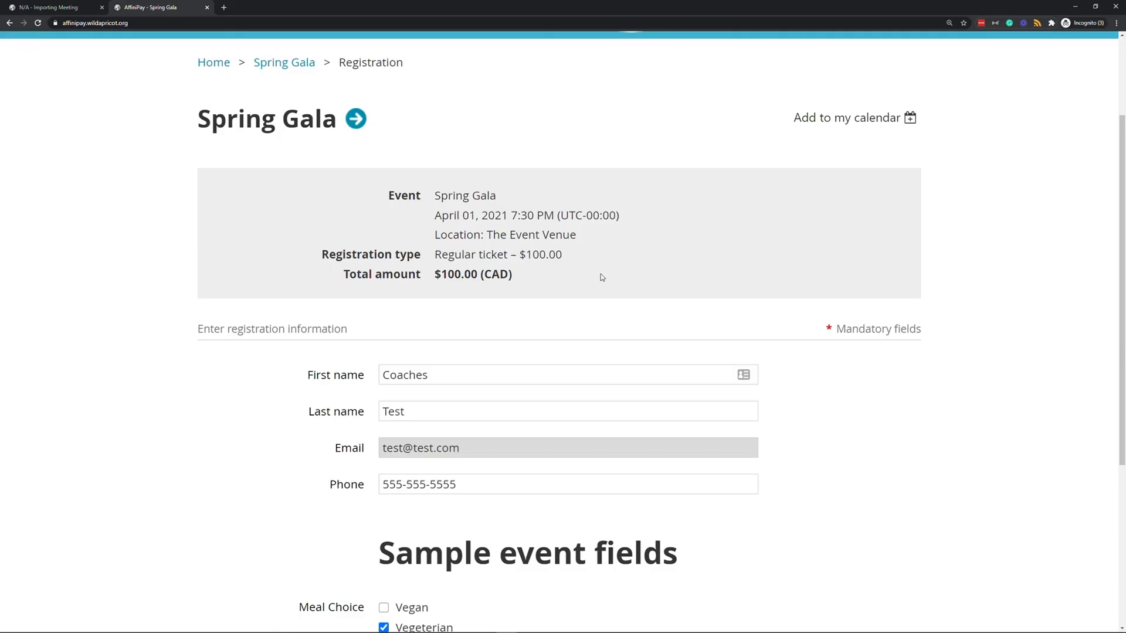
scroll(600, 281, "down", 3)
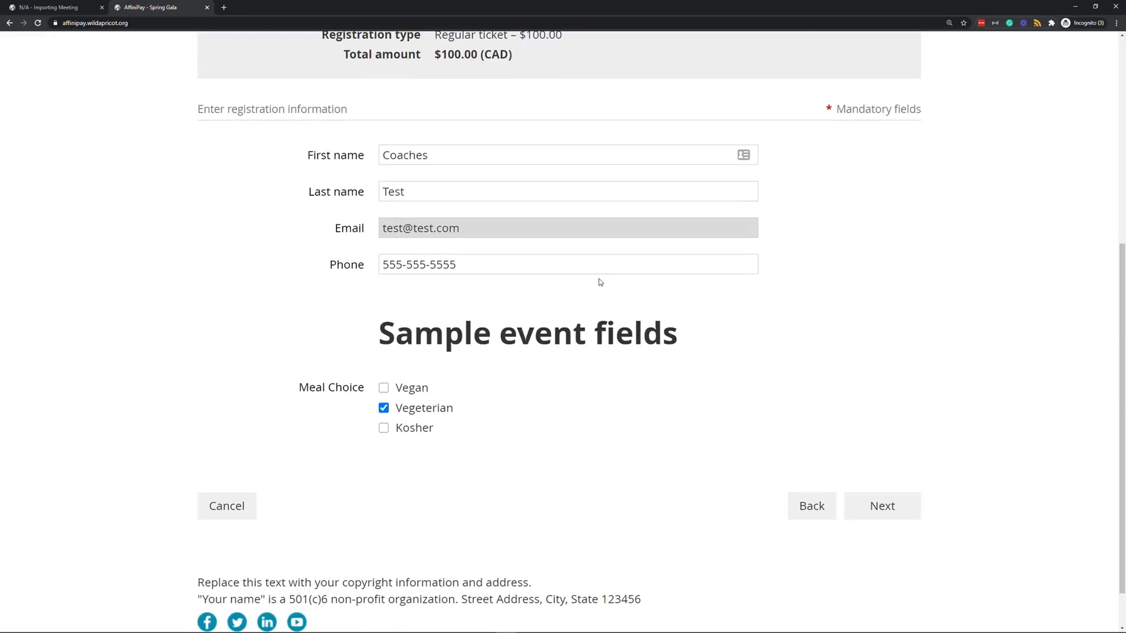
left_click(881, 510)
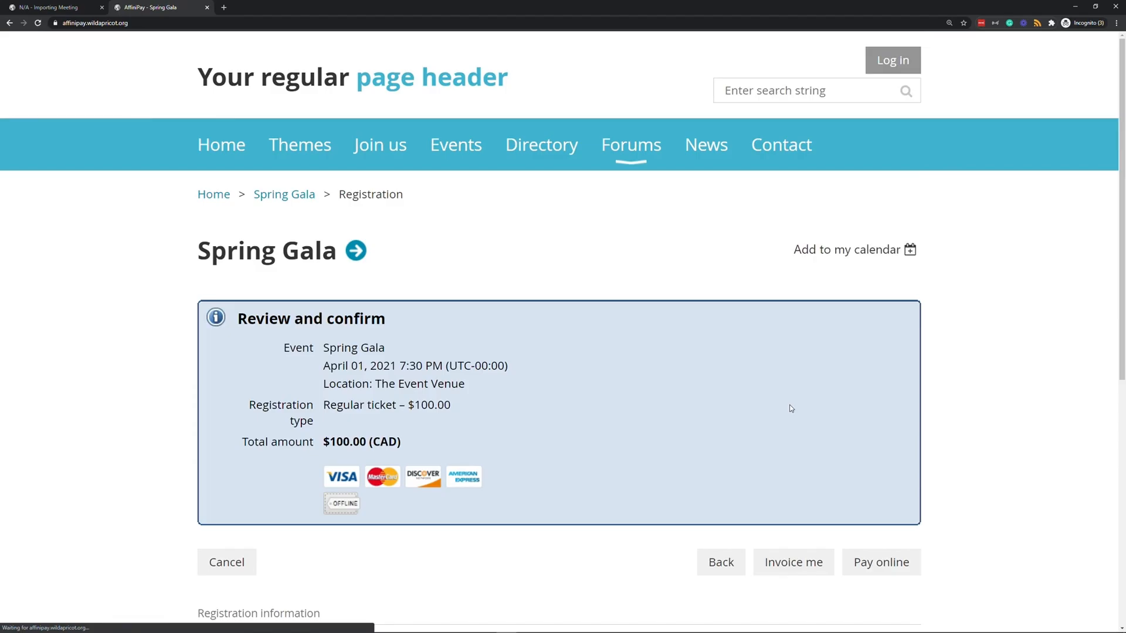
scroll(995, 379, "down", 2)
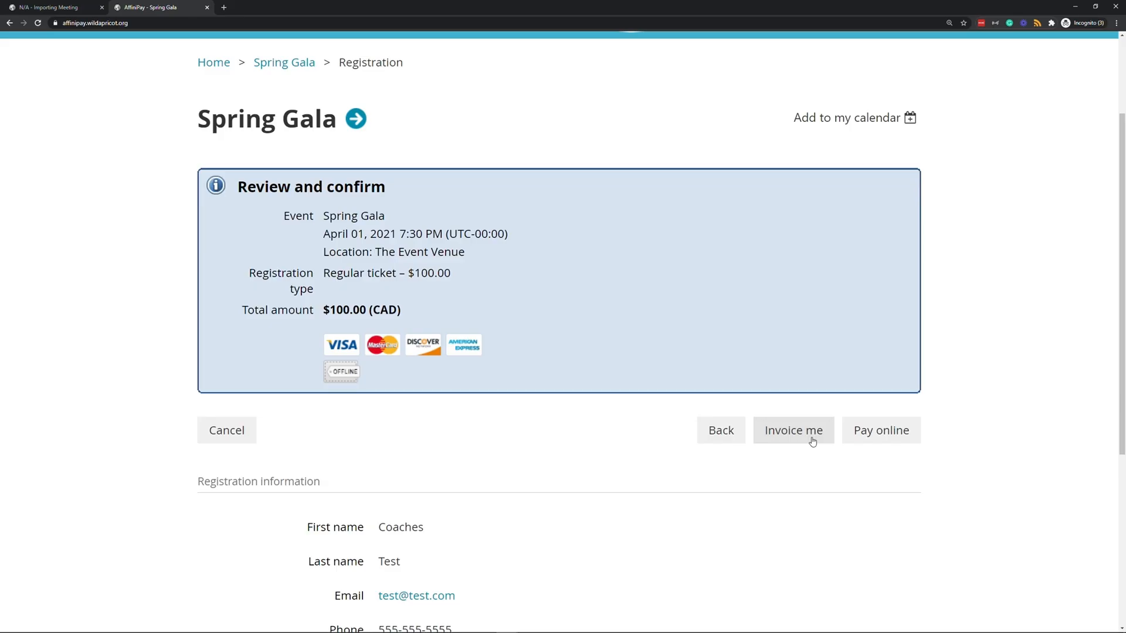
Open AffiniPay card checkout for Spring Gala, then start online payment for Importing Meeting's CA$20.00
left_click(900, 444)
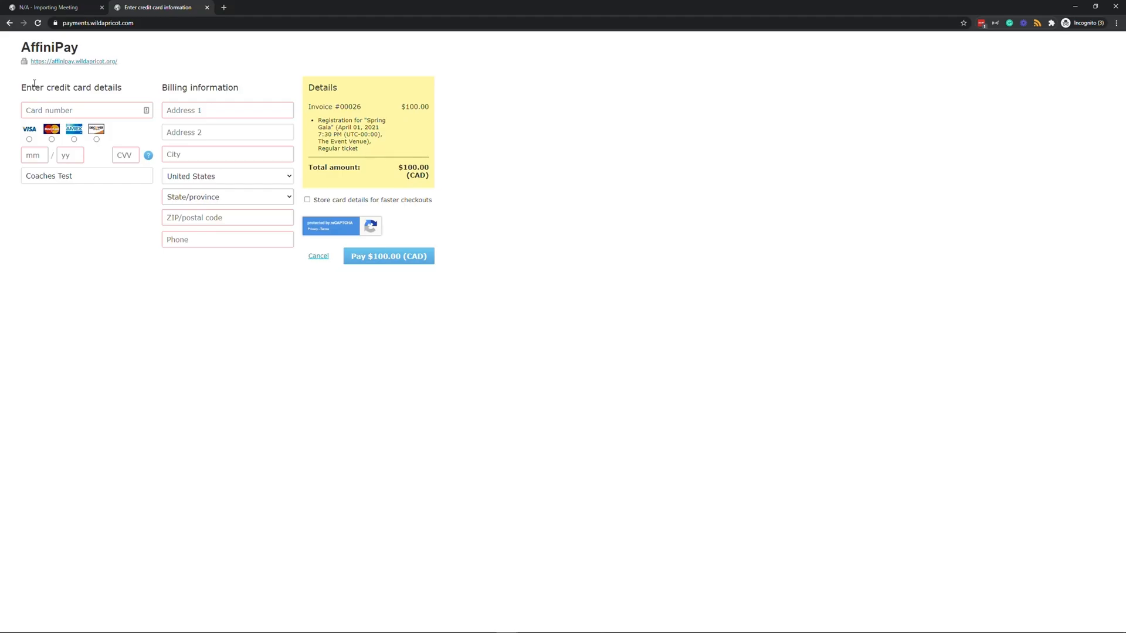
left_click(54, 109)
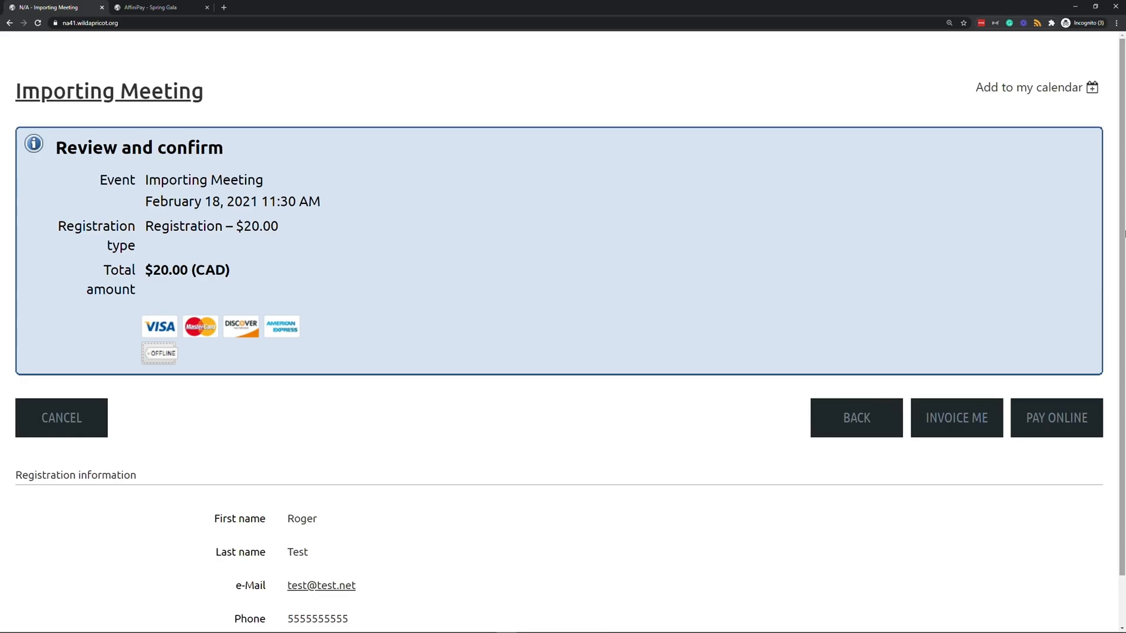
left_click(1053, 434)
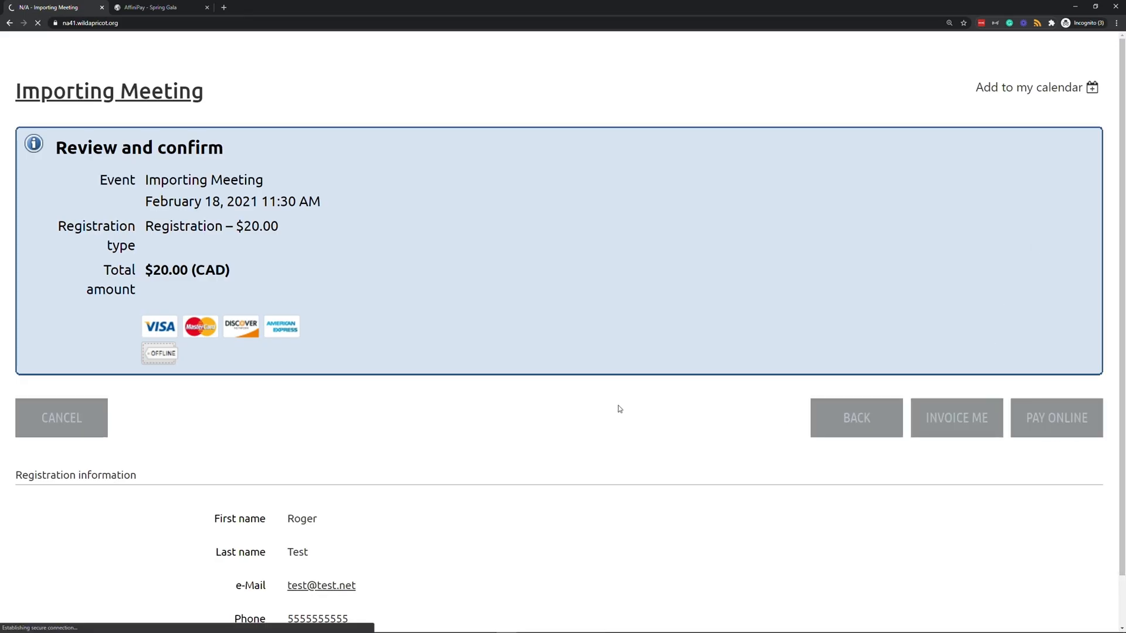
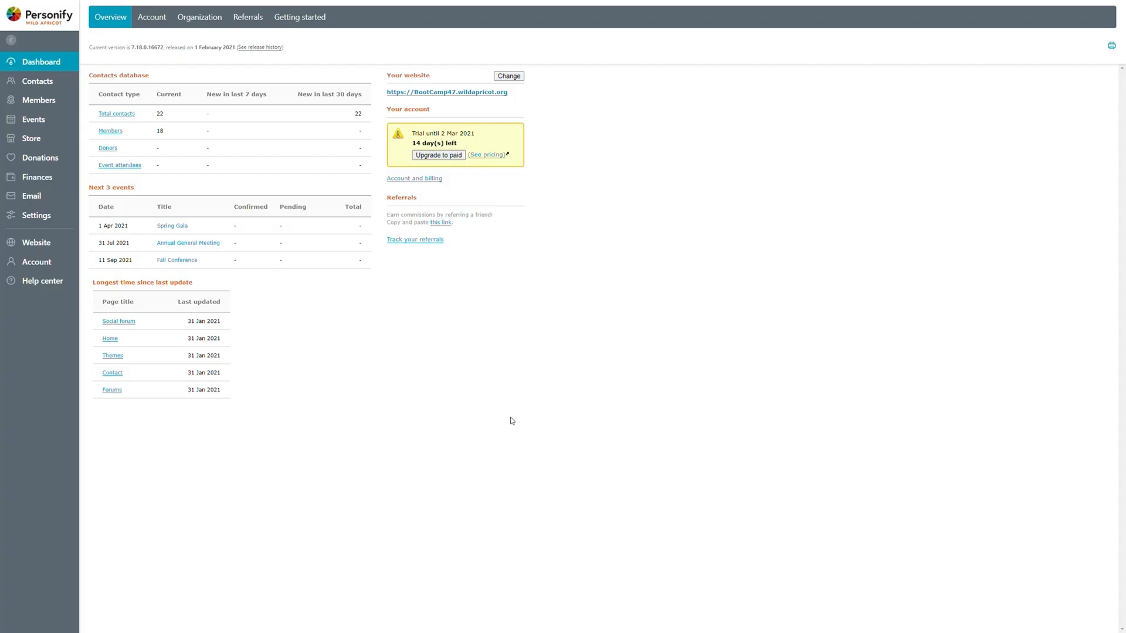
From the default member emails, open the Application initiation template and switch it to edit mode
mouse_move(28, 101)
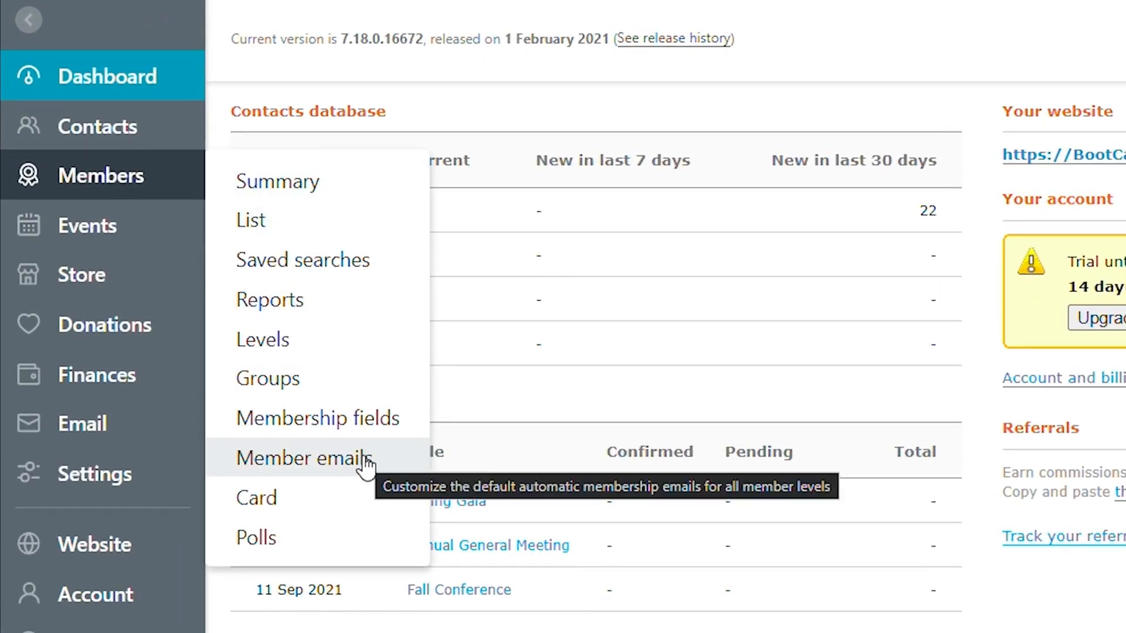
left_click(357, 461)
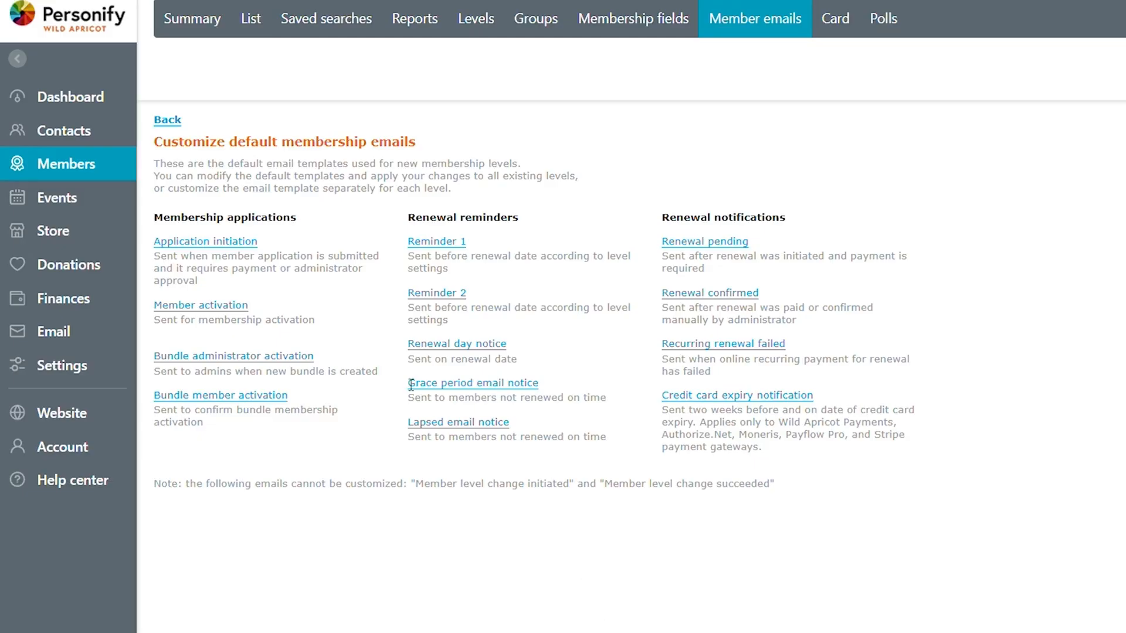
left_click(218, 242)
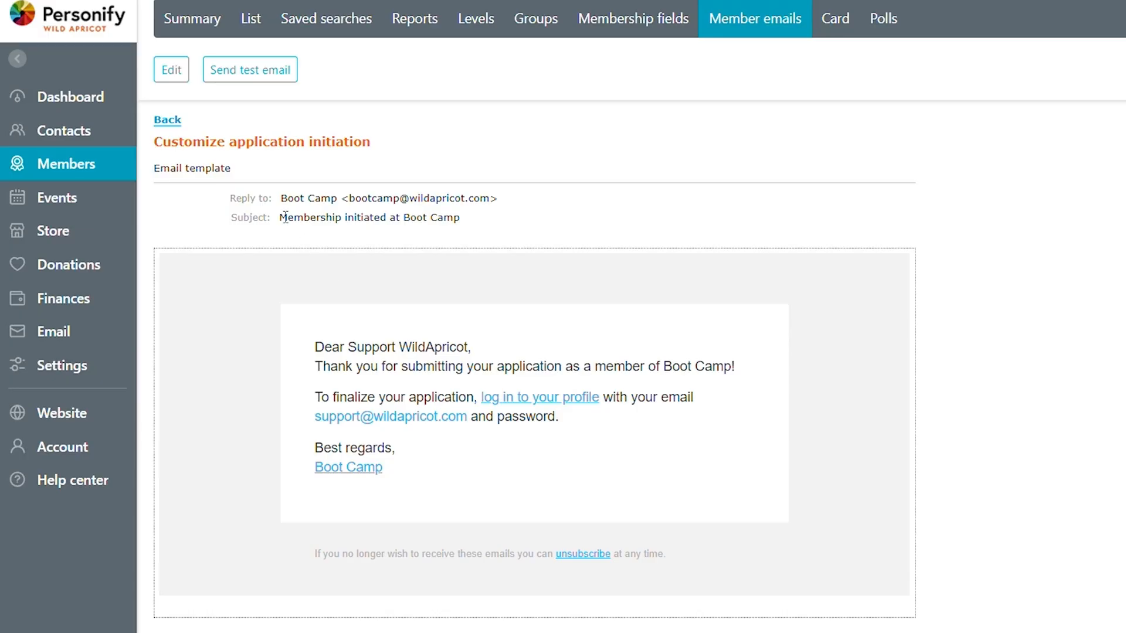
left_click_drag(279, 217, 401, 217)
left_click(526, 285)
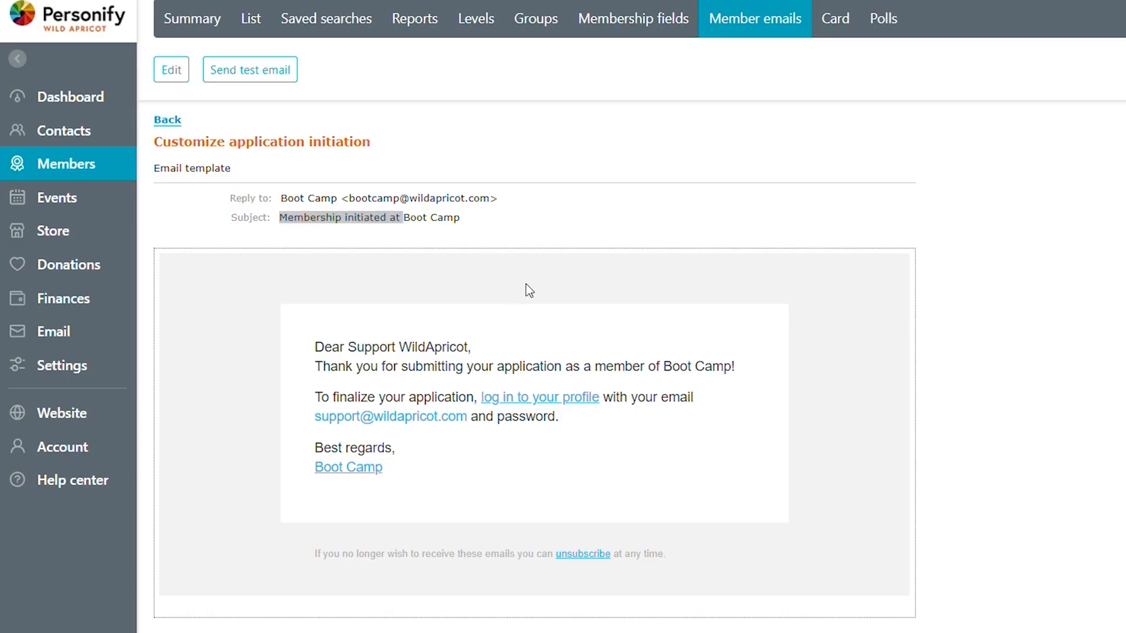
left_click(172, 69)
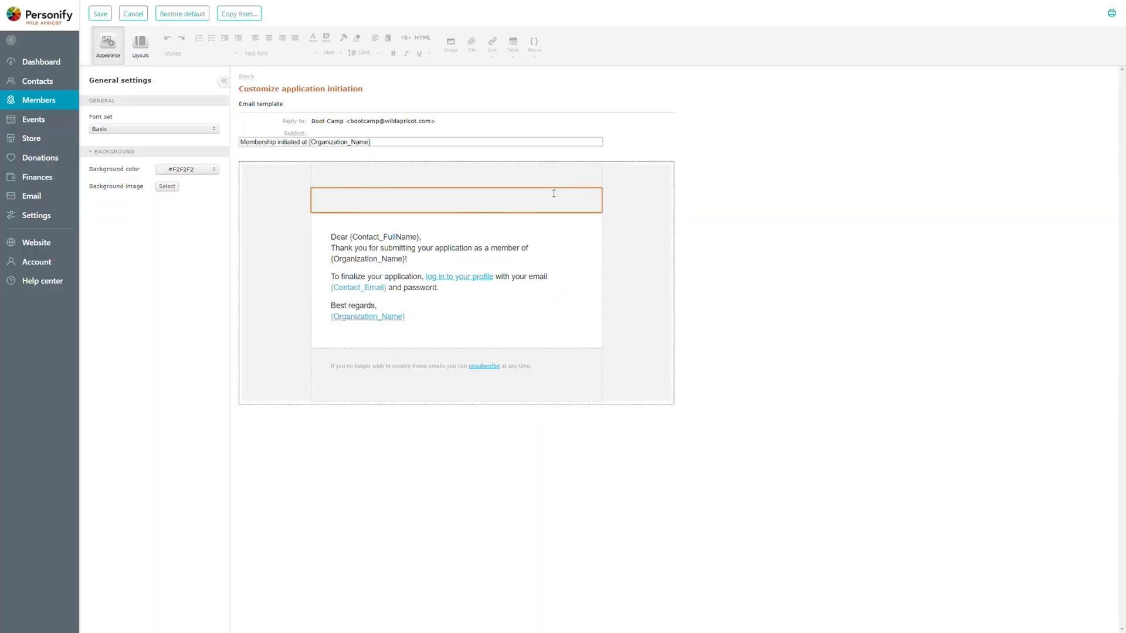
Insert imageWA.png above the 'Dear' greeting and centre it
left_click(450, 297)
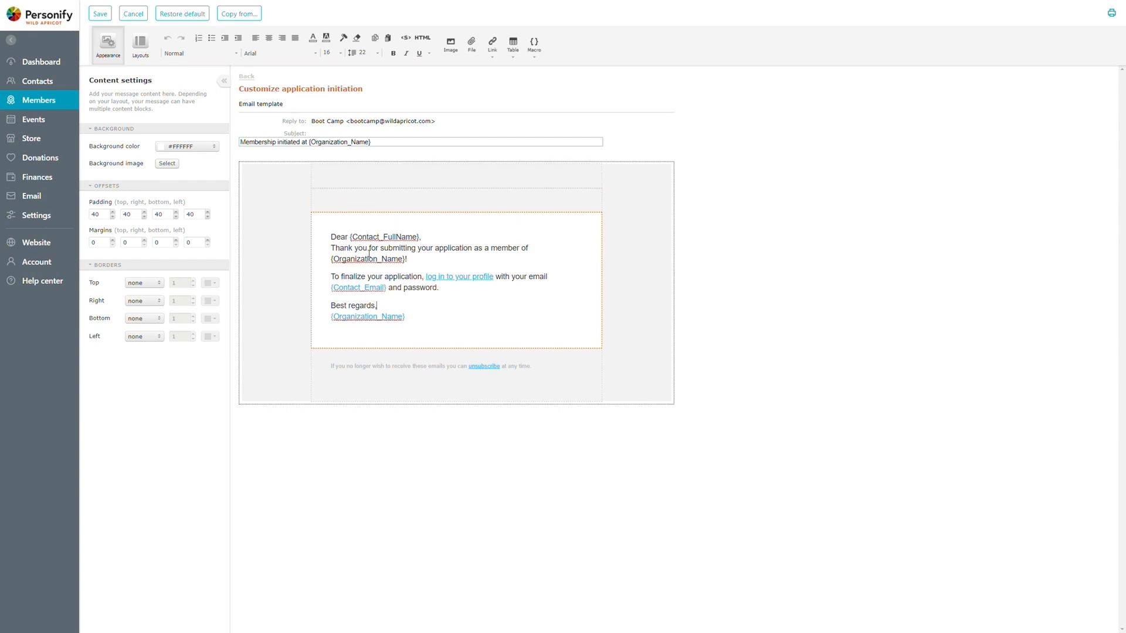
left_click(335, 237)
key("Return")
key("Return")
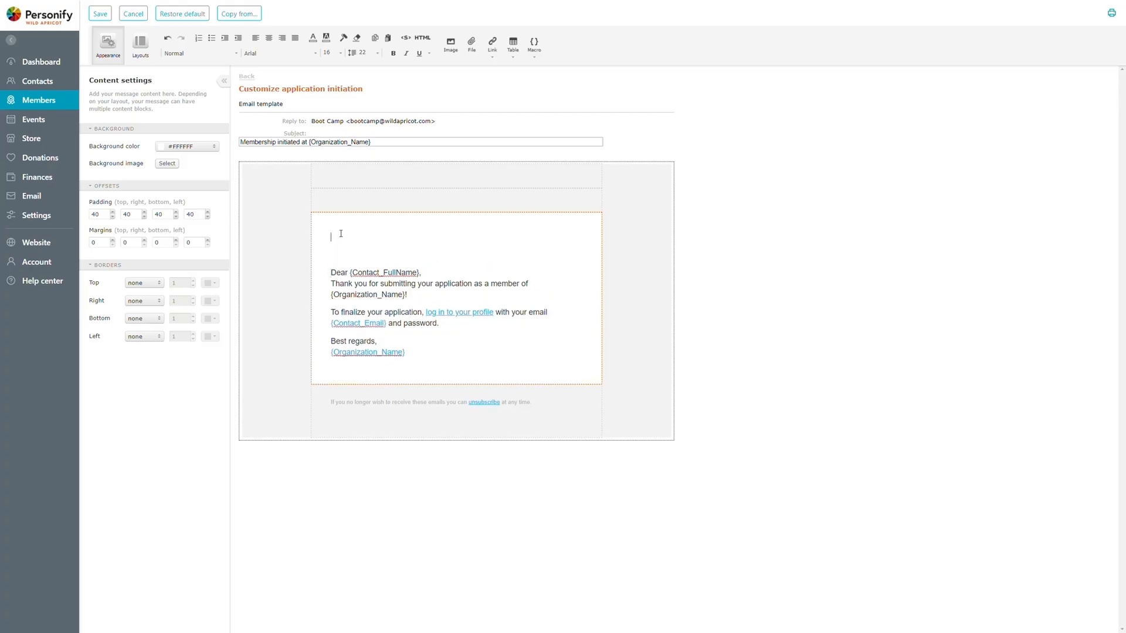
left_click(341, 233)
left_click(458, 64)
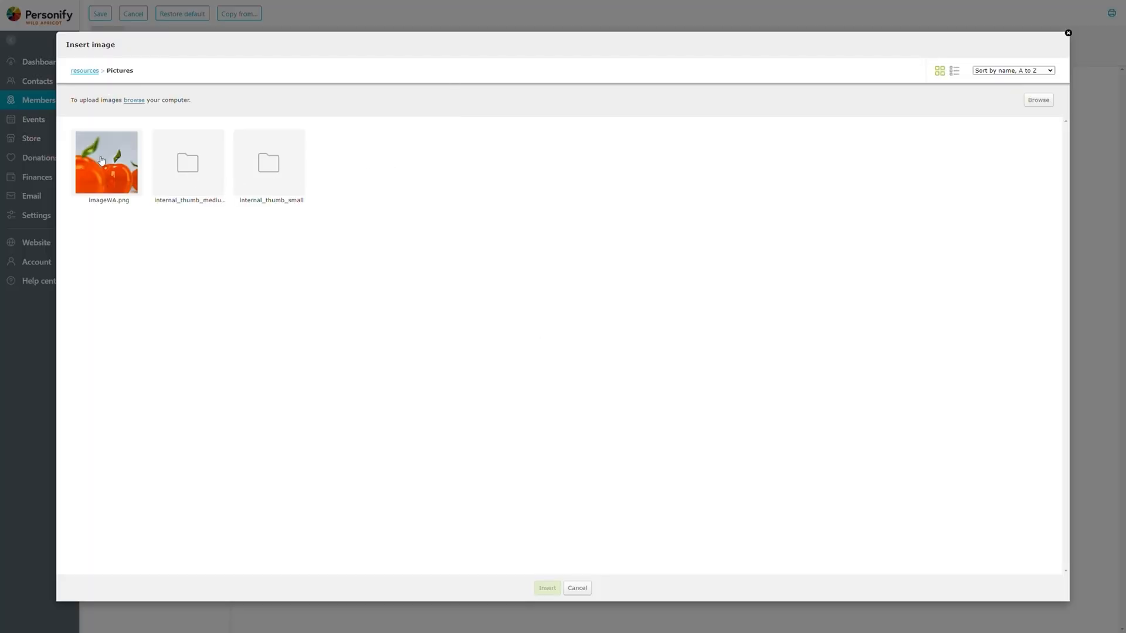
left_click(102, 160)
left_click(545, 586)
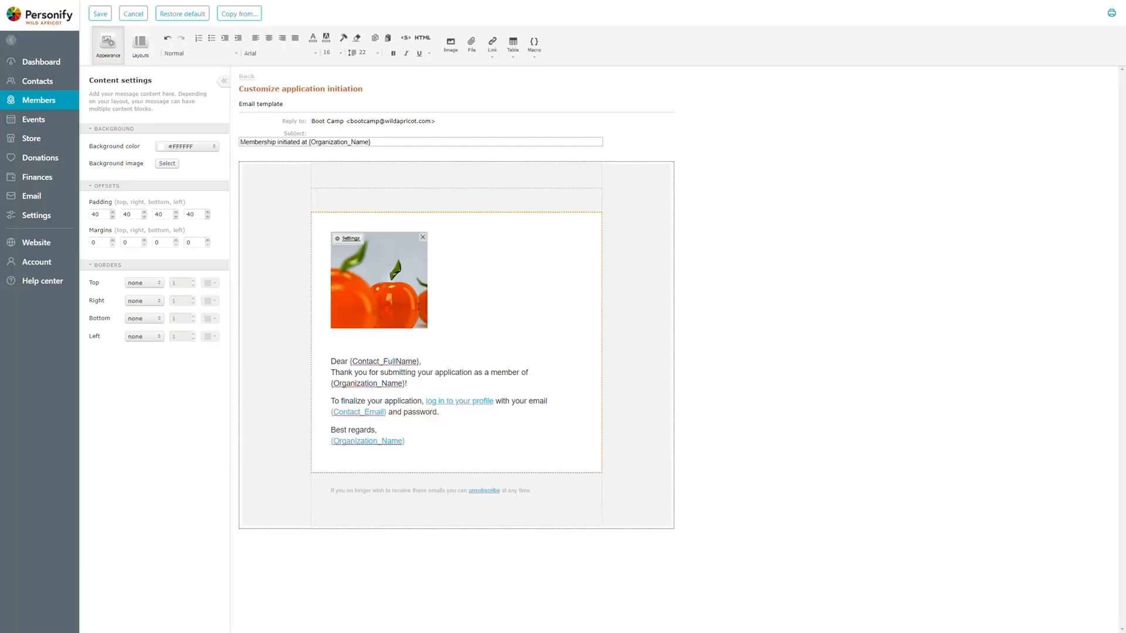
left_click(391, 277)
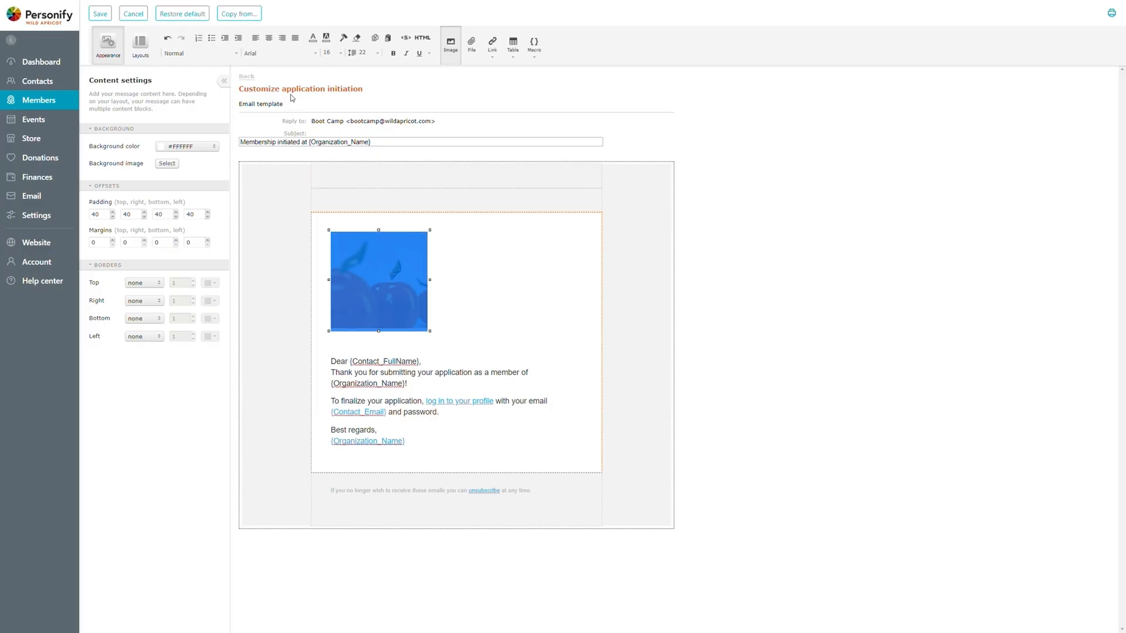
left_click(268, 39)
left_click(489, 369)
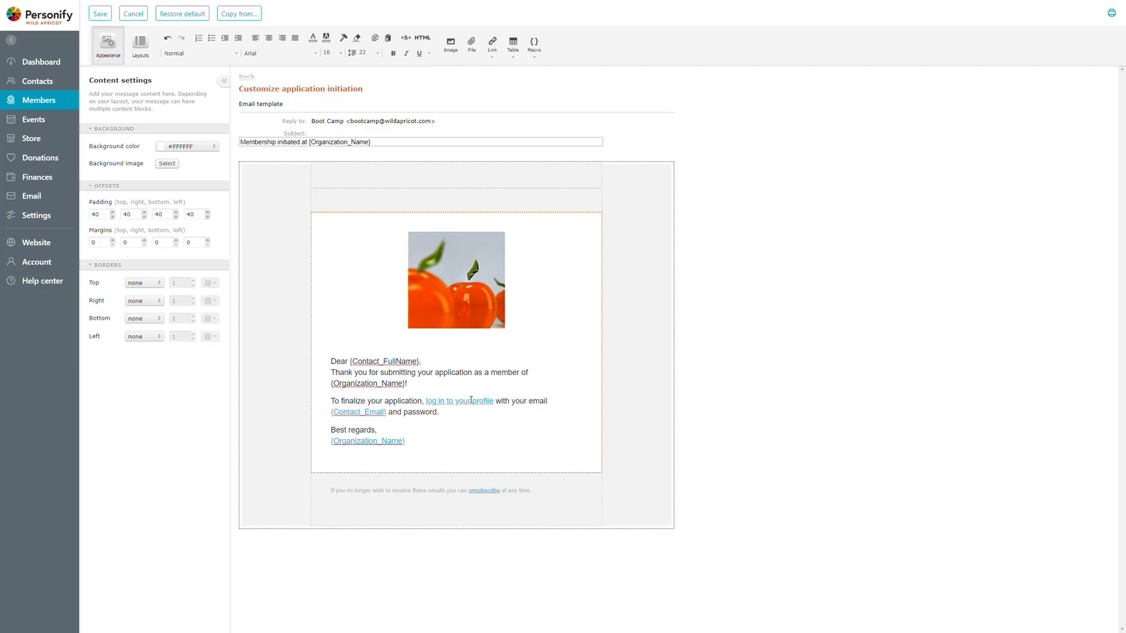
Add a line after 'and password.' reading 'If you have any problems, contact' plus a support e-mail address
key("Return")
left_click(463, 429)
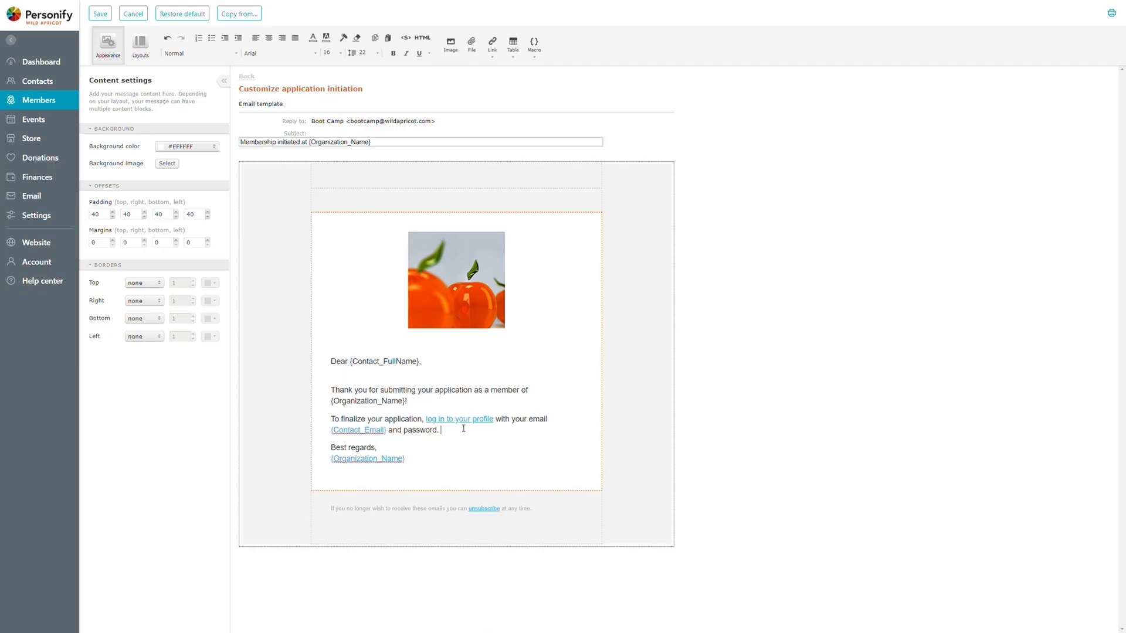
key("Return")
key("Return")
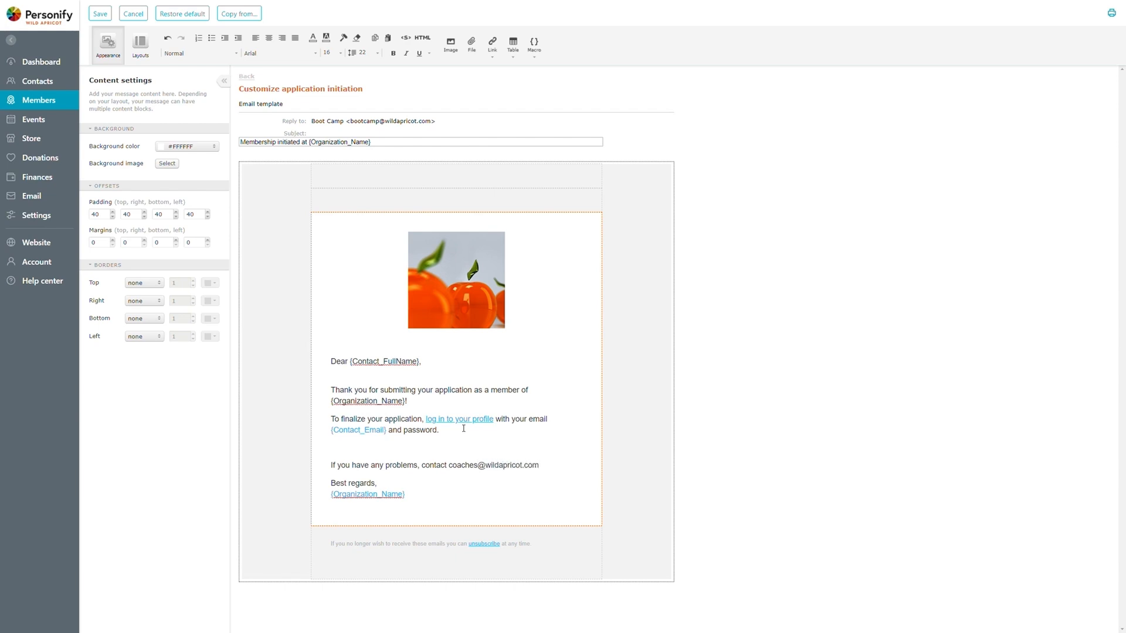
key("Return")
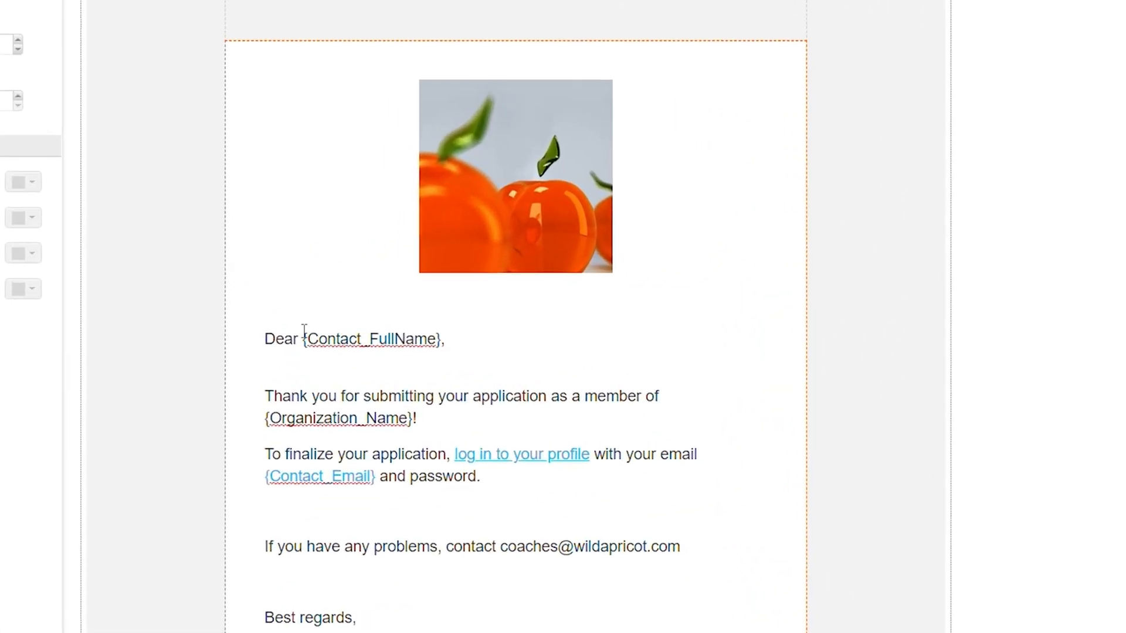
Check the {Contact_FullName} and {Organization_Name} placeholders, then add a new line after 'and password.'
left_click_drag(303, 335, 443, 338)
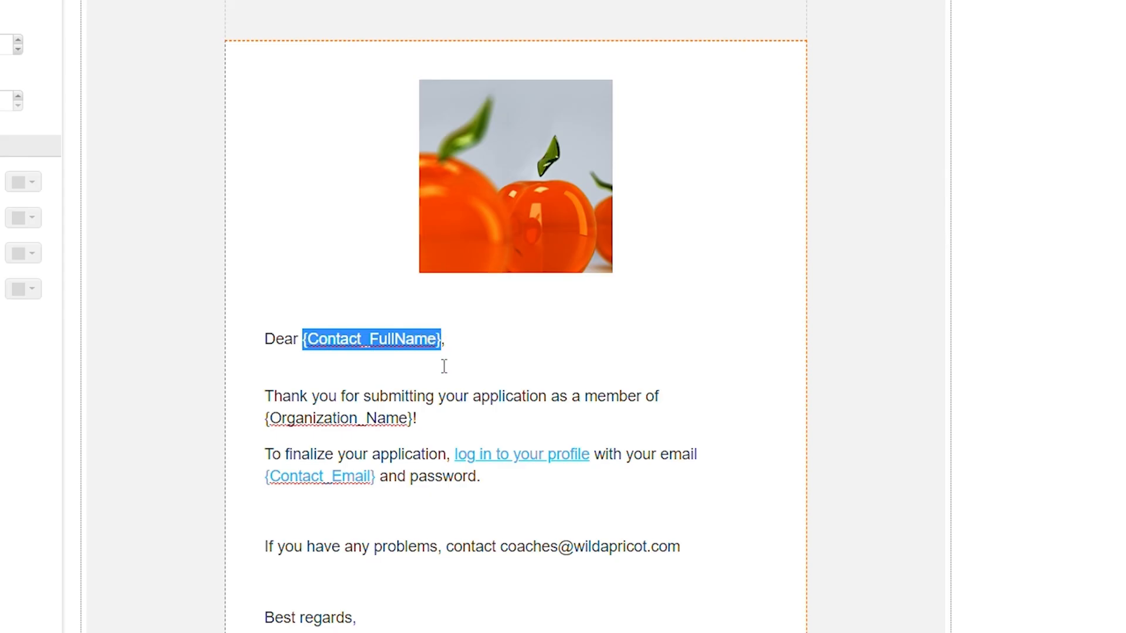
left_click(436, 422)
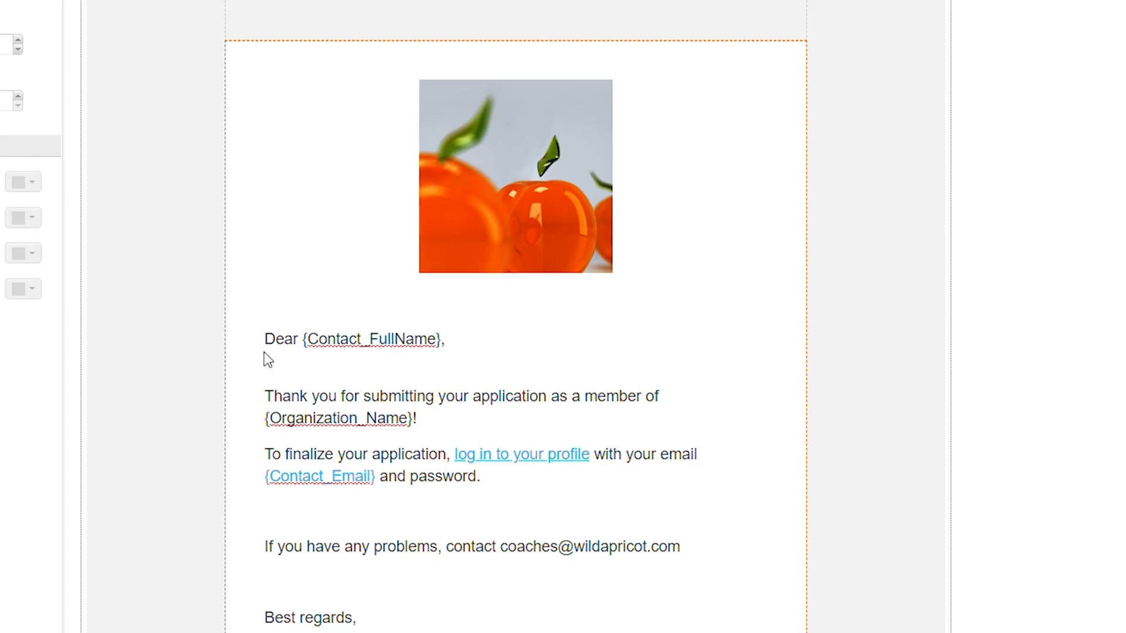
left_click(356, 339)
left_click_drag(269, 419, 415, 421)
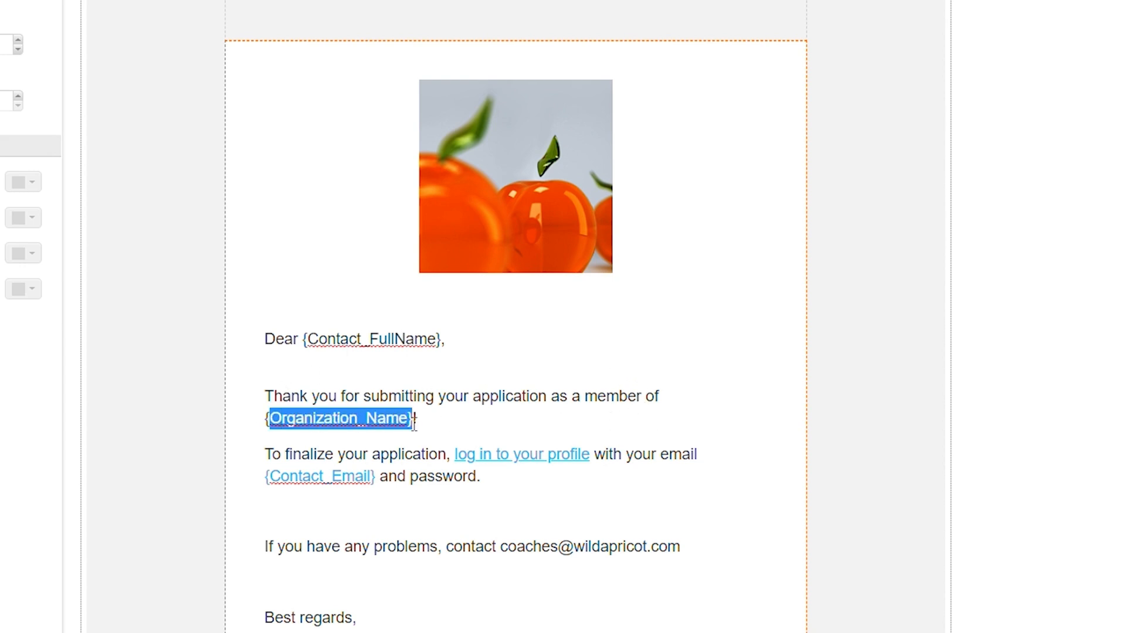
left_click(413, 419)
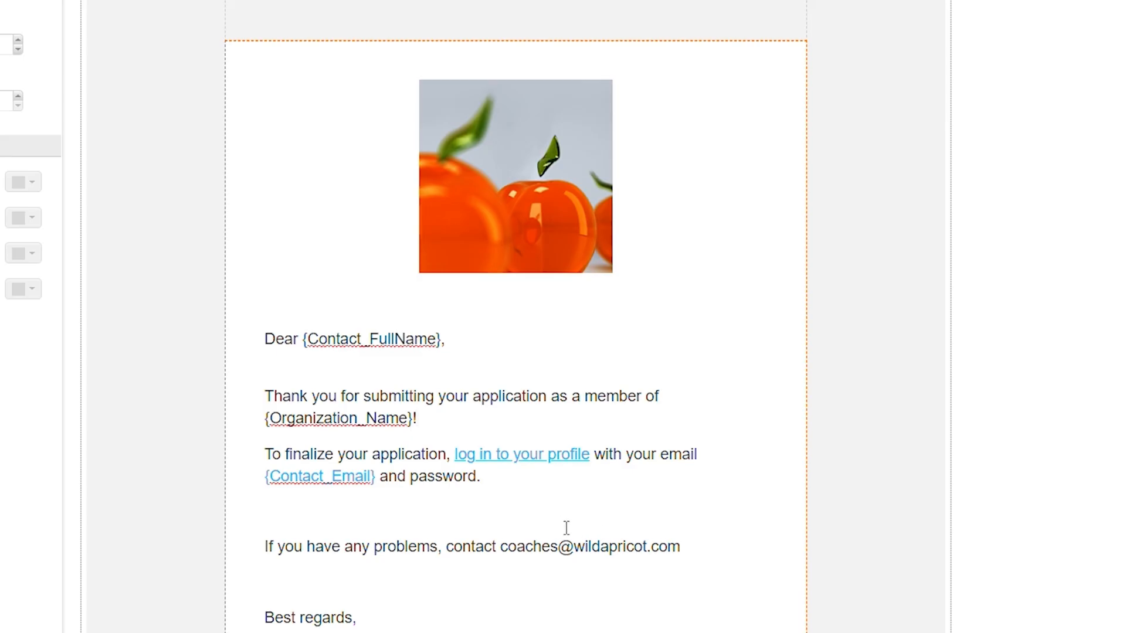
left_click(529, 485)
key("Return")
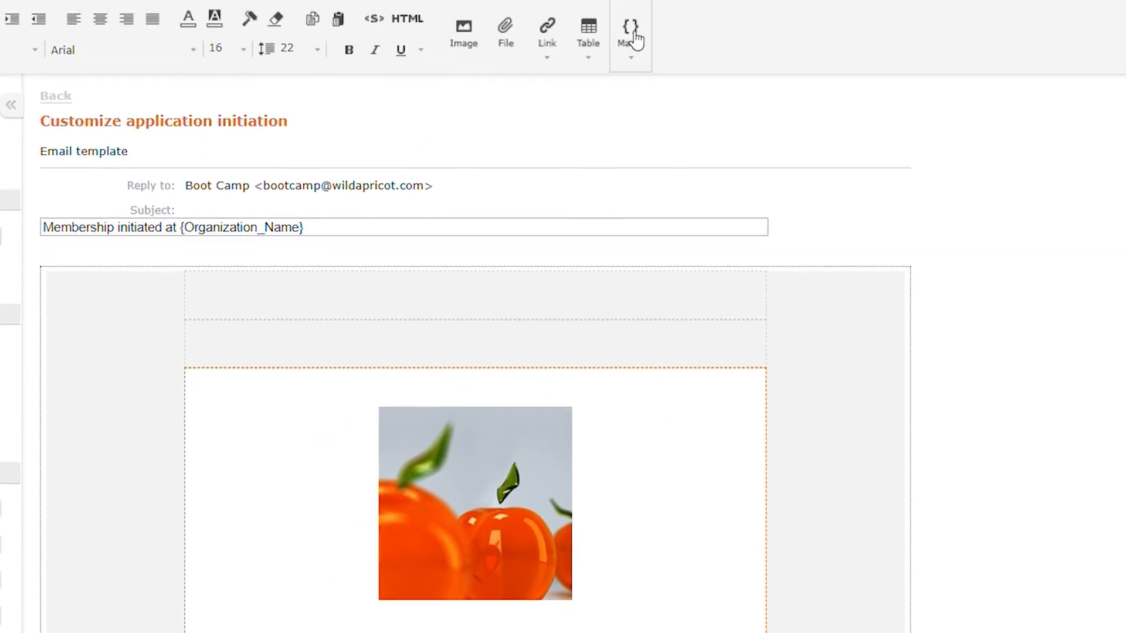
Insert the {Contact_Last_Name} macro and add 'Thanks, Mr.' to form the closing line
left_click(635, 35)
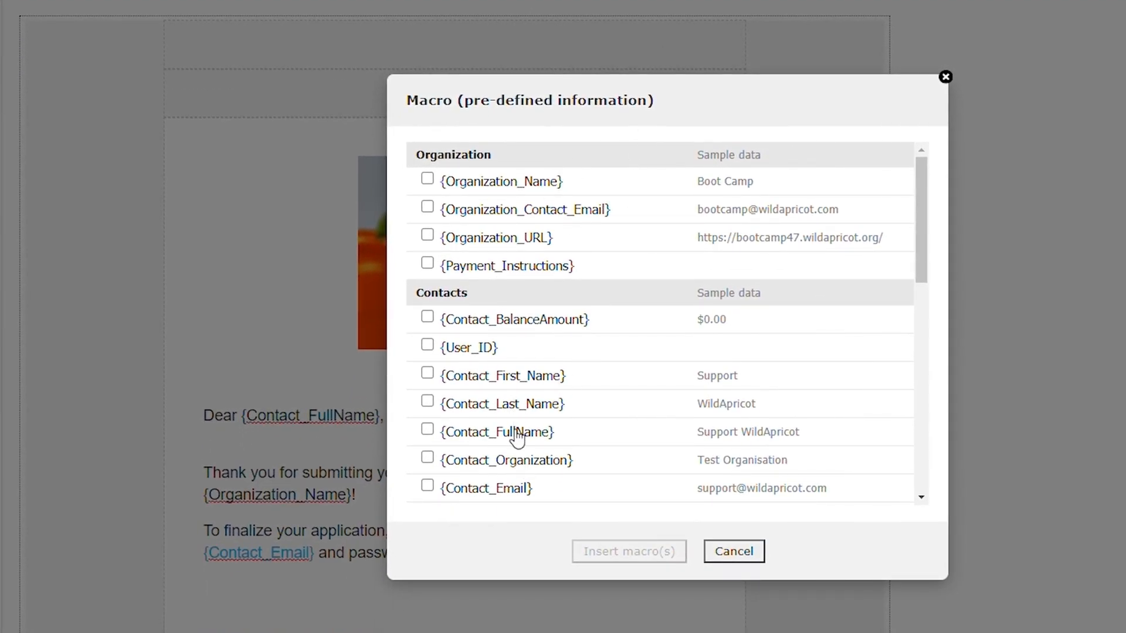
left_click(478, 408)
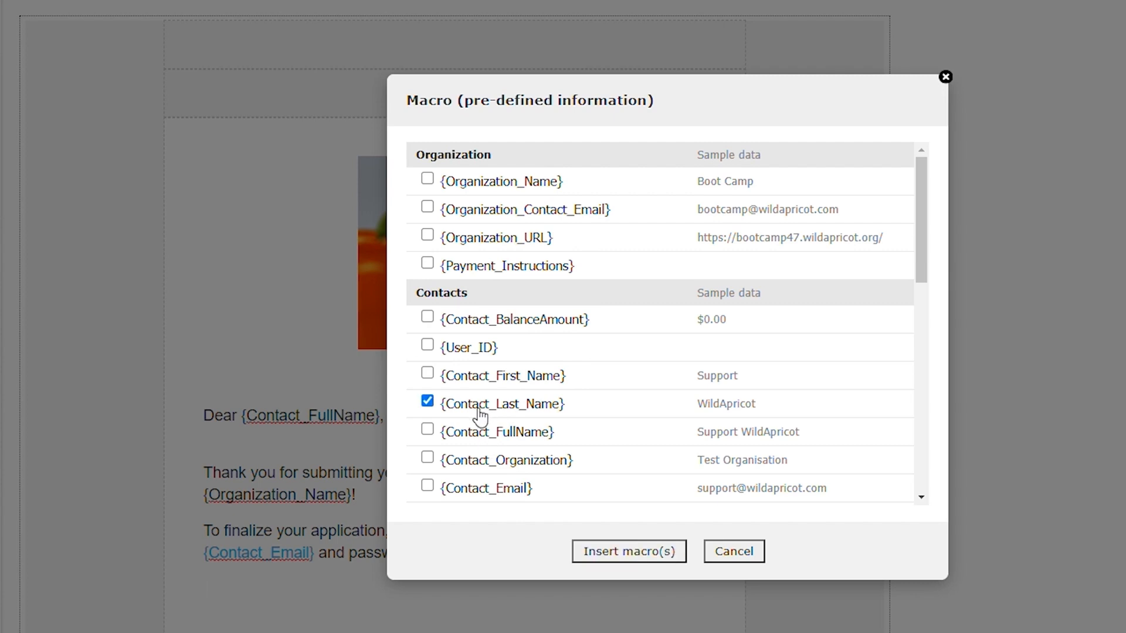
scroll(738, 419, "down", 10)
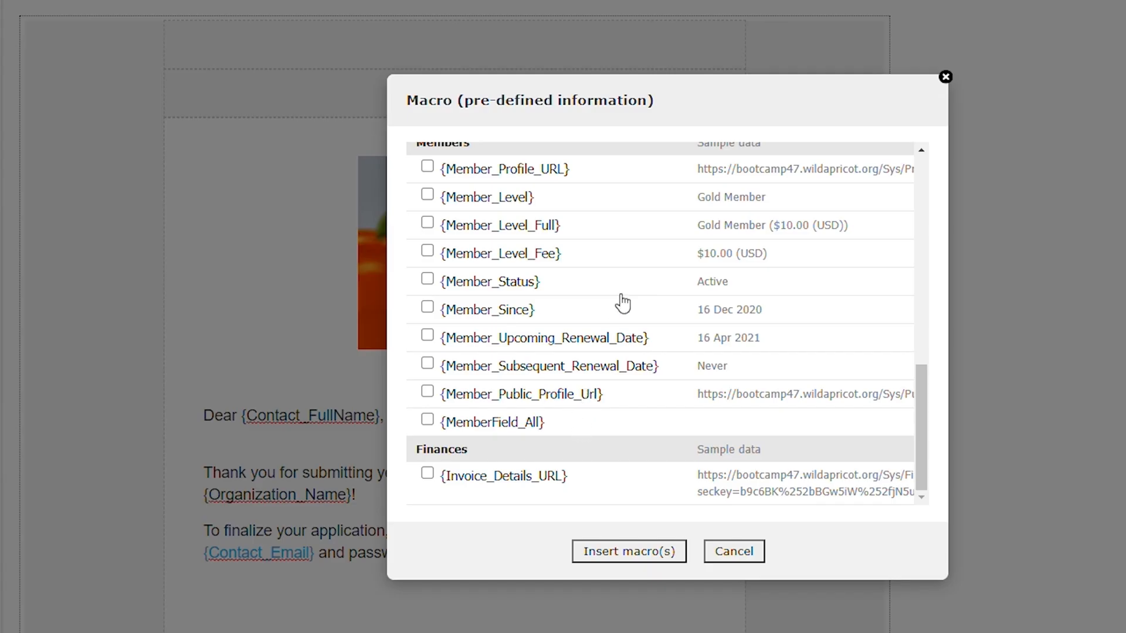
scroll(655, 316, "up", 1)
scroll(655, 316, "up", 1)
left_click(641, 552)
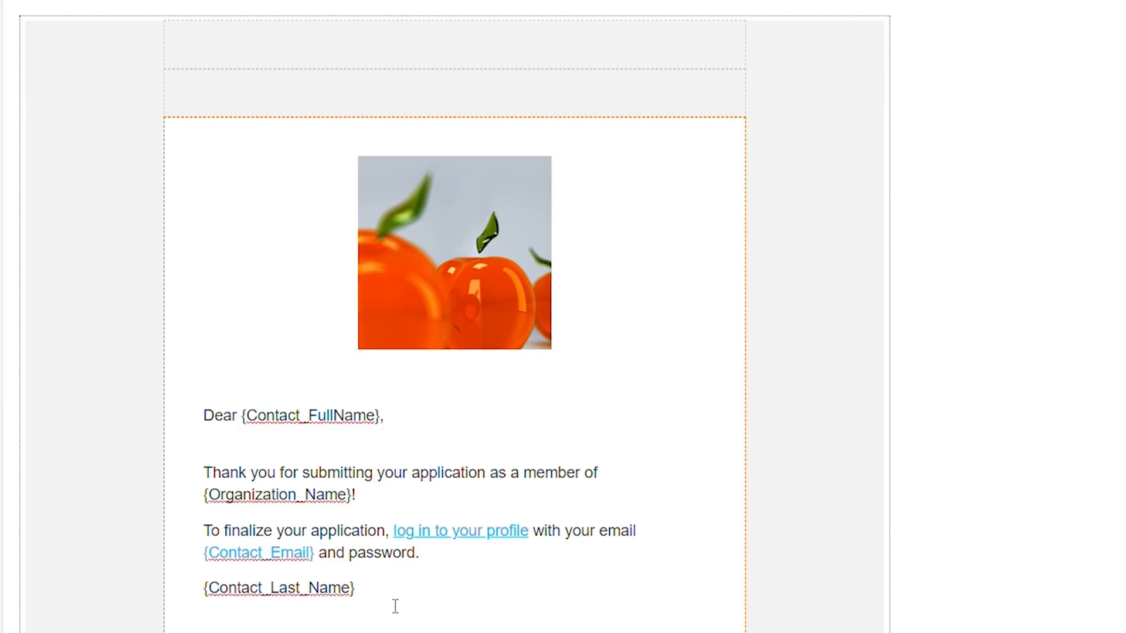
type("Thanks, Mr.")
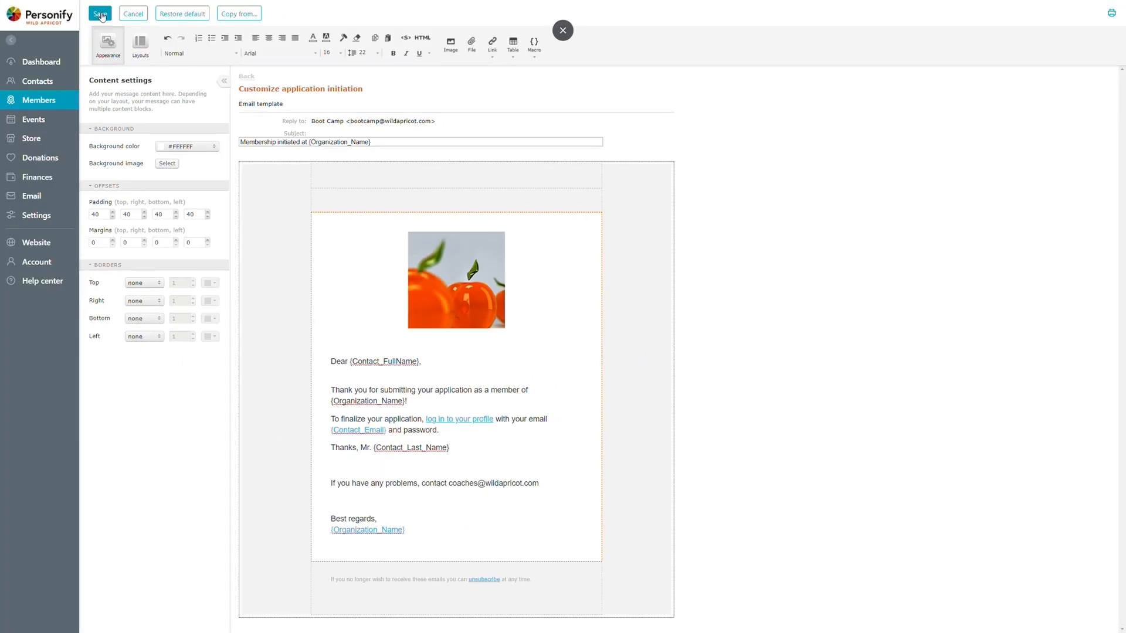
Save the application initiation template and update it for all existing membership levels
left_click(99, 14)
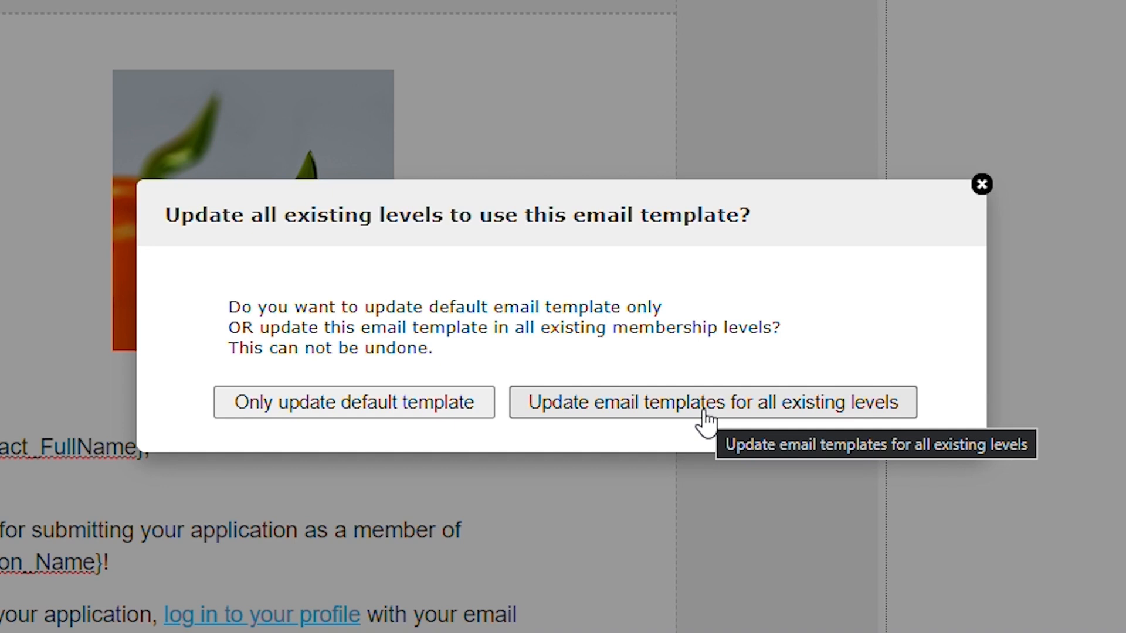
left_click(361, 410)
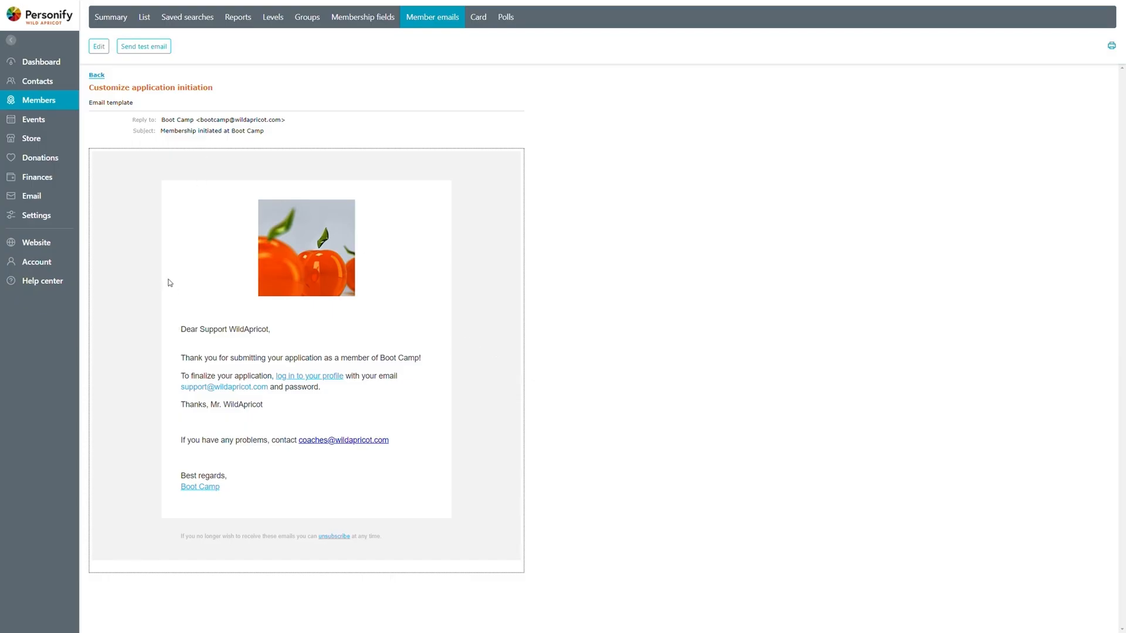
Go back to the Customize default membership emails list
left_click(97, 75)
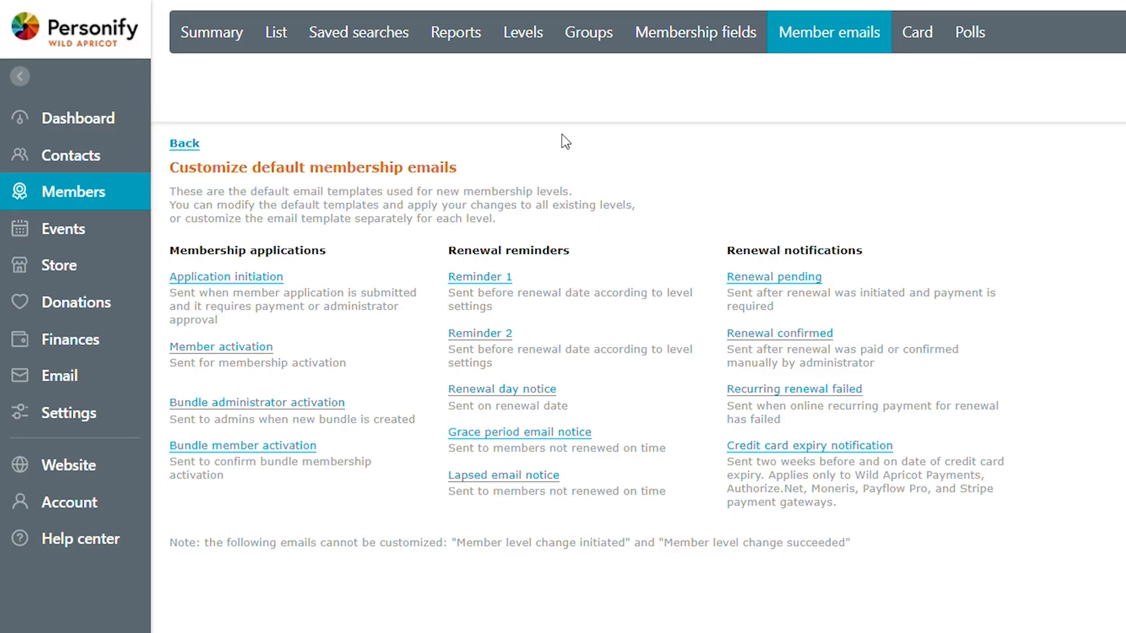
Set the Gold membership level's renewal policy to Monthly
left_click(519, 48)
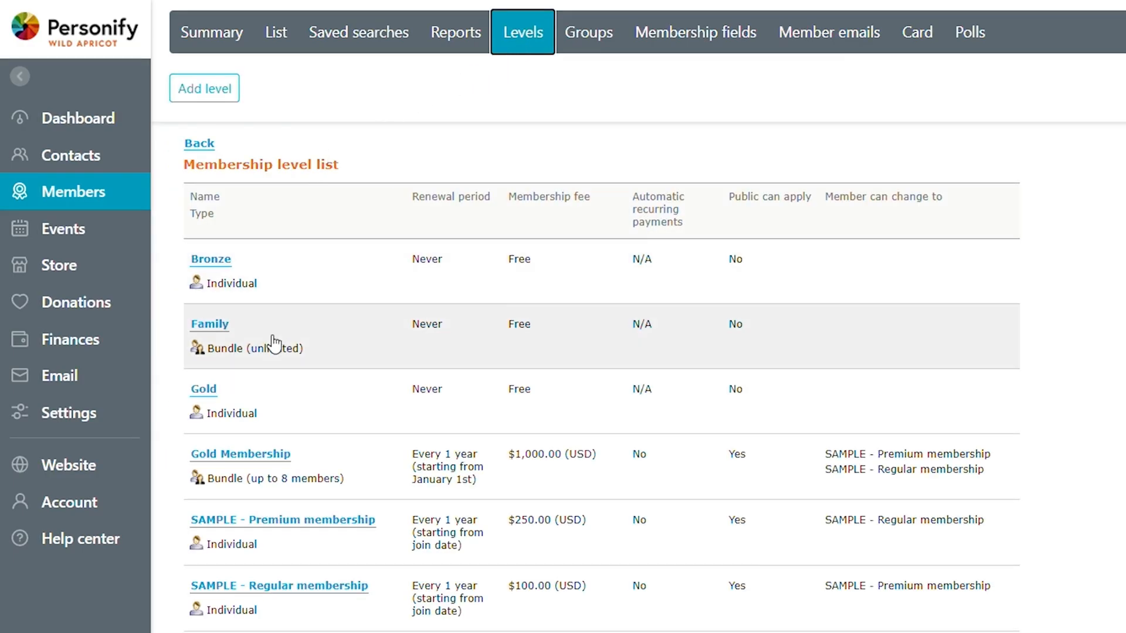
left_click(333, 408)
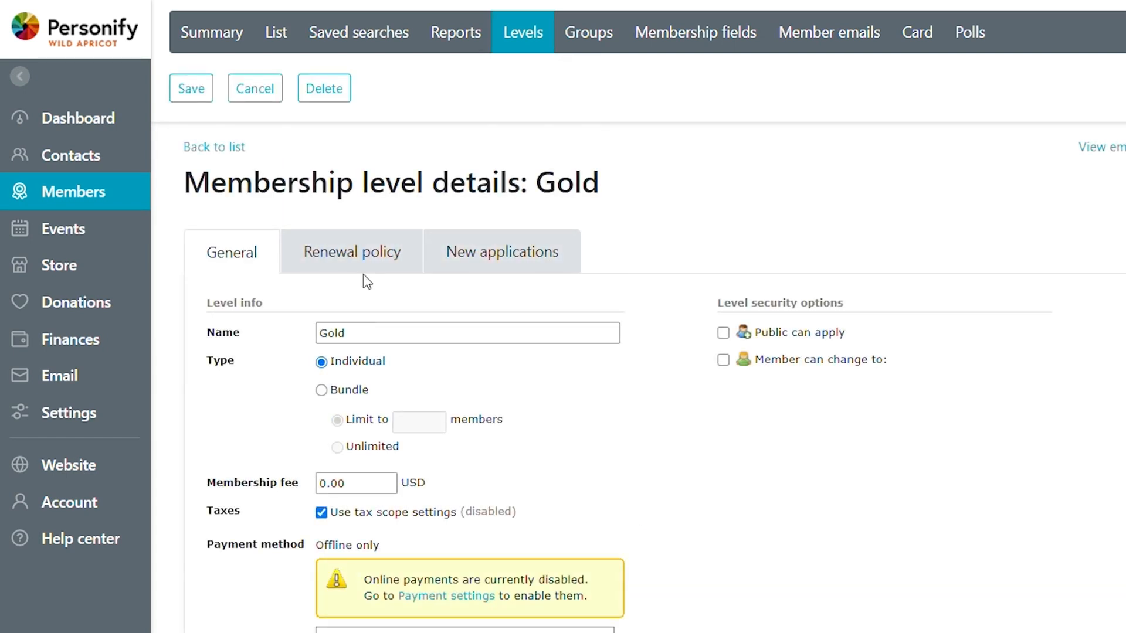
left_click(371, 245)
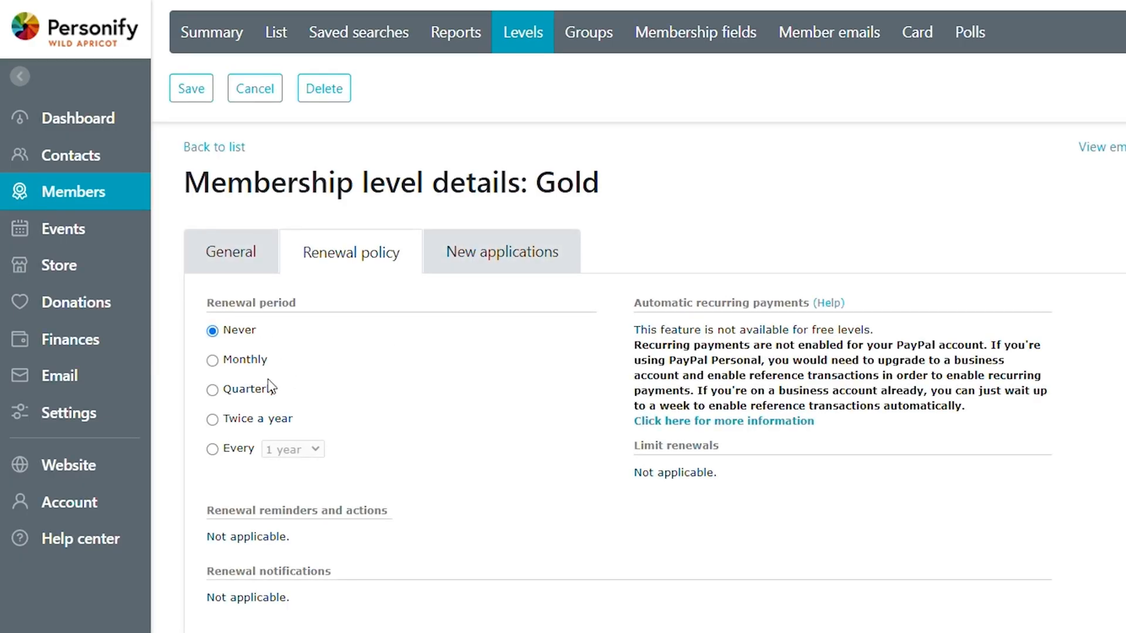
left_click_drag(224, 315, 287, 316)
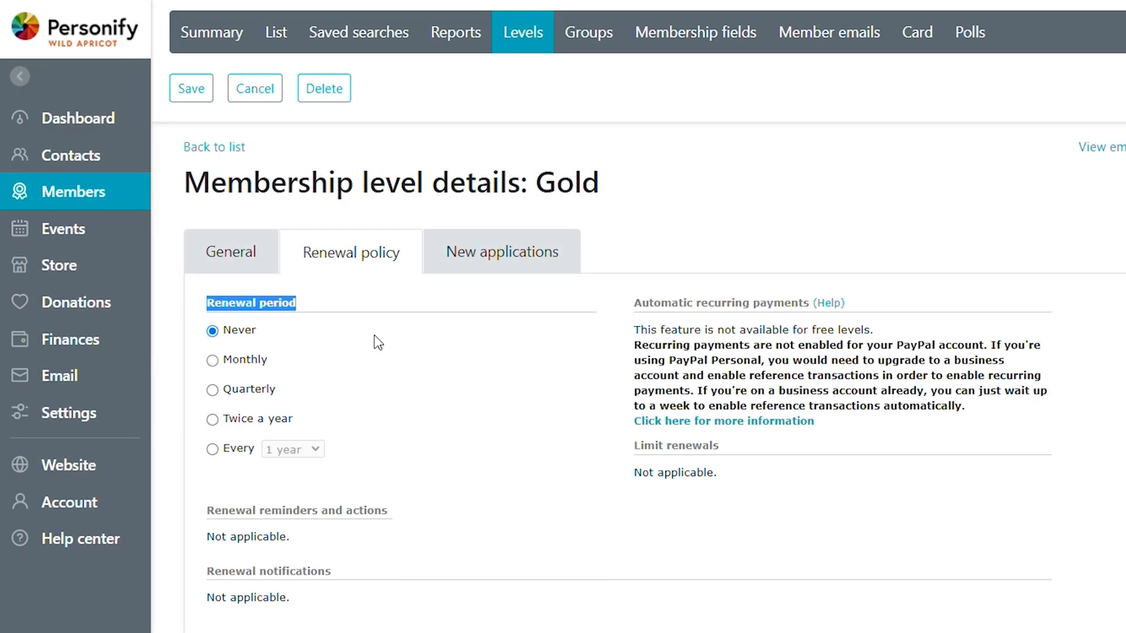
left_click(287, 352)
left_click(243, 364)
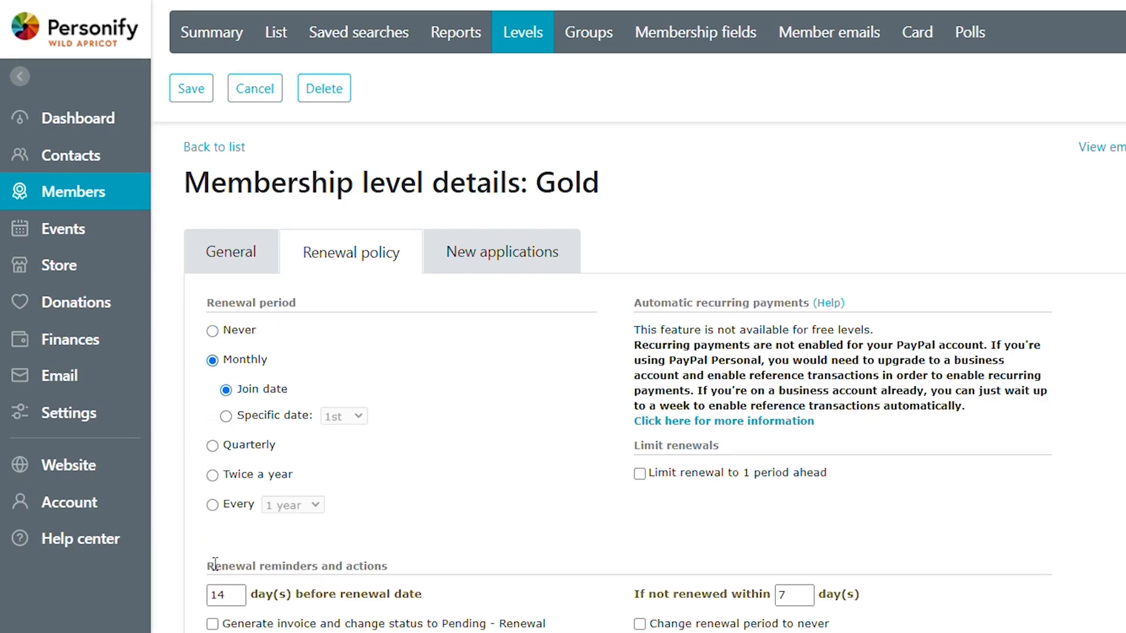
scroll(360, 369, "down", 7)
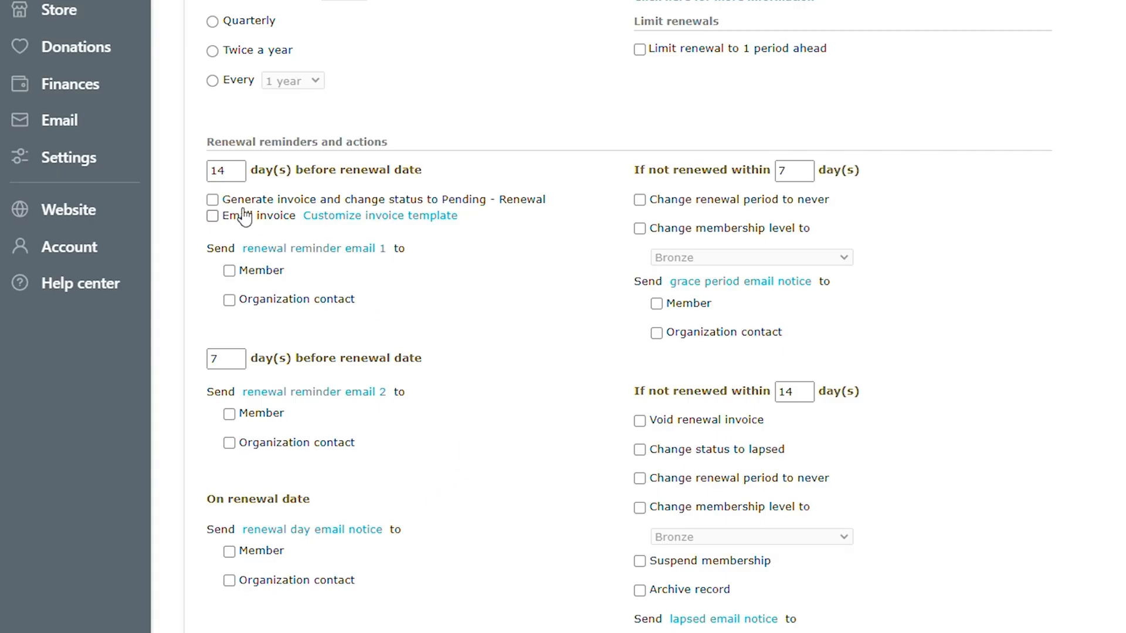
Enable generating the Gold renewal invoice 14 days before renewal and emailing it
left_click(226, 200)
left_click(263, 219)
left_click(451, 202)
left_click_drag(452, 202, 525, 199)
left_click(516, 211)
left_click(251, 221)
Open the Gold renewal reminder email 1 for editing and add 'Boot Camp' above the greeting
left_click(340, 249)
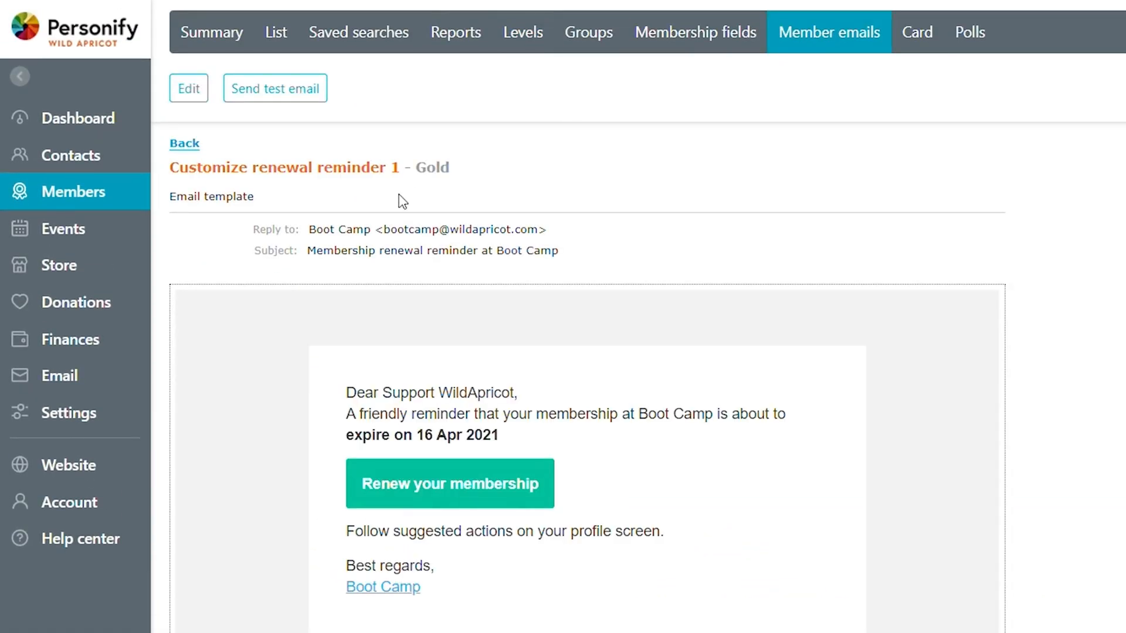
double_click(433, 173)
left_click(193, 89)
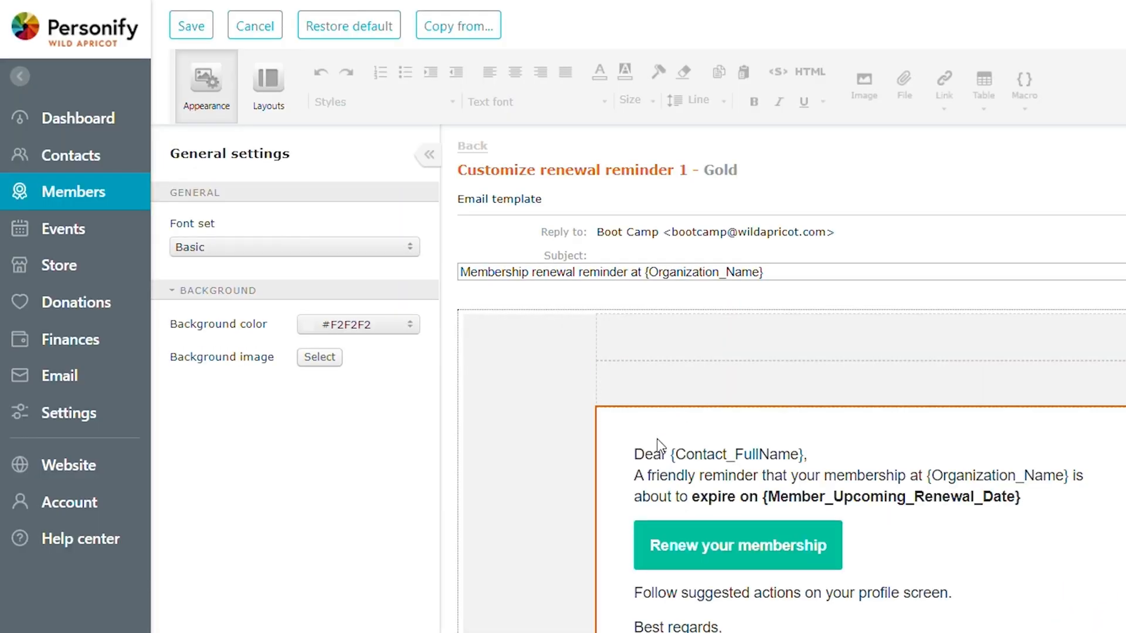
left_click(630, 451)
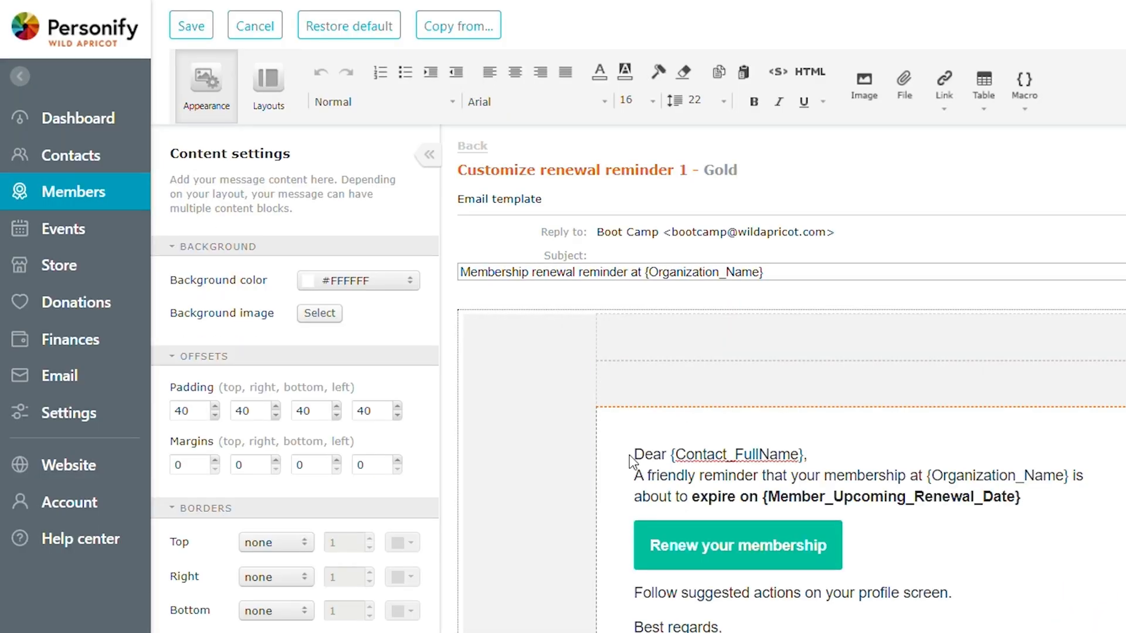
key("Return")
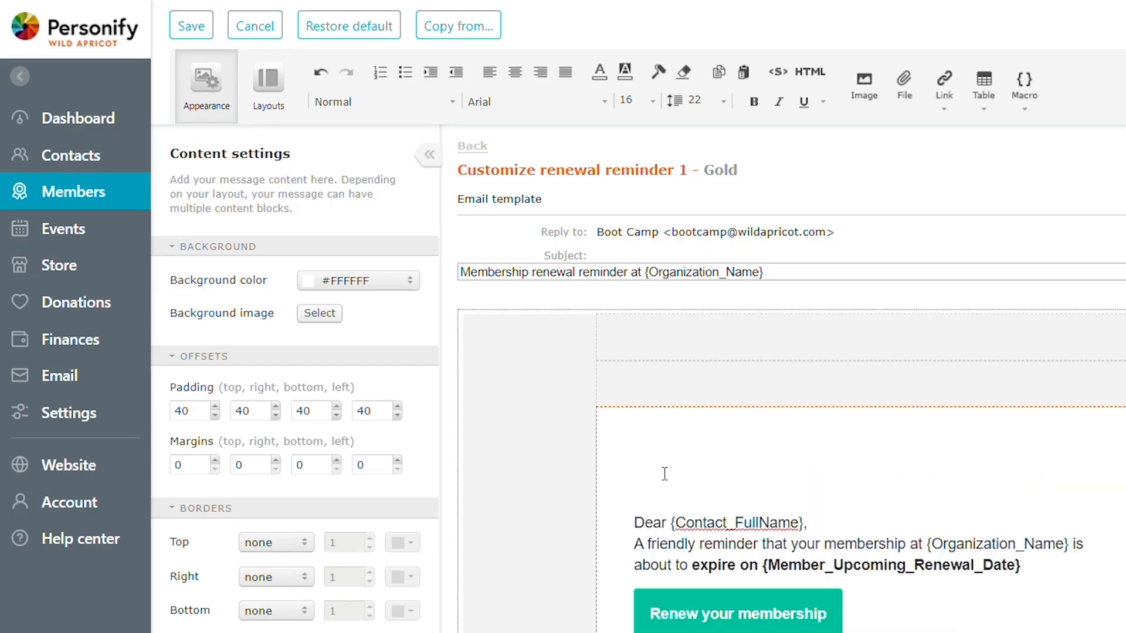
type("Boot")
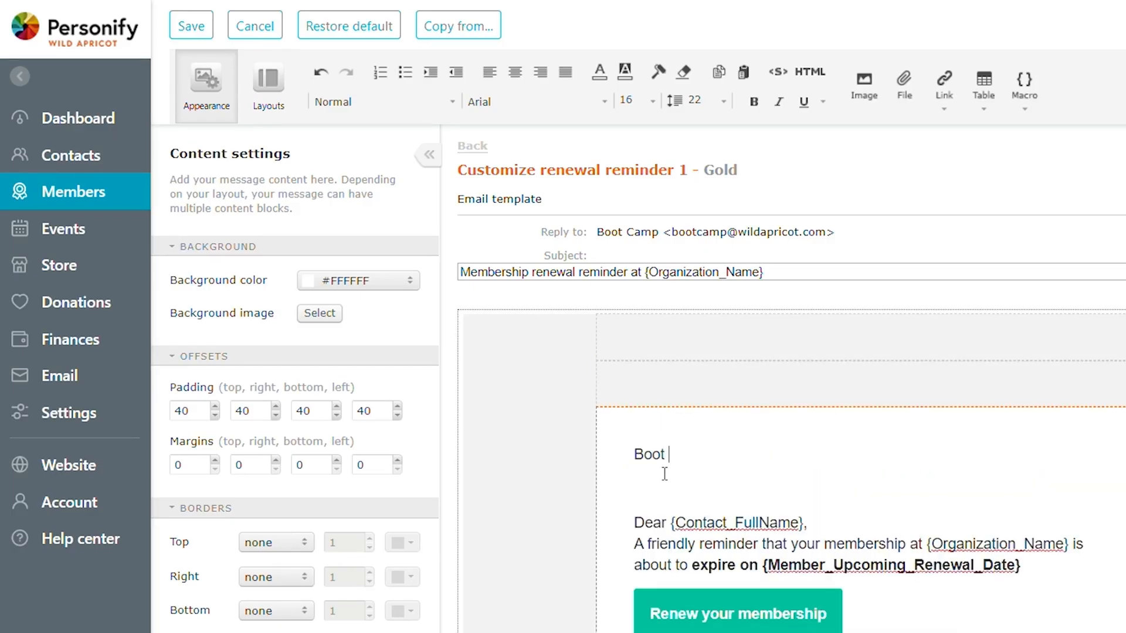
type(" Camp")
Save the customized Gold renewal reminder email 1
left_click(205, 32)
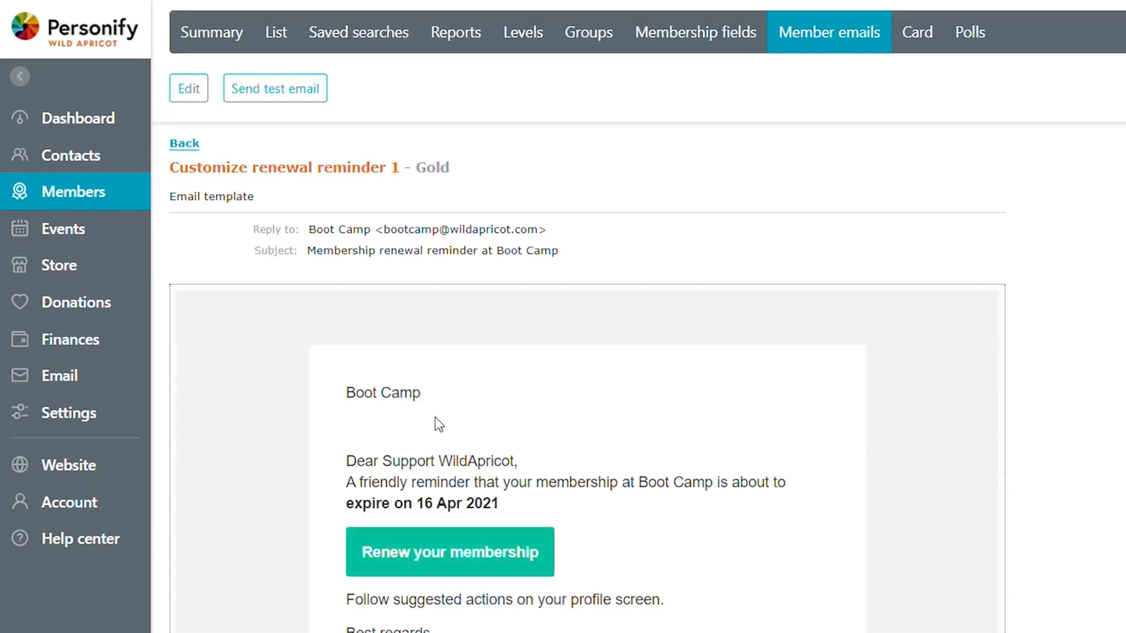
left_click_drag(361, 393, 445, 399)
left_click(442, 401)
left_click_drag(252, 168, 448, 169)
left_click(440, 169)
double_click(432, 167)
left_click(624, 182)
Review the unchanged default Renewal reminder 1 template under Member emails, then go back
left_click(838, 28)
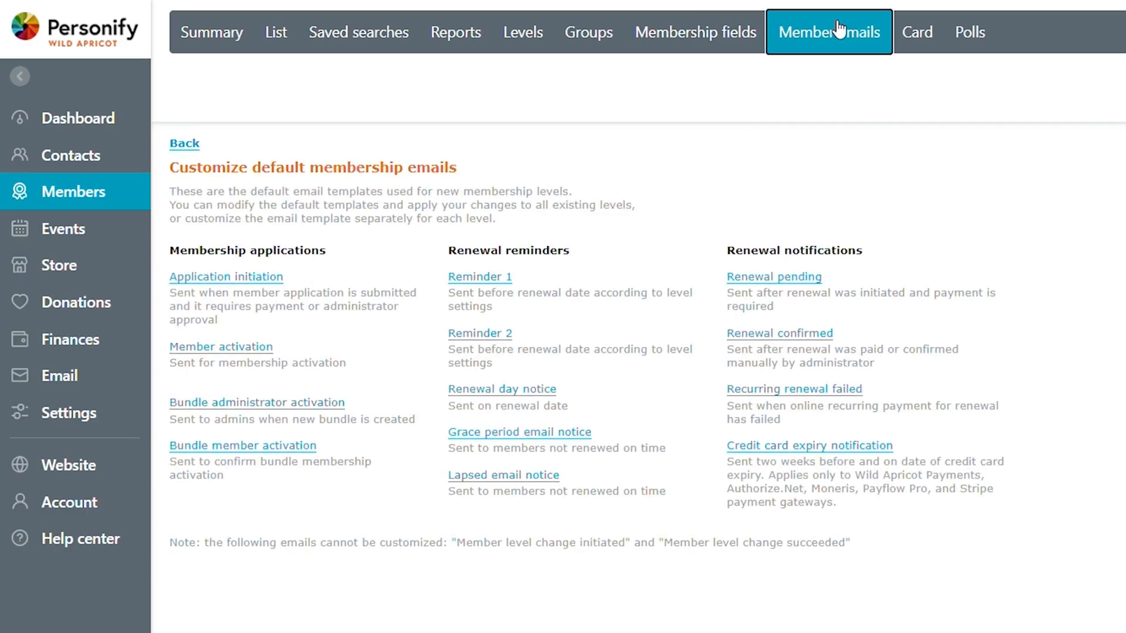
left_click(493, 283)
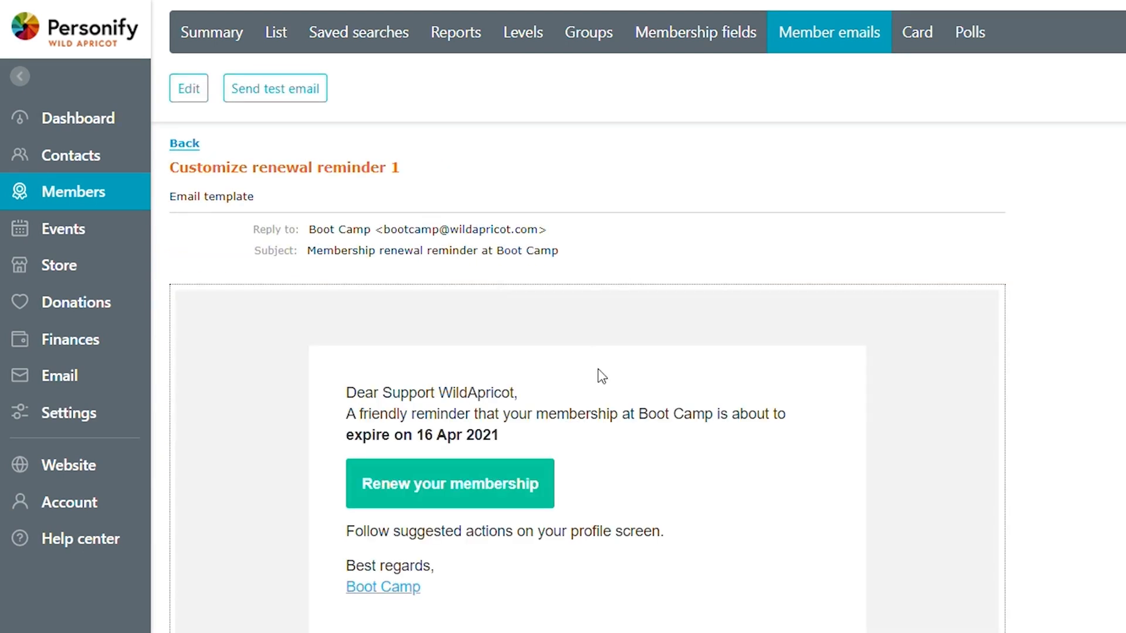
left_click_drag(358, 355, 452, 355)
left_click(459, 376)
left_click(183, 144)
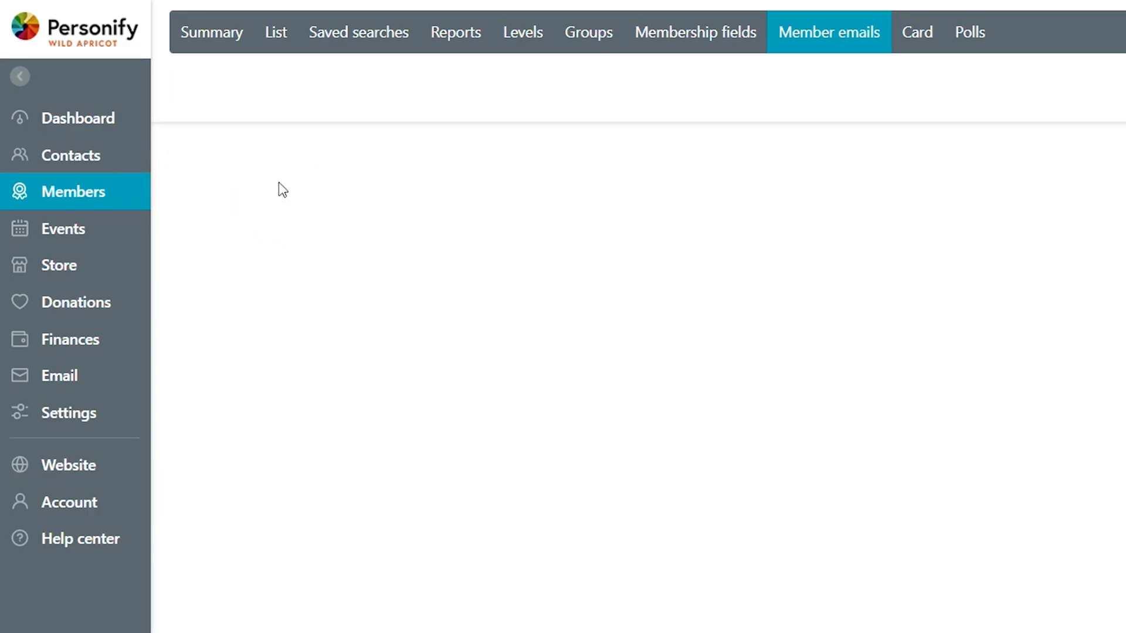
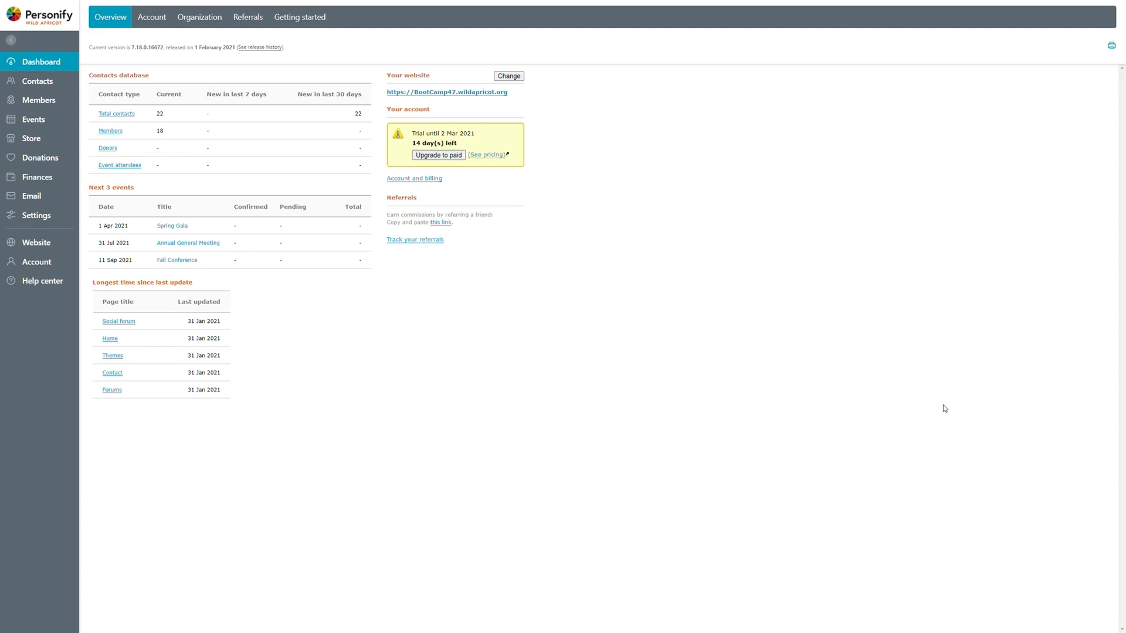
Open the default Event emails Reminder 1 template and switch it to edit mode
mouse_move(49, 120)
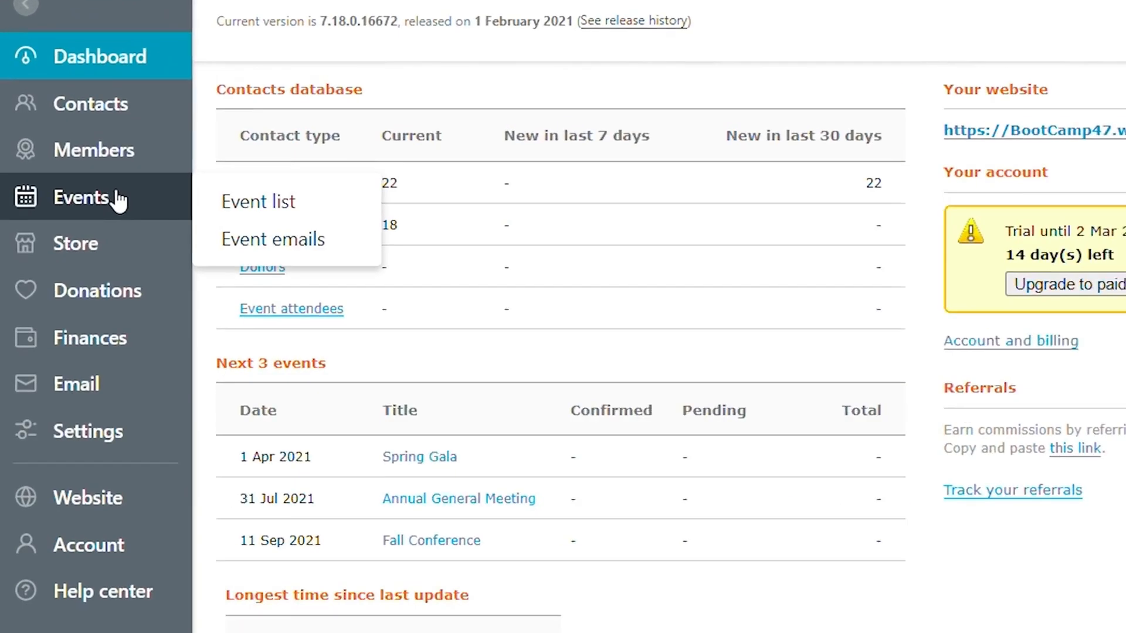
left_click(265, 241)
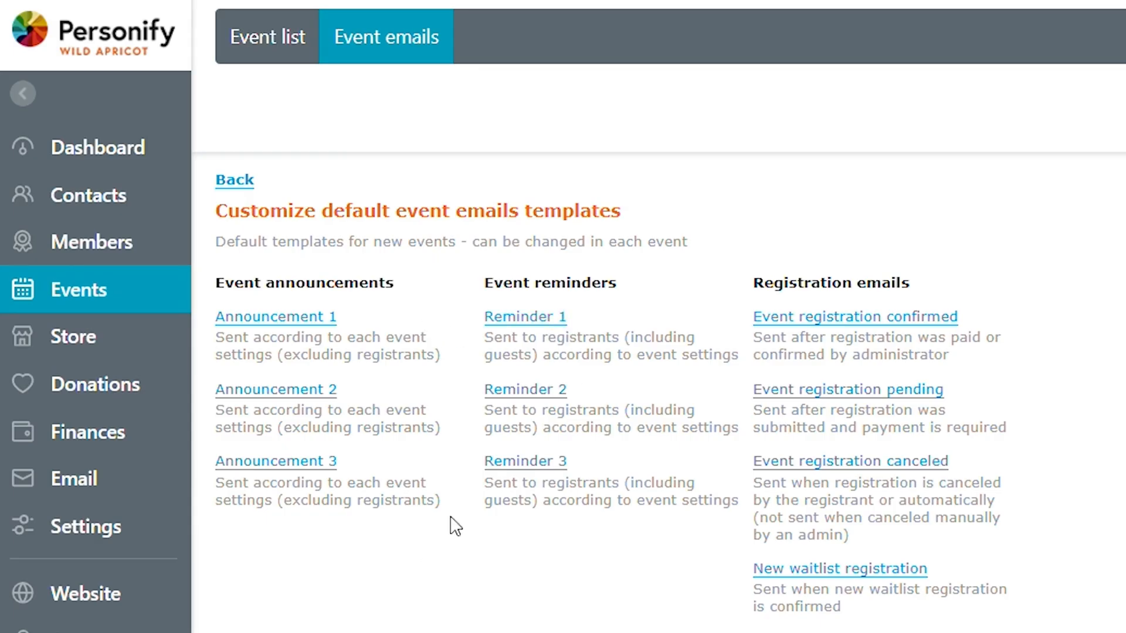
left_click(537, 325)
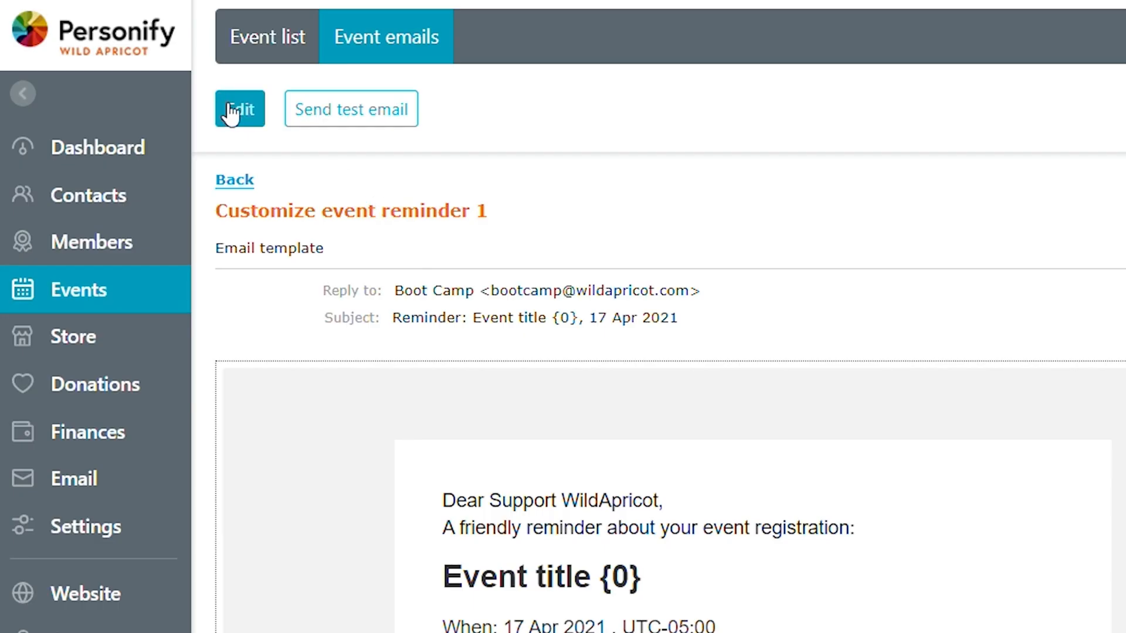
left_click(223, 111)
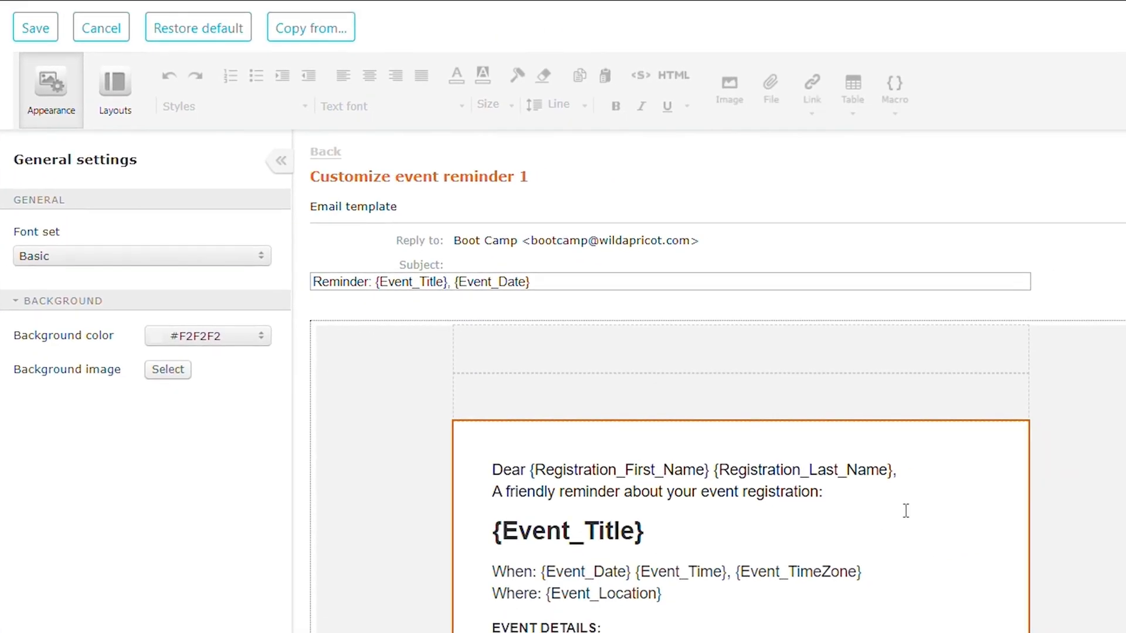
Add the line "Don't forget to update your profile!" below {Event_Title} in the body
left_click(789, 560)
left_click(705, 530)
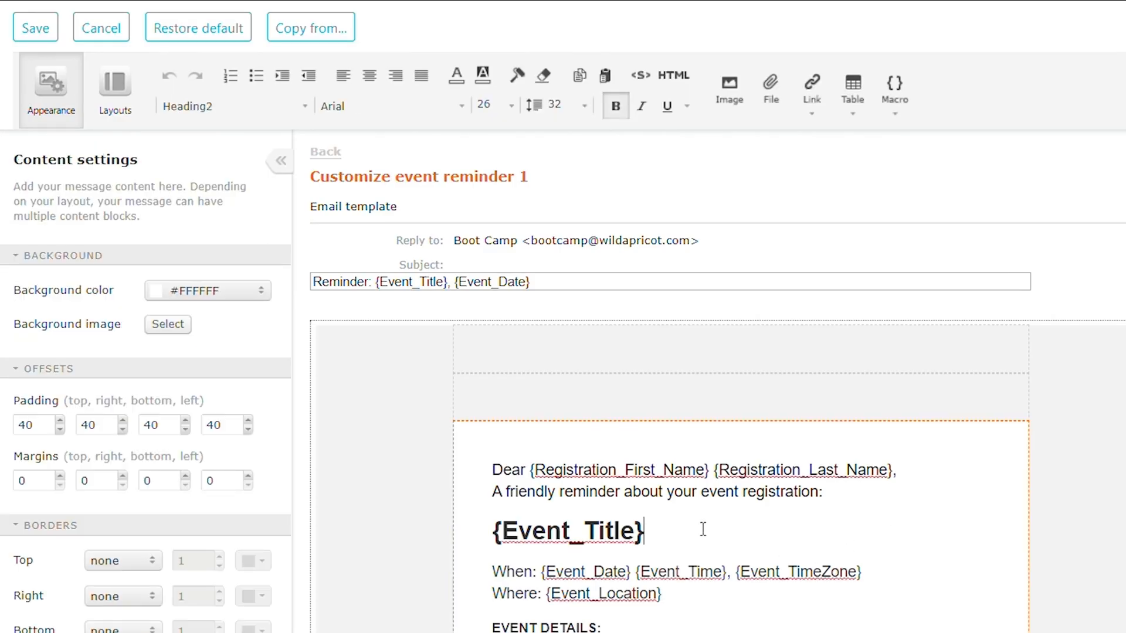
key("Return")
type("Do")
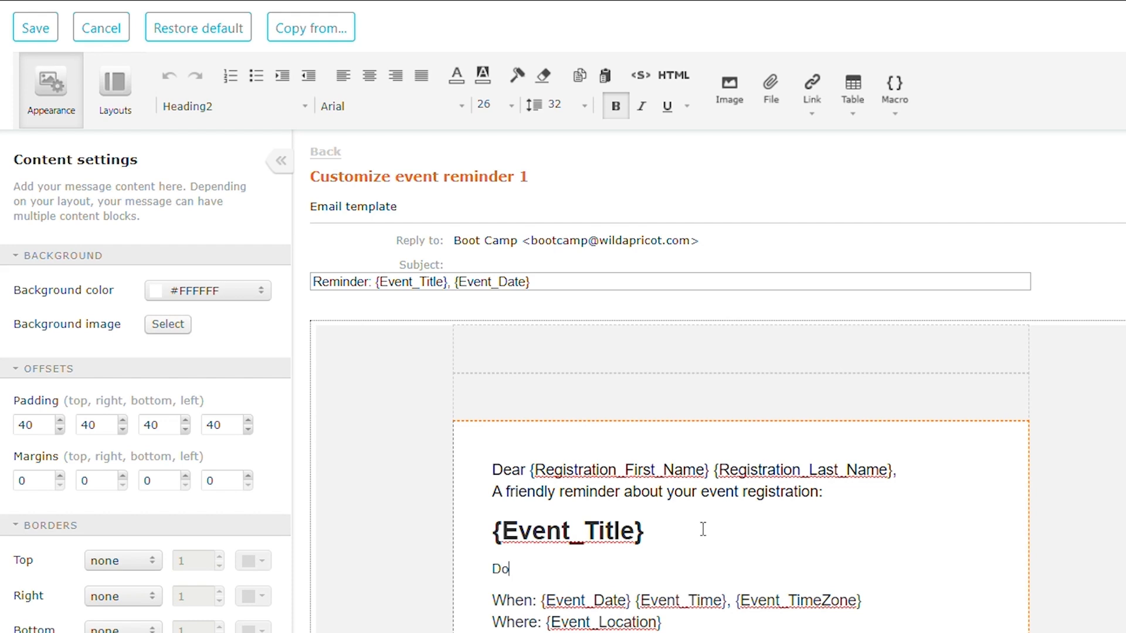
type("n't forget to update your profile!")
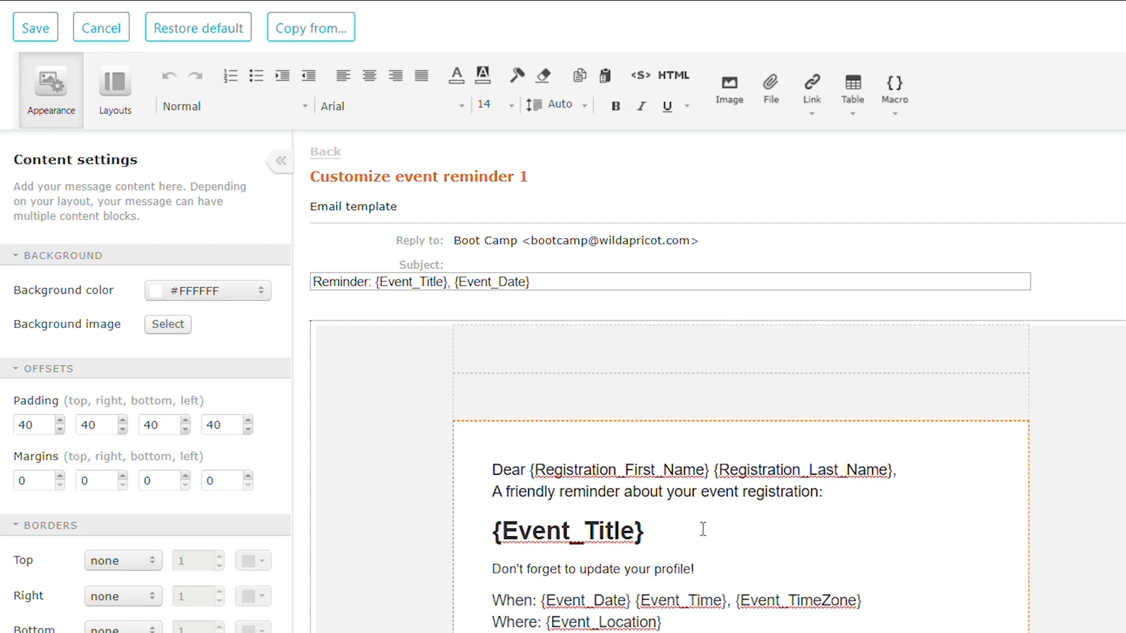
Save the template and apply it to all upcoming events, confirming with UPDATE
left_click(35, 28)
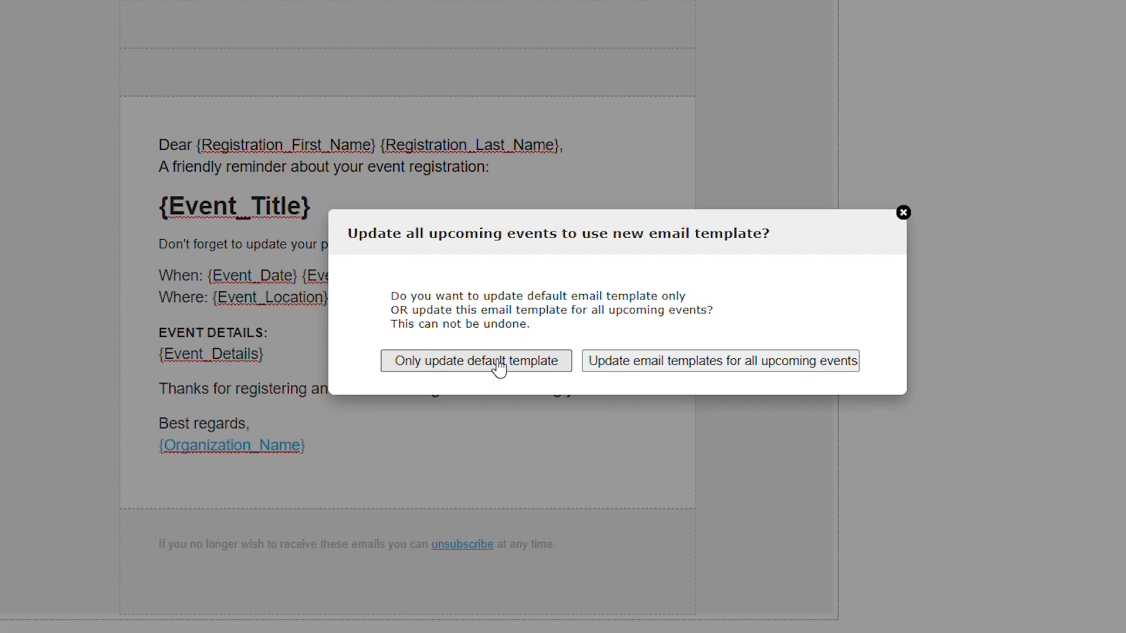
left_click(734, 365)
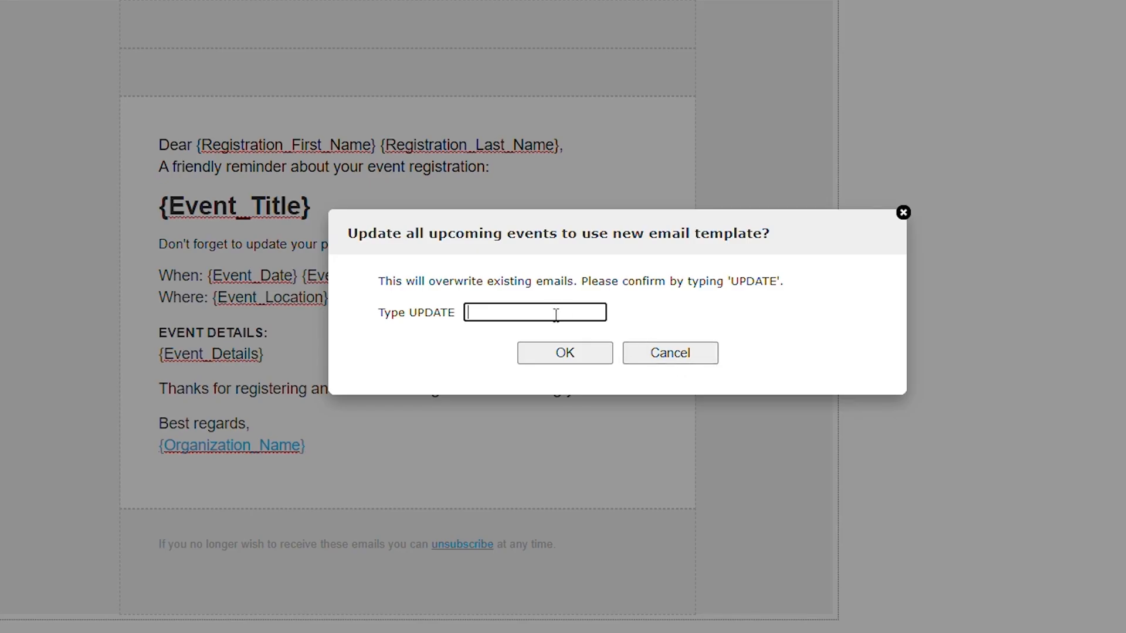
type("UPDATE")
left_click(551, 354)
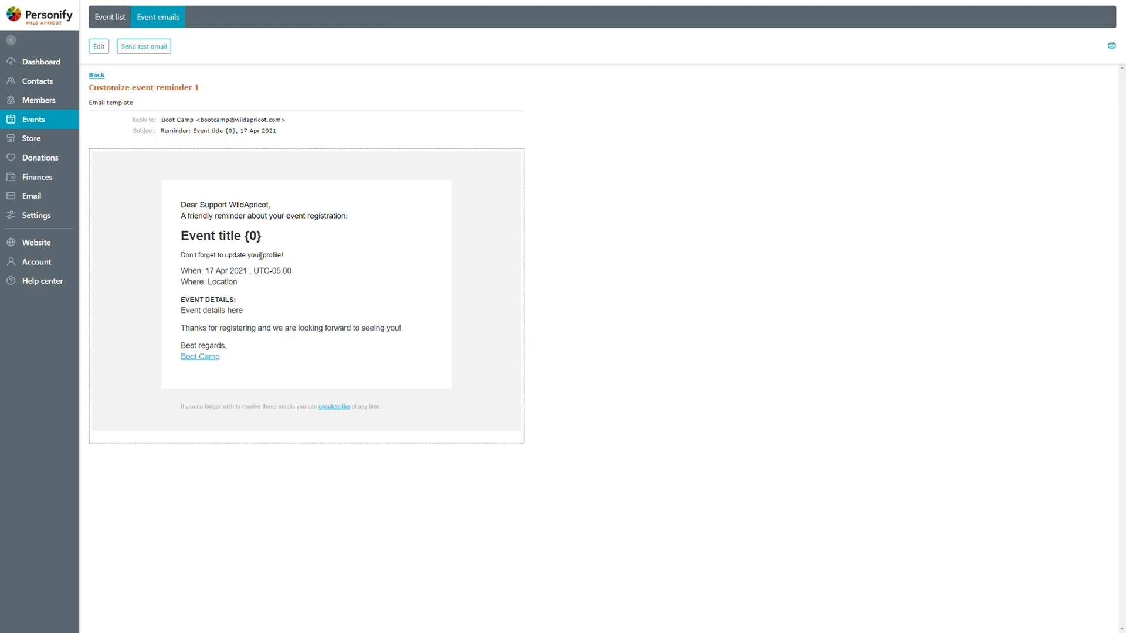
Go back to the Event list, open Fall Conference and view its Emails tab
left_click(96, 75)
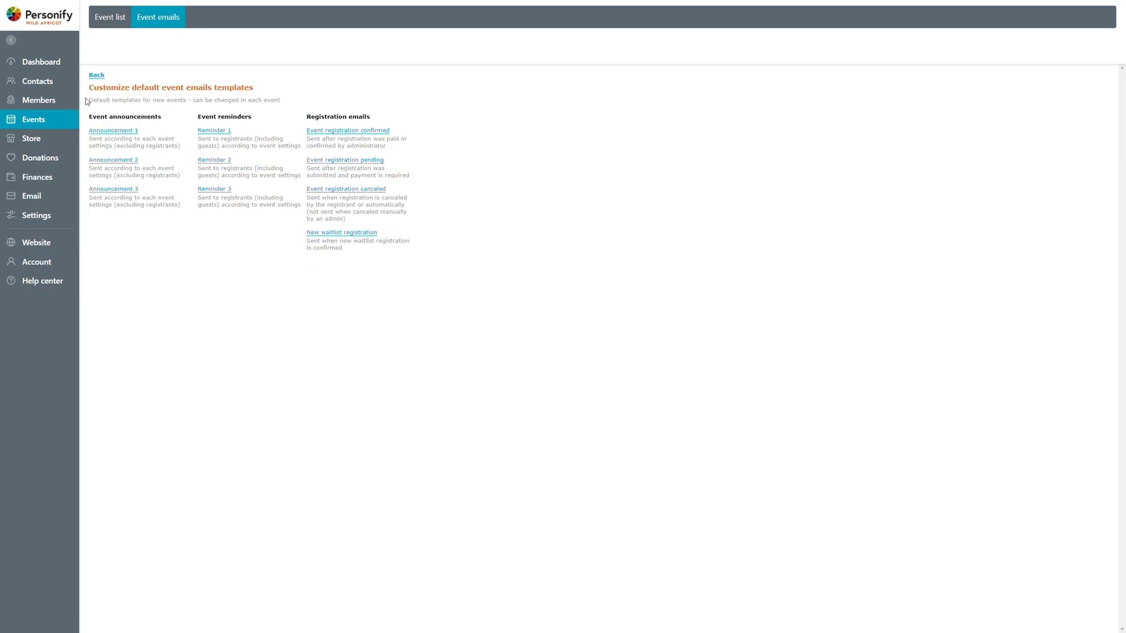
mouse_move(69, 109)
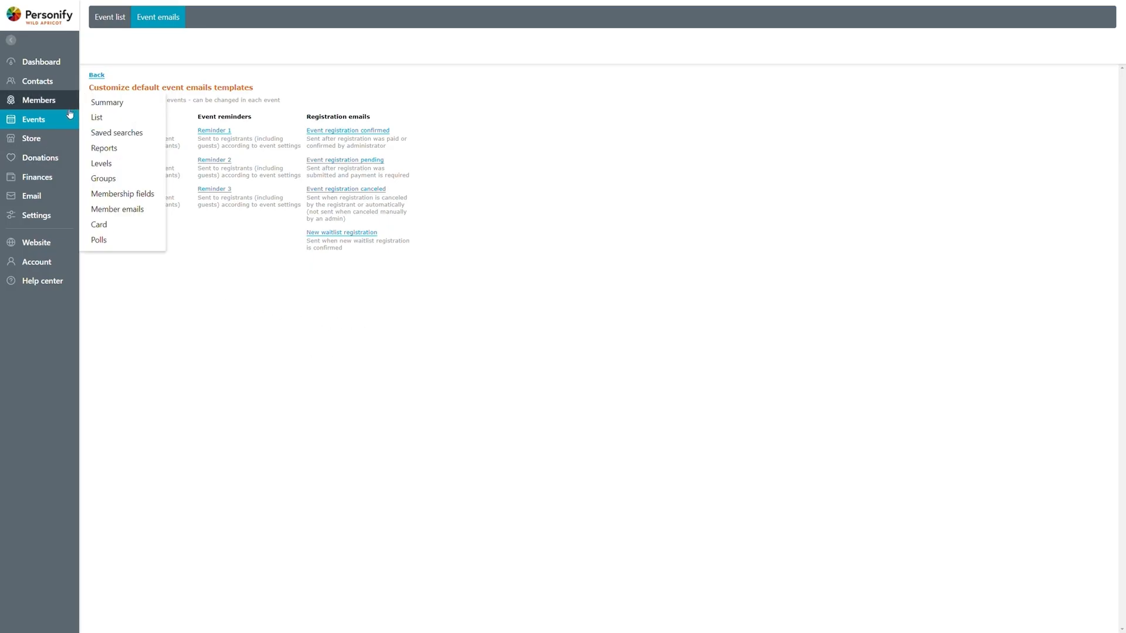
left_click(111, 21)
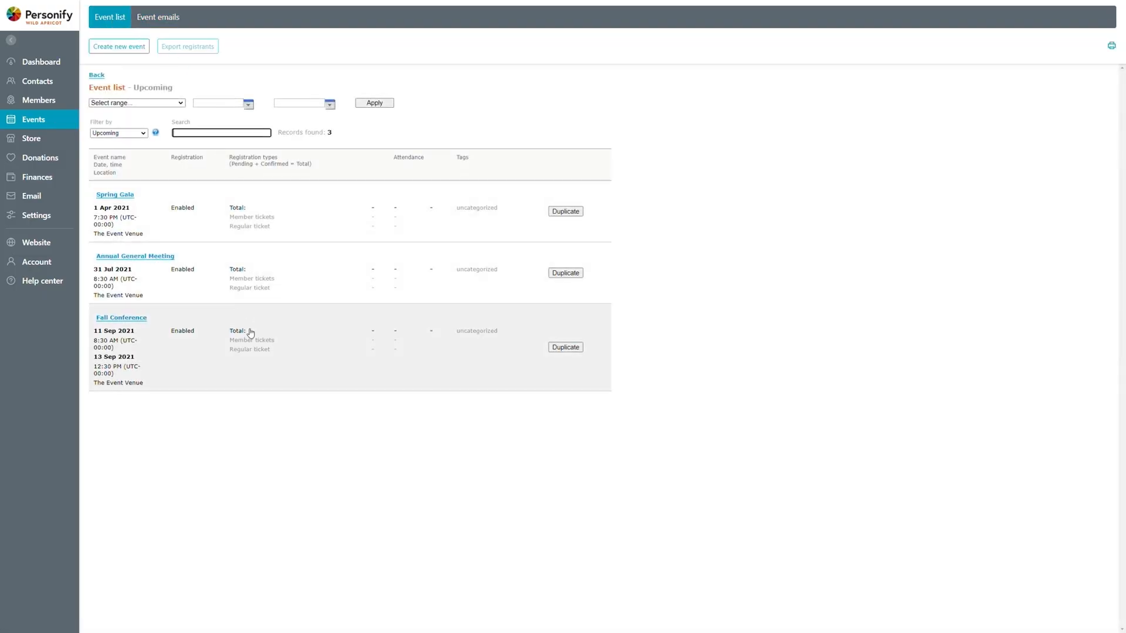
left_click(251, 333)
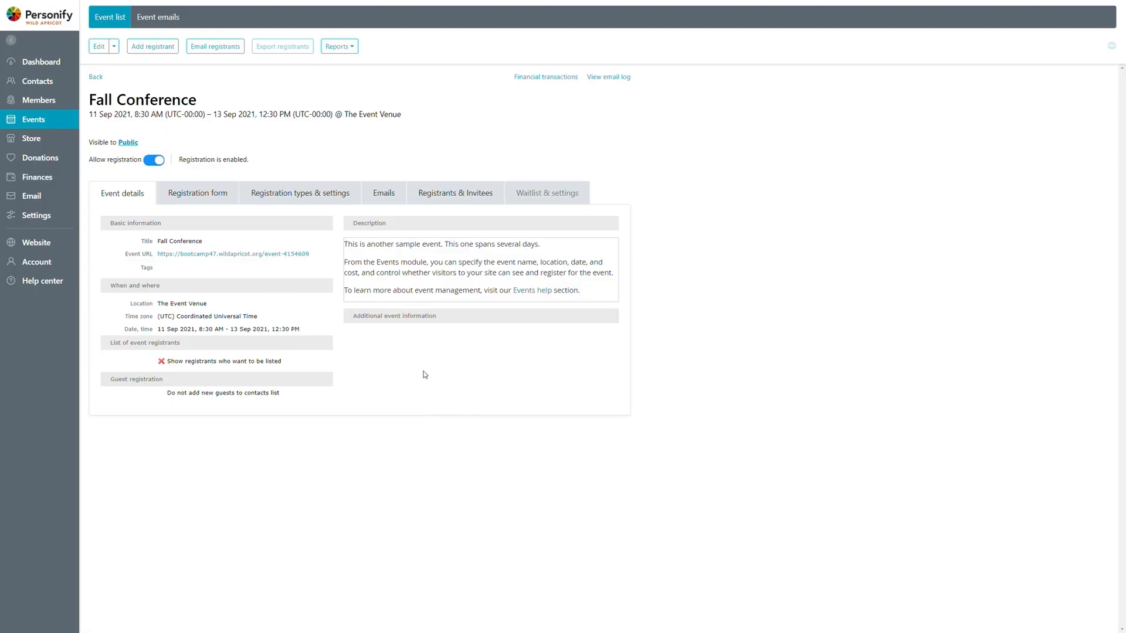
left_click(400, 192)
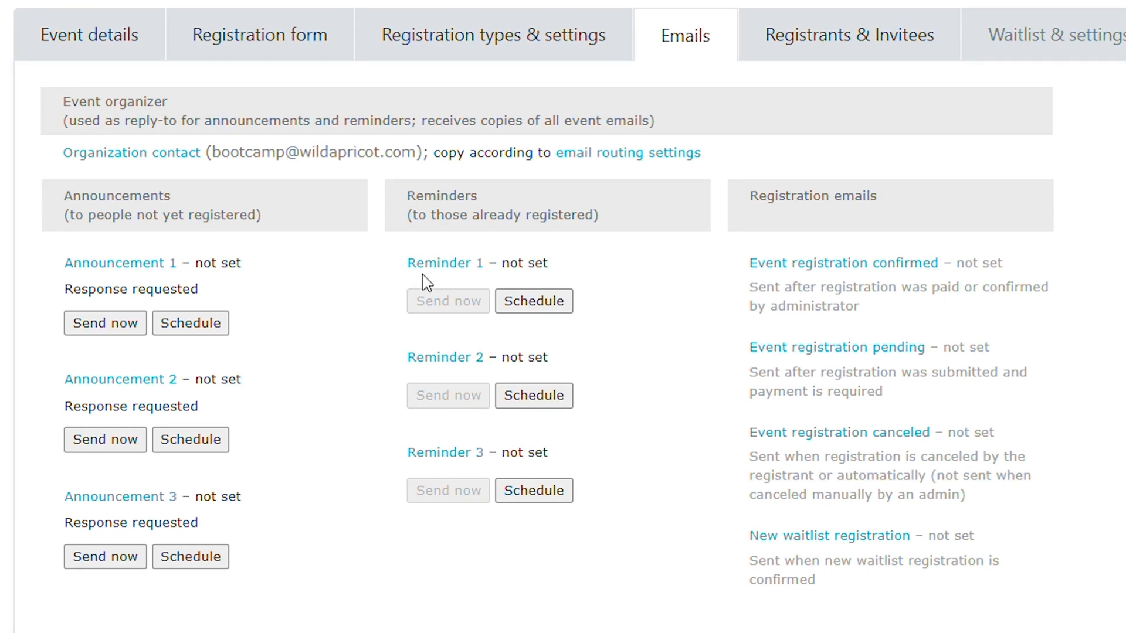
Open Fall Conference's Reminder 1, confirm the profile-update line, and start editing it
left_click(452, 265)
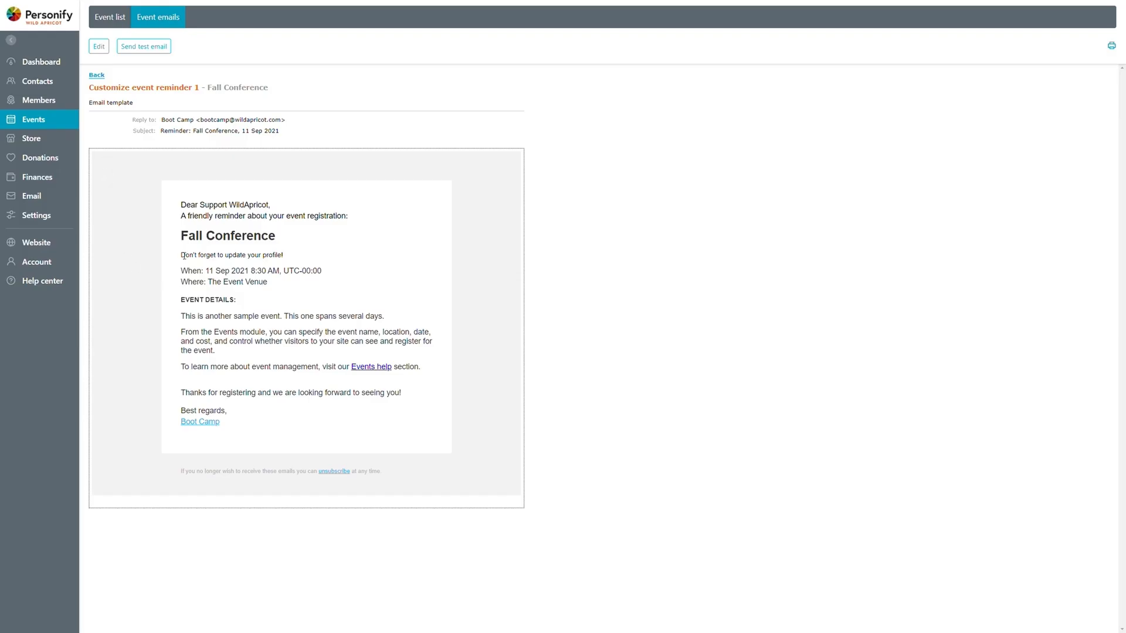
left_click_drag(183, 256, 289, 256)
left_click(299, 260)
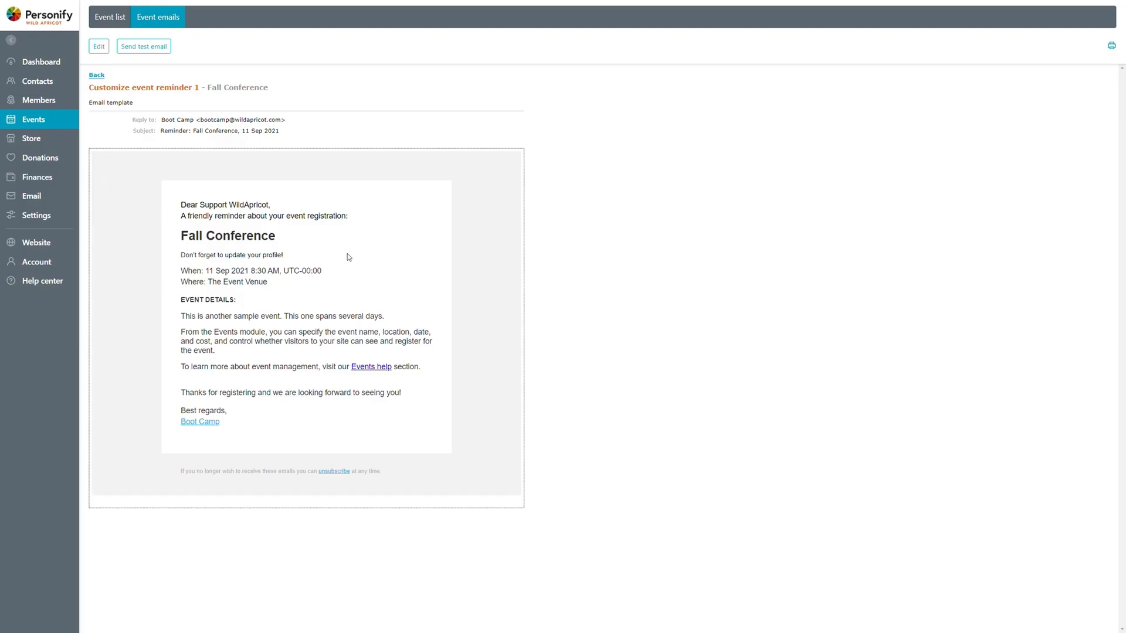
left_click(99, 47)
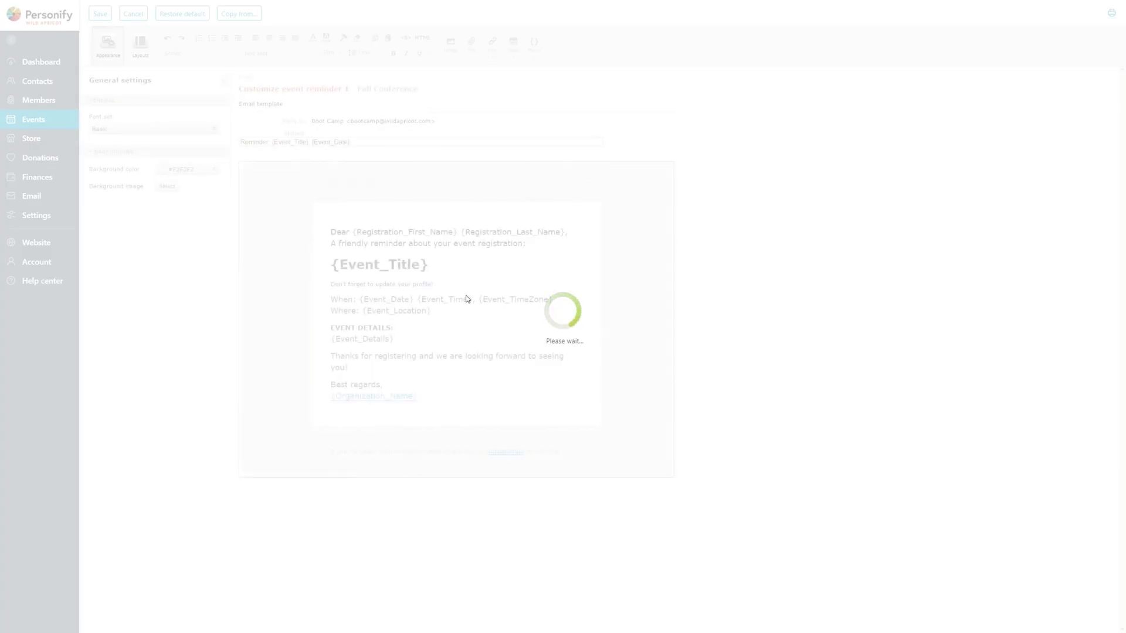
Add "Don't forget to bring a jacket. :)" below the profile line and save
left_click(437, 287)
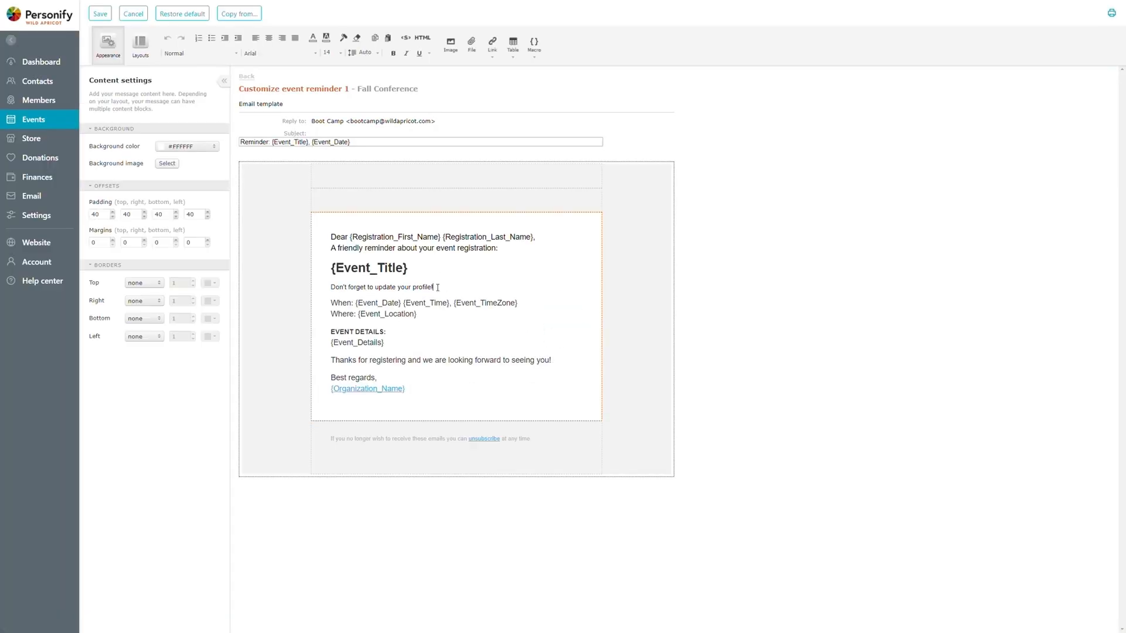
key("Return")
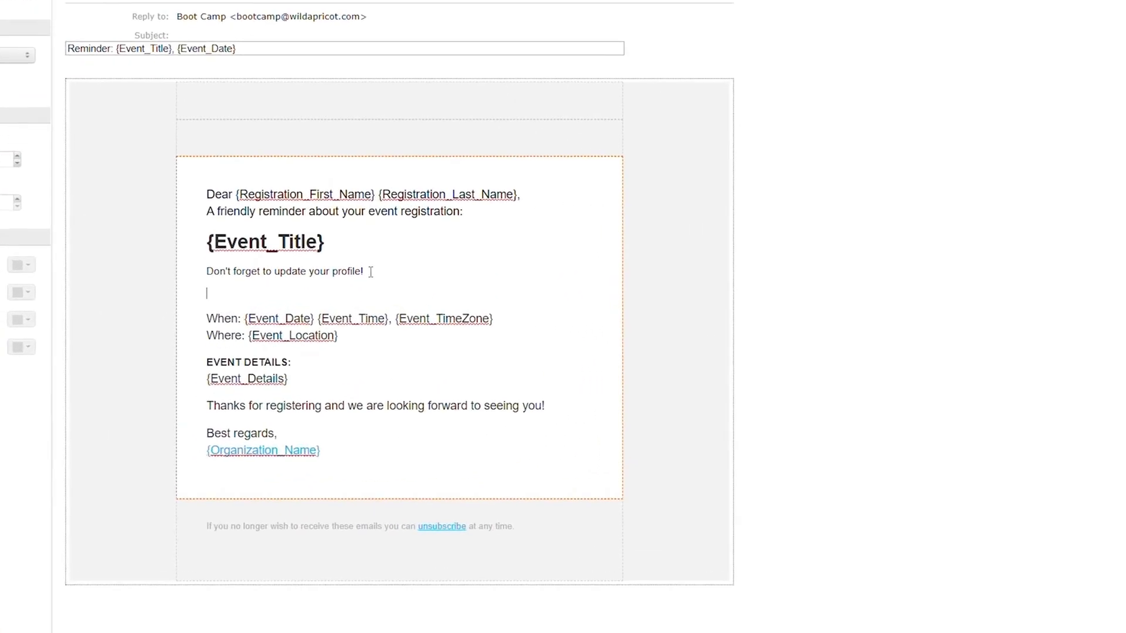
type("Don't forget to break")
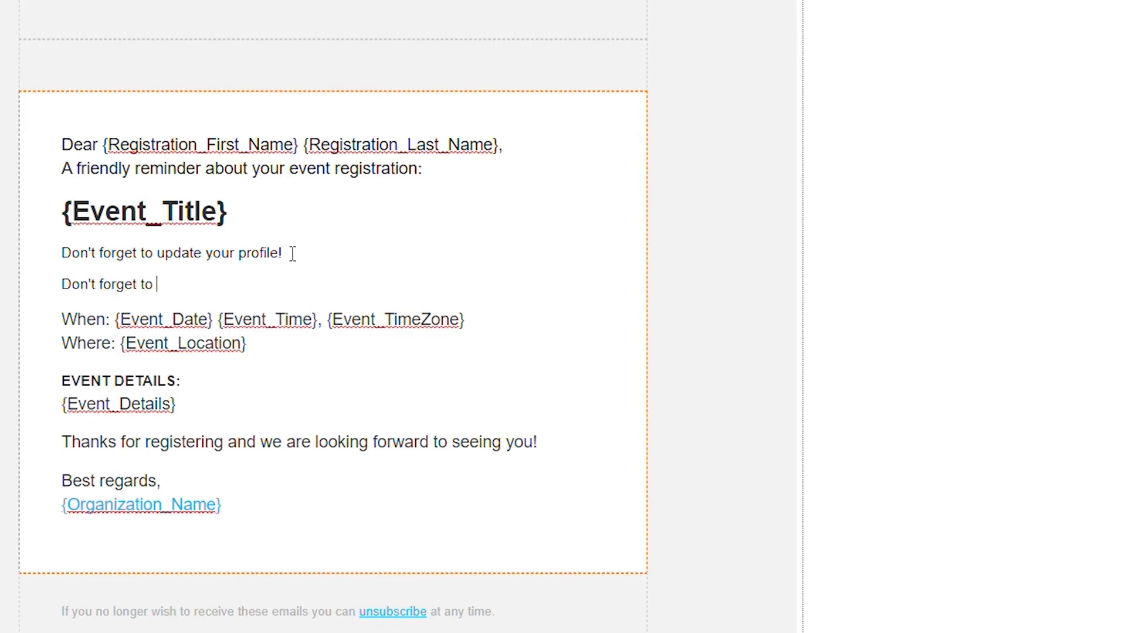
key("BackSpace")
key("BackSpace")
key("BackSpace")
key("BackSpace")
type("ing a jacket")
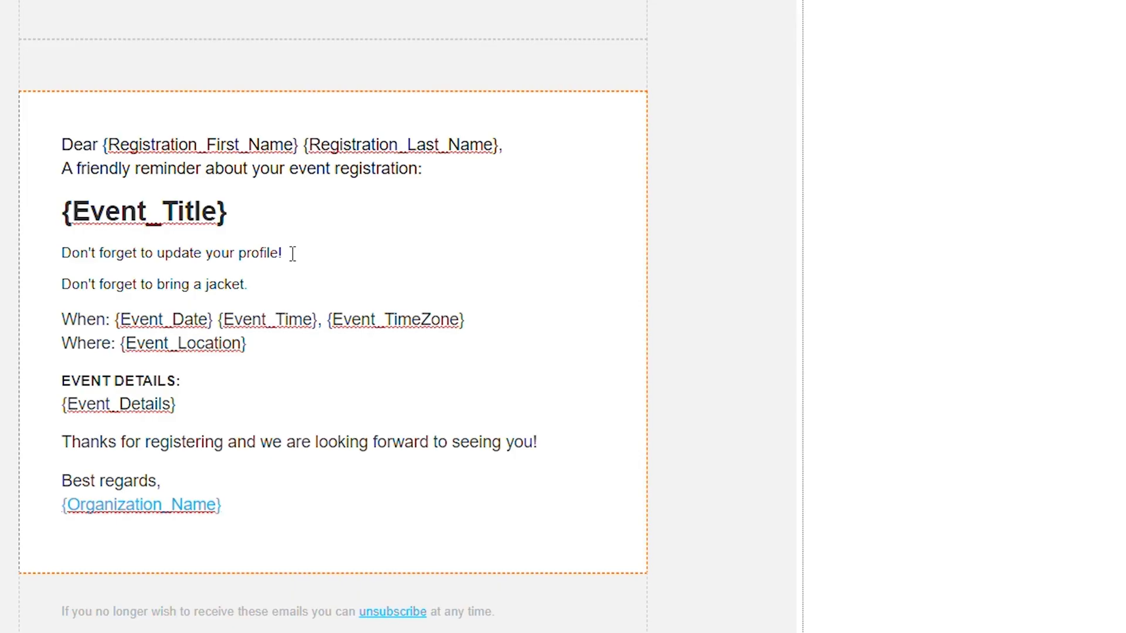
type("!")
key("BackSpace")
type(".  :)")
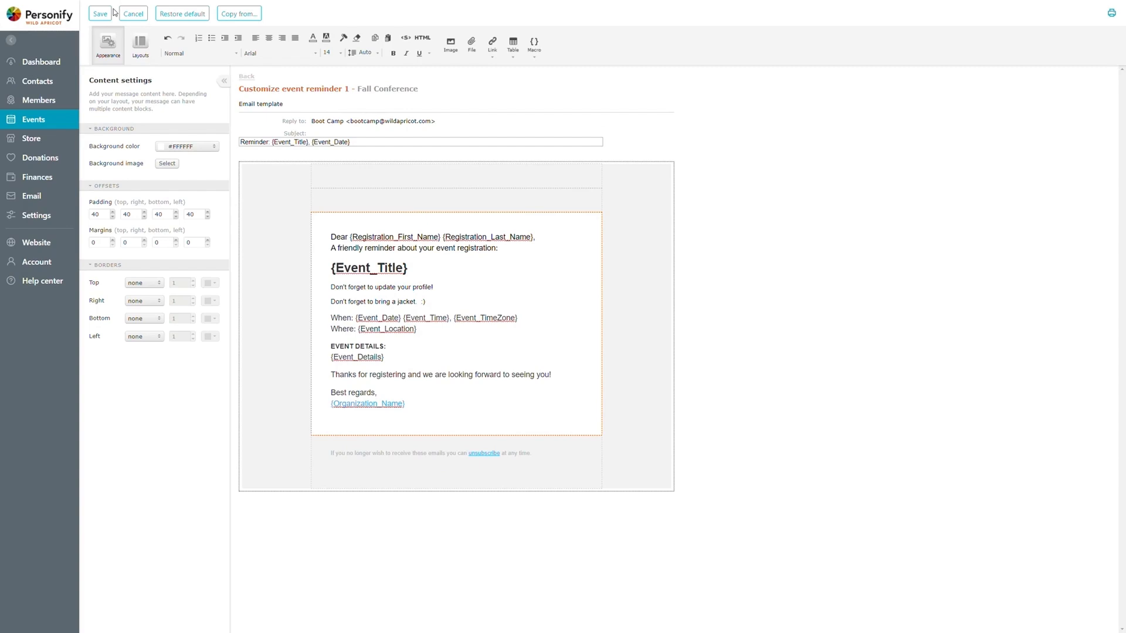
left_click(101, 13)
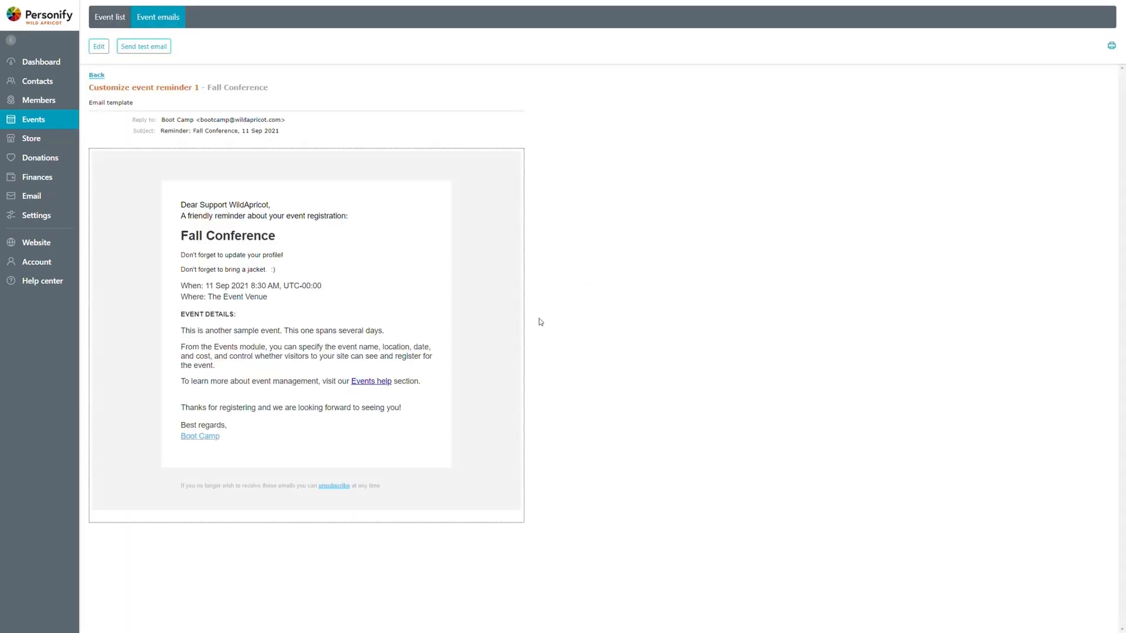
Check the jacket and profile lines in the saved preview, then return to Fall Conference's emails
left_click_drag(183, 269, 275, 270)
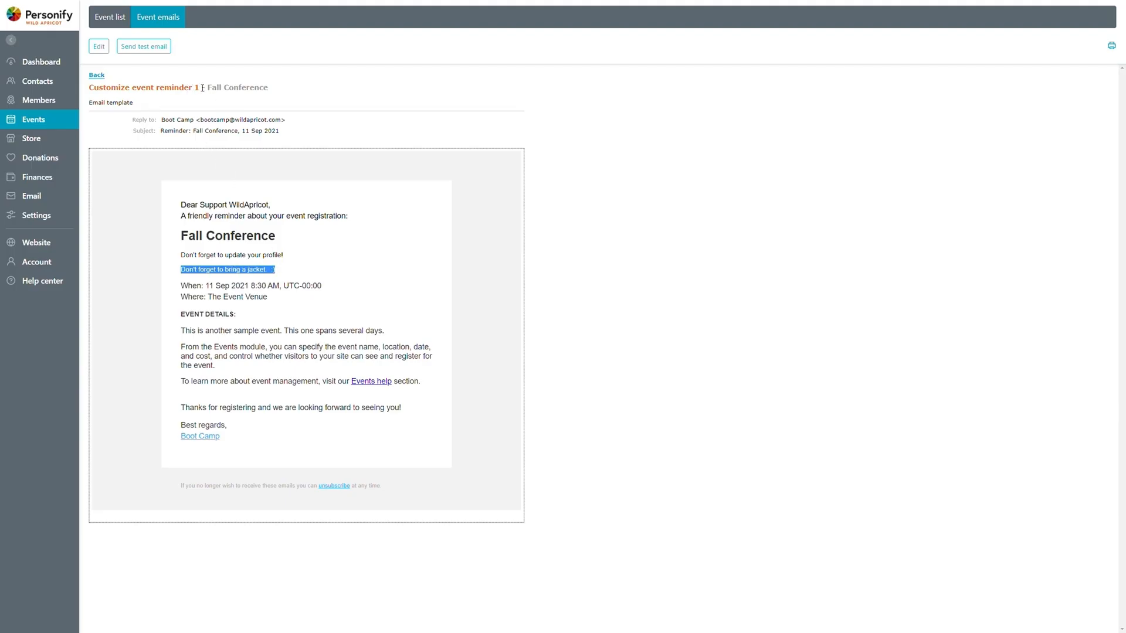
triple_click(237, 87)
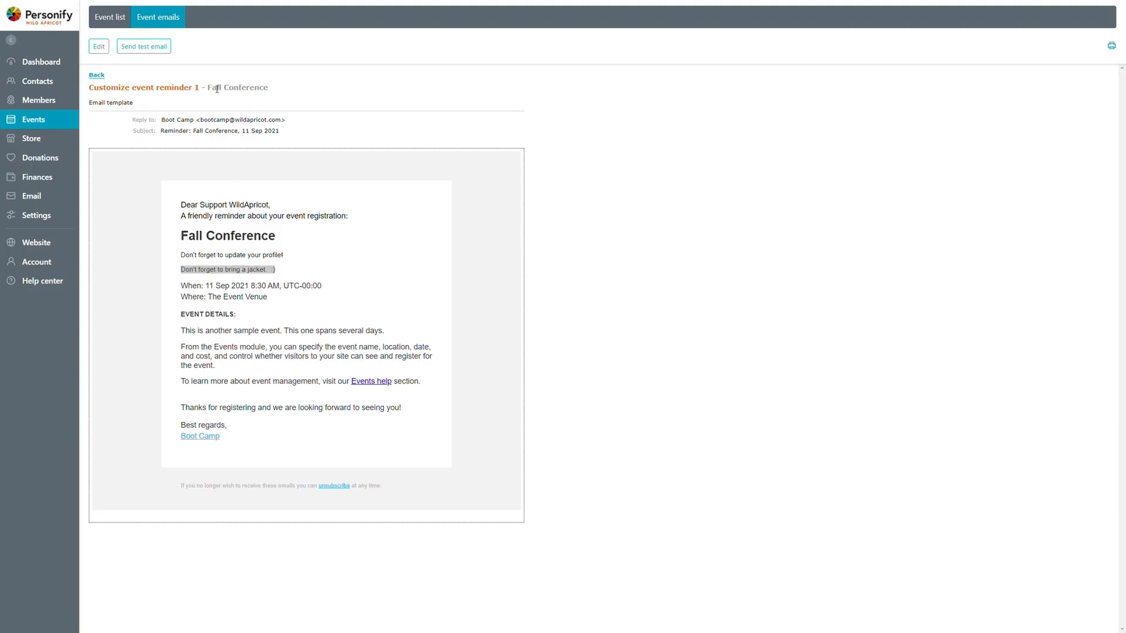
left_click(236, 87)
left_click(184, 257)
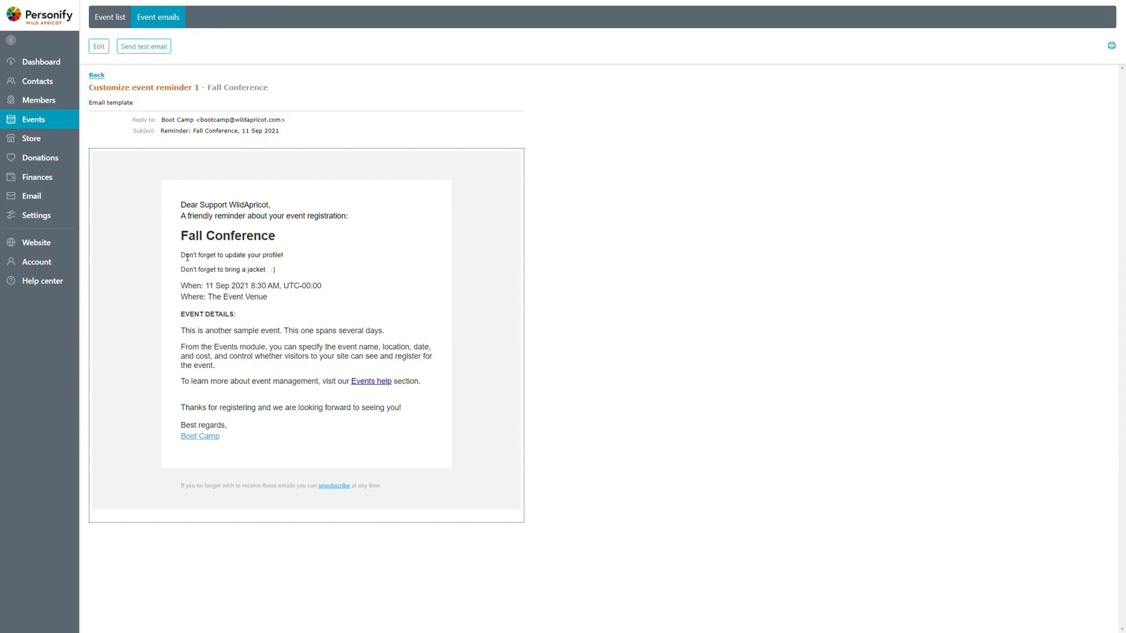
left_click_drag(182, 269, 290, 271)
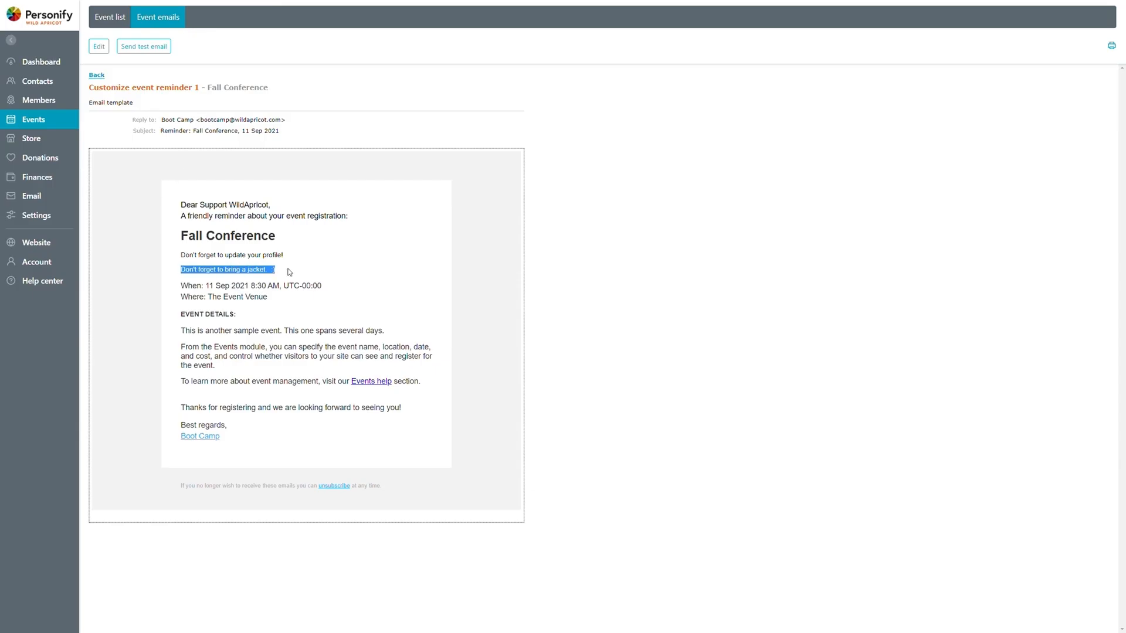
left_click(245, 254)
left_click_drag(182, 257, 294, 254)
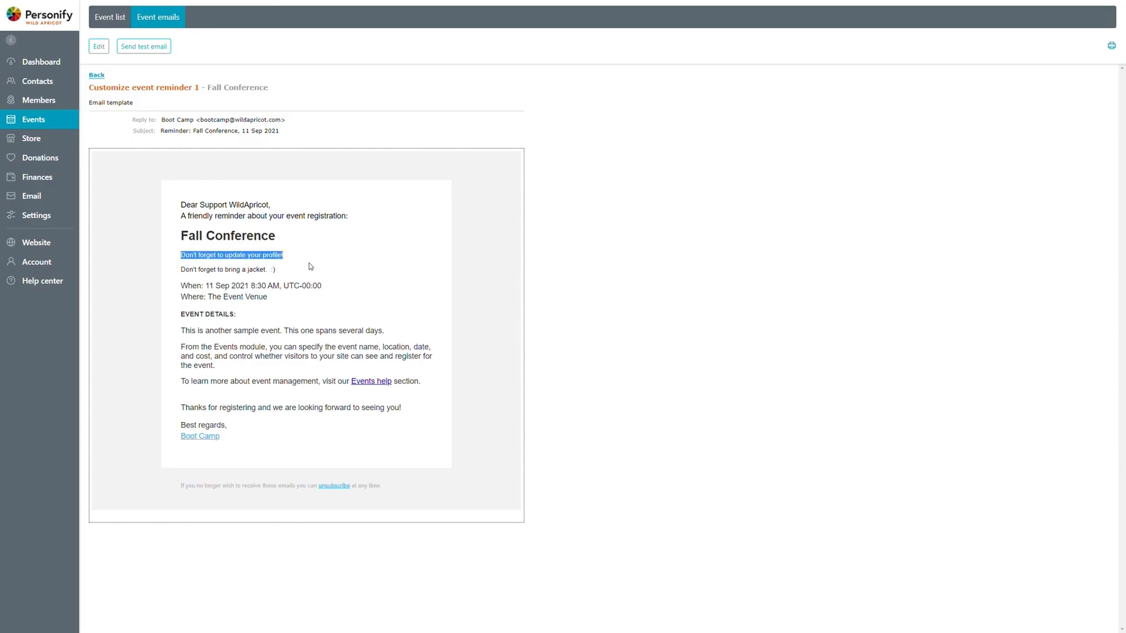
left_click(361, 301)
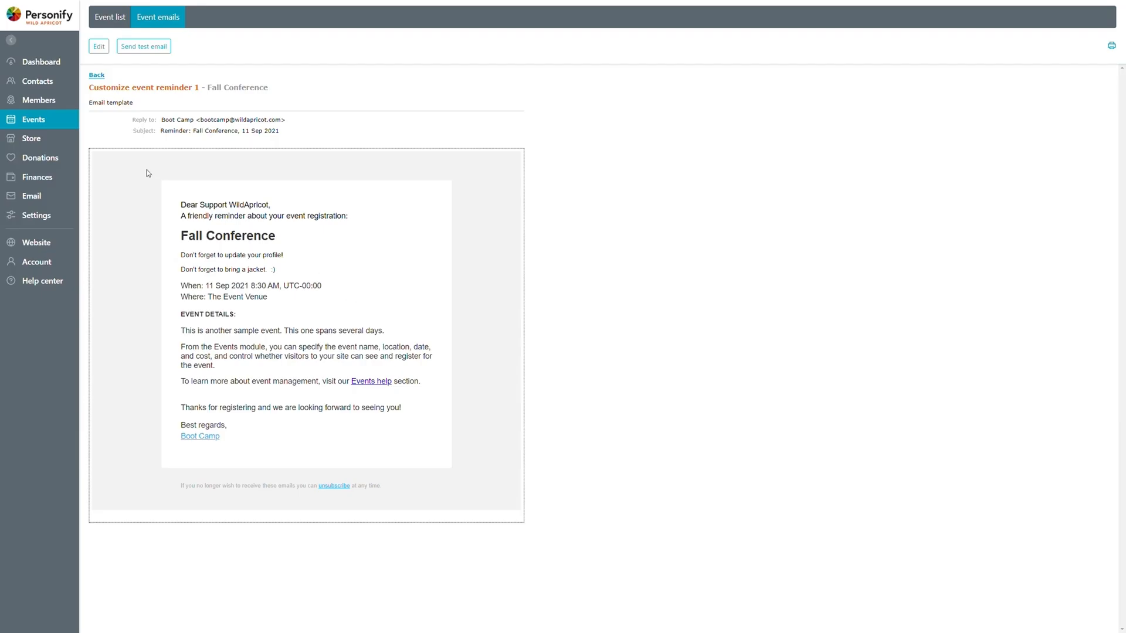
left_click(97, 76)
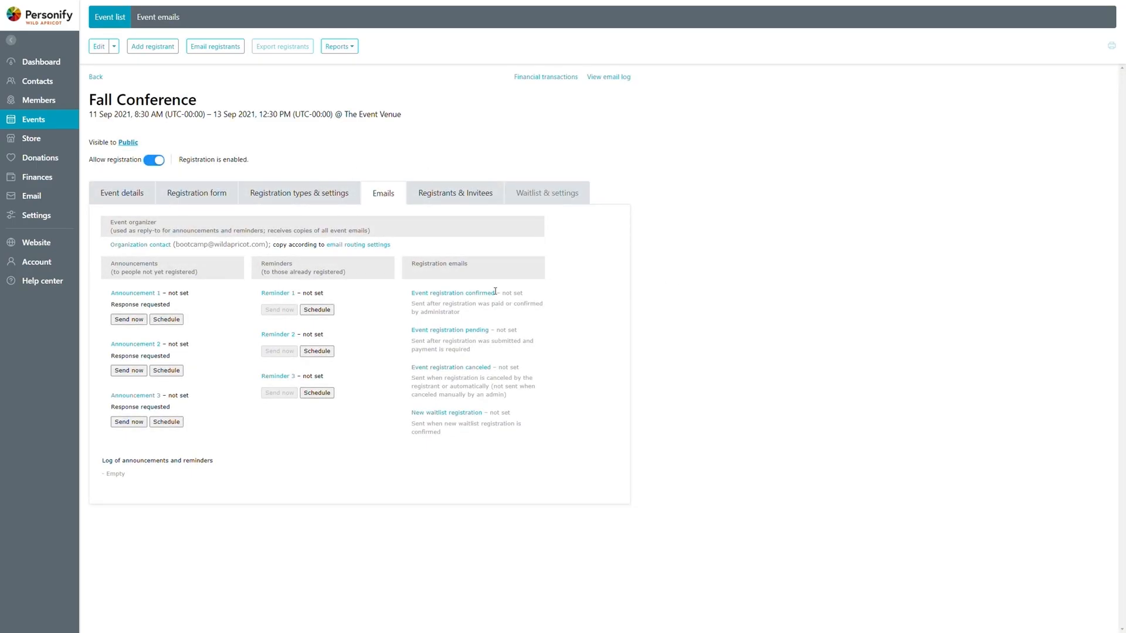
left_click(432, 294)
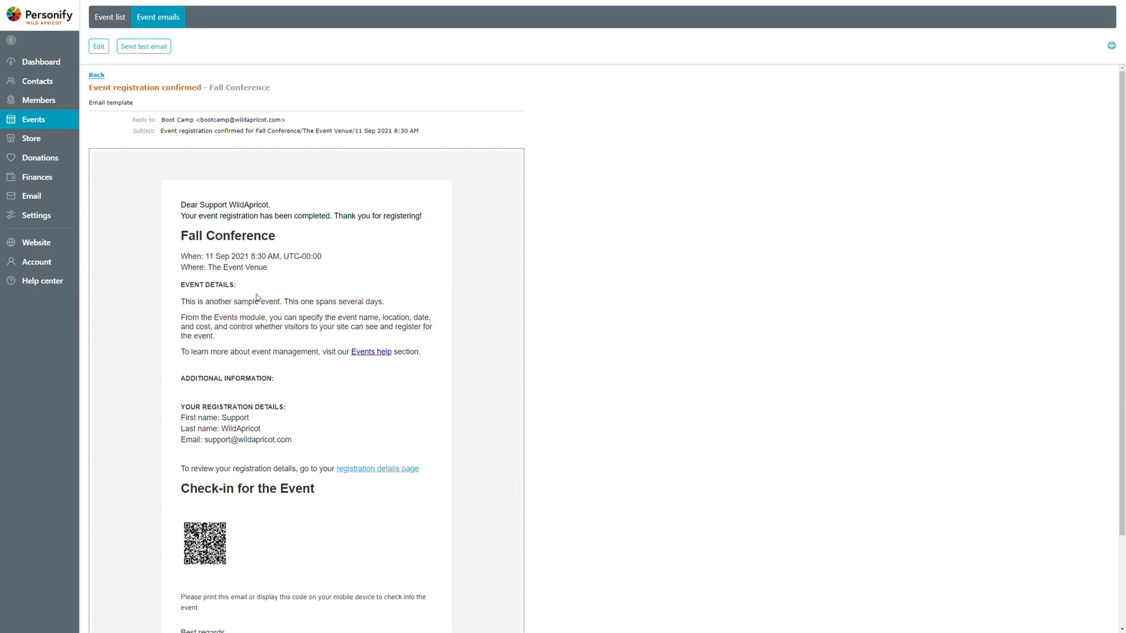
scroll(311, 387, "down", 2)
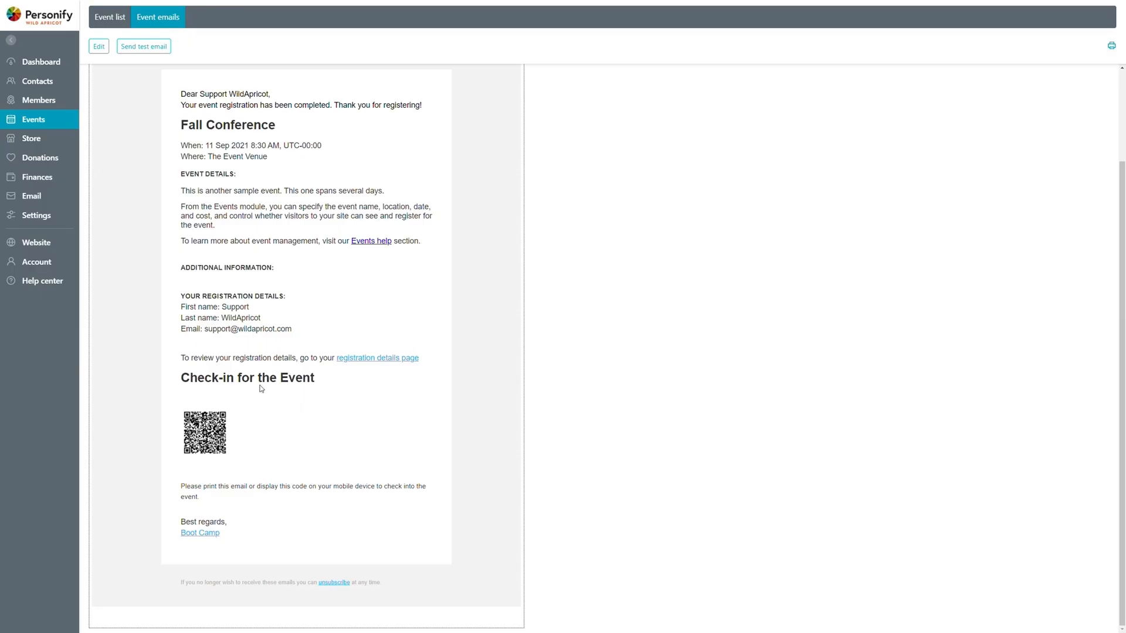
scroll(266, 242, "up", 2)
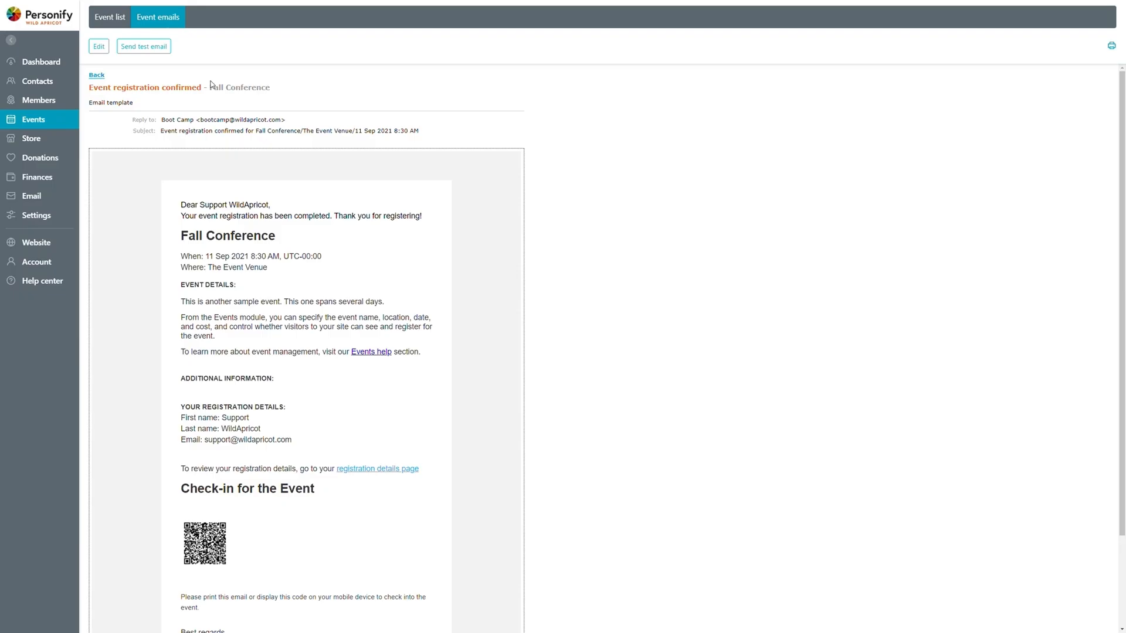
left_click(97, 77)
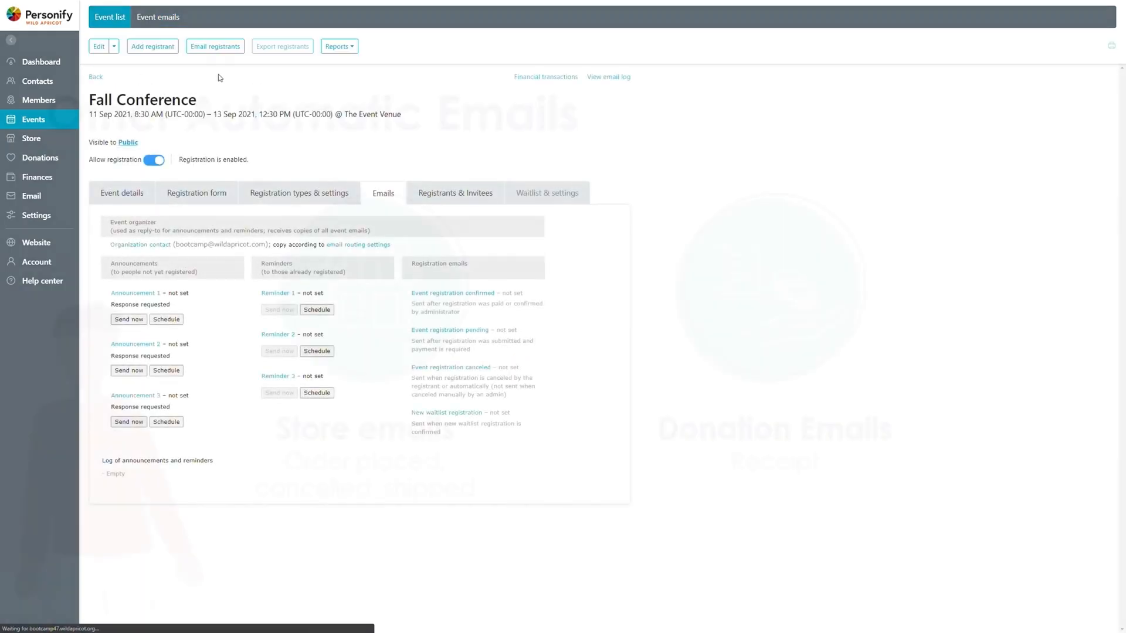
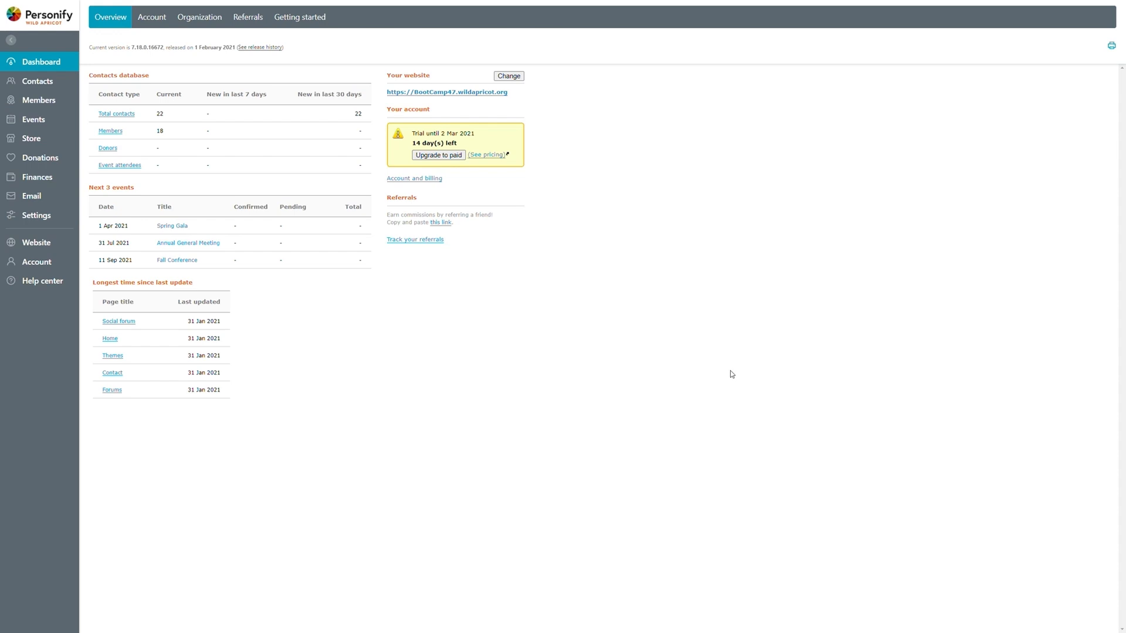
Go to Email > Templates and start a new template named 'New template 1'
mouse_move(47, 205)
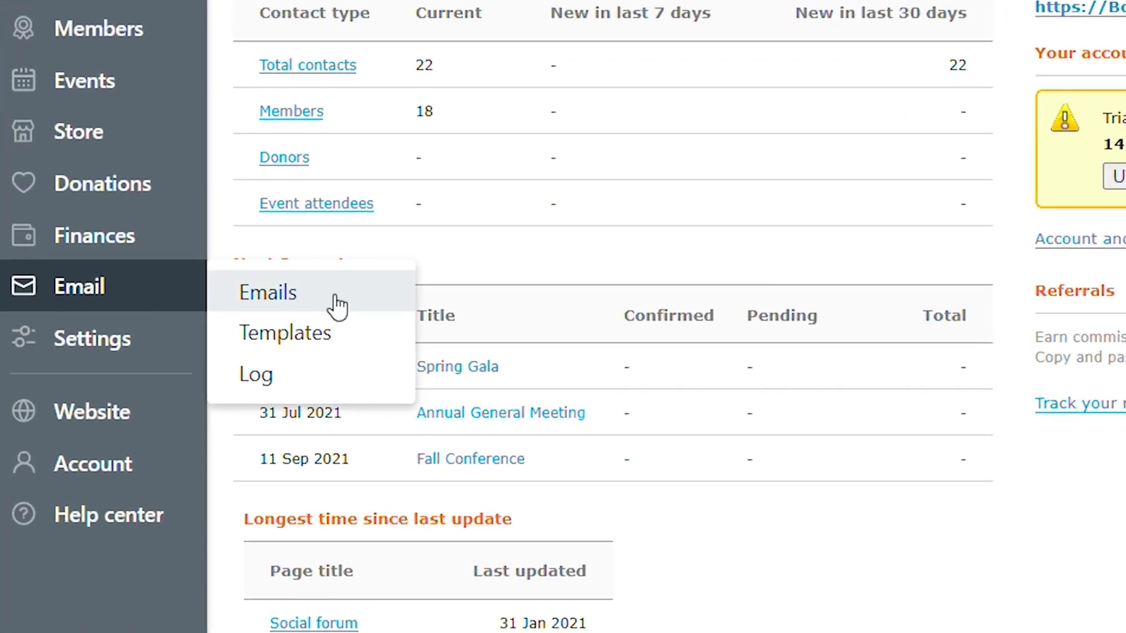
left_click(331, 332)
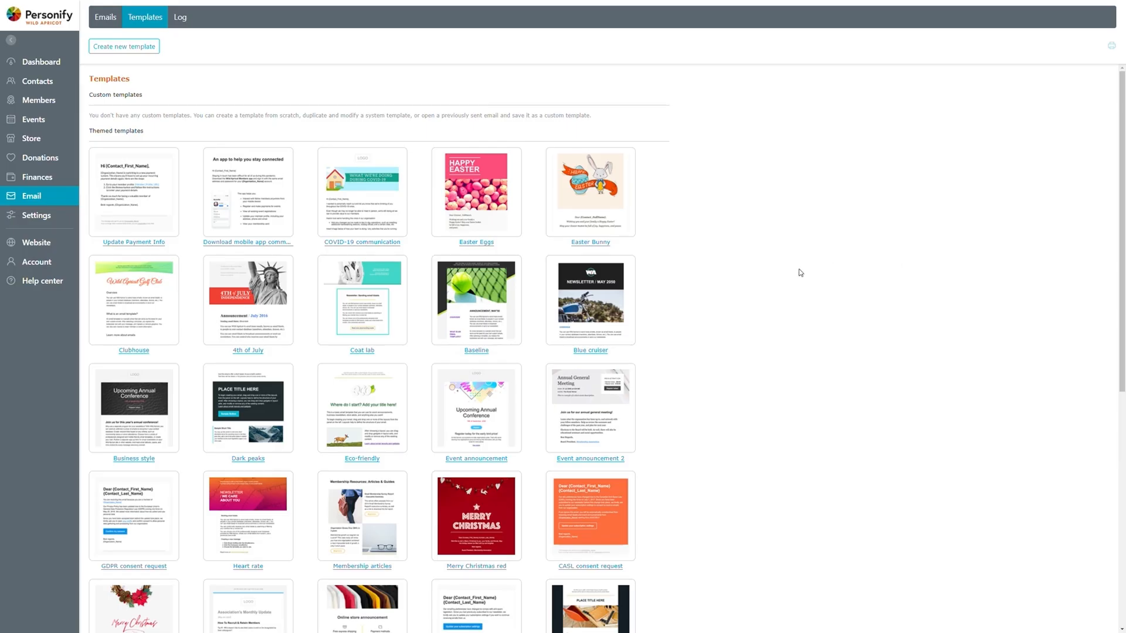
scroll(850, 293, "down", 1)
left_click_drag(1123, 338, 1123, 315)
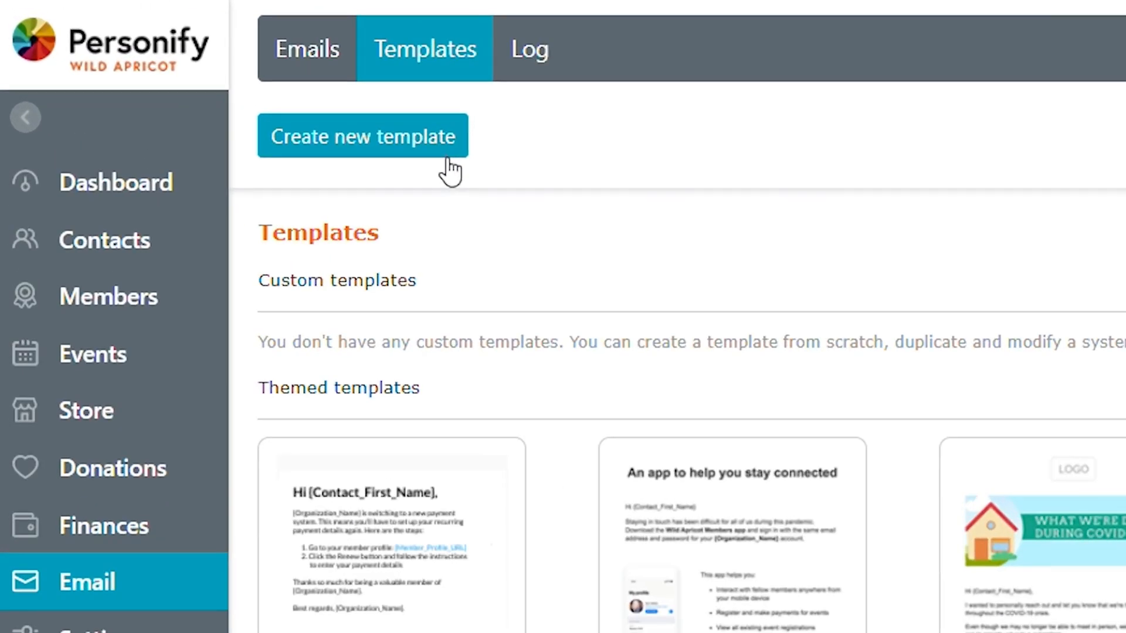
left_click(450, 170)
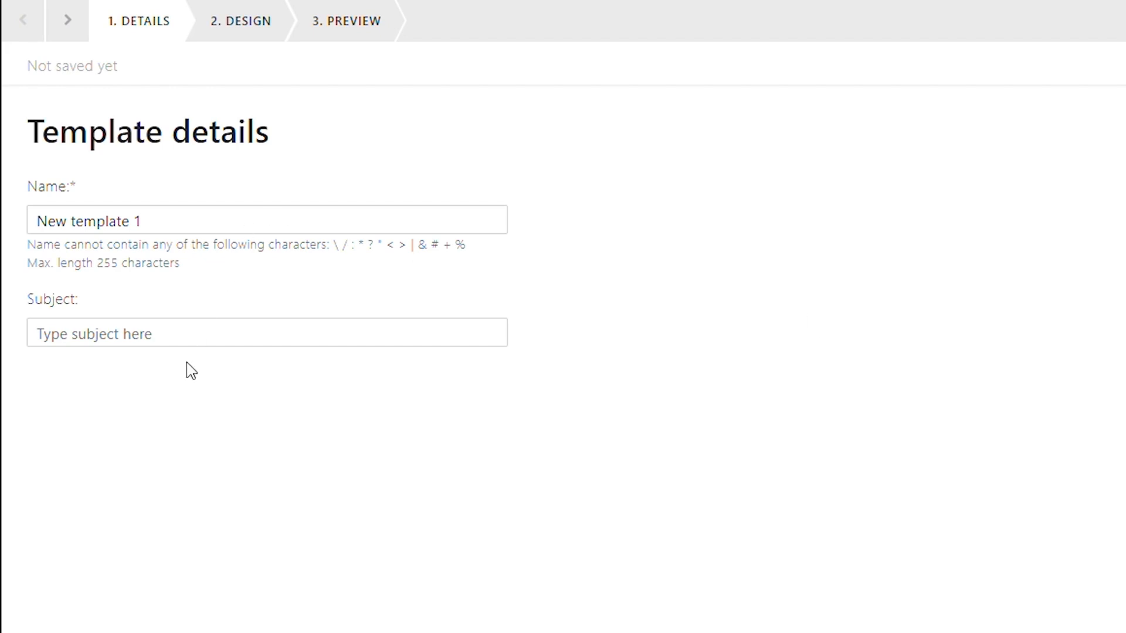
Set the template subject to 'Boot Camp' and continue to the 2. DESIGN step
left_click(185, 339)
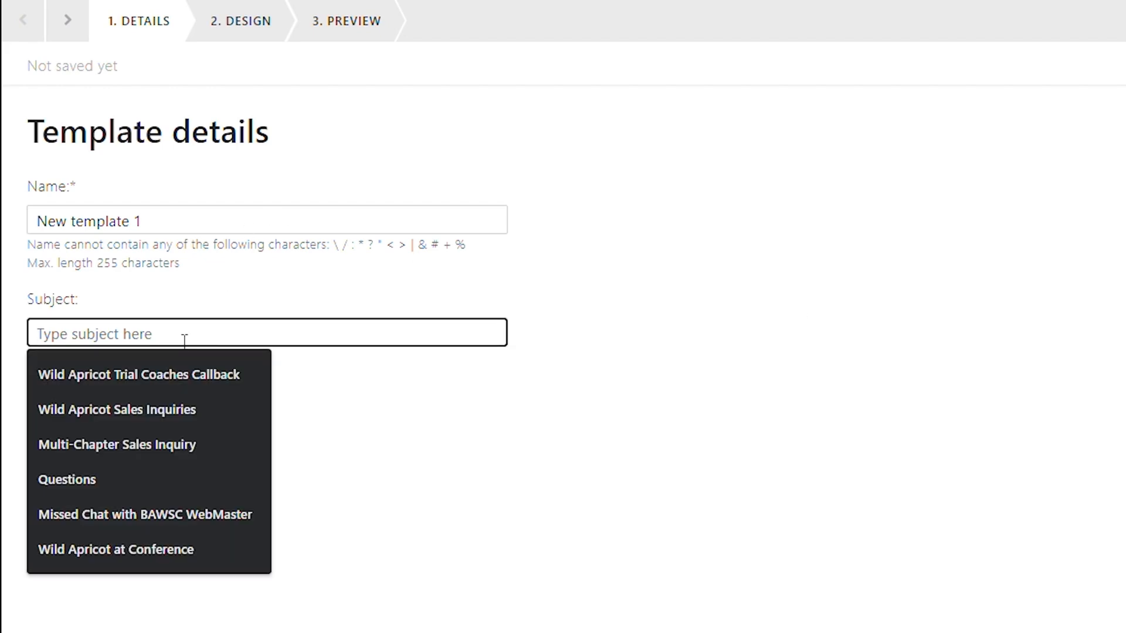
type("Boot Camp")
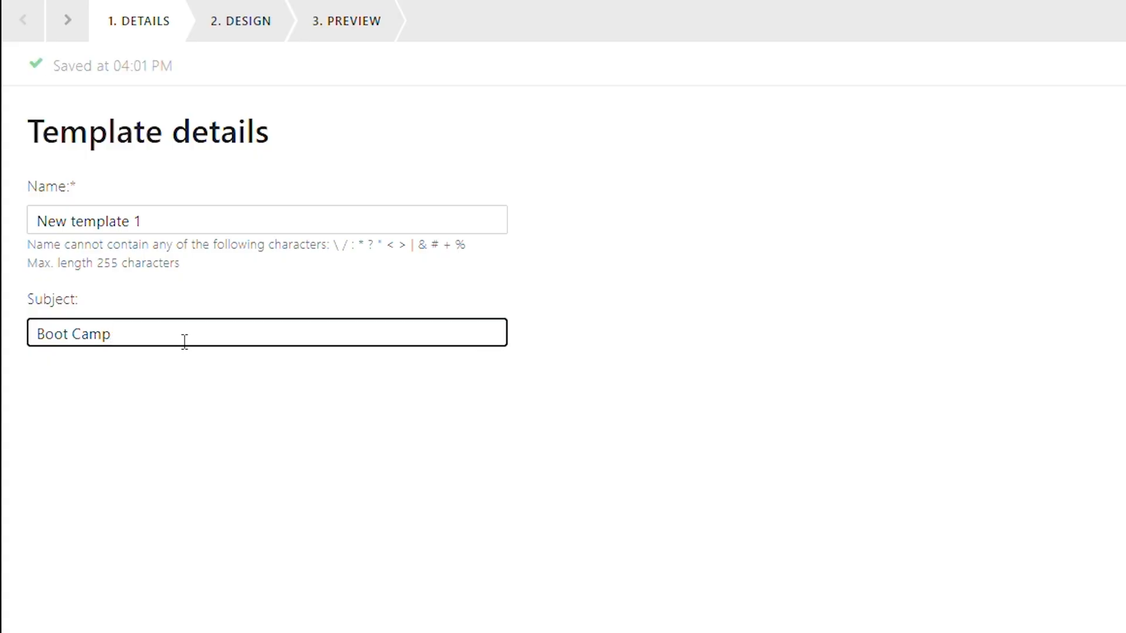
left_click(273, 531)
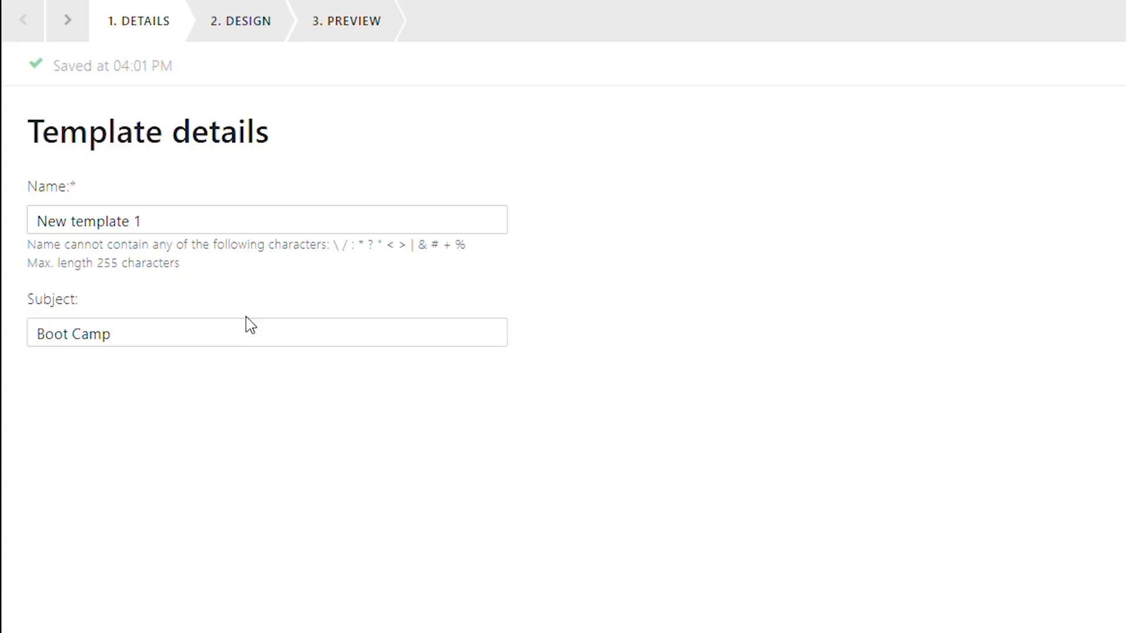
left_click(240, 42)
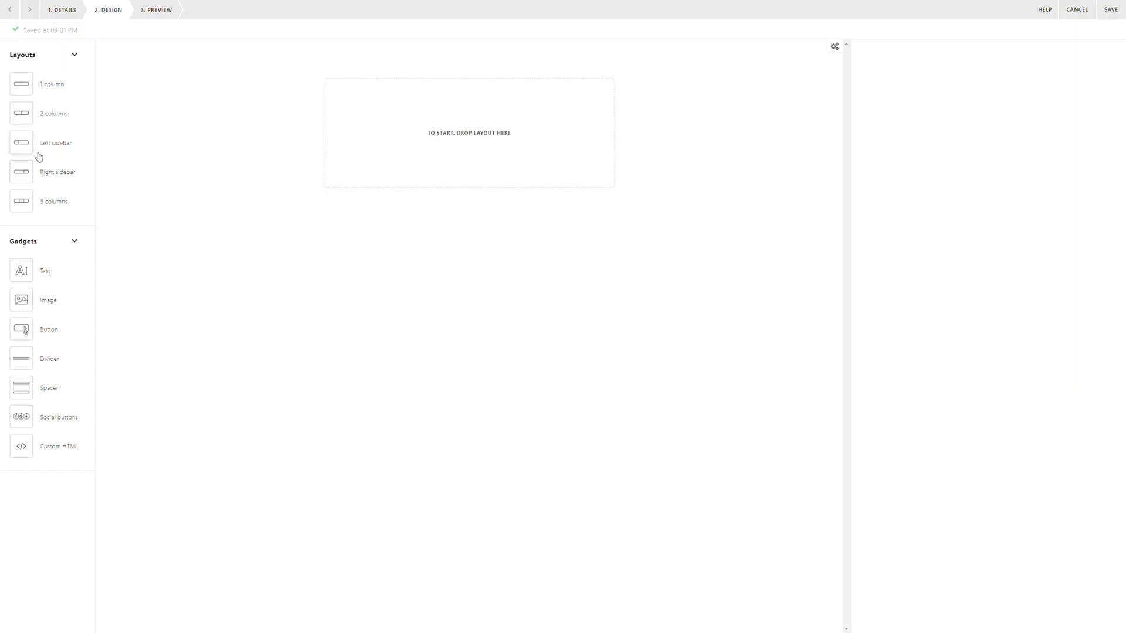
Stack five layout rows: 3 columns, 1 column, left sidebar, 1 column, 3 columns
left_click_drag(30, 206, 460, 111)
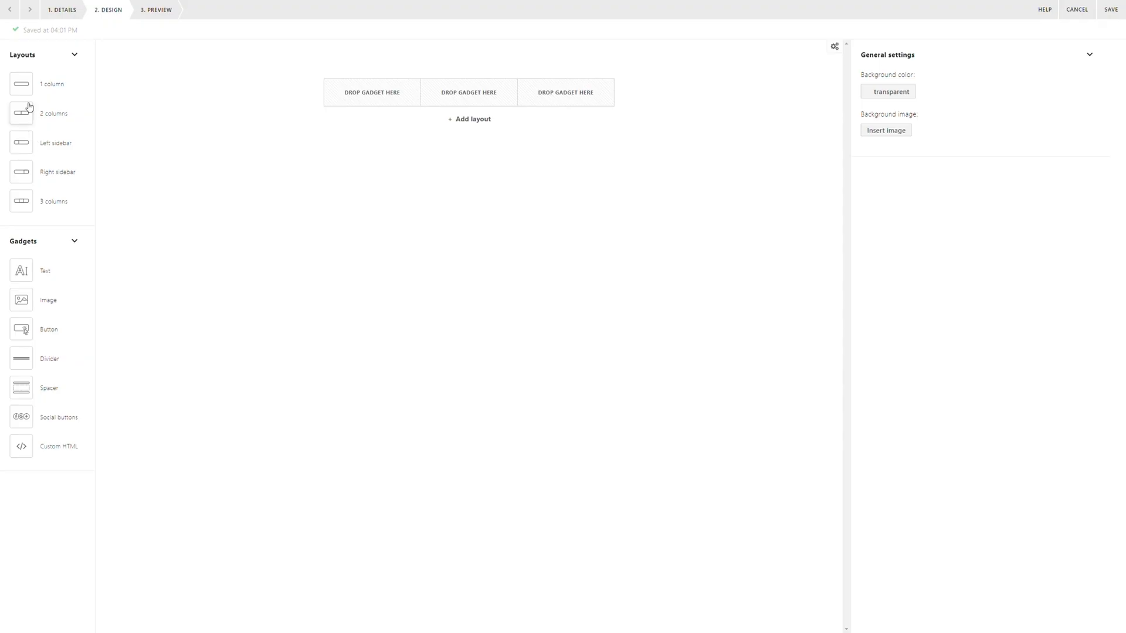
left_click_drag(28, 89, 450, 121)
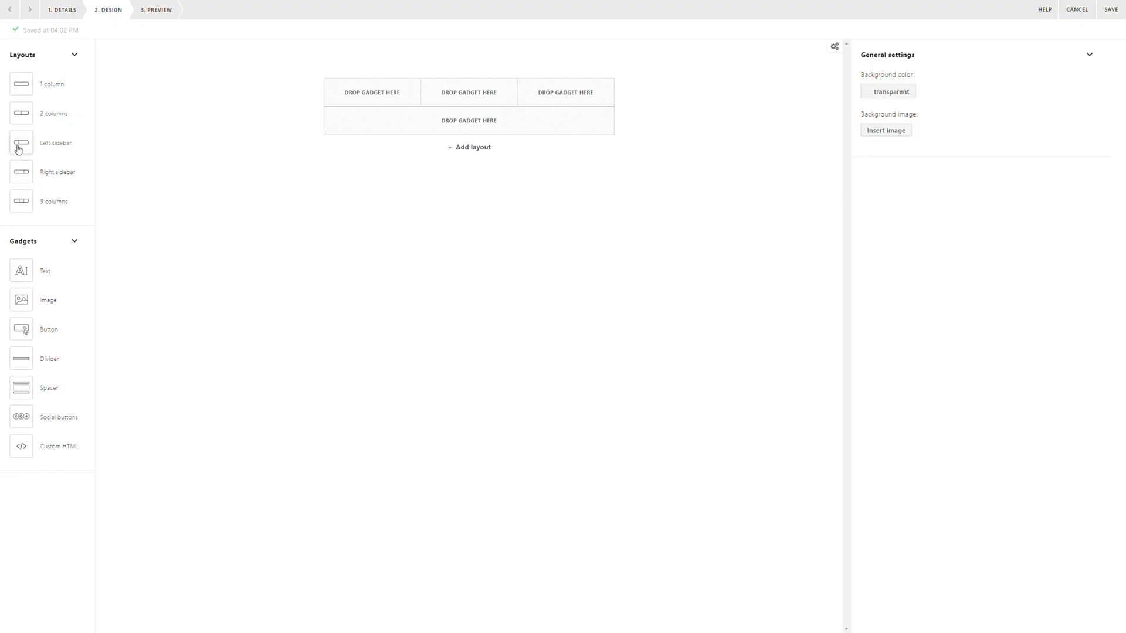
left_click_drag(18, 149, 449, 166)
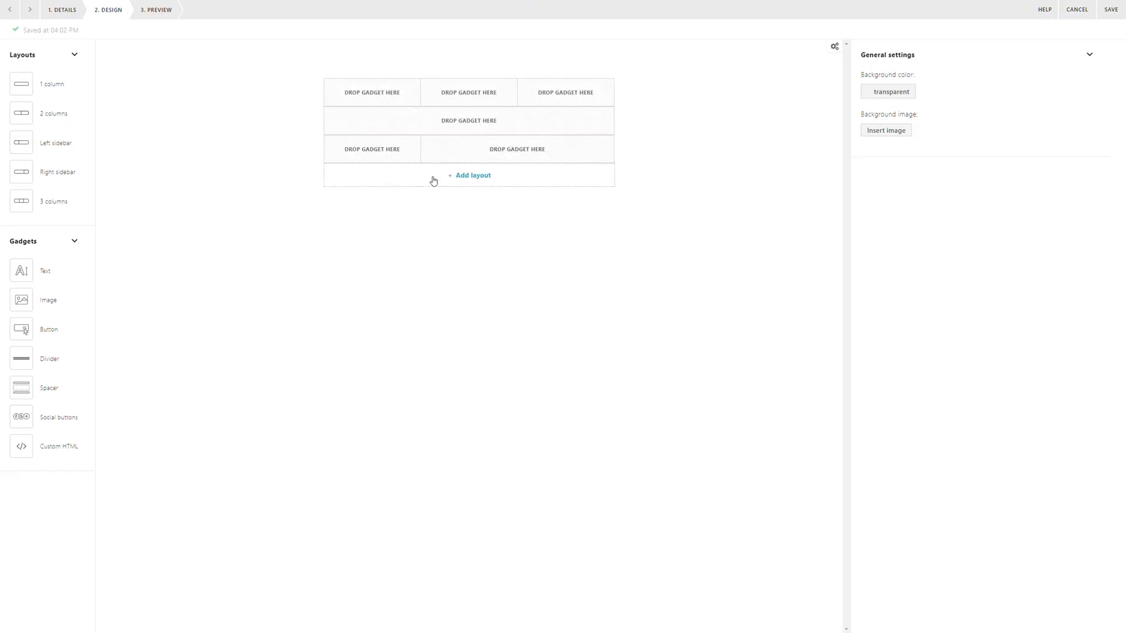
left_click_drag(21, 88, 493, 183)
left_click_drag(19, 207, 473, 205)
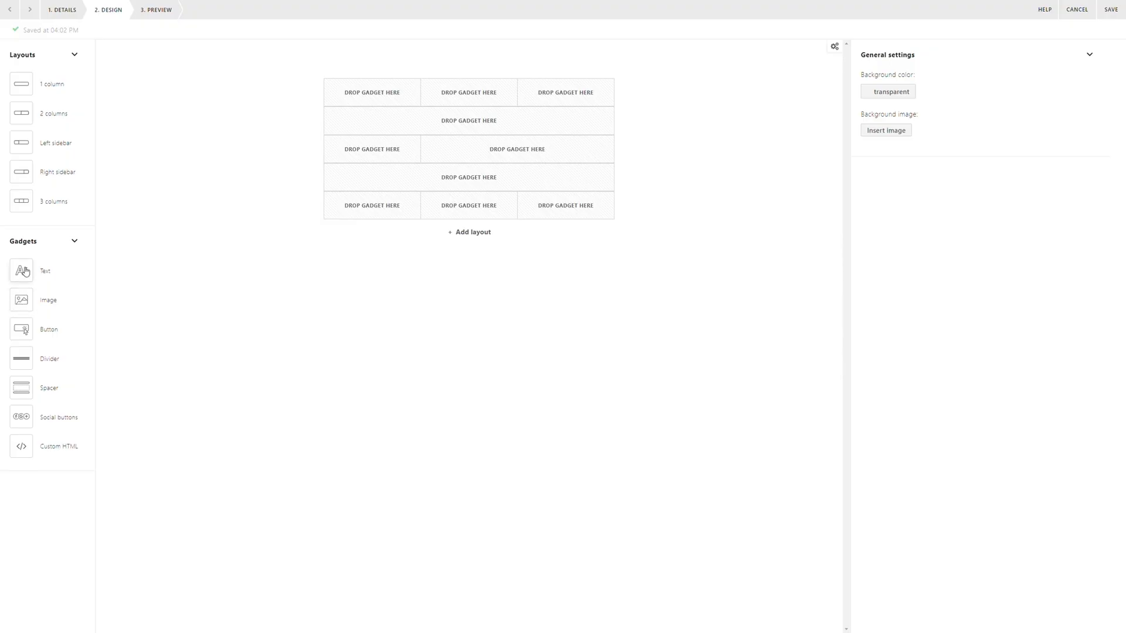
Put a text block in row two, a divider in row four, and image placeholders across the top row
left_click_drag(25, 272, 462, 127)
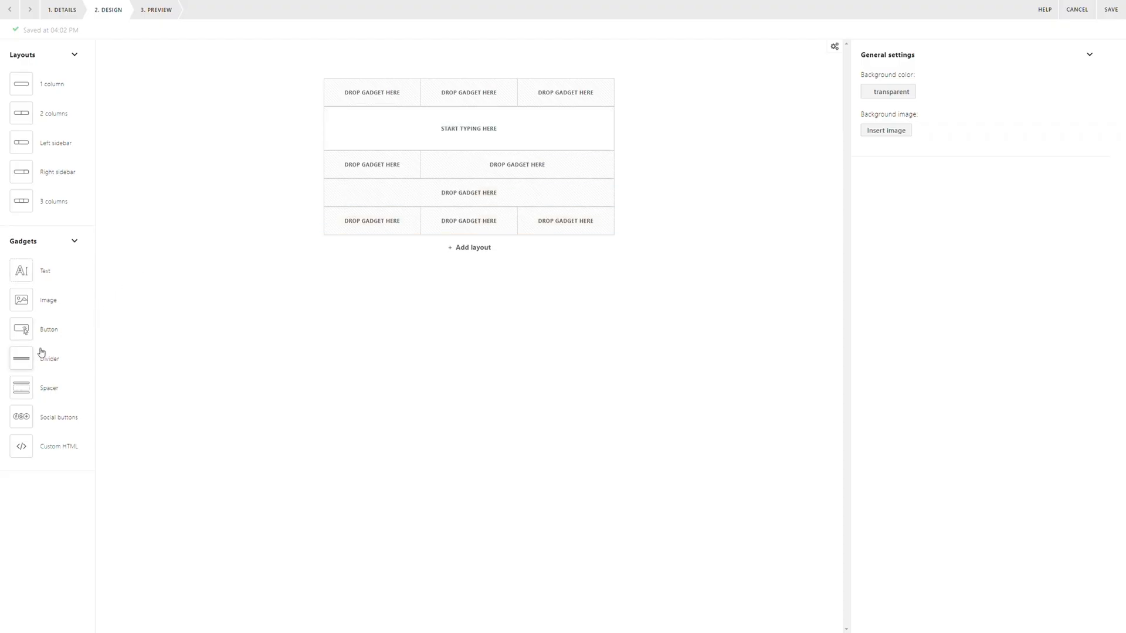
left_click_drag(23, 358, 461, 192)
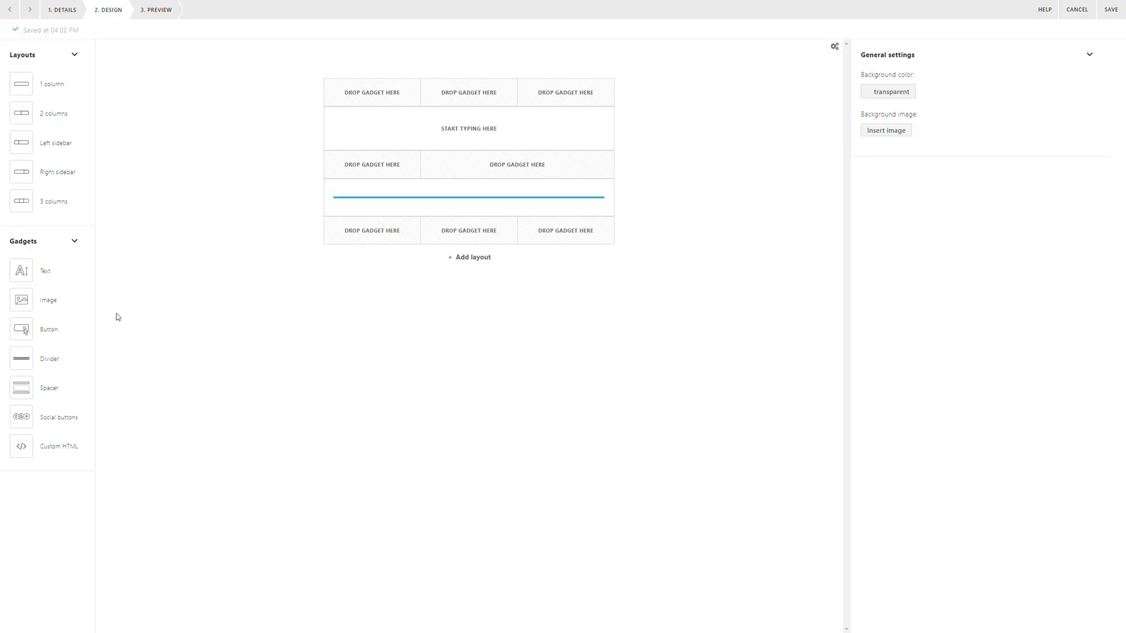
left_click_drag(27, 306, 374, 95)
left_click_drag(28, 306, 456, 97)
left_click_drag(20, 308, 548, 105)
Add images to the bottom-left, bottom-middle and sidebar cells, bottom-right text, and a sidebar button
left_click_drag(21, 305, 364, 251)
left_click_drag(26, 298, 441, 258)
left_click_drag(23, 272, 557, 261)
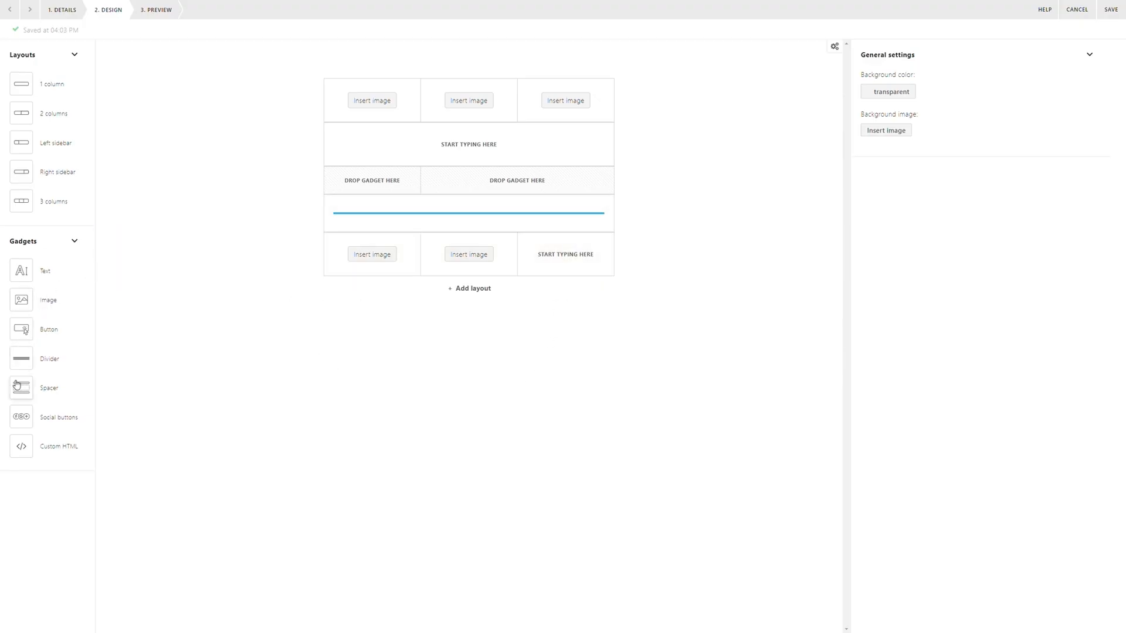
left_click_drag(22, 302, 366, 192)
left_click_drag(25, 330, 551, 188)
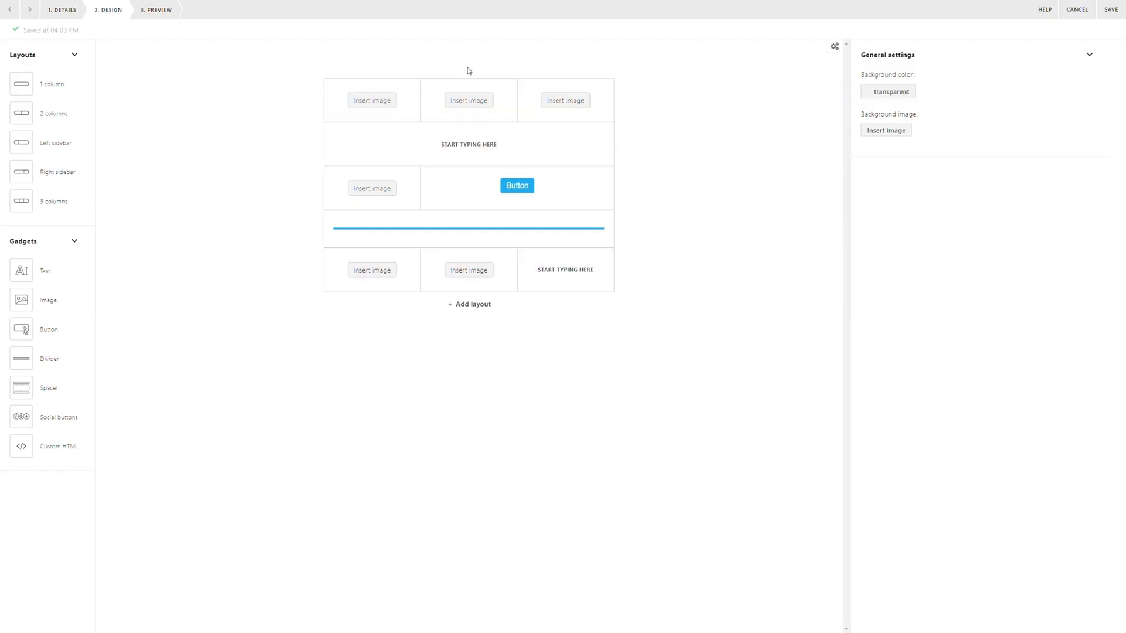
Write 'Dear Boot Camp, happy birthday!' in the second-row text block
left_click(475, 148)
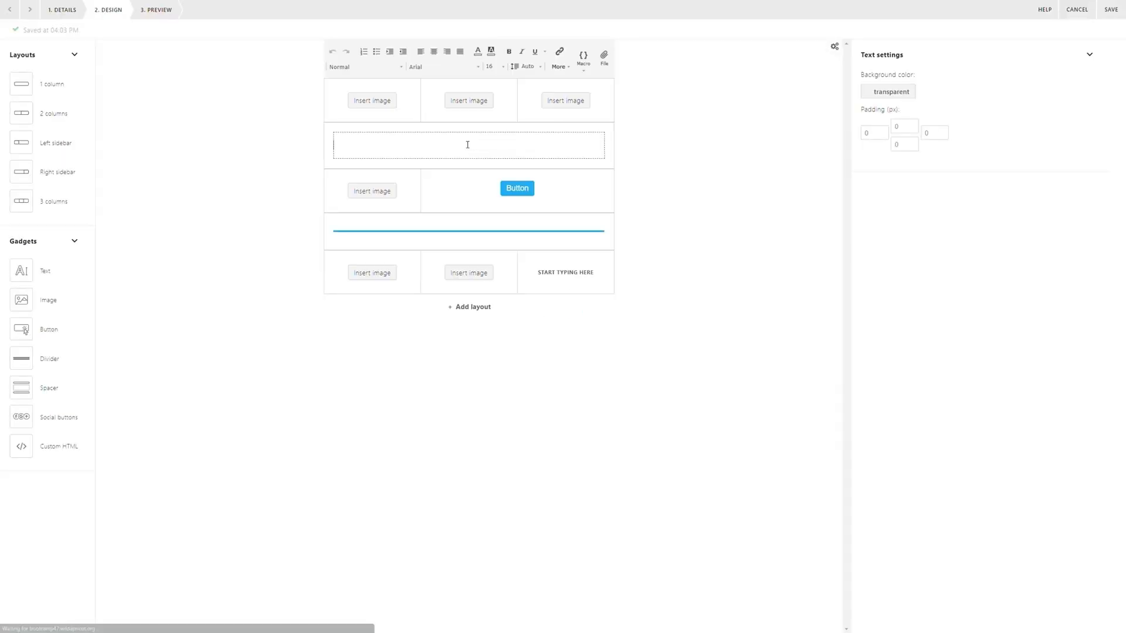
type("Dear")
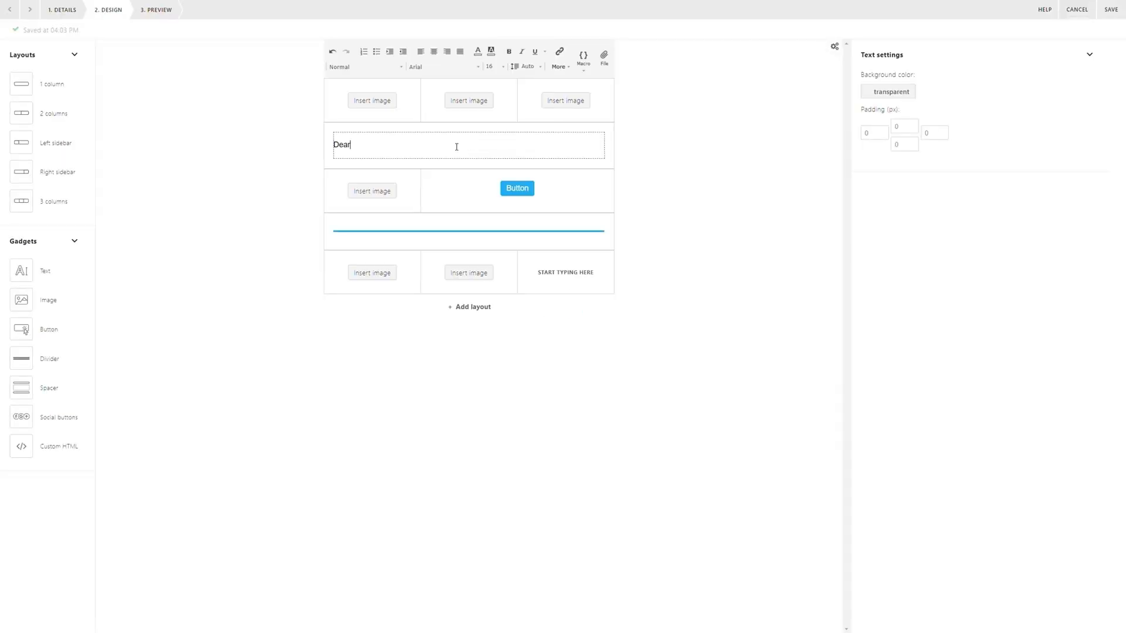
type(" Boot Camp, happy birthday!")
left_click(292, 149)
Insert imageWA.png into all three top-row image cells
left_click(358, 102)
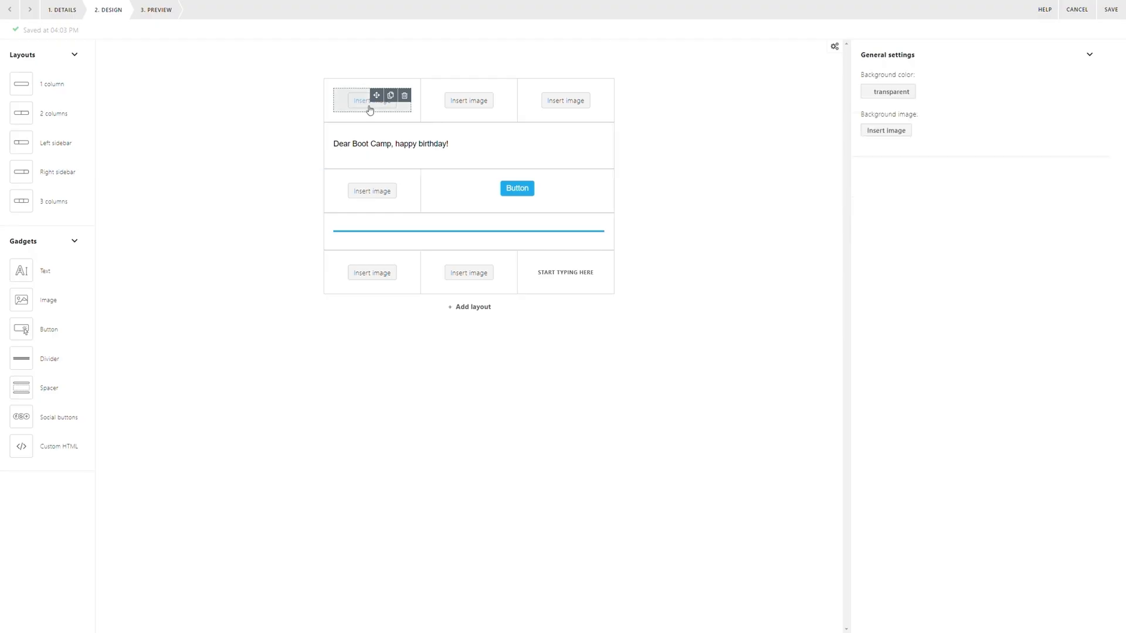
left_click(369, 109)
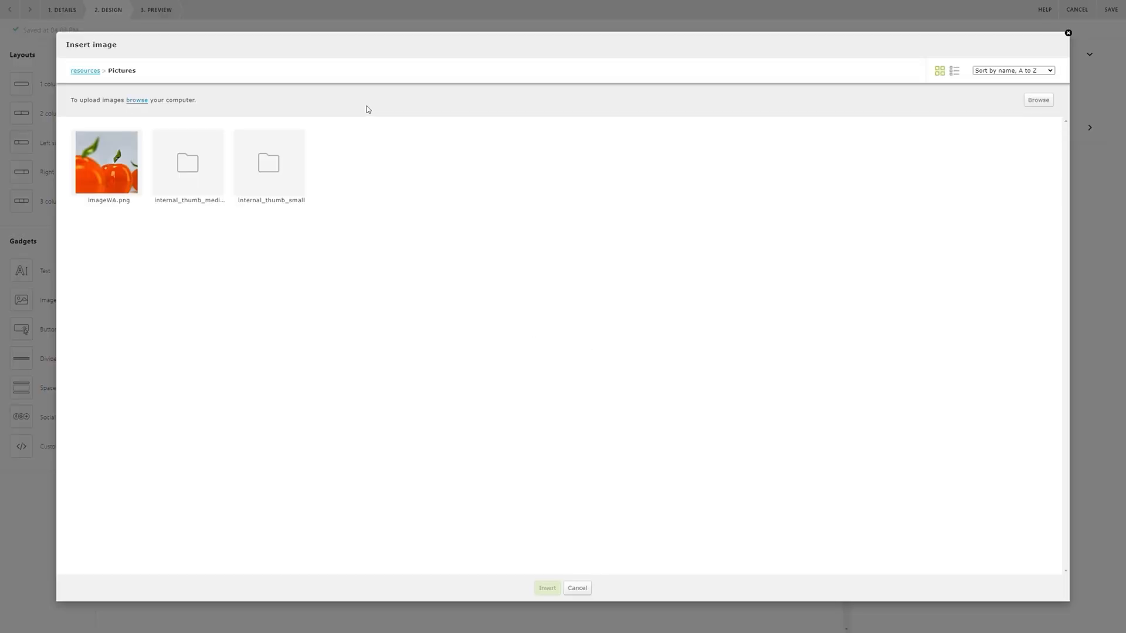
double_click(117, 177)
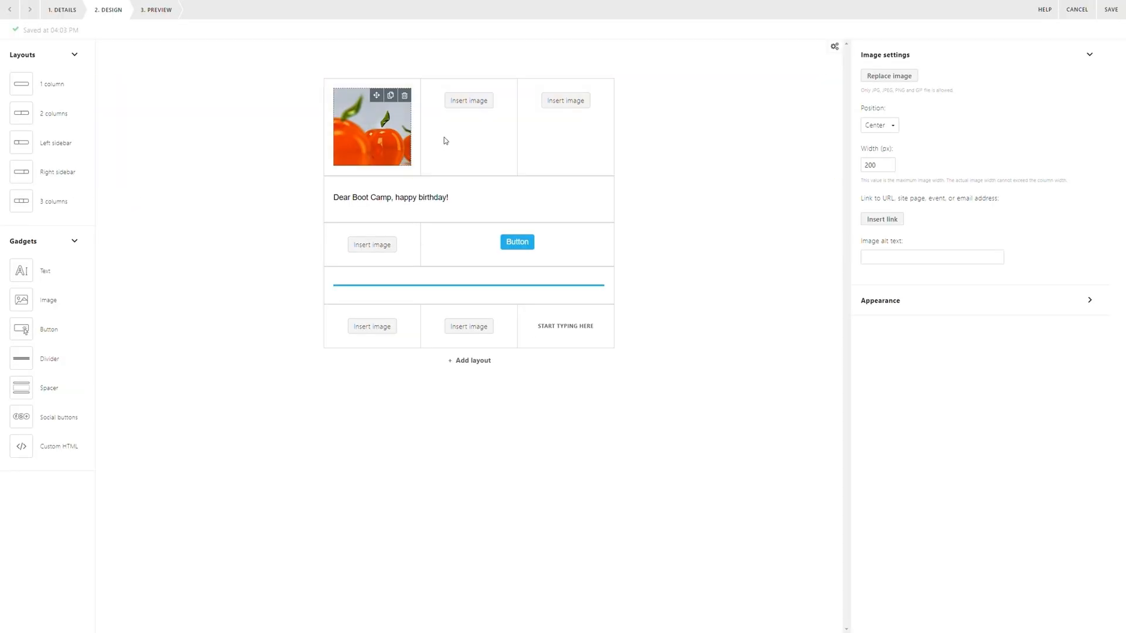
left_click(450, 103)
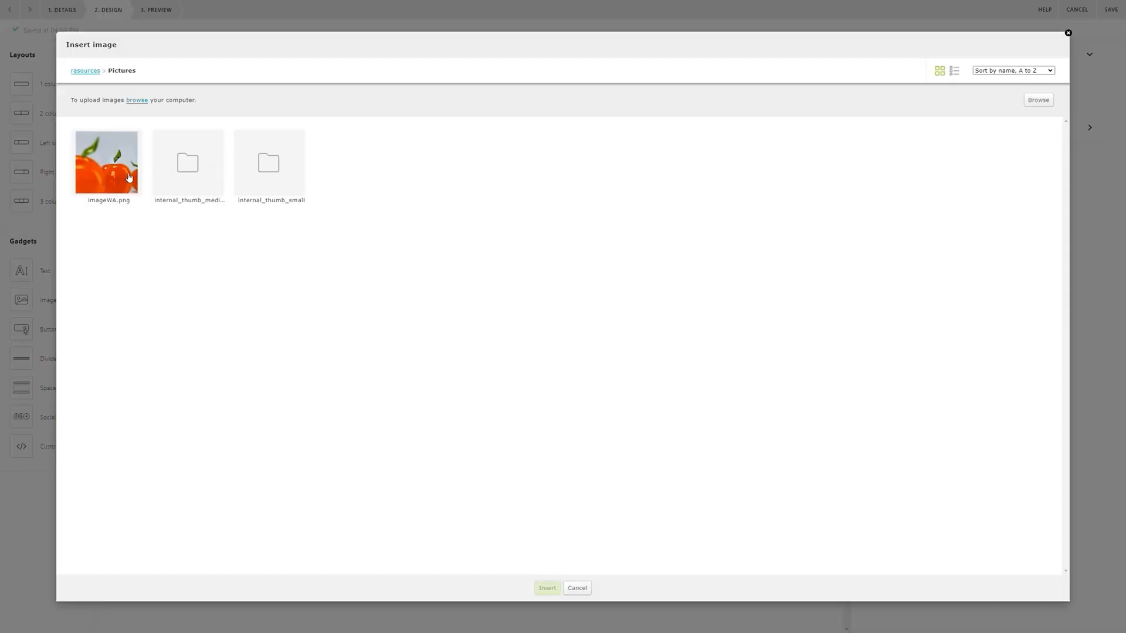
double_click(133, 177)
left_click(555, 104)
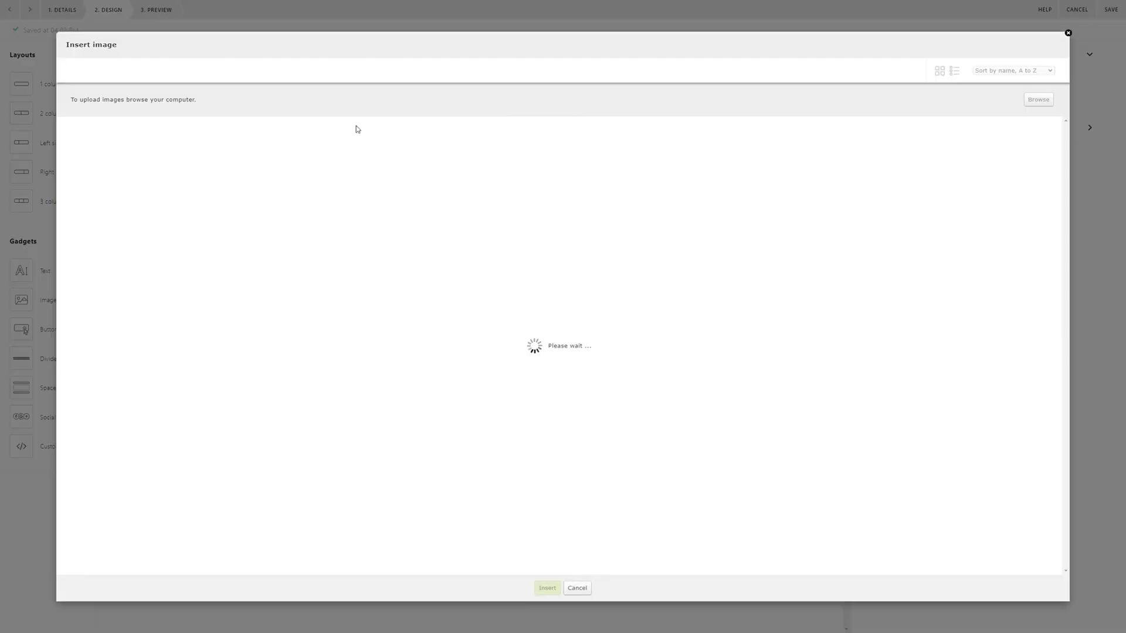
double_click(105, 176)
Insert imageWA.png into the bottom-middle cell and the orange image into the middle-row left cell
left_click(358, 327)
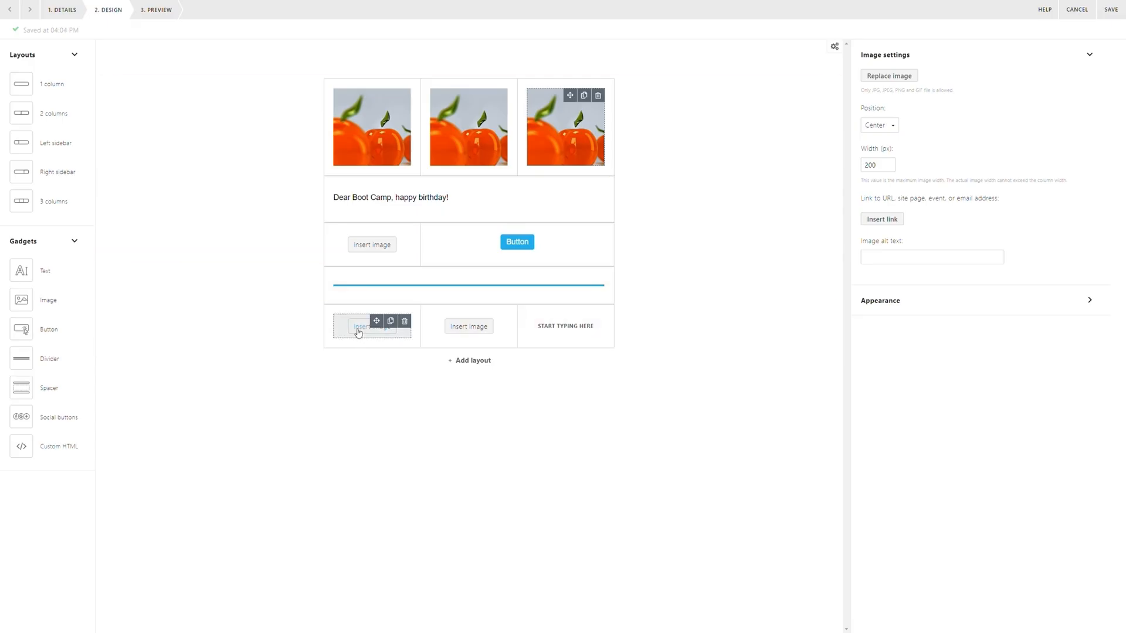
left_click(464, 327)
double_click(133, 174)
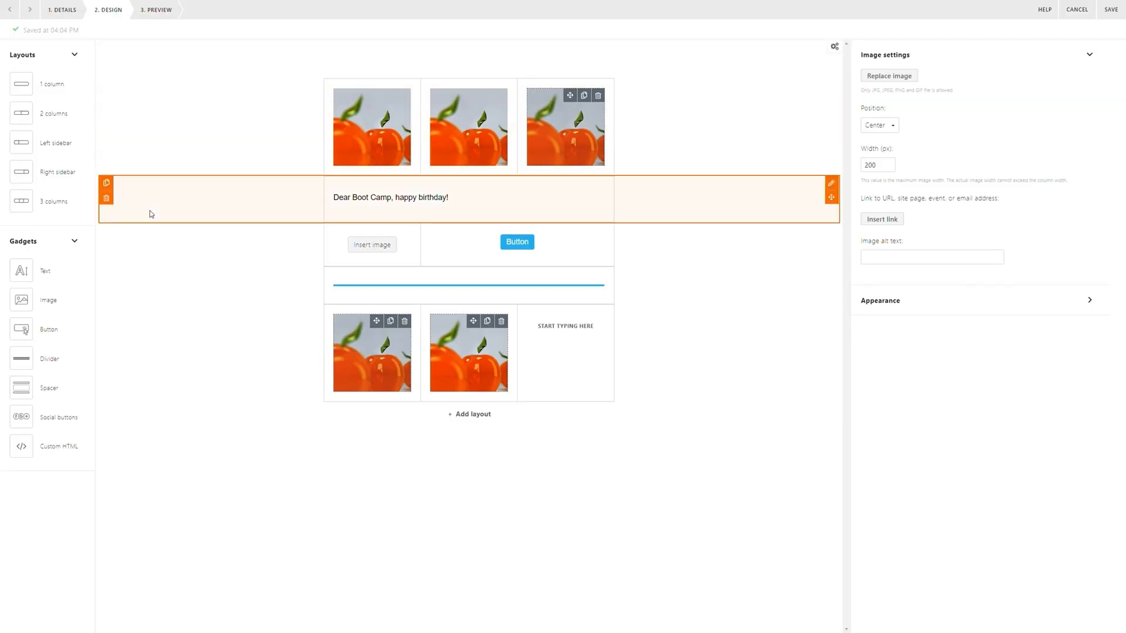
left_click(366, 249)
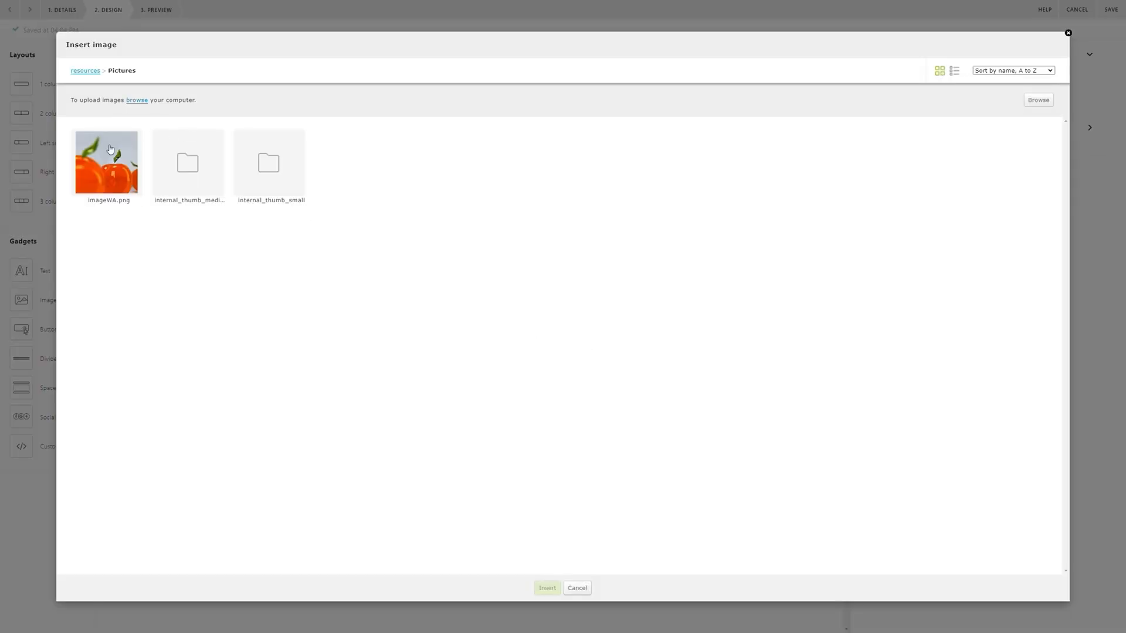
double_click(107, 150)
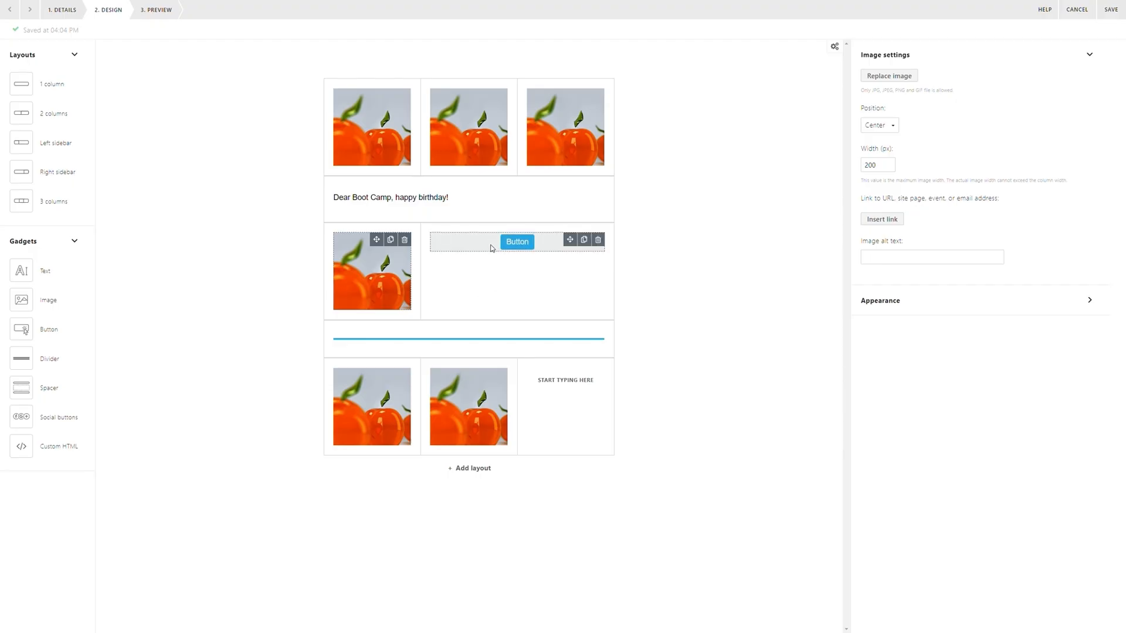
Add a spacer above the button, relabel it 'Click here to register', and link it to the Events page
left_click_drag(33, 394, 503, 243)
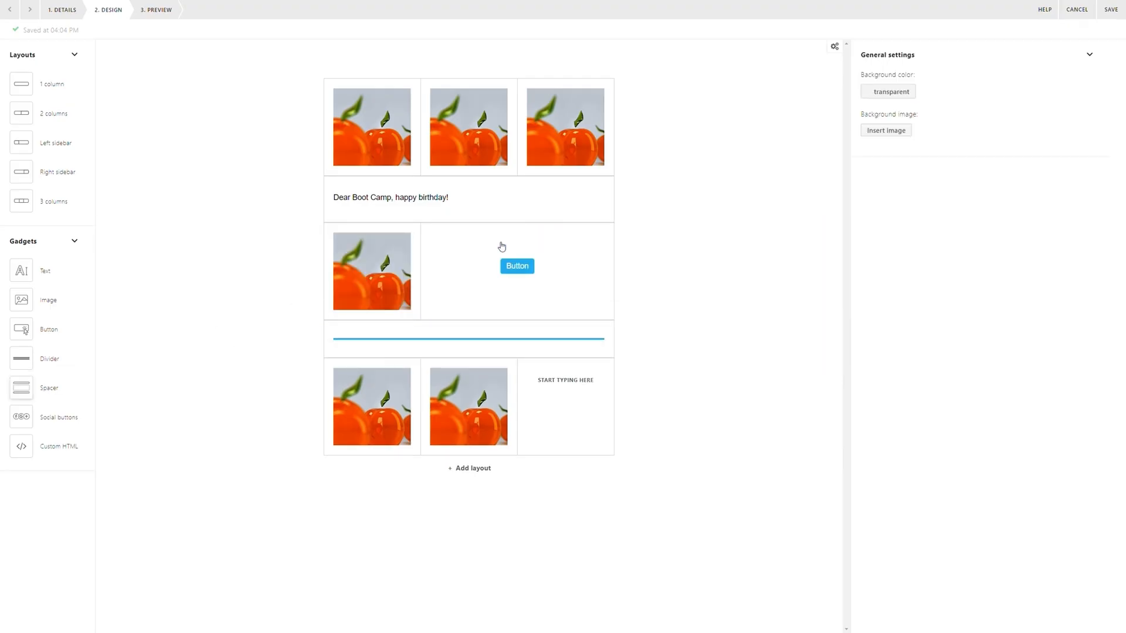
left_click(522, 271)
left_click_drag(916, 139, 854, 142)
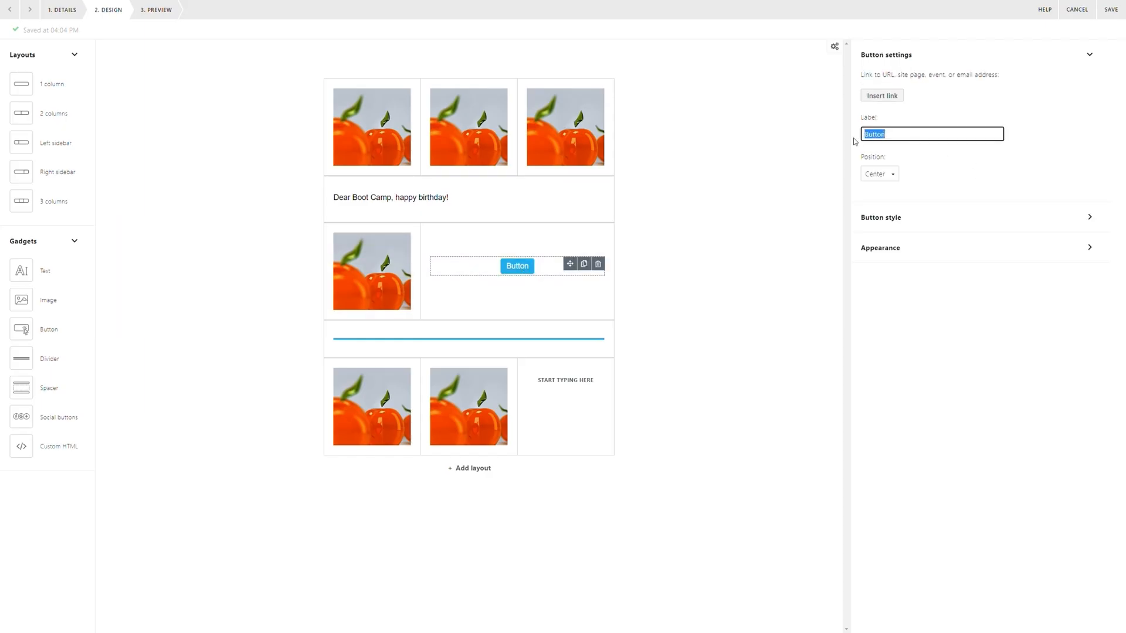
type("Click here ")
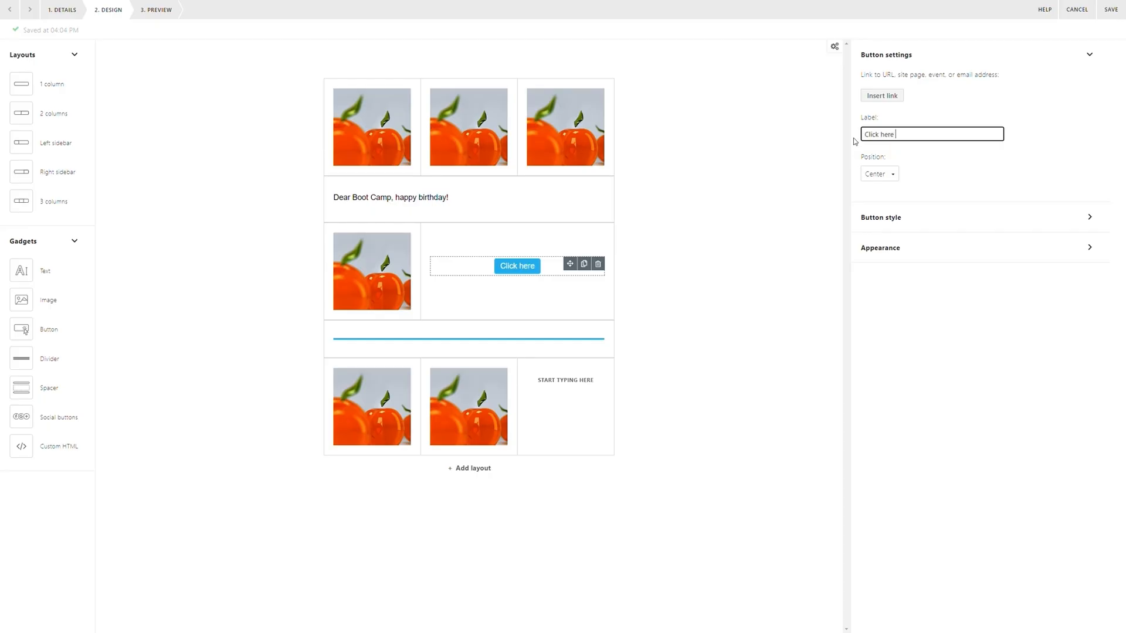
type("to register")
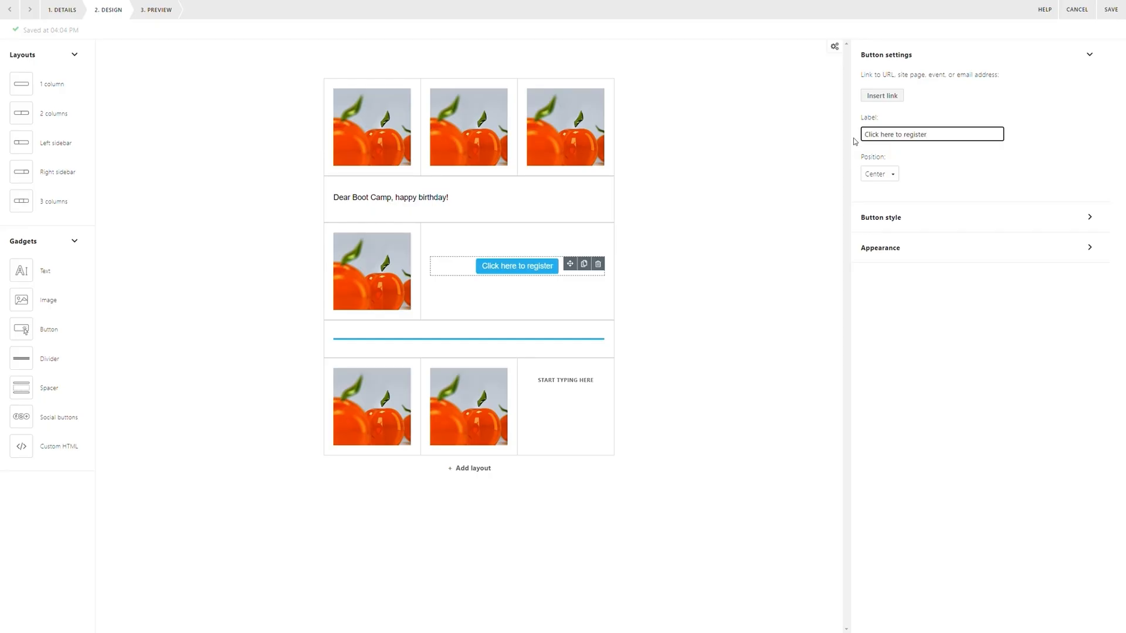
left_click(874, 94)
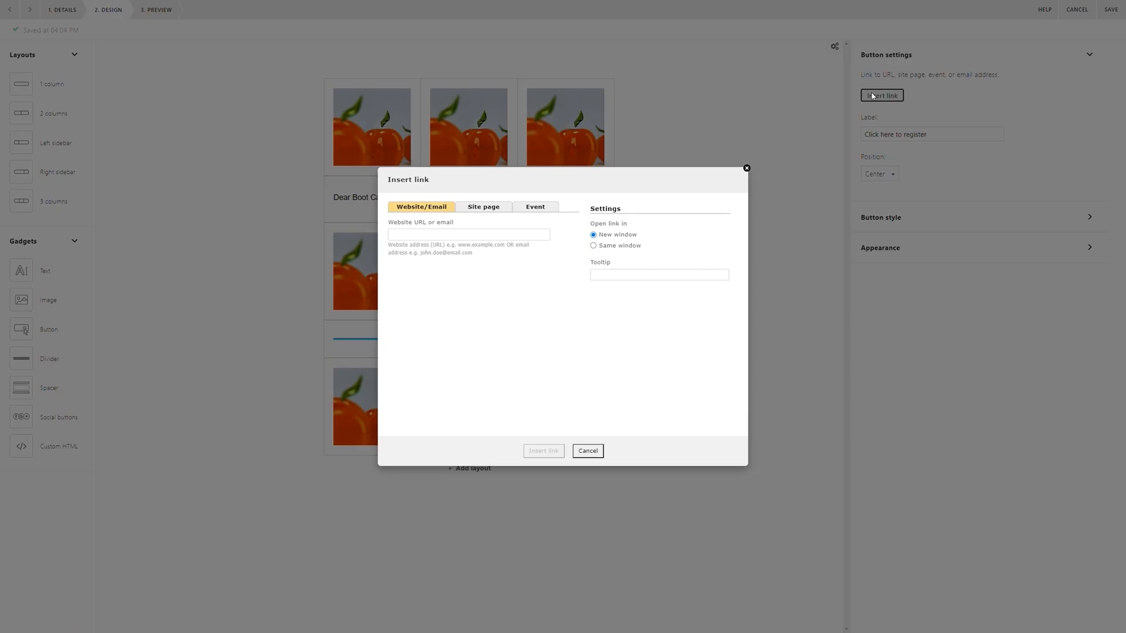
left_click(484, 208)
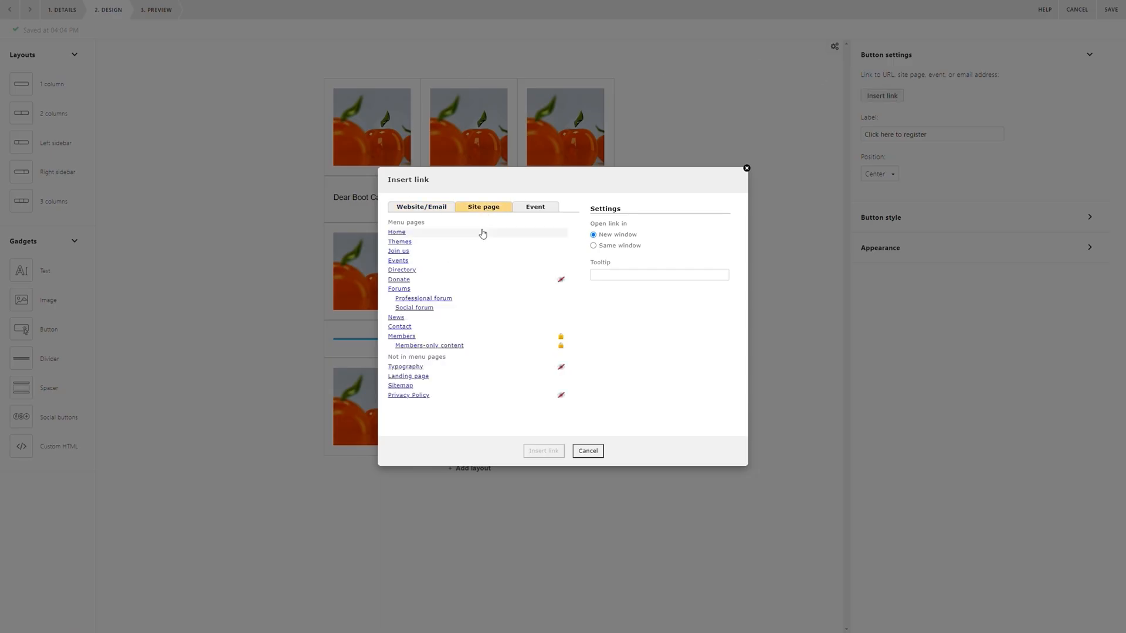
left_click(406, 263)
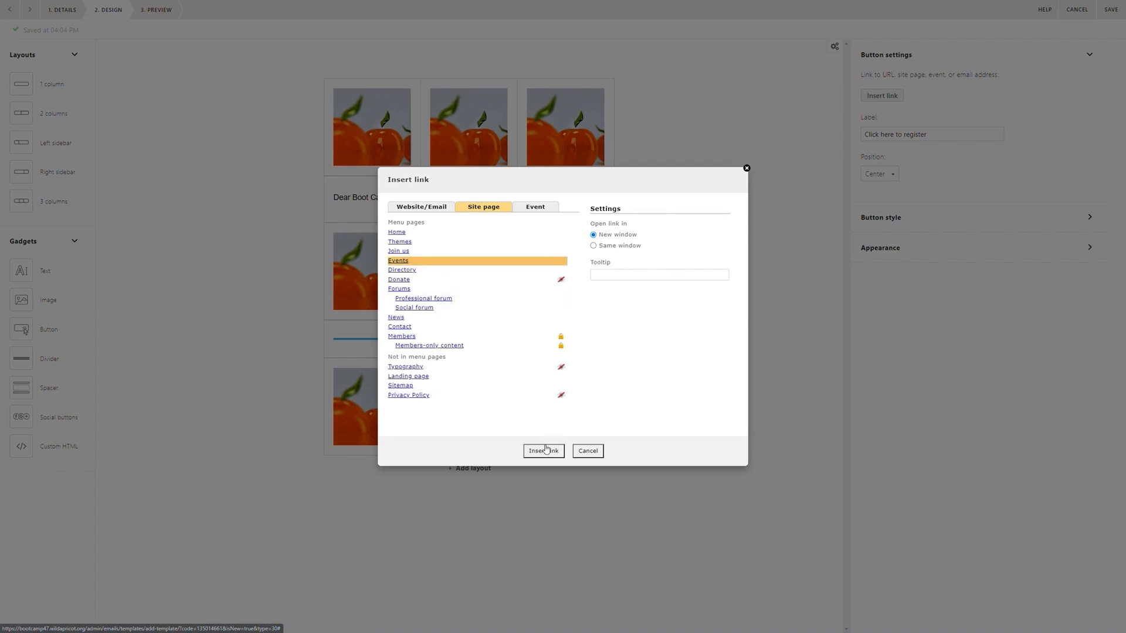
left_click(544, 451)
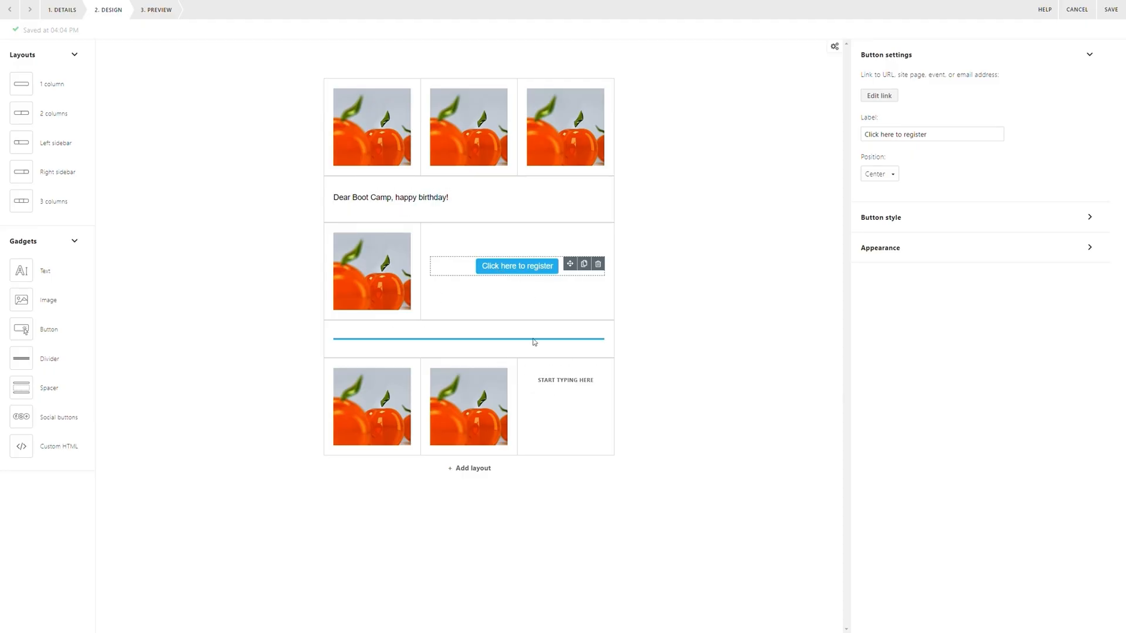
Type the coaches' contact e-mail address into the bottom-right cell and set it to font size 12
left_click(558, 384)
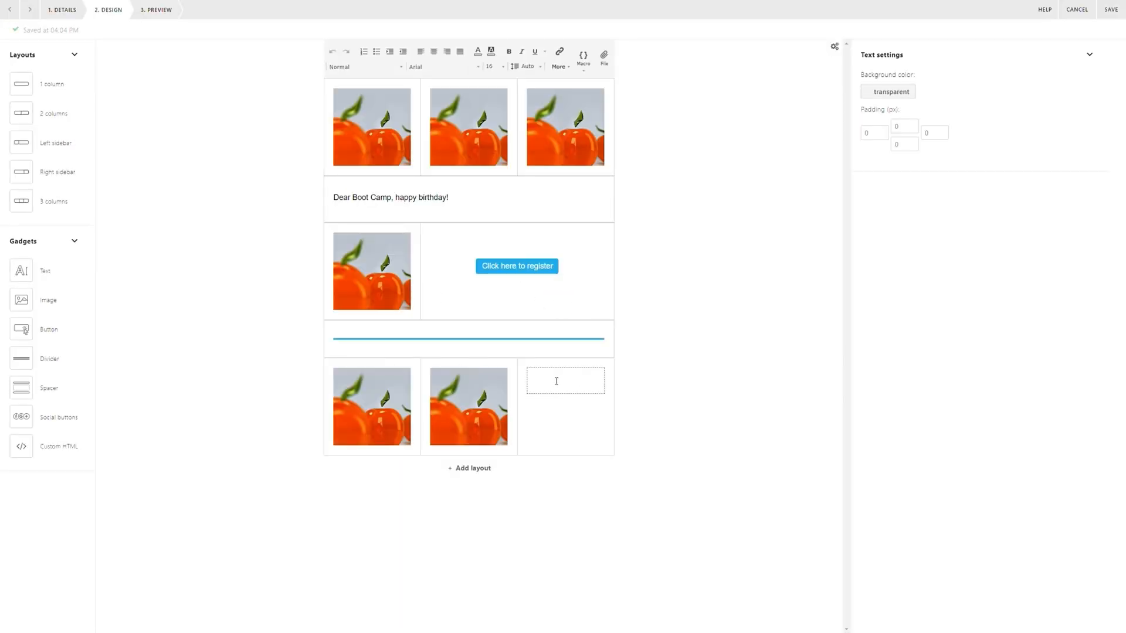
key("Return")
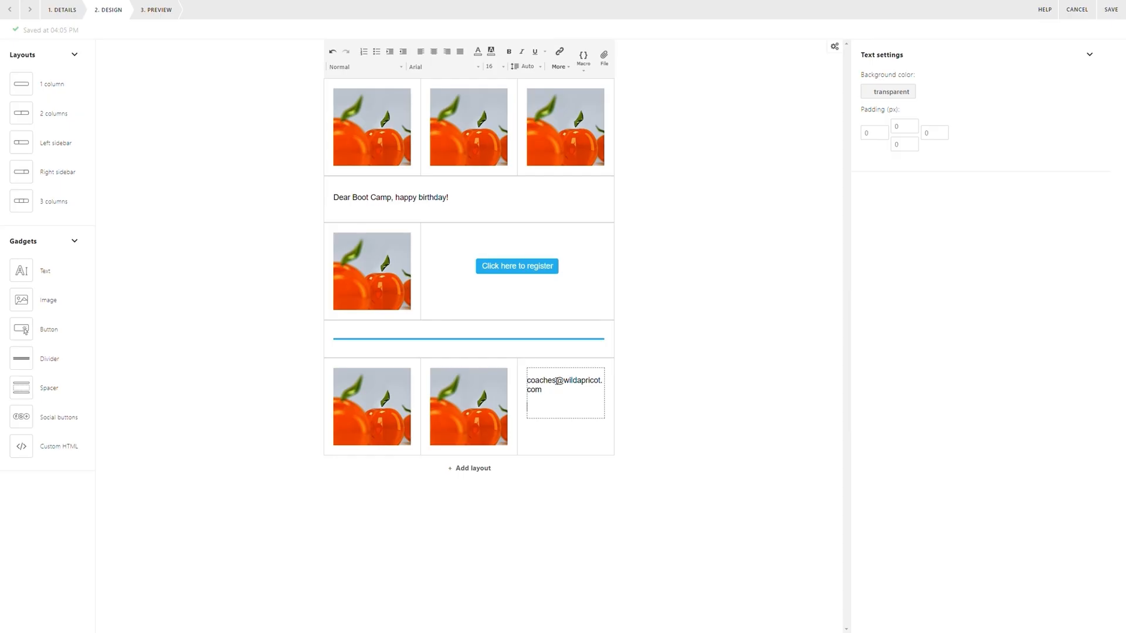
key("BackSpace")
left_click_drag(561, 392, 515, 374)
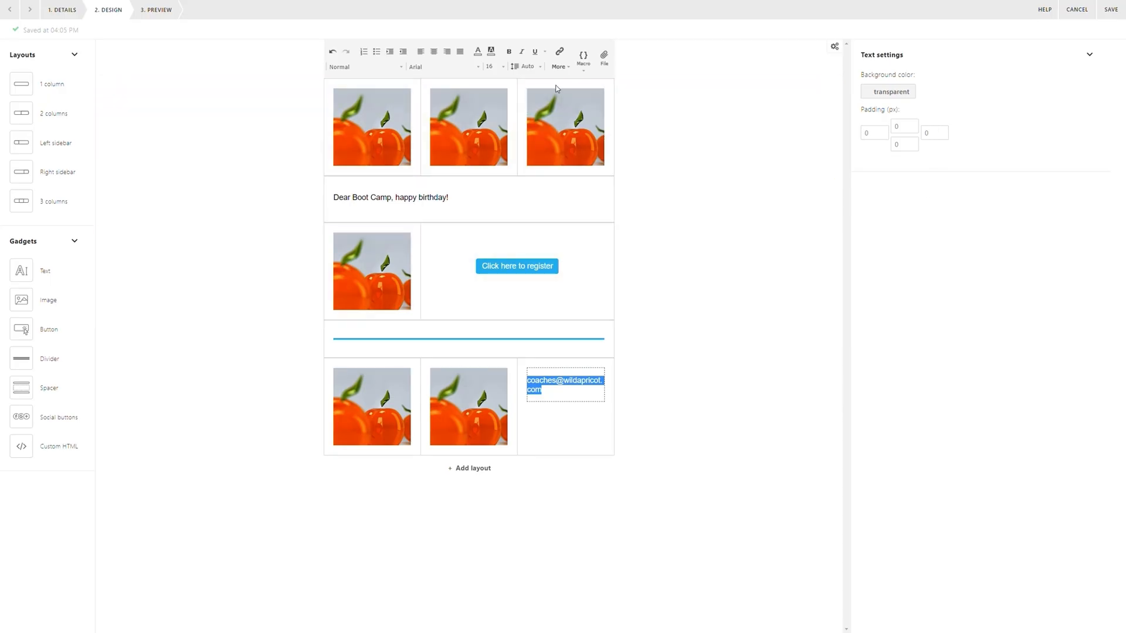
left_click(502, 67)
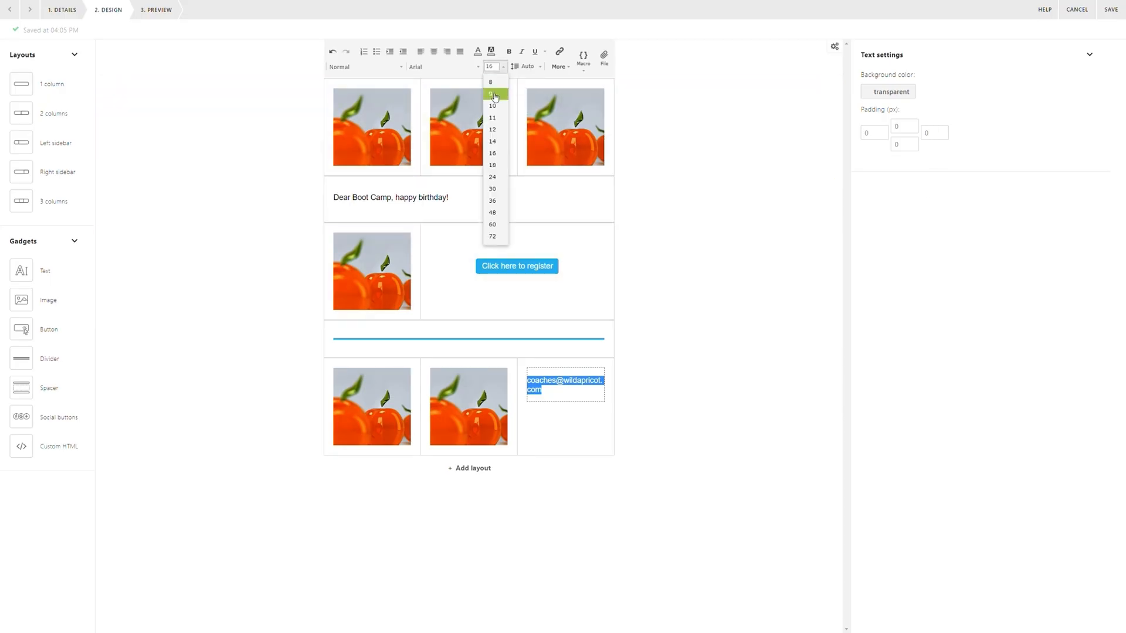
left_click(493, 130)
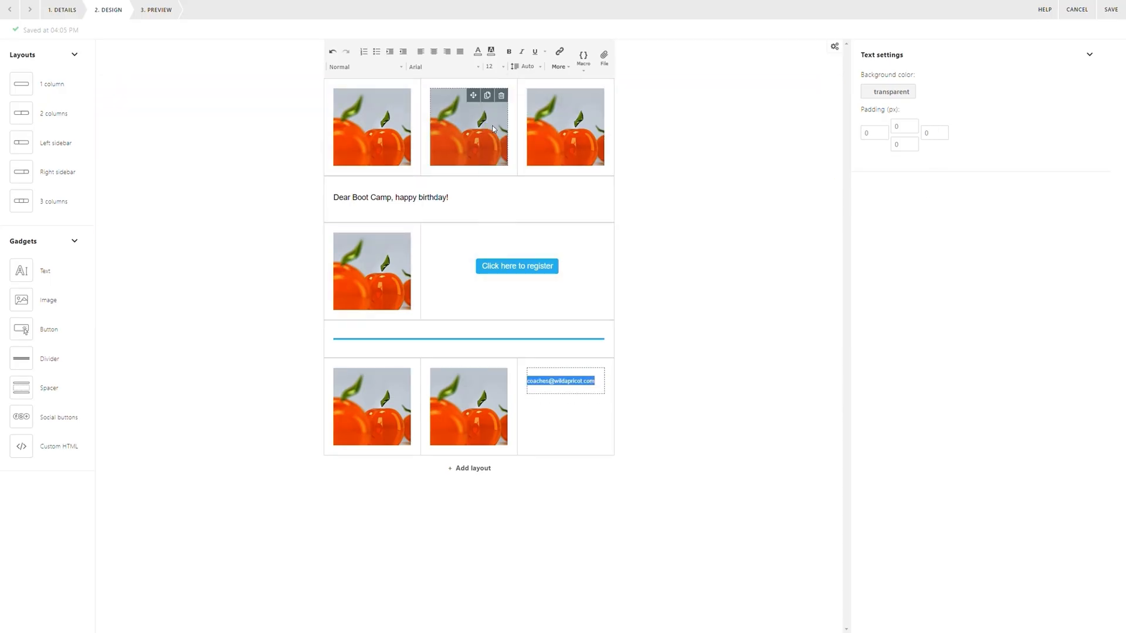
left_click(648, 539)
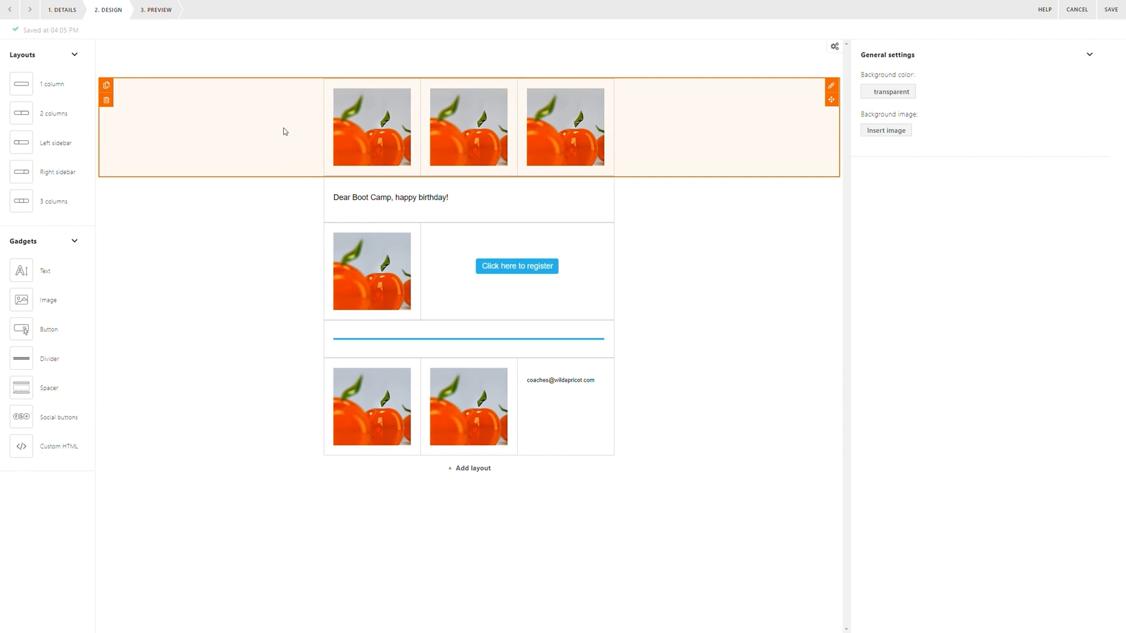
Colour the divider #212121 and the 'Click here to register' button green #65dd18
left_click(502, 342)
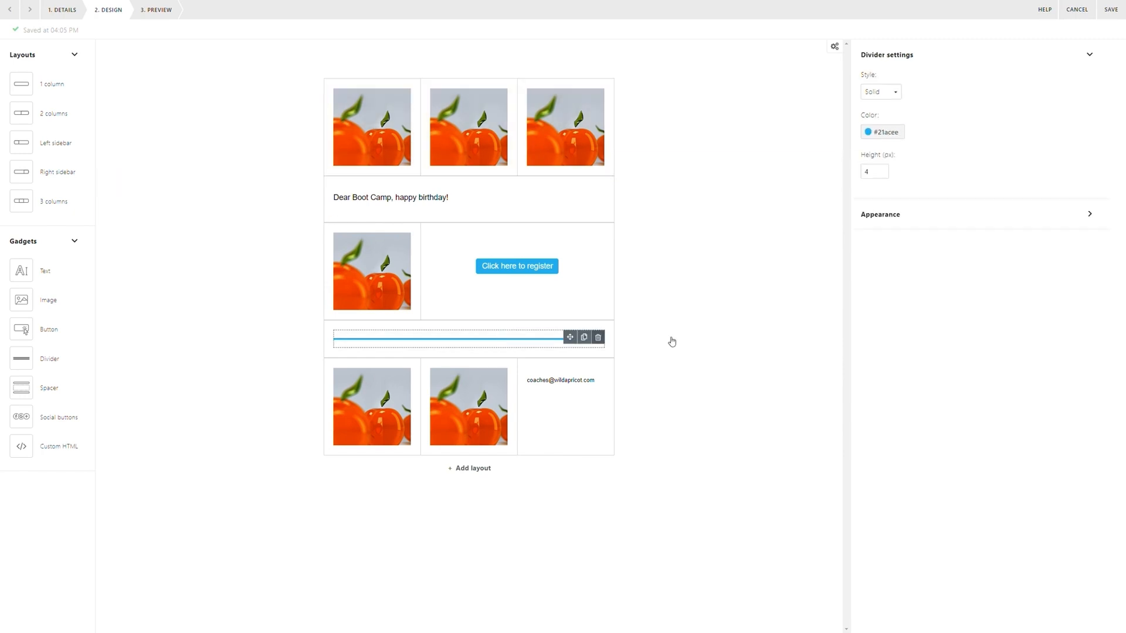
left_click(878, 135)
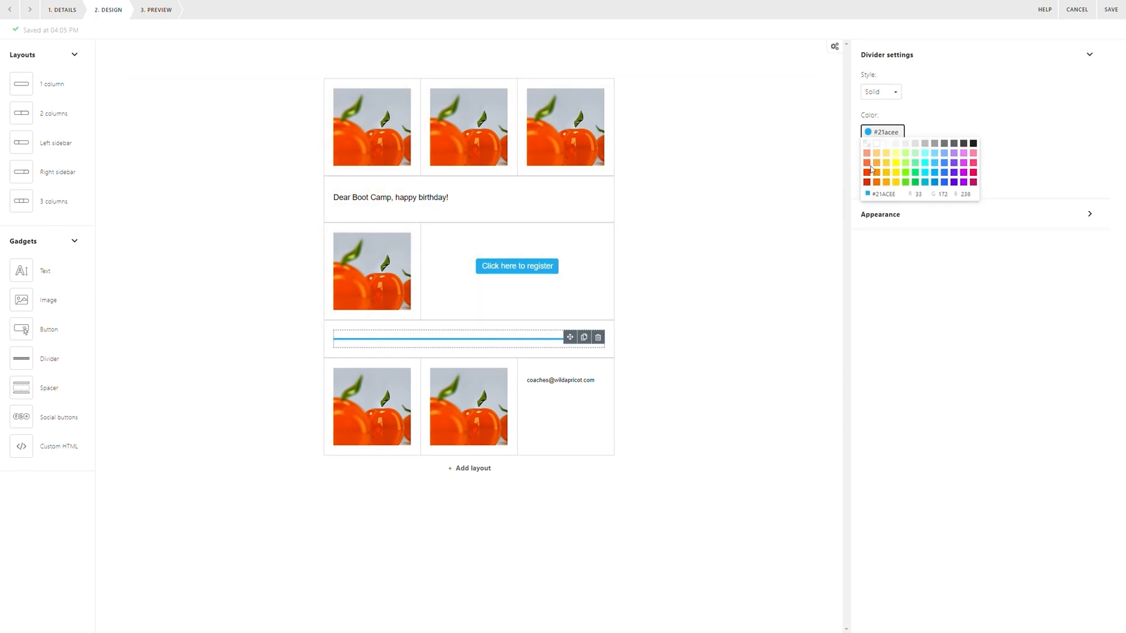
left_click(973, 143)
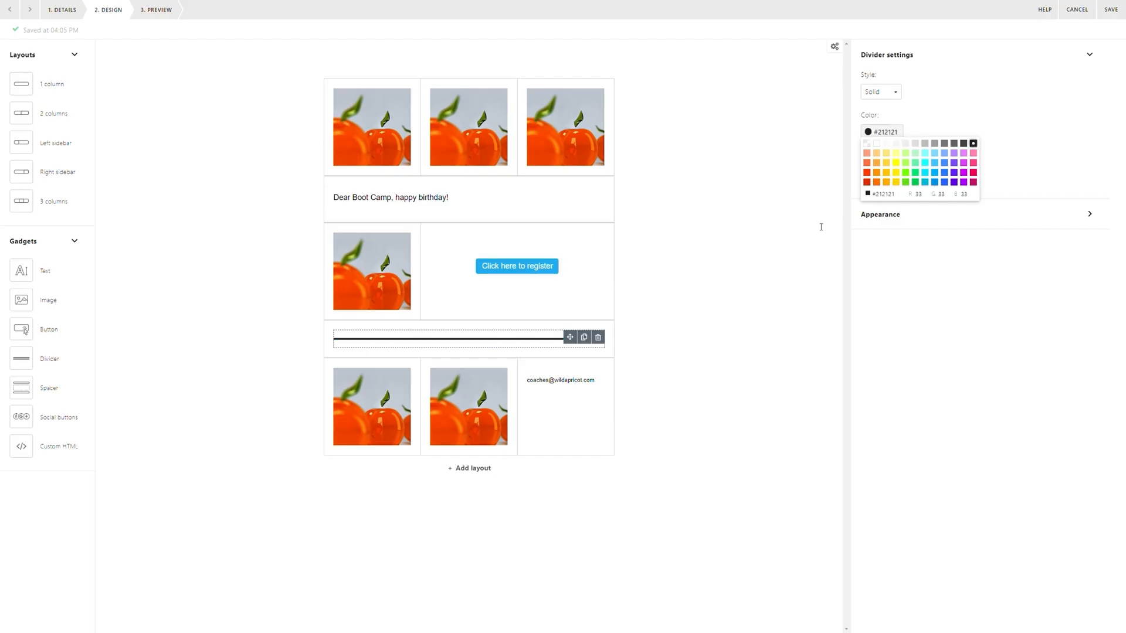
left_click(510, 267)
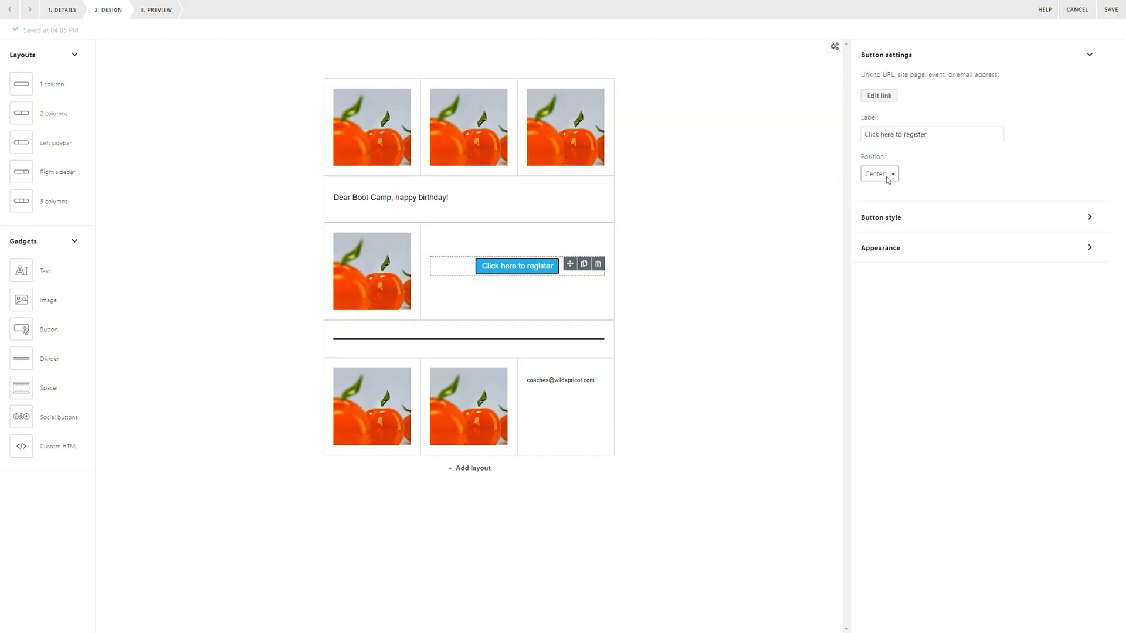
left_click(893, 217)
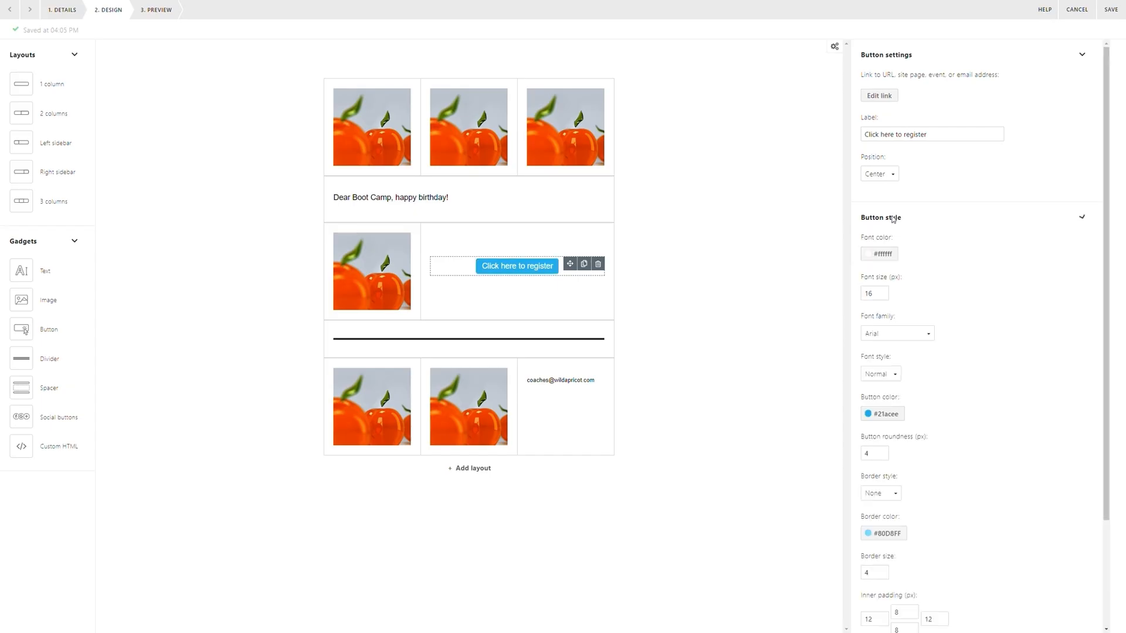
left_click(880, 414)
left_click(905, 464)
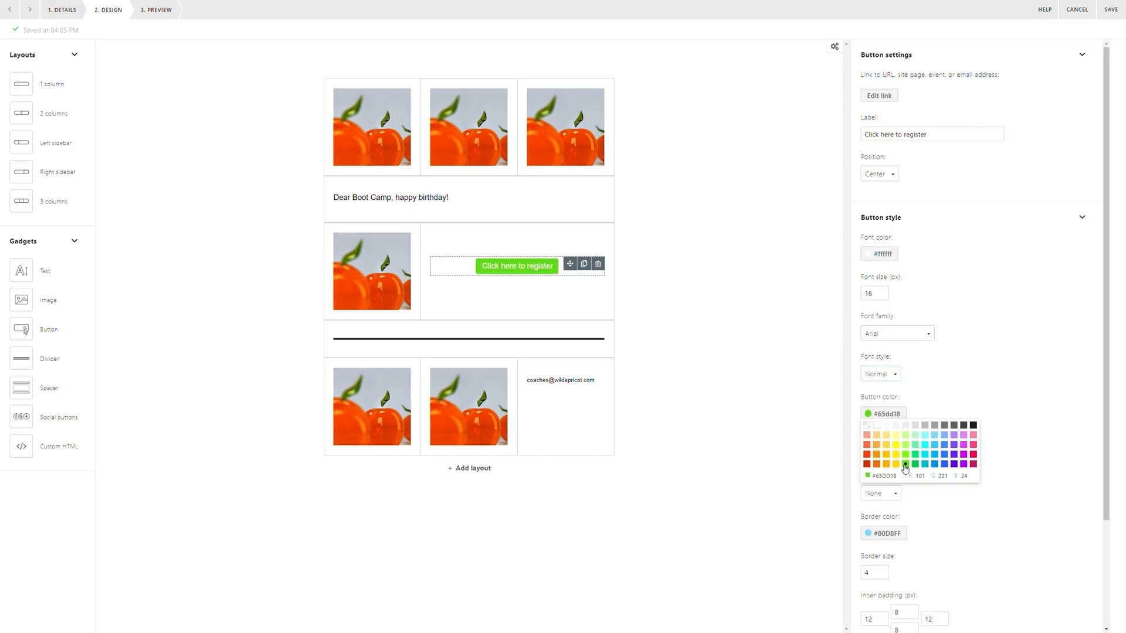
left_click(703, 301)
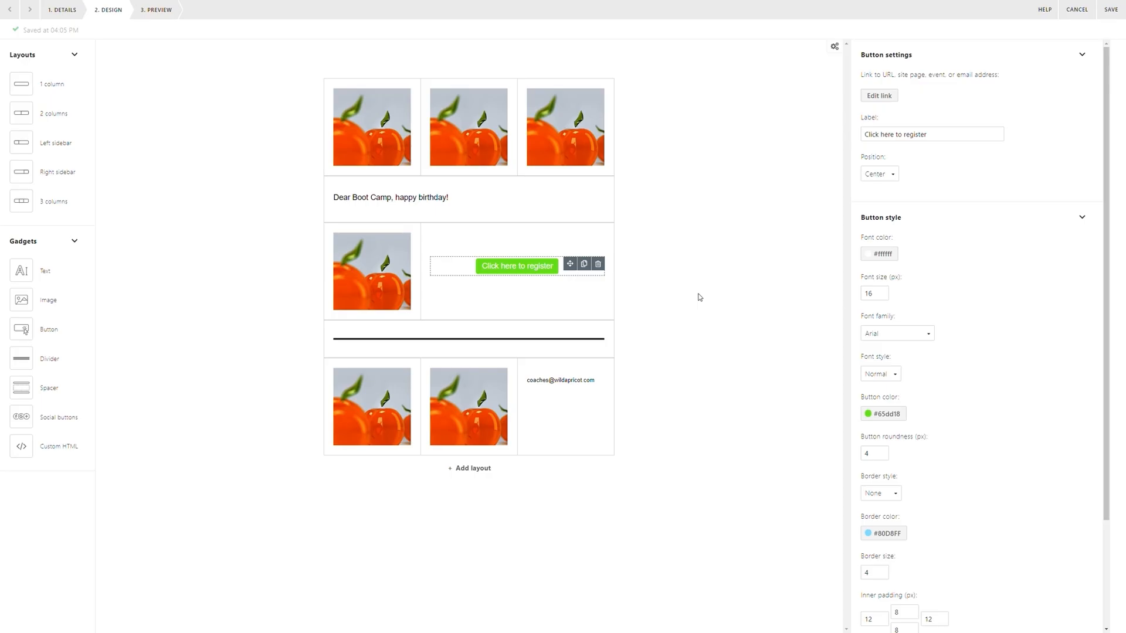
left_click(255, 121)
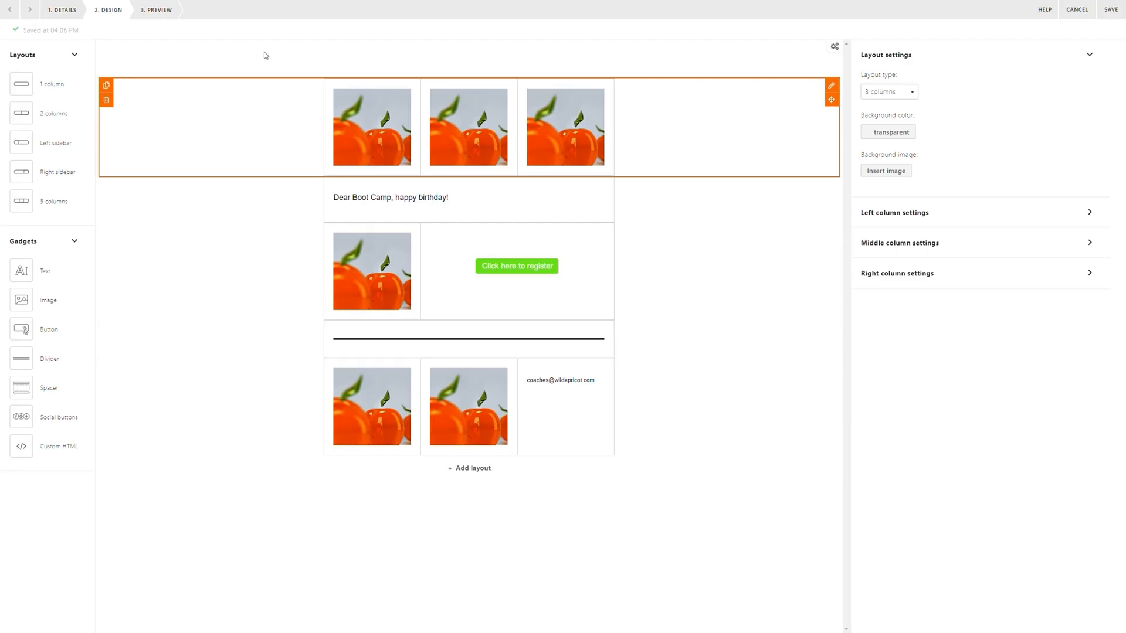
Switch to the 3. PREVIEW step to view the finished birthday email in desktop view
left_click(159, 11)
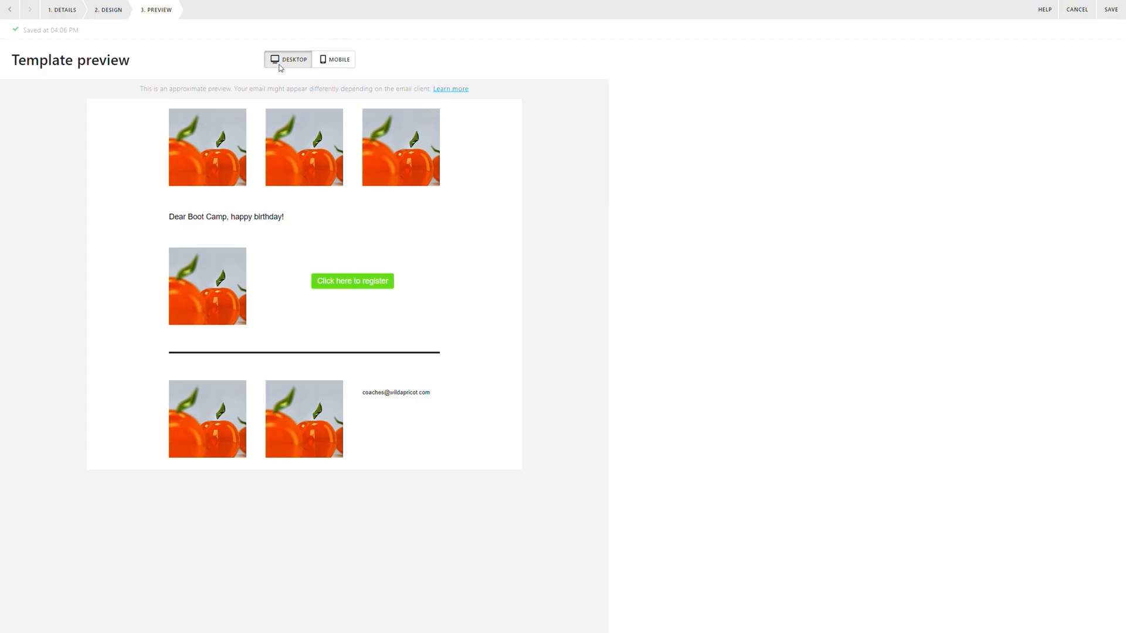
Compare the birthday email in mobile and desktop preview, scrolling through the mobile layout
left_click(338, 61)
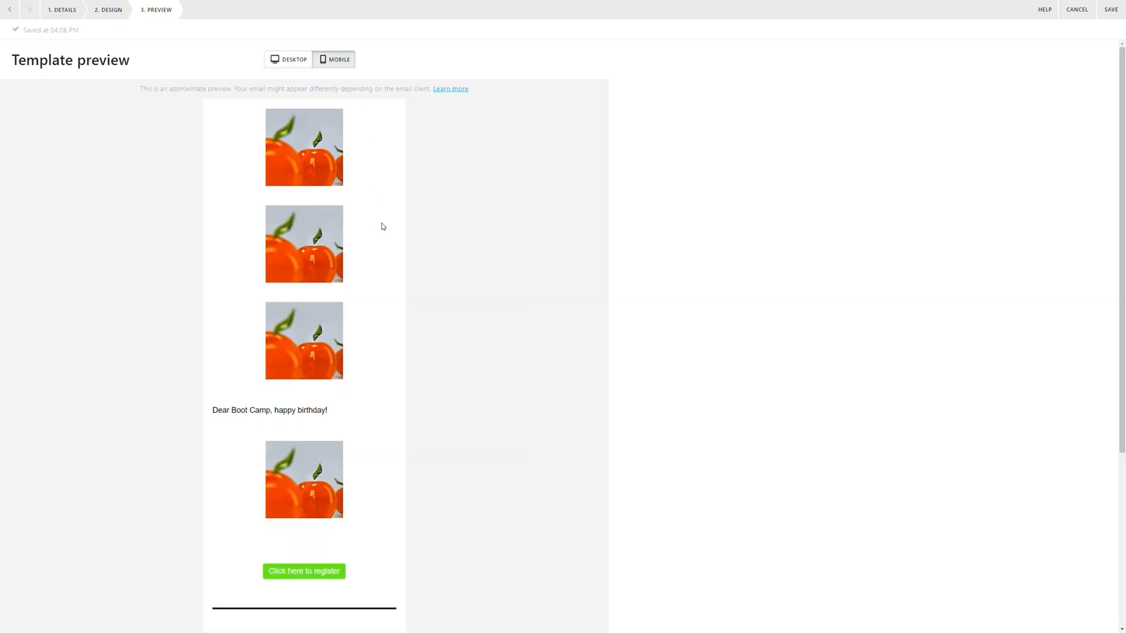
scroll(395, 377, "down", 5)
scroll(432, 388, "up", 5)
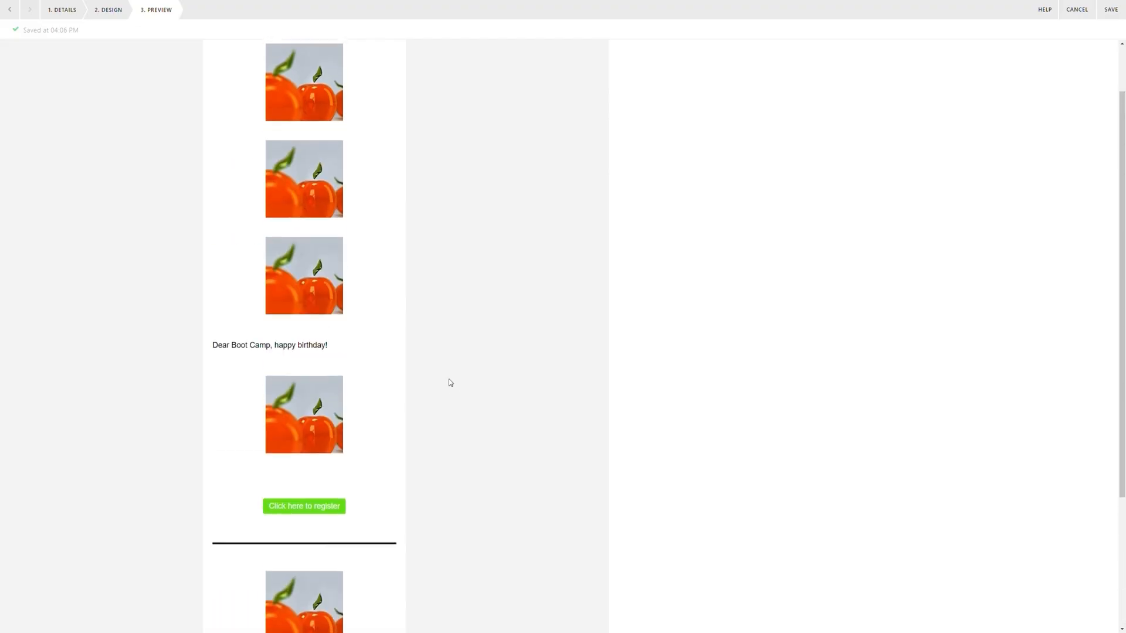
left_click(305, 60)
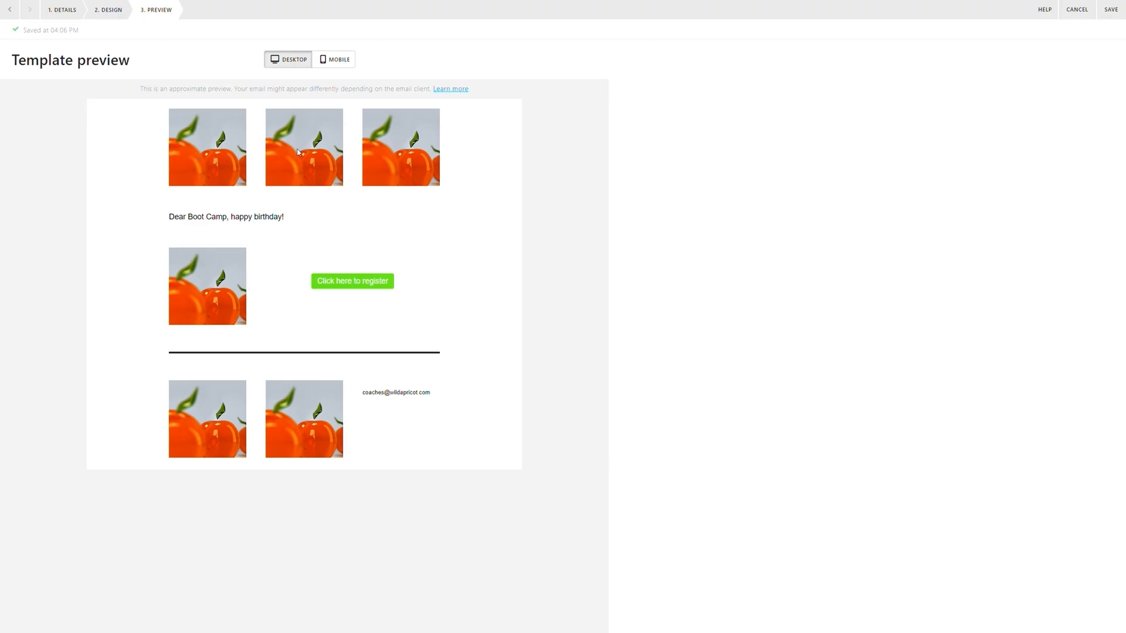
left_click(334, 59)
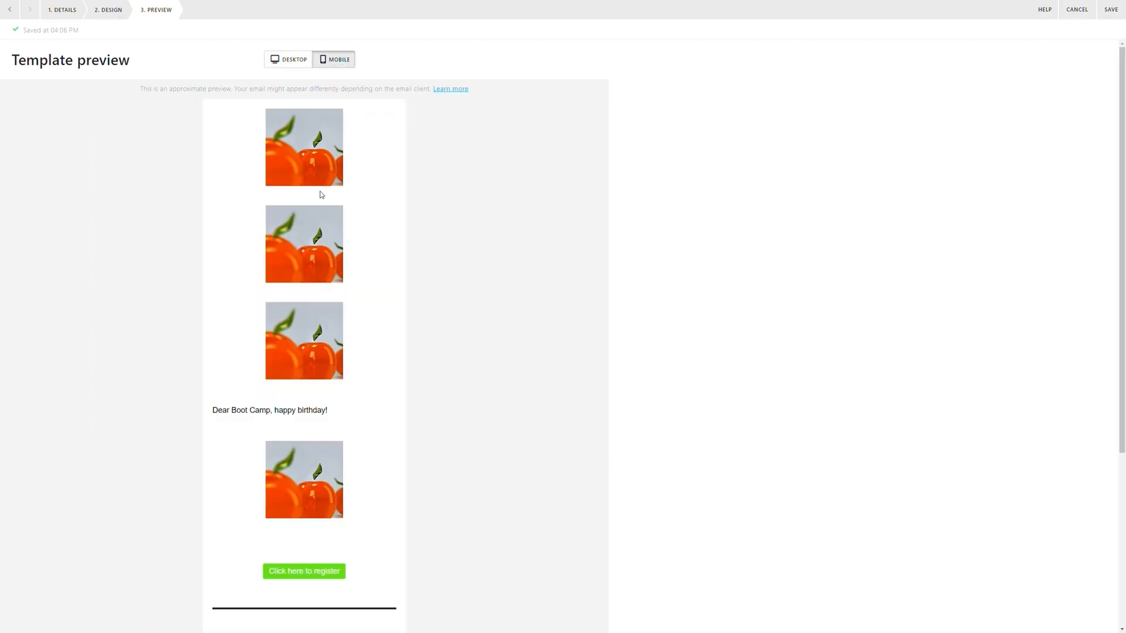
scroll(425, 246, "down", 2)
scroll(428, 246, "down", 3)
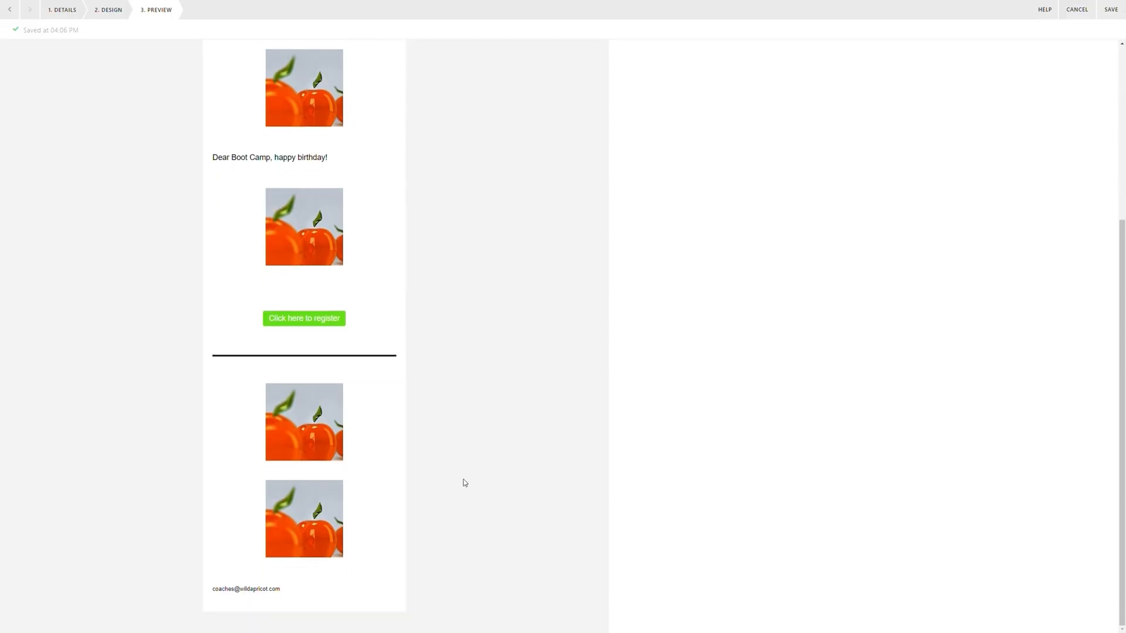
scroll(487, 299, "up", 5)
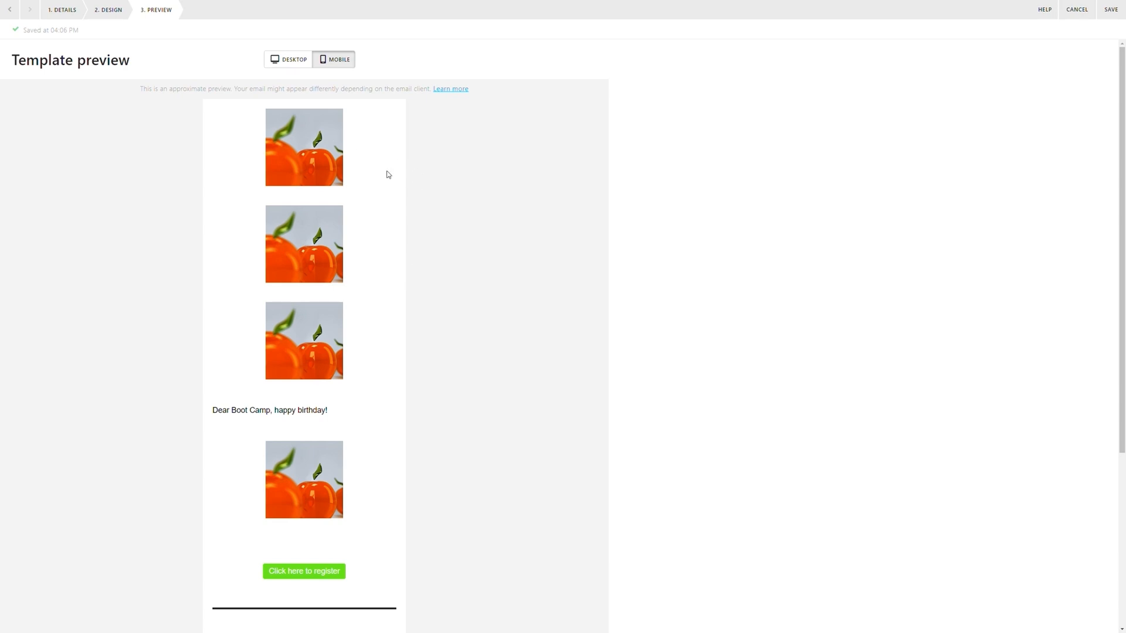
scroll(316, 241, "down", 2)
scroll(315, 92, "up", 1)
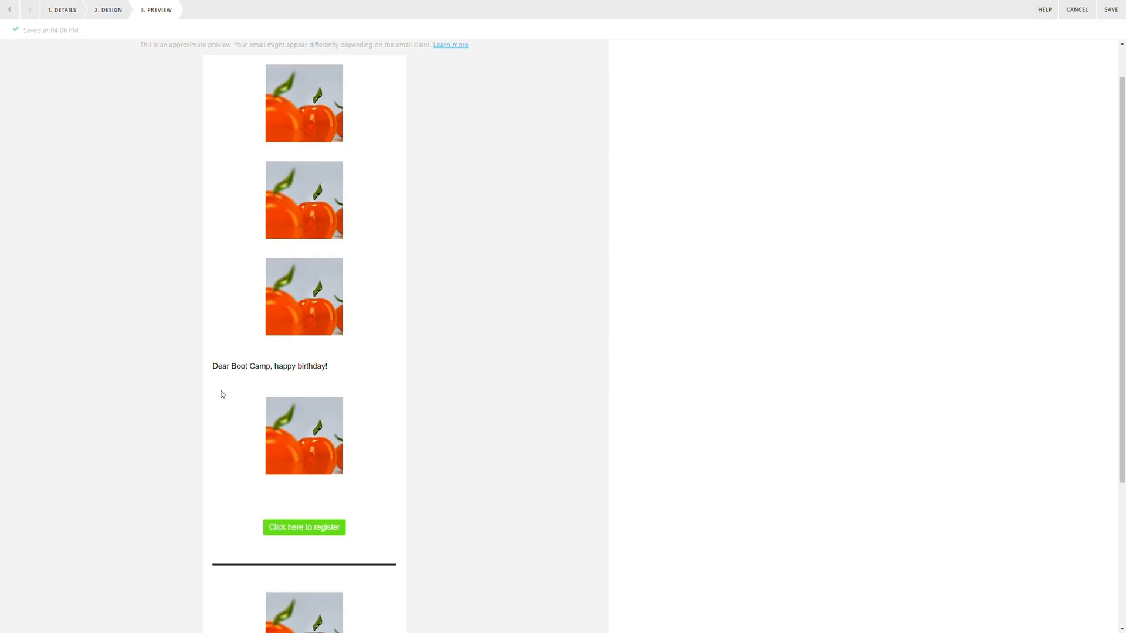
Check the birthday greeting on mobile, return to desktop view, and save the template
left_click_drag(213, 367, 352, 375)
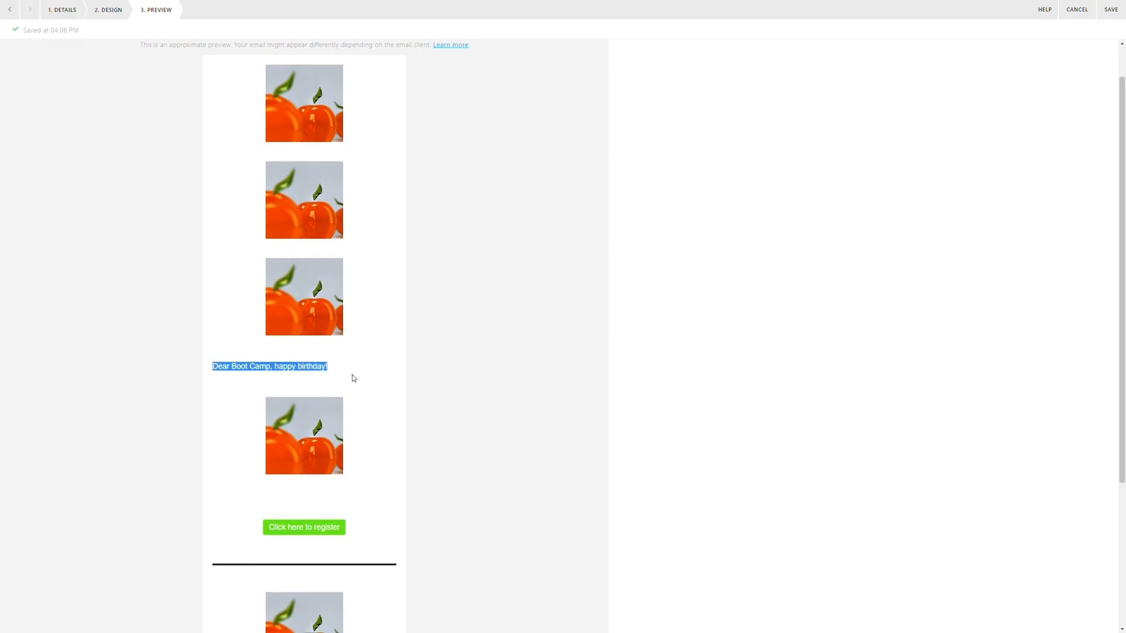
left_click(353, 375)
scroll(379, 367, "down", 2)
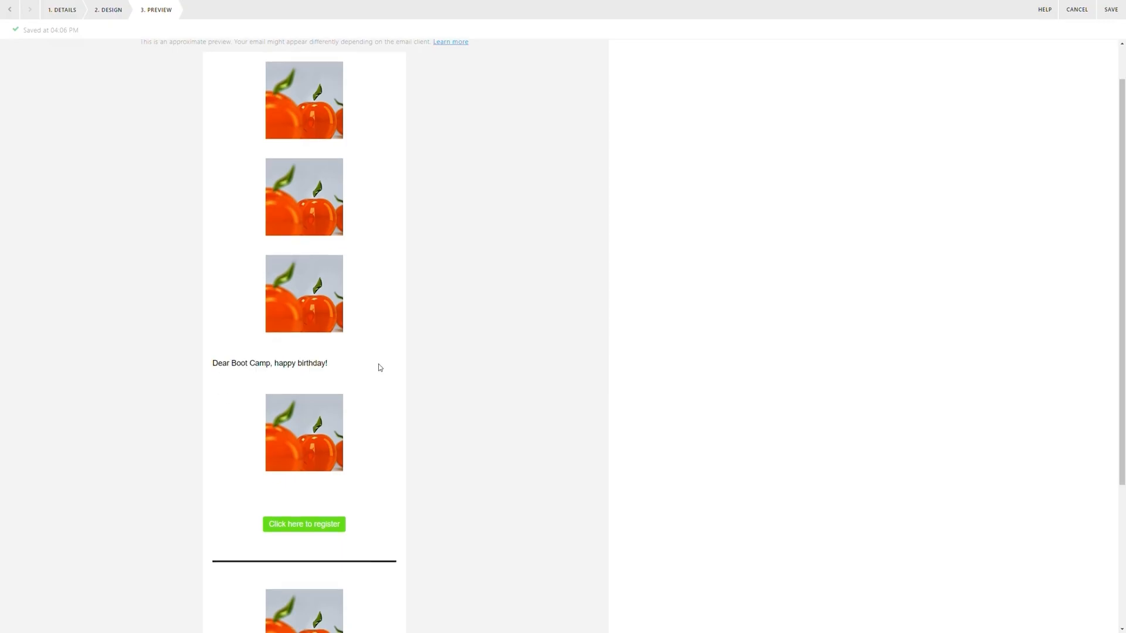
middle_click(491, 460)
scroll(494, 362, "up", 2)
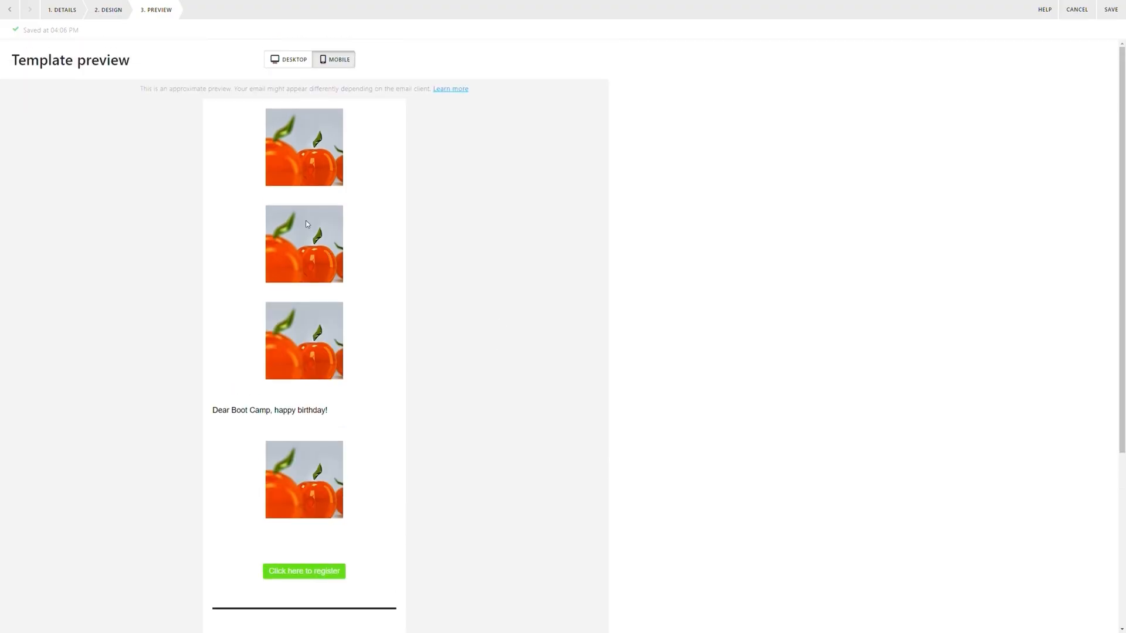
left_click(286, 58)
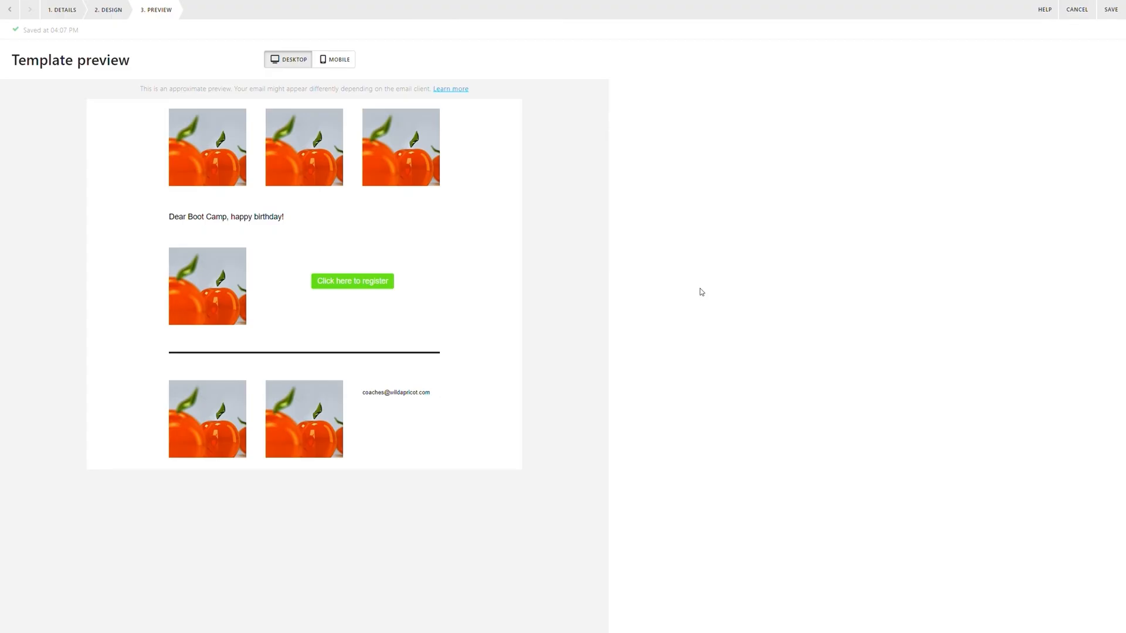
left_click(1109, 10)
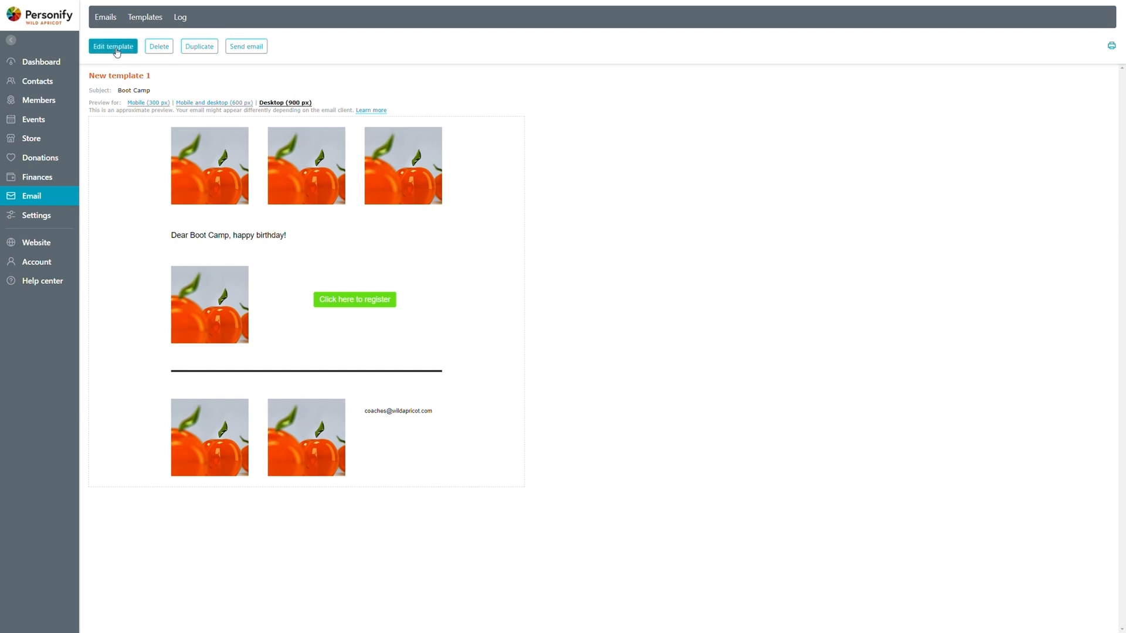
Reopen the saved 'New template 1' (subject Boot Camp) in the design editor
left_click(115, 47)
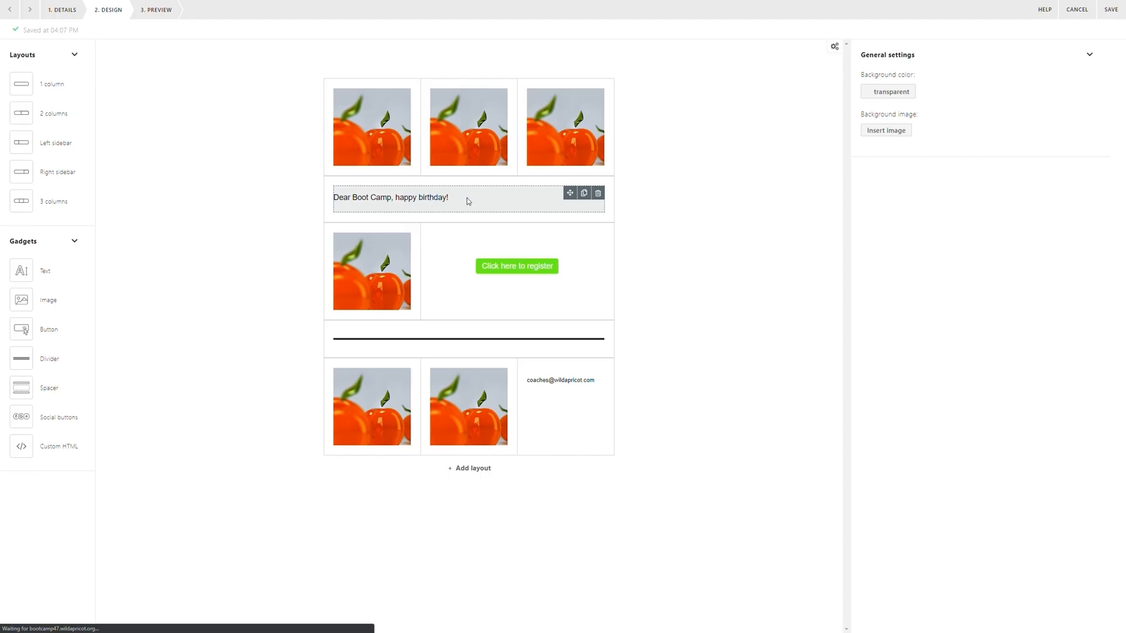
Delete 'Boot Camp' so the greeting reads 'Dear , happy birthday!'
left_click(467, 198)
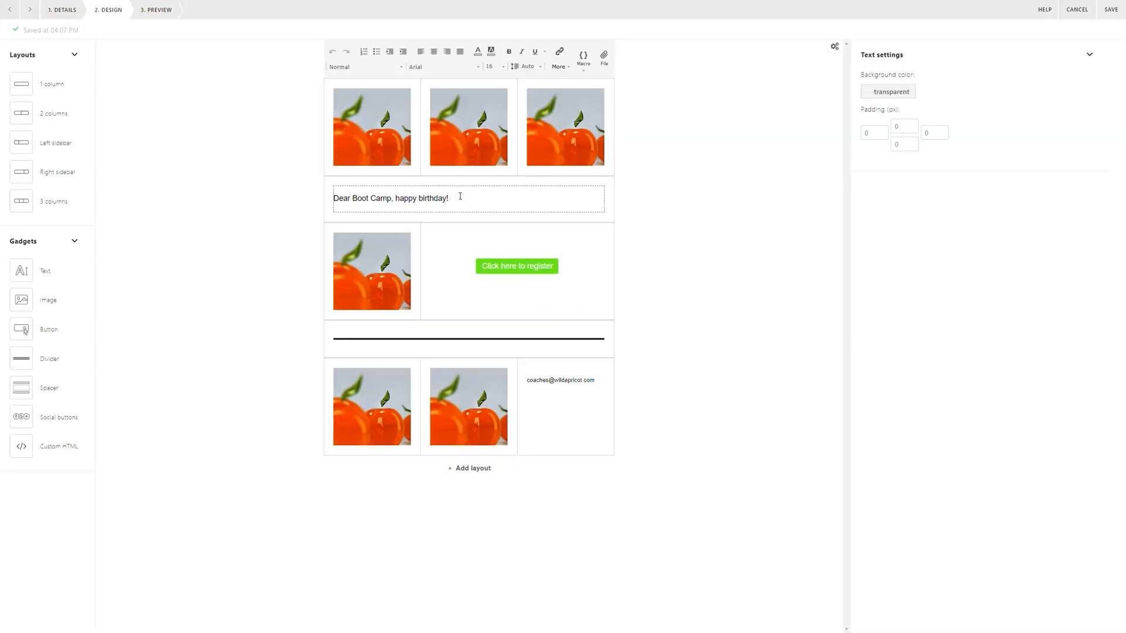
double_click(364, 198)
left_click(391, 198, "shift")
key("BackSpace")
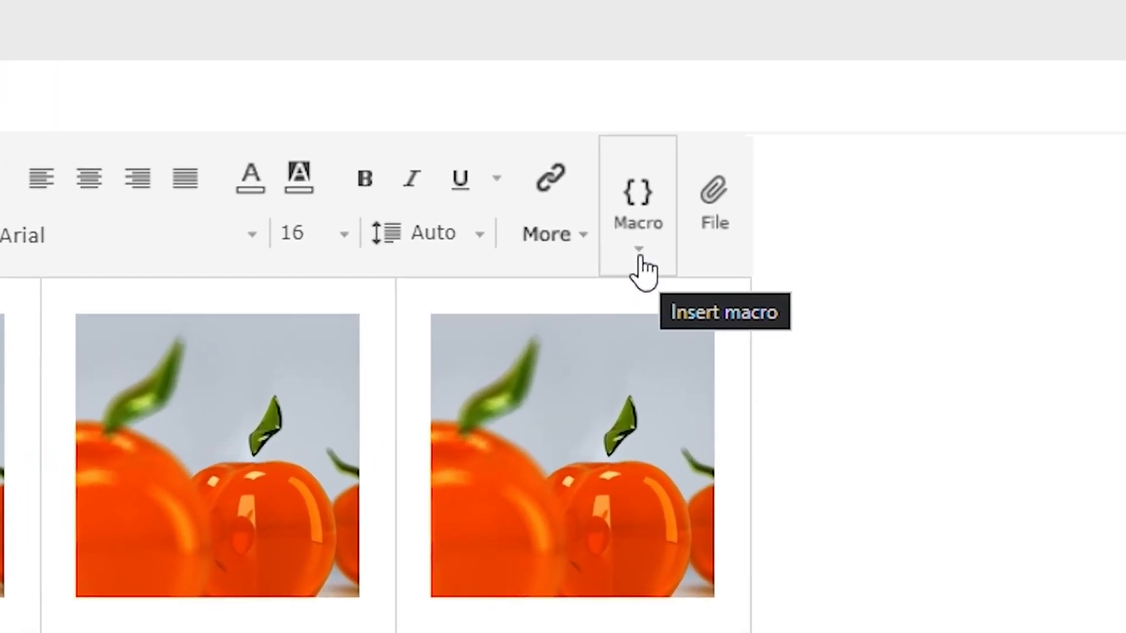
left_click(610, 164)
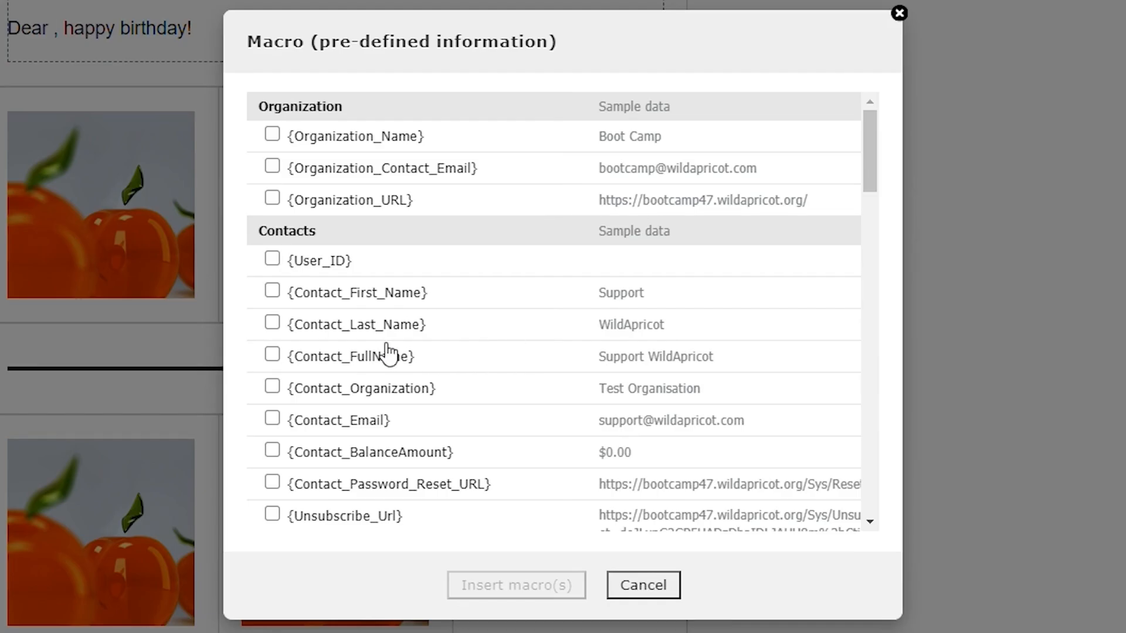
Insert the {Contact_FullName} macro to make the greeting 'Dear {Contact_FullName}, happy birthday!'
left_click(276, 355)
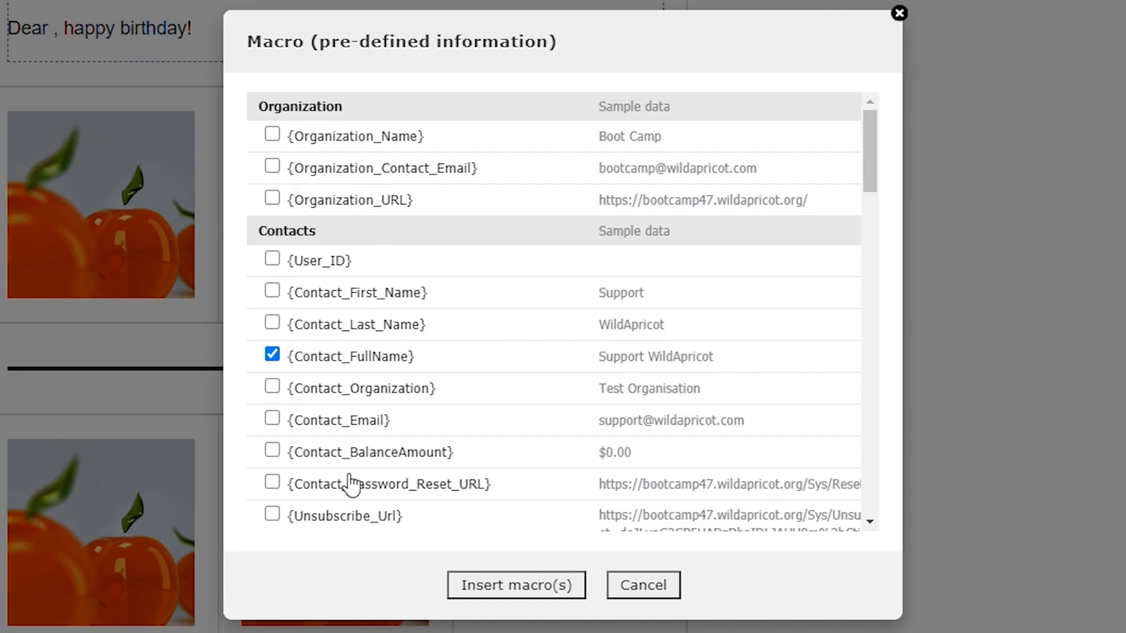
triple_click(662, 109)
left_click(659, 194)
scroll(686, 463, "down", 2)
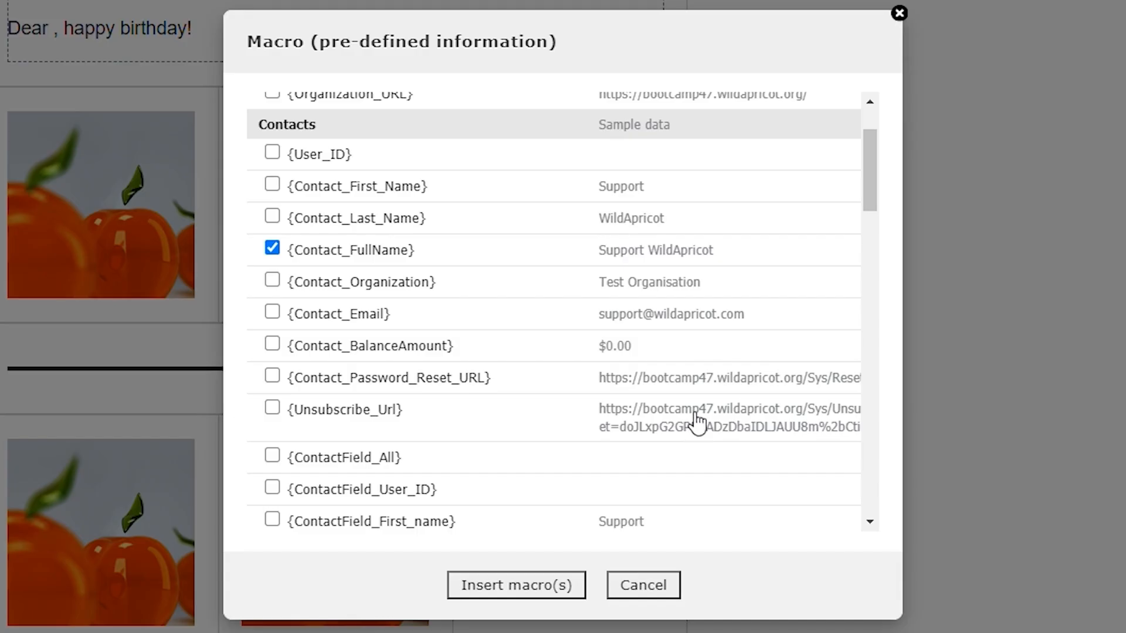
scroll(697, 419, "up", 2)
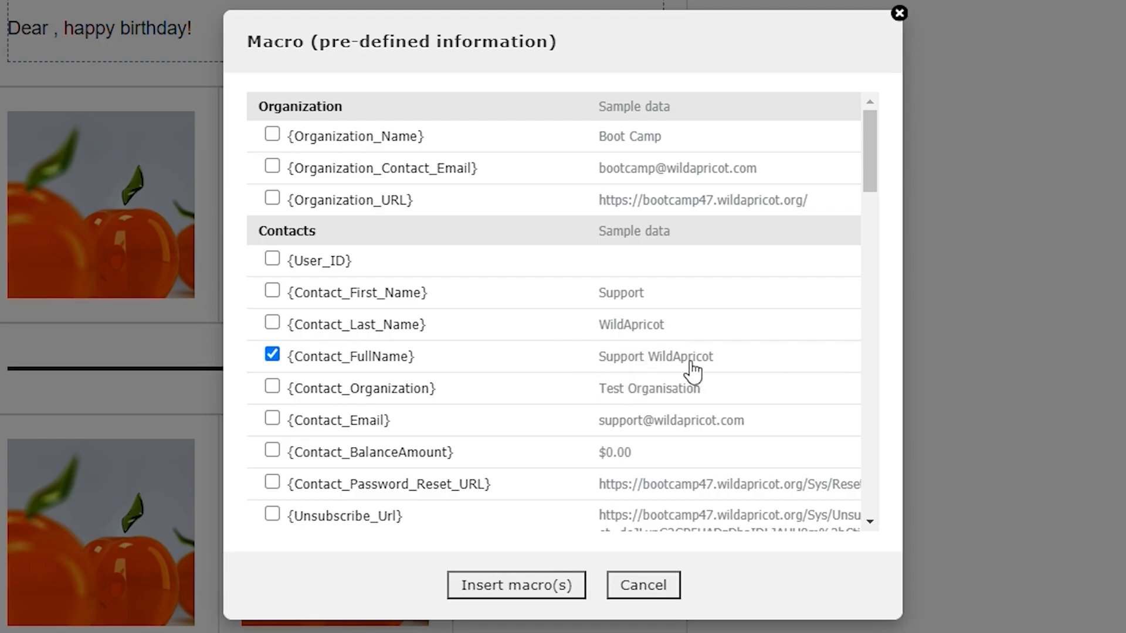
left_click(523, 579)
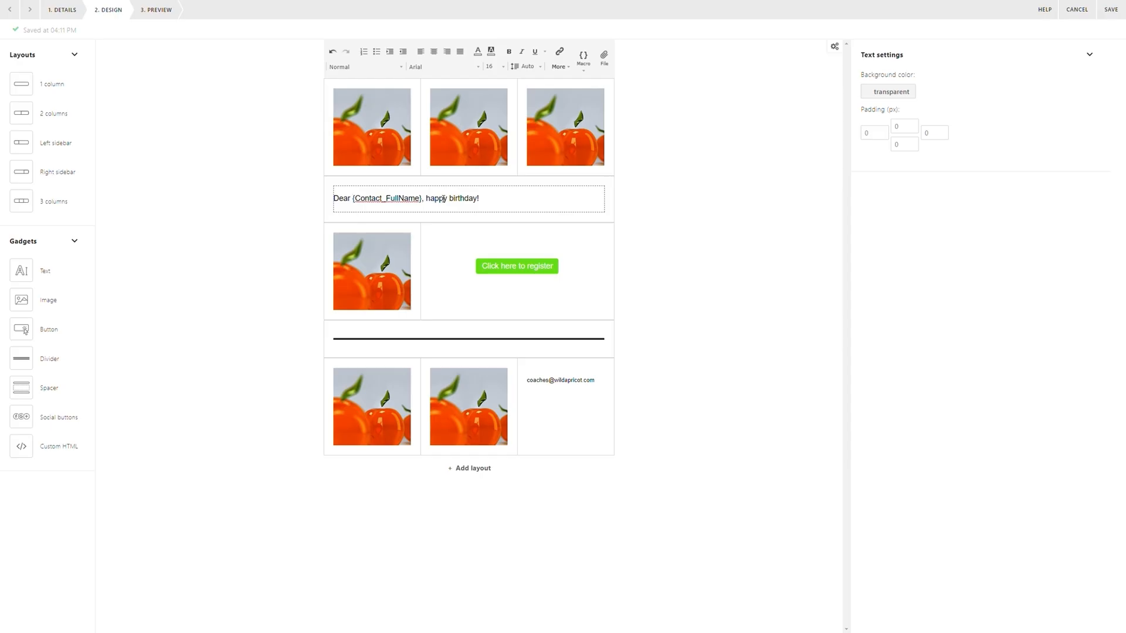
Add a new line 'You are a' below the birthday greeting
double_click(437, 199)
left_click(499, 193)
key("Return")
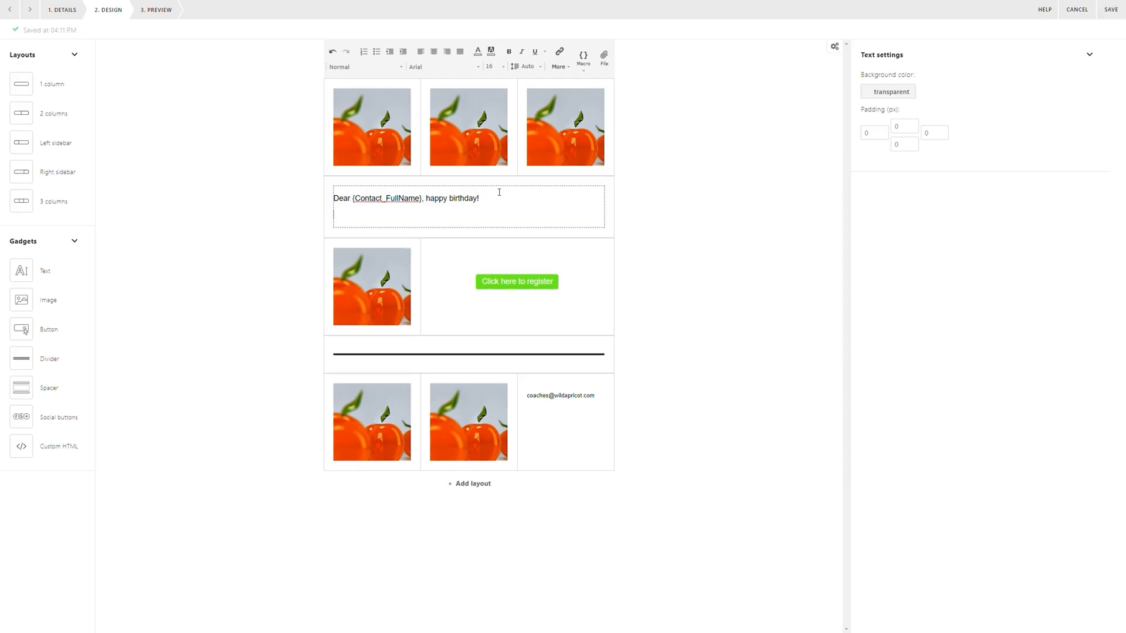
type("You are a:")
Tick the {Member_Level} macro under Members and insert it after 'You are a'
left_click(582, 57)
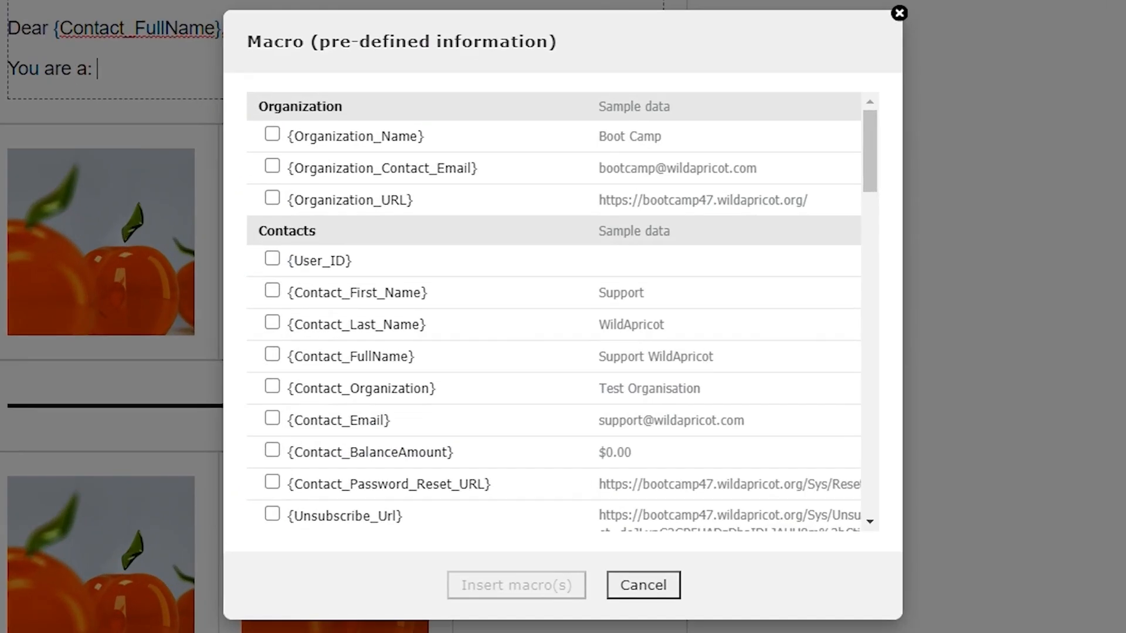
scroll(563, 346, "down", 10)
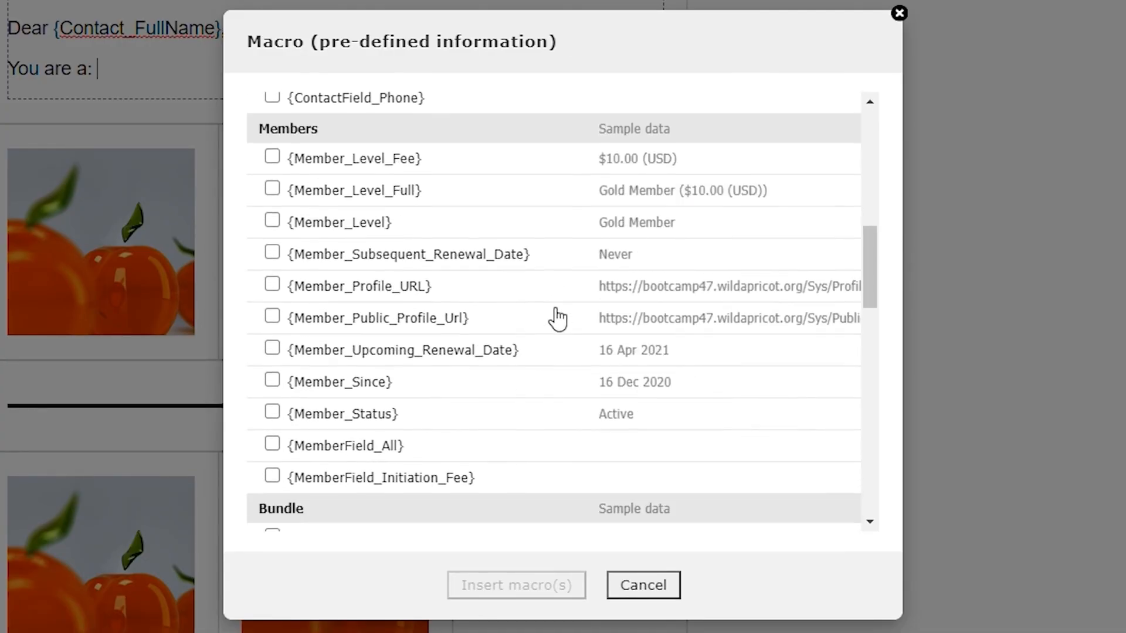
left_click(328, 211)
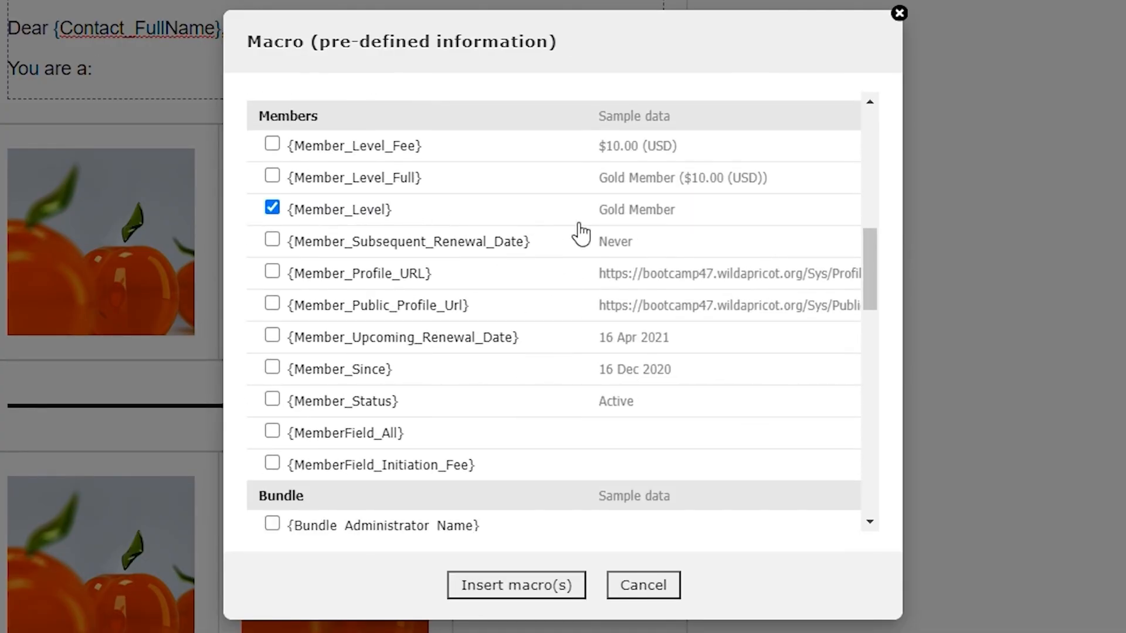
left_click_drag(603, 225, 711, 224)
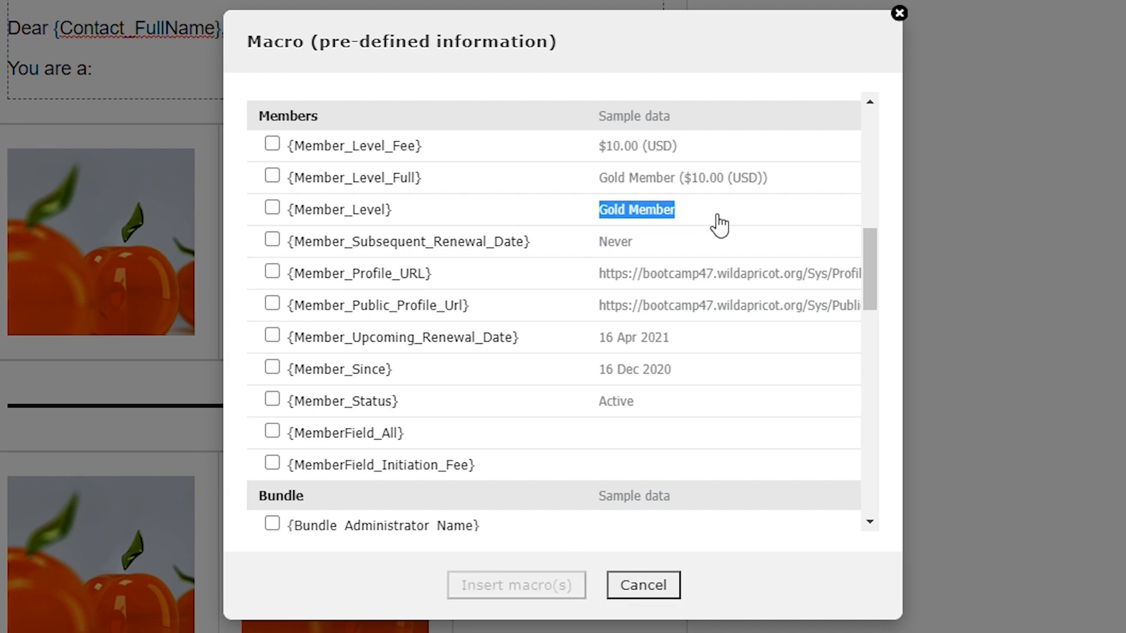
left_click(387, 211)
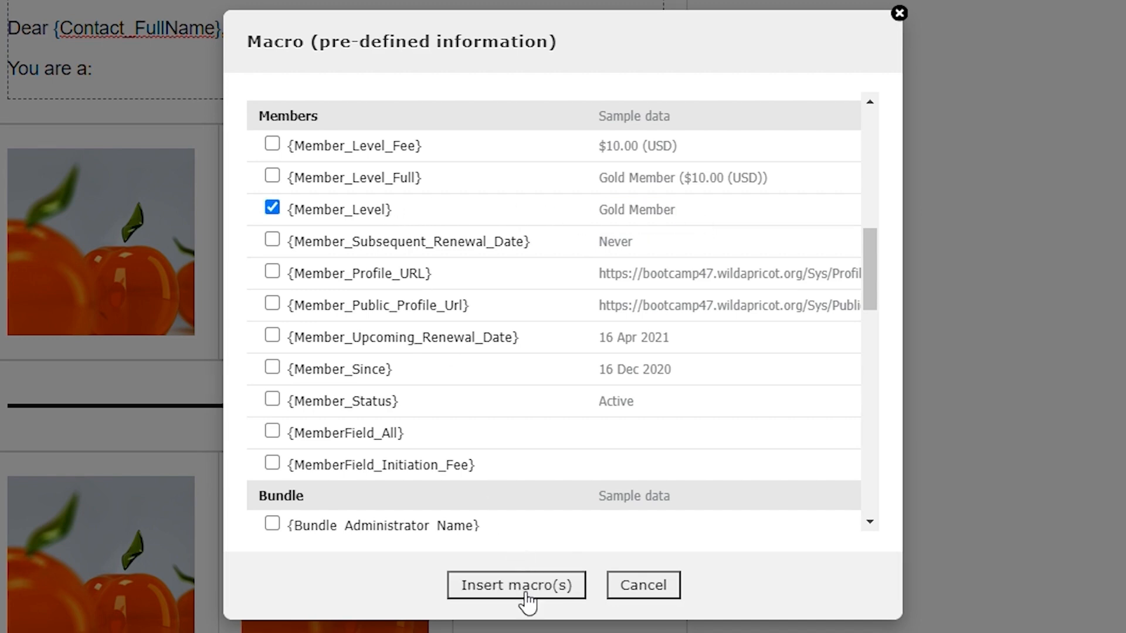
left_click(524, 589)
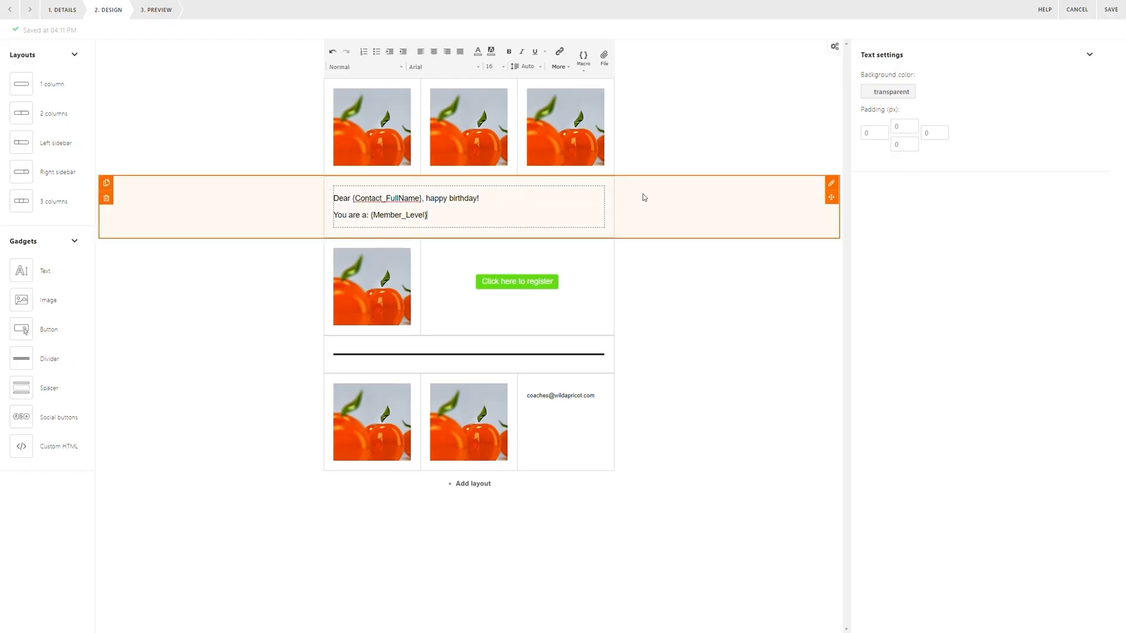
Dismiss the macro list without inserting anything and exit to the New template 1 preview
left_click(584, 61)
scroll(606, 344, "down", 15)
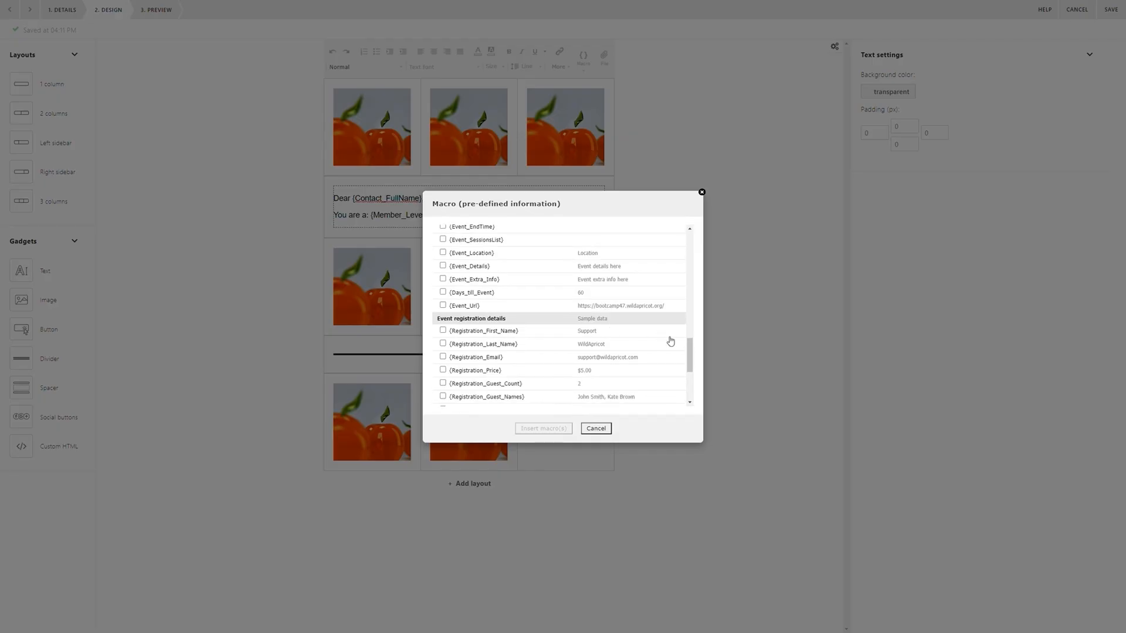
left_click_drag(691, 363, 692, 370)
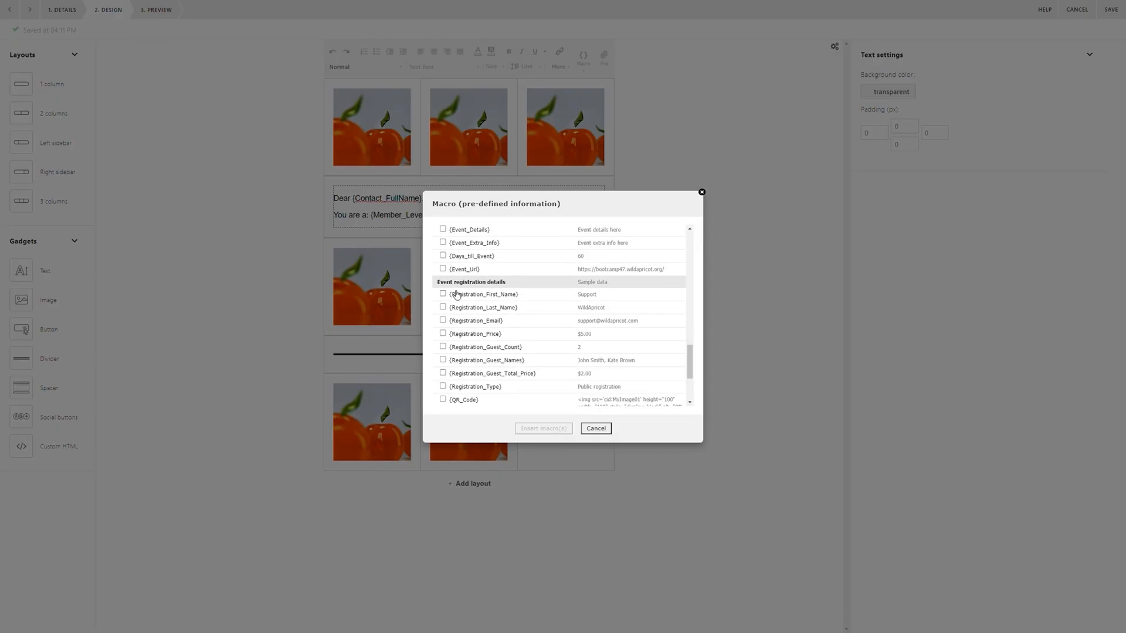
scroll(542, 305, "down", 2)
scroll(546, 317, "up", 4)
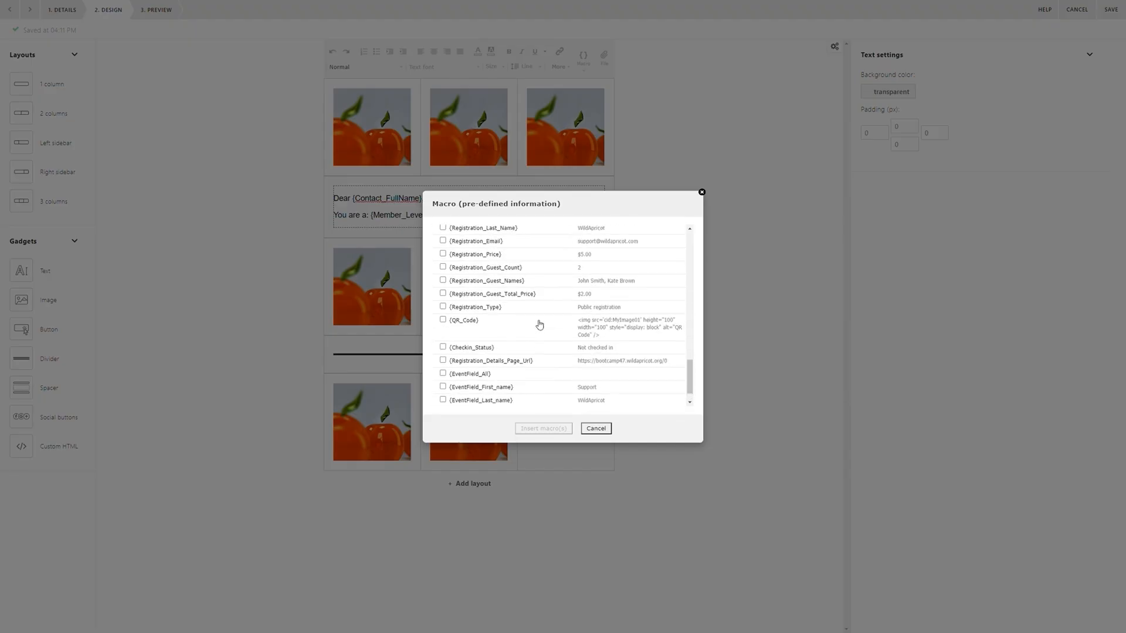
left_click_drag(690, 340, 691, 312)
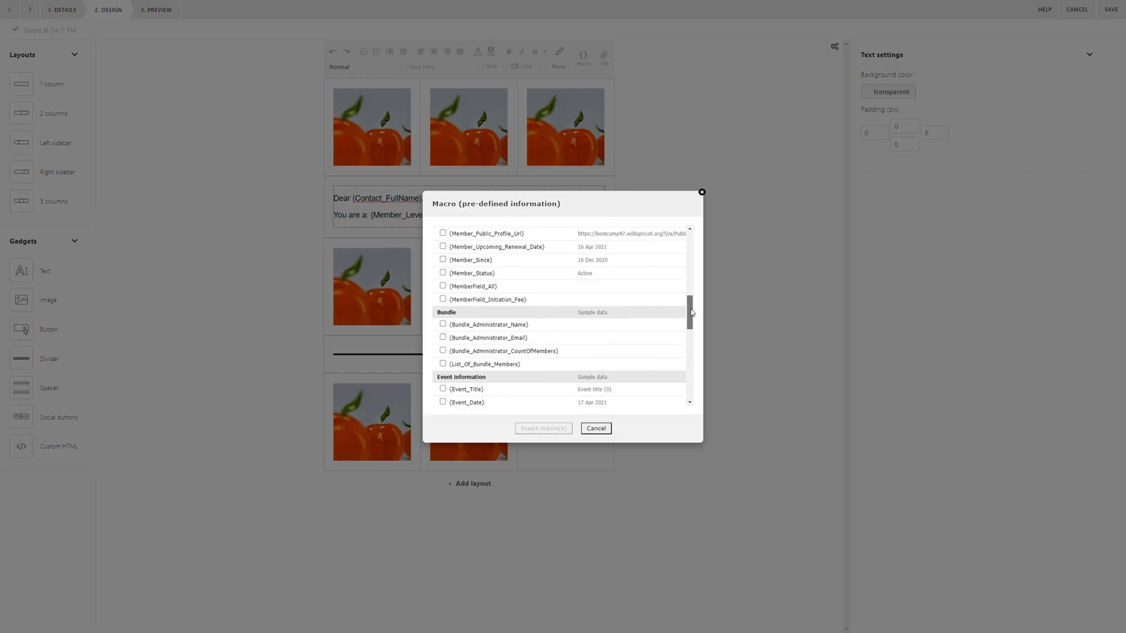
left_click_drag(688, 319, 698, 253)
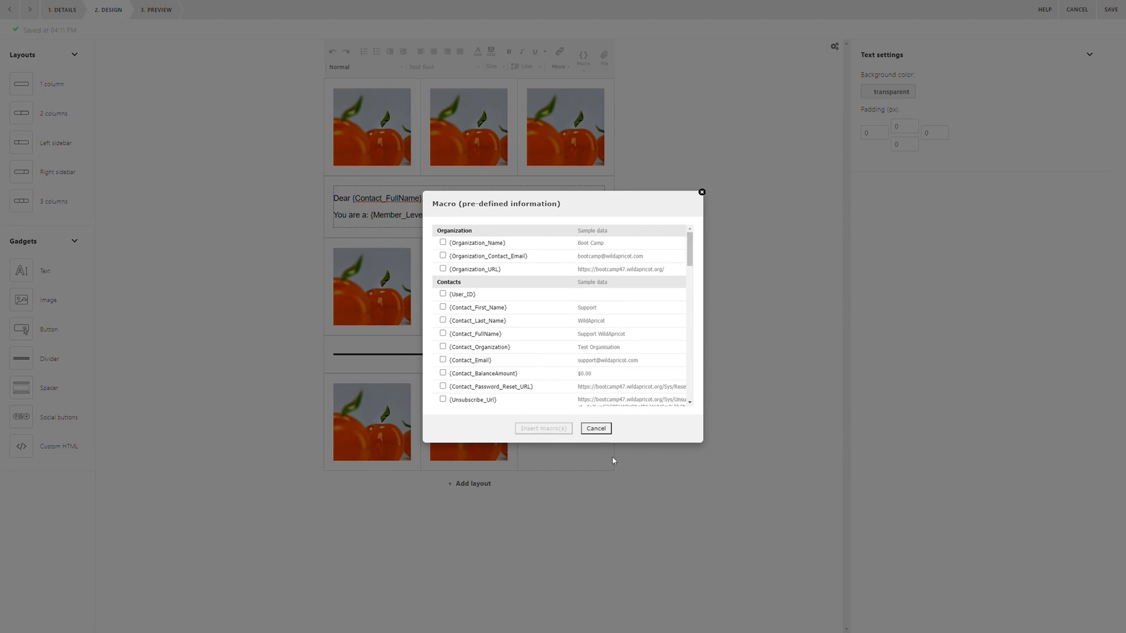
left_click(597, 428)
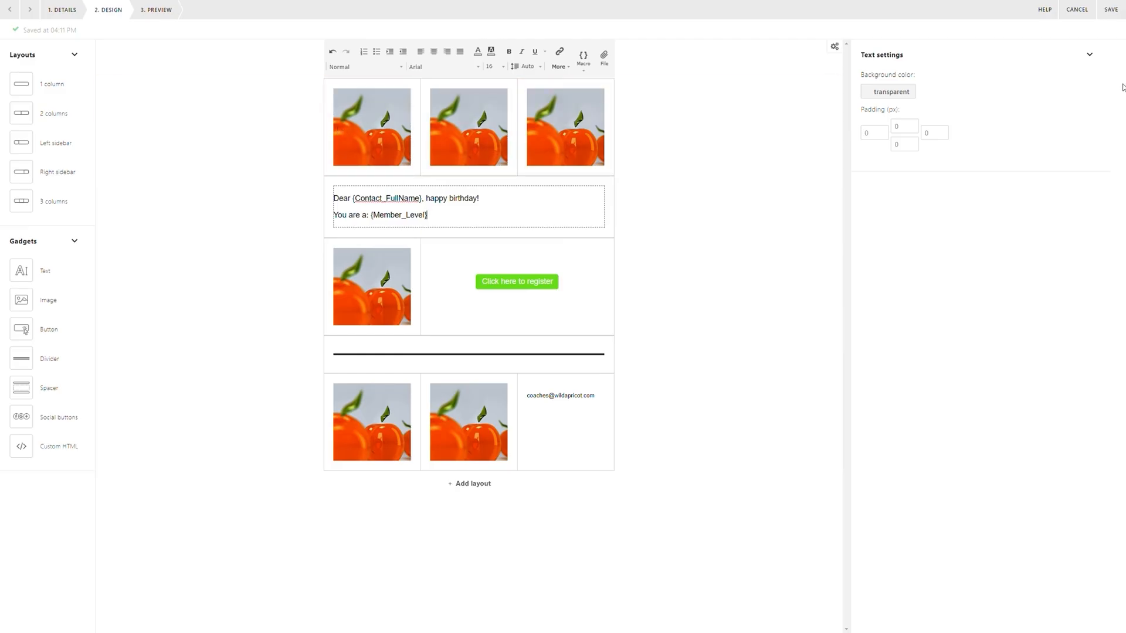
left_click(1083, 17)
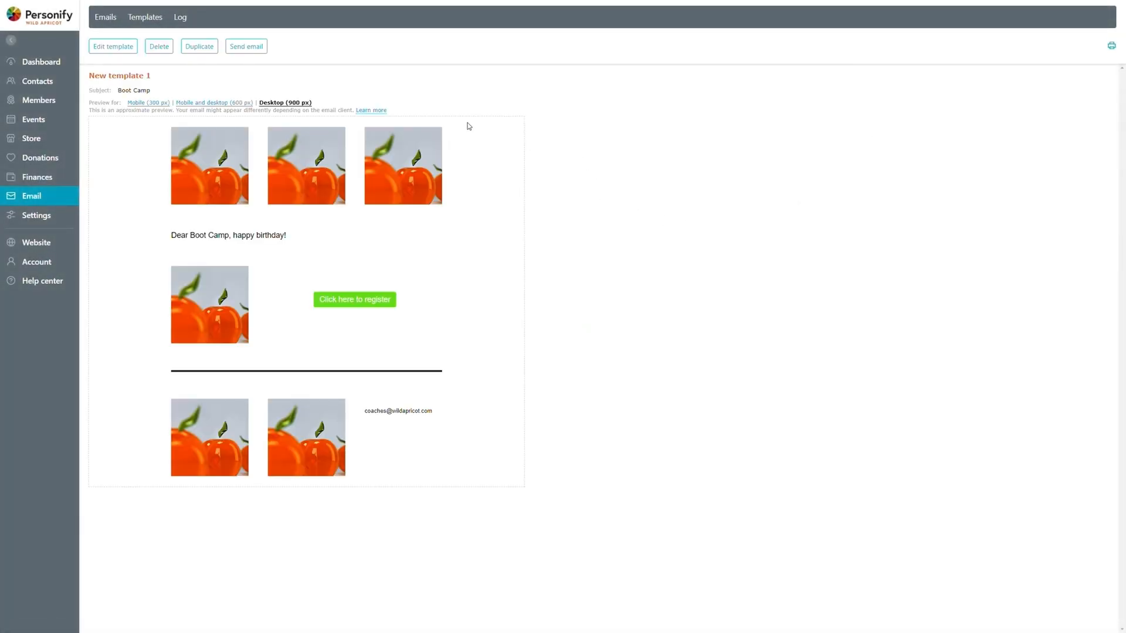
Duplicate the Baseline themed template from the Templates gallery, creating '(copy) Baseline'
left_click(150, 24)
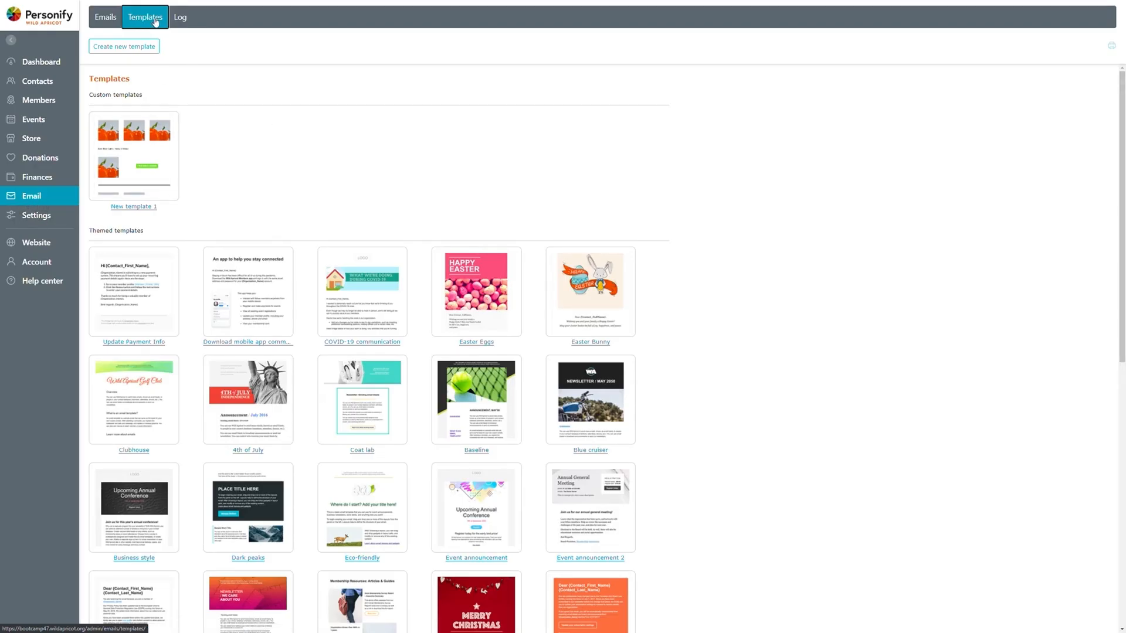
scroll(788, 275, "down", 3)
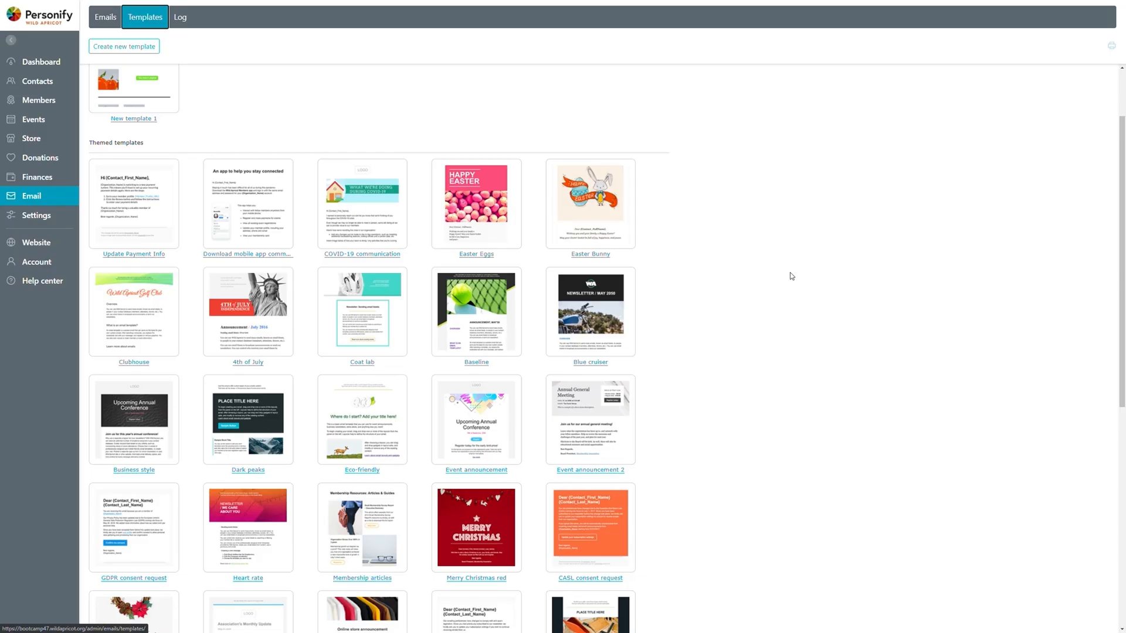
scroll(774, 277, "down", 2)
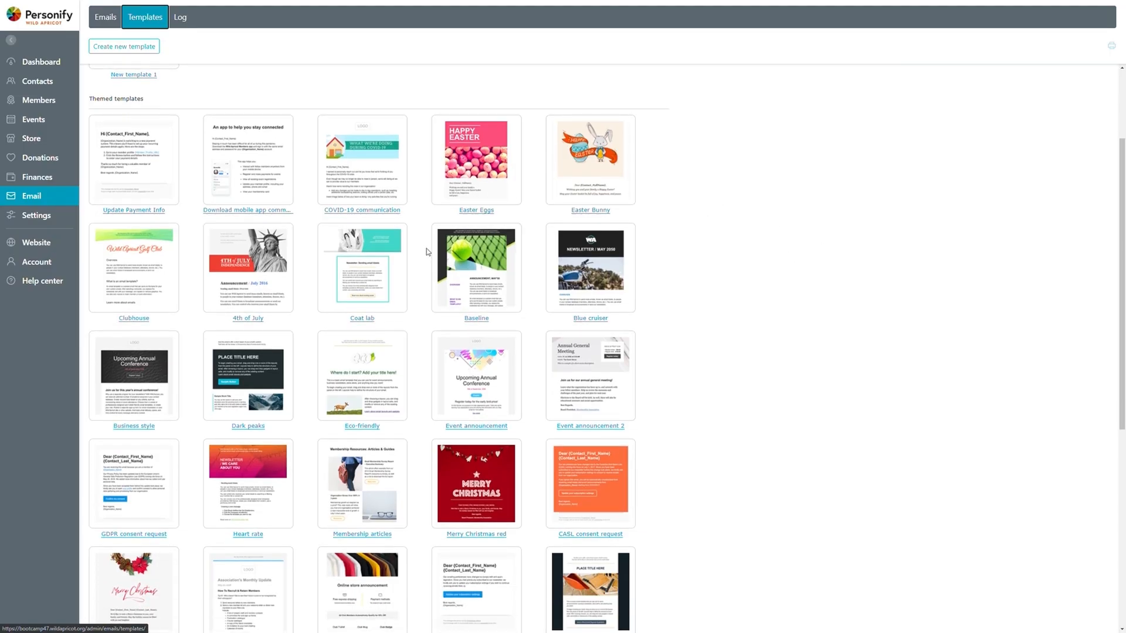
left_click(491, 286)
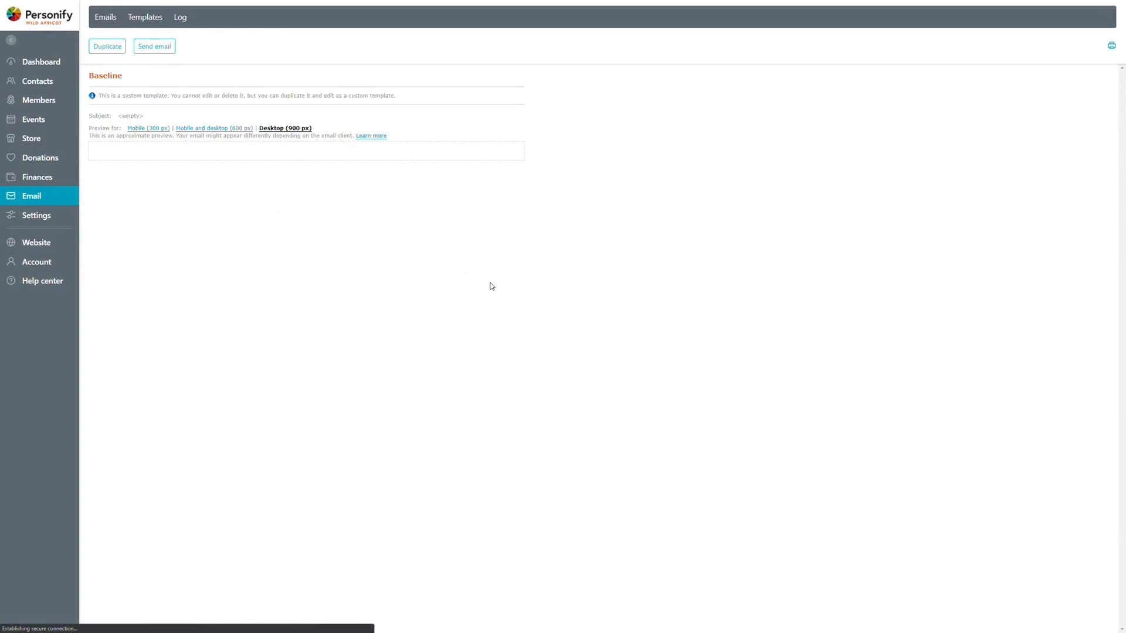
scroll(652, 356, "down", 2)
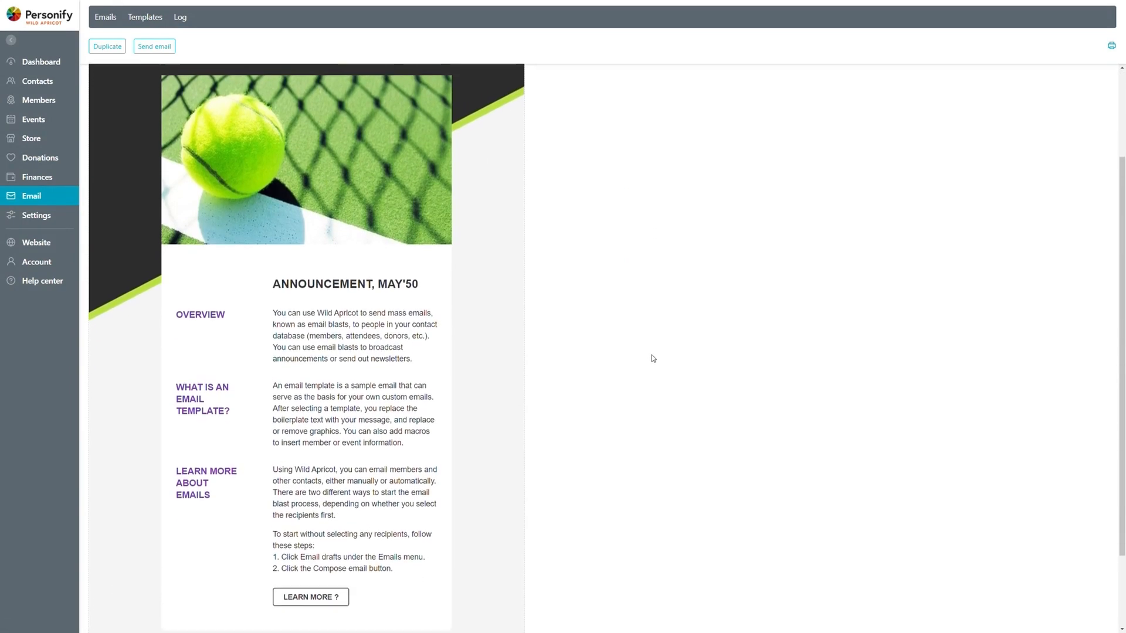
scroll(652, 358, "up", 2)
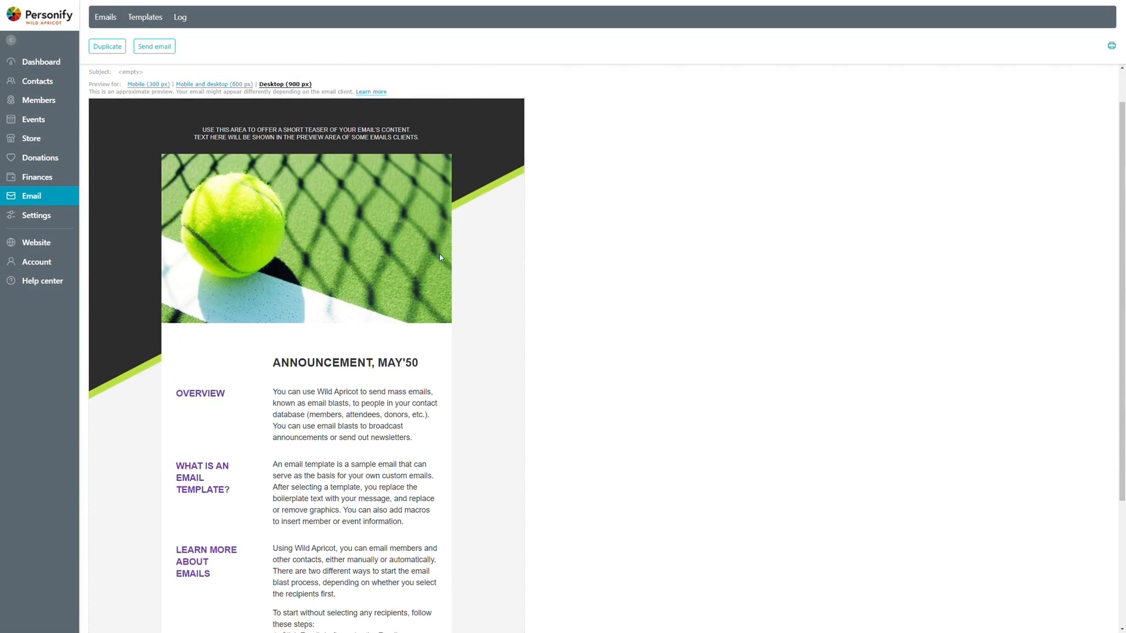
left_click(108, 51)
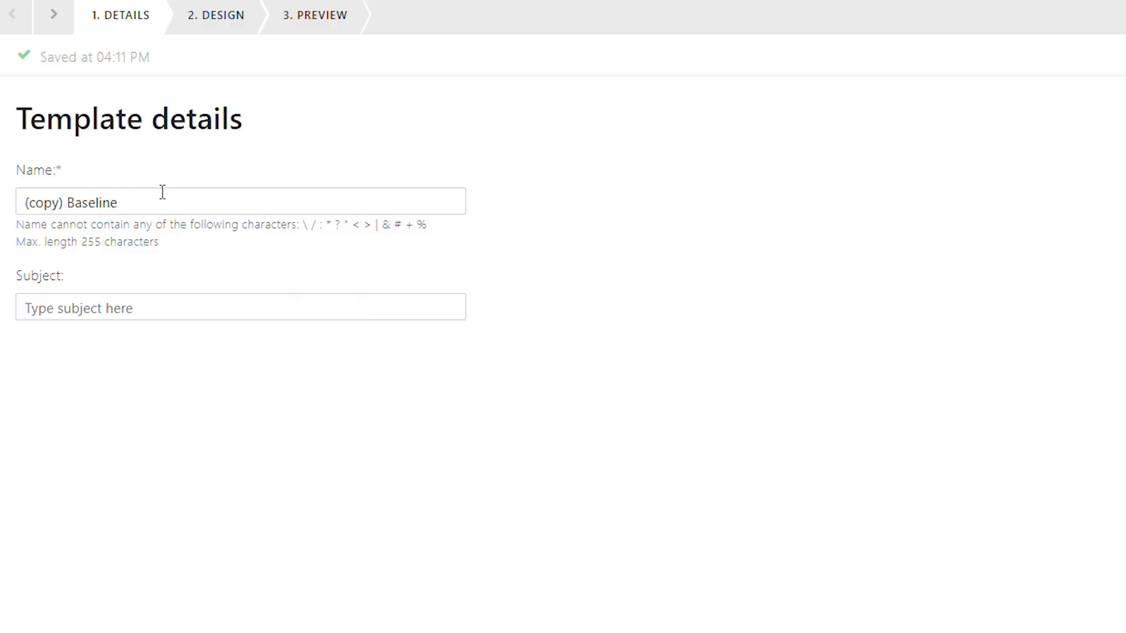
In the copy's design, rename the OVERVIEW heading to 'OUR MISSION'
left_click(216, 7)
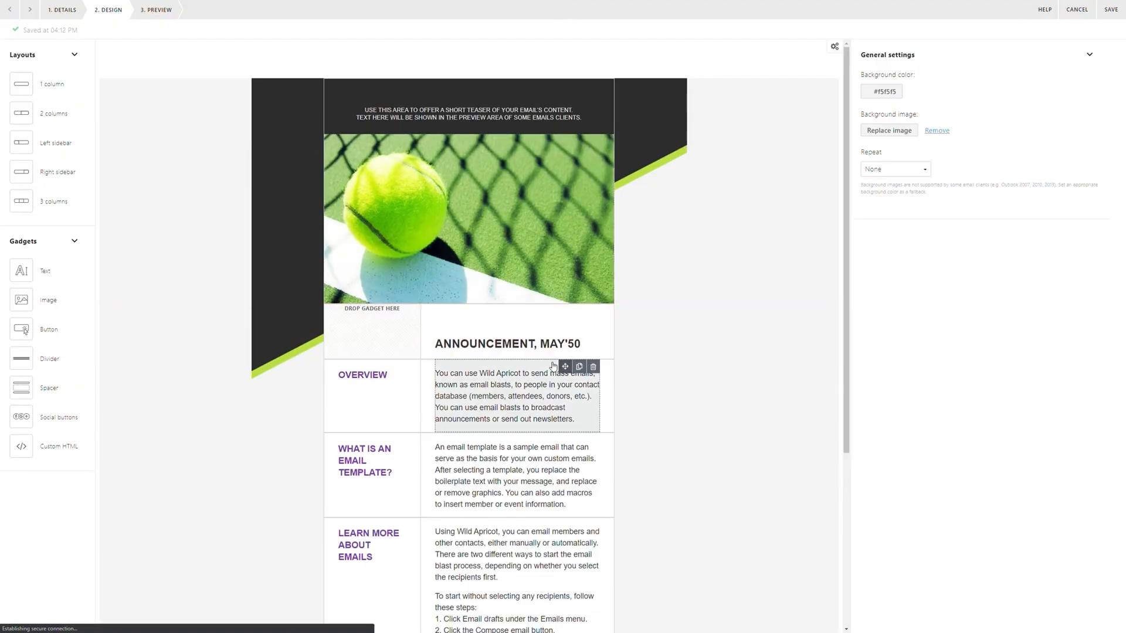
scroll(612, 351, "down", 2)
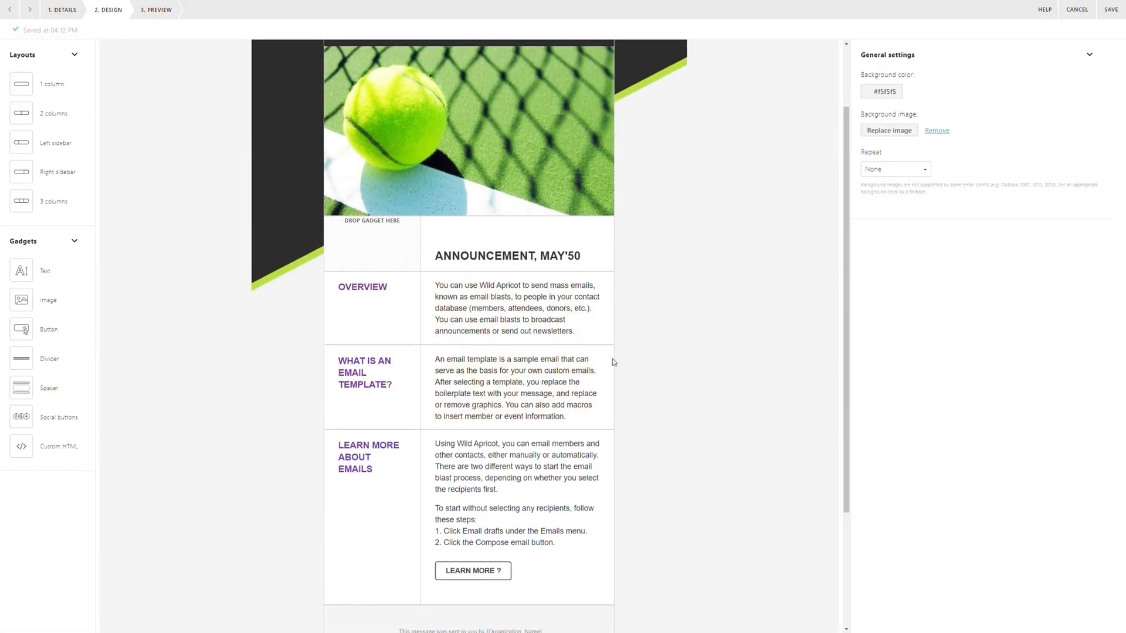
left_click(368, 291)
double_click(365, 287)
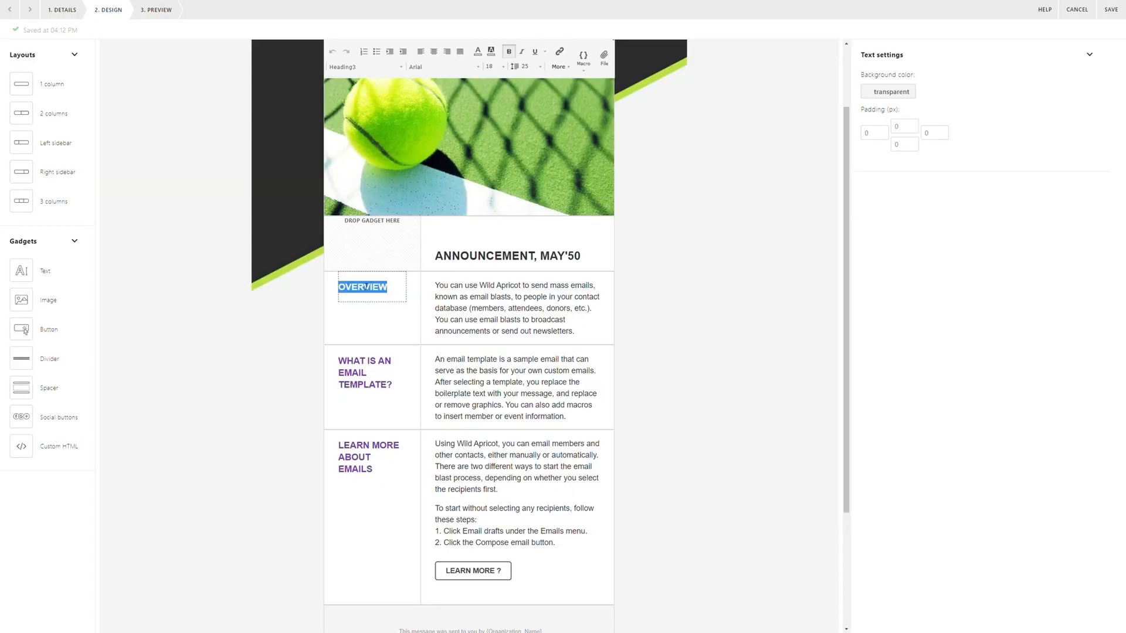
type("OUR MISSION")
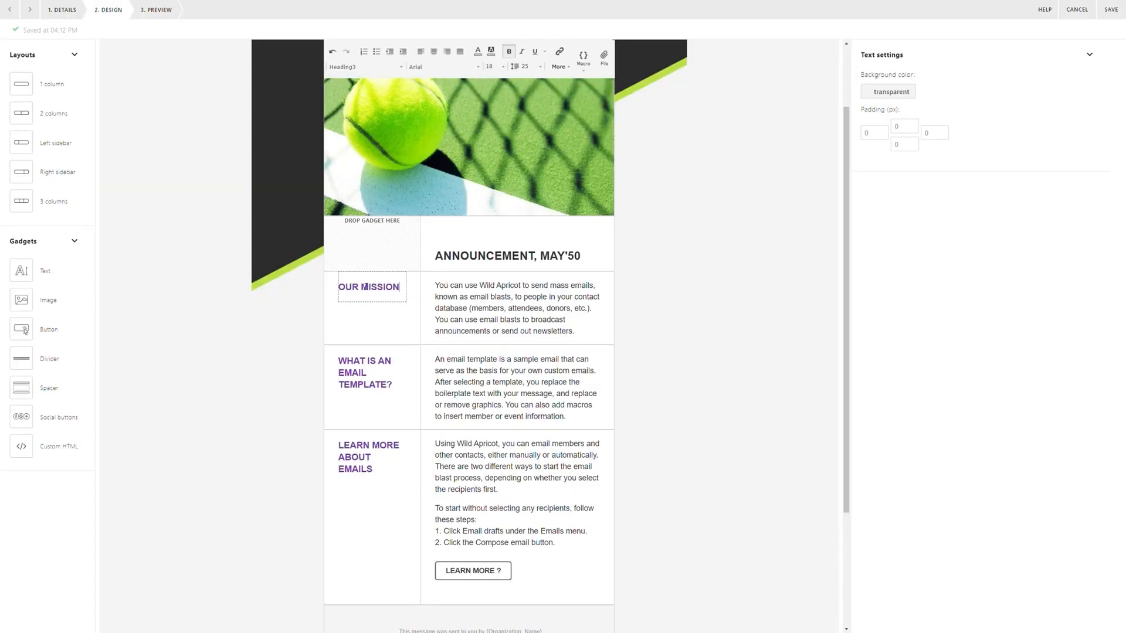
Replace the first paragraph with 'Boot Camp is here to help. :)'
left_click(512, 297)
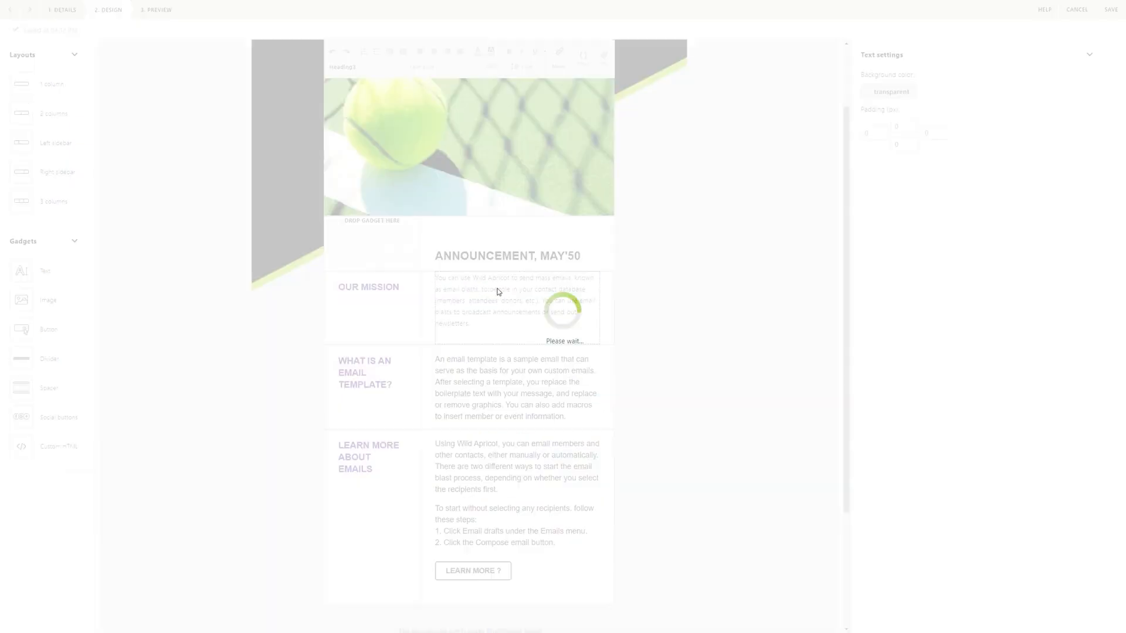
triple_click(512, 297)
type("Boot ")
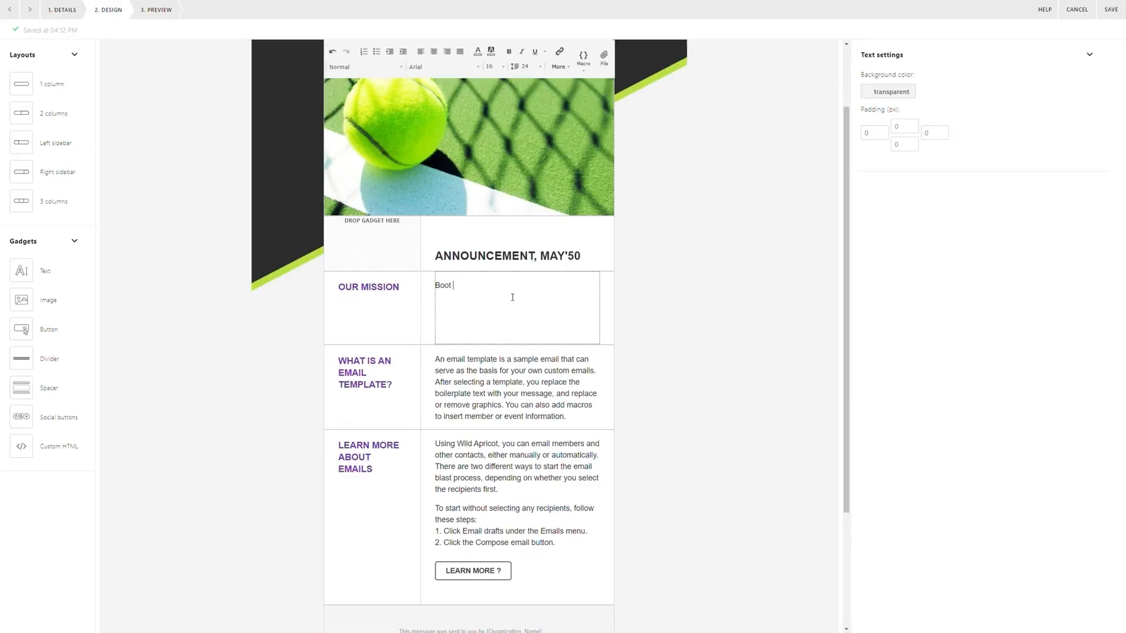
type("Camp is here to help.  :)")
left_click(674, 292)
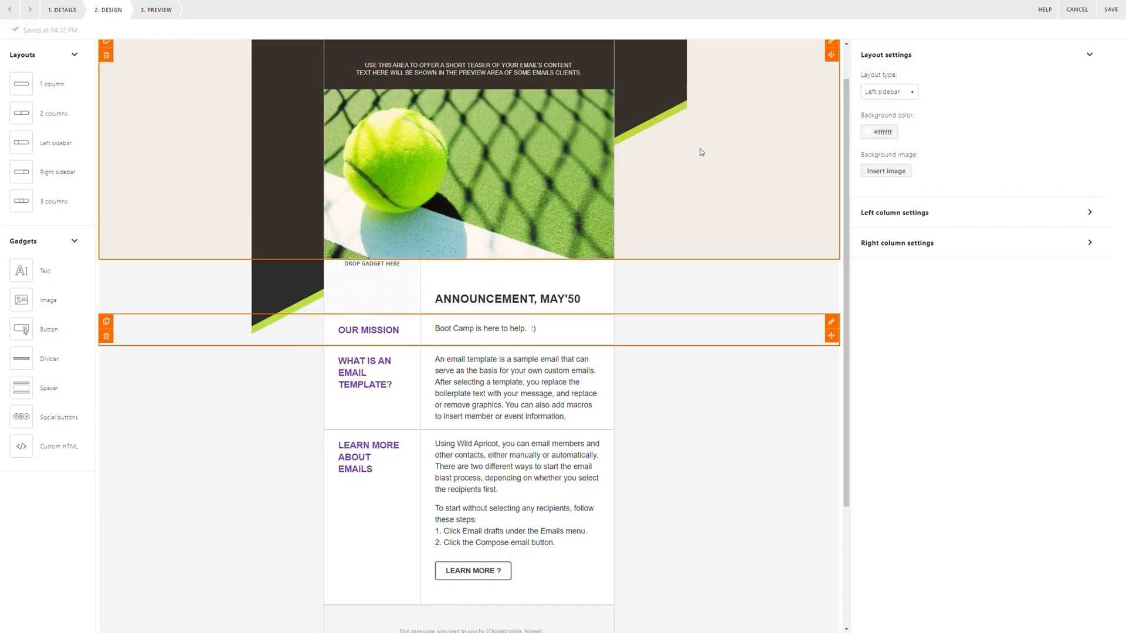
Check the Our Mission edits in desktop and mobile preview, then save the template
left_click(156, 11)
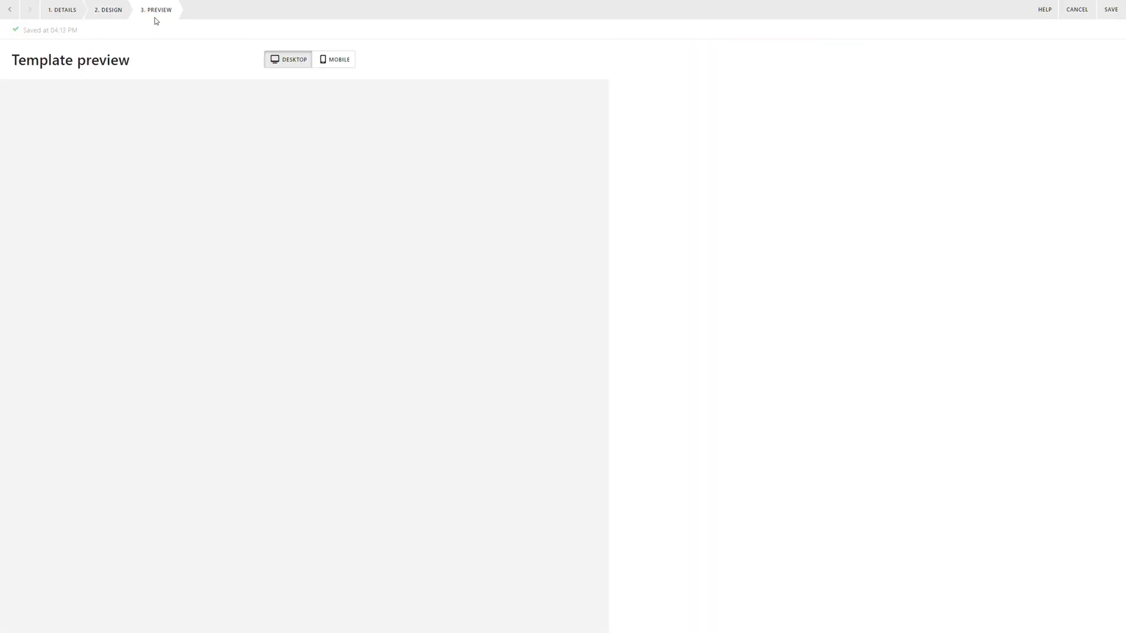
scroll(708, 267, "down", 2)
scroll(709, 273, "up", 2)
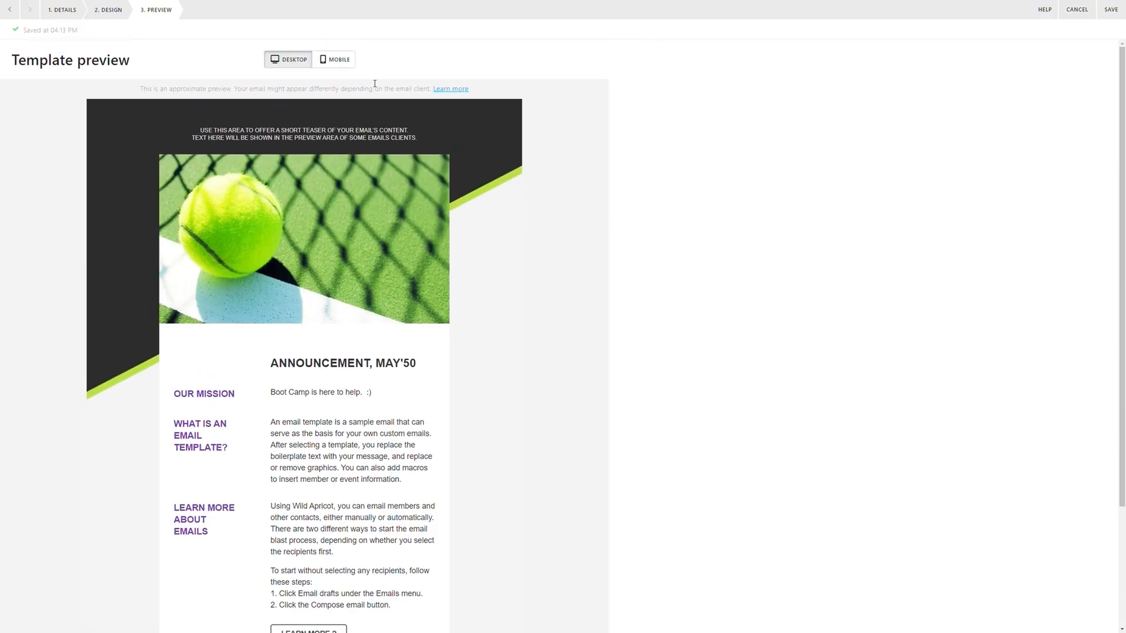
left_click(332, 59)
scroll(625, 316, "down", 3)
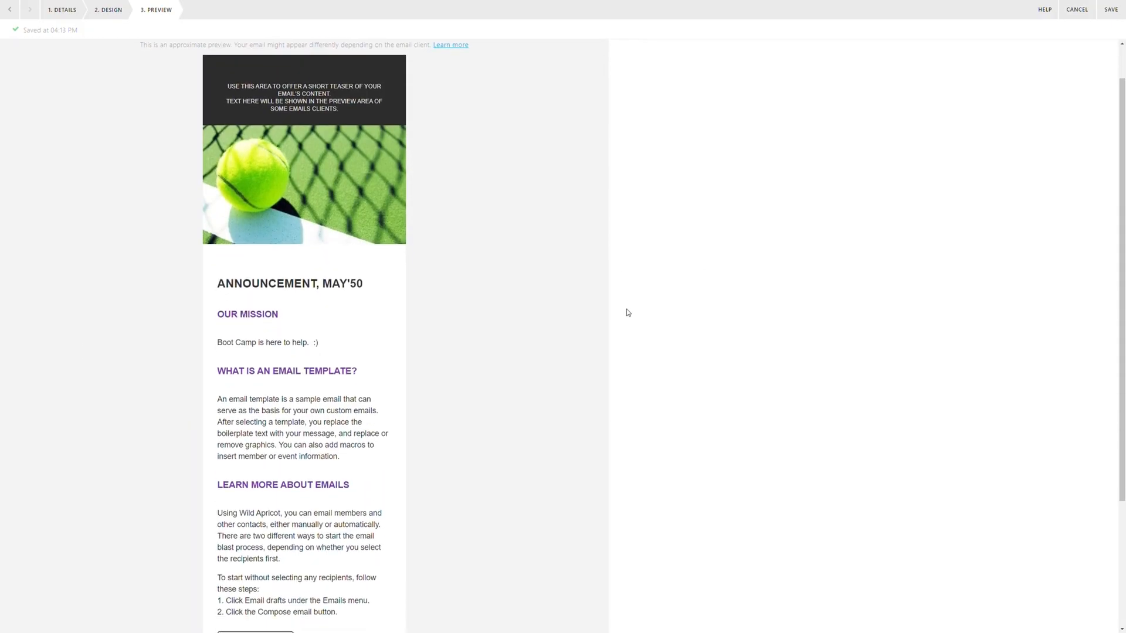
scroll(623, 341, "up", 3)
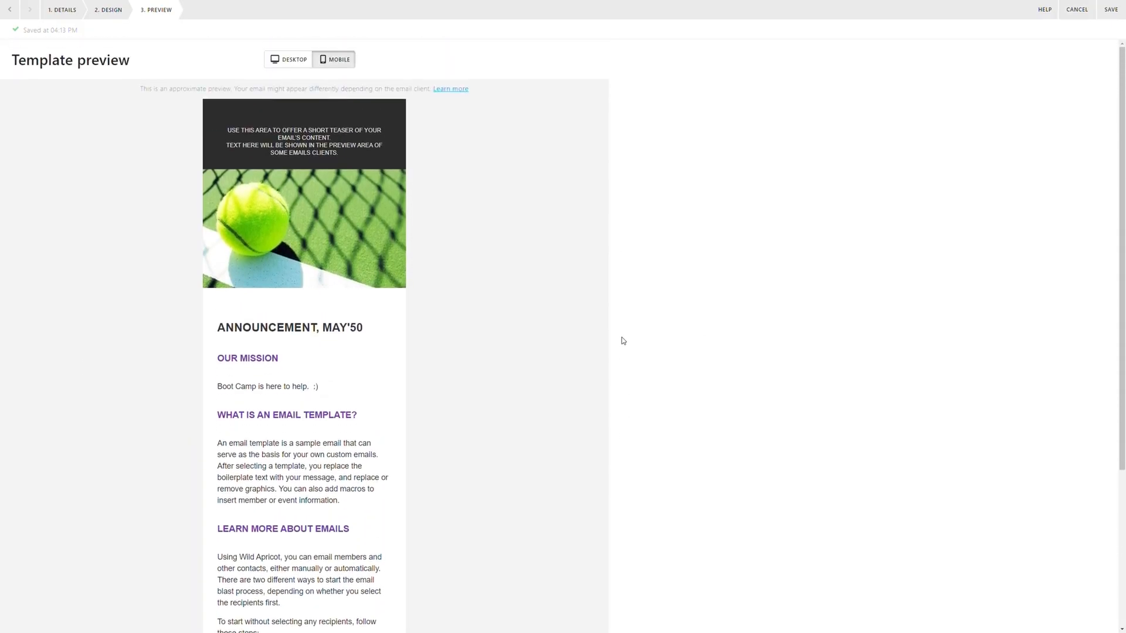
left_click(1112, 9)
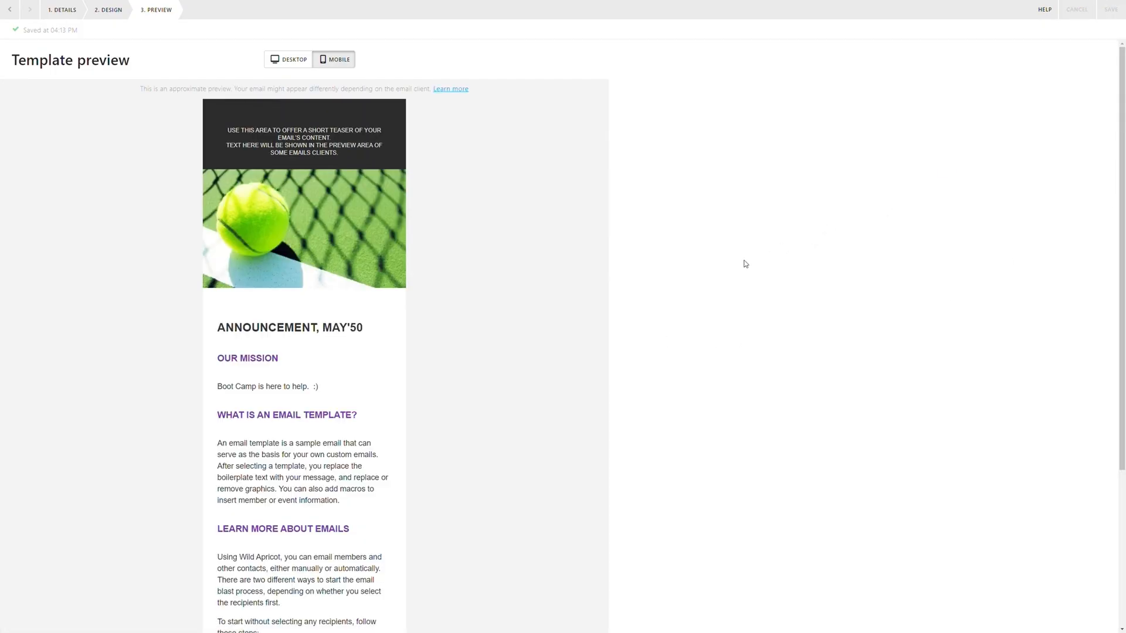
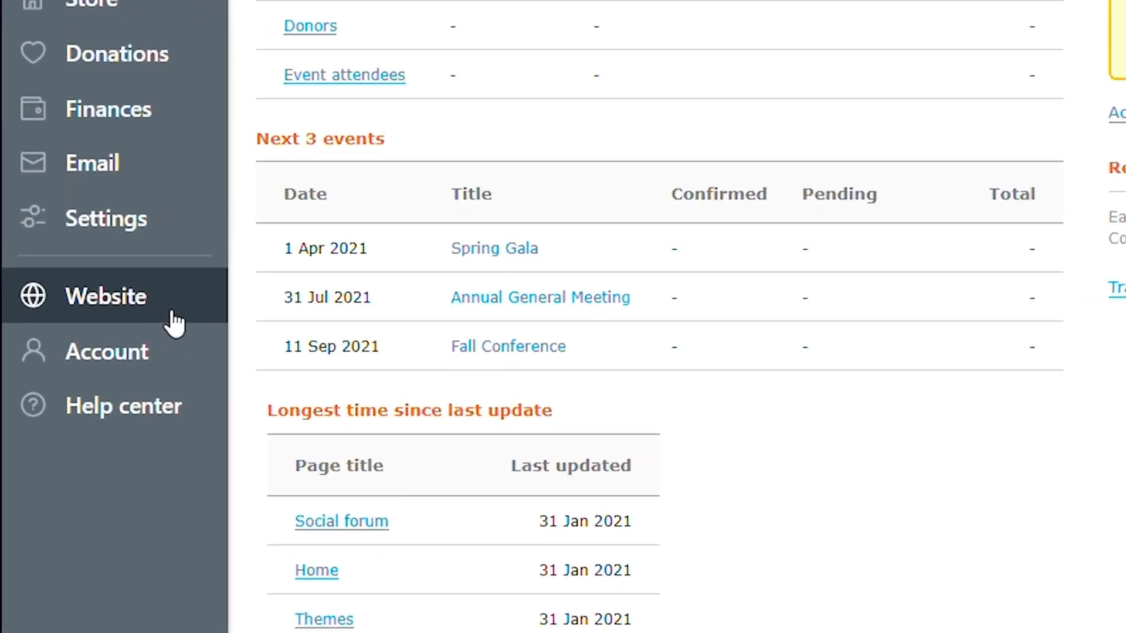
Show the site pages and preview the Home page with its Recent news gadget
left_click(171, 320)
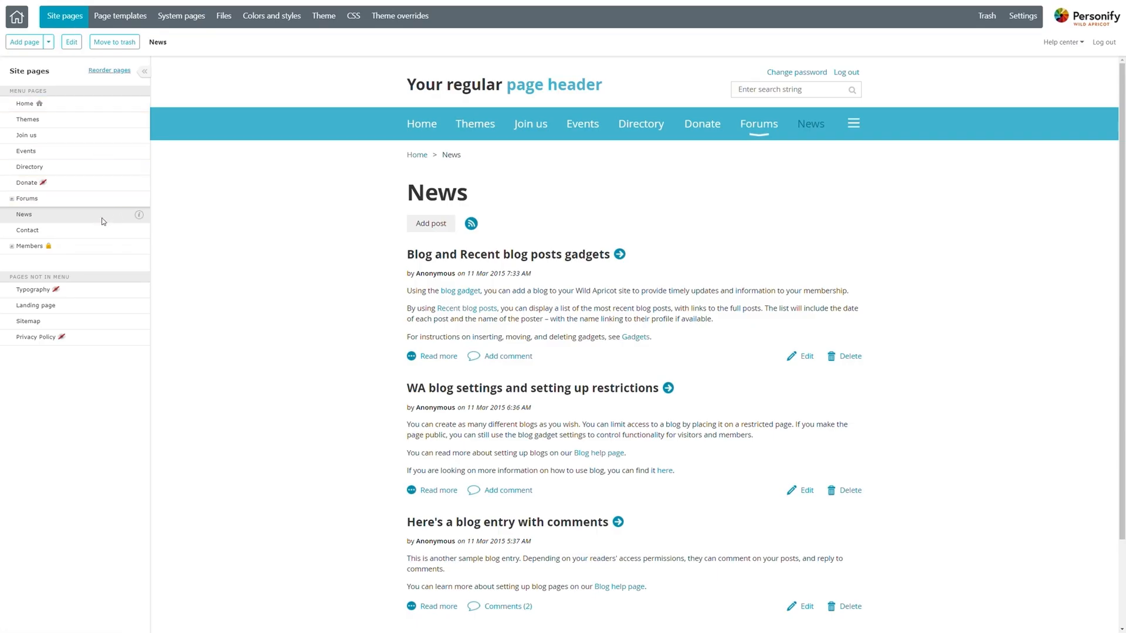
left_click(89, 101)
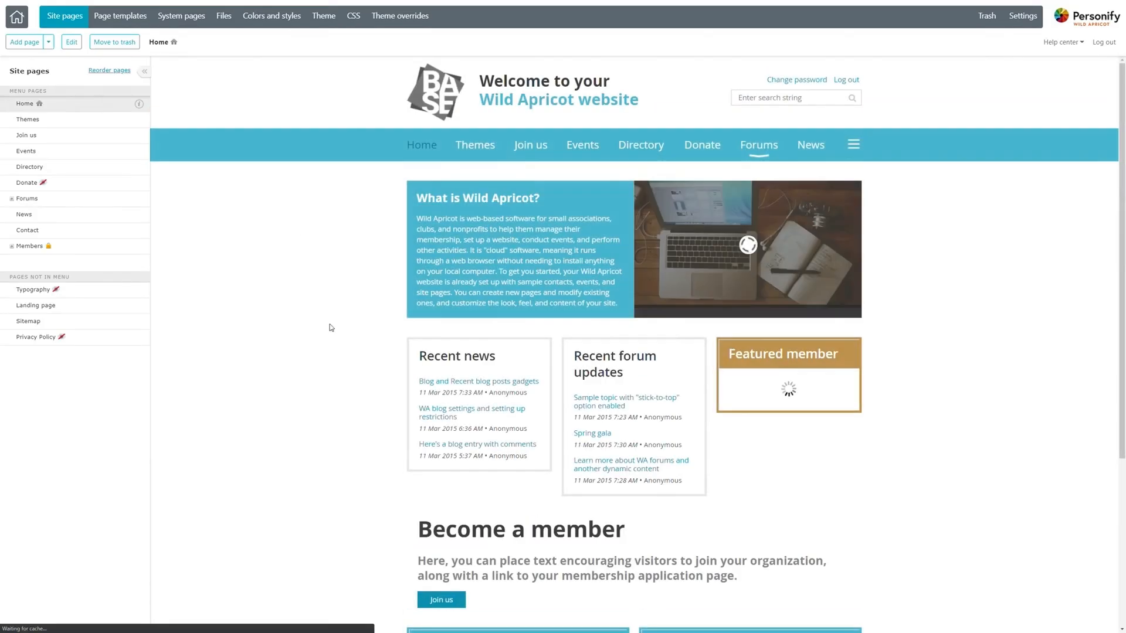
scroll(352, 352, "down", 3)
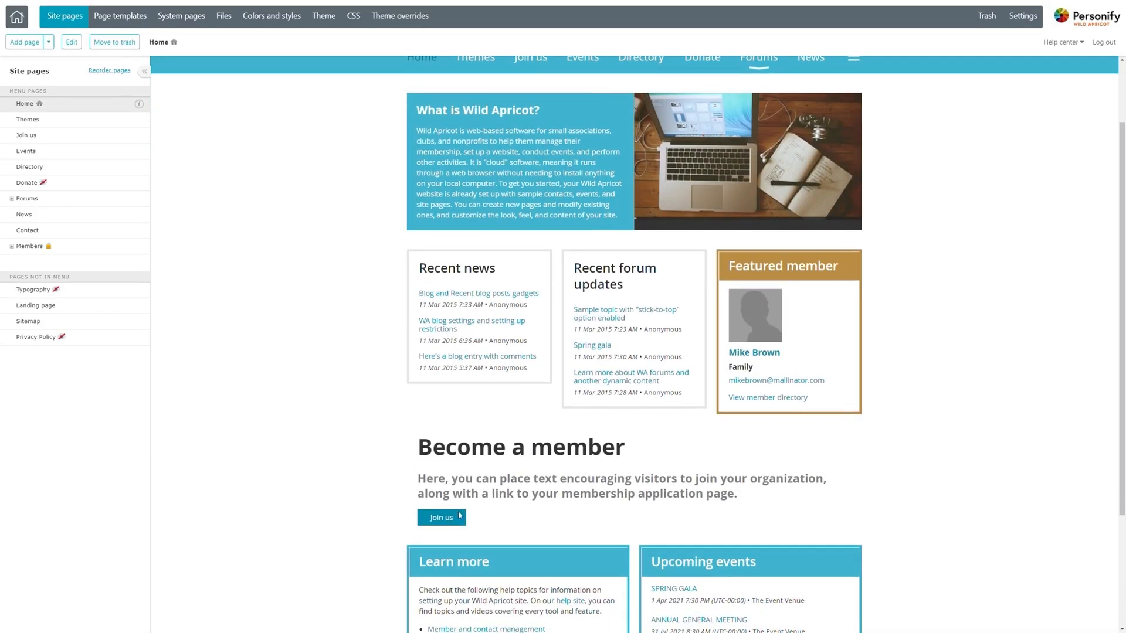
scroll(422, 405, "up", 3)
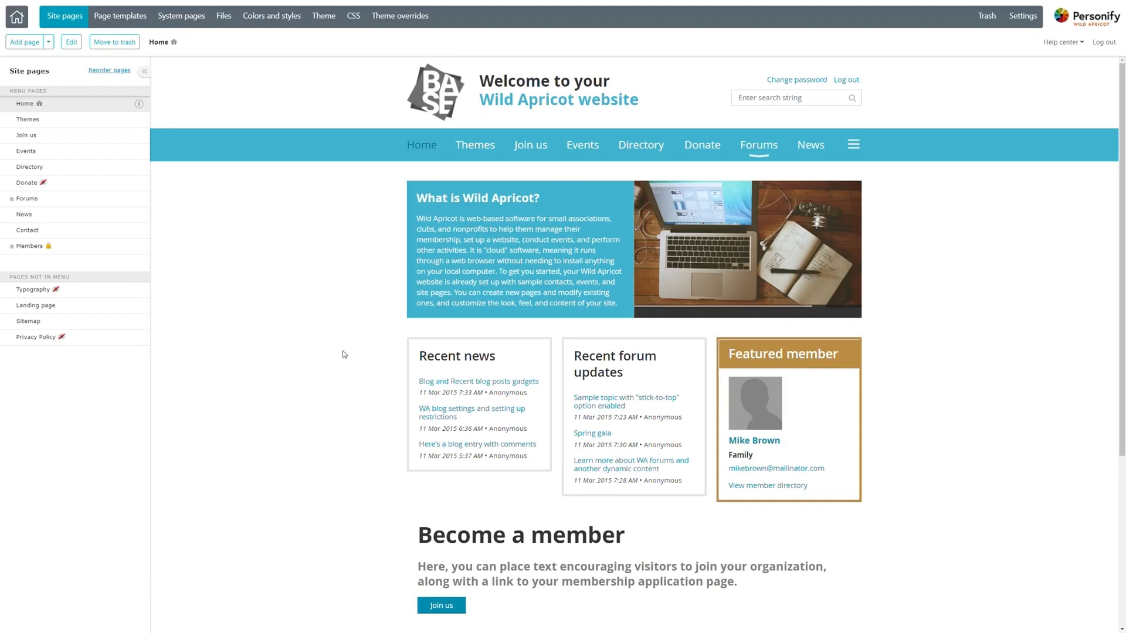
Edit the News page and delete its sample Blog gadget
left_click(111, 213)
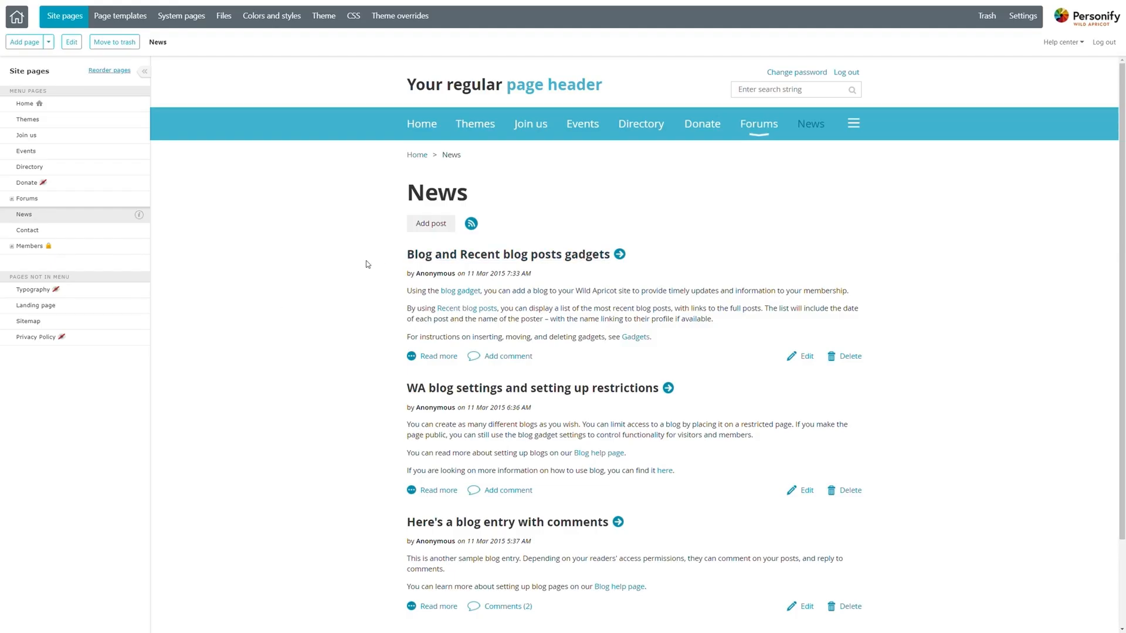
left_click(73, 43)
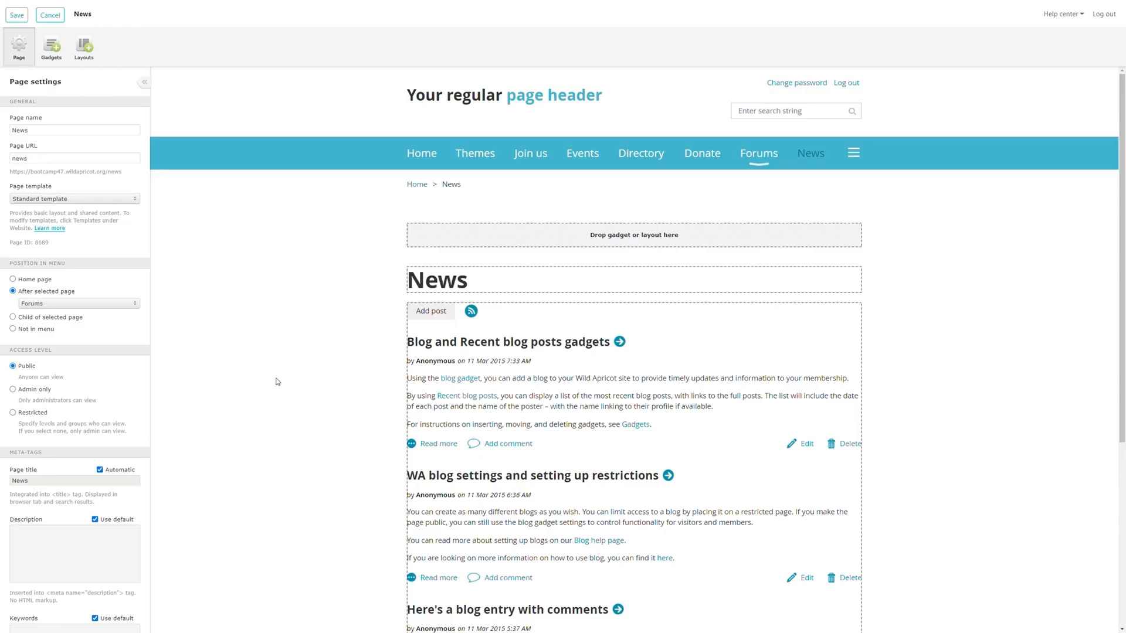
mouse_move(454, 366)
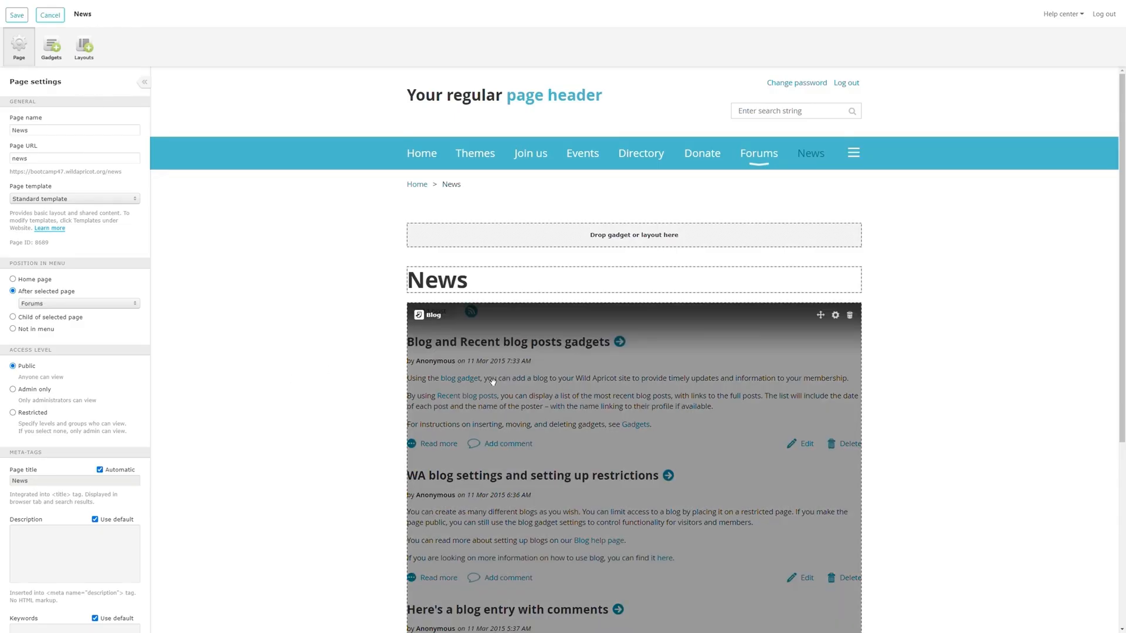
left_click(472, 377)
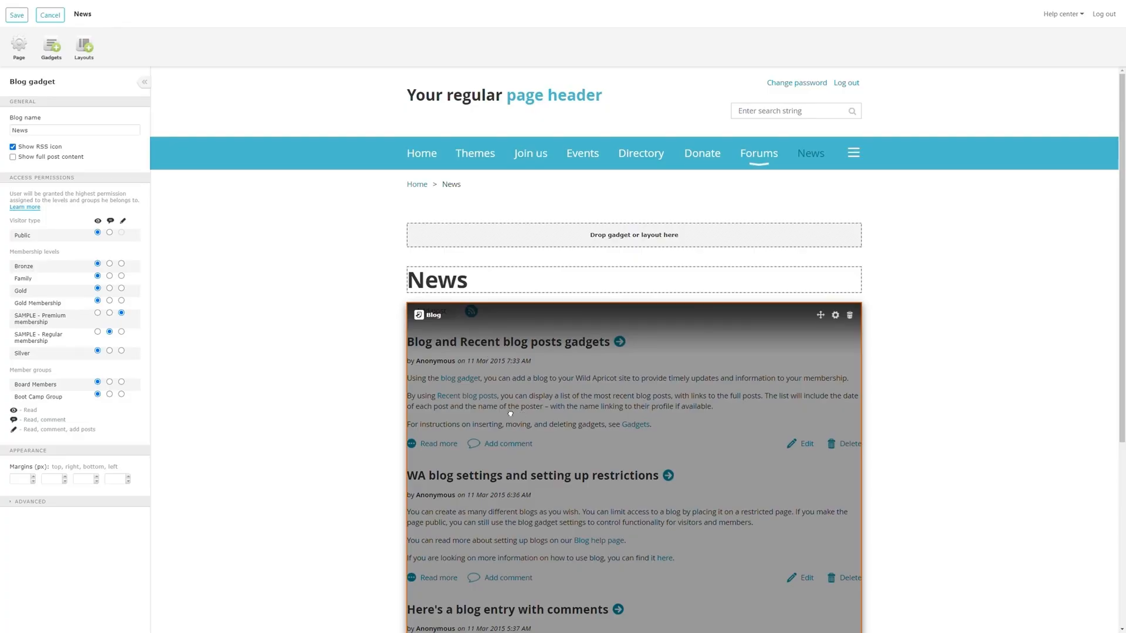
left_click_drag(511, 414, 507, 482)
left_click(850, 315)
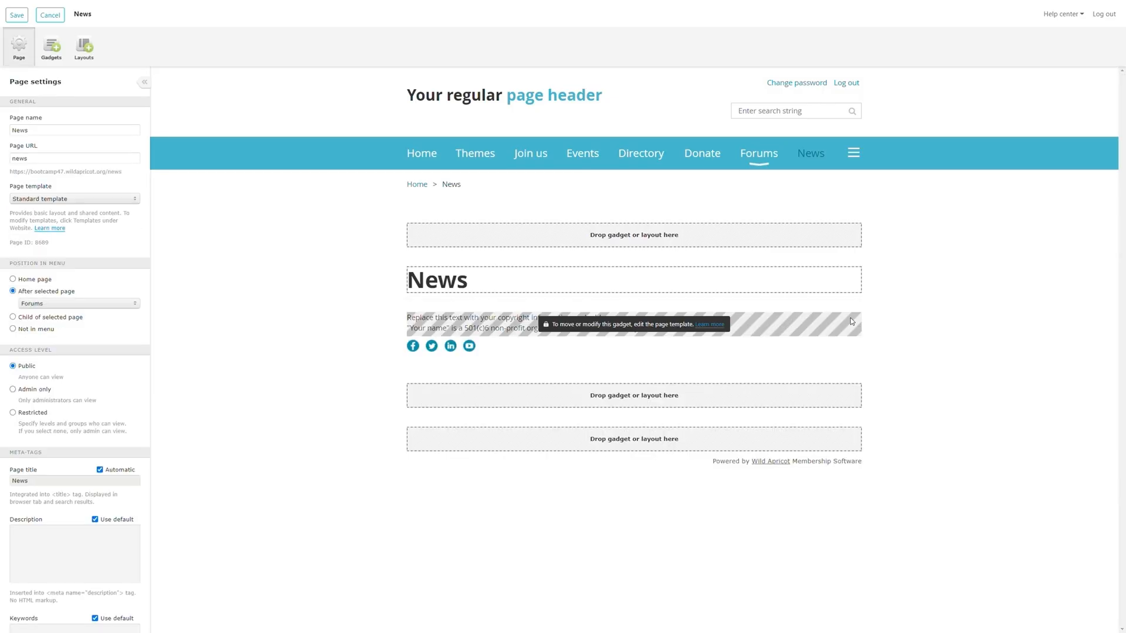
Place a new Blog gadget below the News heading and save the page
left_click(51, 41)
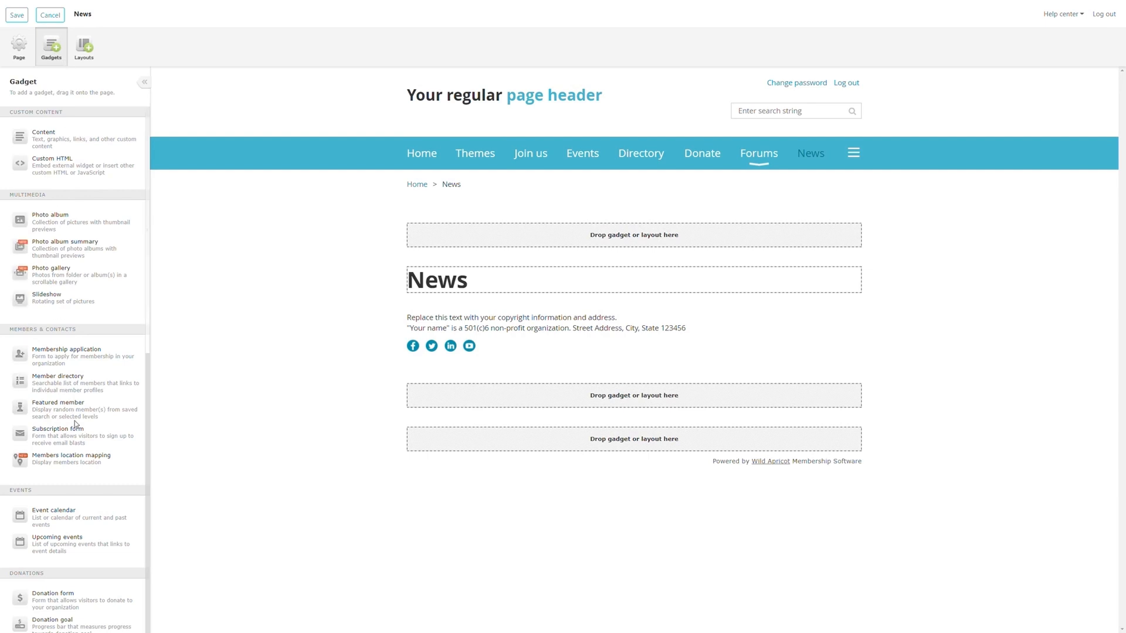
scroll(75, 421, "down", 2)
scroll(59, 264, "up", 3)
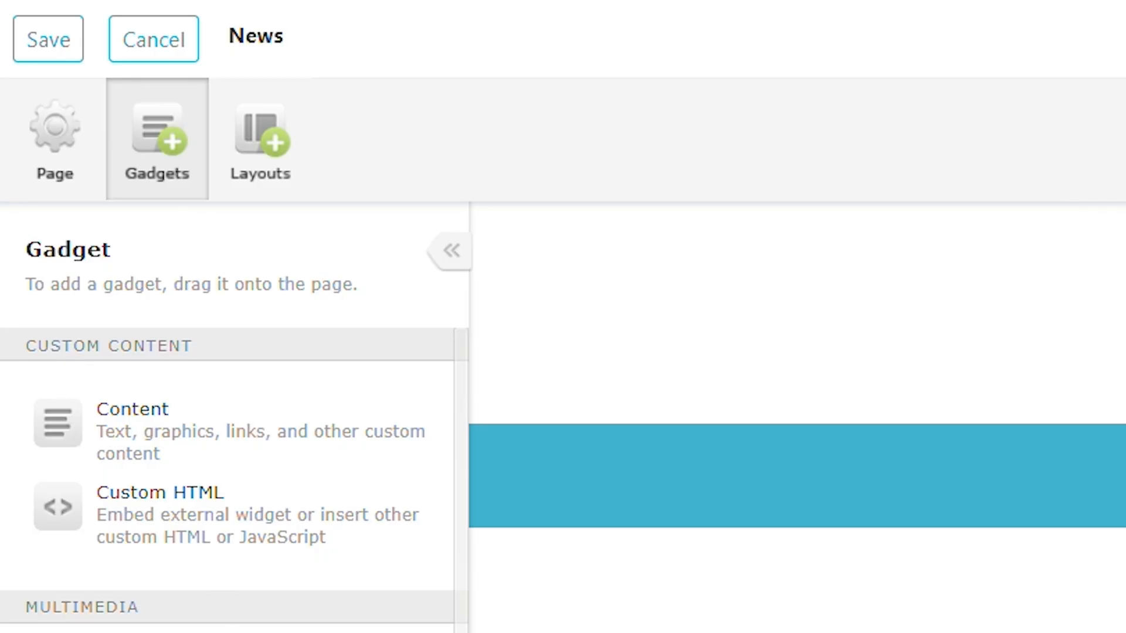
scroll(470, 365, "down", 10)
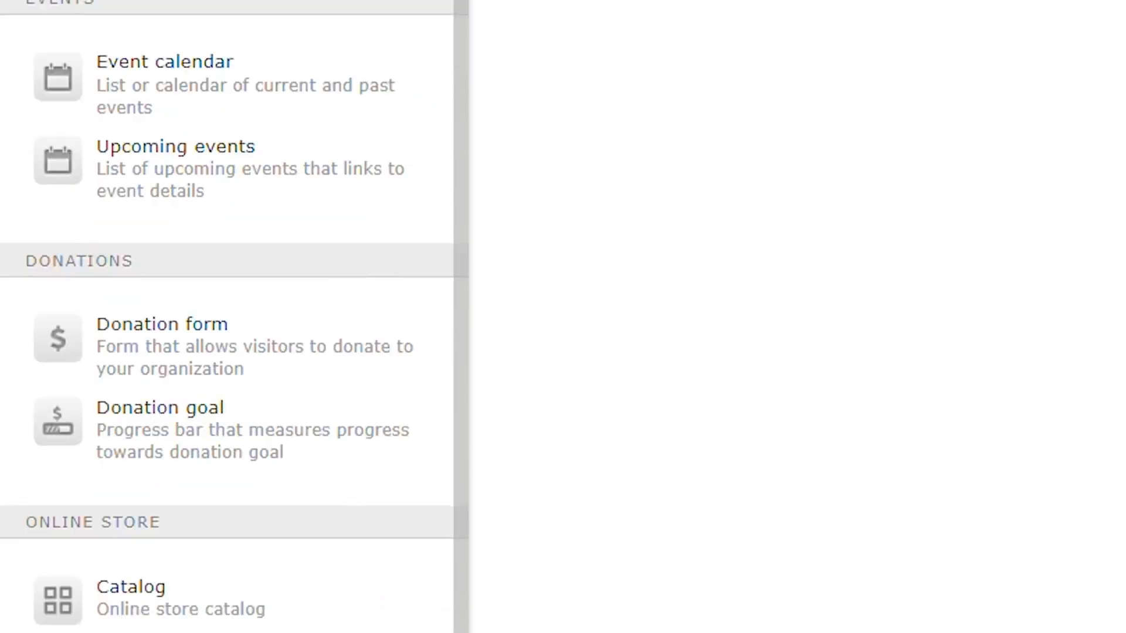
scroll(420, 25, "down", 10)
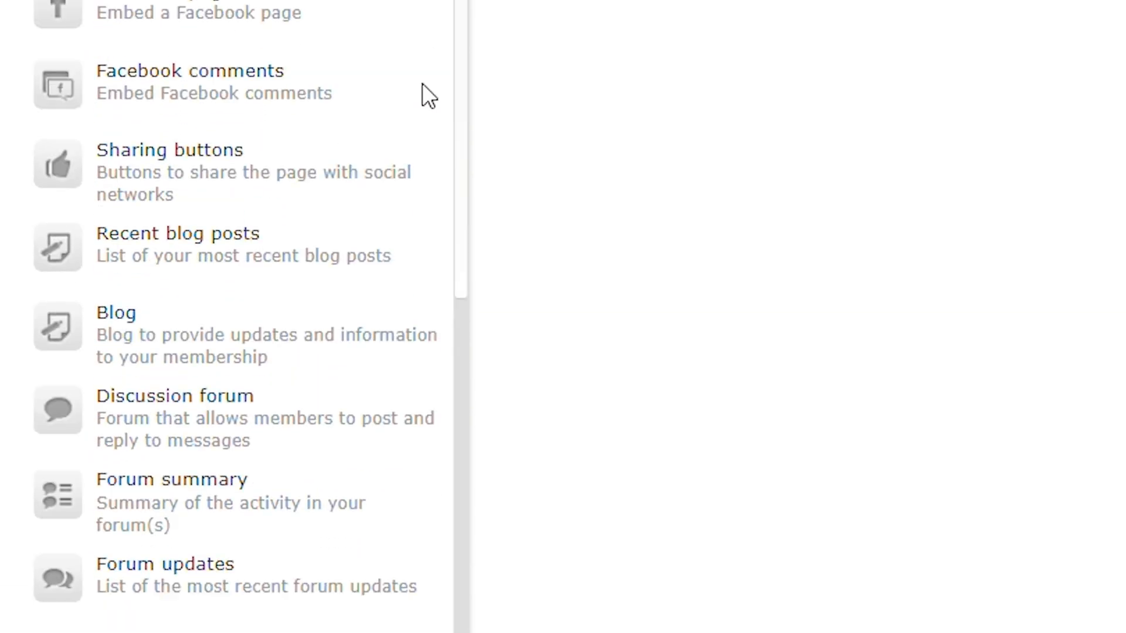
left_click_drag(61, 343, 463, 317)
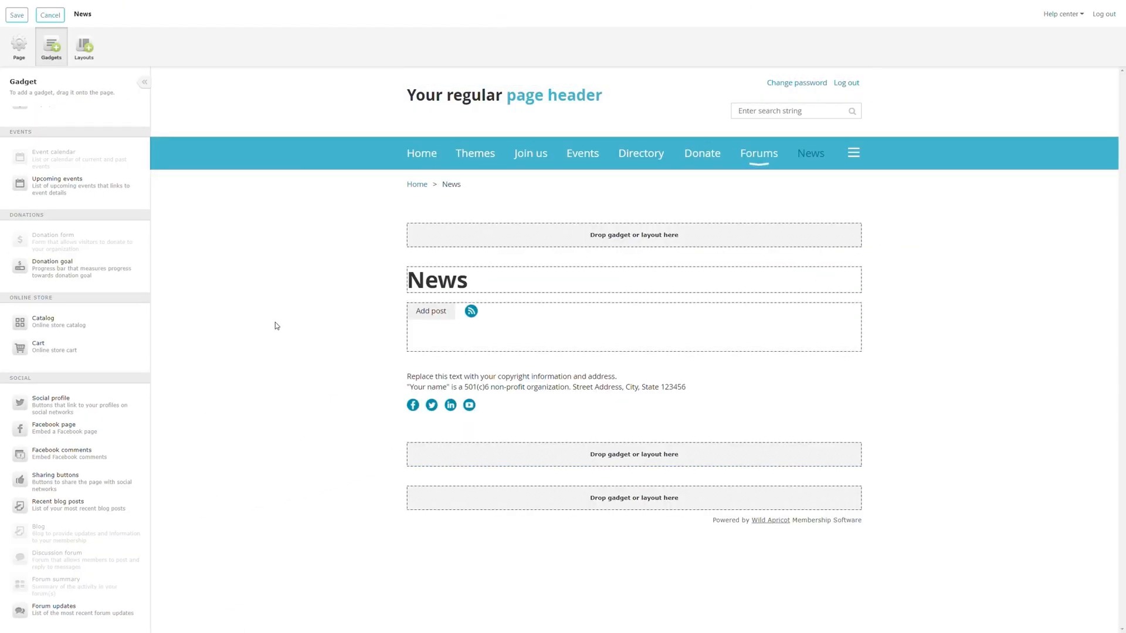
left_click(21, 20)
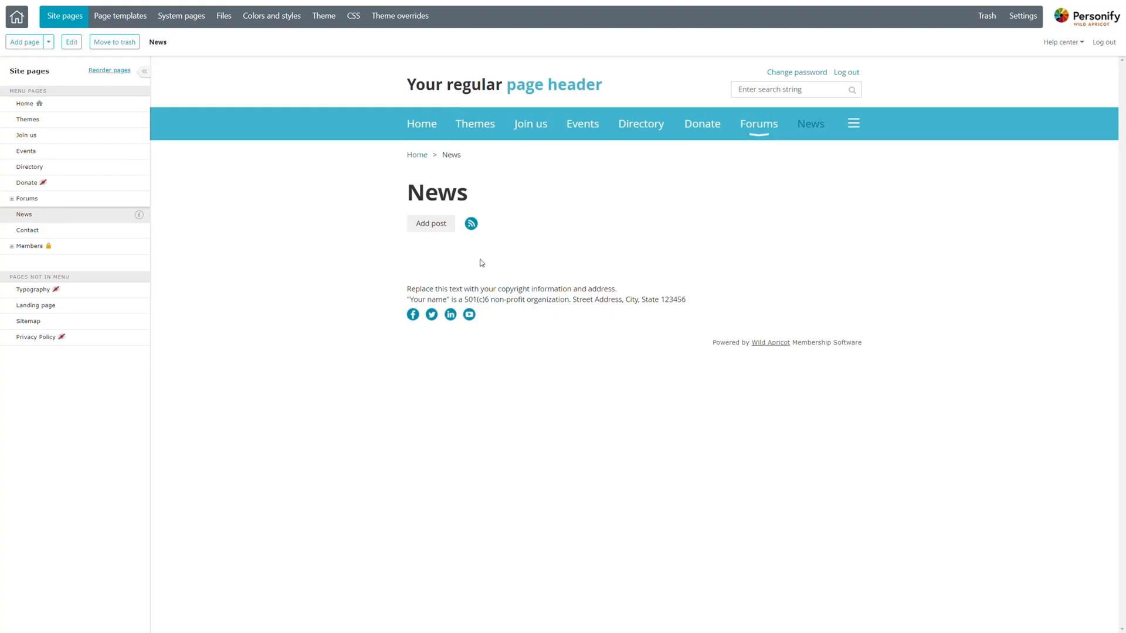
Write a post titled 'Boot camp is fun!' with body 'I agree!' / 'Thanks for being here. :)'
left_click(434, 233)
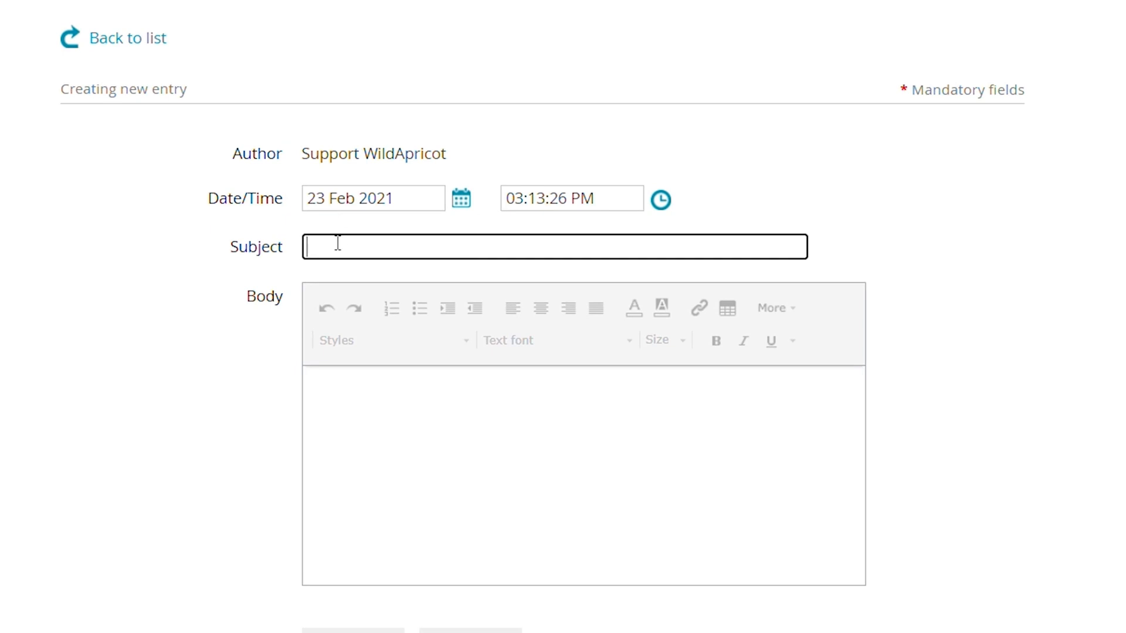
type("Boot camp is fun!")
key("Tab")
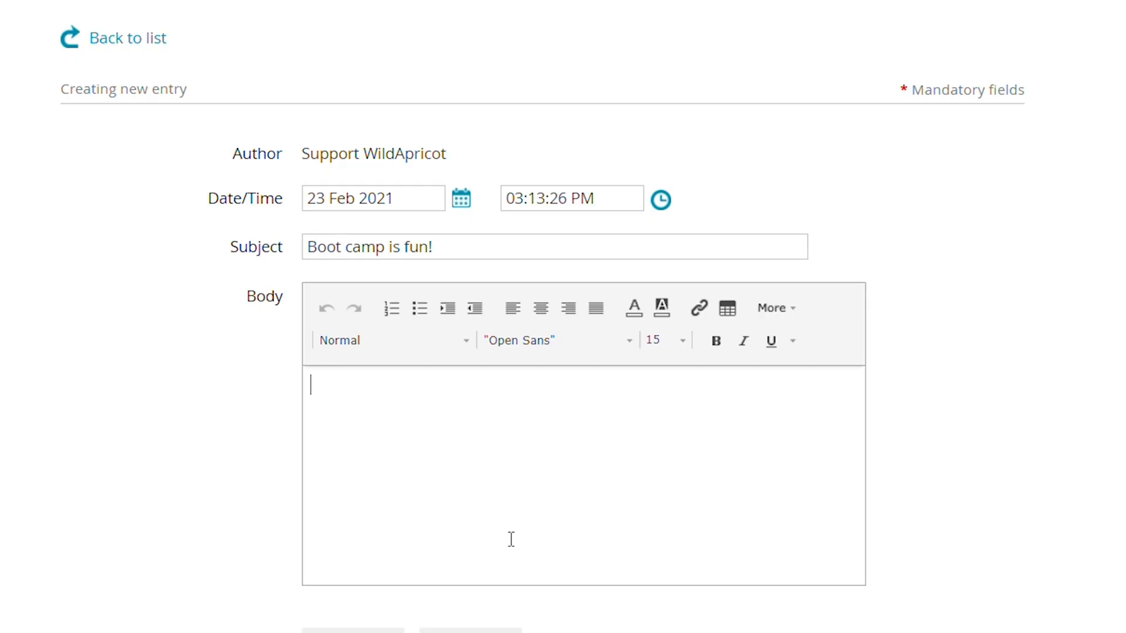
type("I agree!")
key("Return")
type("Thank")
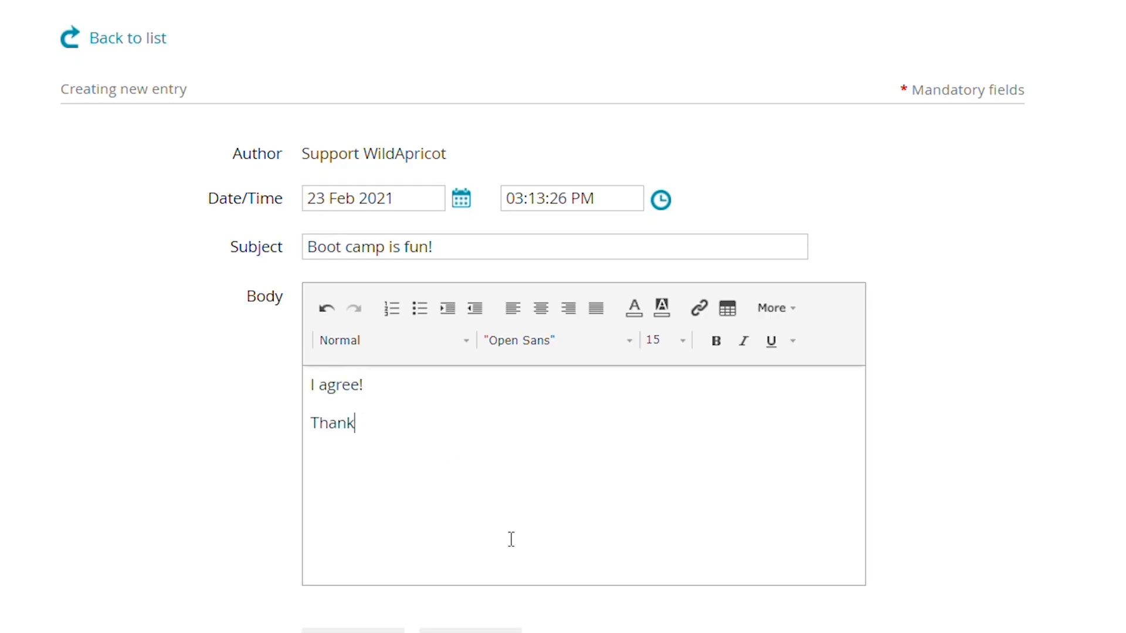
type("s for being here. :)")
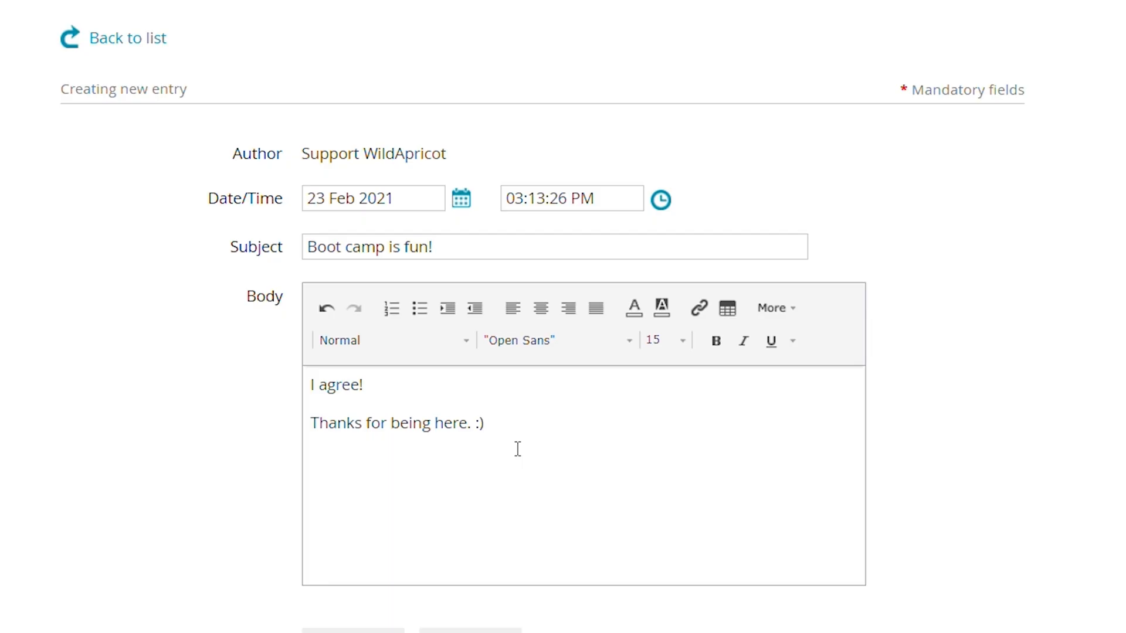
Make the body text centred, size 24 and bold, then publish the post
left_click_drag(518, 449, 226, 382)
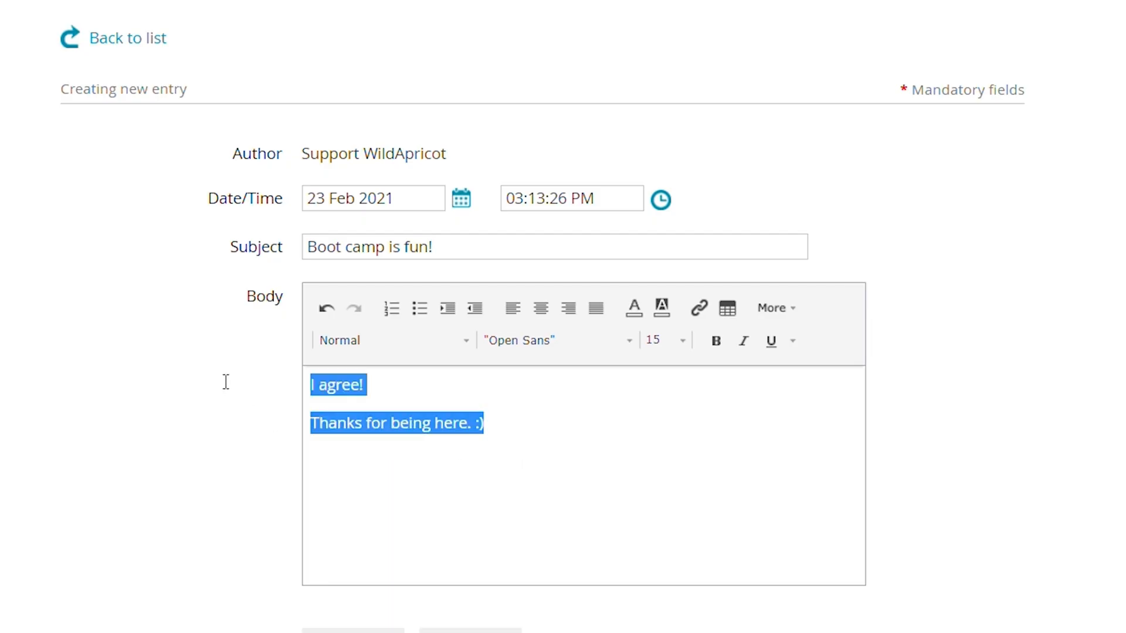
left_click(544, 307)
left_click(681, 345)
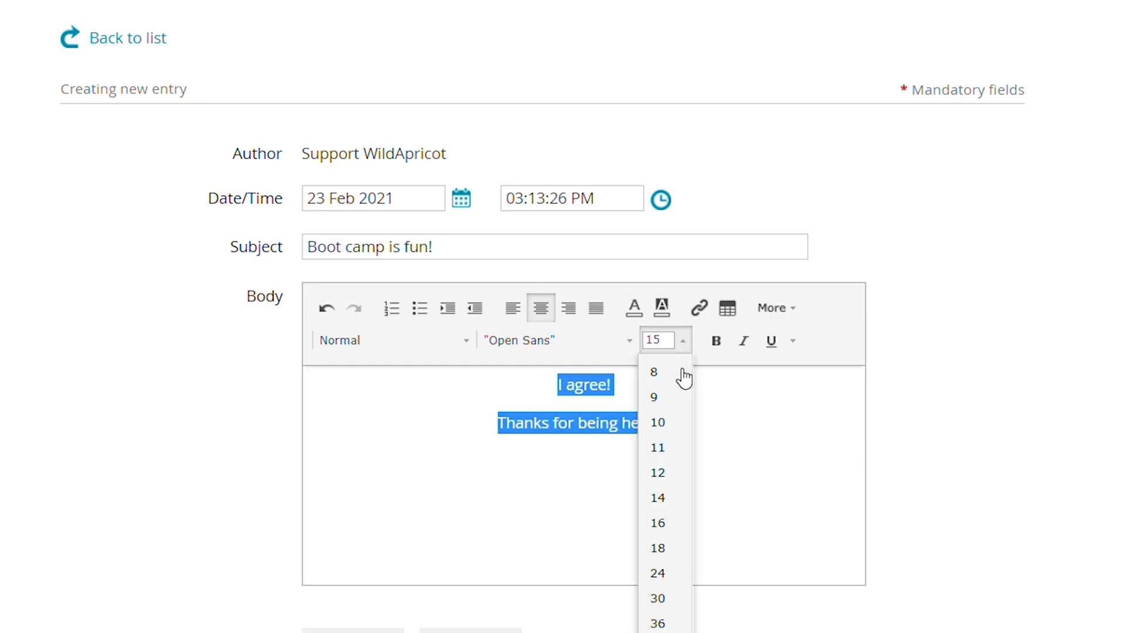
left_click(674, 573)
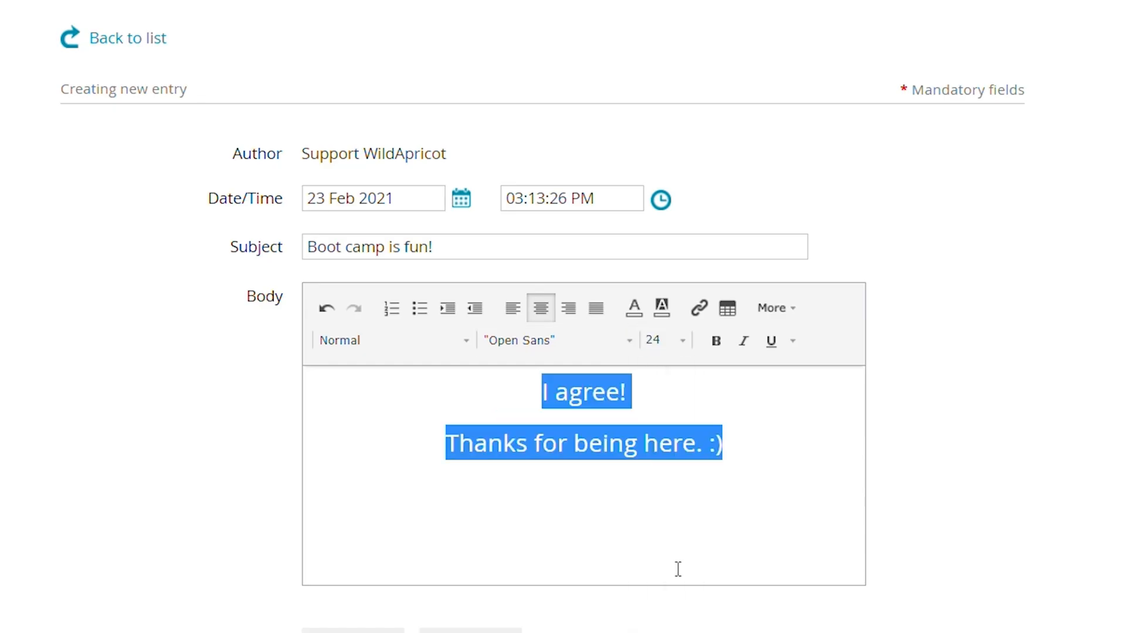
left_click(720, 343)
left_click(776, 455)
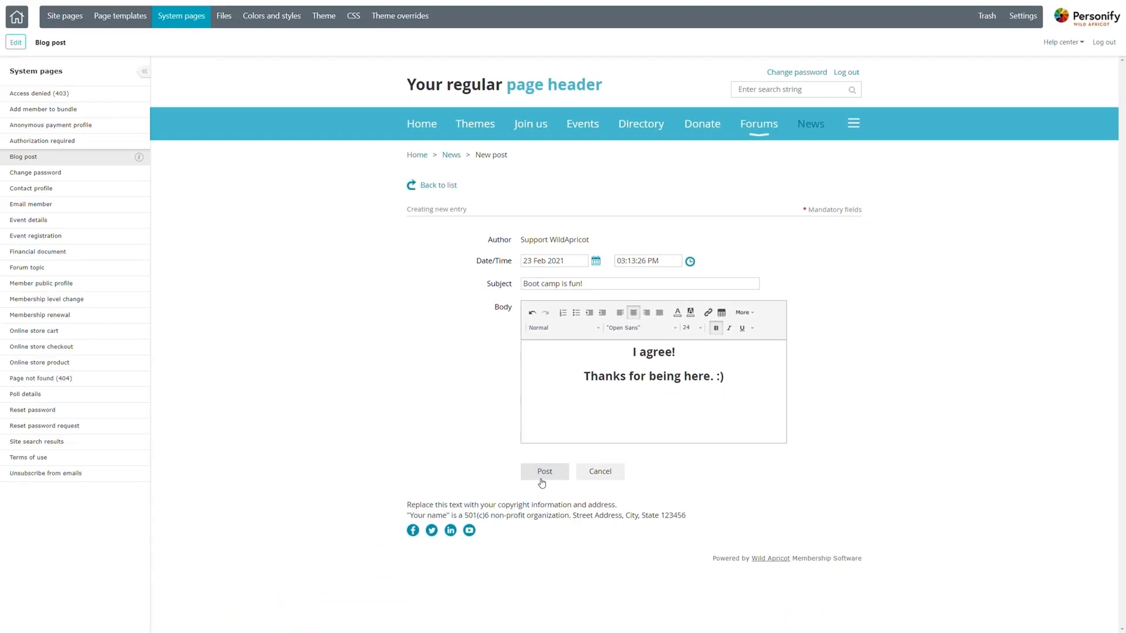
left_click(543, 472)
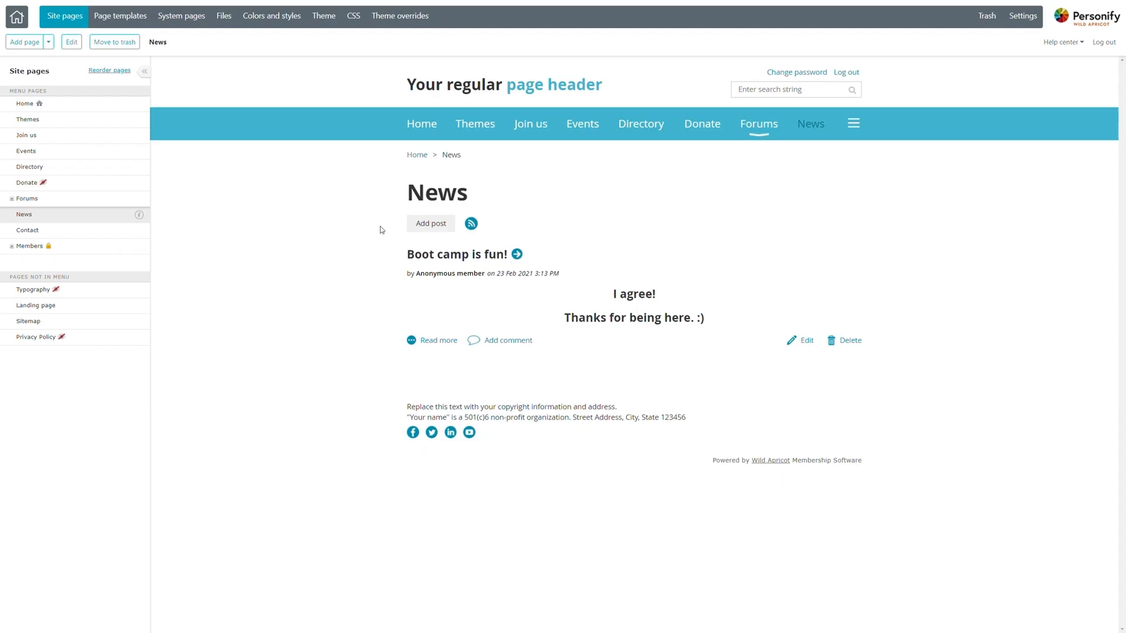
Post 'Upcoming picnic!' to the News blog with the message 'Make sure you arrive. :)'
left_click(437, 230)
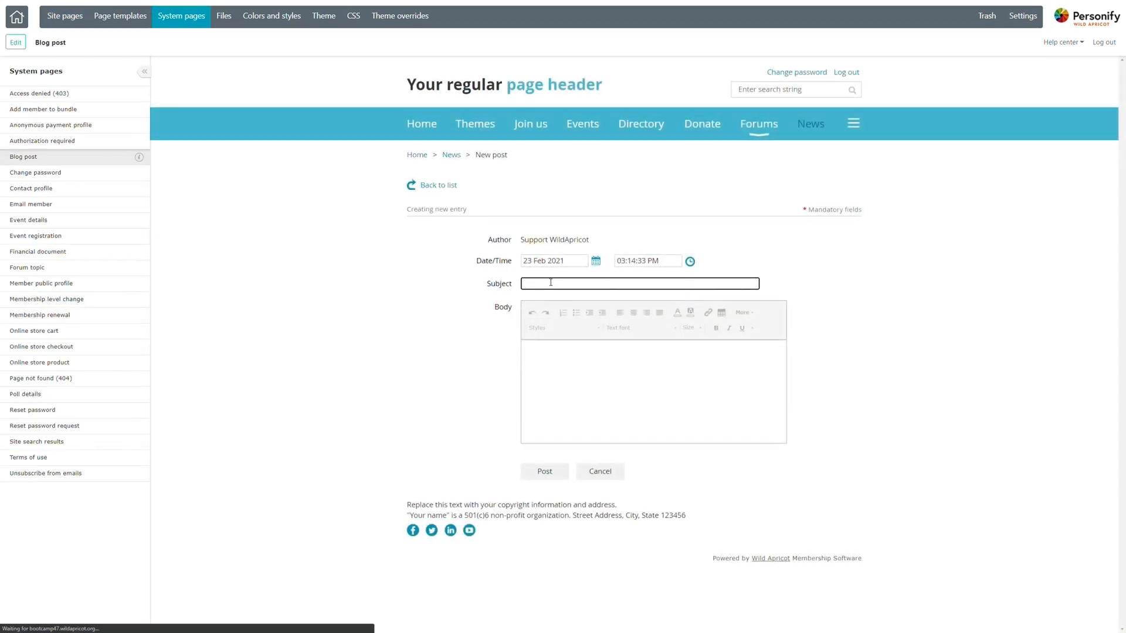
type("Upcoming picnic!")
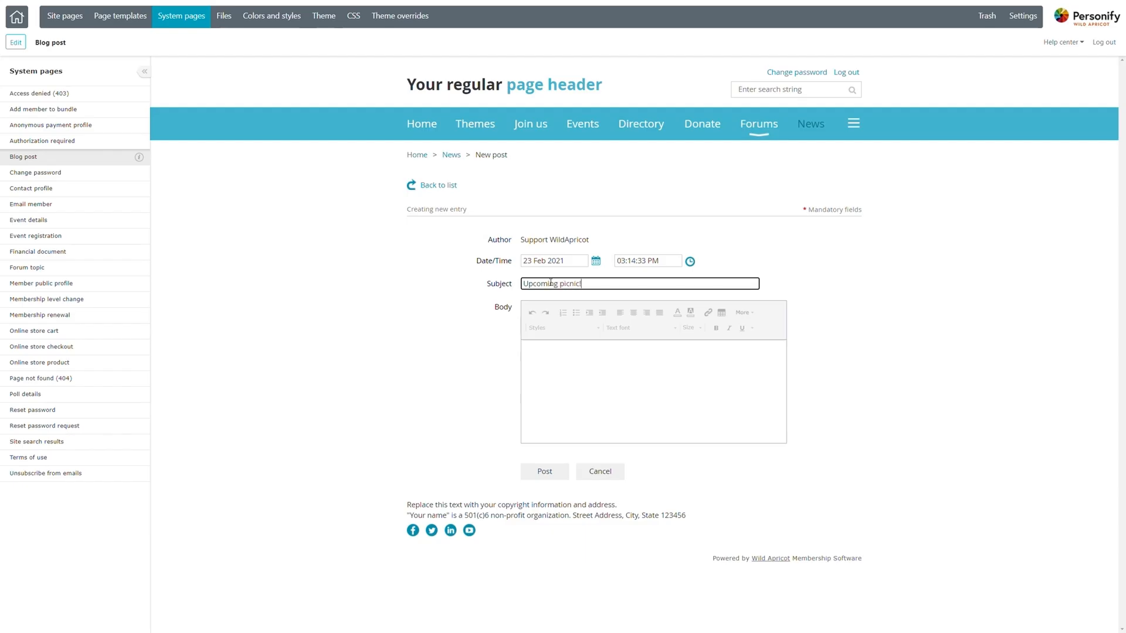
key("Tab")
type("Make sure you arrivbe")
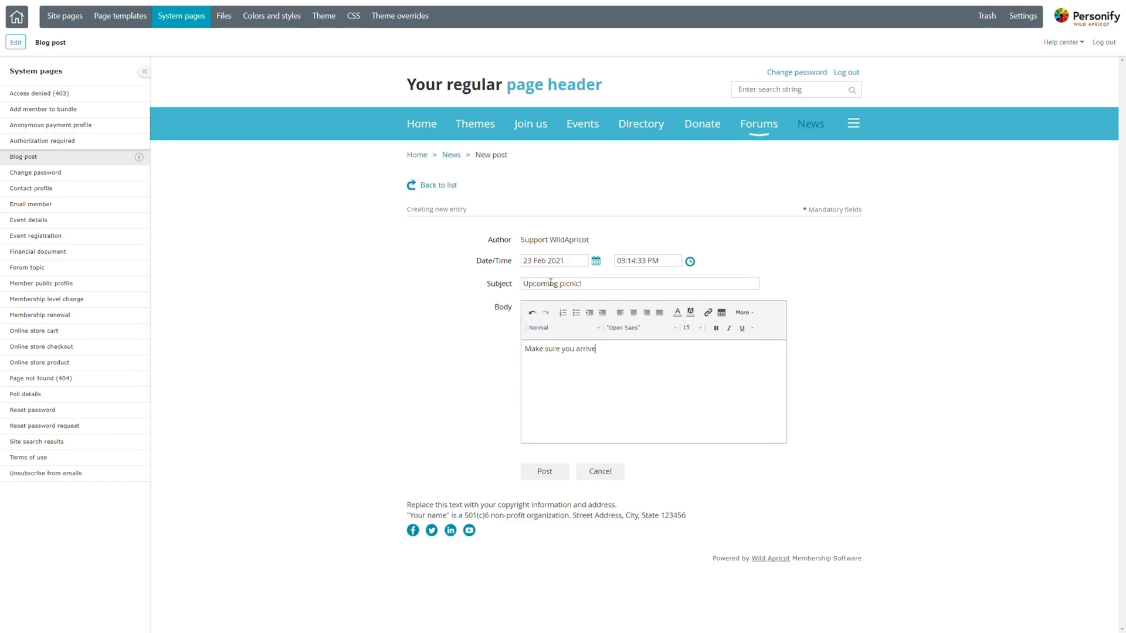
type(":)")
left_click(542, 472)
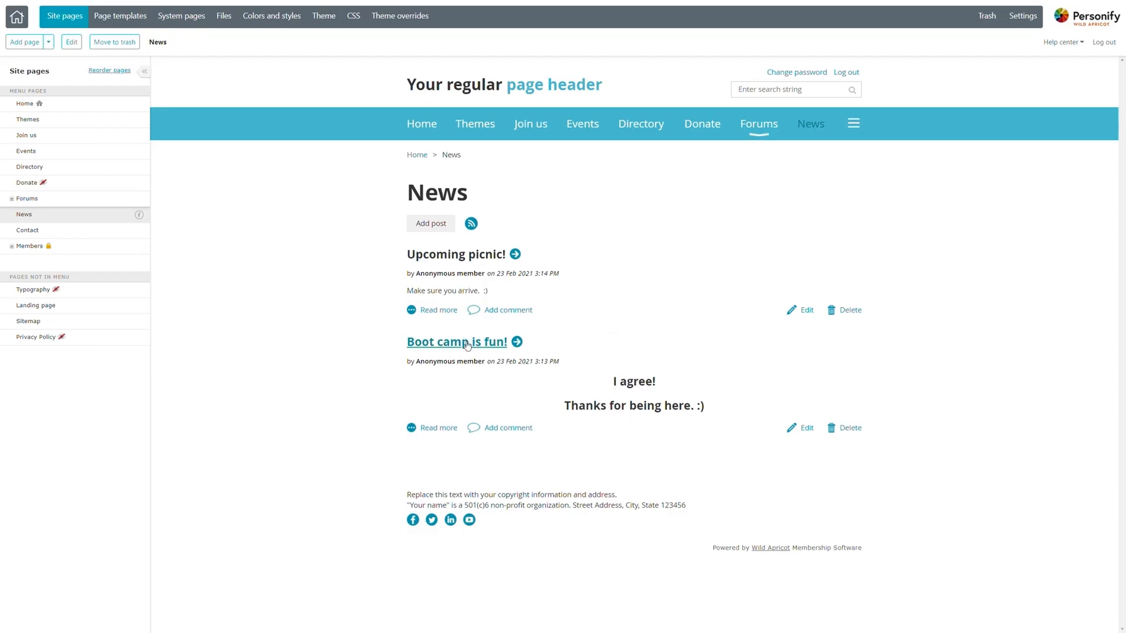
View the 'Upcoming picnic!' post, then return to the News post list
left_click(451, 255)
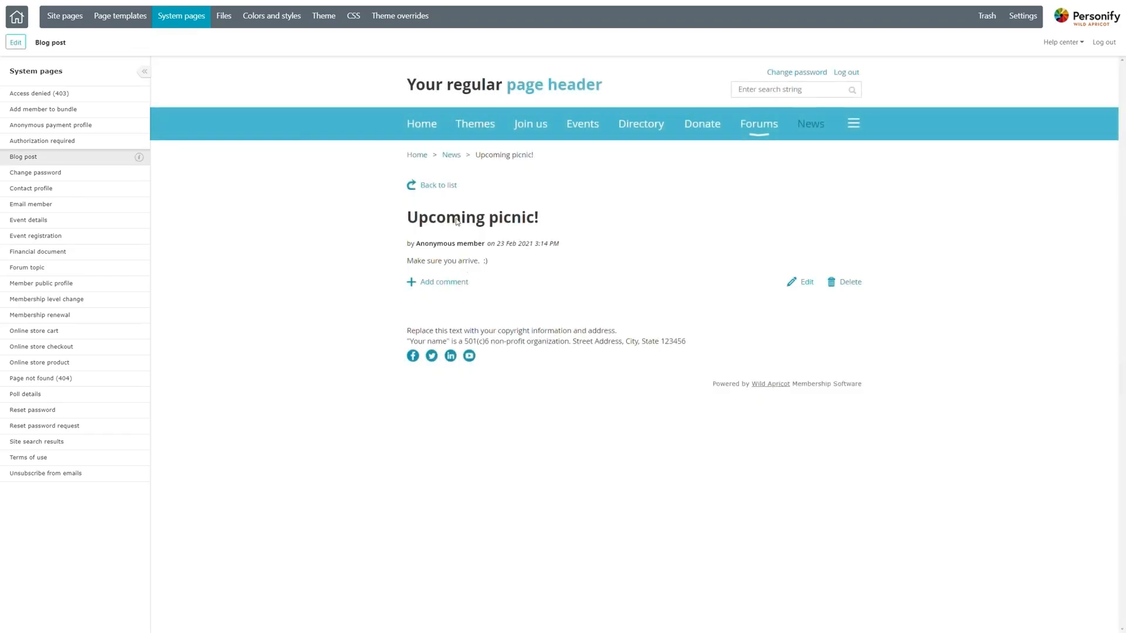
left_click_drag(402, 262, 489, 262)
left_click(349, 283)
key("alt+Left")
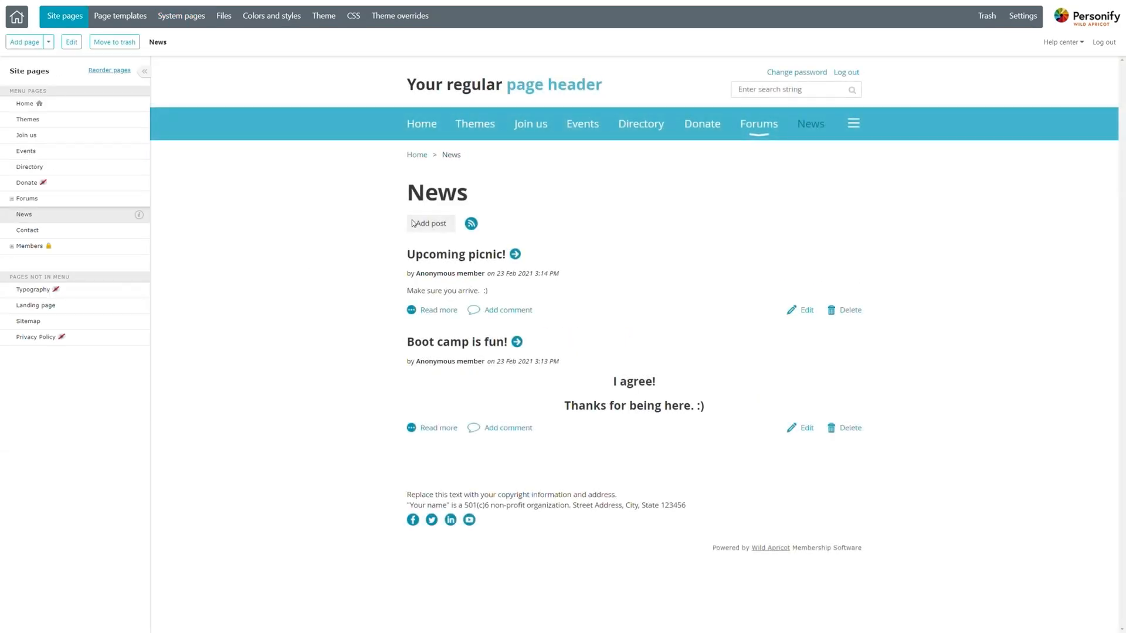
Comment 'Thank you!' on 'Upcoming picnic!' using the suggested author name
left_click(499, 312)
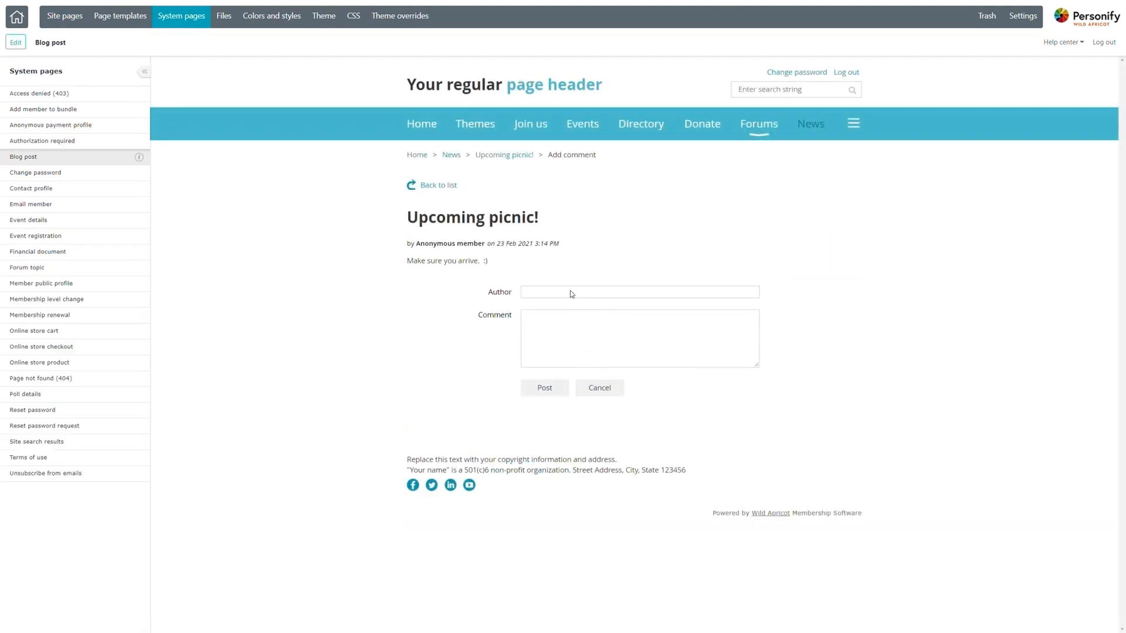
left_click(573, 292)
key("Down")
key("Tab")
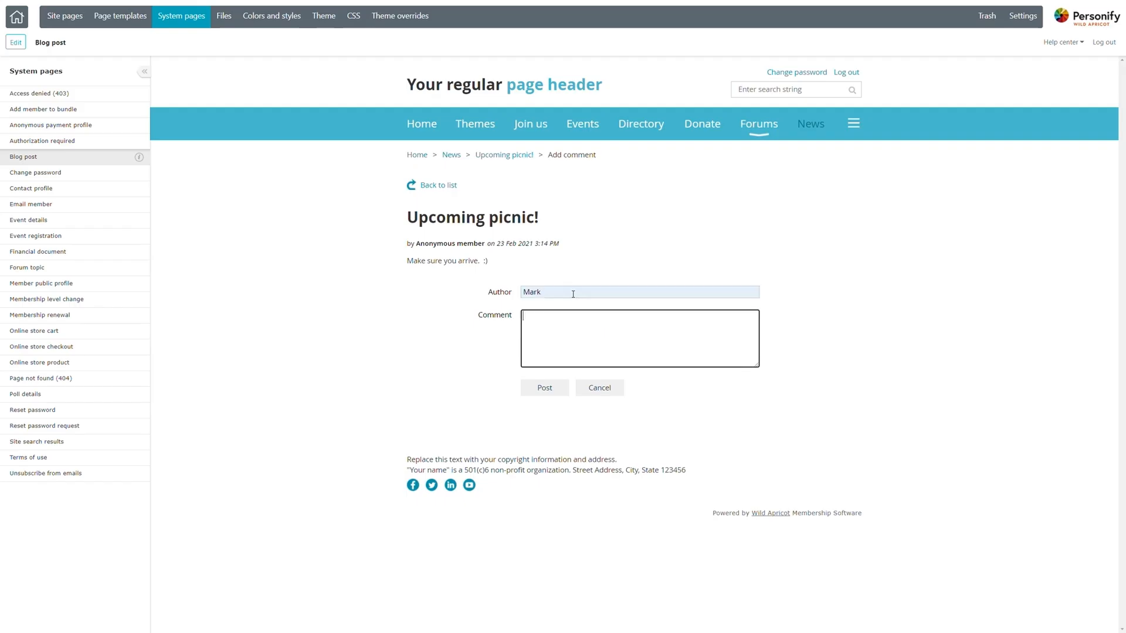
type("Thank you!")
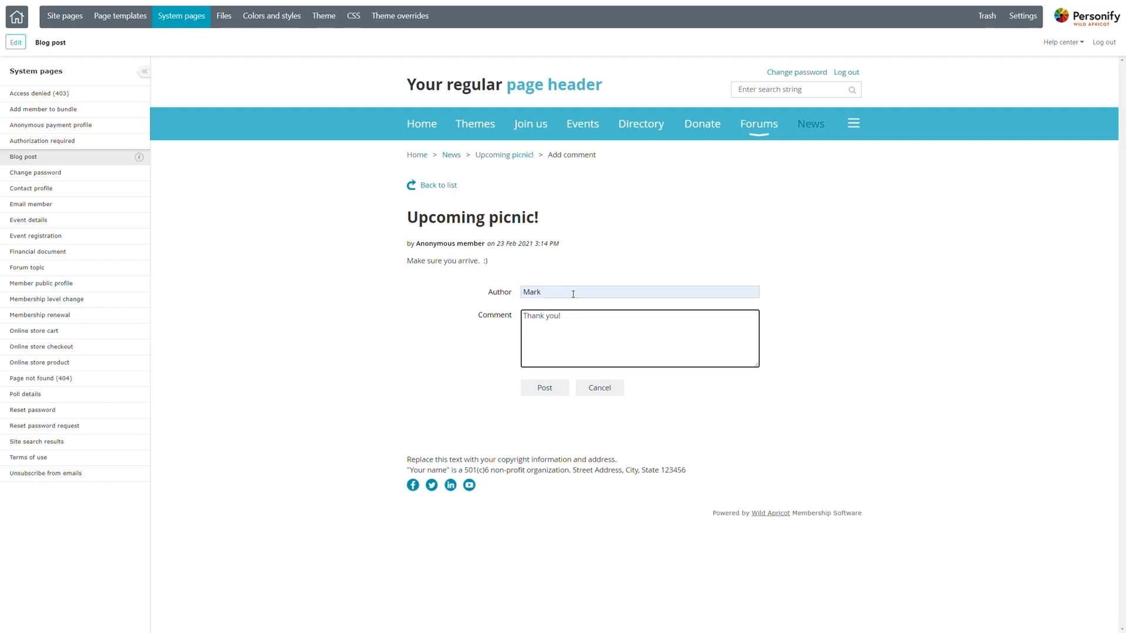
left_click(545, 387)
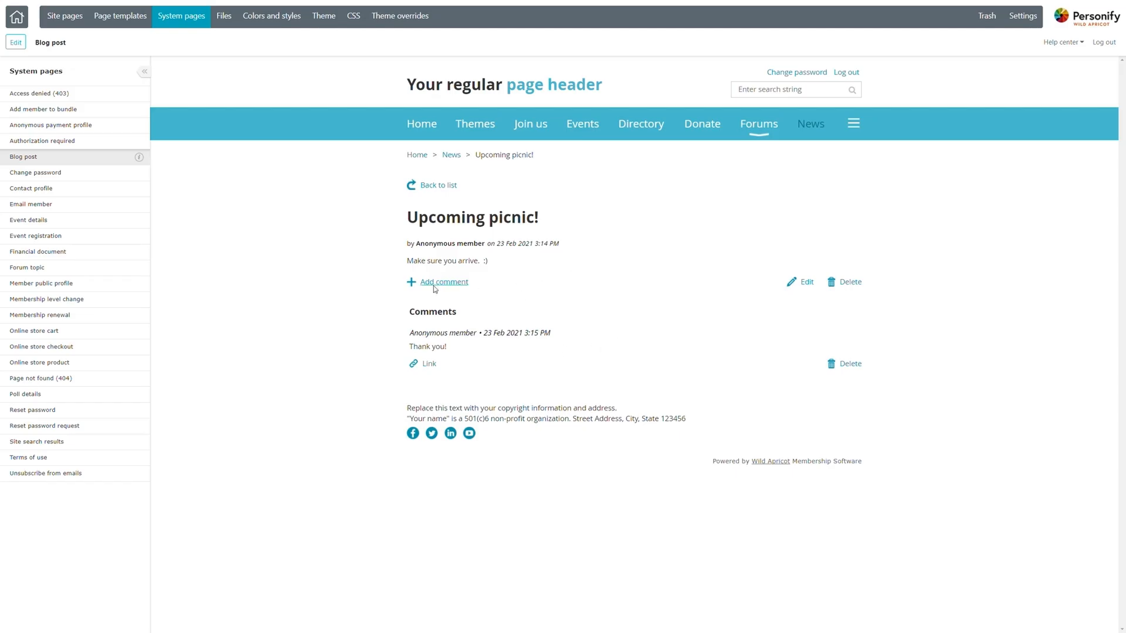
left_click_drag(421, 330, 452, 349)
left_click(486, 352)
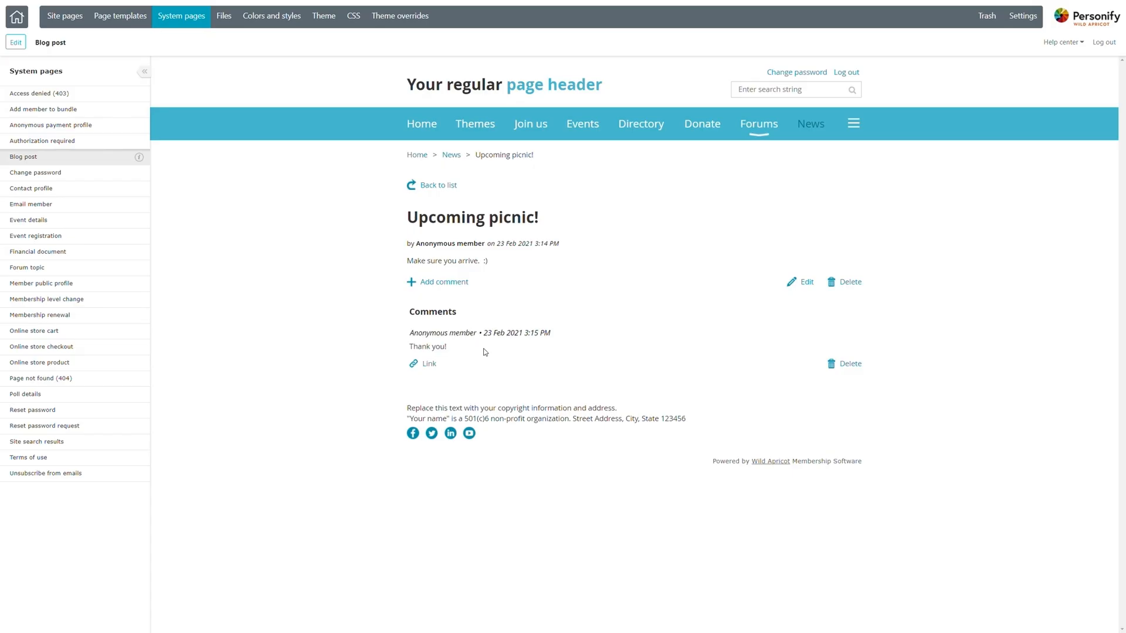
In the News Blog gadget, allow Gold members to post and Family members to comment, then save
left_click(437, 186)
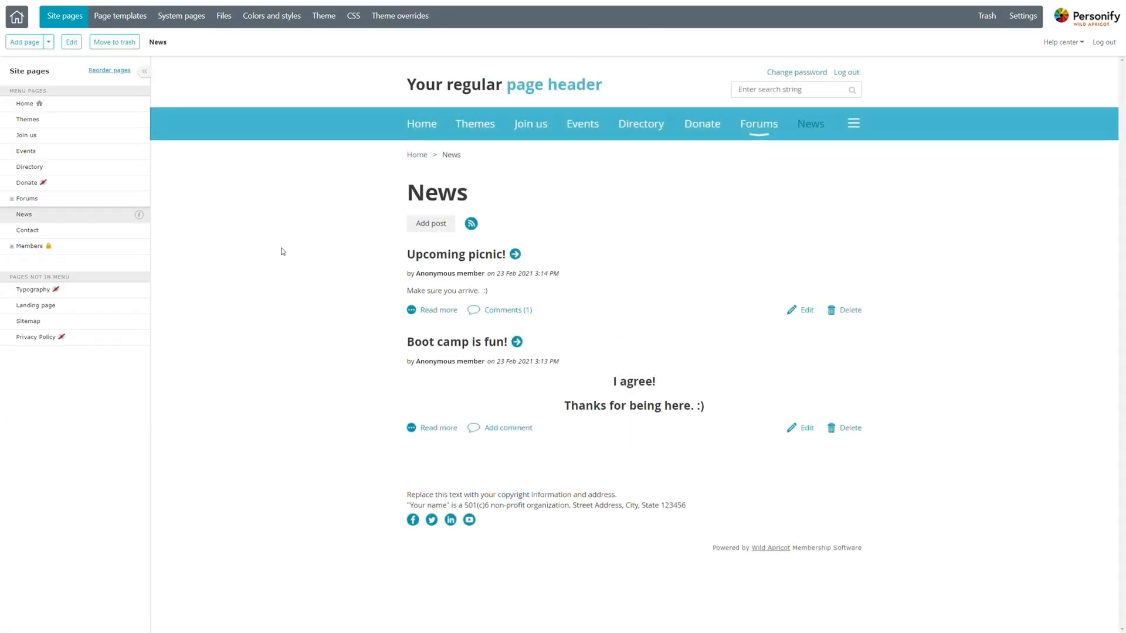
left_click(73, 44)
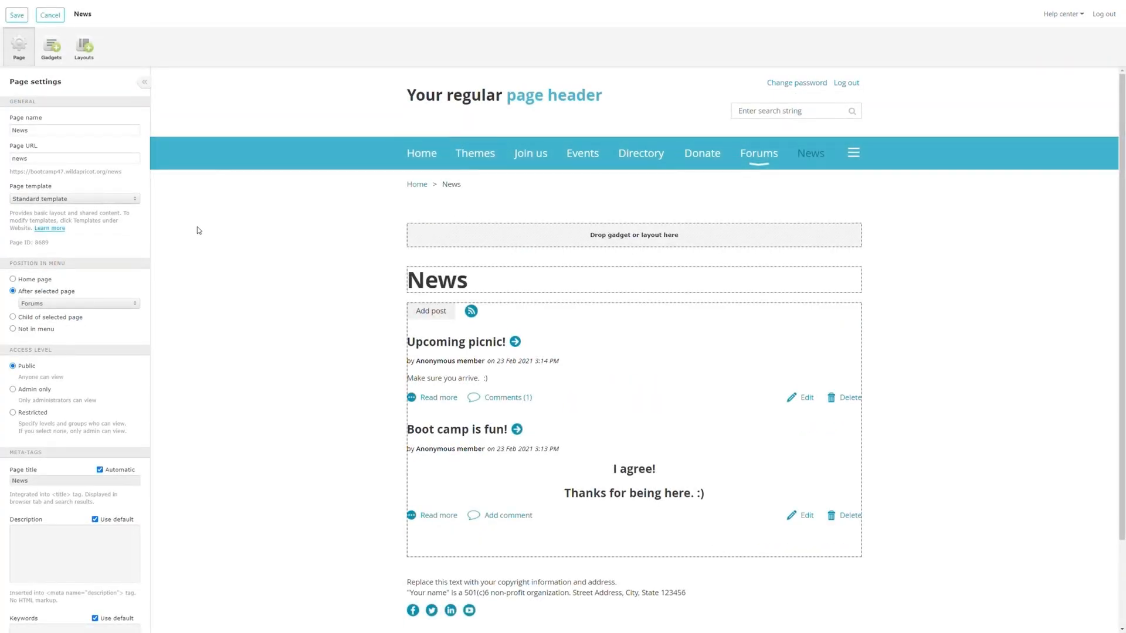
mouse_move(465, 312)
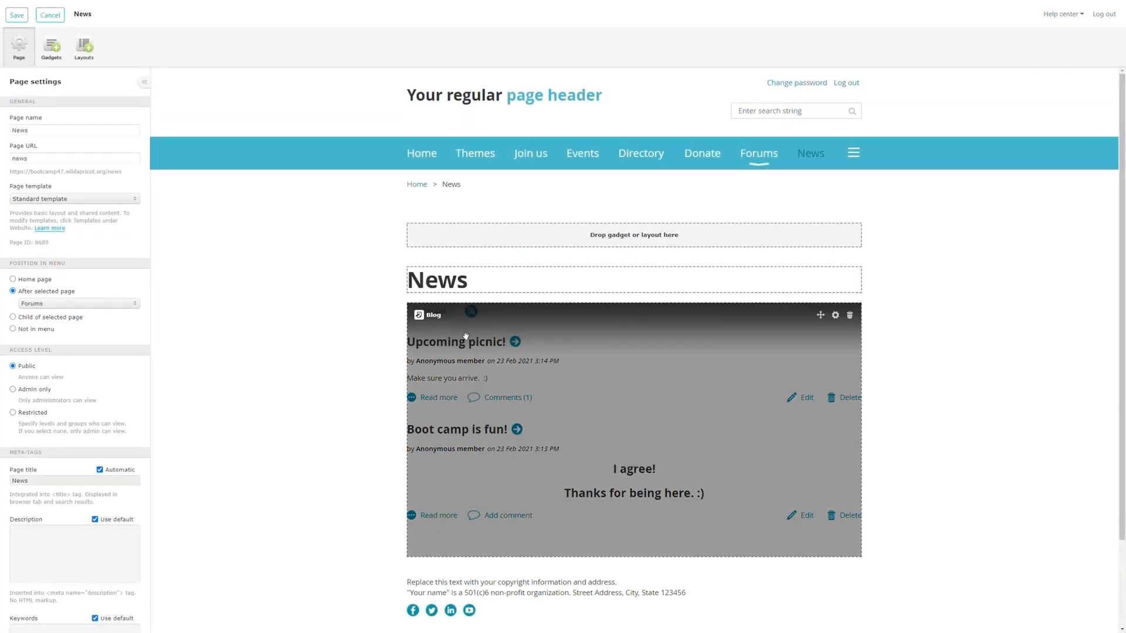
left_click(537, 362)
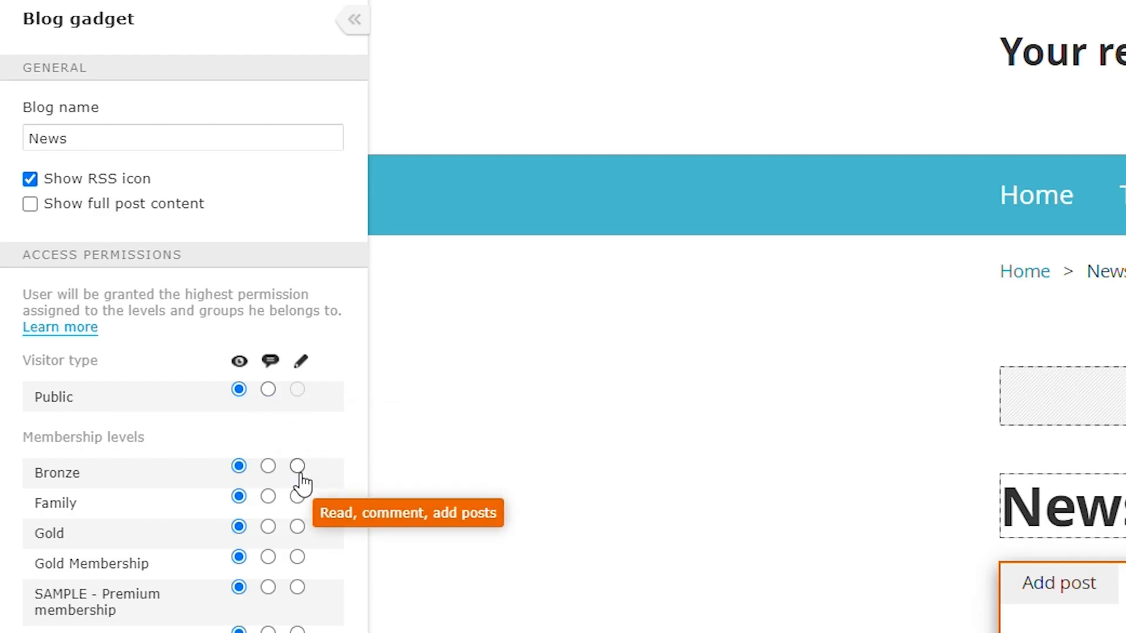
left_click(298, 529)
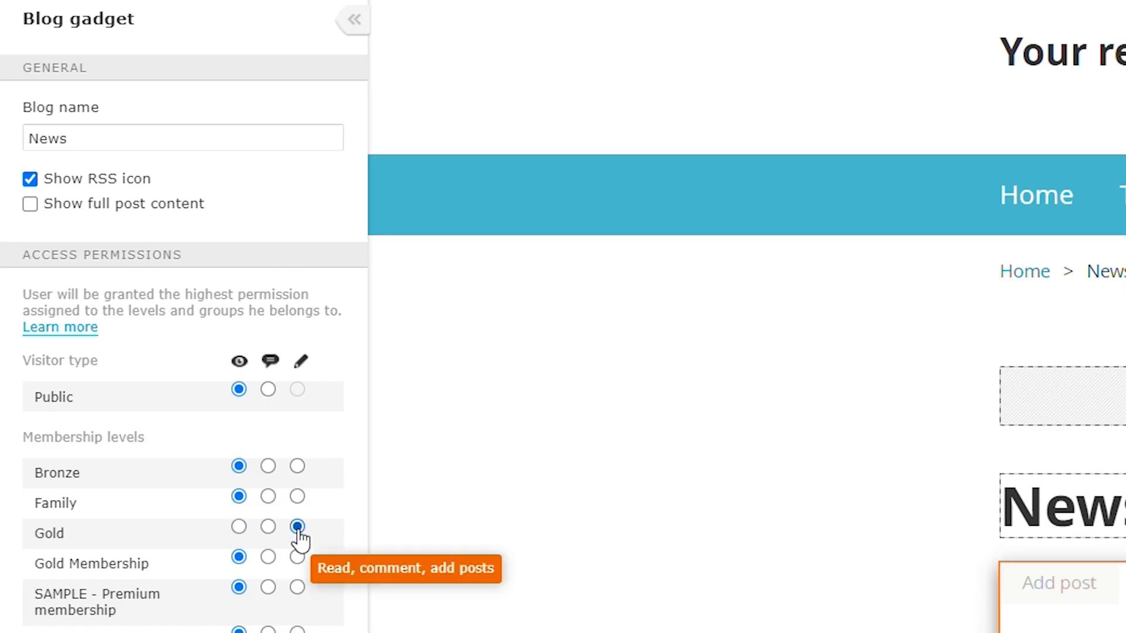
left_click(274, 496)
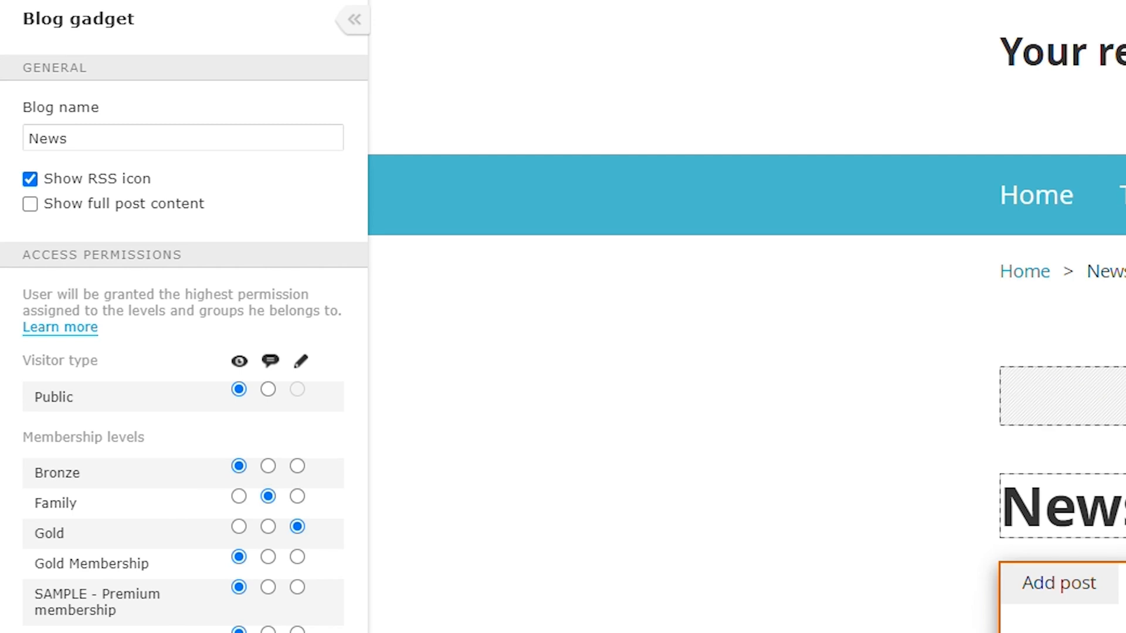
left_click(16, 14)
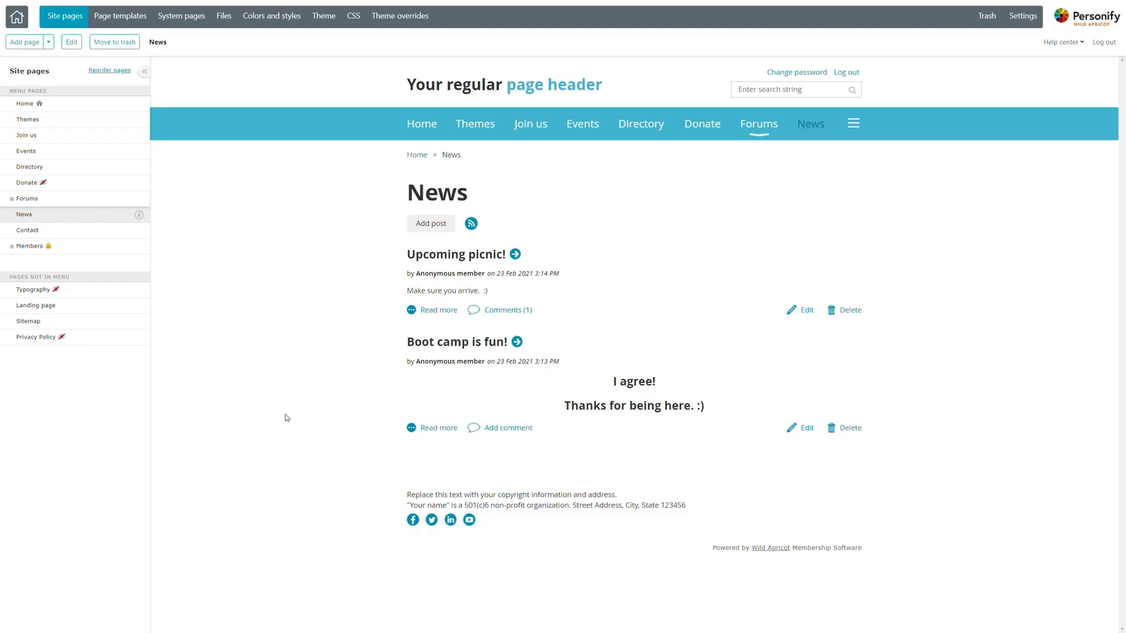
Open the Forums page, inspect the Forum summary gadget settings, and cancel without changes
left_click(64, 204)
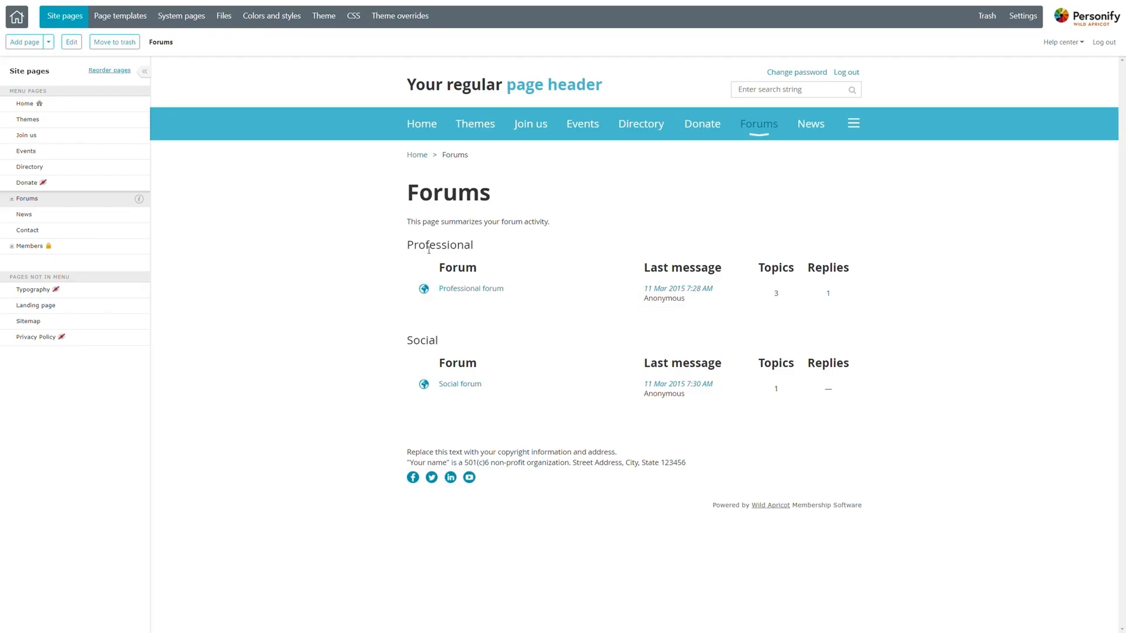
left_click(72, 42)
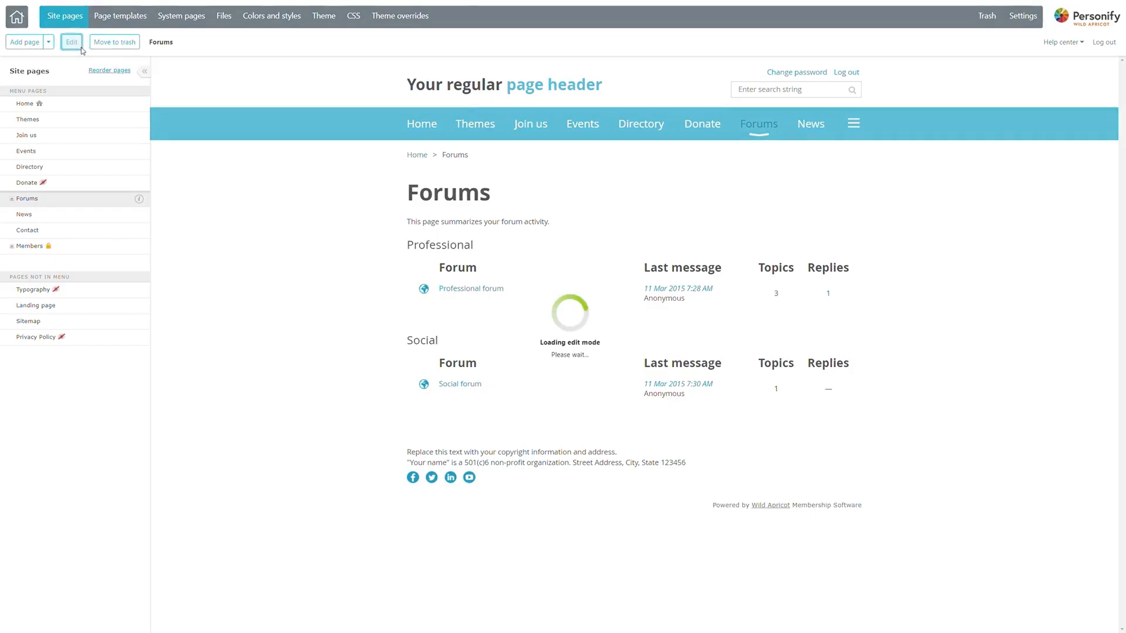
mouse_move(560, 375)
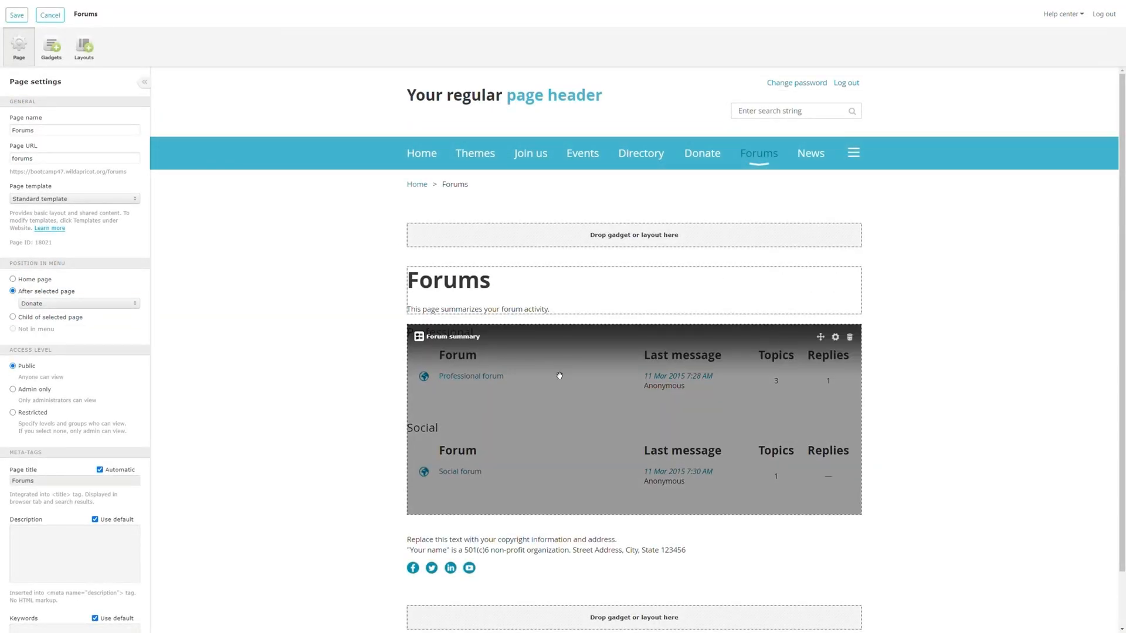
left_click(559, 376)
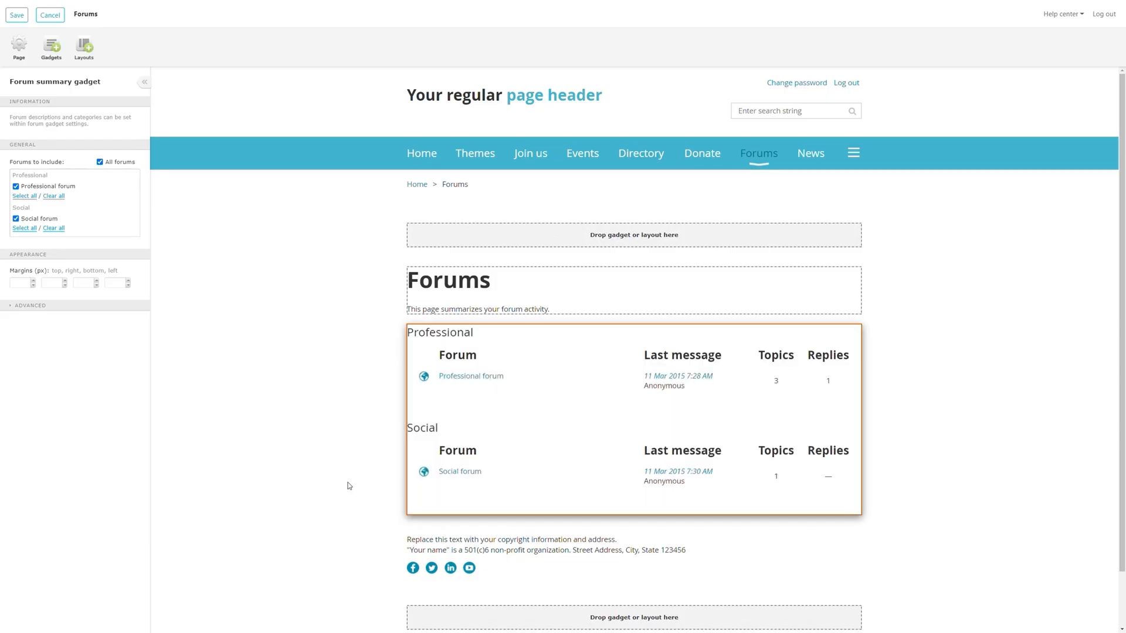
left_click(49, 14)
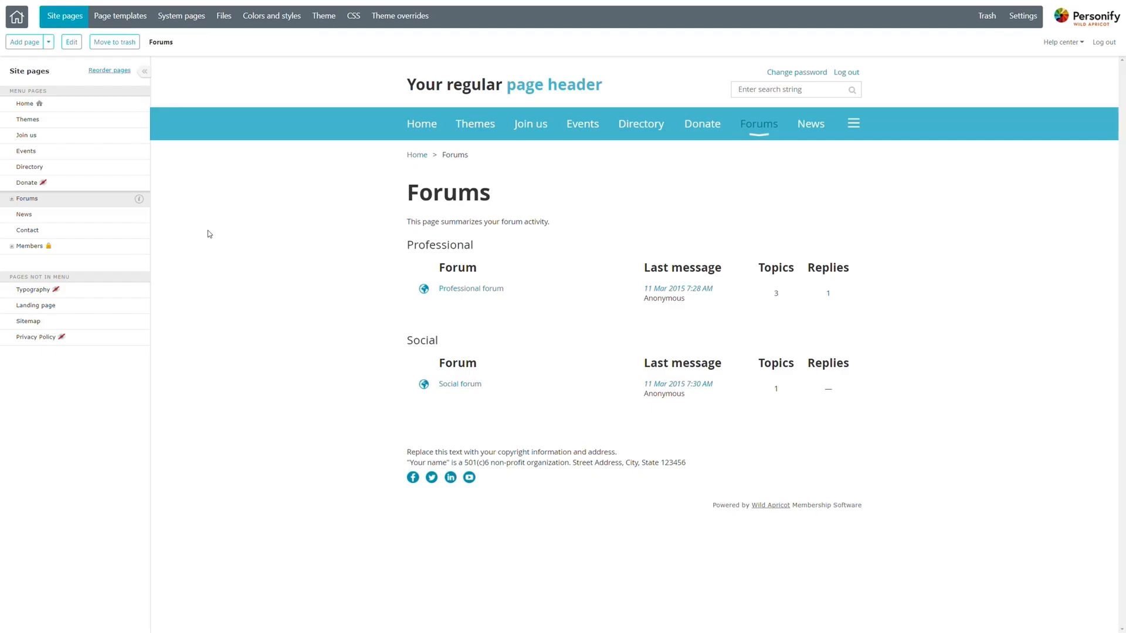
Expand Forums in the page tree and view the Social forum, then the Professional forum
left_click(11, 198)
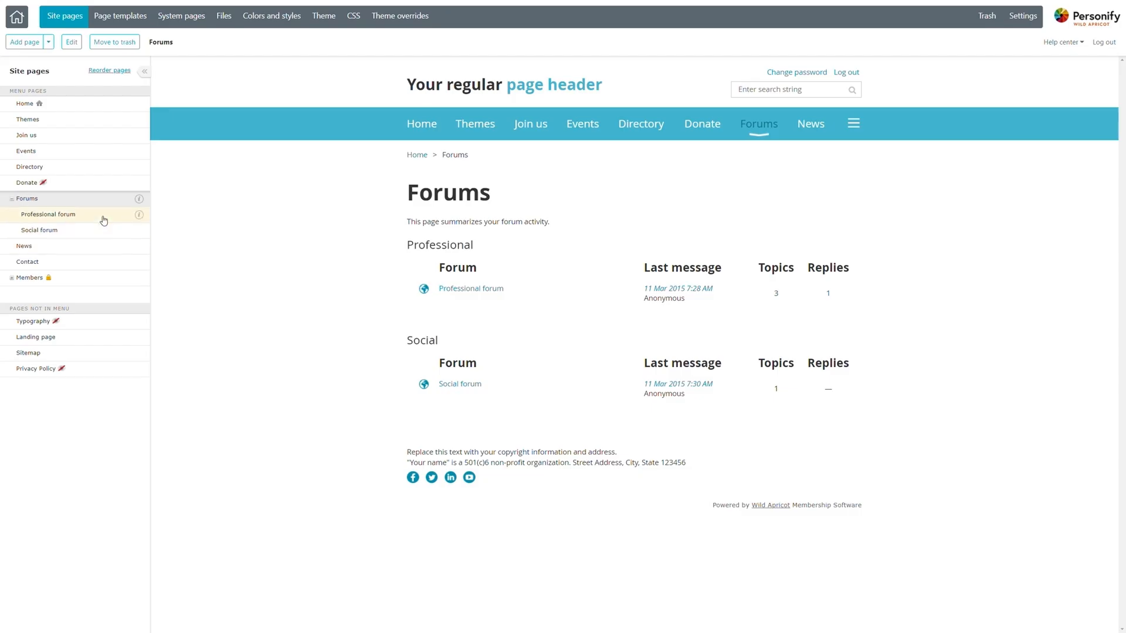
left_click(46, 217)
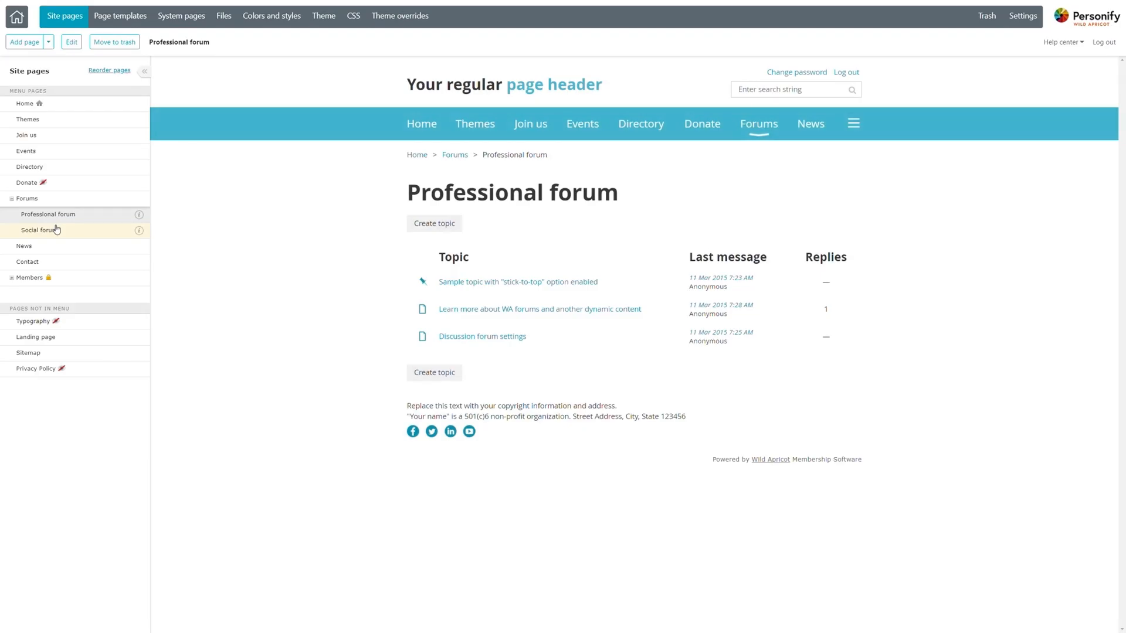
left_click(56, 229)
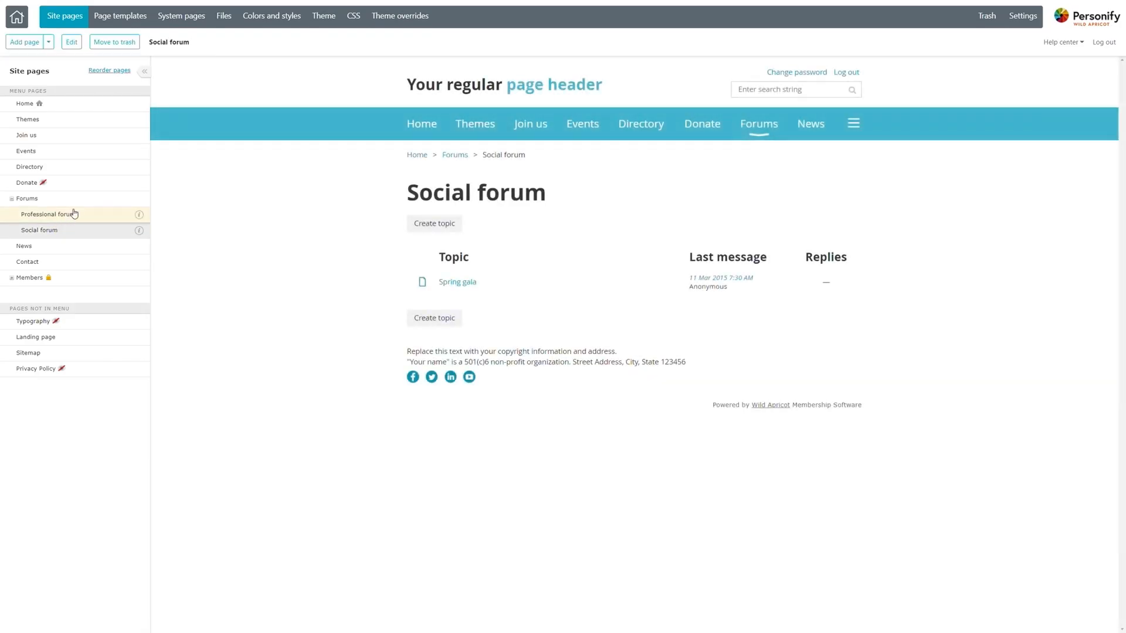
left_click(65, 220)
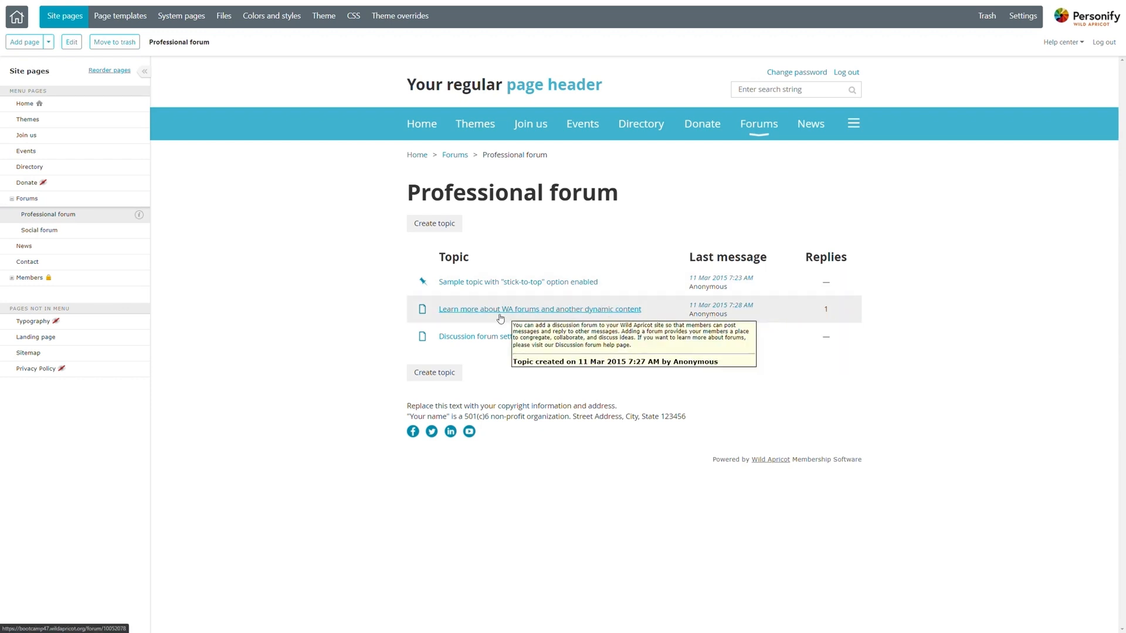
Rename the forum to 'Fun forum' and show the description 'Post and have fun, please! :)' on the page
left_click(73, 43)
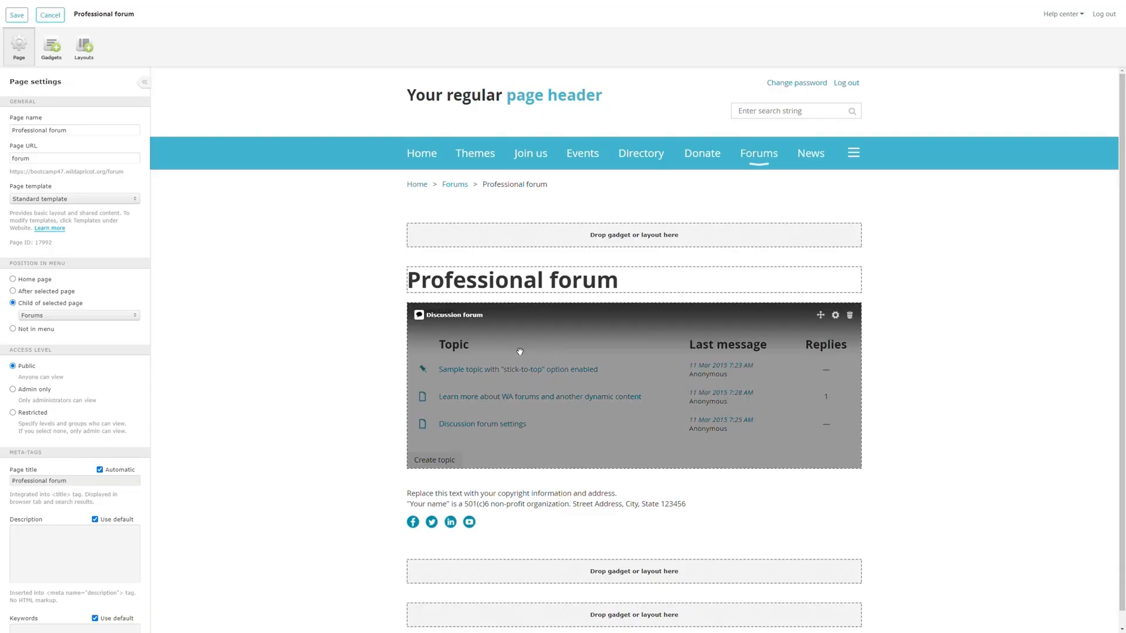
mouse_move(530, 380)
left_mouse_down()
mouse_move(423, 333)
mouse_move(432, 254)
mouse_move(513, 580)
mouse_move(540, 368)
left_mouse_up()
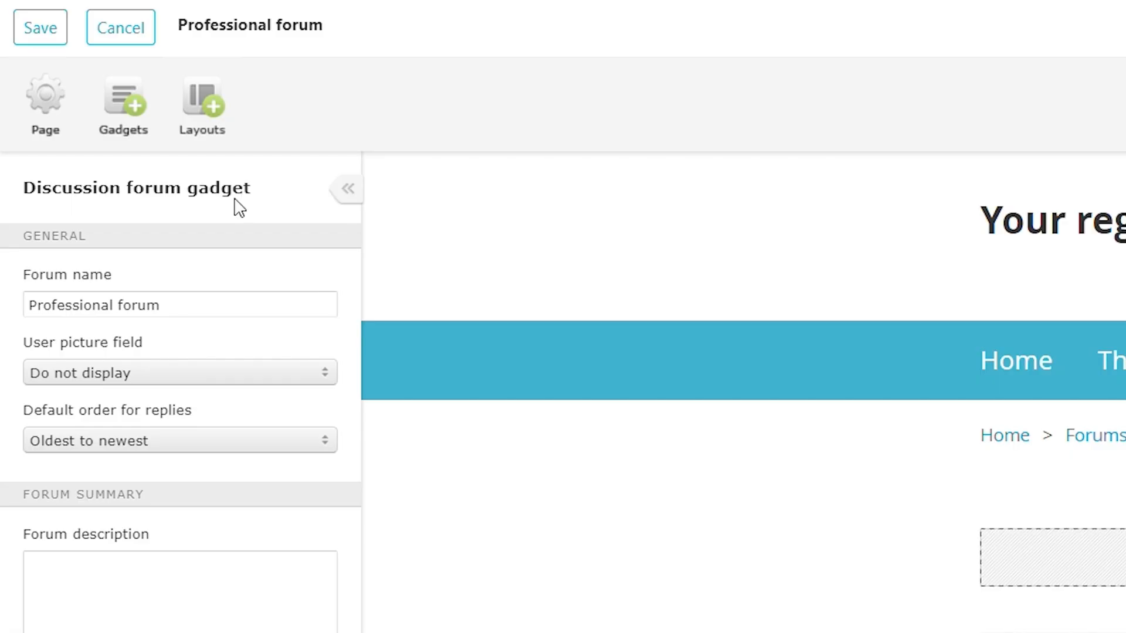
double_click(42, 307)
type("Fun")
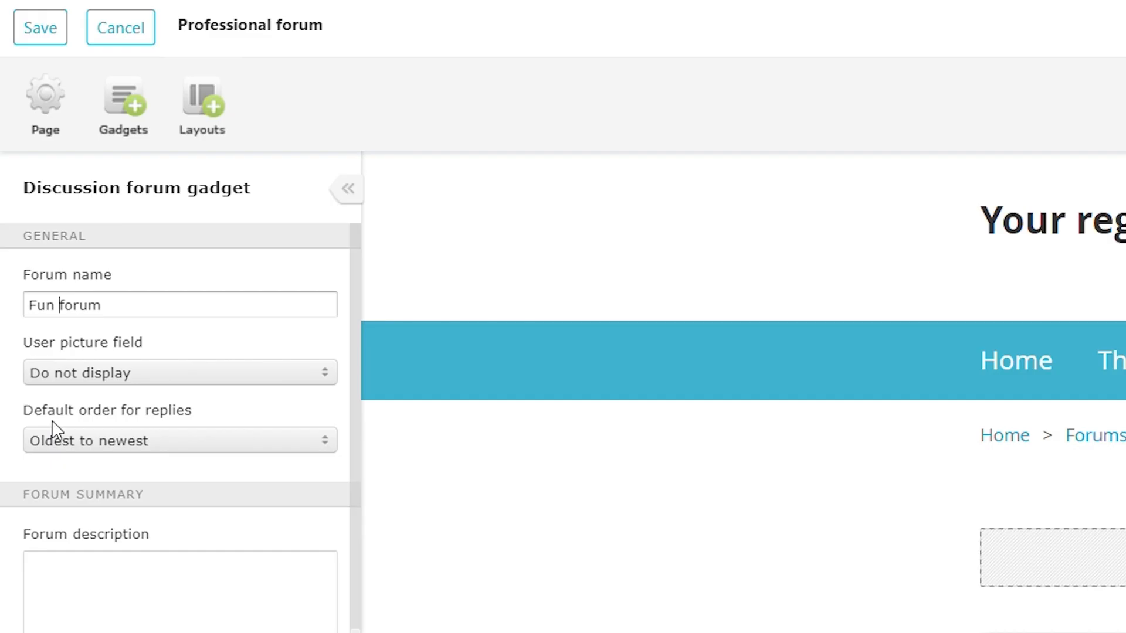
left_click(95, 601)
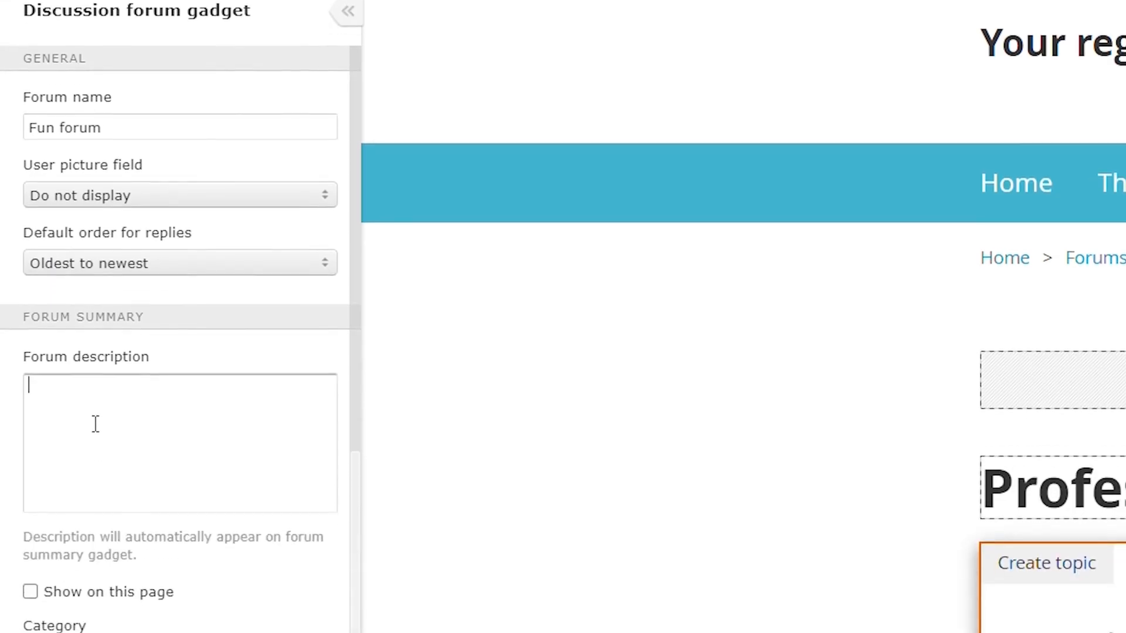
type("Pos")
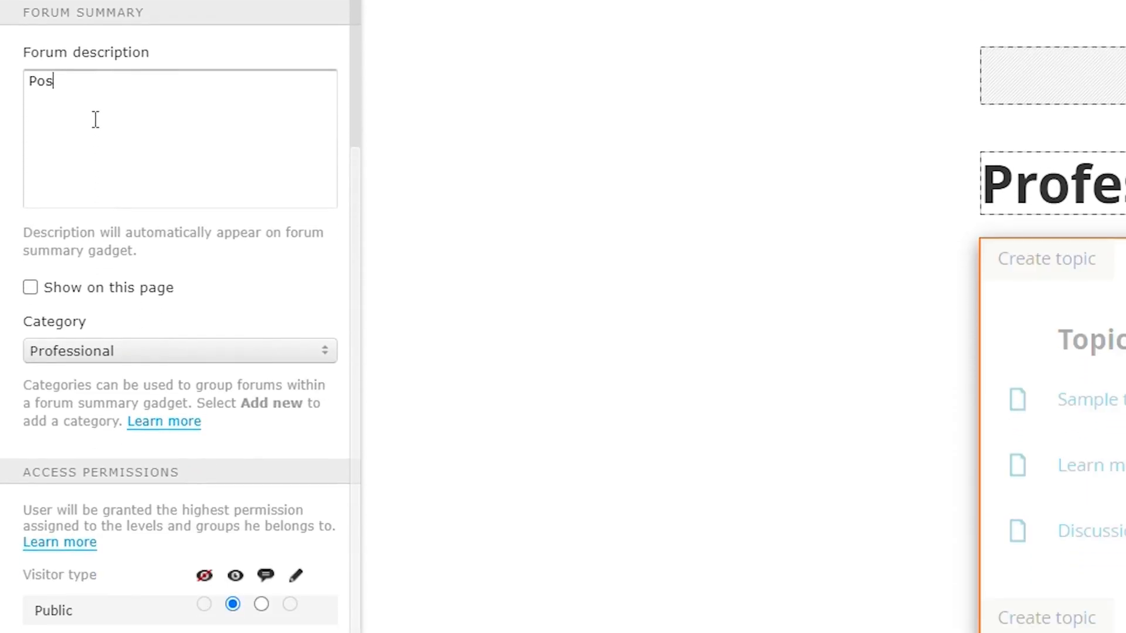
type("t and have fun, please! :)")
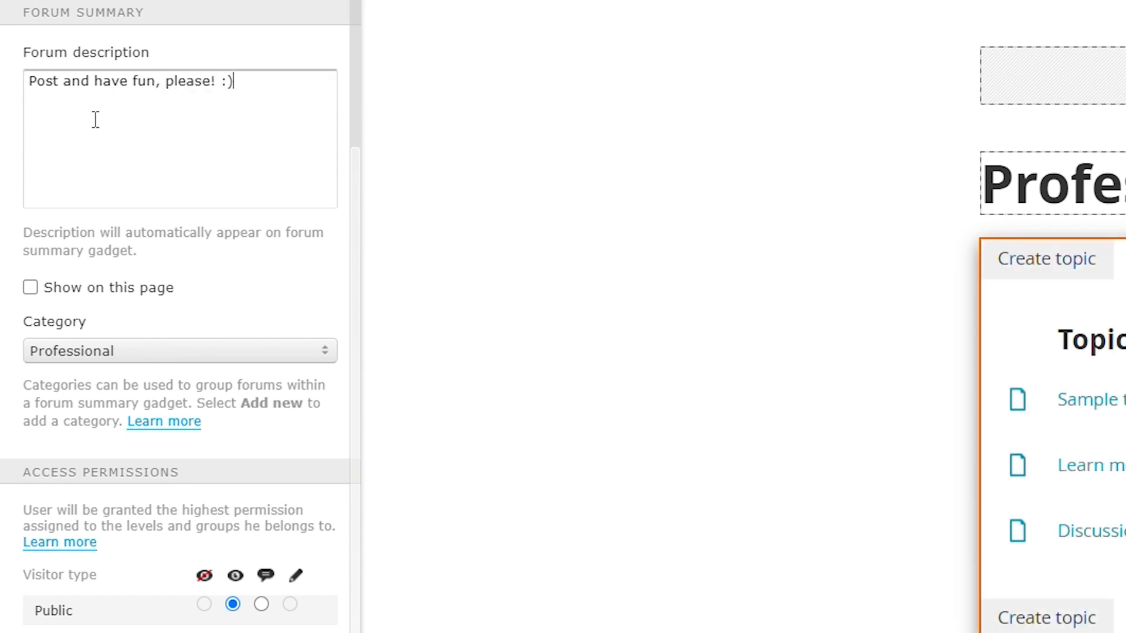
left_click(87, 299)
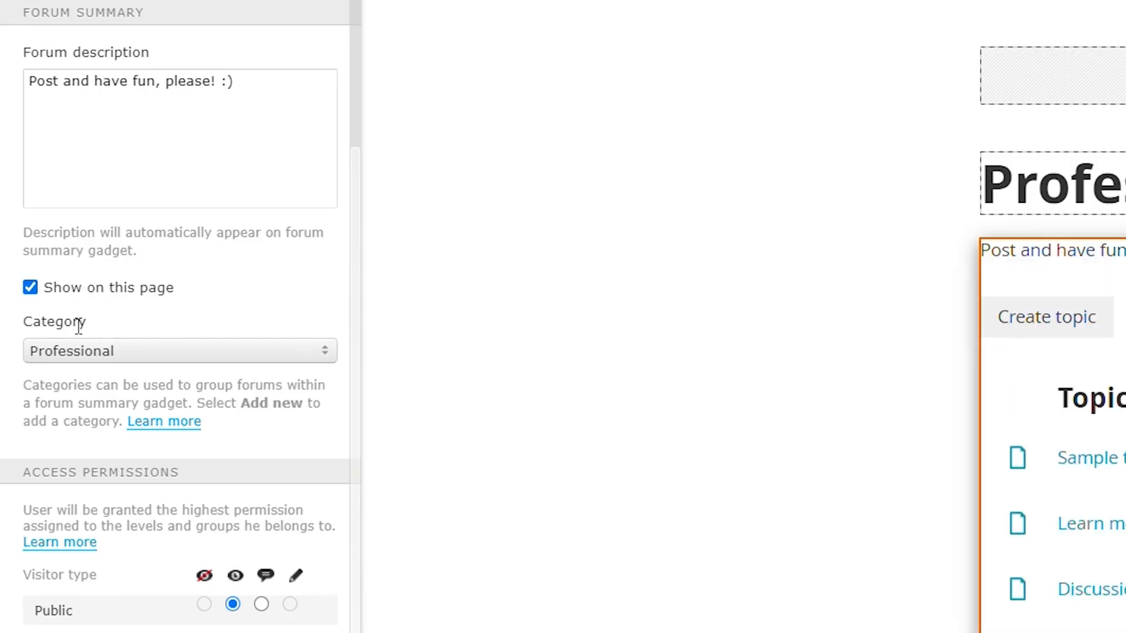
Keep the forum Category as Professional, review access permissions, and save the page
left_click(77, 362)
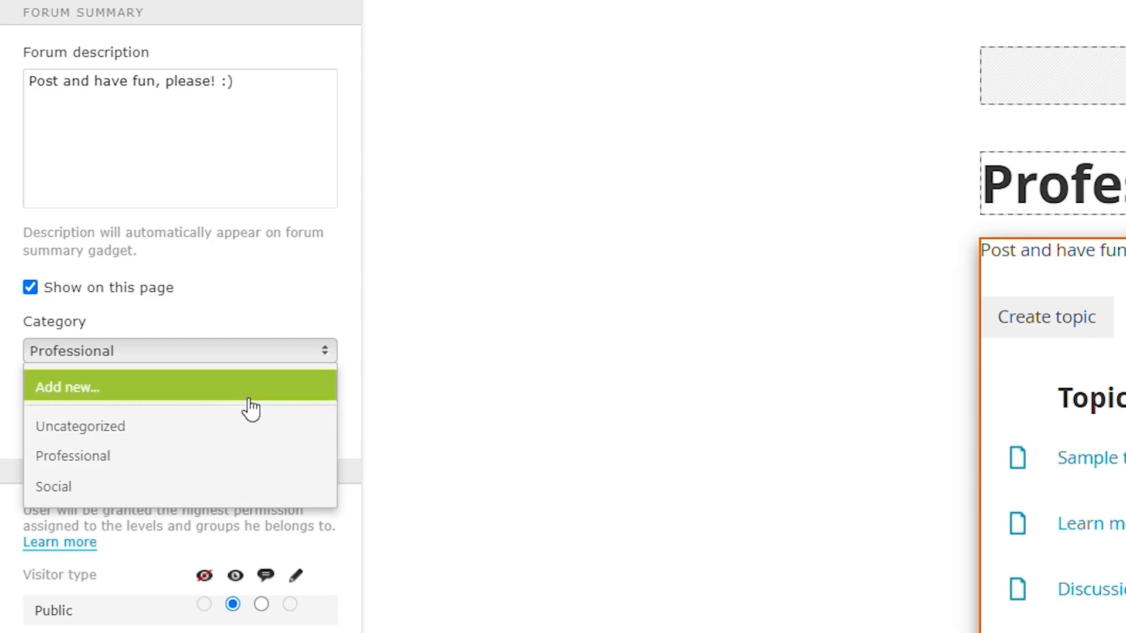
left_click(500, 435)
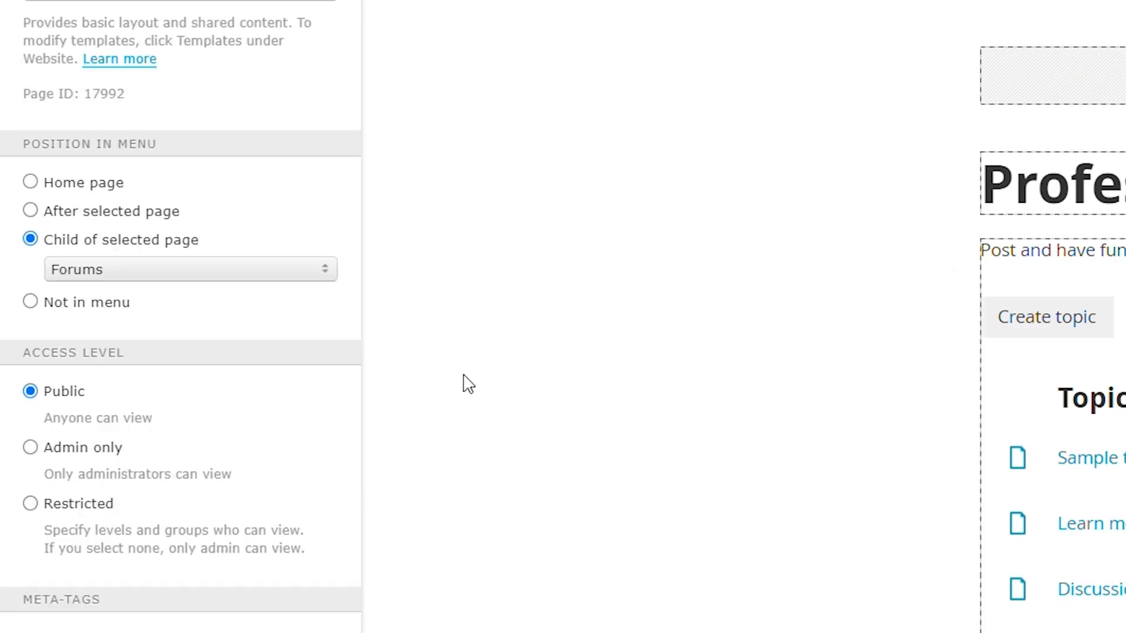
left_click(1049, 411)
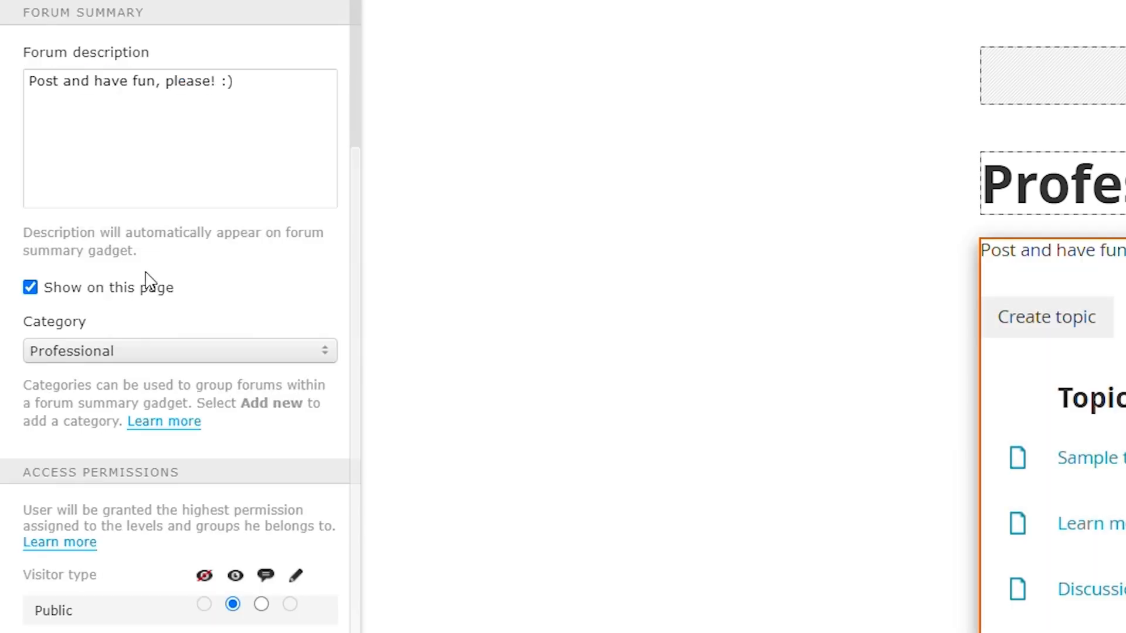
scroll(255, 287, "down", 5)
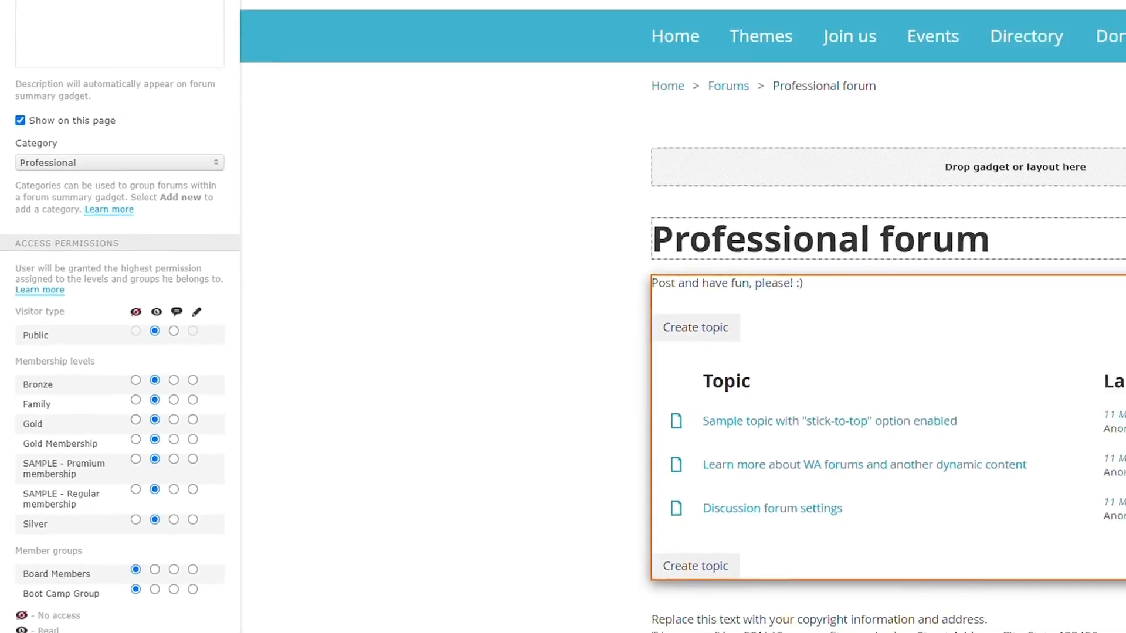
left_click(16, 16)
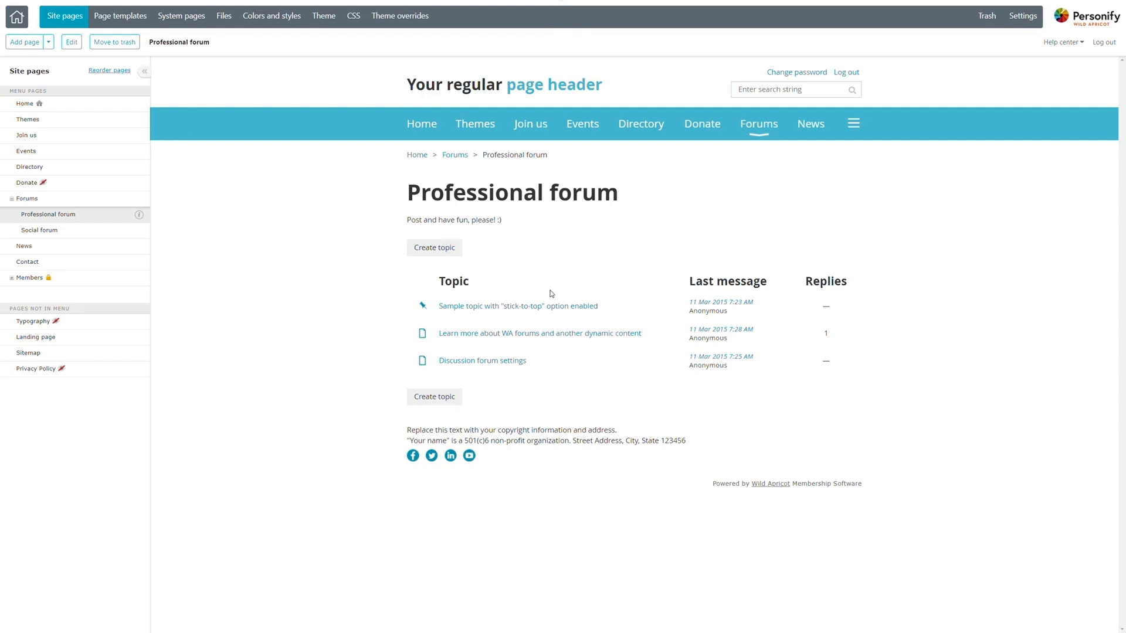
Create a new topic with subject 'Do you think Boot Camp is Fun?' and body 'Yes or no?'
left_click(452, 255)
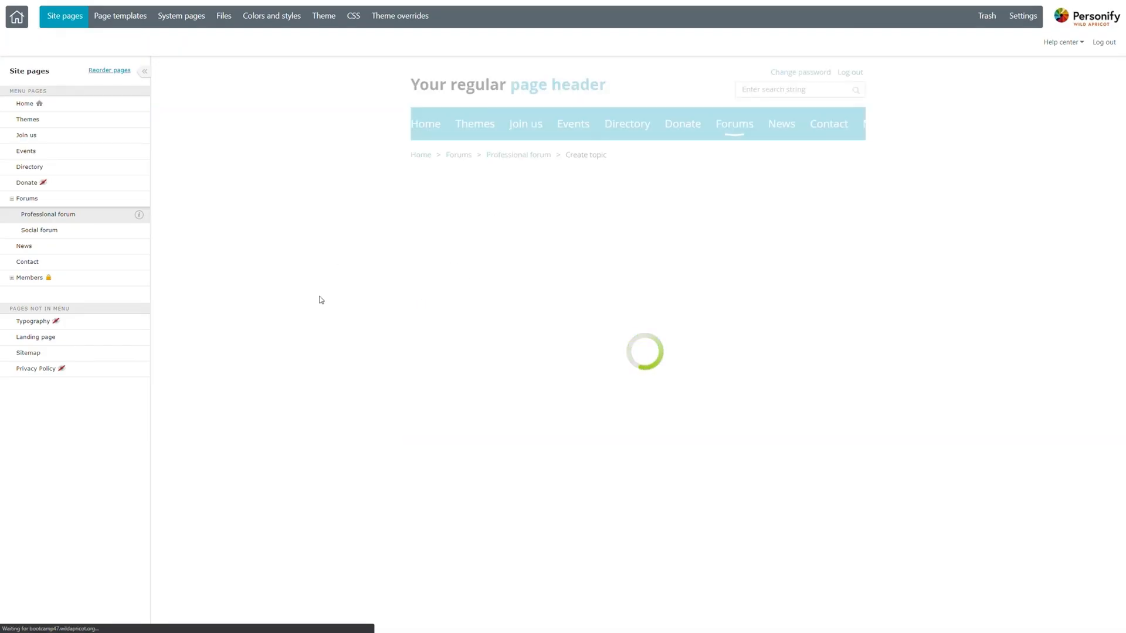
left_click(588, 234)
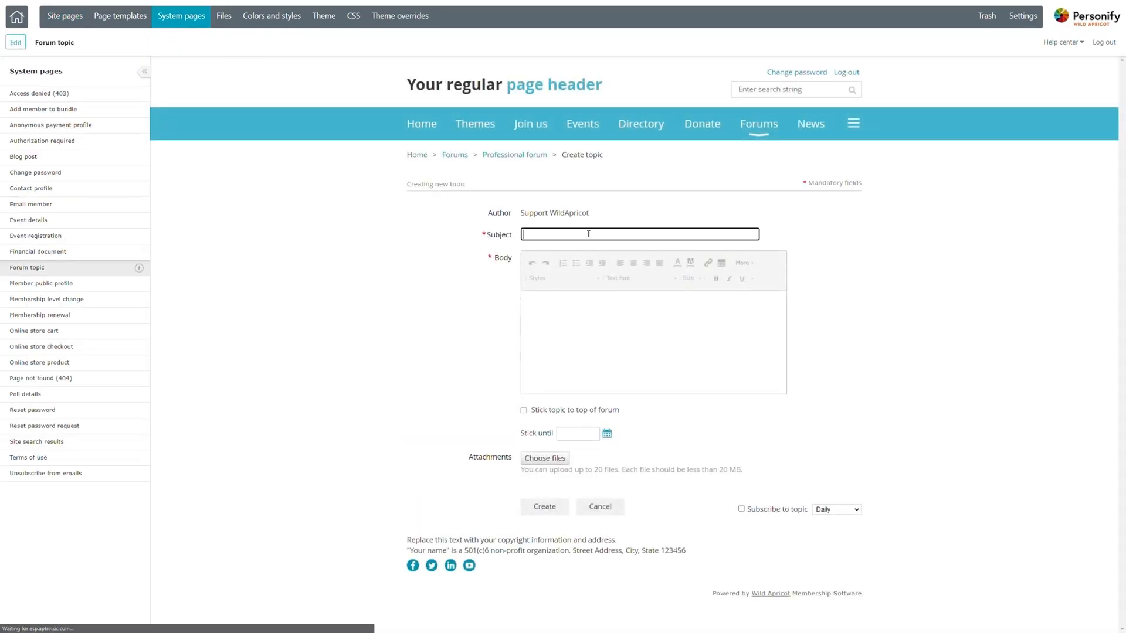
type("D")
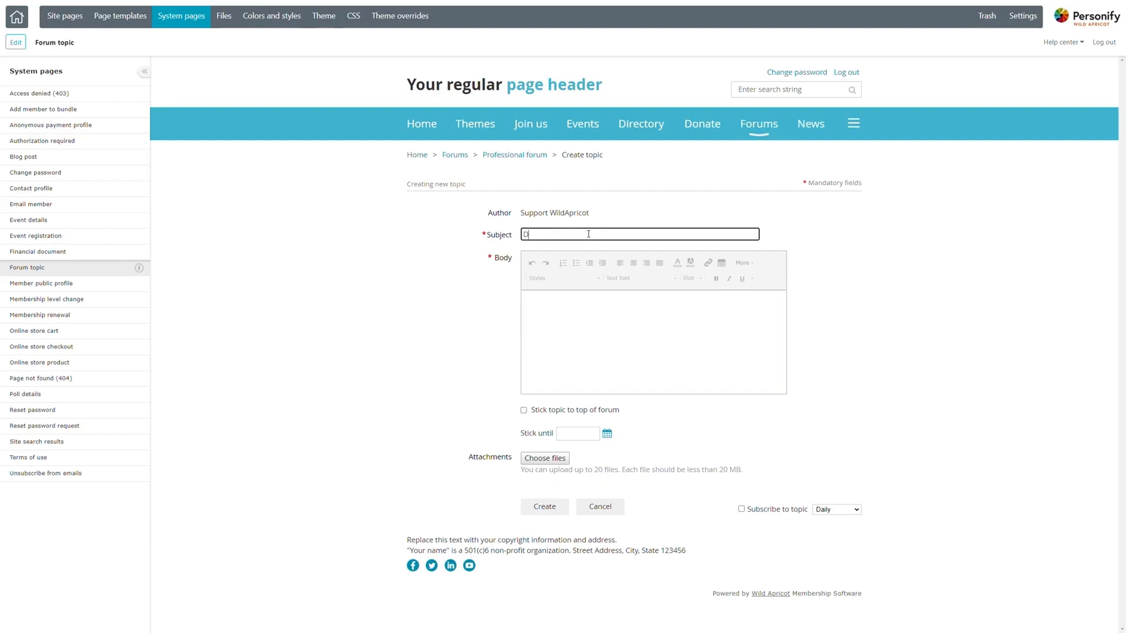
type("o you think Boot Camp is i")
type("un?")
key("Tab")
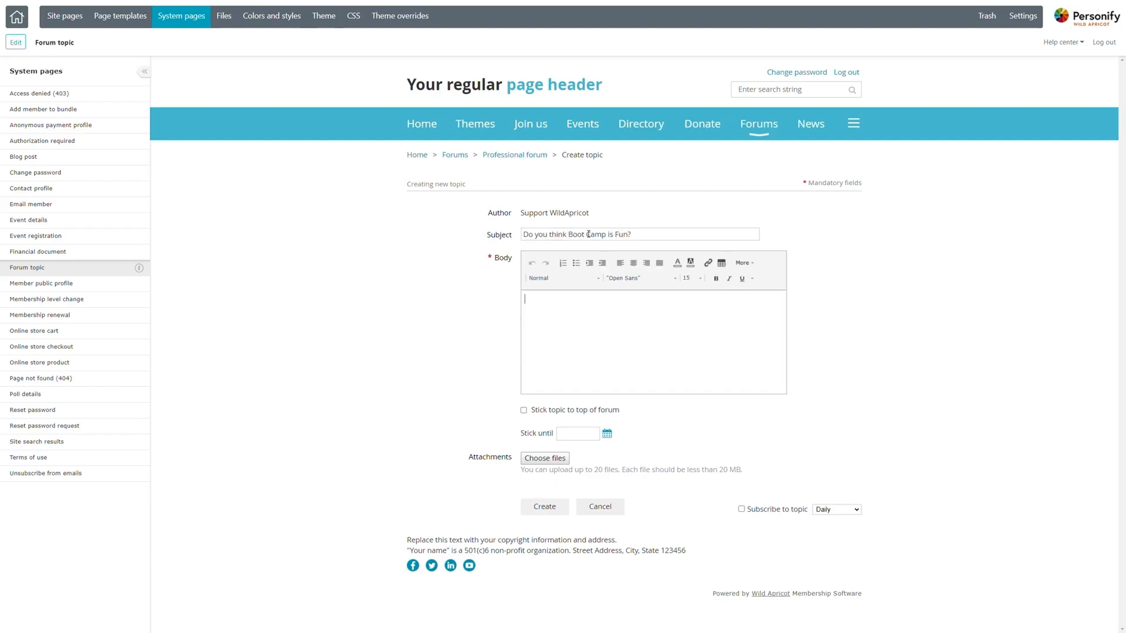
type("Yes or no?")
Stick the topic to the top until 6 Mar 2021 and add a new line below the question
left_click(523, 411)
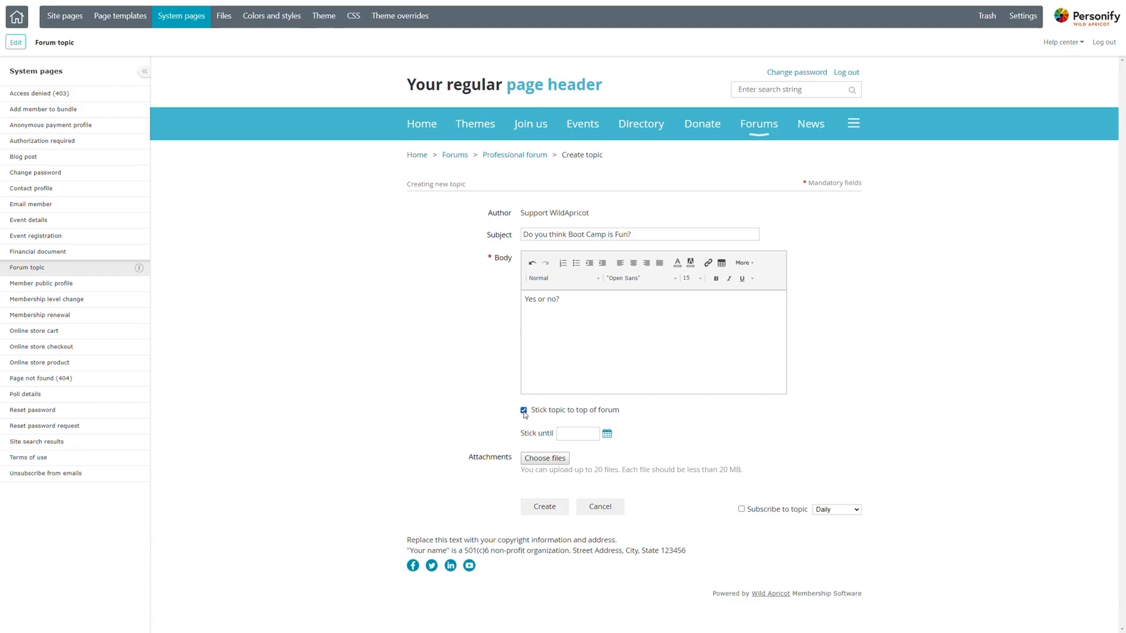
left_click(606, 434)
left_click(635, 499)
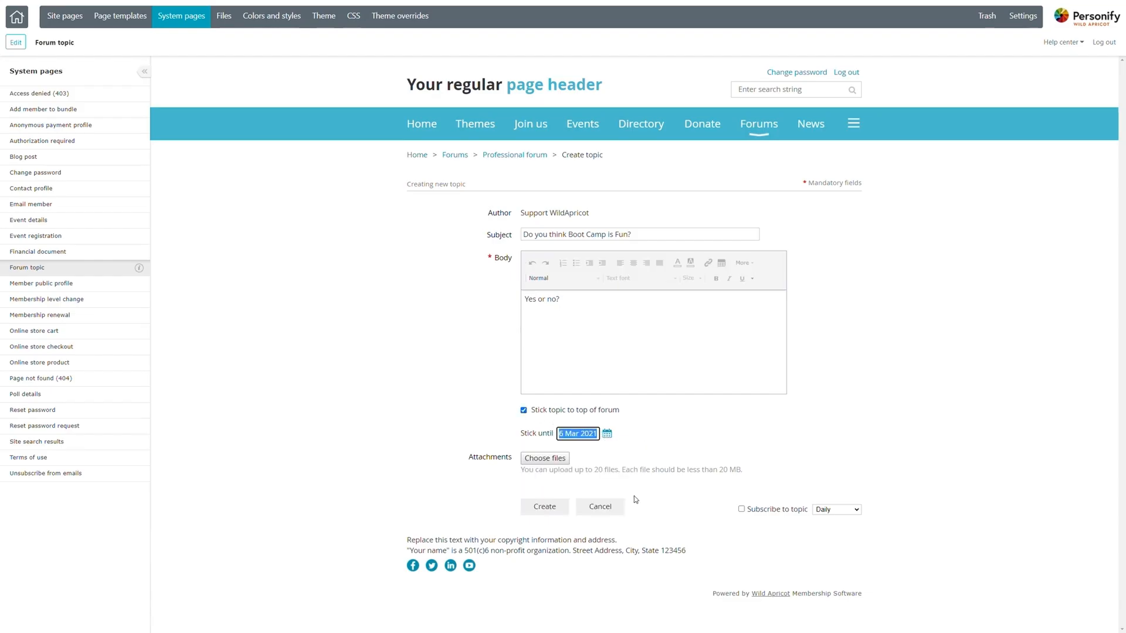
left_click(435, 408)
left_click(616, 312)
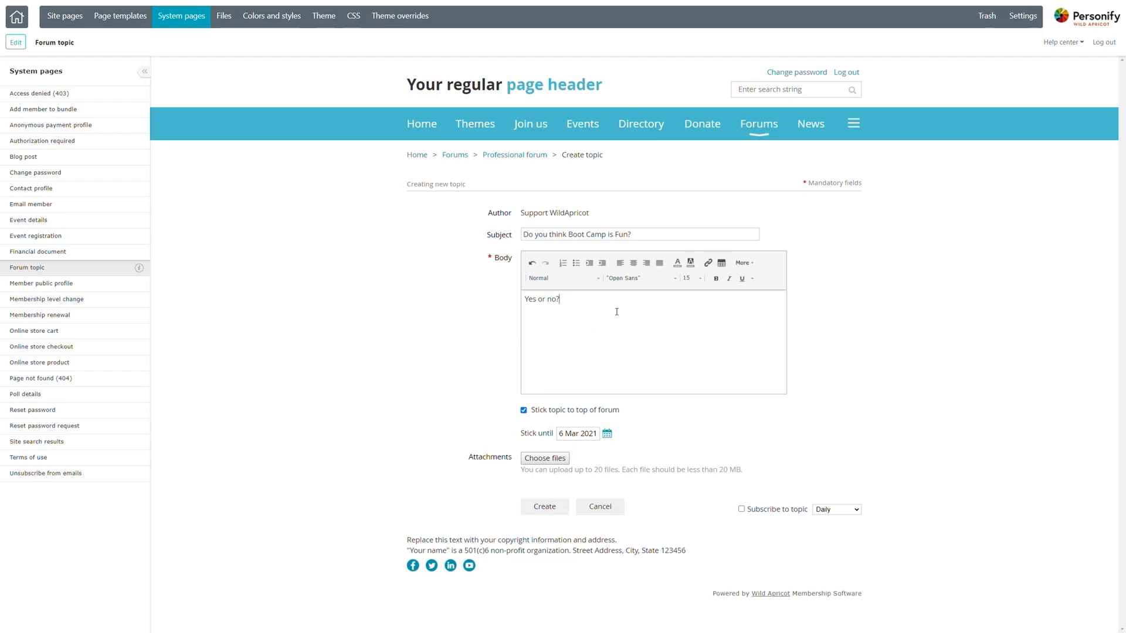
key("Return")
Insert the imageWA.png picture into the topic body below 'Yes or no?'
left_click(747, 263)
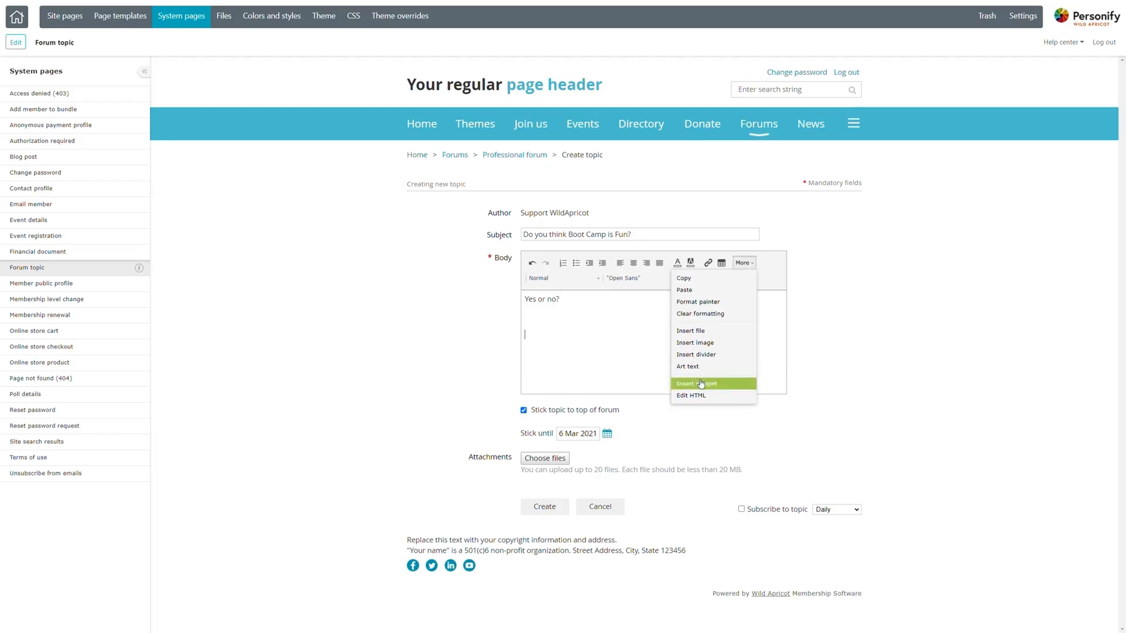
left_click(707, 345)
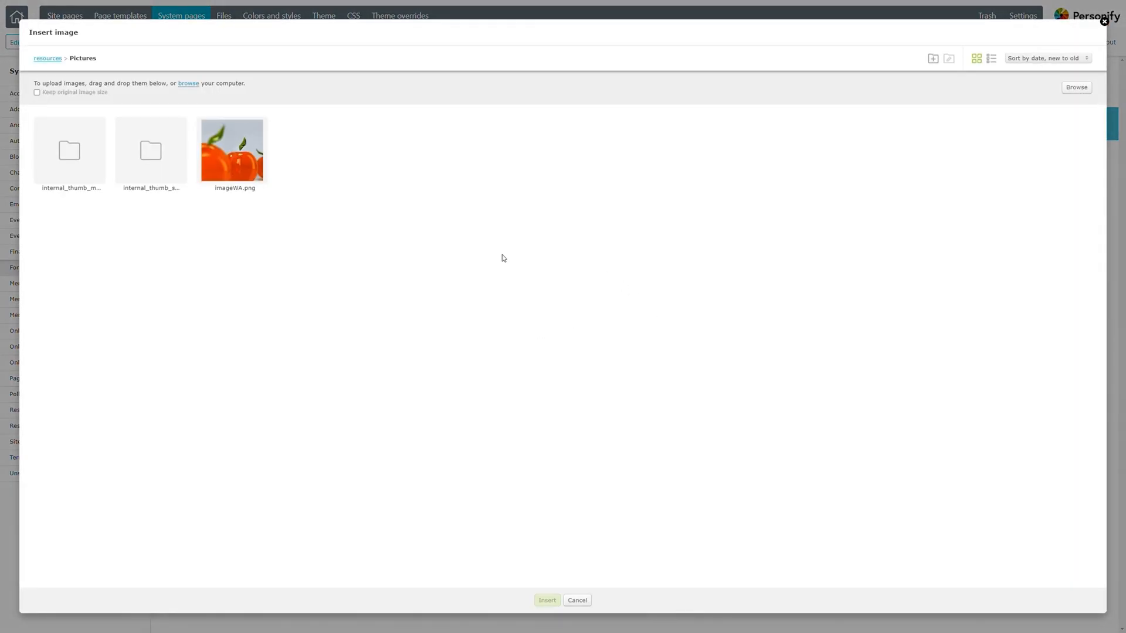
left_click(245, 150)
left_click(547, 601)
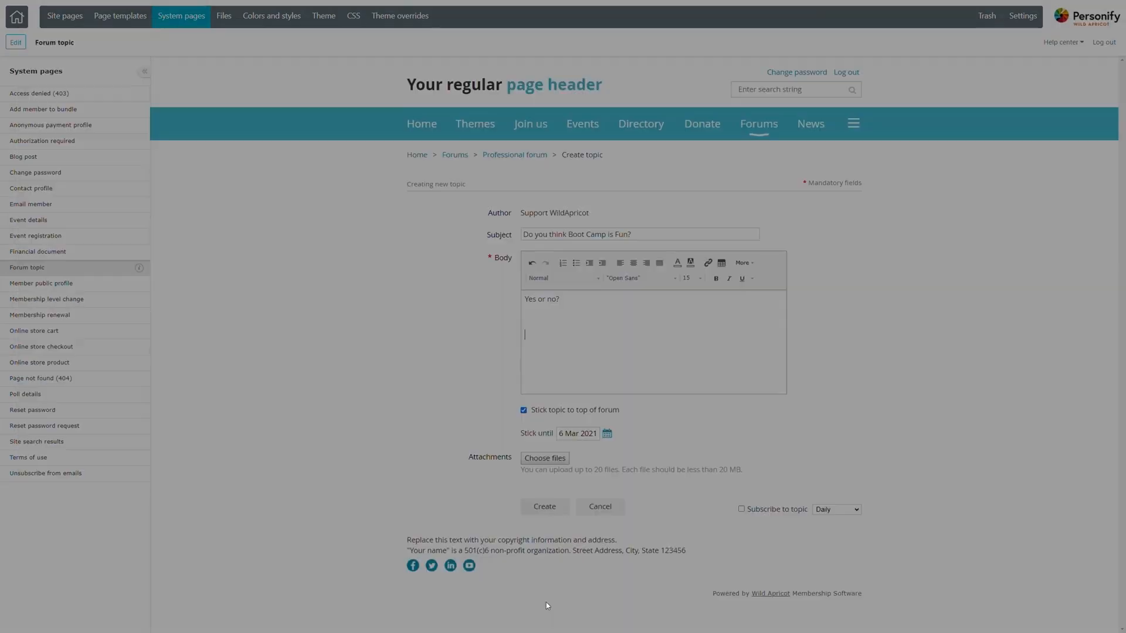
Shrink the picture to about half size and remove the blank line after it
left_click(579, 394)
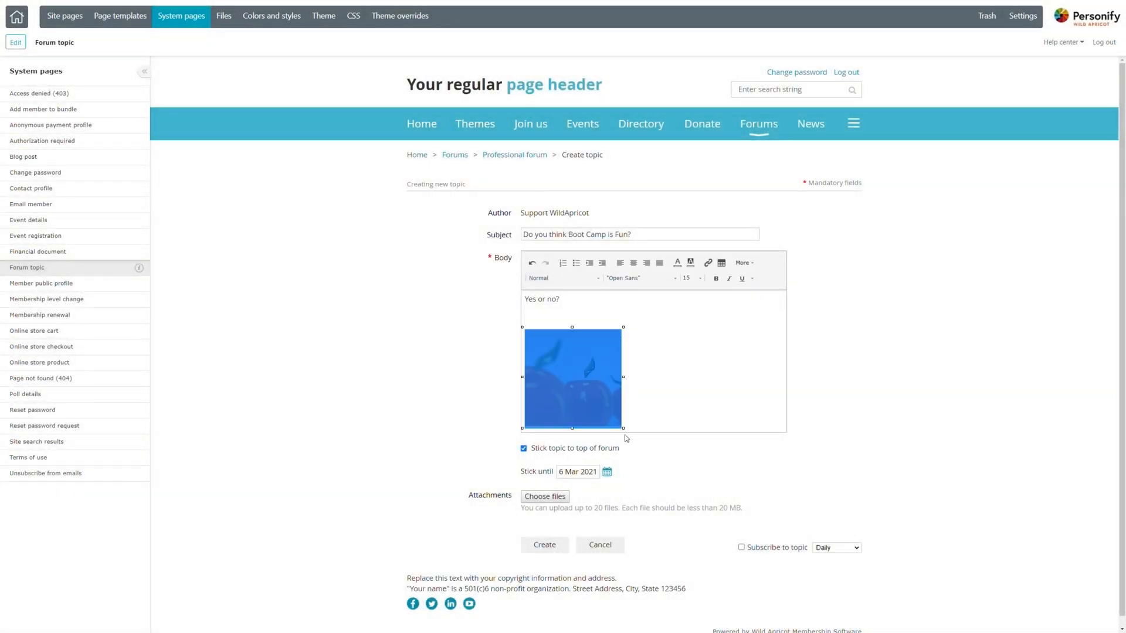
left_click_drag(623, 428, 579, 383)
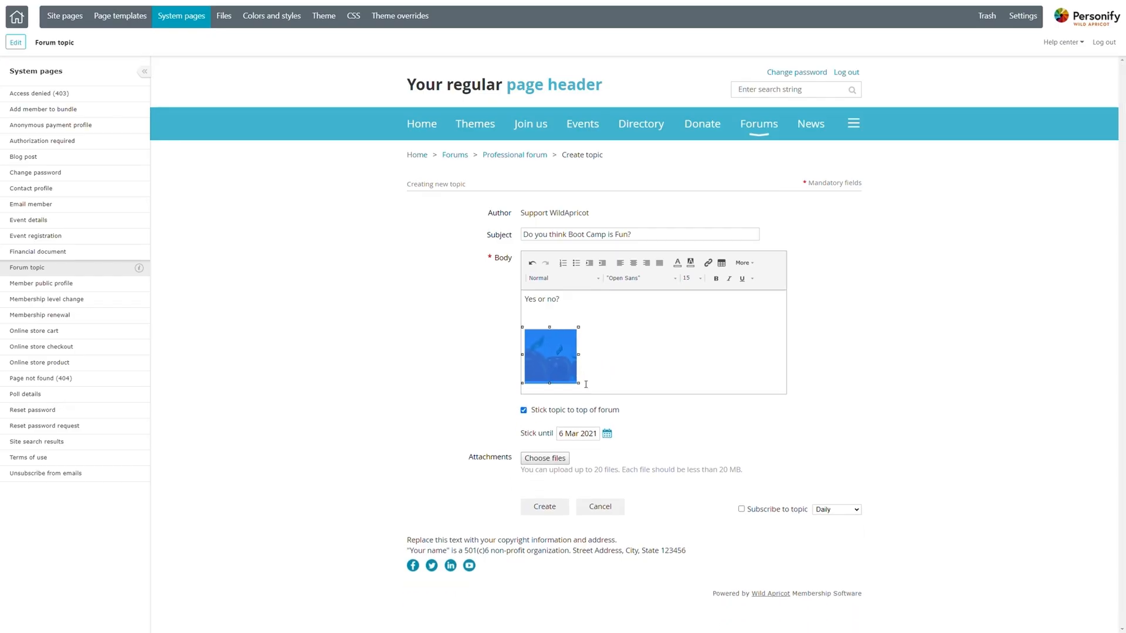
left_click(660, 351)
left_click(573, 318)
key("Delete")
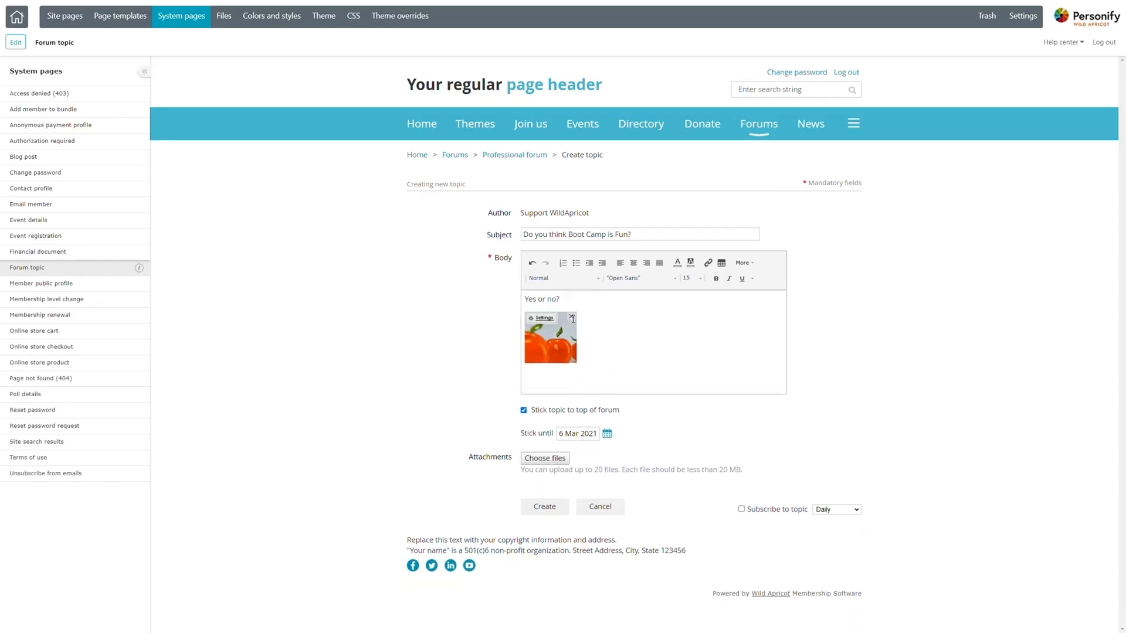
left_click(446, 387)
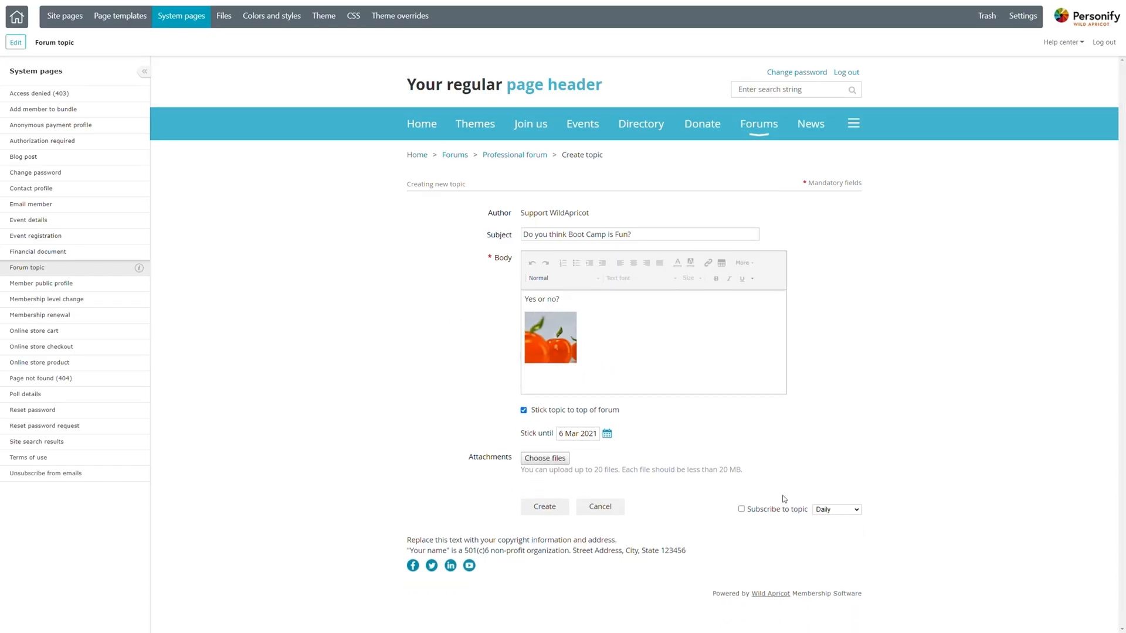
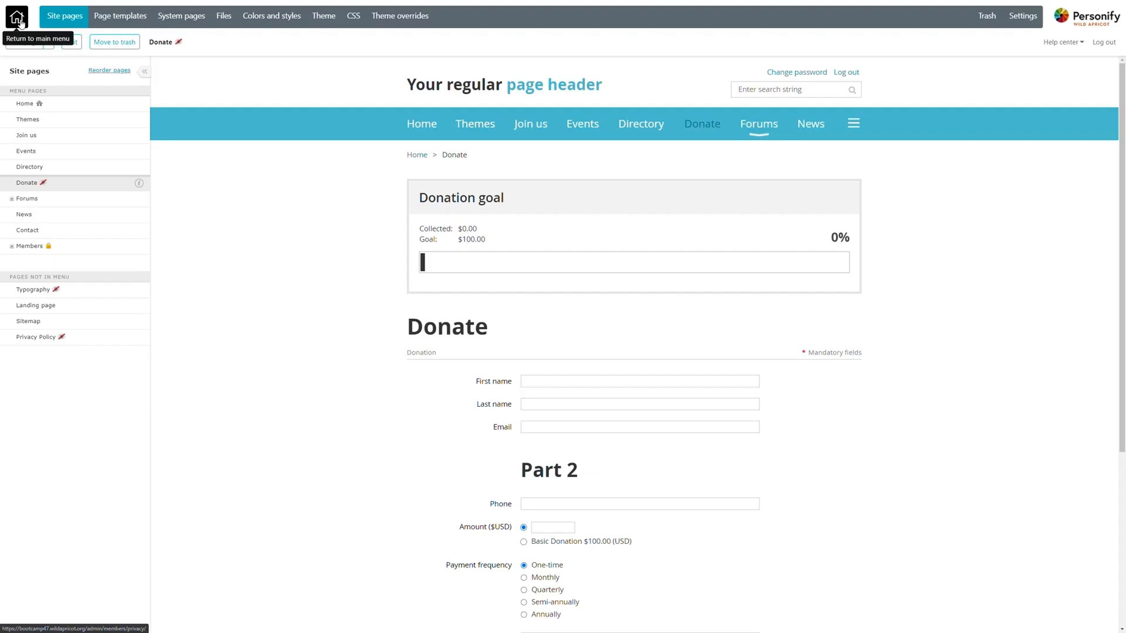
From the admin dashboard, open the Directory site page under Website and enter edit mode
left_click(19, 22)
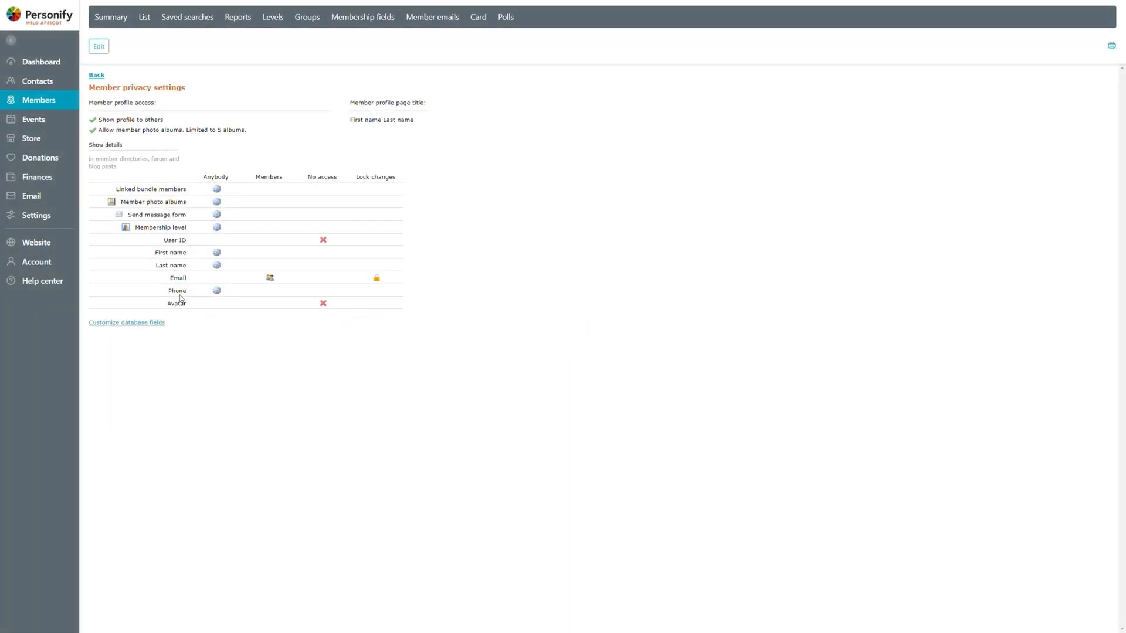
left_click(54, 68)
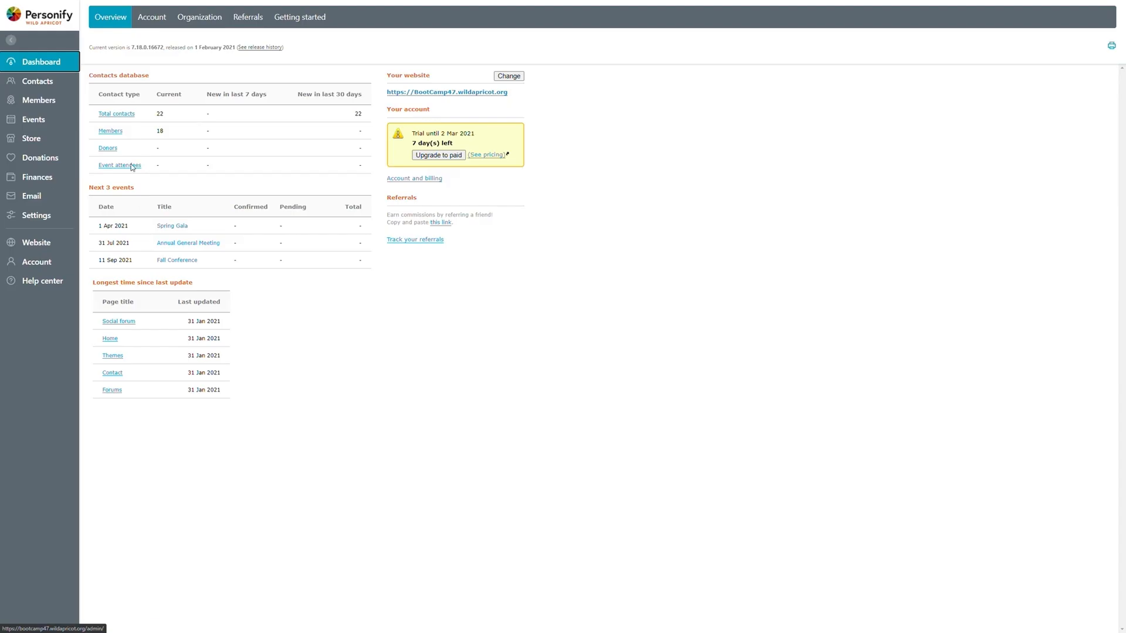
left_click(28, 247)
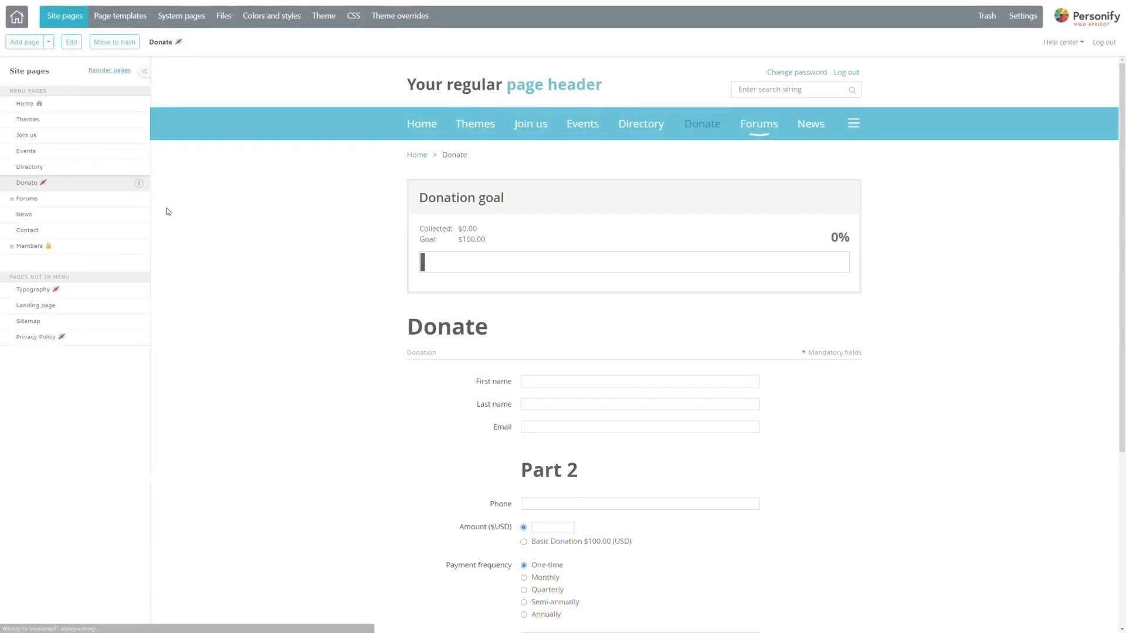
left_click(85, 172)
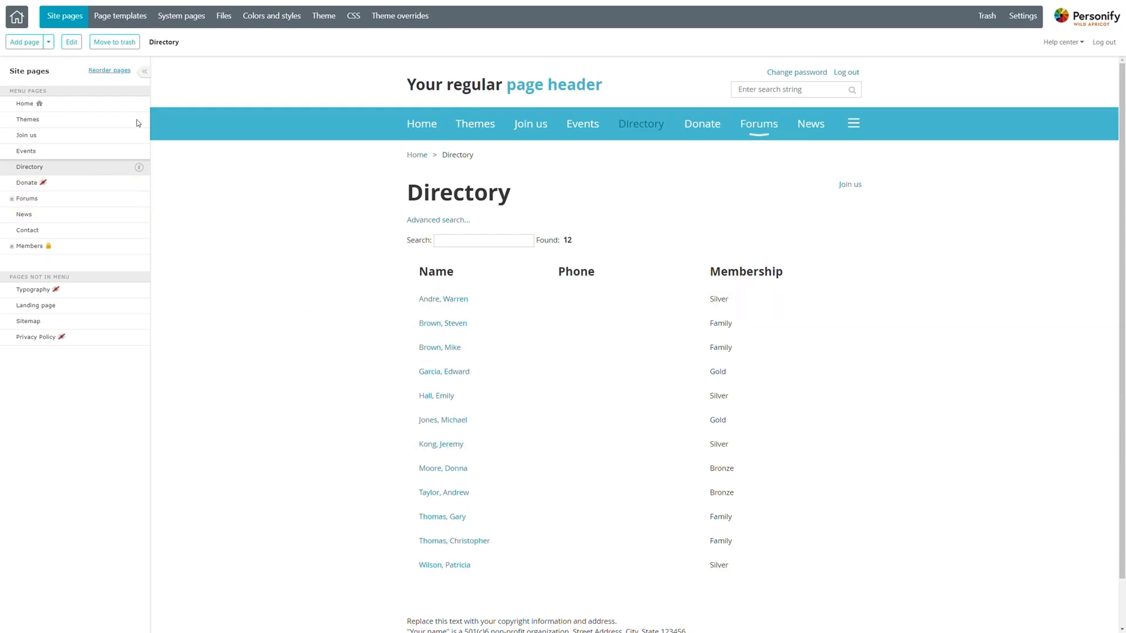
left_click(71, 42)
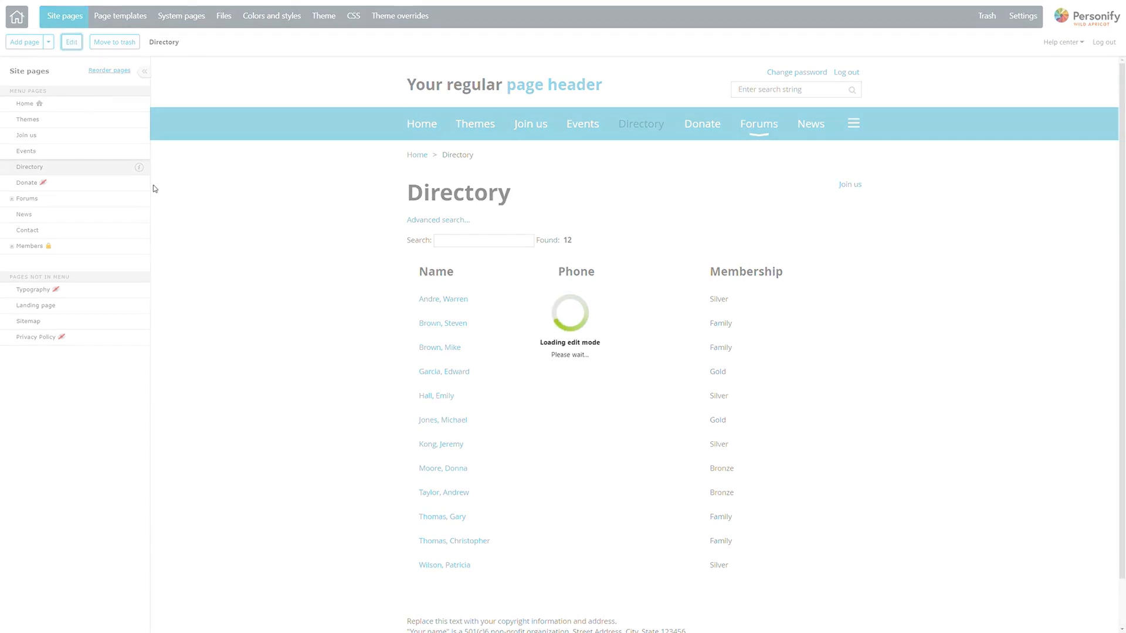
Select the Member directory gadget on the Directory page to show its settings
left_click(530, 353)
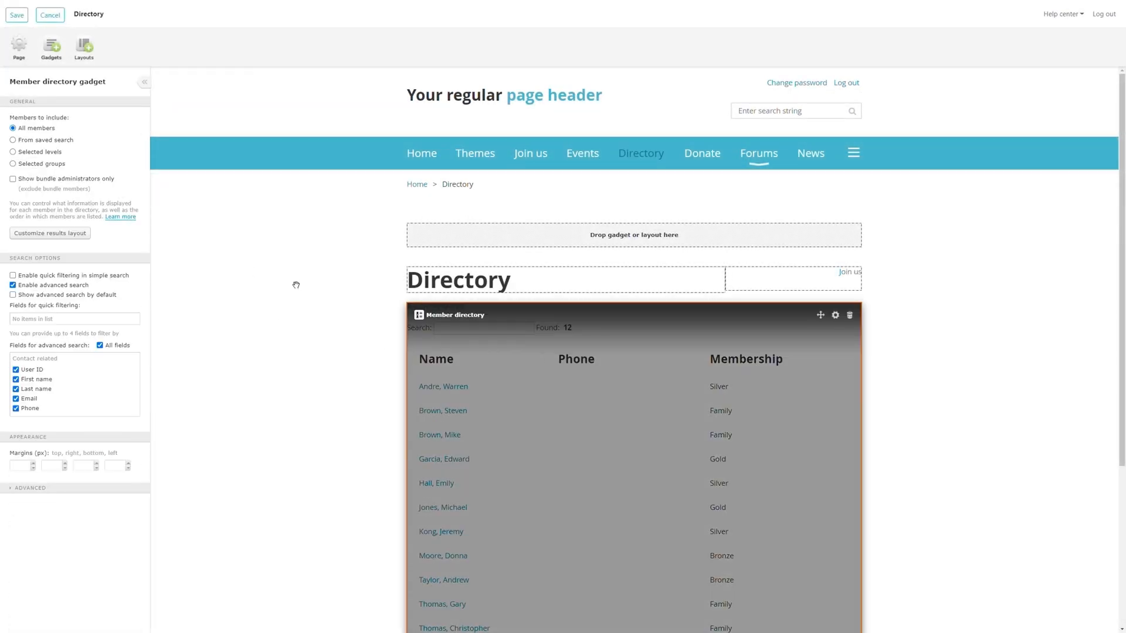
left_click(52, 47)
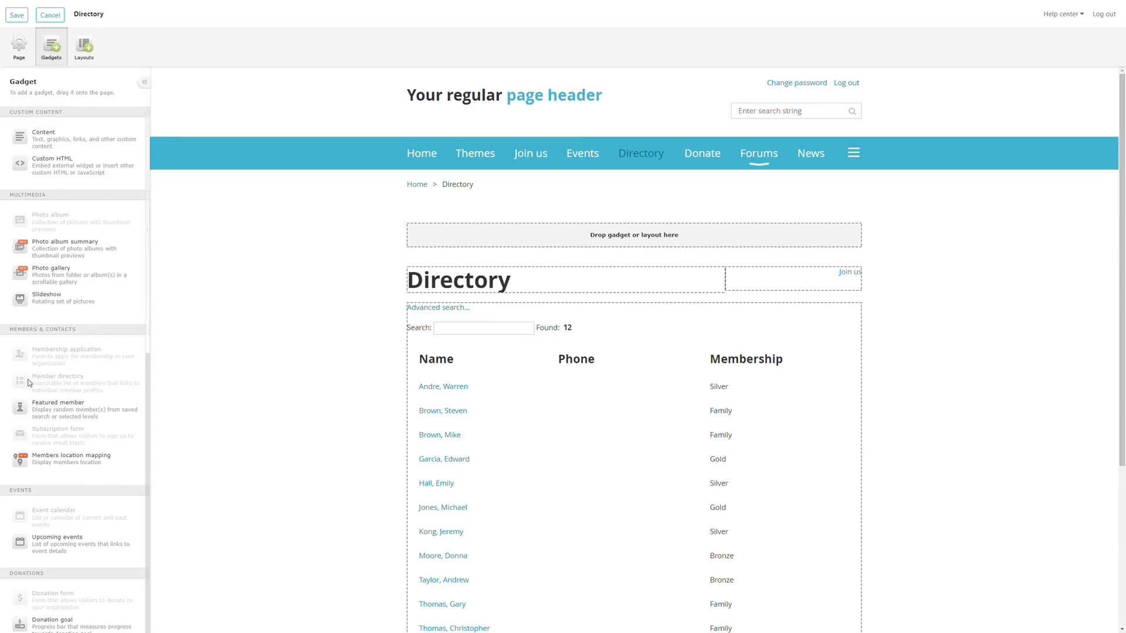
left_click(19, 47)
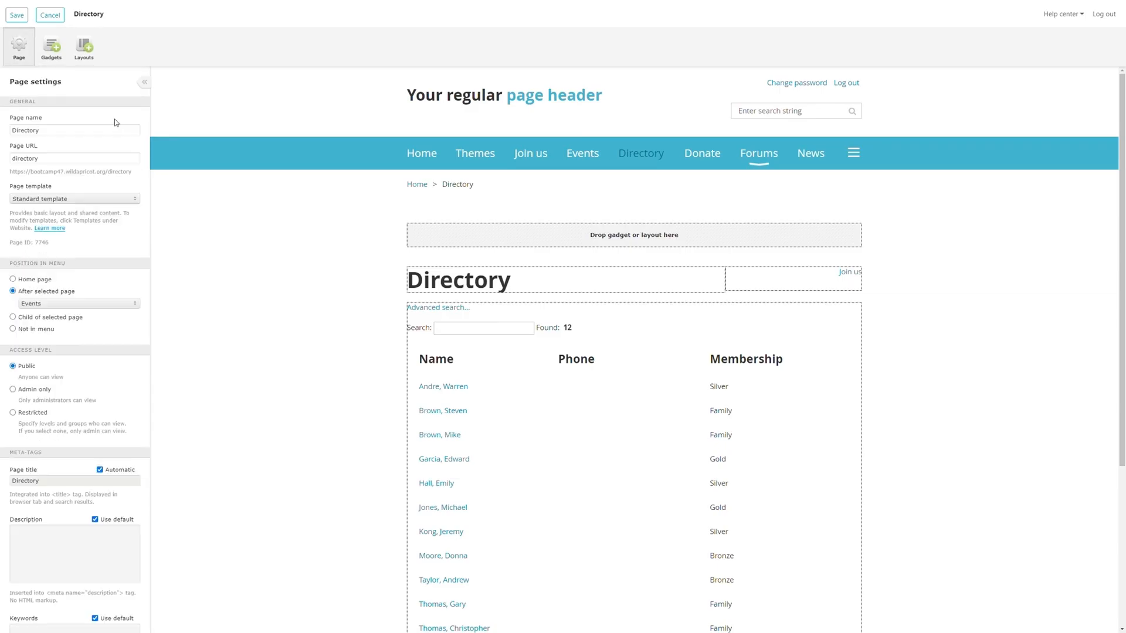
mouse_move(535, 362)
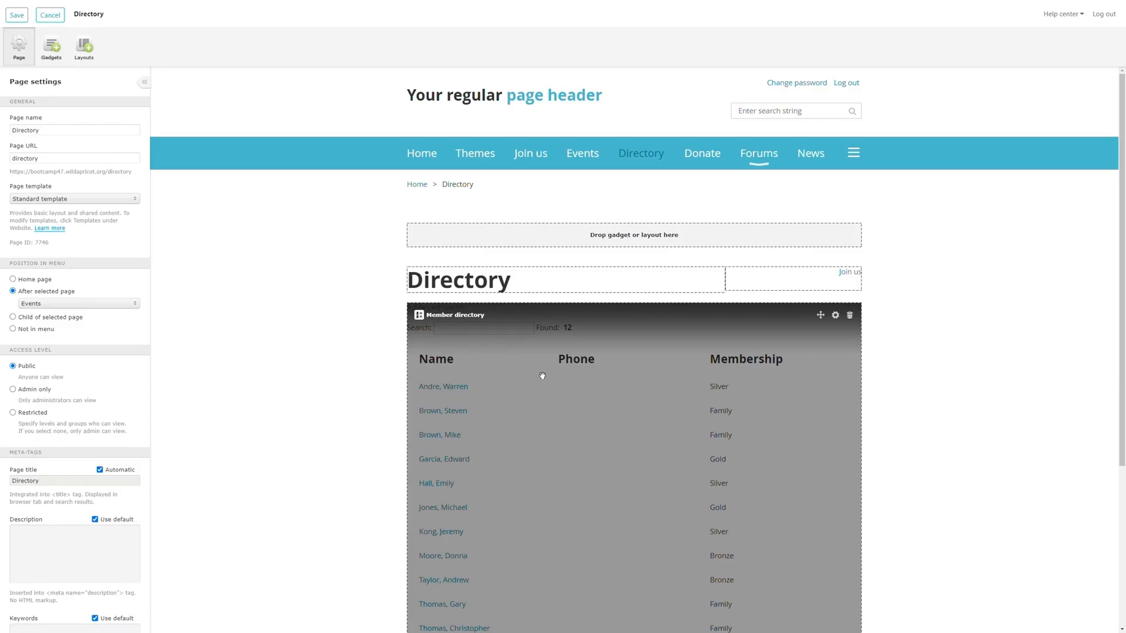
left_click_drag(542, 376, 548, 475)
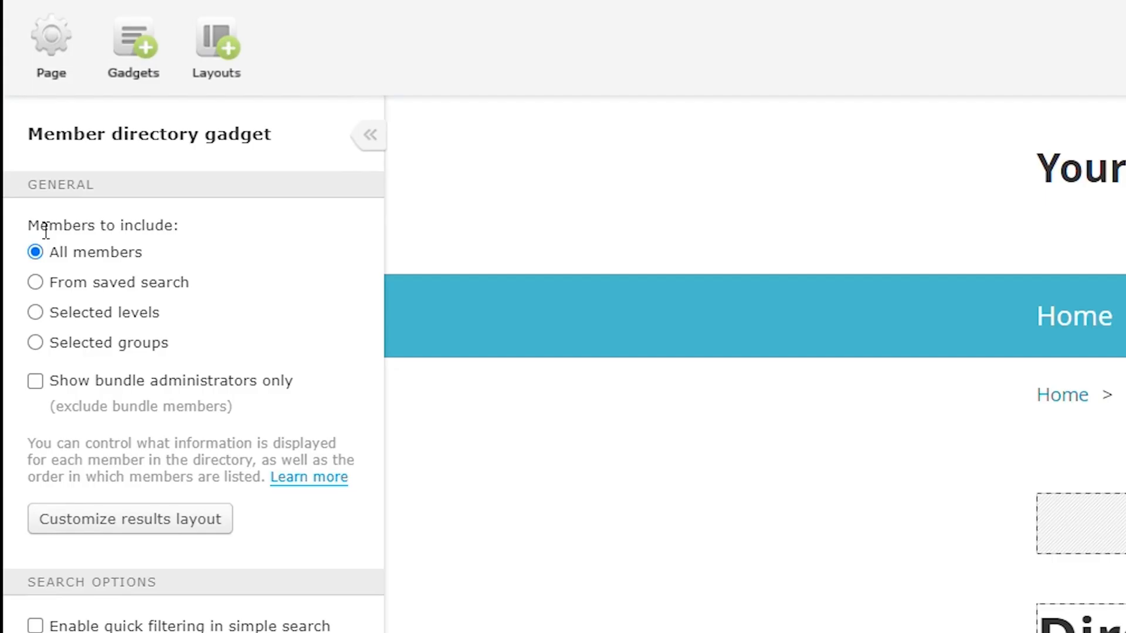
Try Gold/Family/Bronze levels and Boot Camp/Board Members groups, then set bundle-admins-only and All members
left_click(96, 317)
left_click(100, 402)
left_click(88, 378)
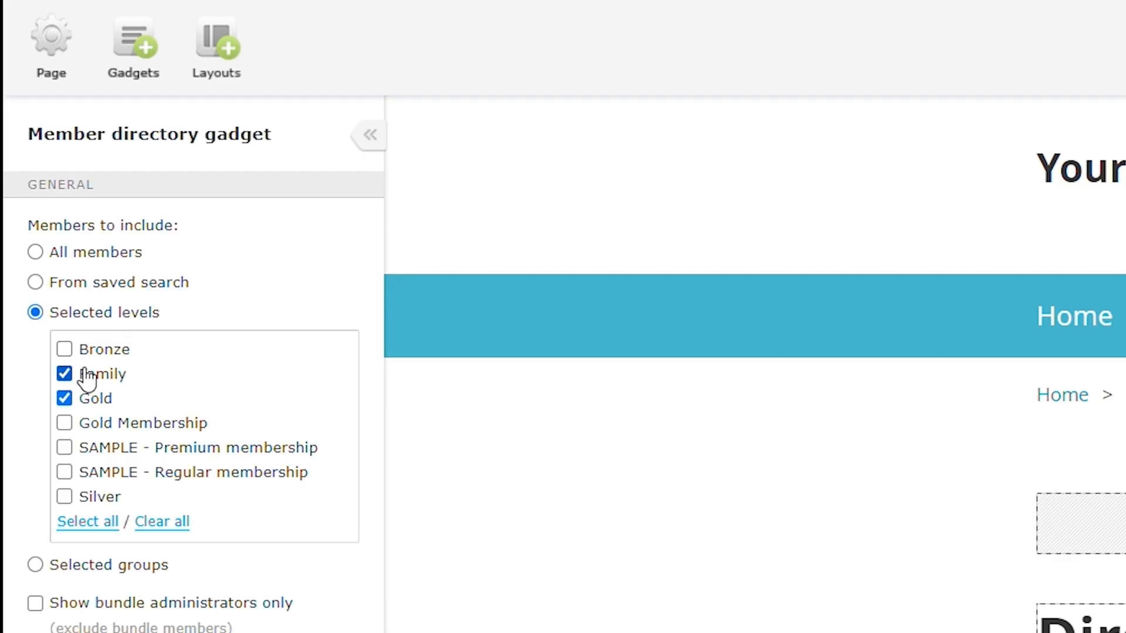
left_click(88, 350)
left_click(105, 565)
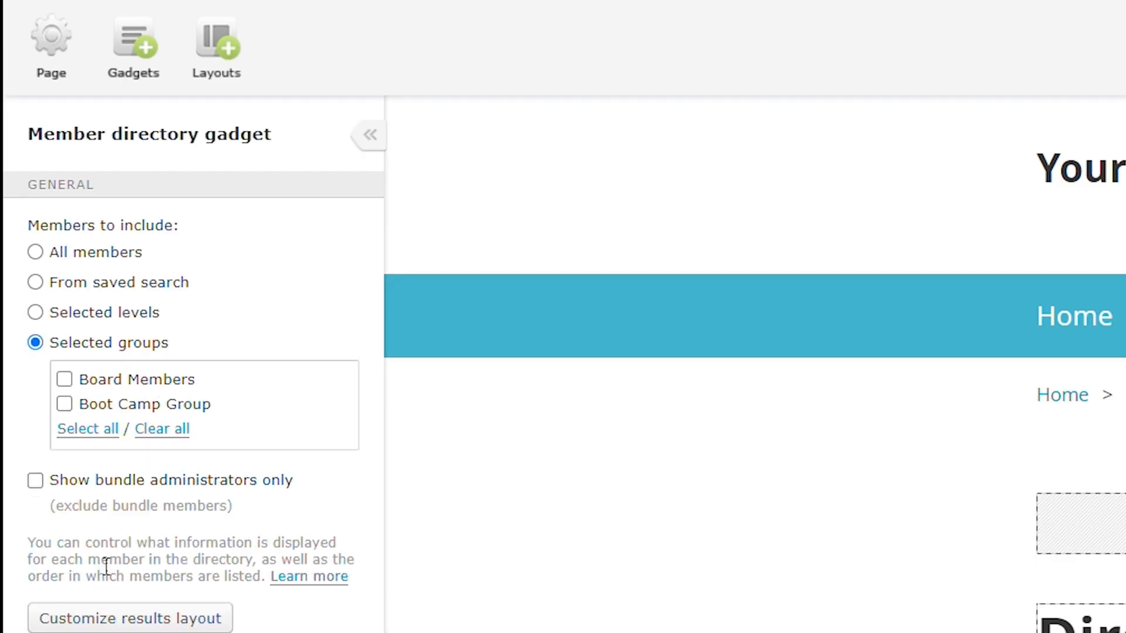
left_click(134, 407)
left_click(129, 393)
left_click(76, 486)
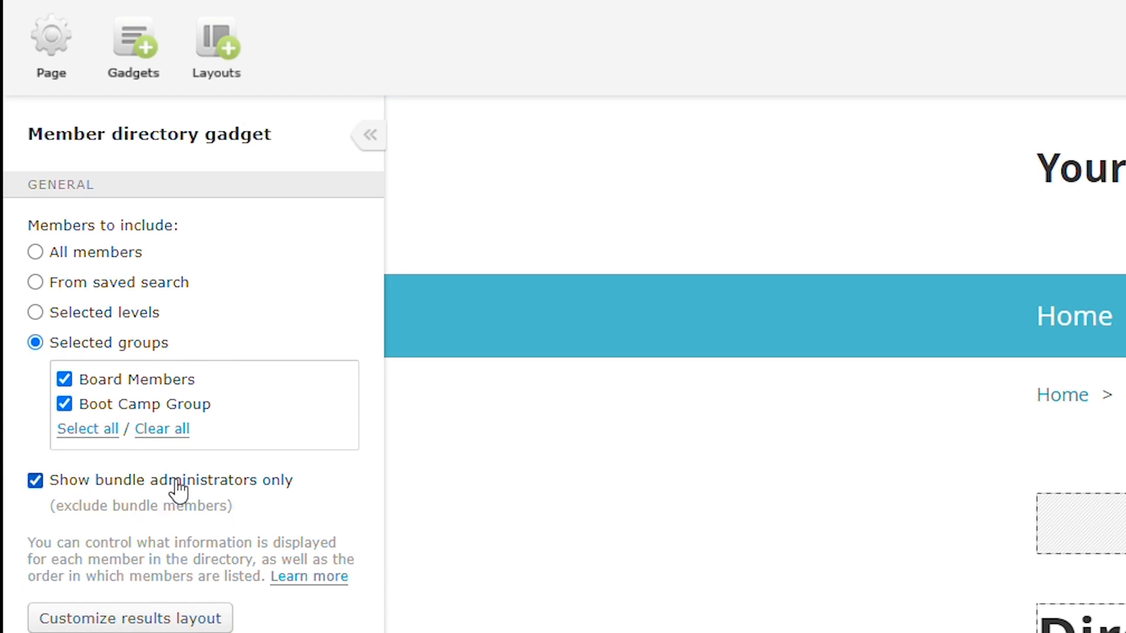
left_click(87, 263)
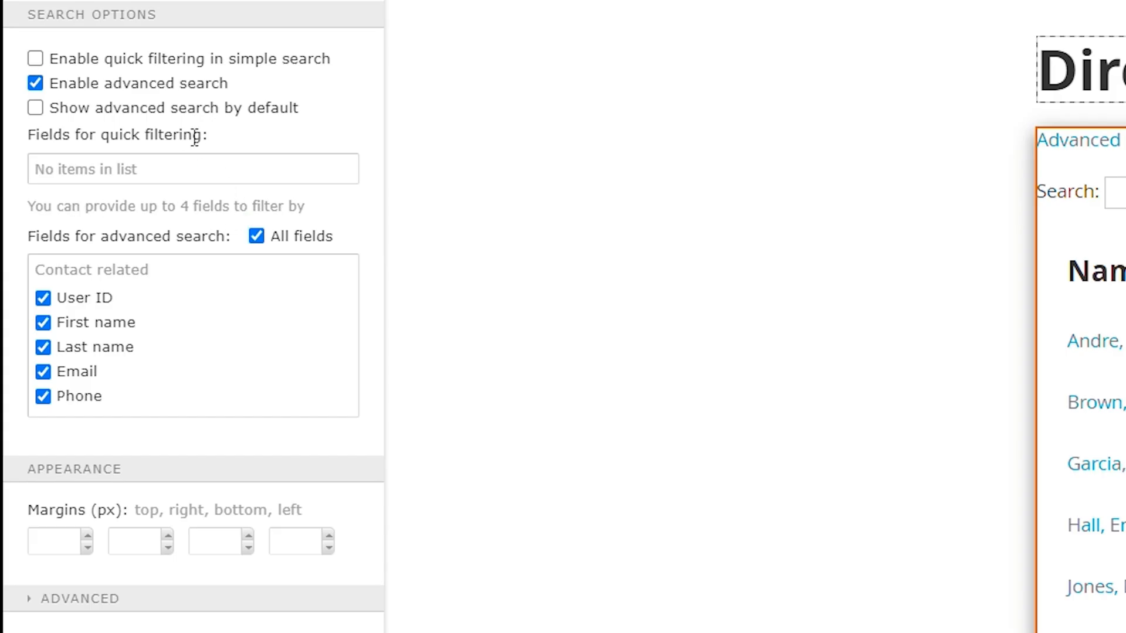
Enable quick filtering in simple search and open the directory's Customize results layout dialog
left_click(104, 60)
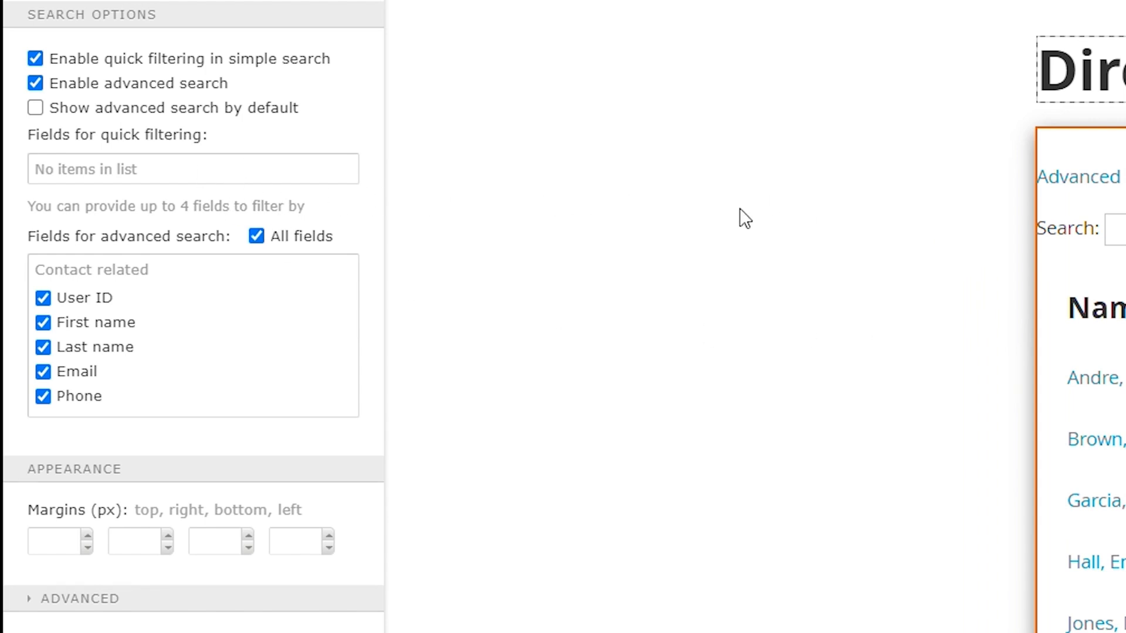
left_click(726, 216)
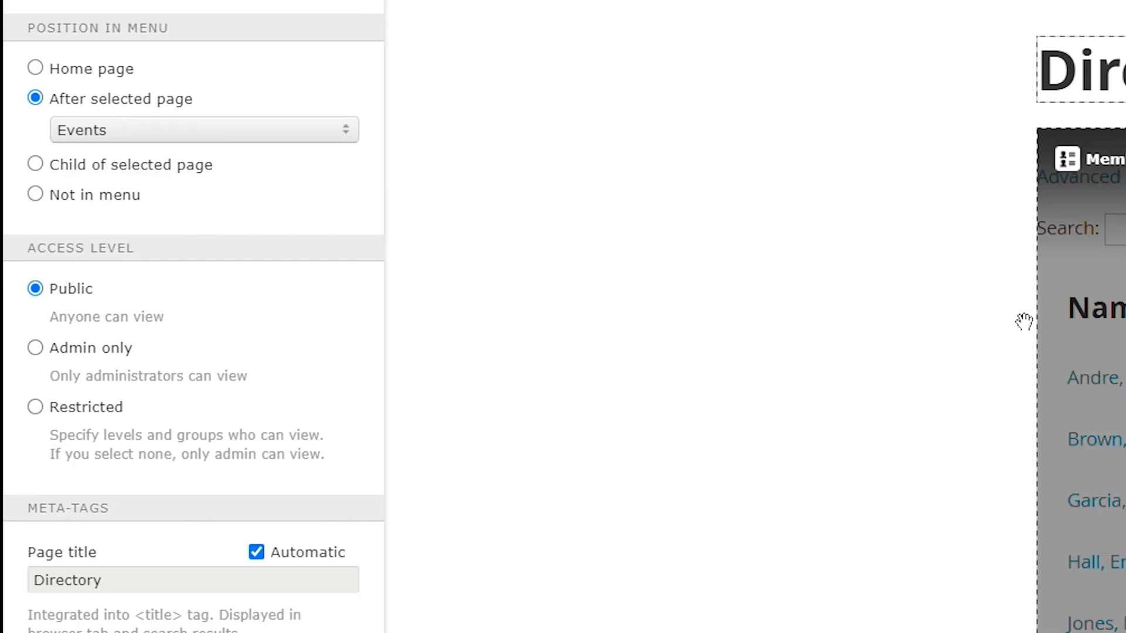
left_click(1102, 270)
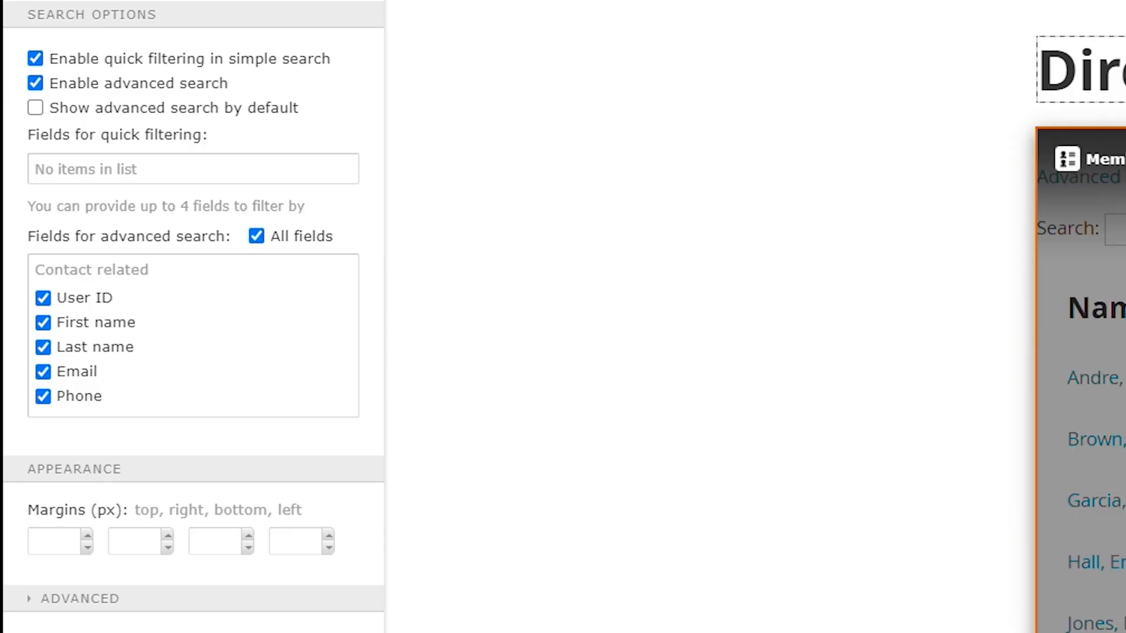
scroll(125, 186, "up", 6)
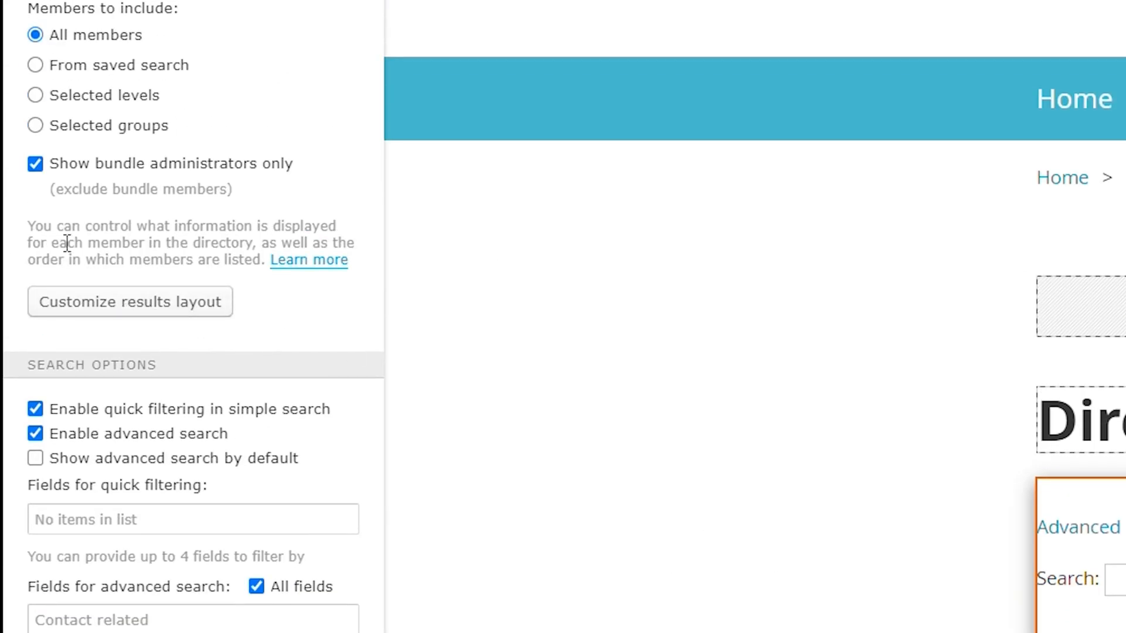
left_click(111, 302)
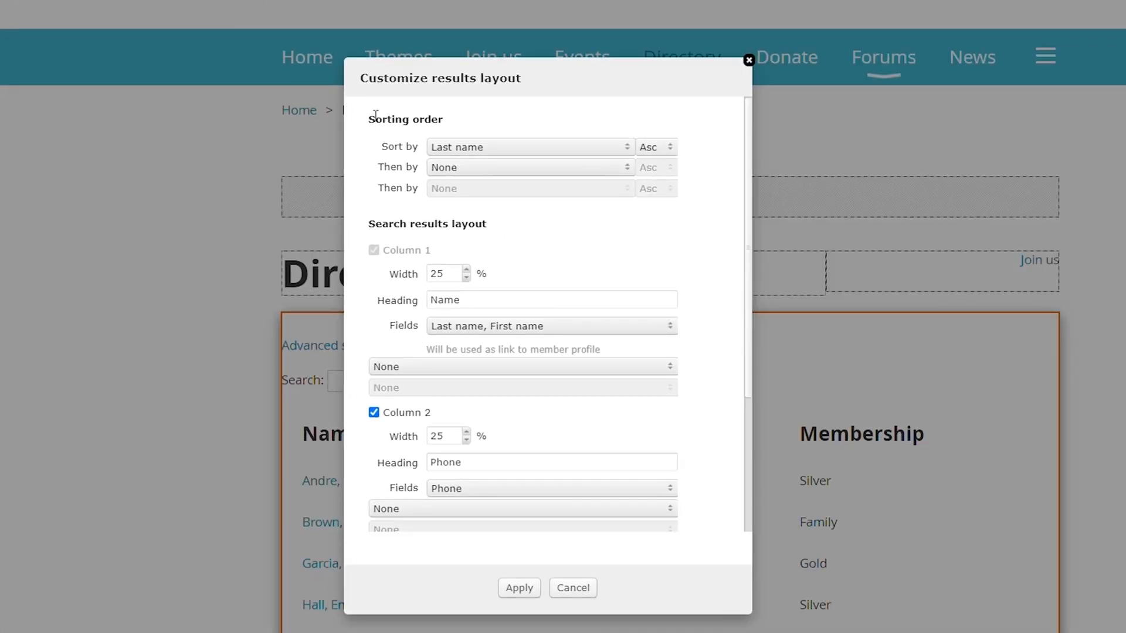
Move the layout window aside and set the first column's width to 20%
left_click_drag(369, 119, 443, 121)
left_click(453, 121)
left_click_drag(569, 80, 194, 32)
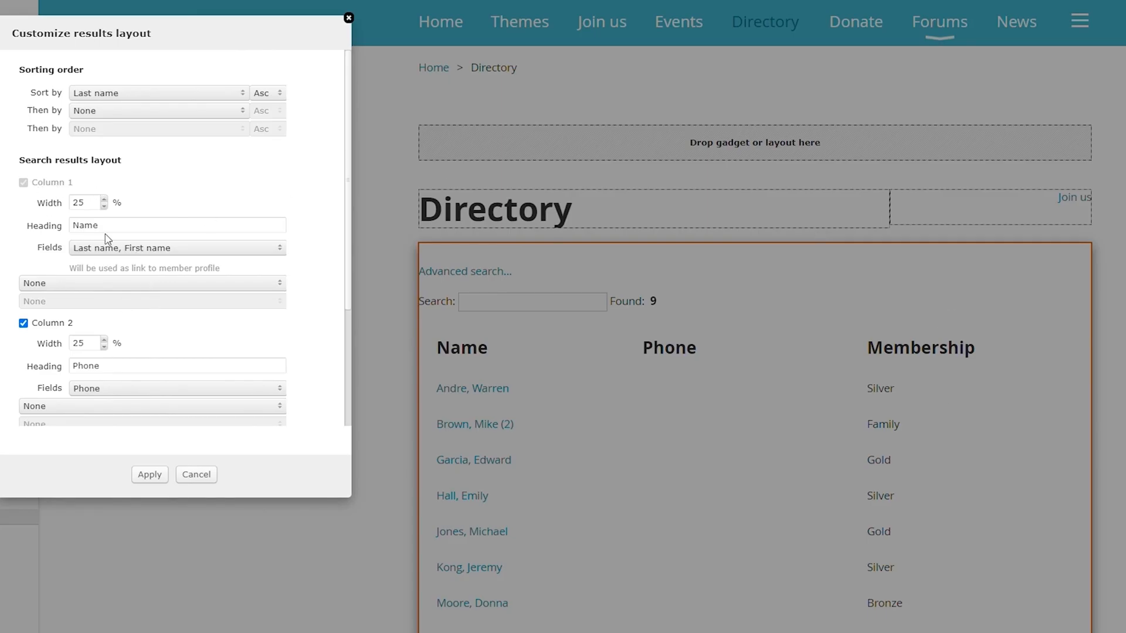
left_click_drag(101, 225, 70, 225)
left_click(176, 208)
left_click(104, 207)
Set the first column's fields to Email, Phone and Membership level
scroll(218, 232, "down", 1)
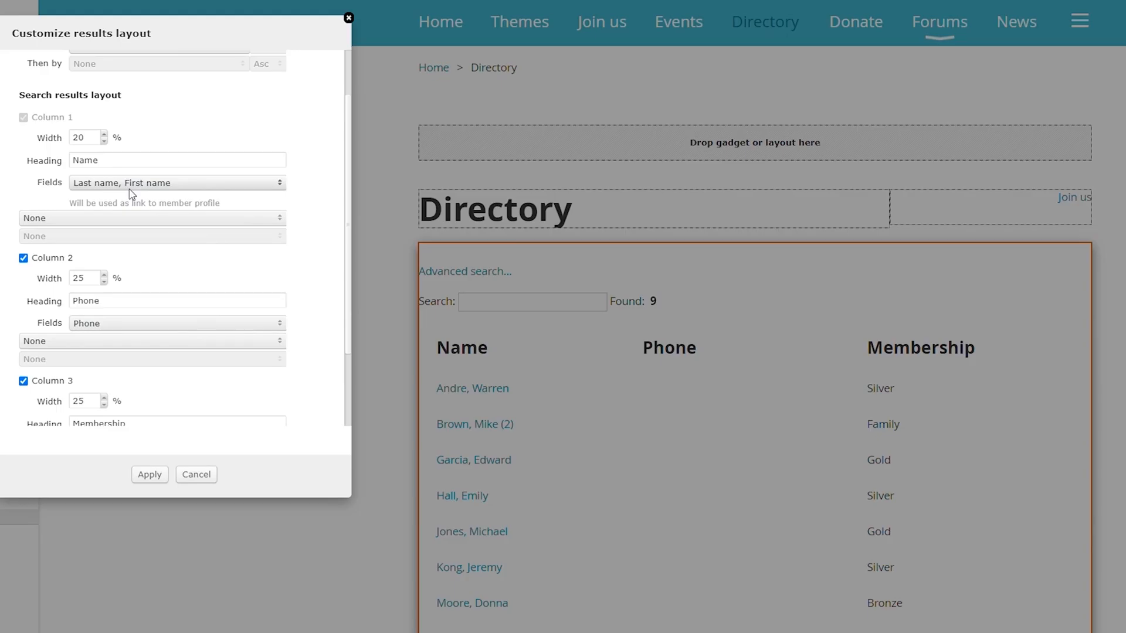
double_click(44, 183)
left_click(24, 185)
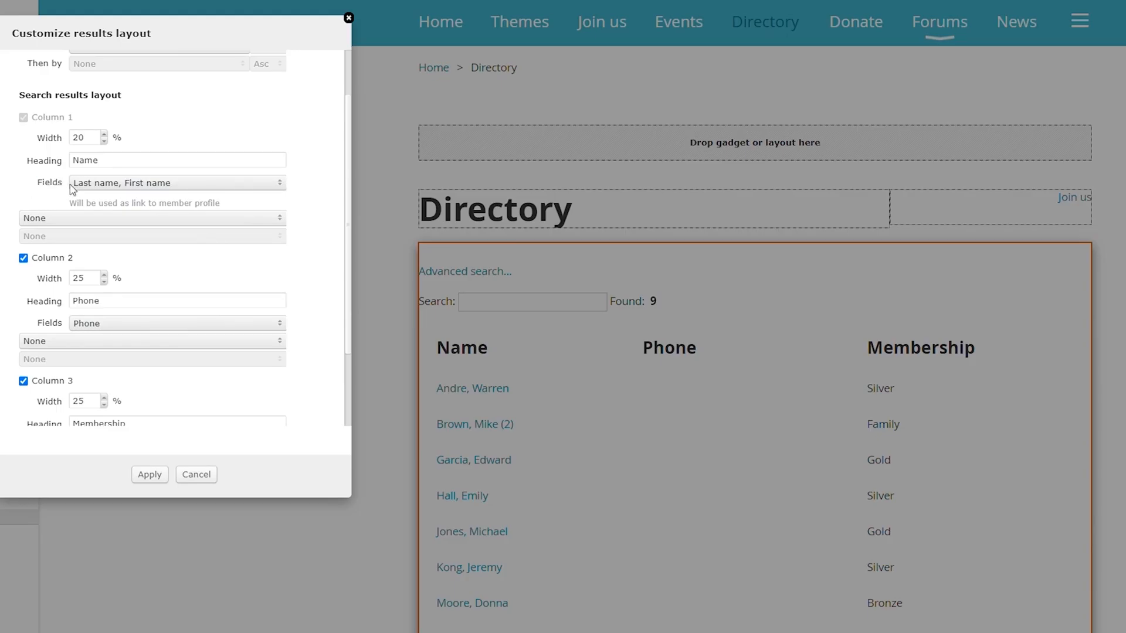
left_click(105, 185)
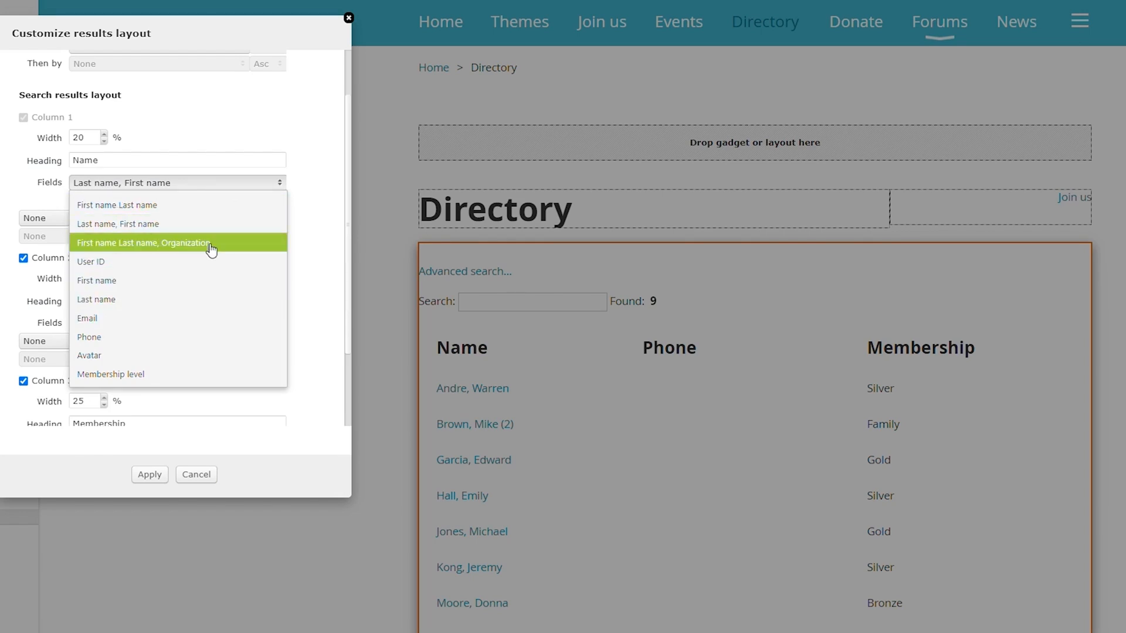
left_click(128, 321)
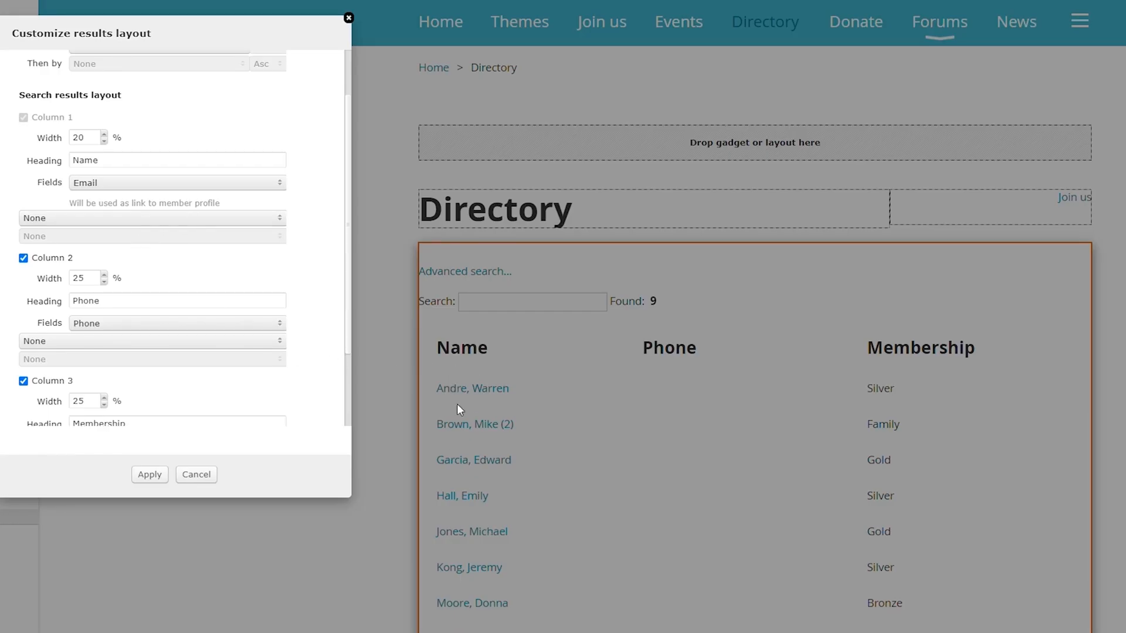
left_click(89, 219)
left_click(92, 391)
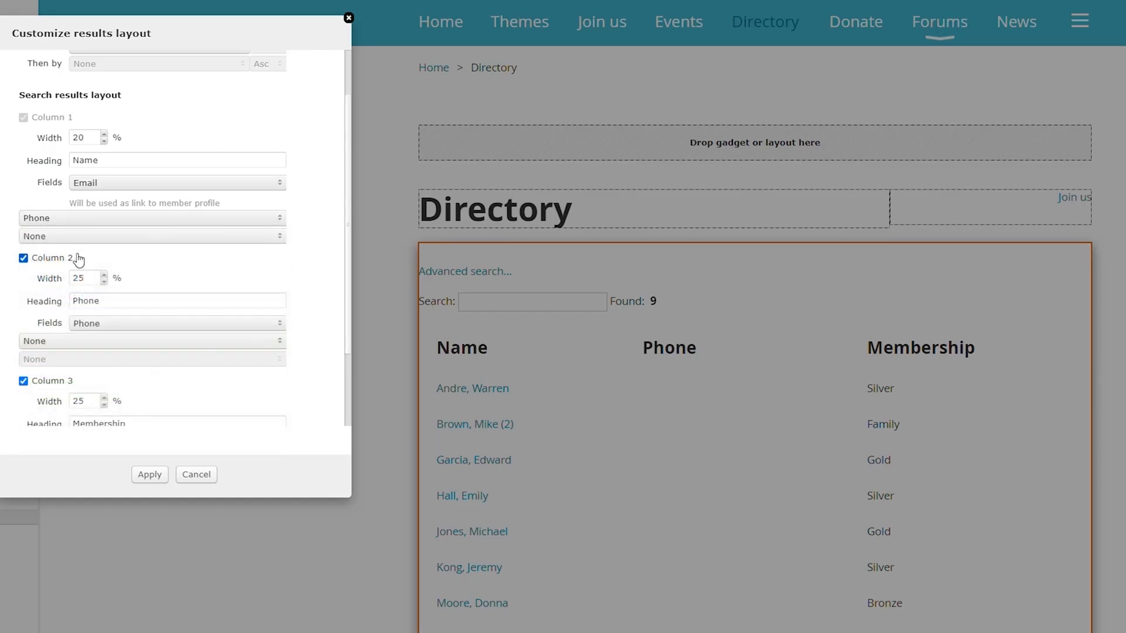
left_click(78, 236)
left_click(100, 447)
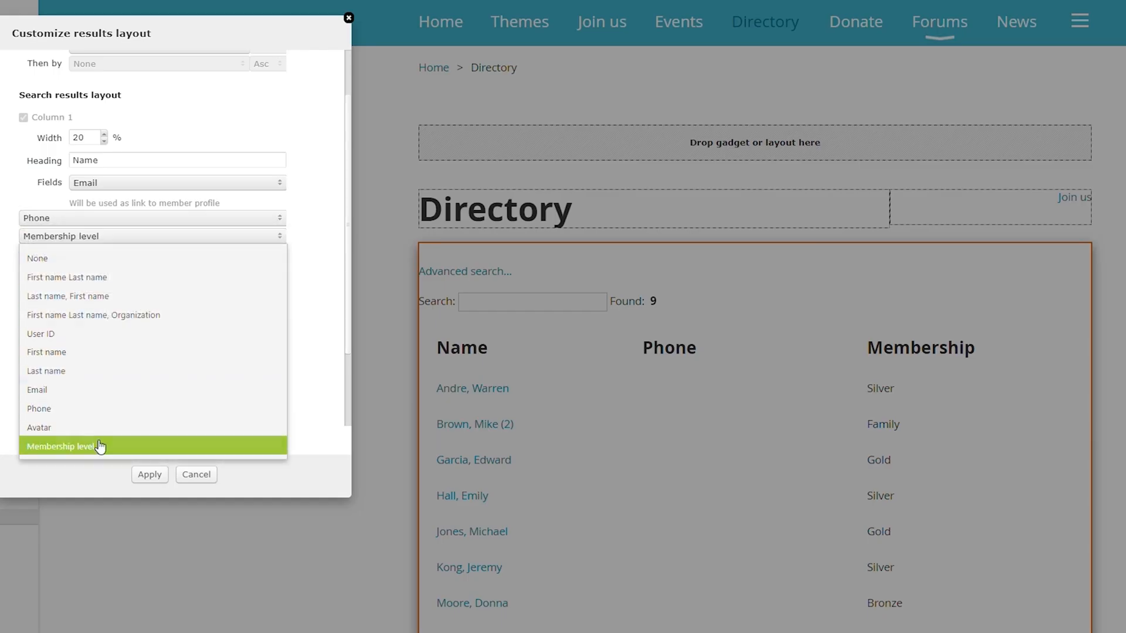
Rename the first column's heading to Email
scroll(184, 280, "down", 1)
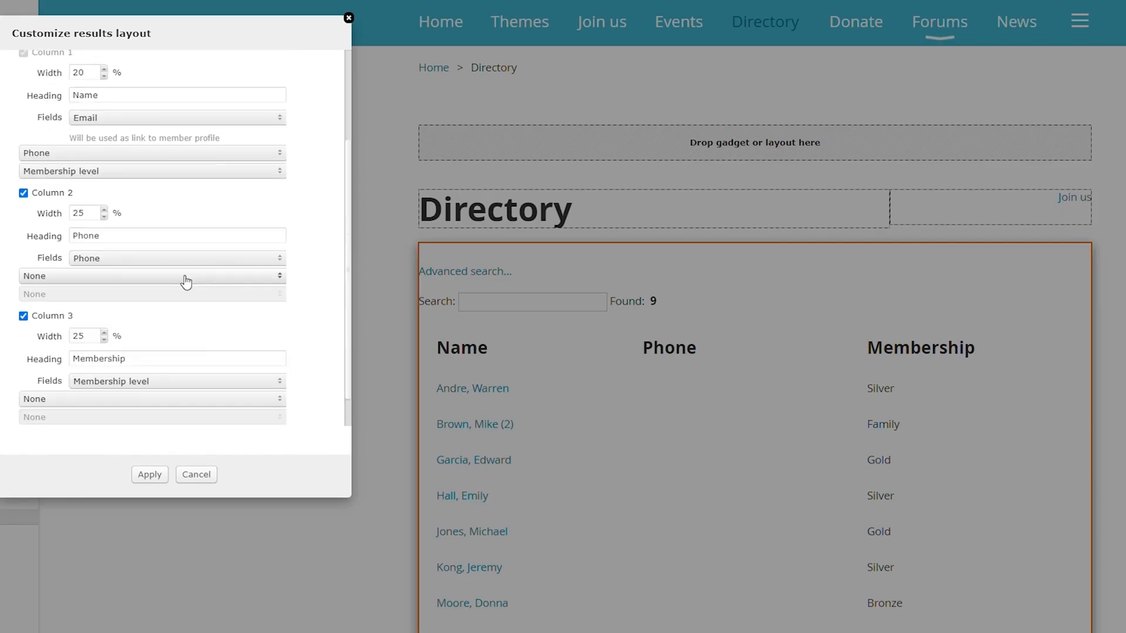
scroll(98, 156, "up", 1)
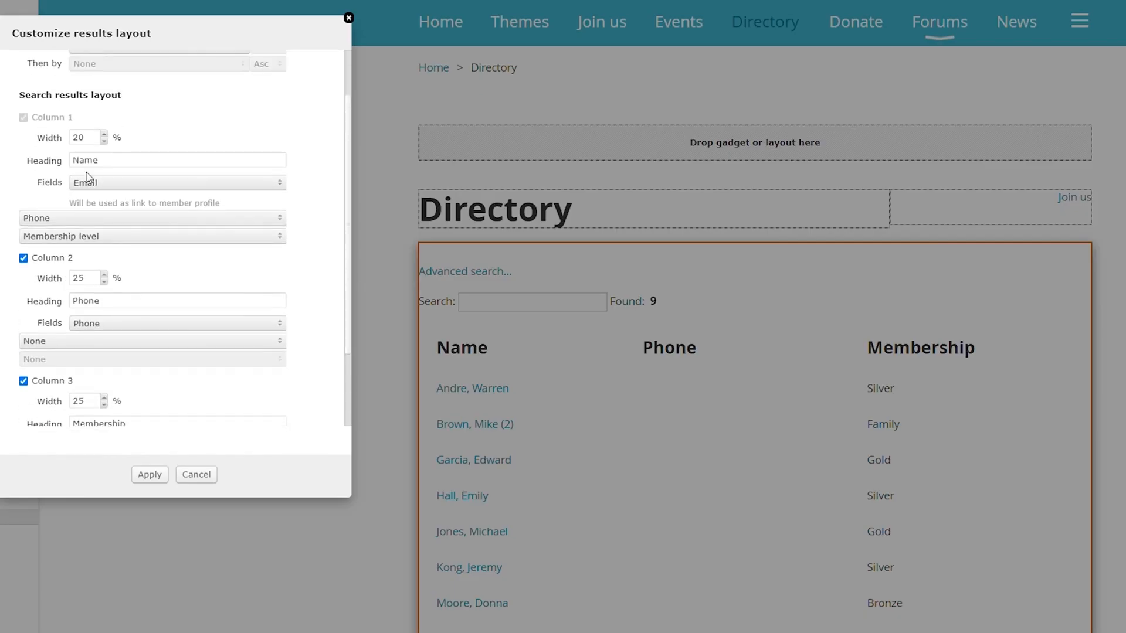
left_click(44, 159)
type("Email")
Apply the layout and review the Email, Phone and Membership columns for 10 members
left_click(145, 475)
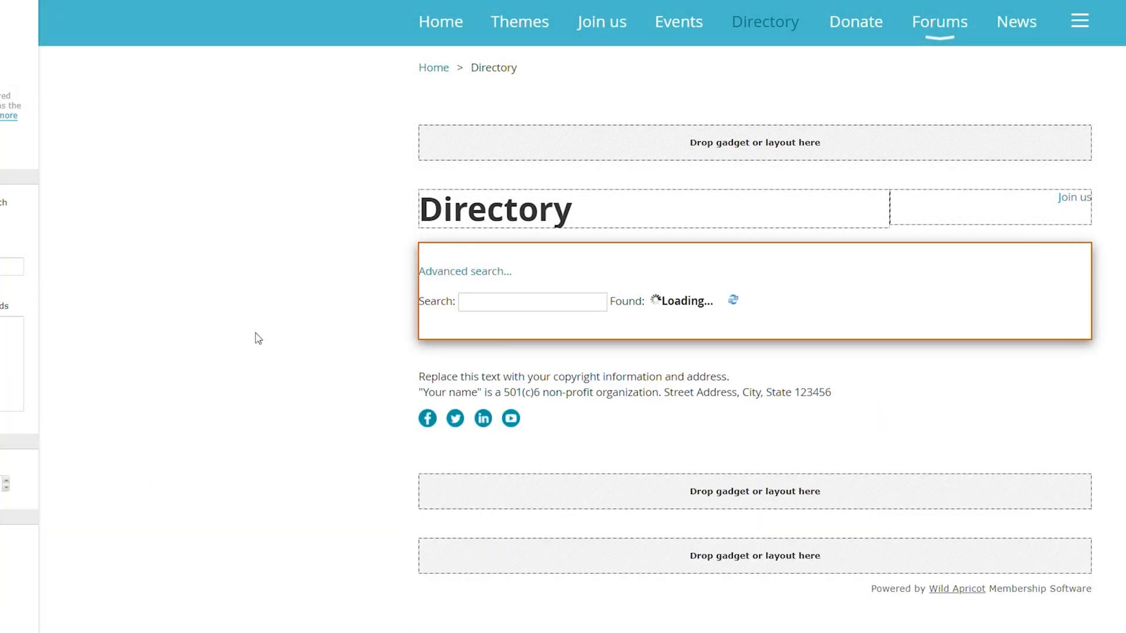
scroll(308, 315, "down", 3)
scroll(308, 315, "down", 2)
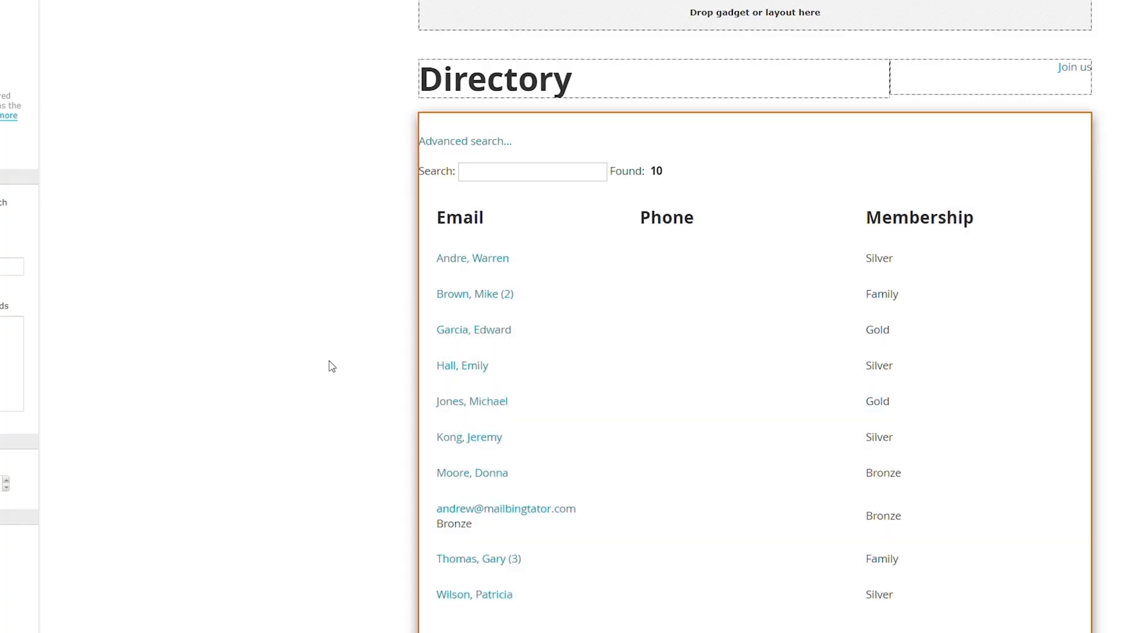
Reselect the member directory listing and reopen its results layout down to Column 4
left_click(329, 367)
left_click(593, 385)
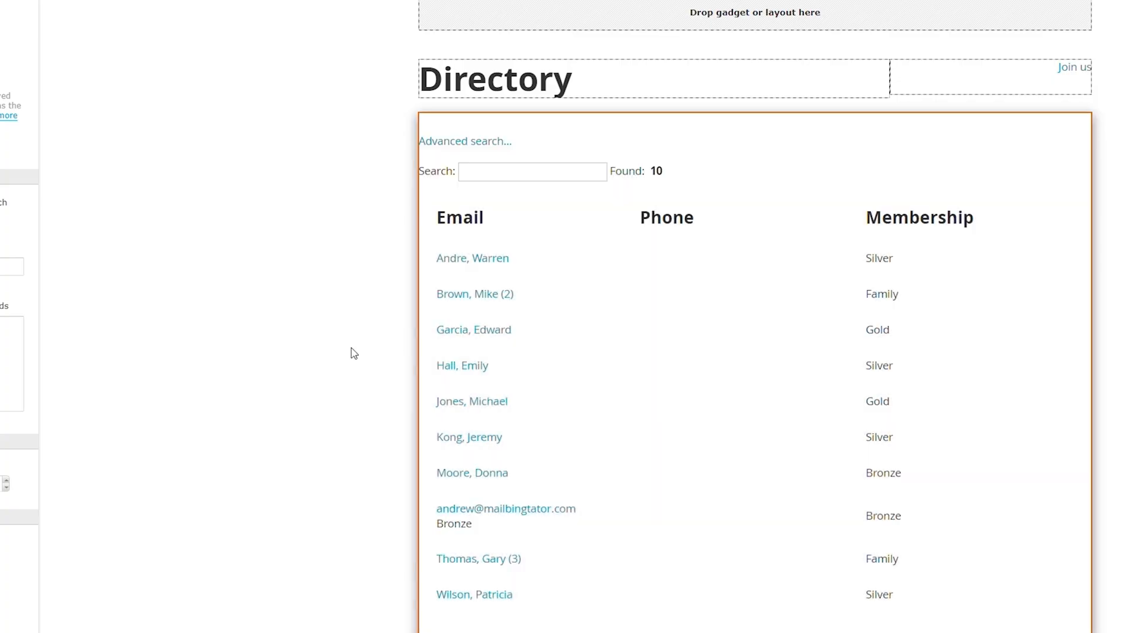
left_click(351, 348)
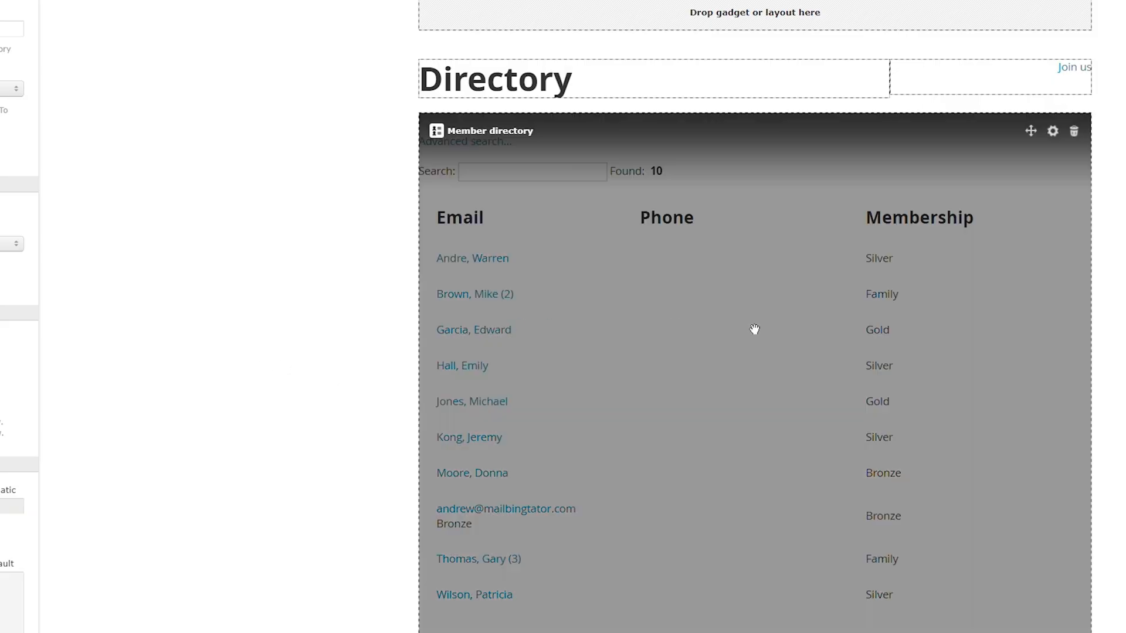
left_click(754, 330)
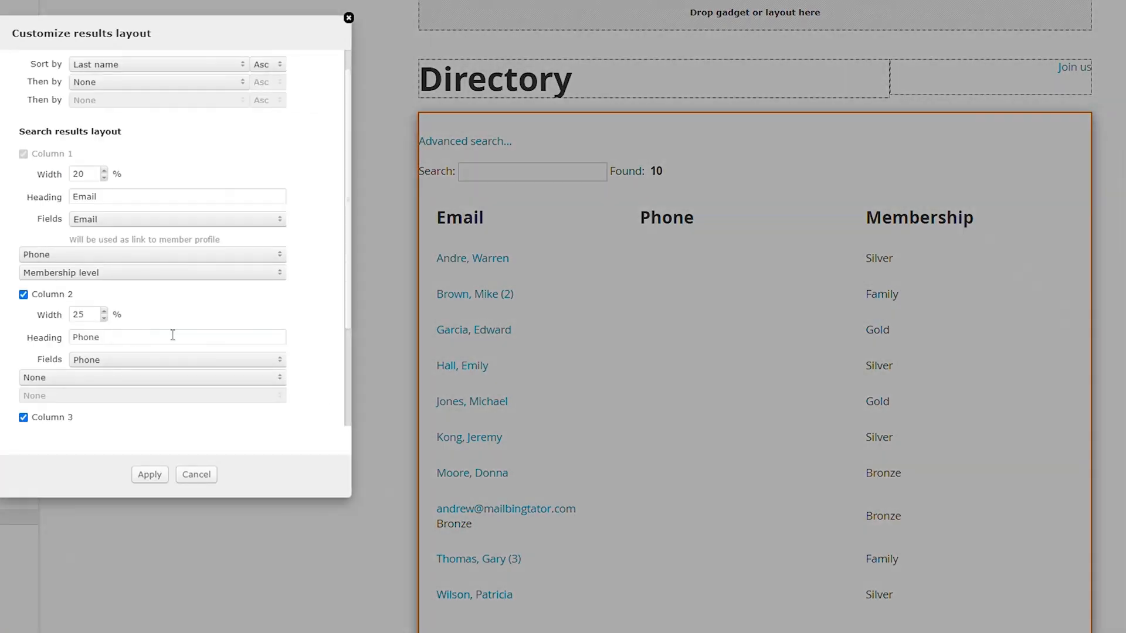
scroll(171, 328, "down", 3)
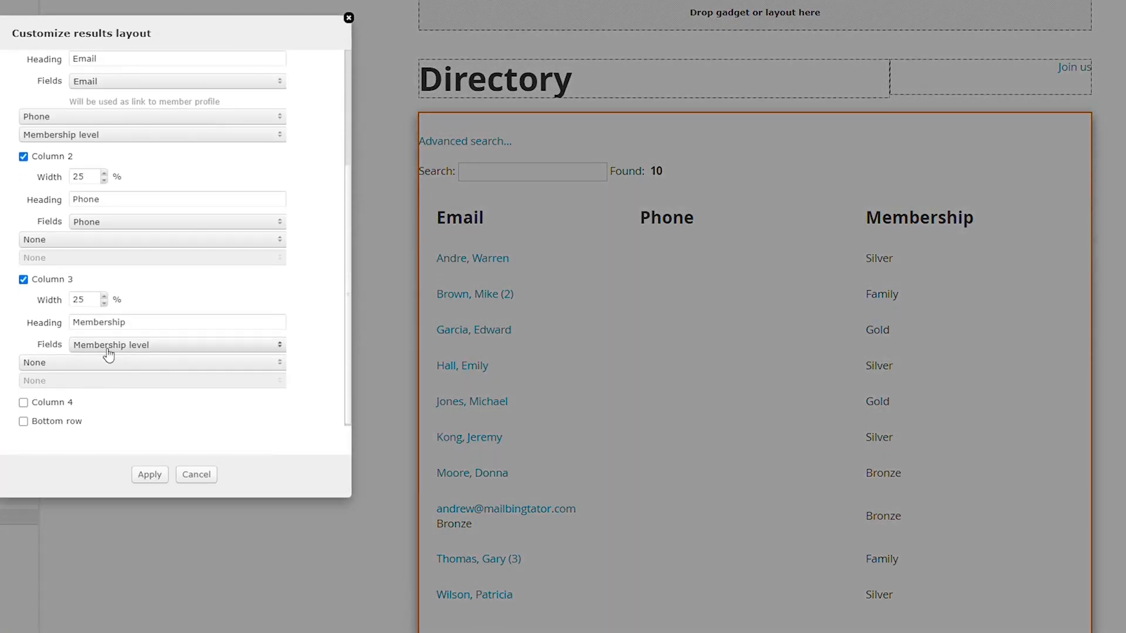
Enable Column 4 with heading Avatar showing the Avatar field, then apply
left_click(24, 404)
scroll(156, 384, "down", 3)
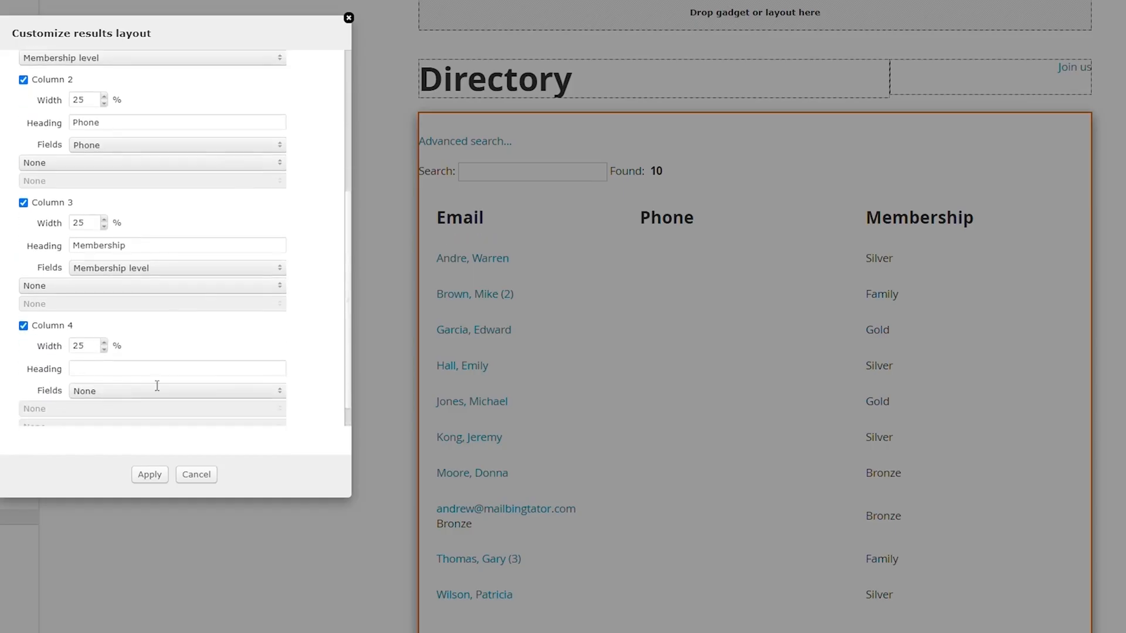
left_click(140, 341)
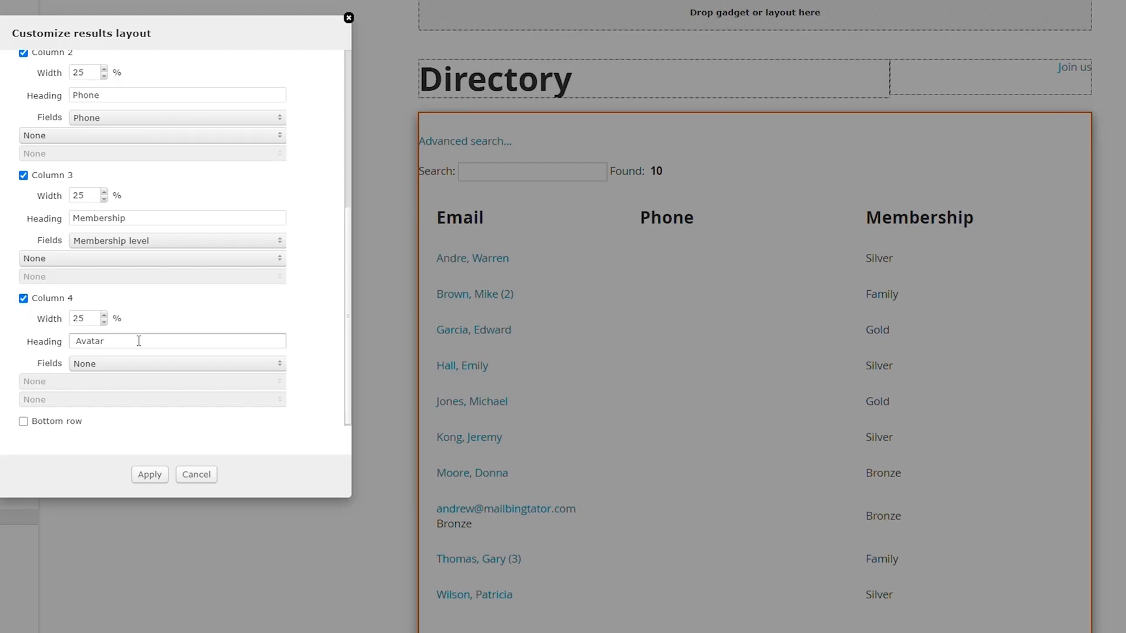
double_click(45, 365)
left_click(23, 369)
left_click(87, 364)
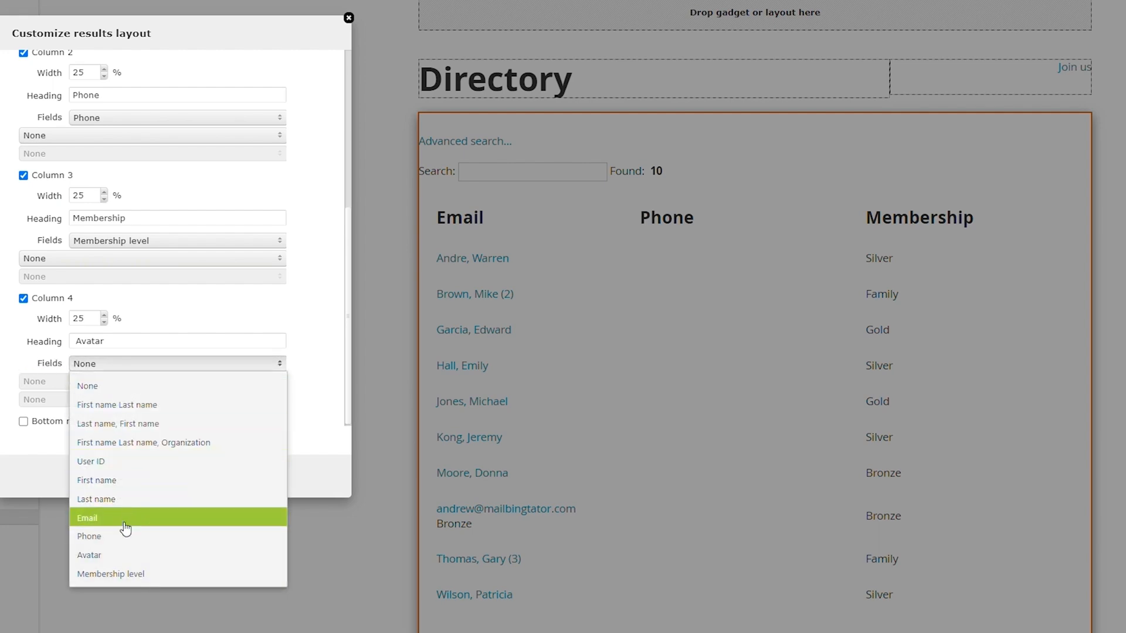
left_click(117, 556)
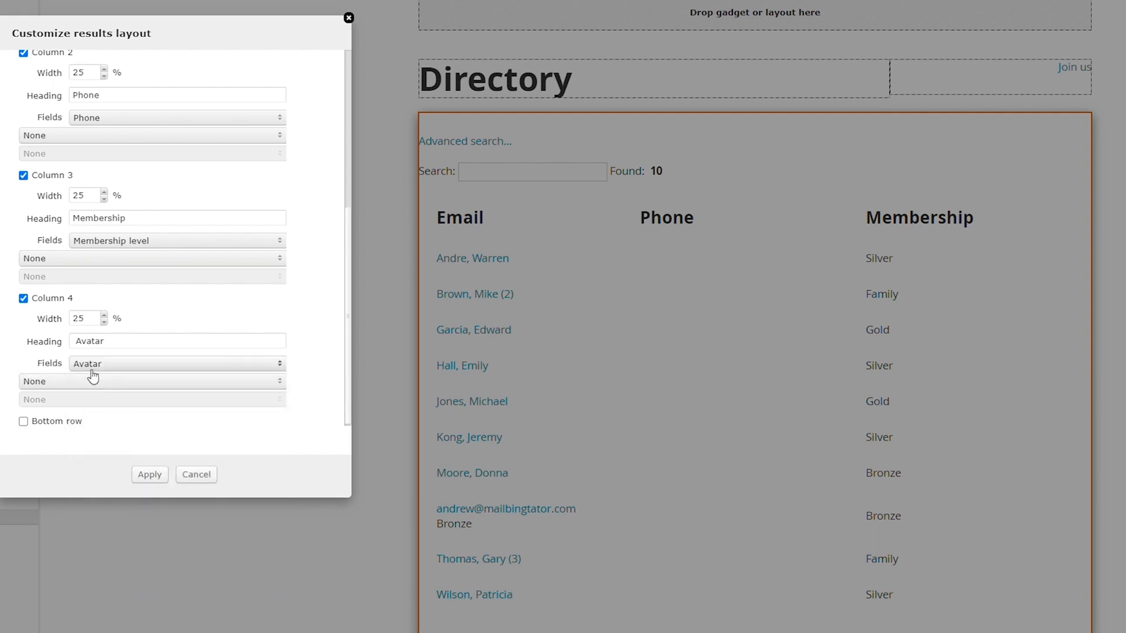
left_click(158, 473)
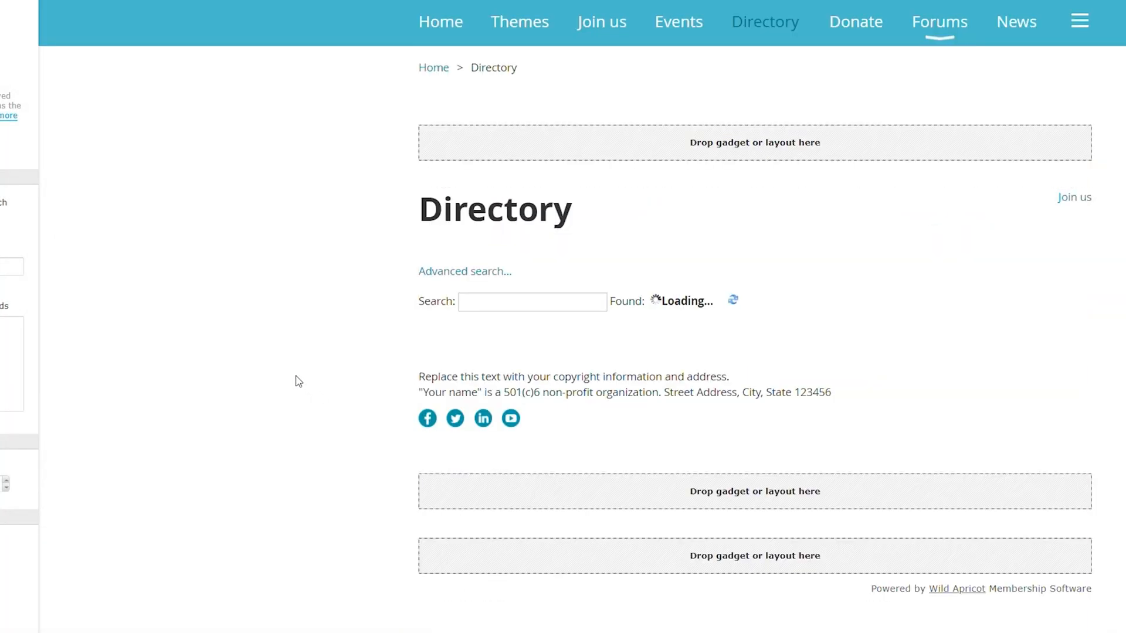
scroll(299, 381, "down", 3)
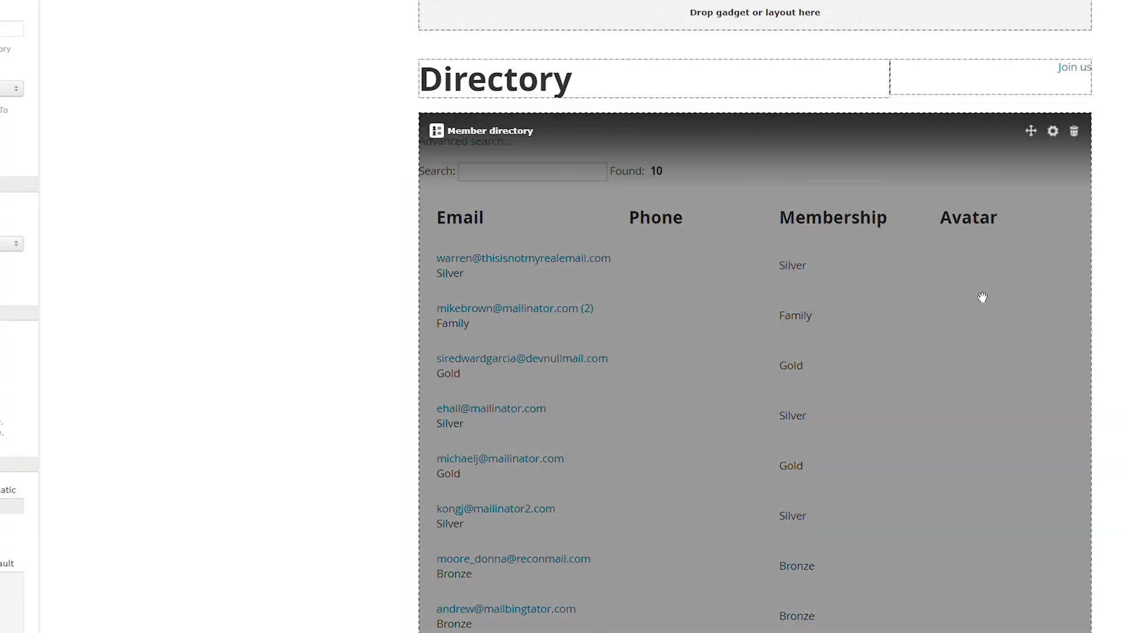
scroll(980, 297, "down", 5)
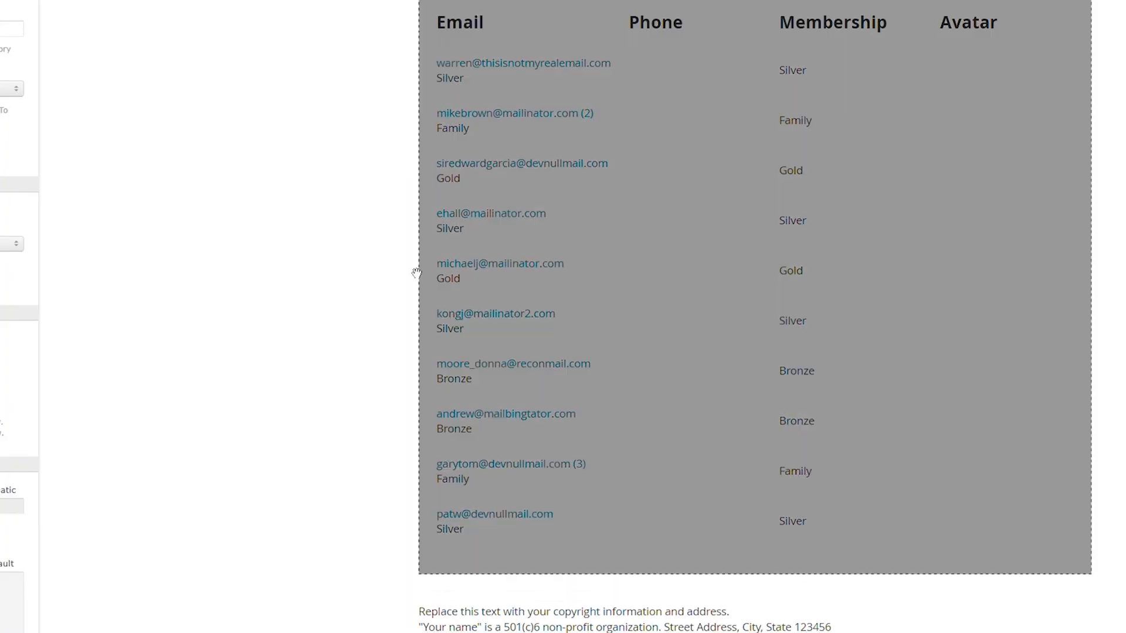
scroll(404, 273, "up", 2)
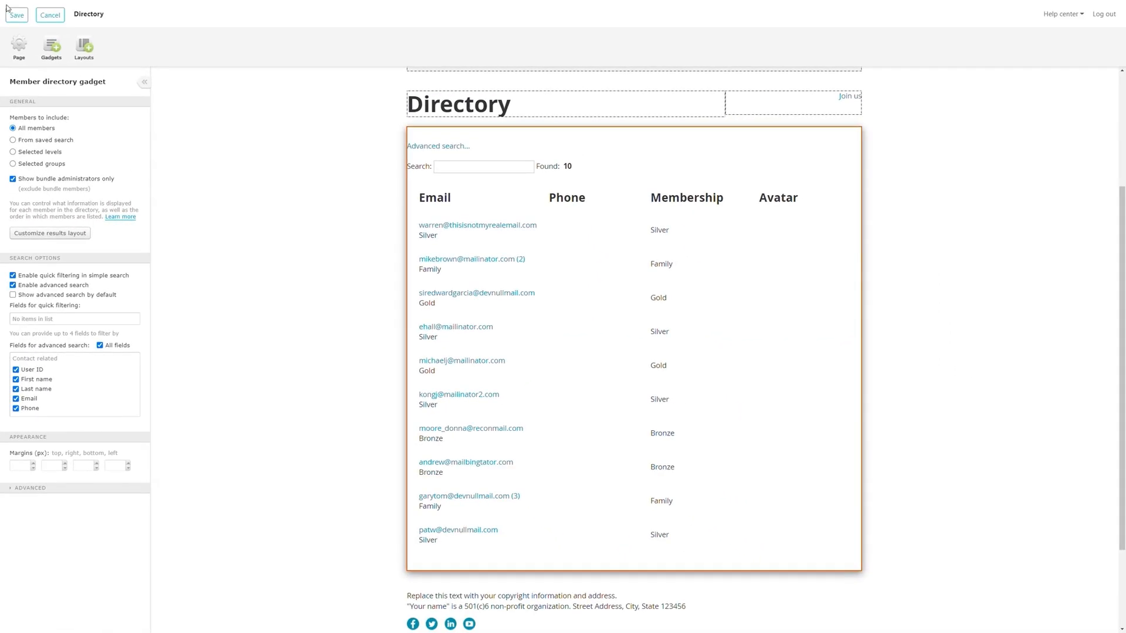
Save the Directory page changes
left_click(16, 15)
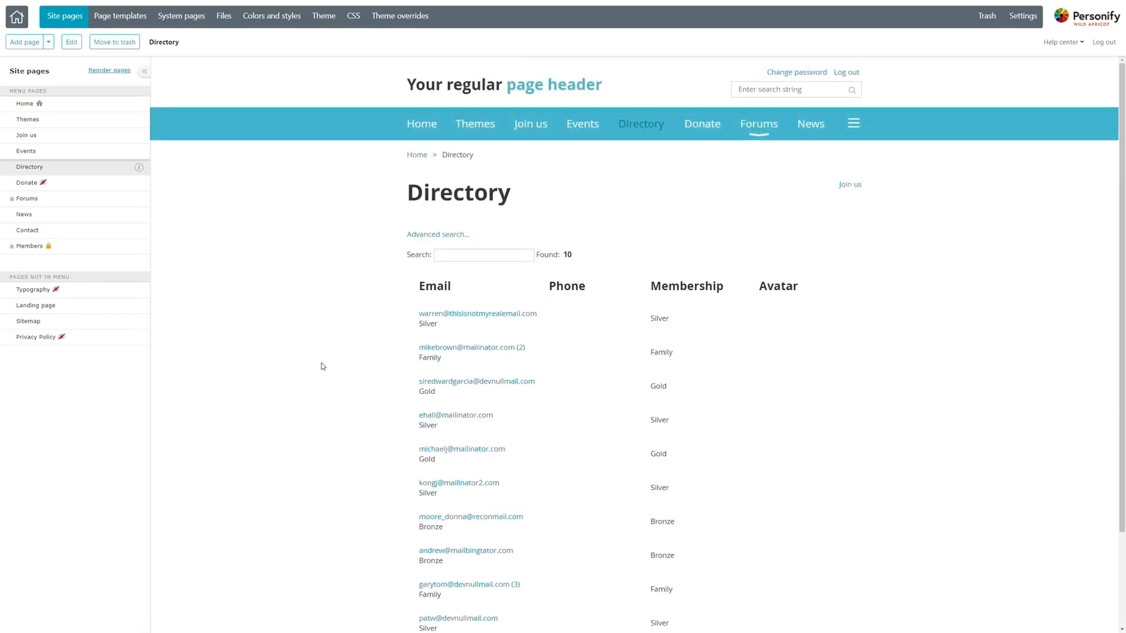
scroll(326, 360, "down", 2)
scroll(363, 335, "up", 1)
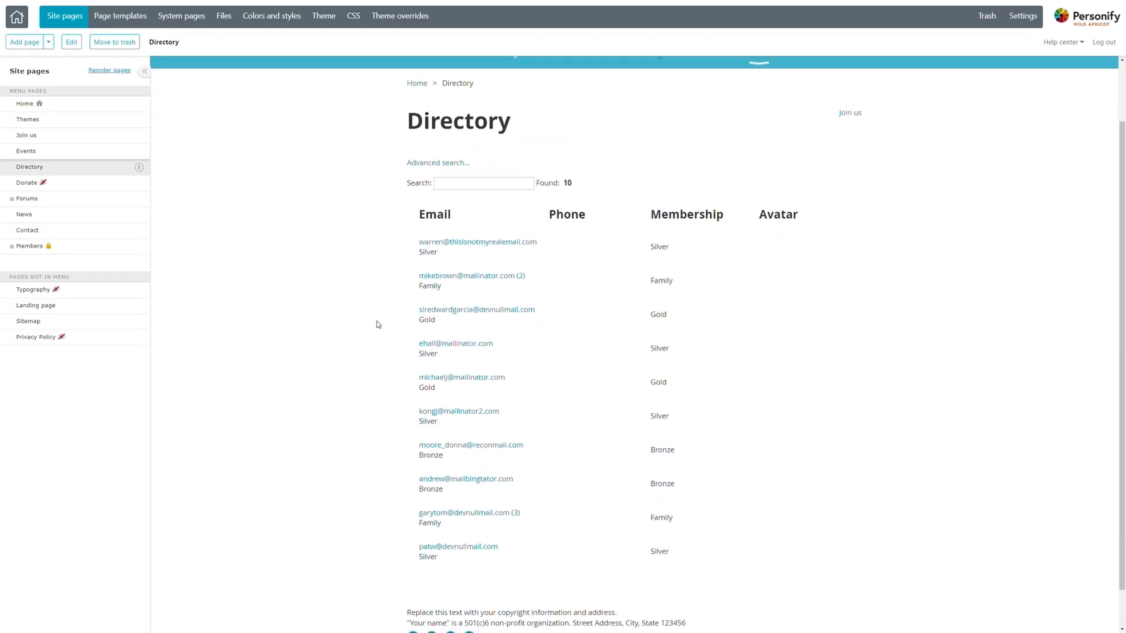
Search the directory for 'ga' and open the matching member's public profile
left_click(486, 179)
type("gary")
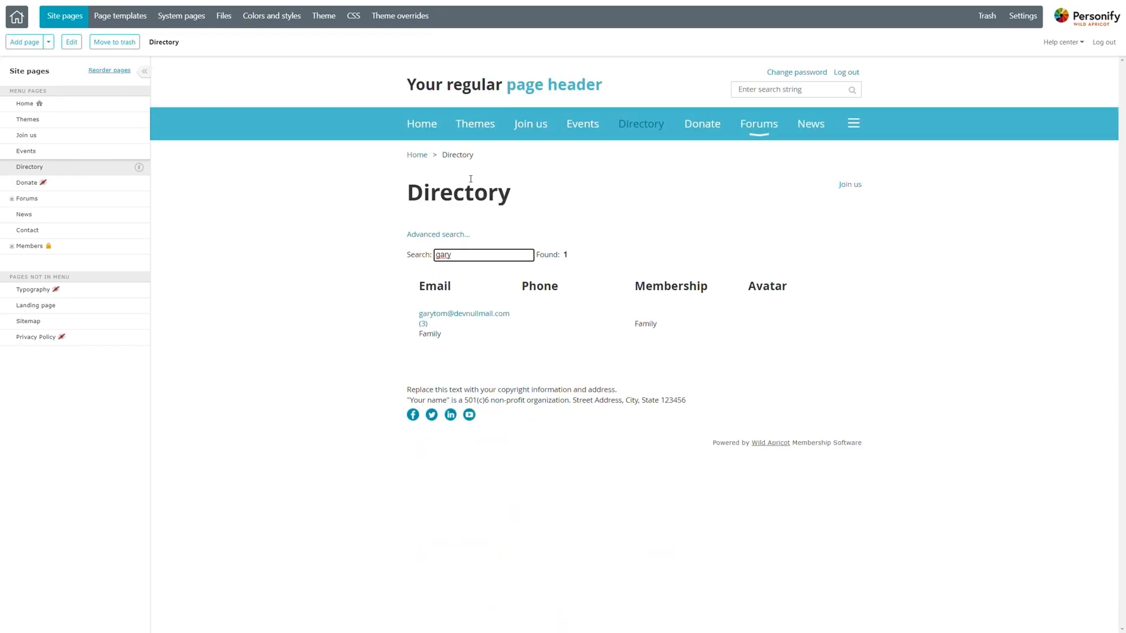
left_click(473, 313)
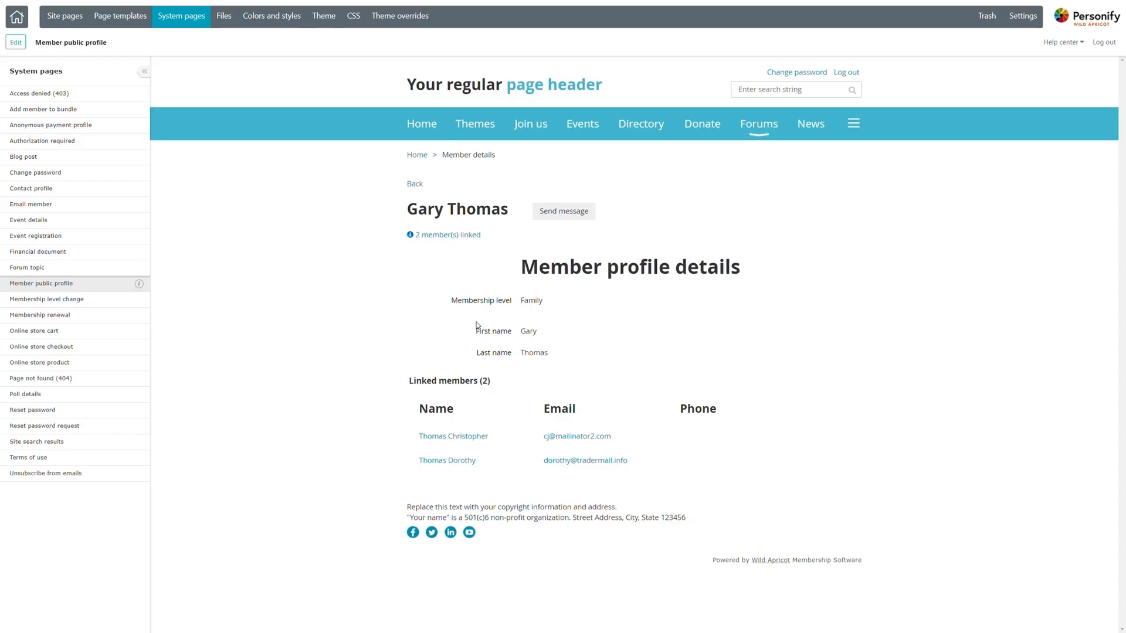
Go from the admin dashboard to Settings and open Members > Privacy
left_click_drag(477, 327, 525, 344)
left_click(526, 352)
left_click(15, 21)
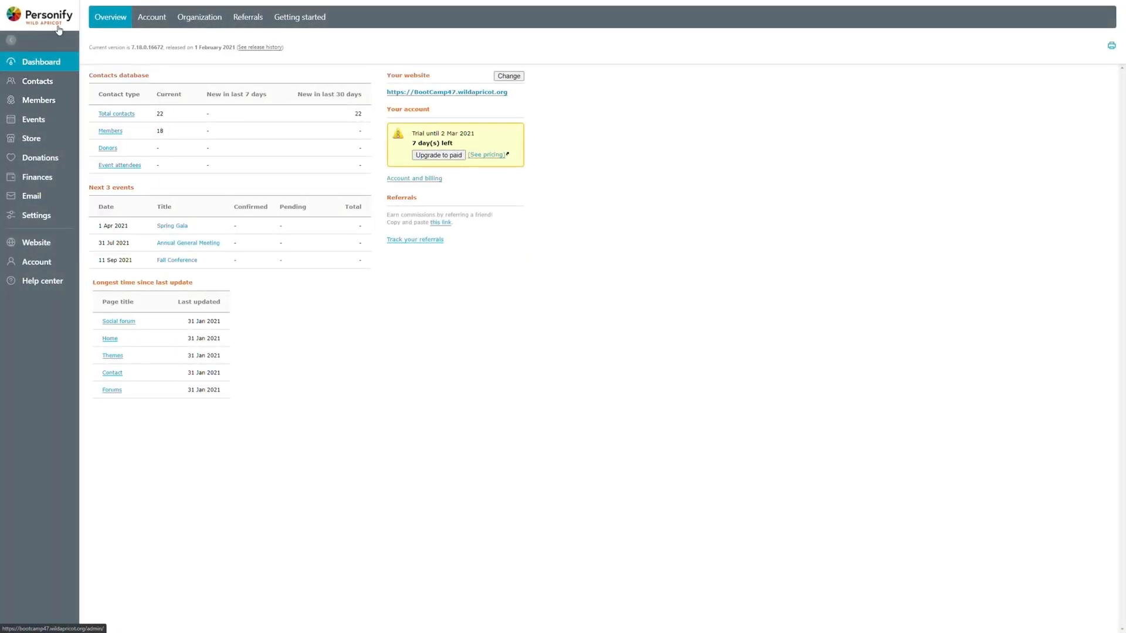
left_click(37, 215)
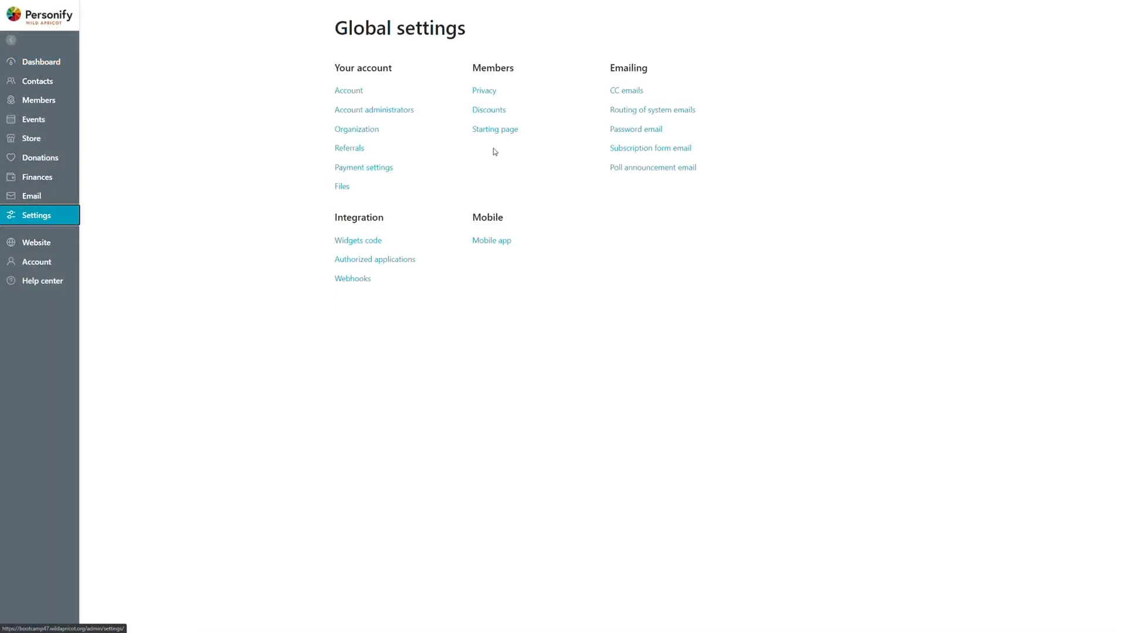
left_click(487, 92)
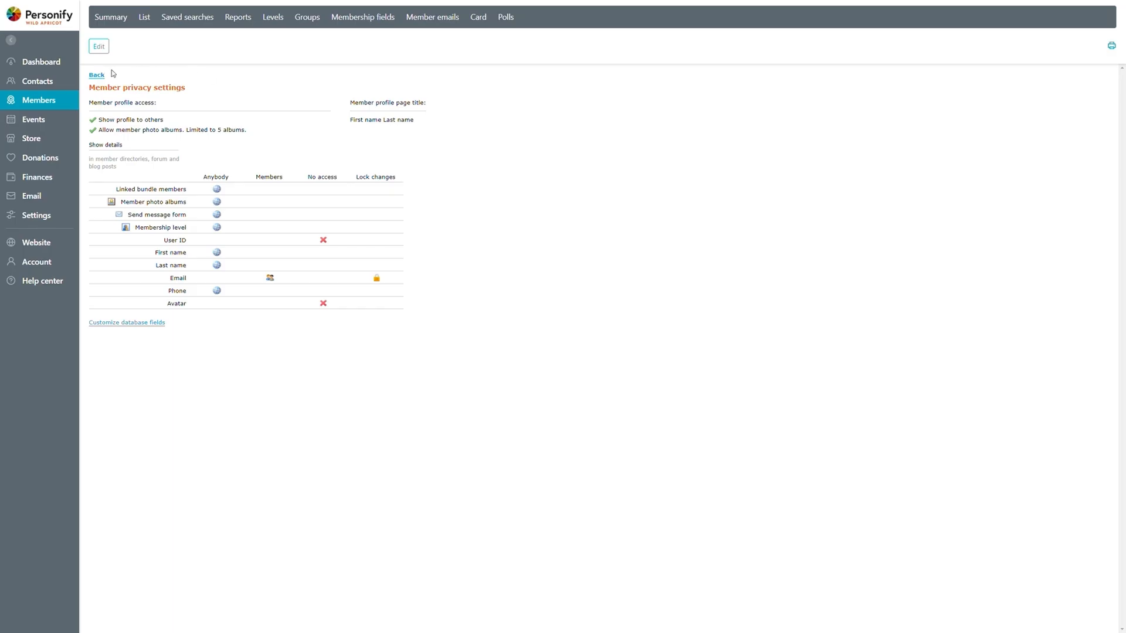
Set the Send message form visibility to Members and save the privacy settings
left_click(99, 46)
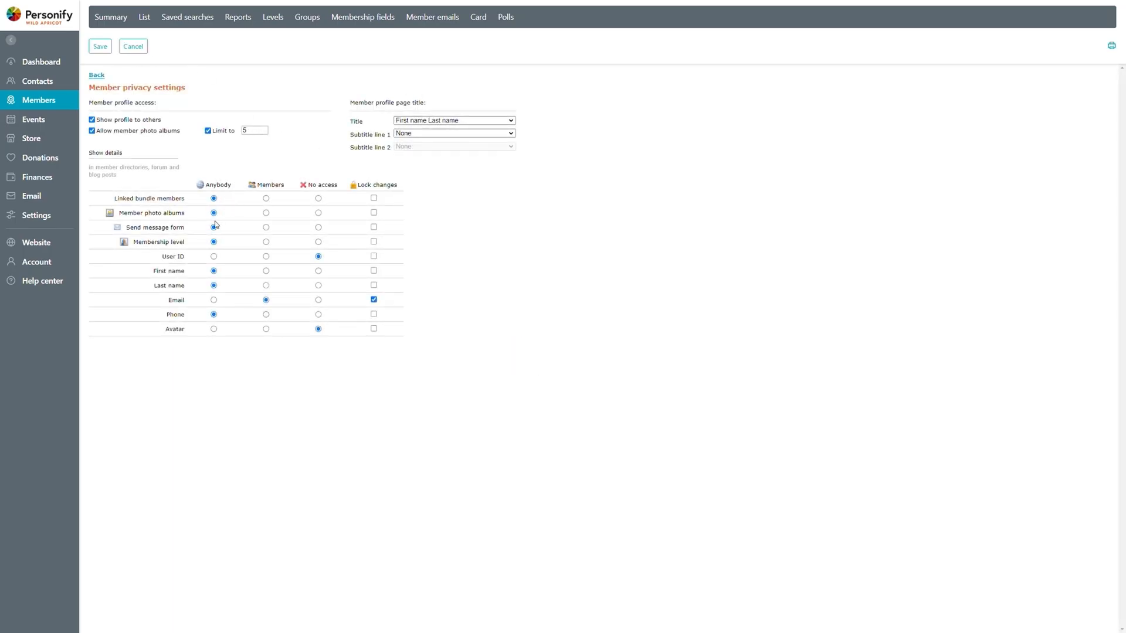
double_click(127, 231)
left_click_drag(128, 234, 177, 236)
left_click(254, 403)
left_click(100, 47)
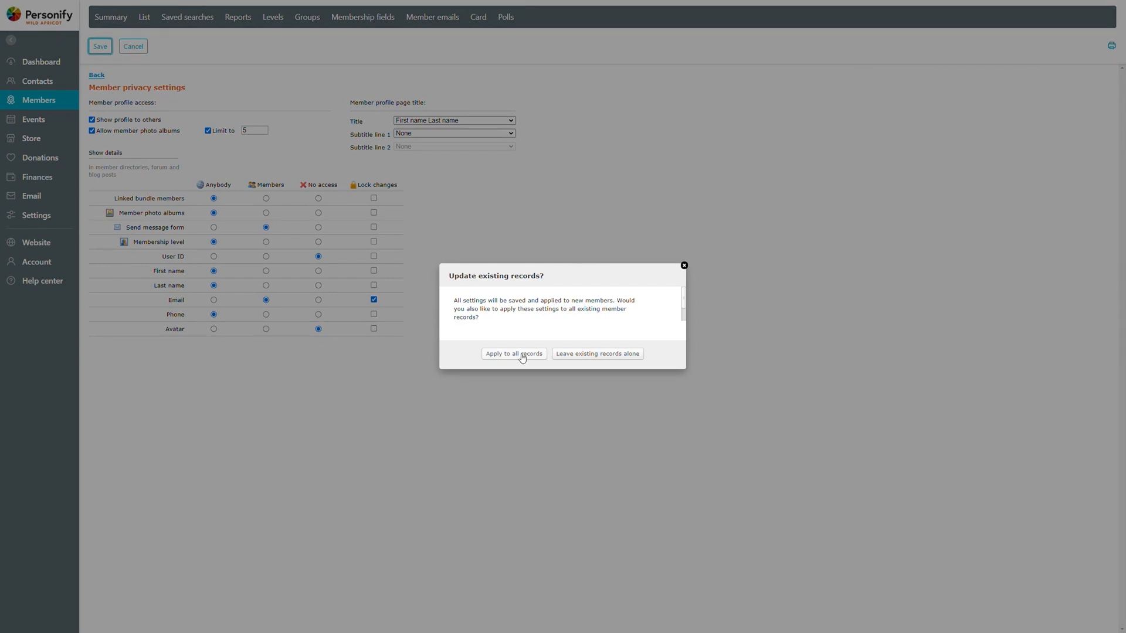
Reapply the privacy settings to all existing records, confirming with REAPPLY
left_click(521, 354)
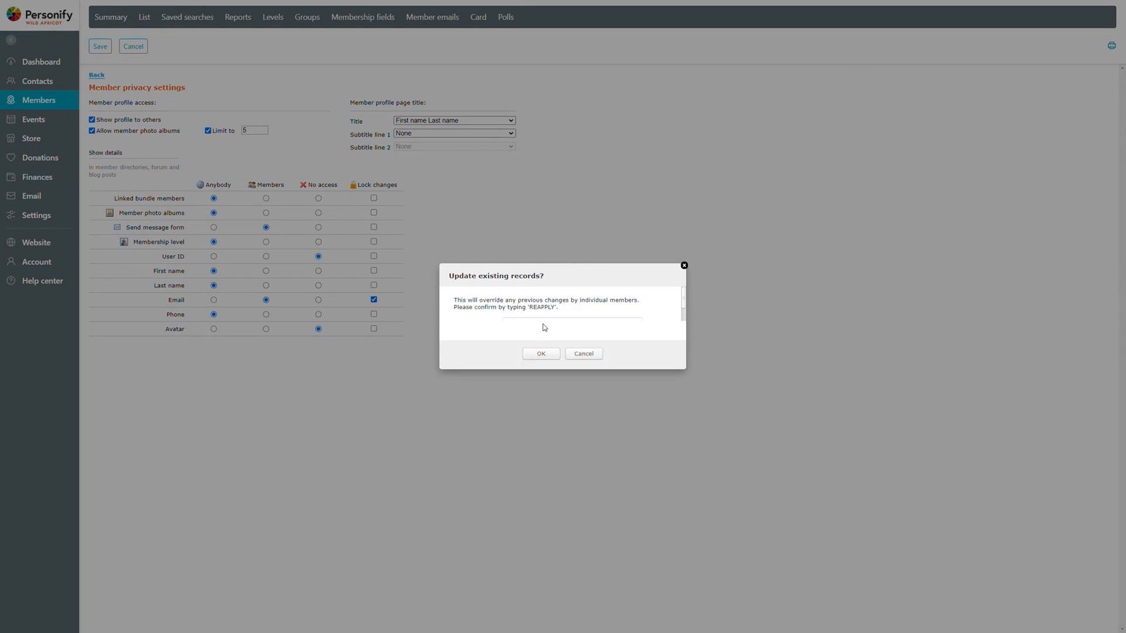
left_click(568, 320)
type("REAPPLY")
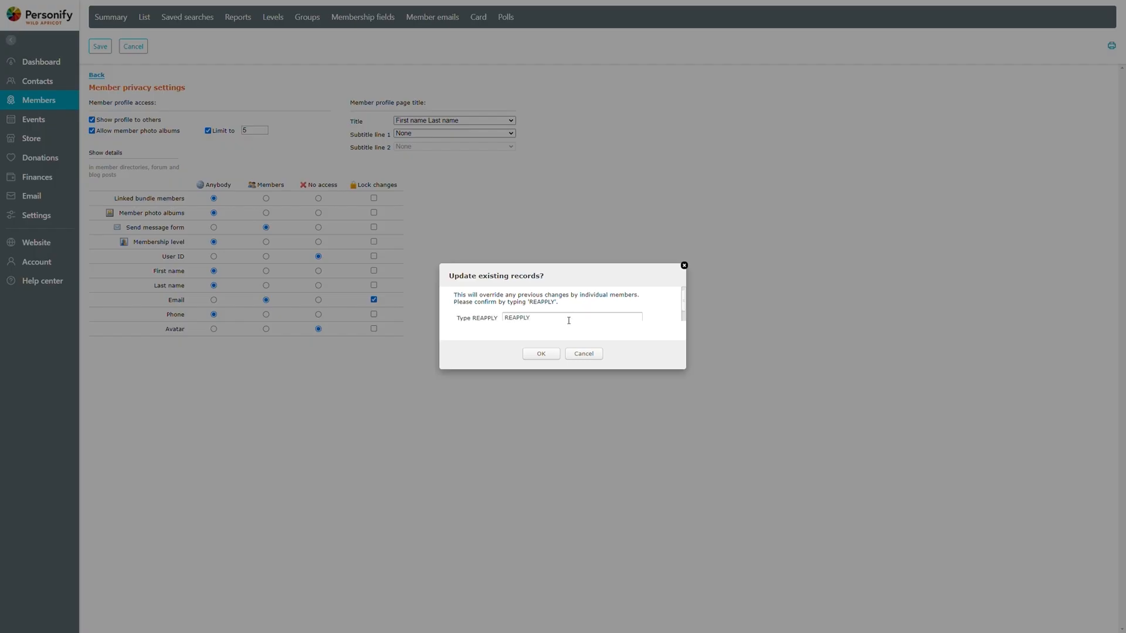
left_click(539, 353)
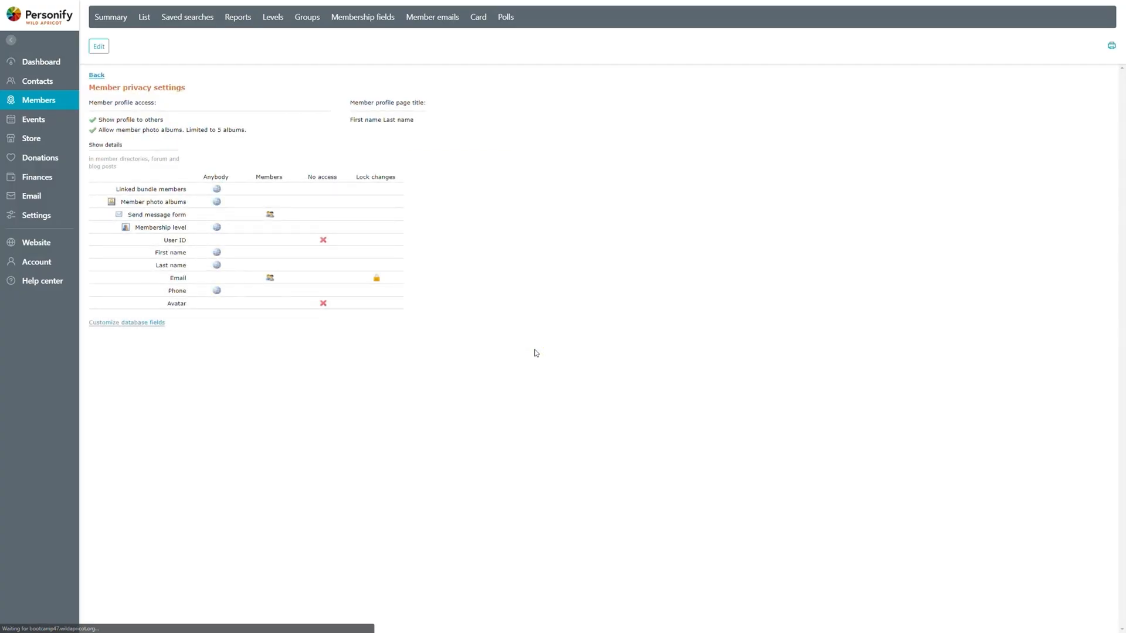
Reopen the Directory site page and scroll its 12 members under Email, Phone, Membership and Avatar
left_click(33, 244)
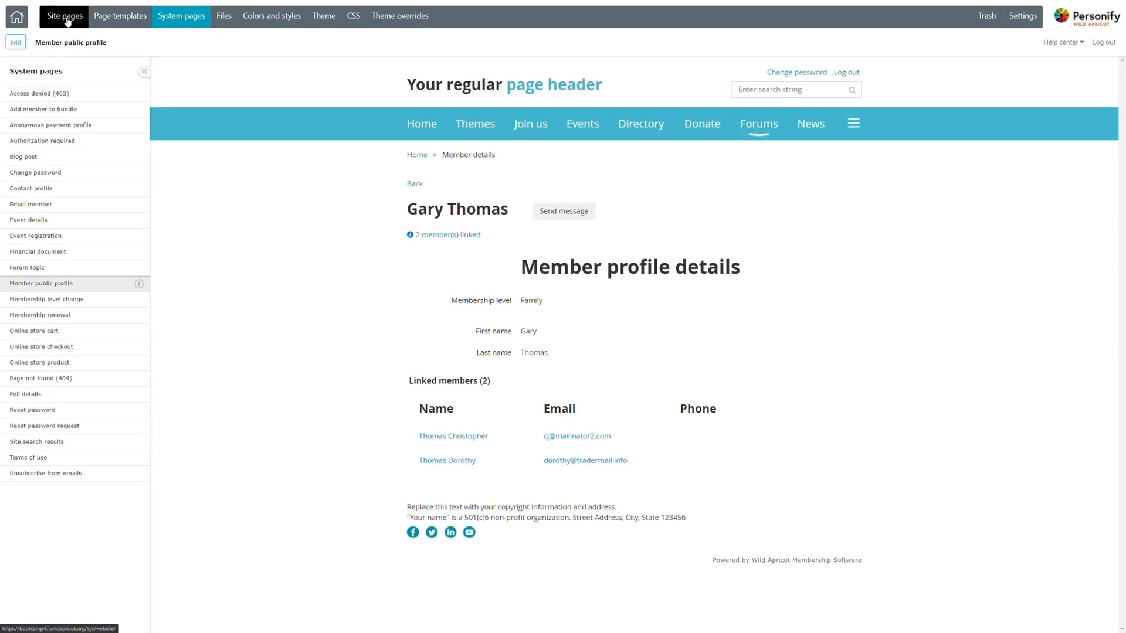
left_click(62, 15)
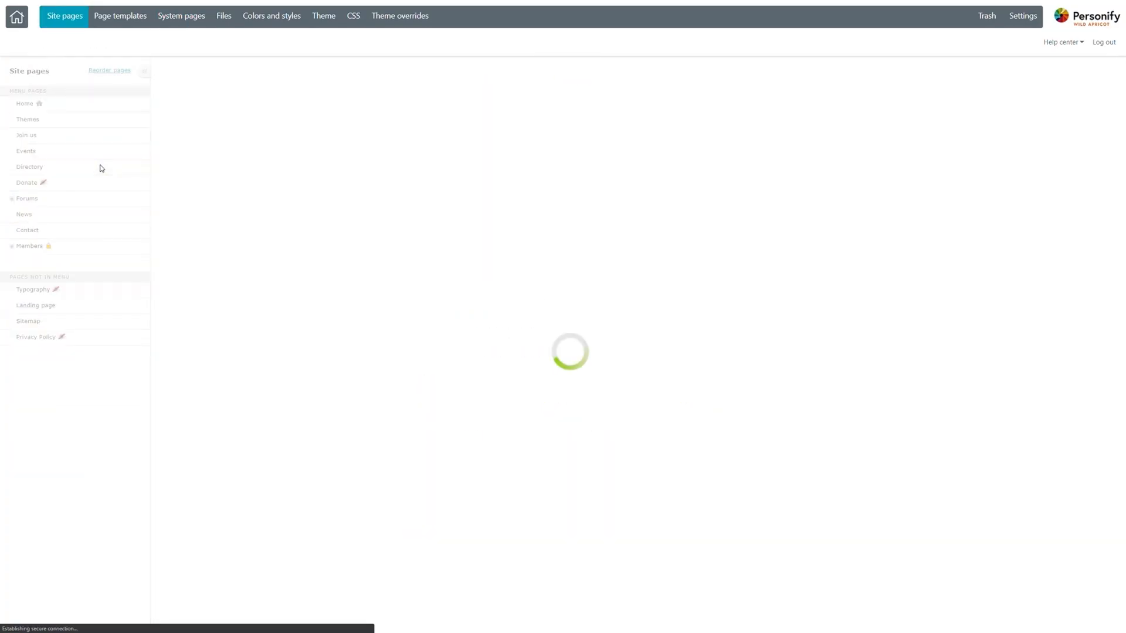
left_click(99, 171)
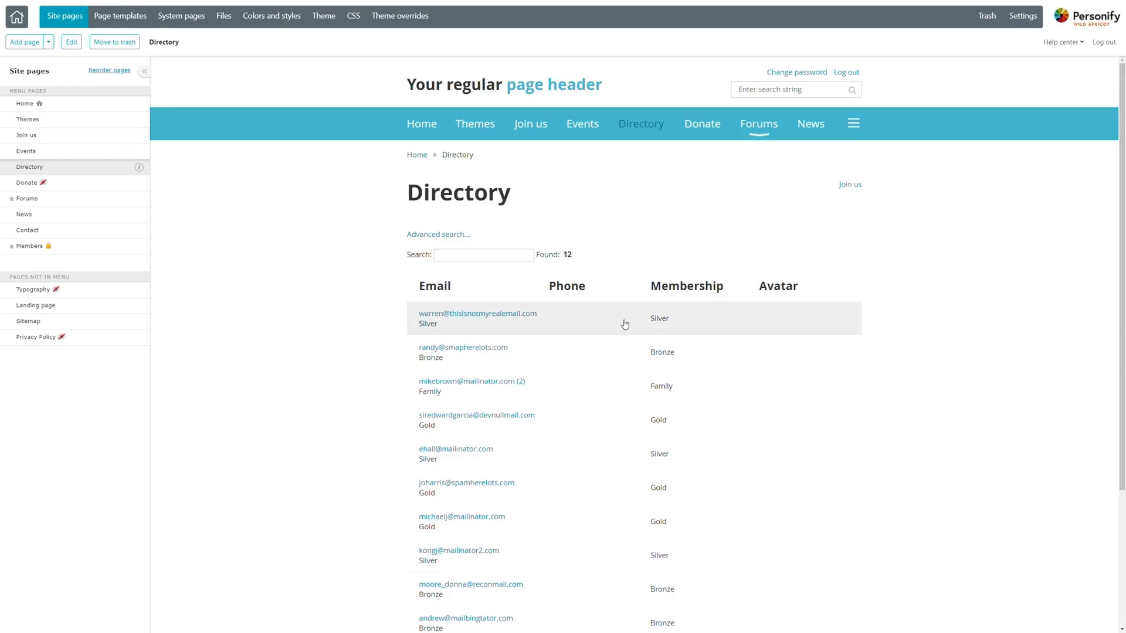
scroll(557, 351, "down", 1)
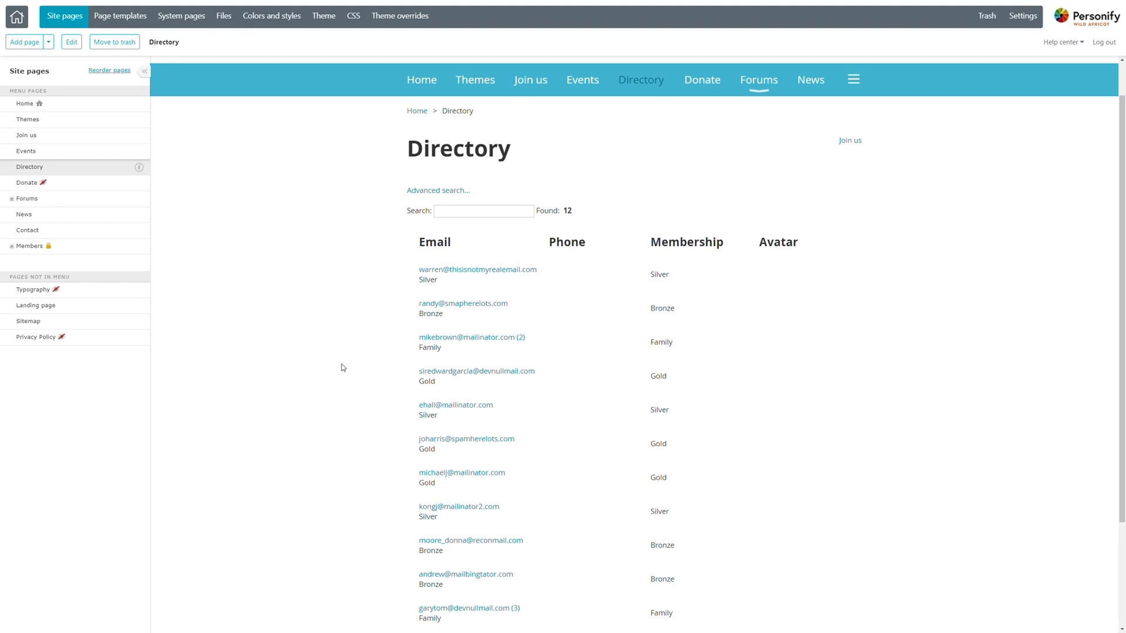
scroll(343, 368, "down", 1)
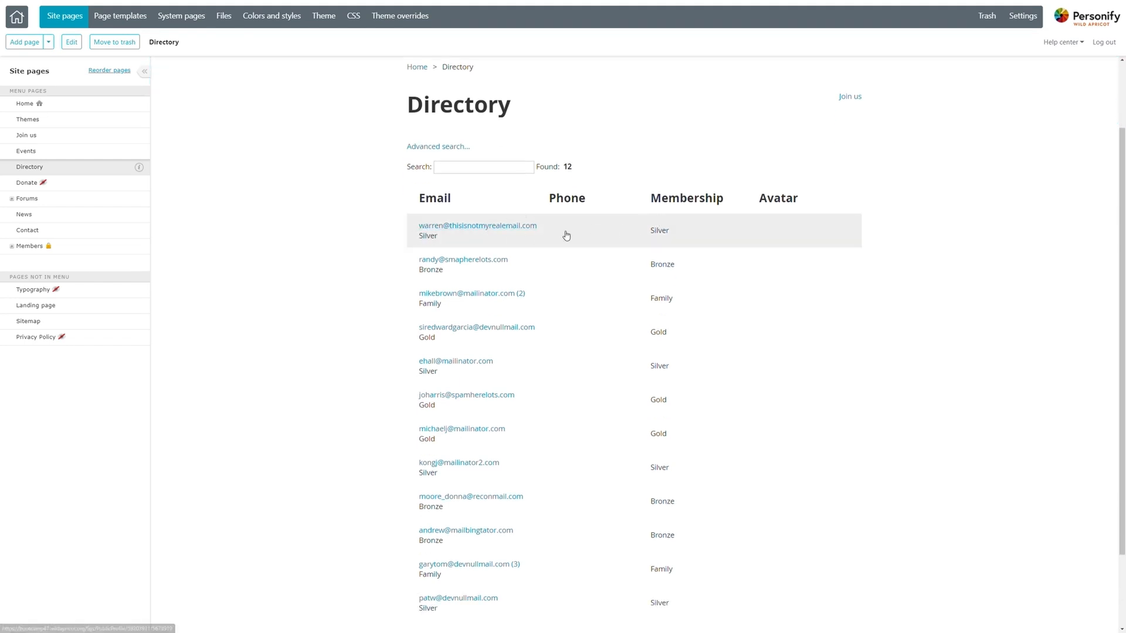
double_click(772, 198)
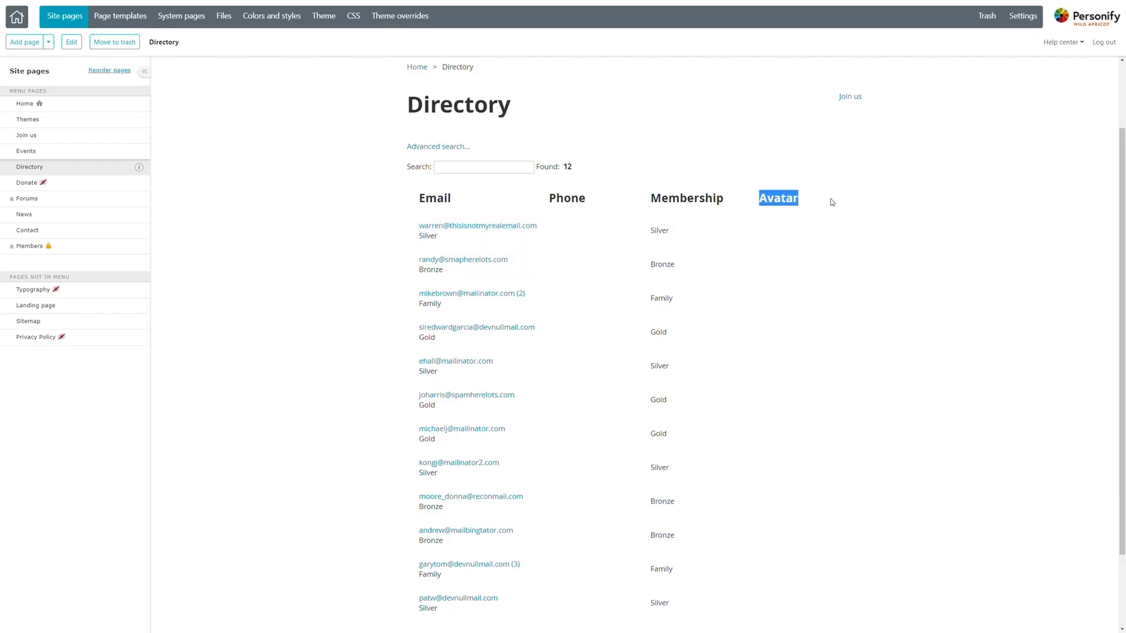
left_click(783, 199)
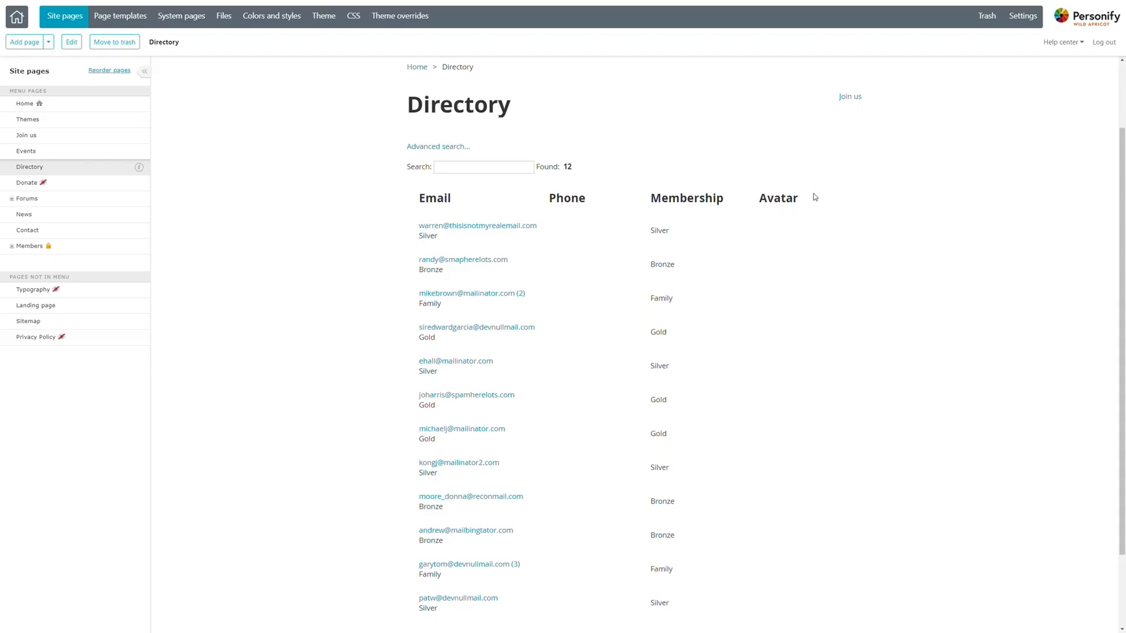